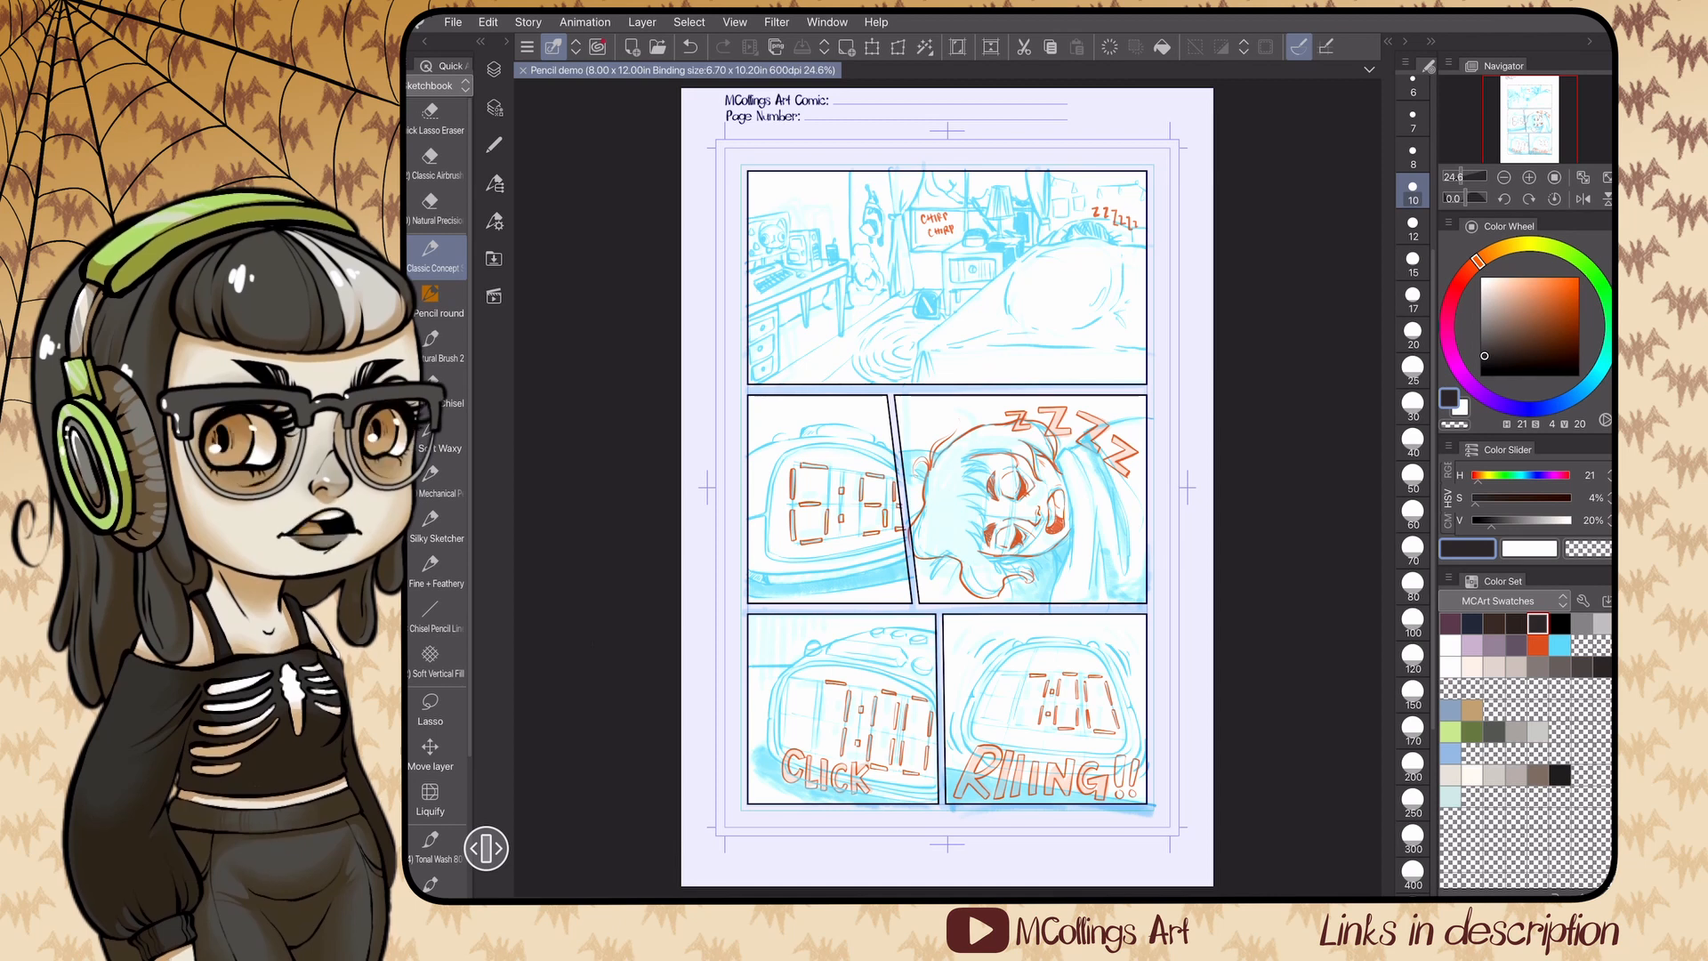
# - Hide Layer 2 and rename the 30% opacity layer Layer 2 Copy as thumbnails
pyautogui.click(494, 70)
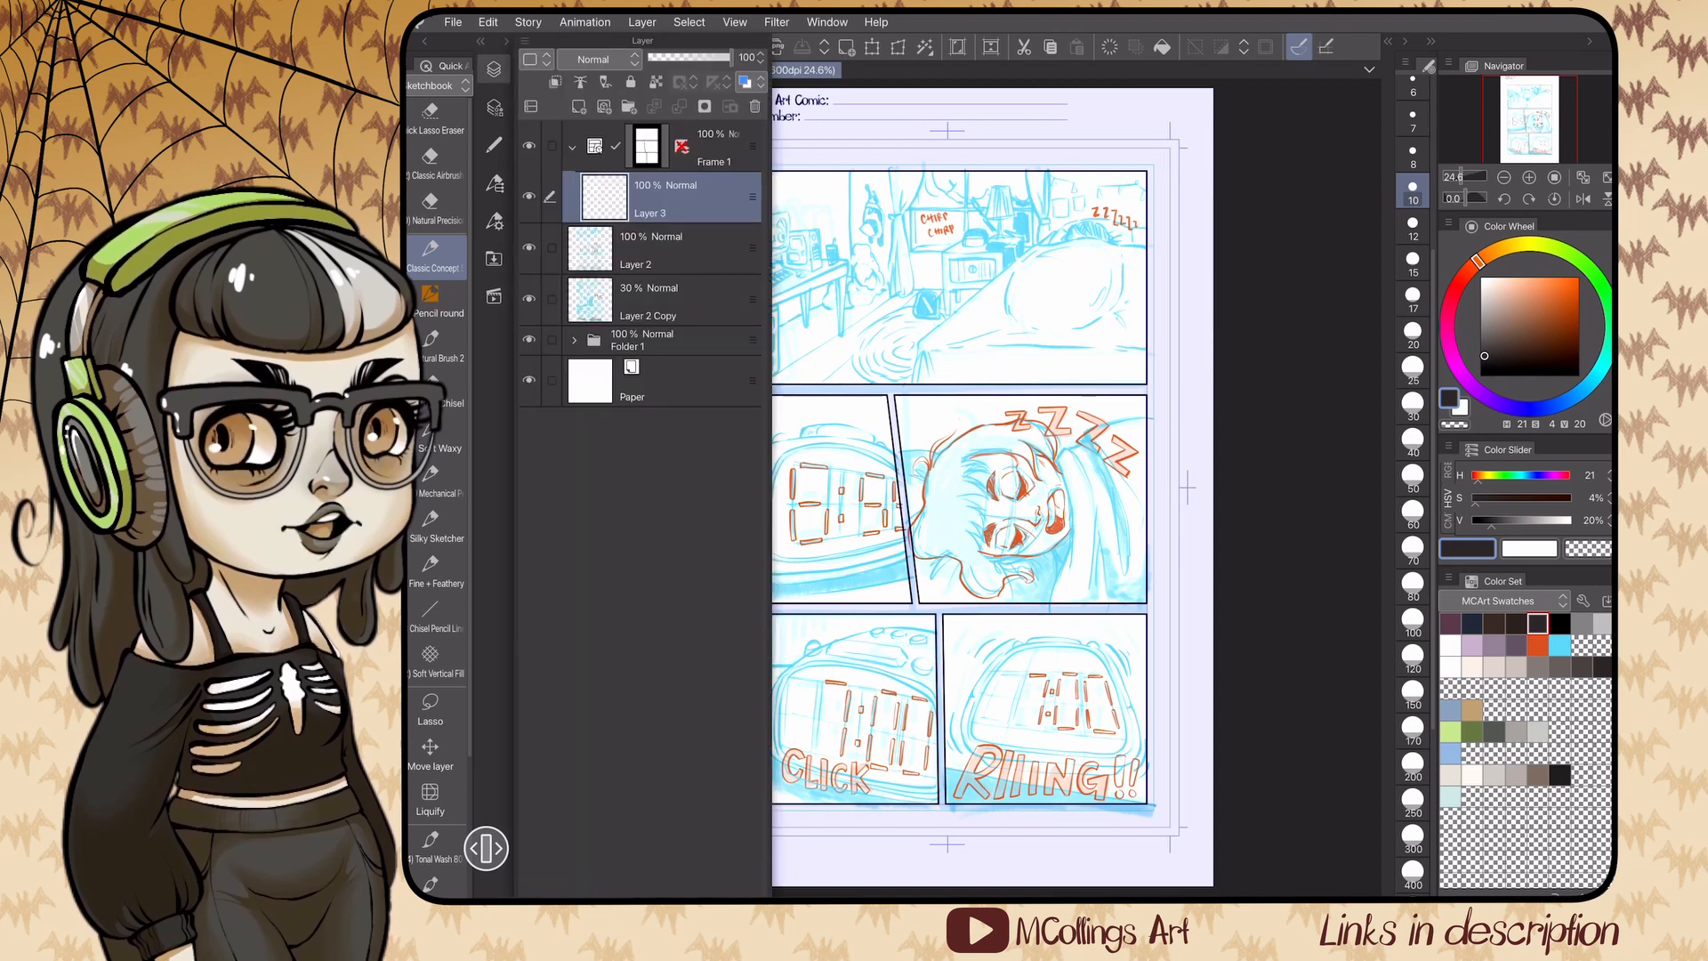
pyautogui.click(677, 300)
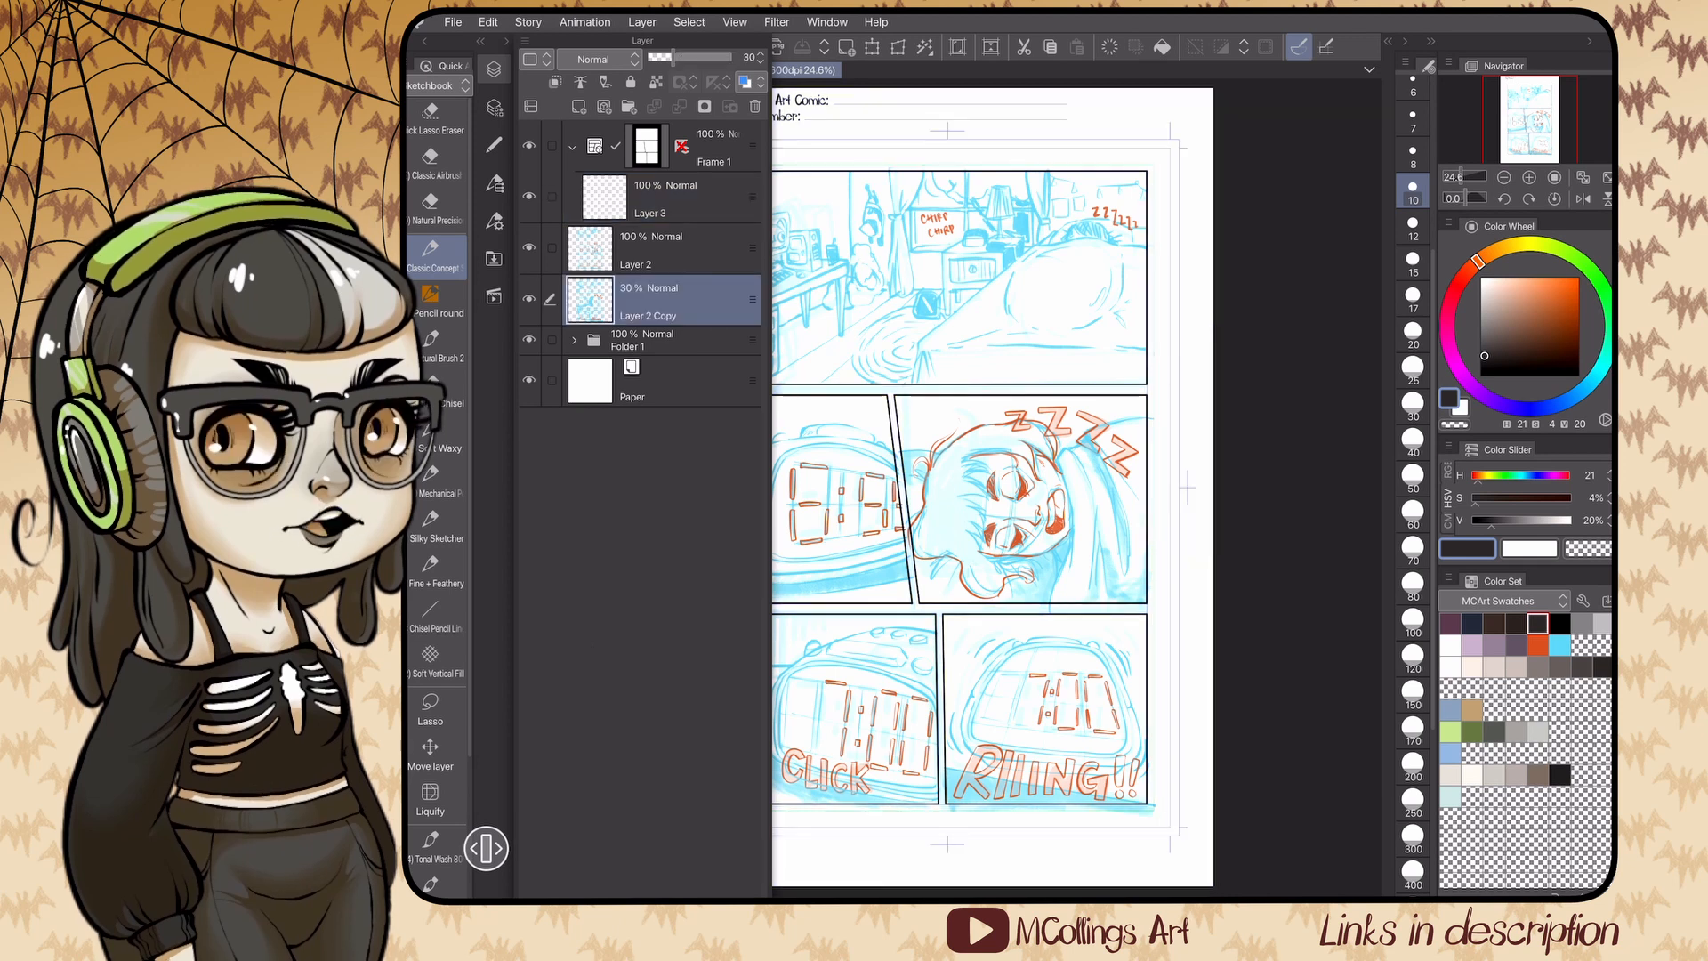
pyautogui.click(529, 247)
pyautogui.doubleClick(647, 316)
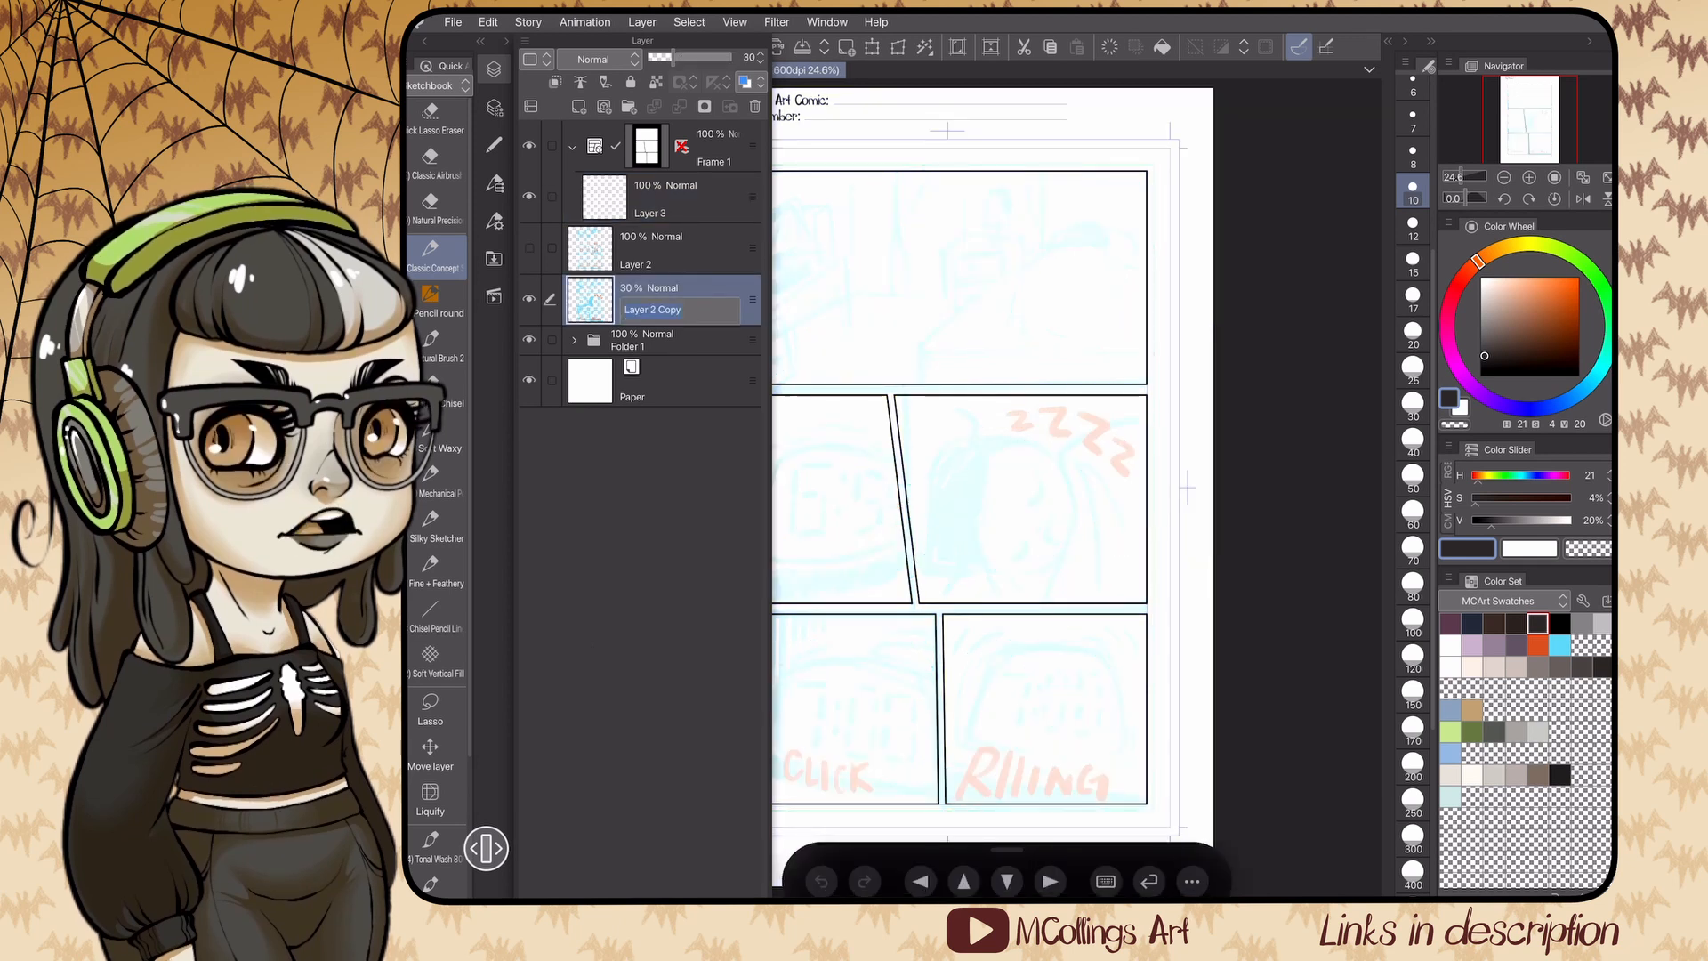
pyautogui.click(1106, 854)
pyautogui.moveTo(1359, 558)
pyautogui.mouseDown()
pyautogui.moveTo(1419, 546)
pyautogui.moveTo(1480, 656)
pyautogui.moveTo(1378, 629)
pyautogui.mouseUp()
pyautogui.write('thumbnails')
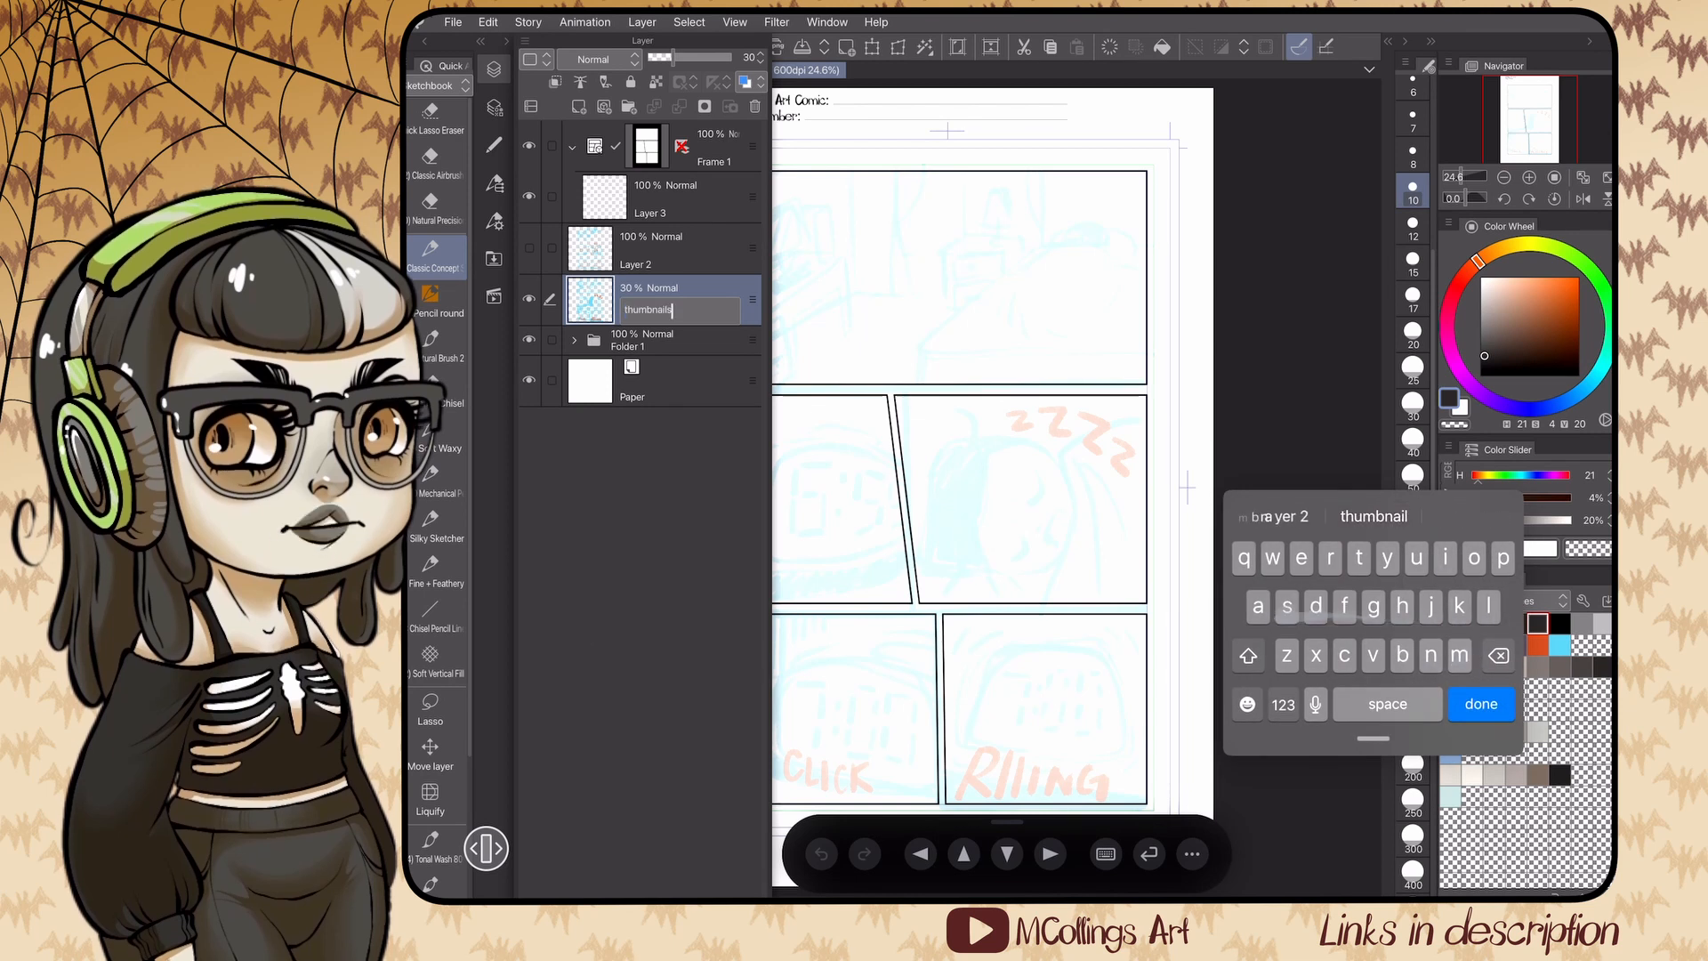
pyautogui.click(1481, 704)
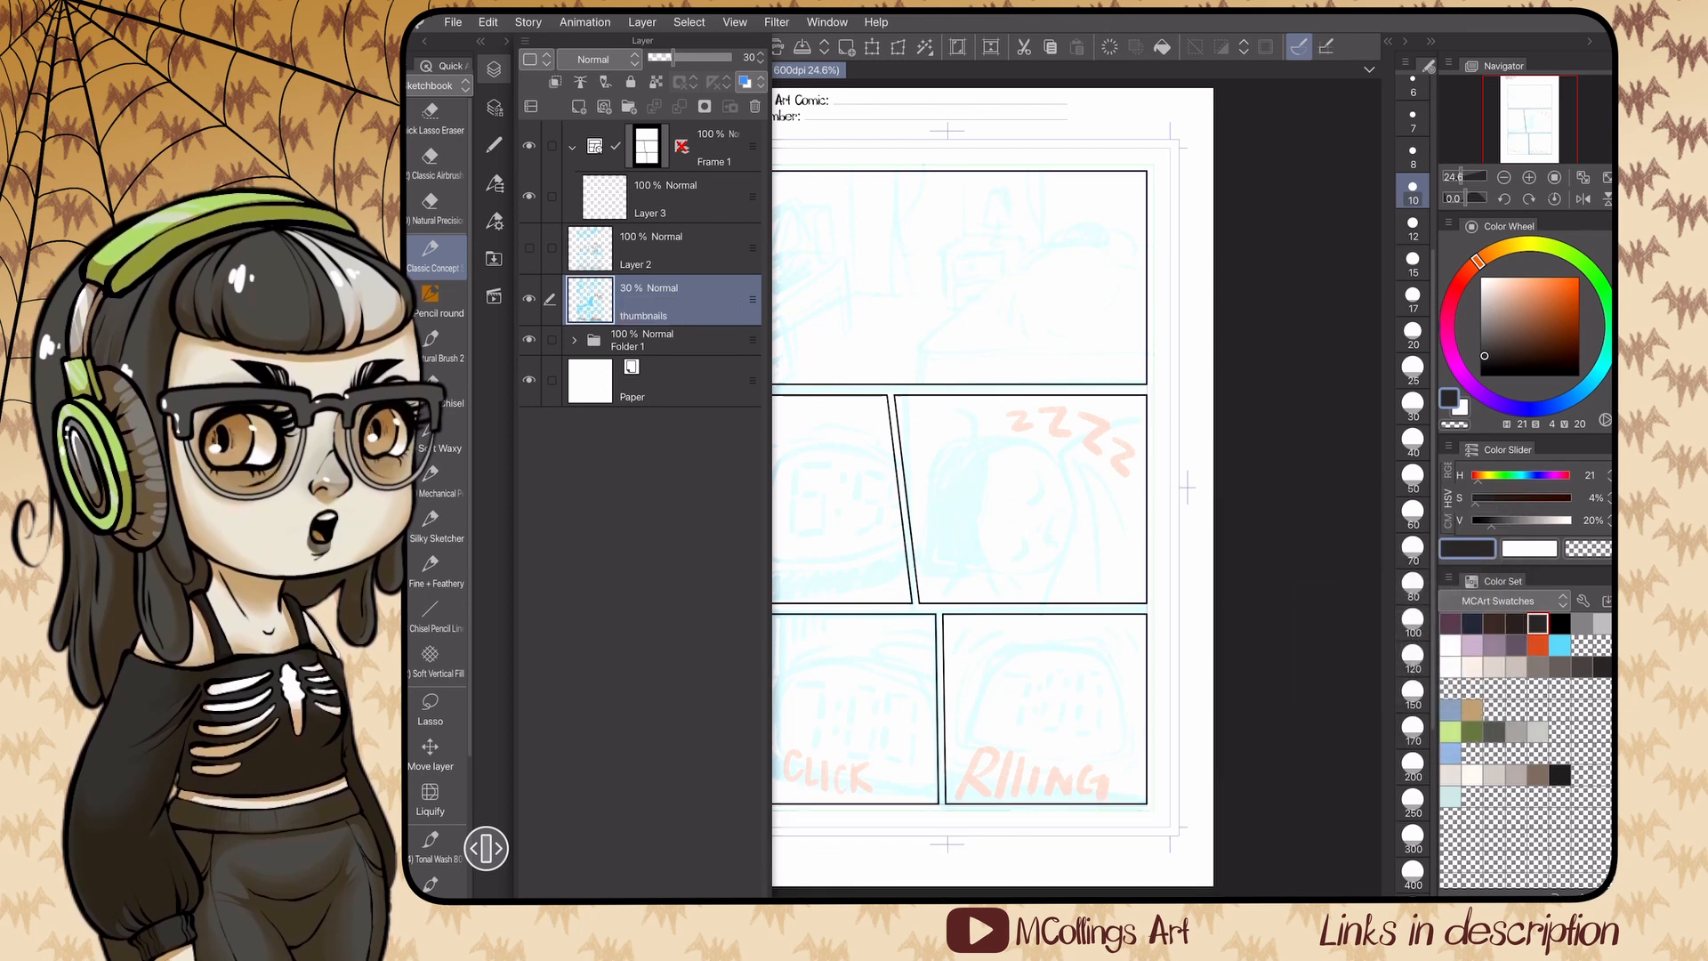
# - Rename Layer 2 as pencil and hide the thumbnails layer, keeping the pencil layer visible
pyautogui.click(663, 251)
pyautogui.doubleClick(640, 264)
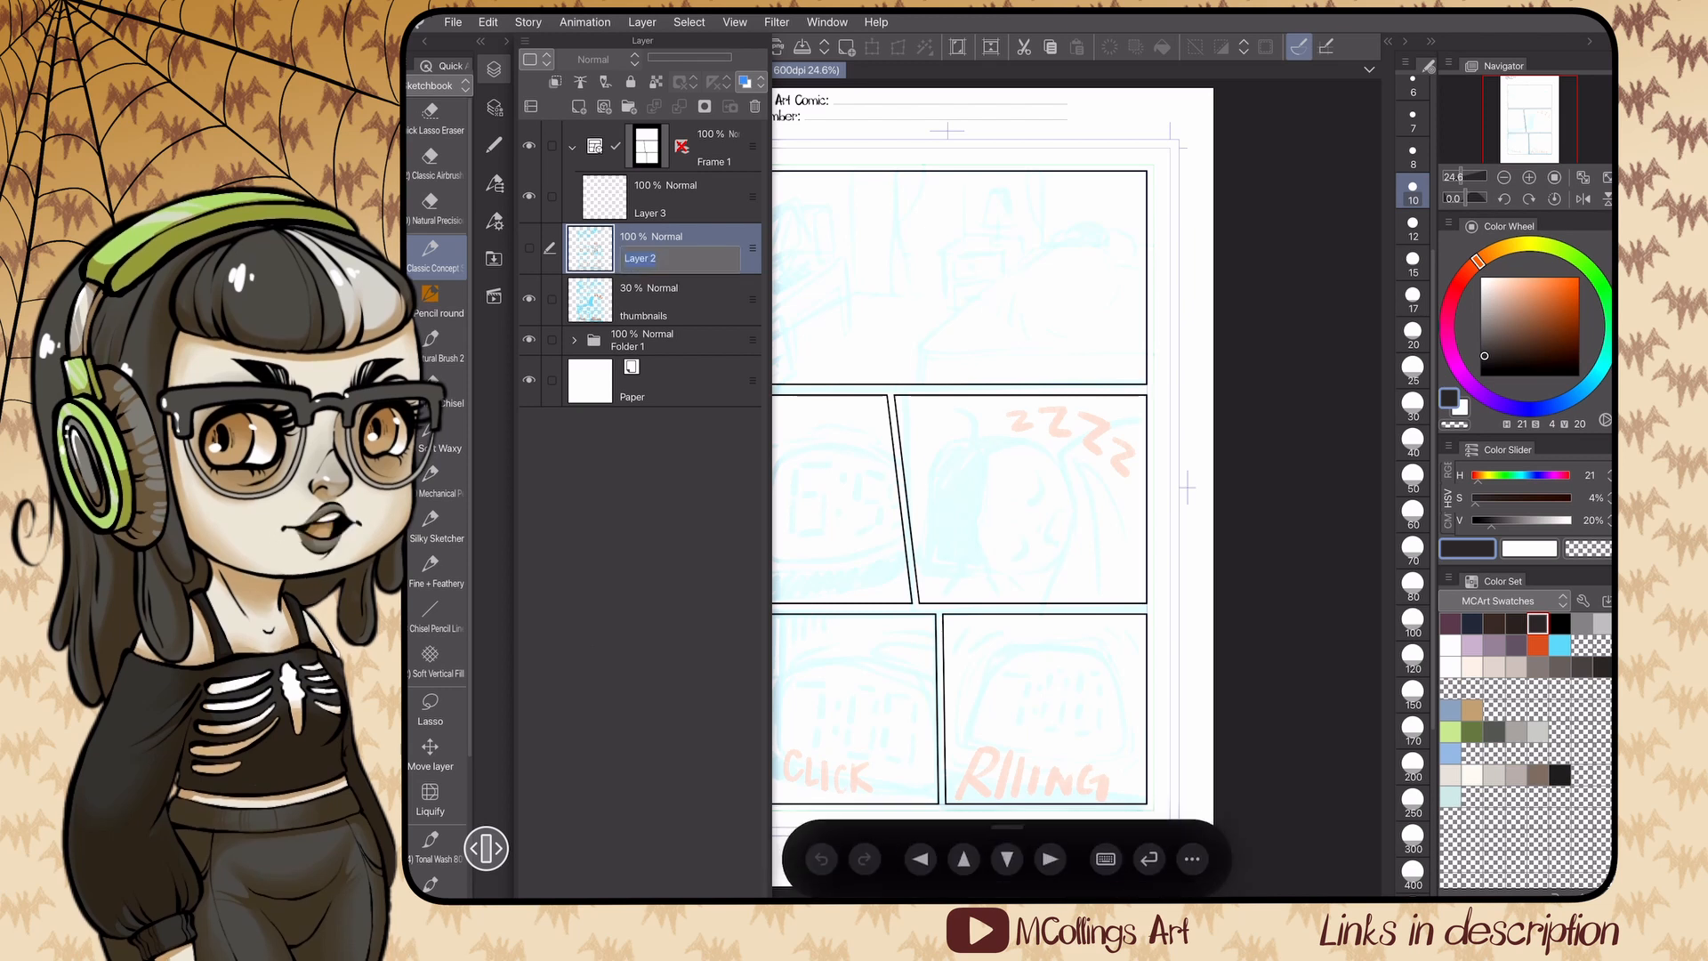
pyautogui.click(1106, 854)
pyautogui.write('pencil')
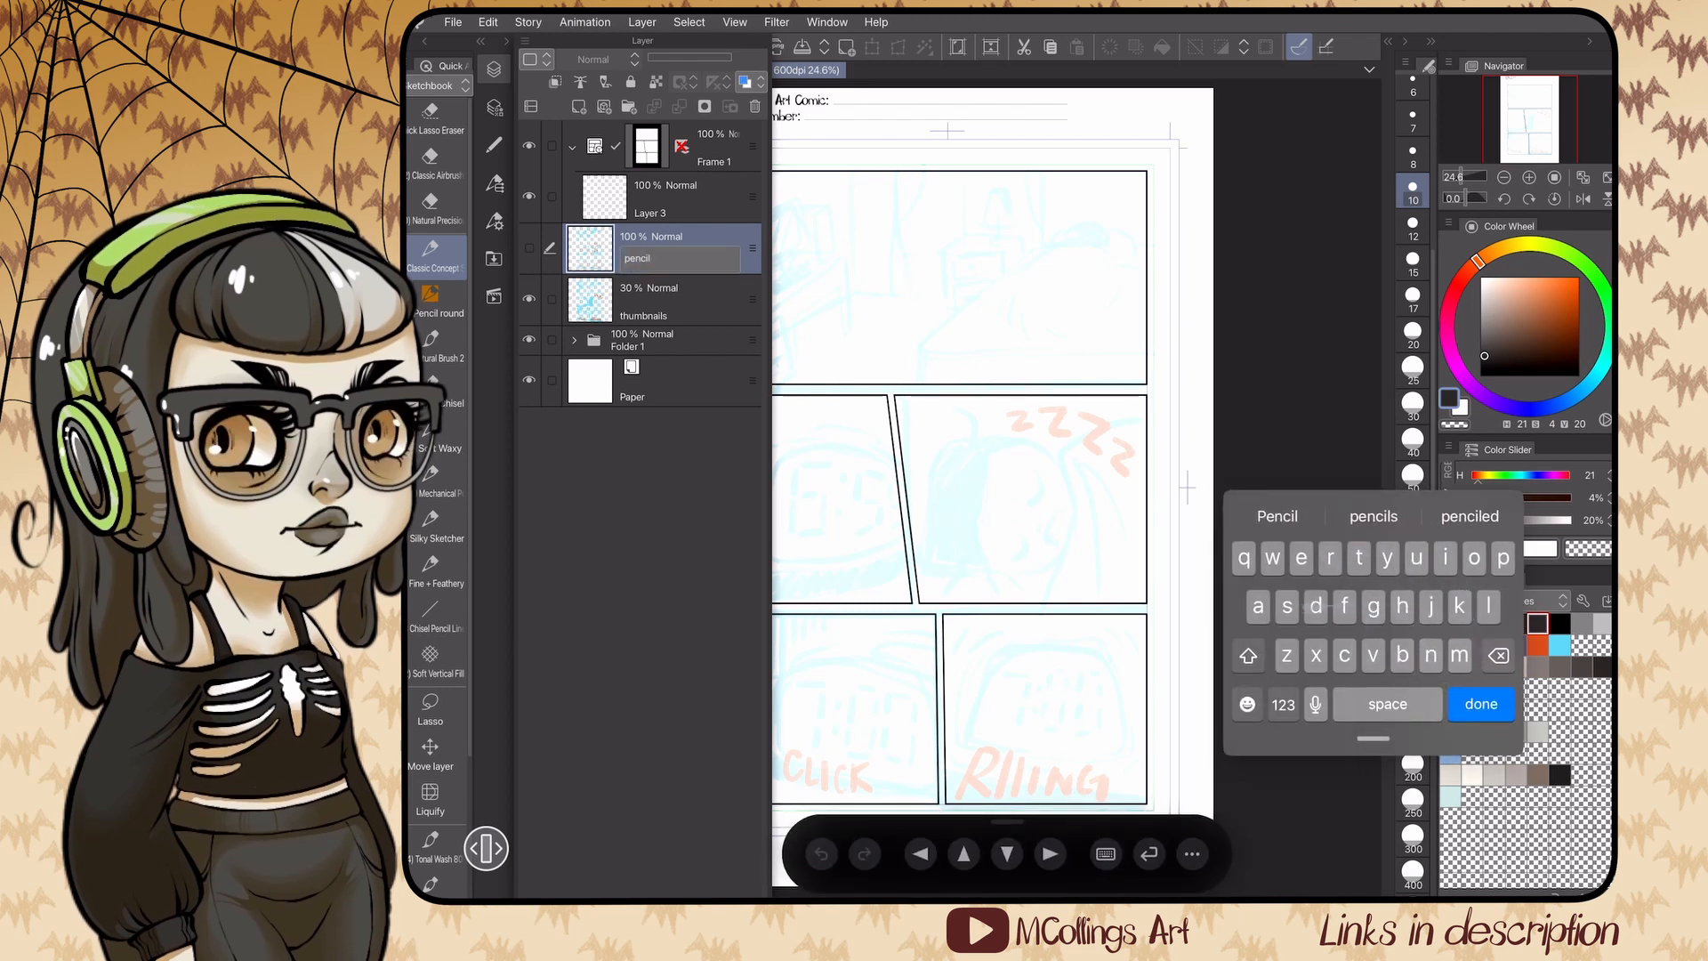
pyautogui.click(1482, 704)
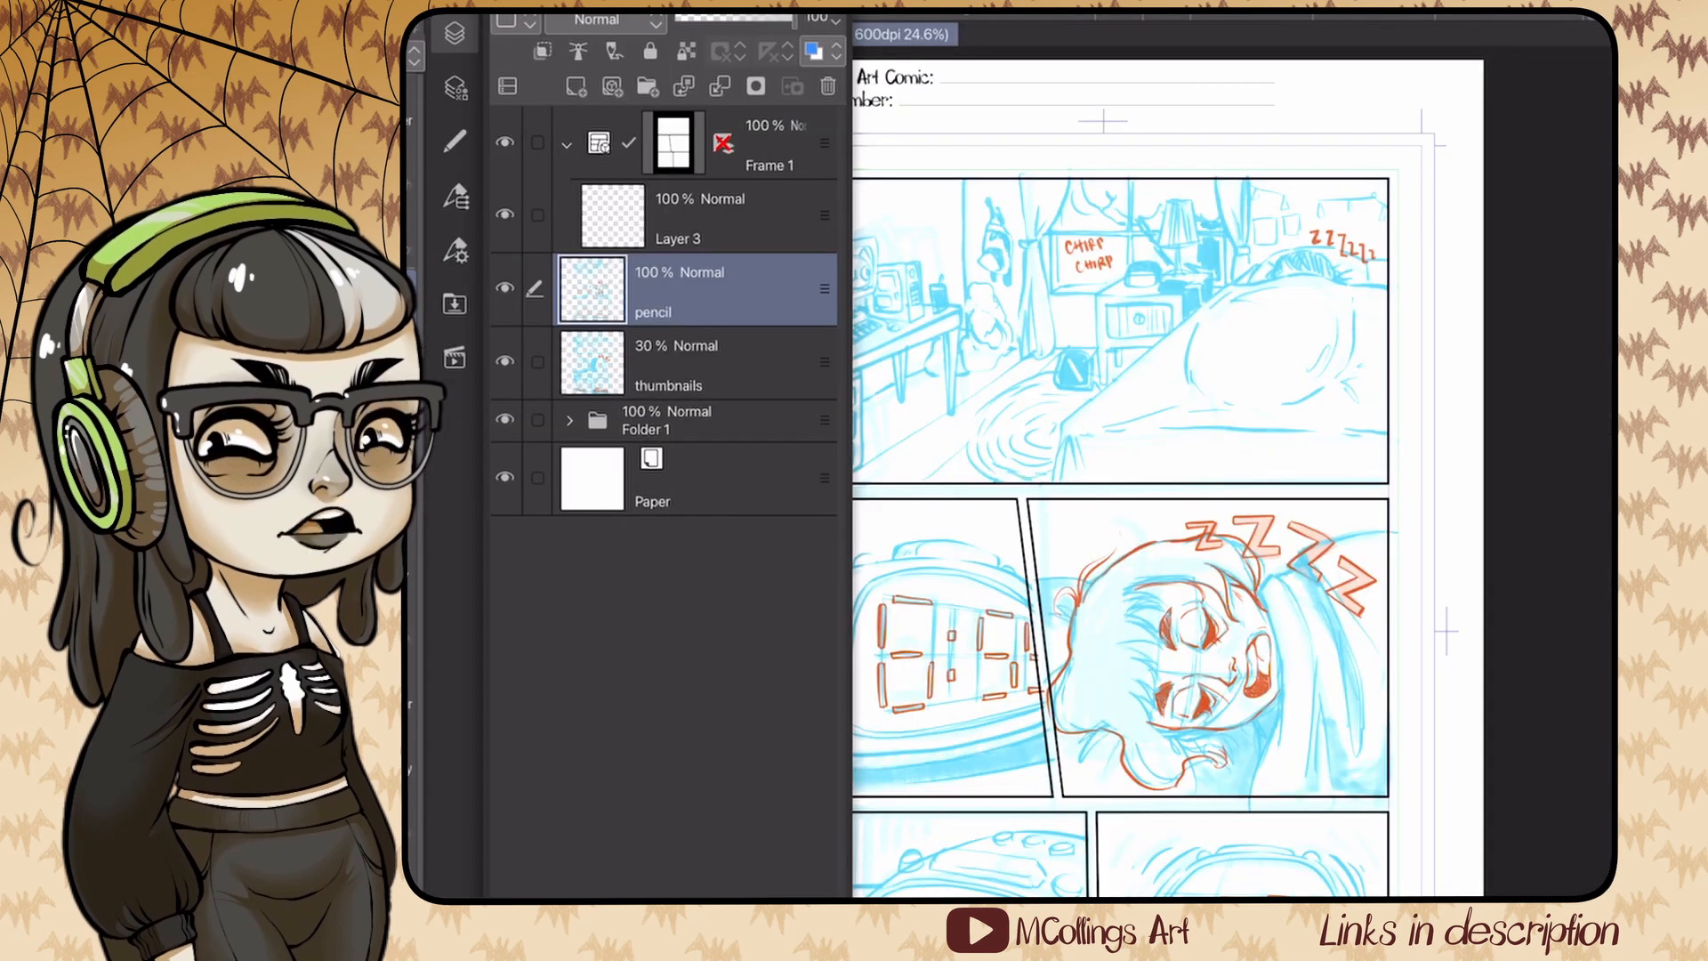
pyautogui.click(505, 362)
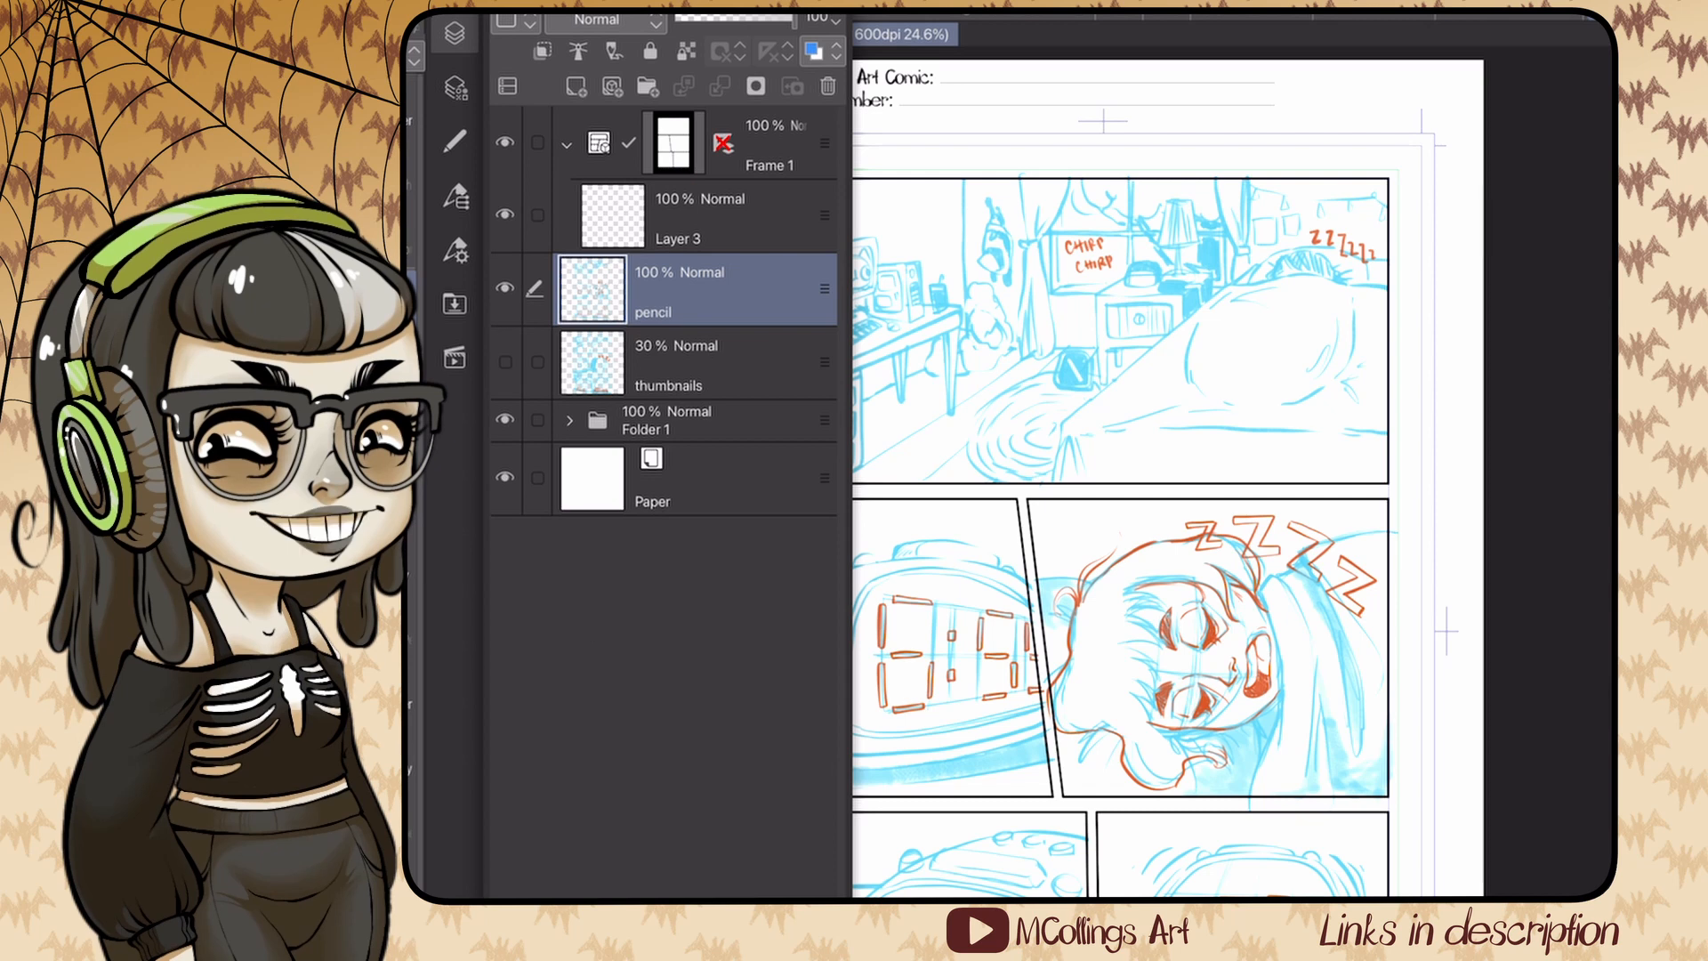
# - Rasterize the Frame 1 panel-border folder into a separate layer
pyautogui.click(566, 144)
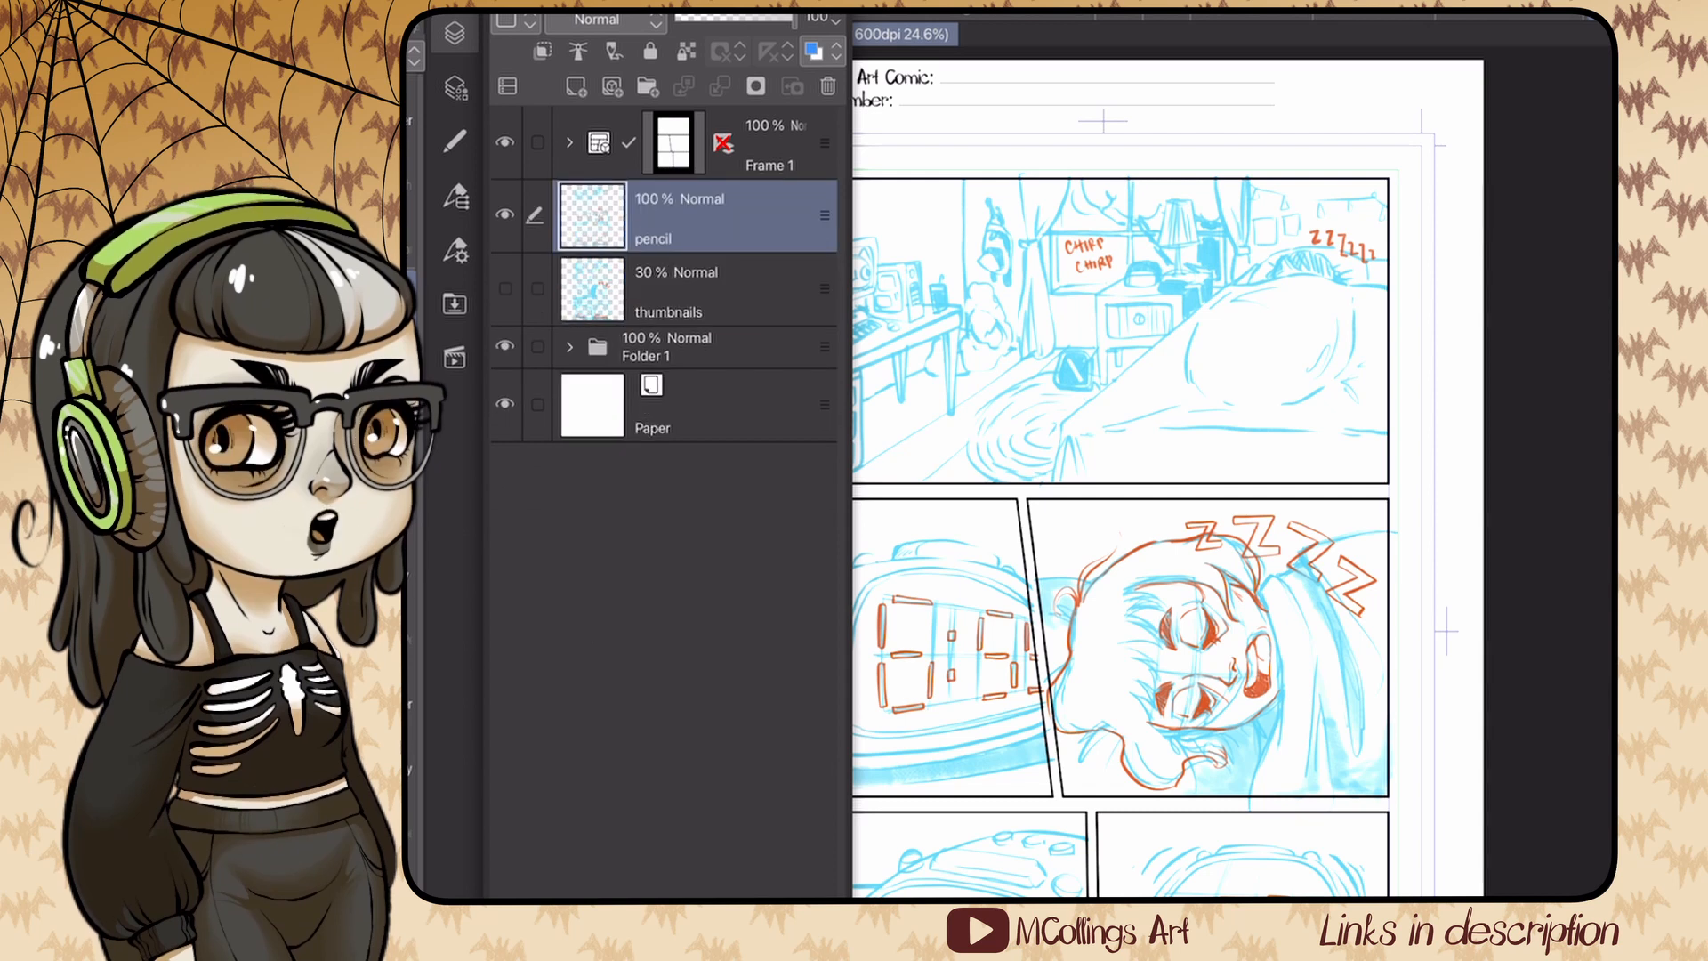
pyautogui.click(772, 150)
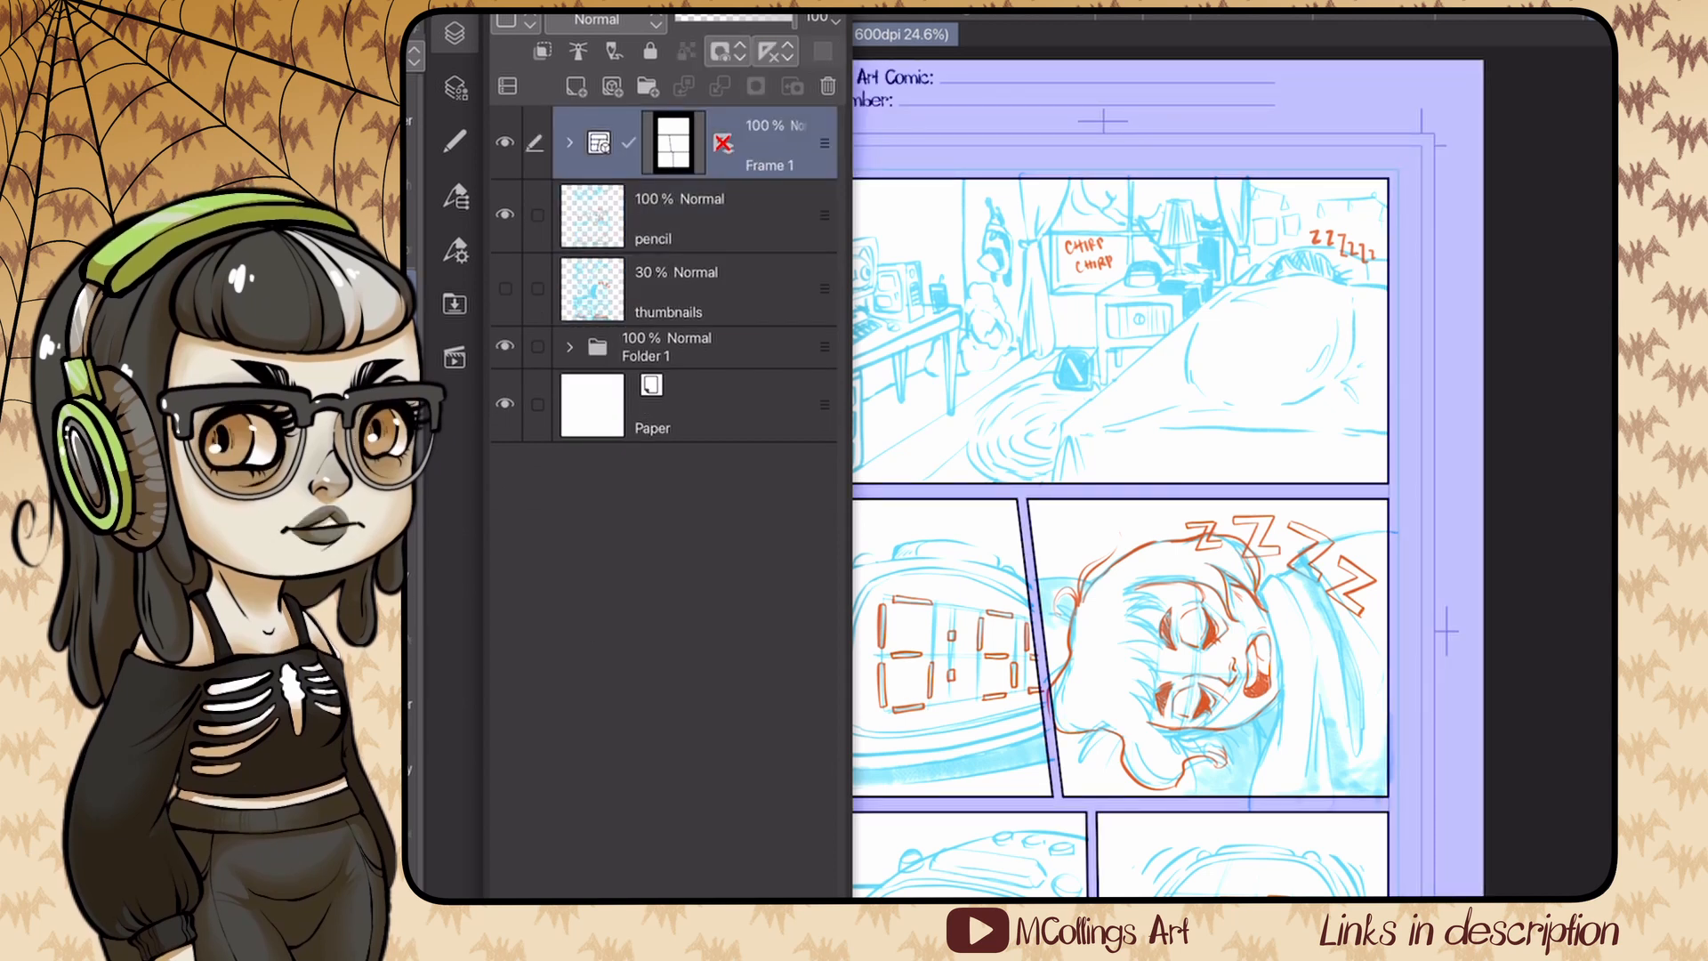
pyautogui.click(569, 142)
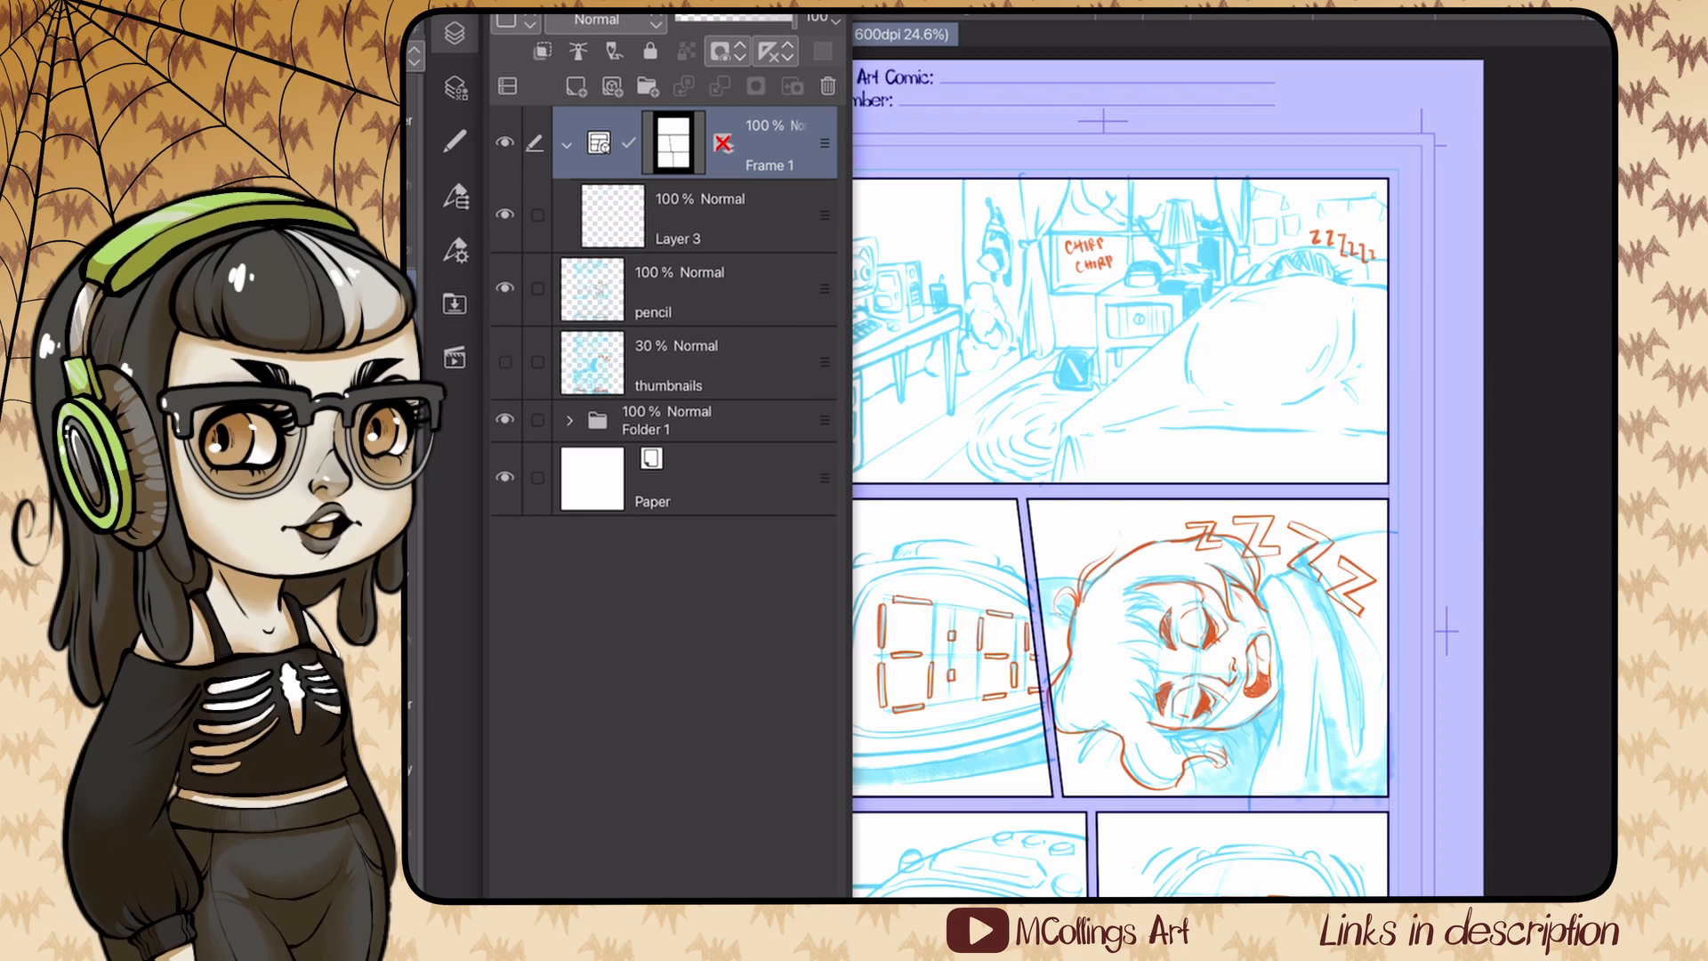
pyautogui.rightClick(785, 151)
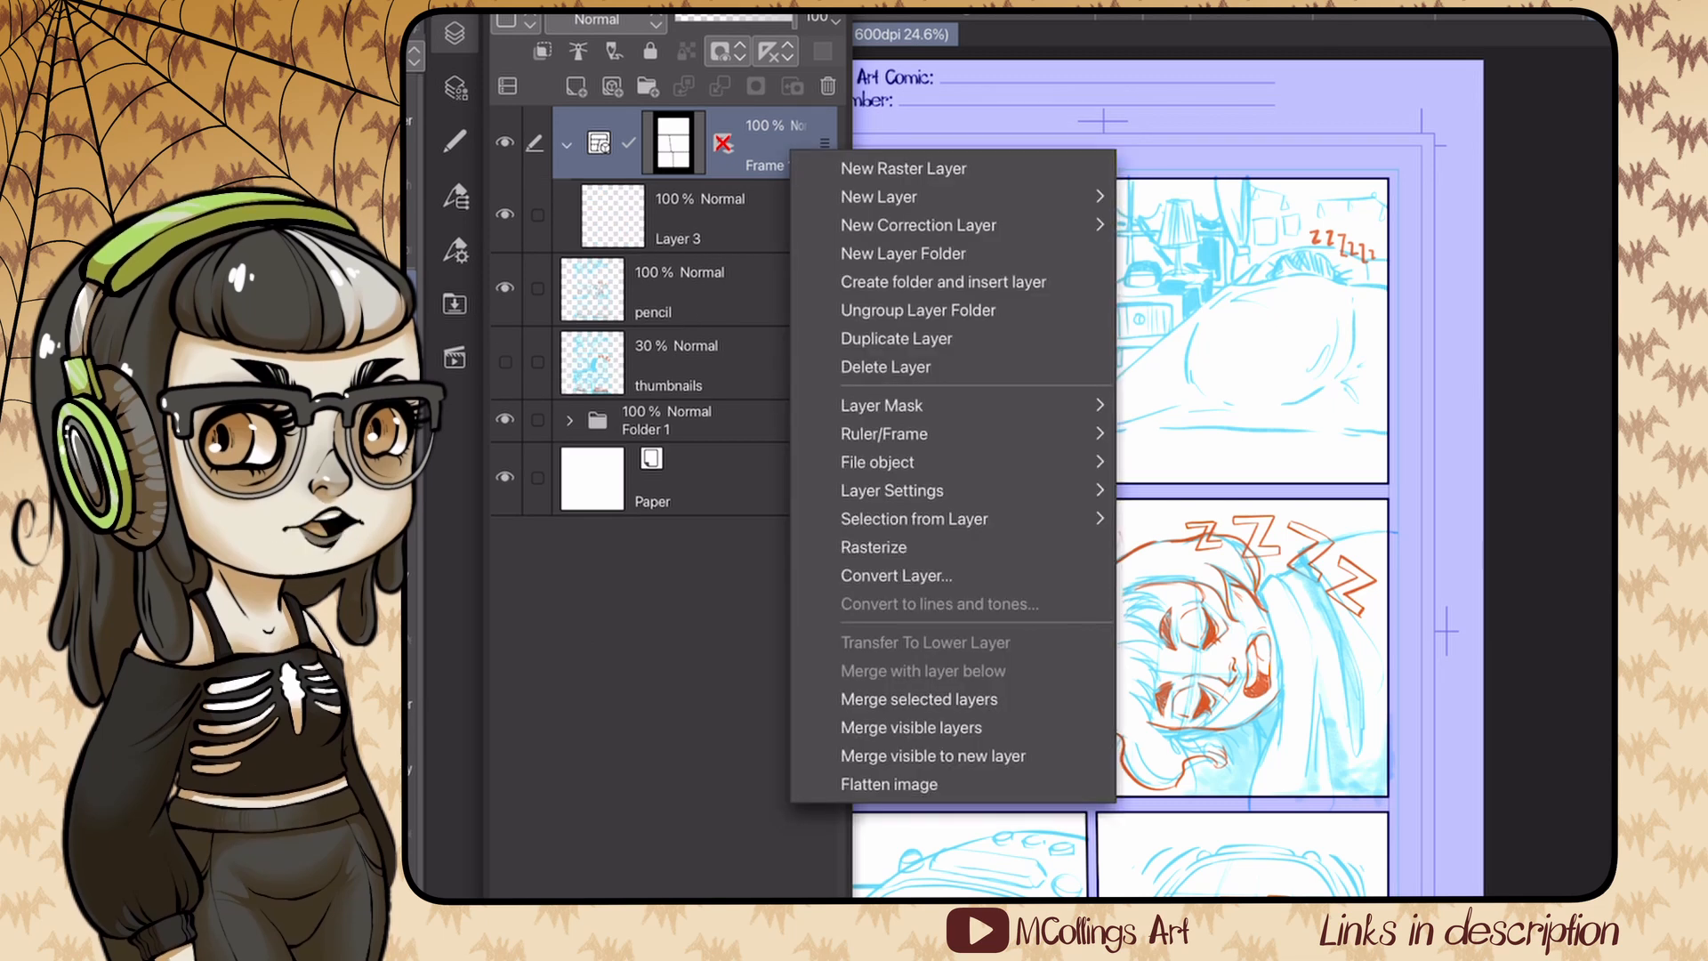
pyautogui.click(873, 547)
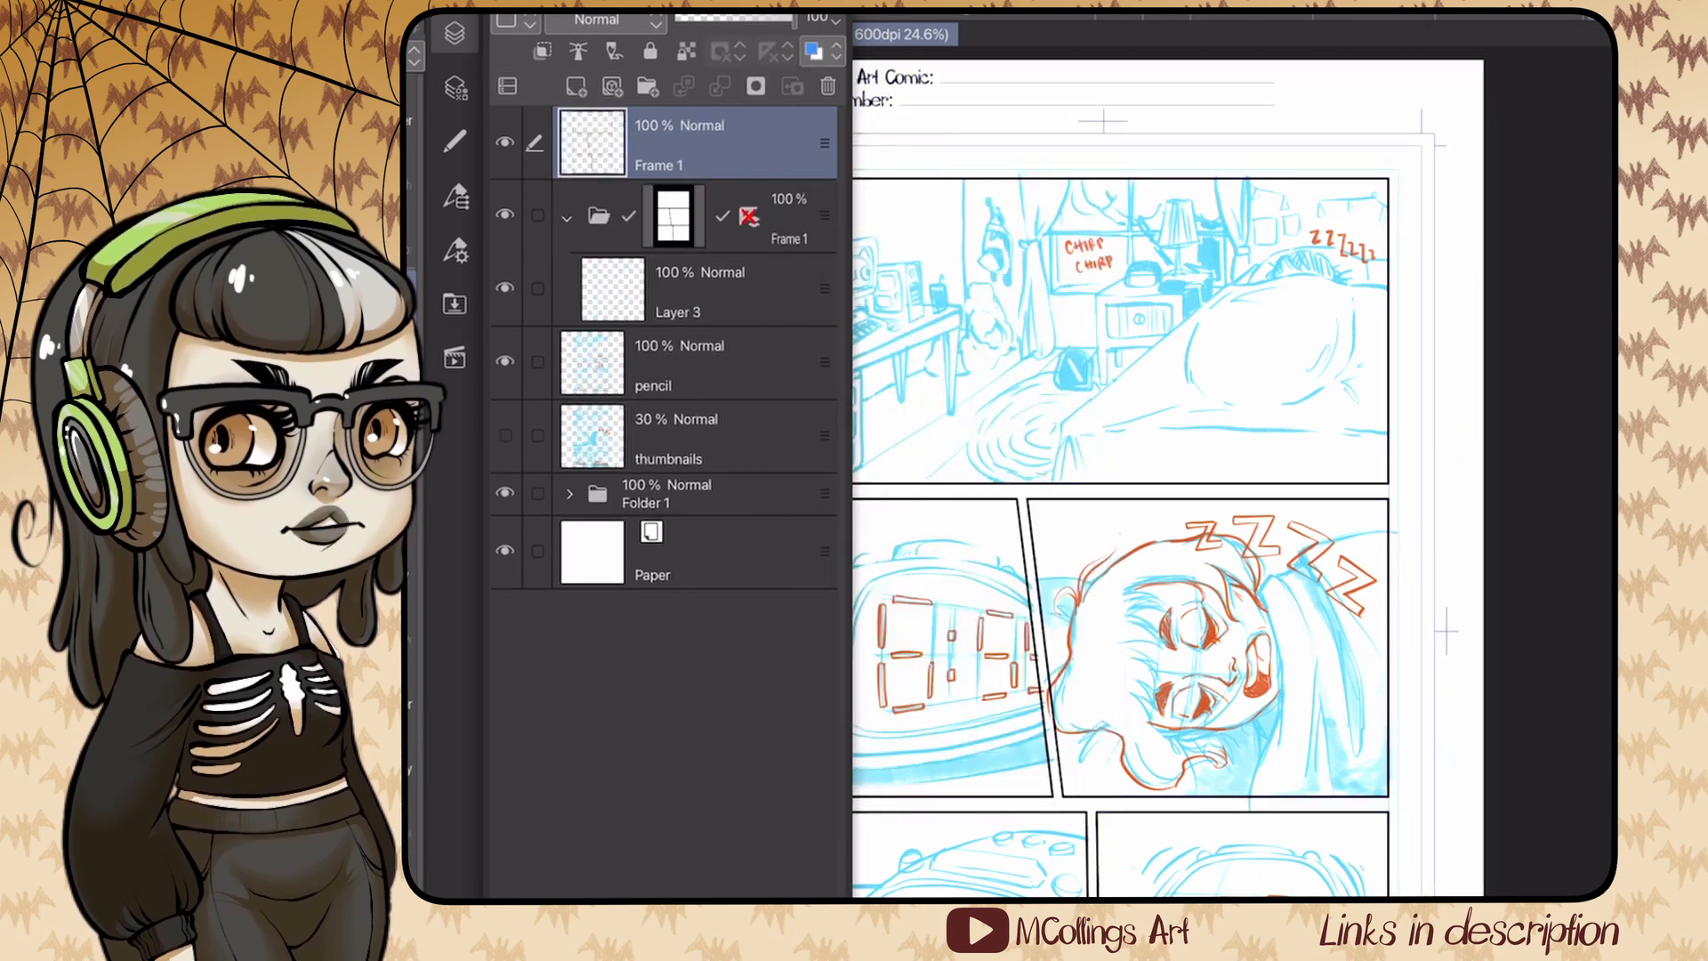
# - Delete the original Frame 1 folder and toggle the rasterized frame layer's visibility to check the panel borders
pyautogui.click(787, 219)
pyautogui.click(828, 86)
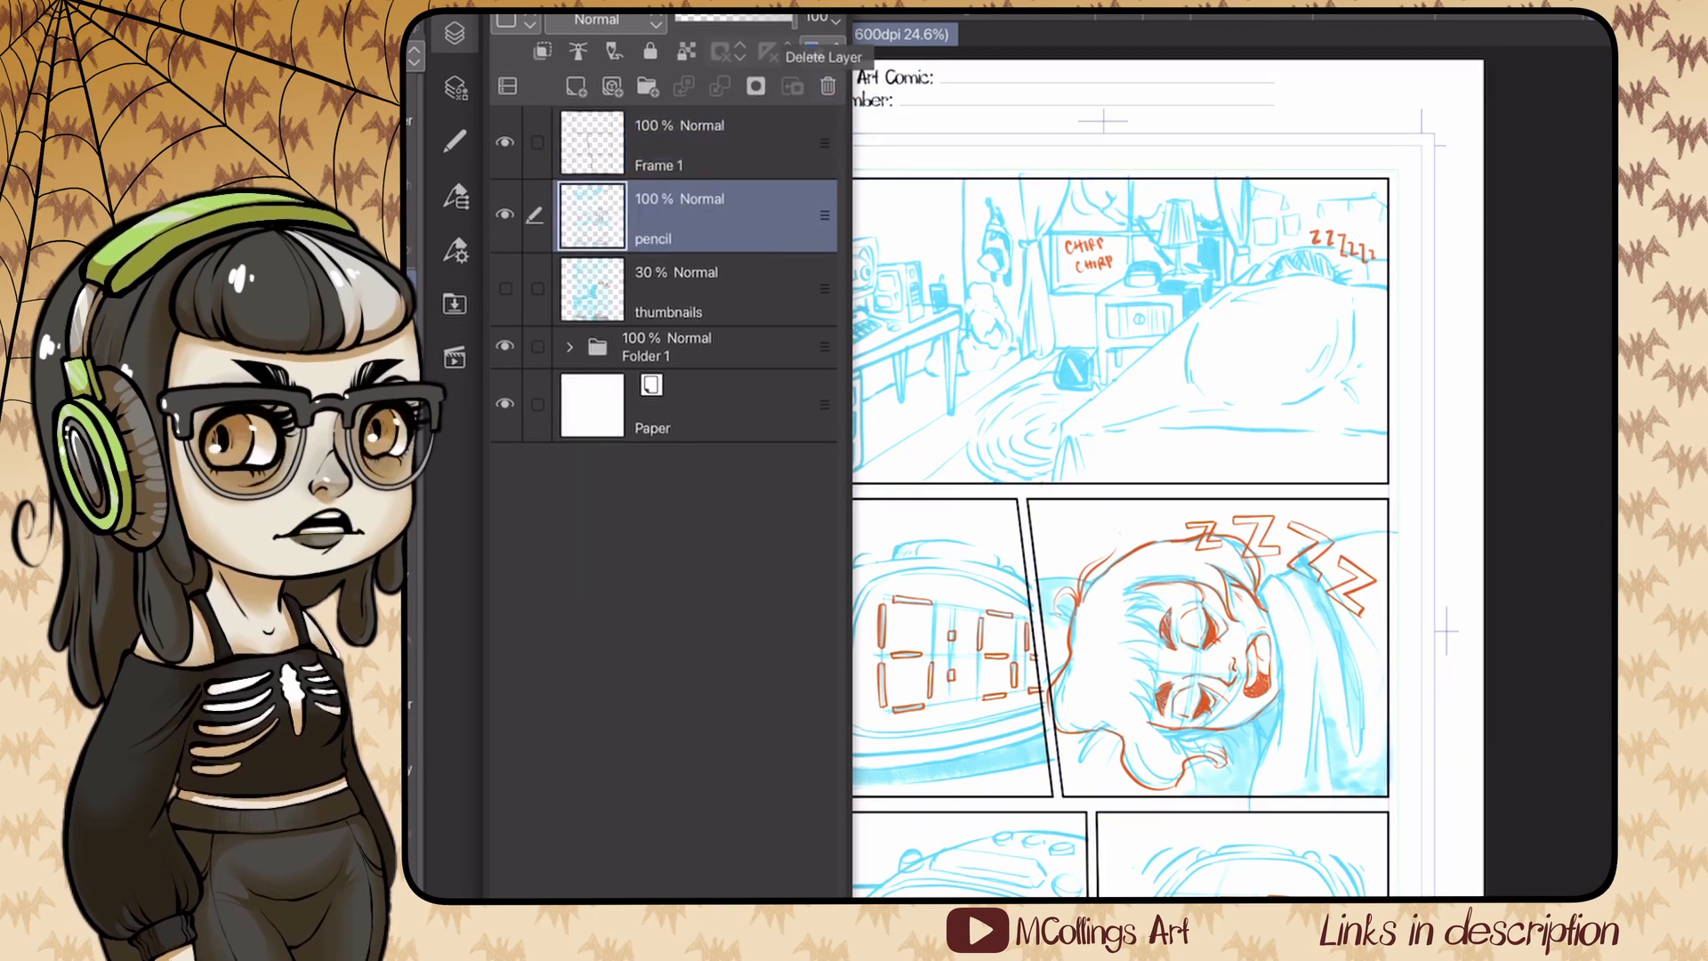
pyautogui.click(505, 142)
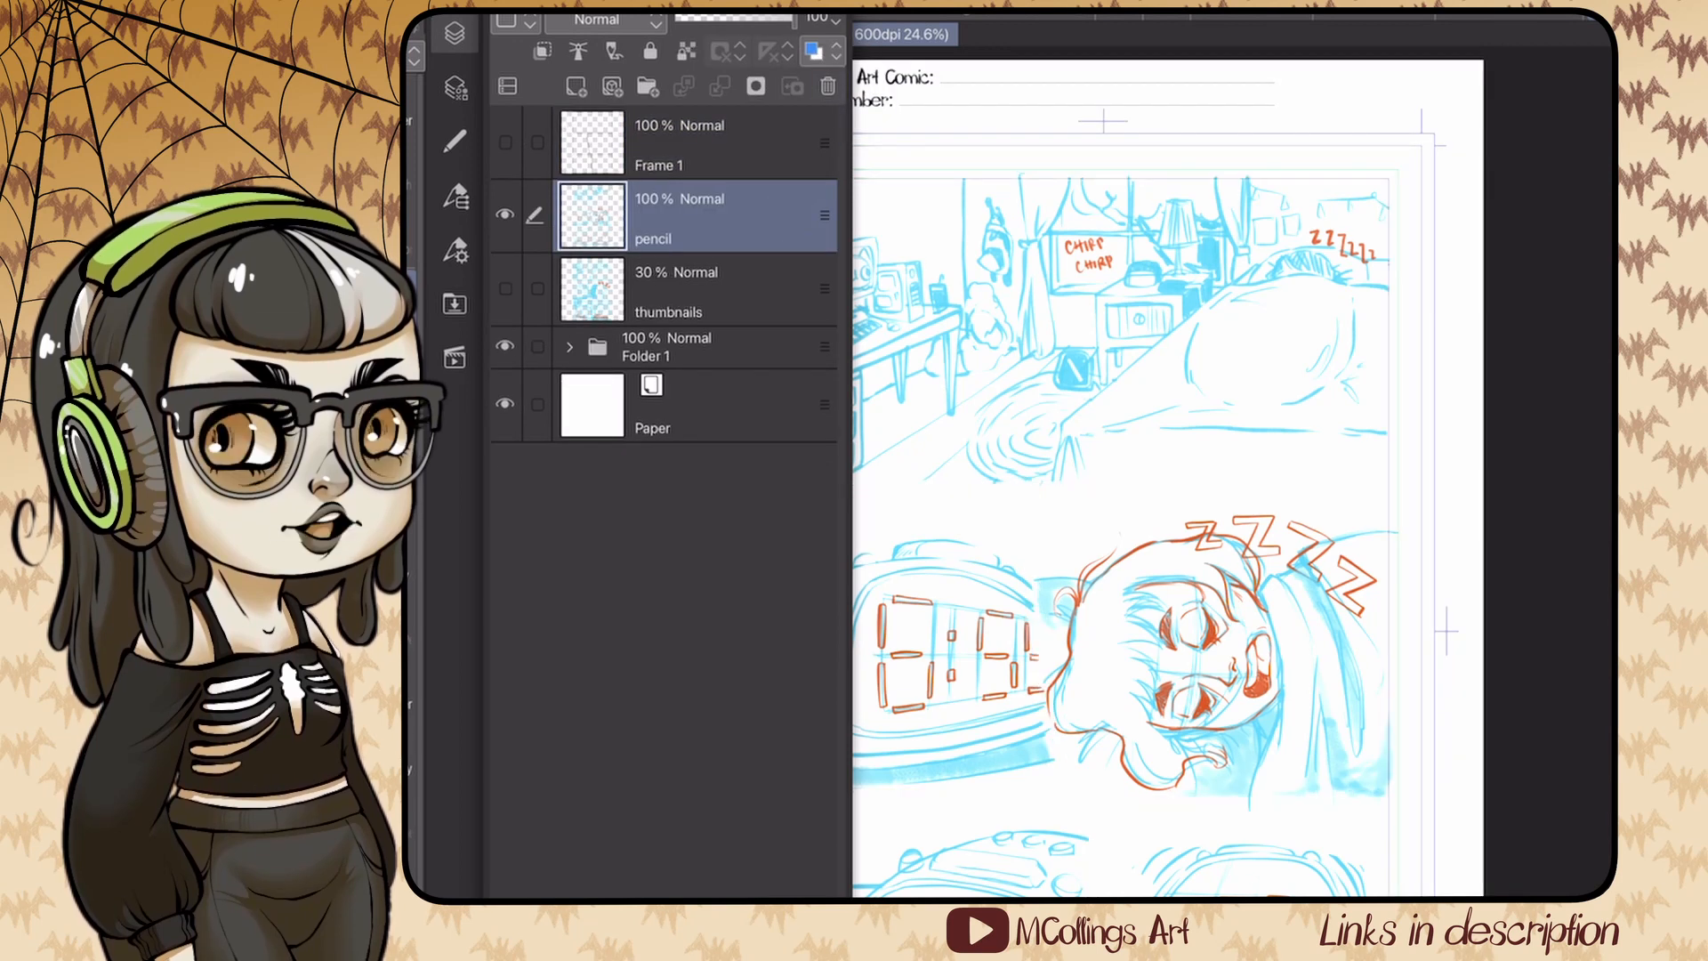
pyautogui.click(505, 142)
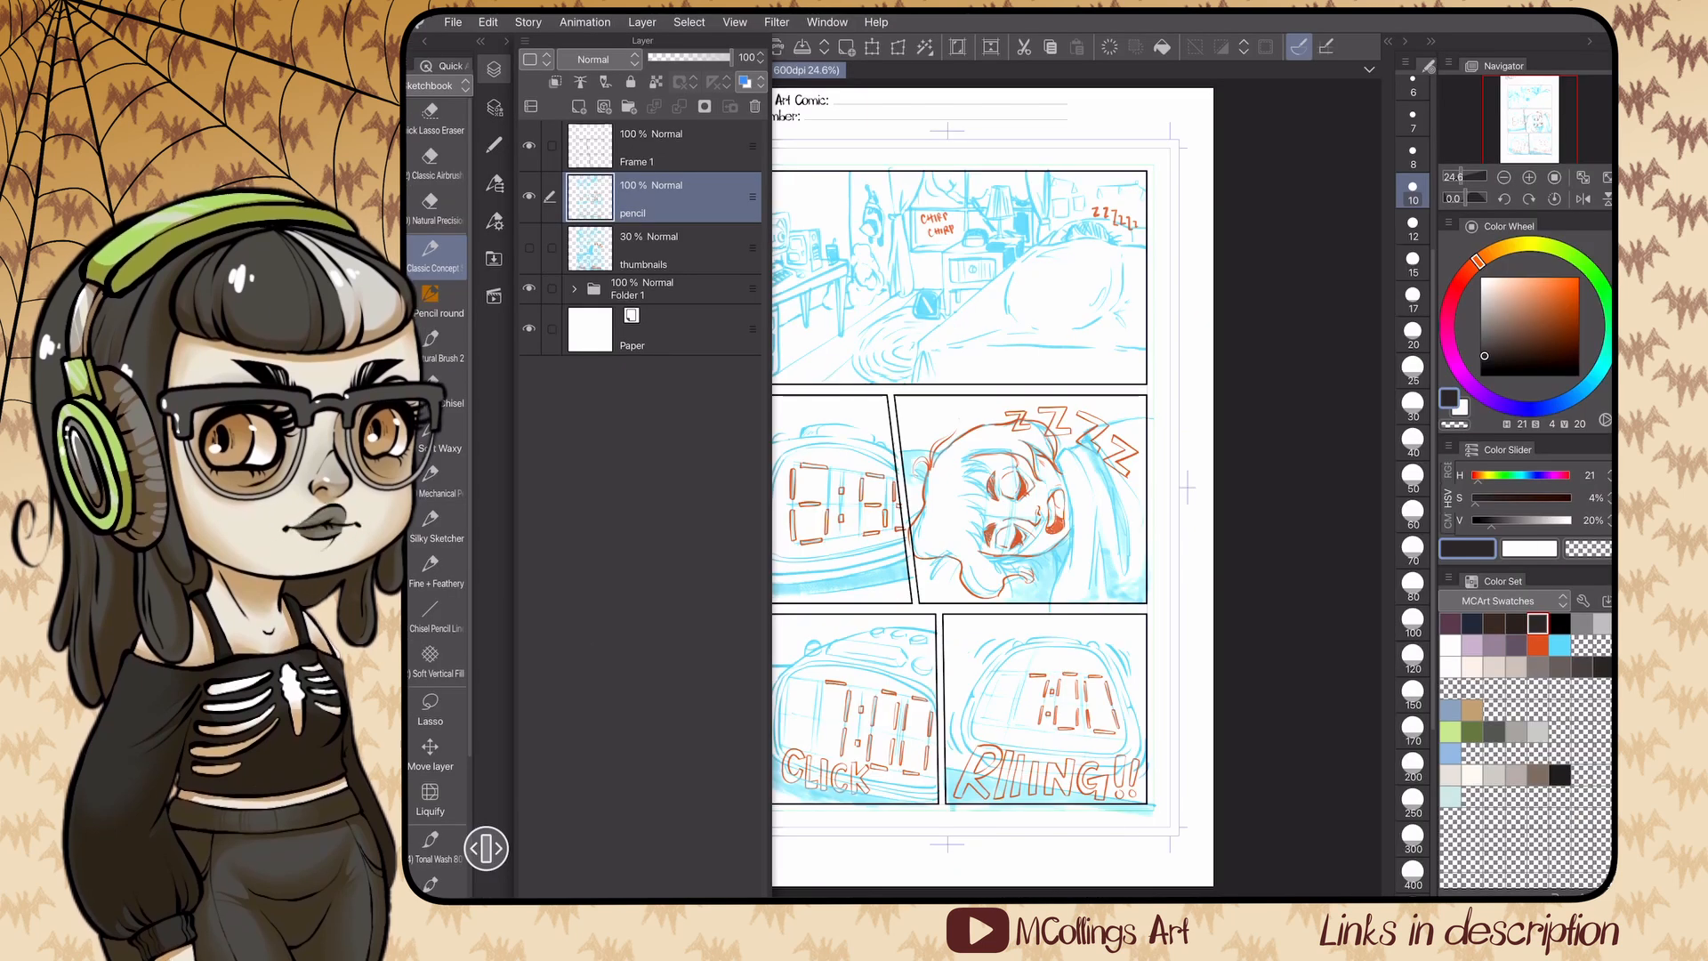
# - Add a raster layer directly above the pencil layer and set the rasterized Frame 1 layer as the reference layer
pyautogui.click(555, 82)
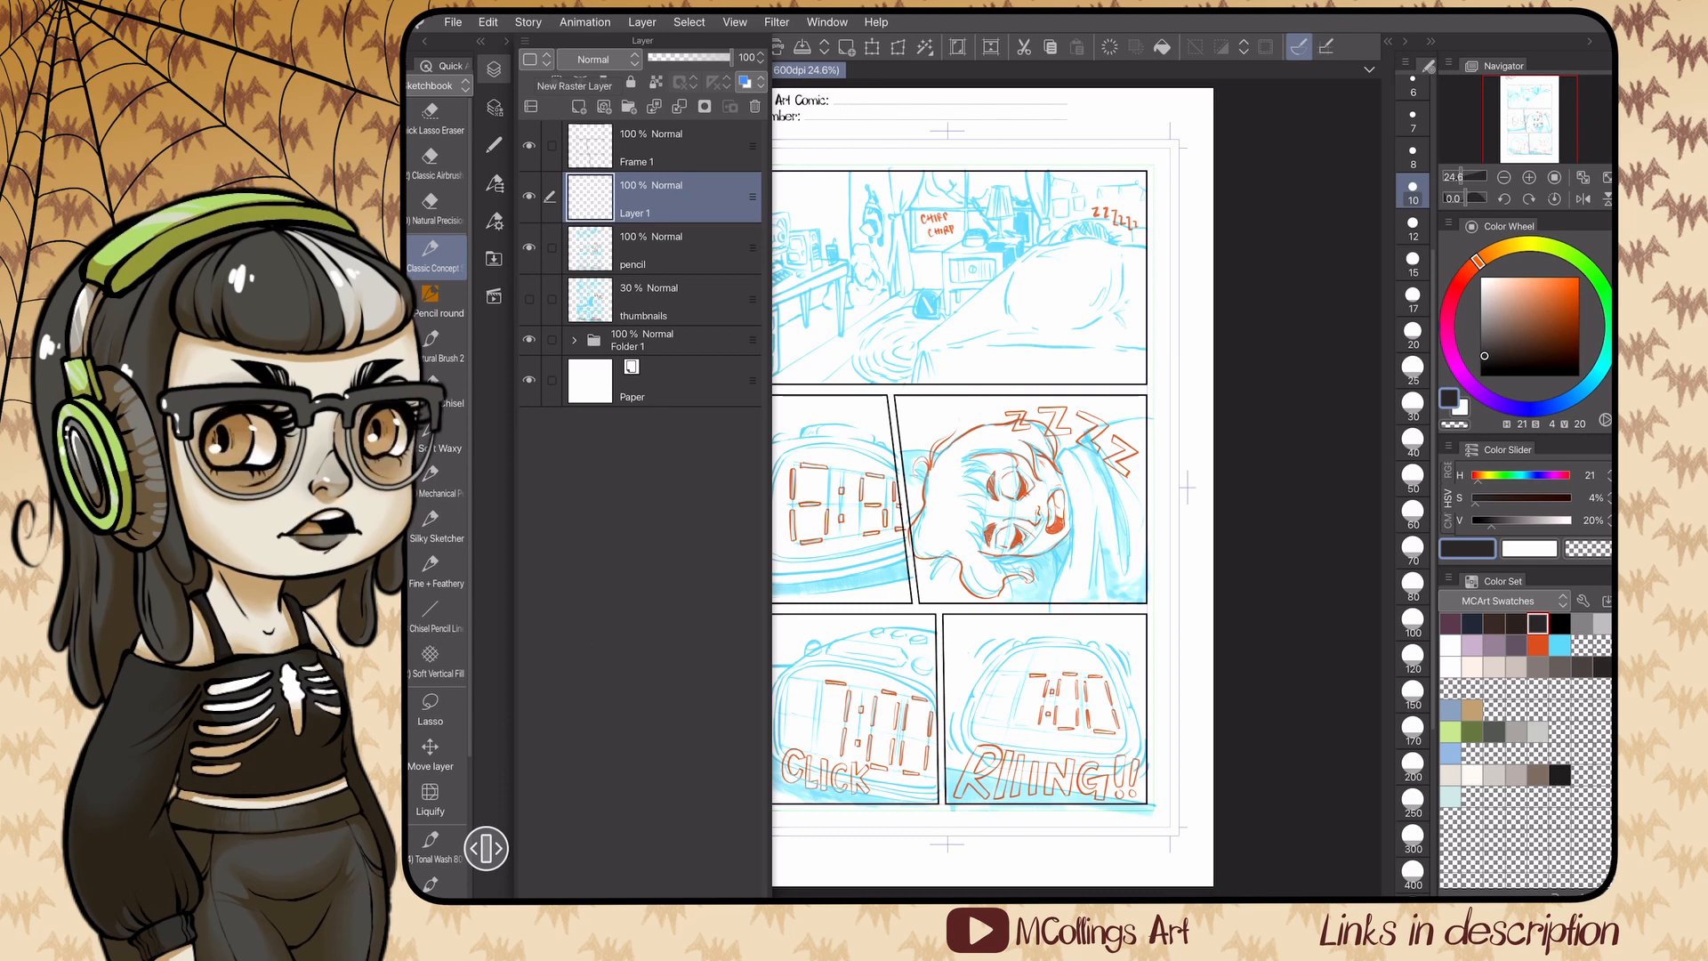
pyautogui.click(679, 148)
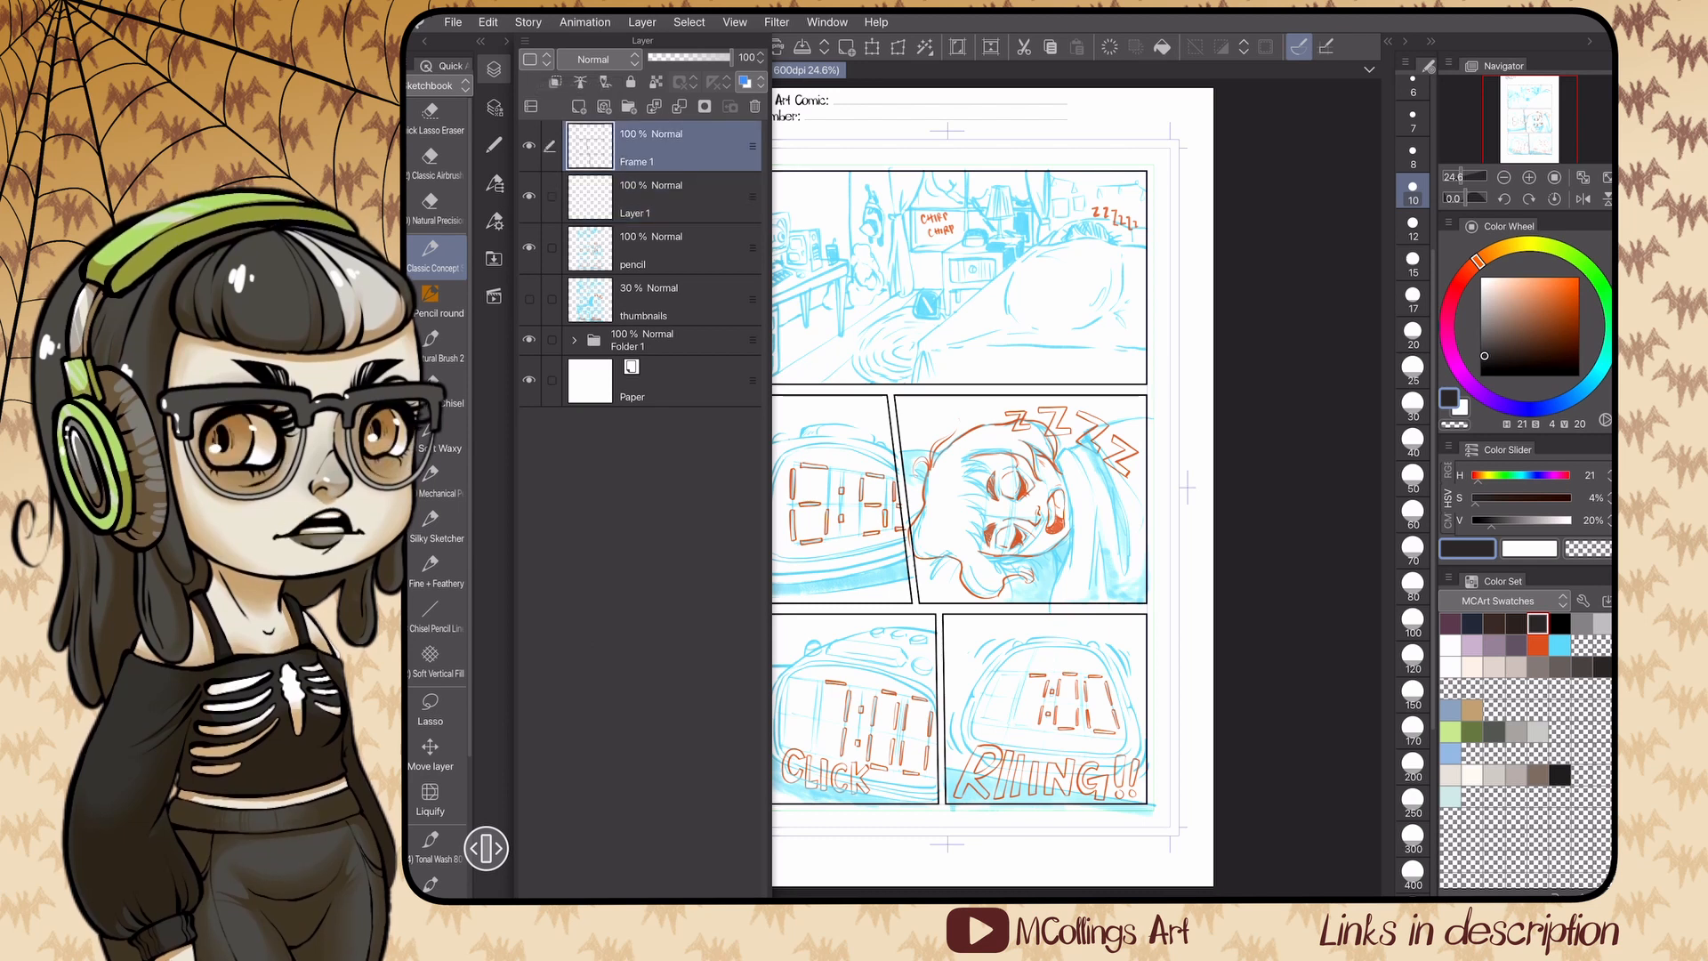
pyautogui.click(581, 82)
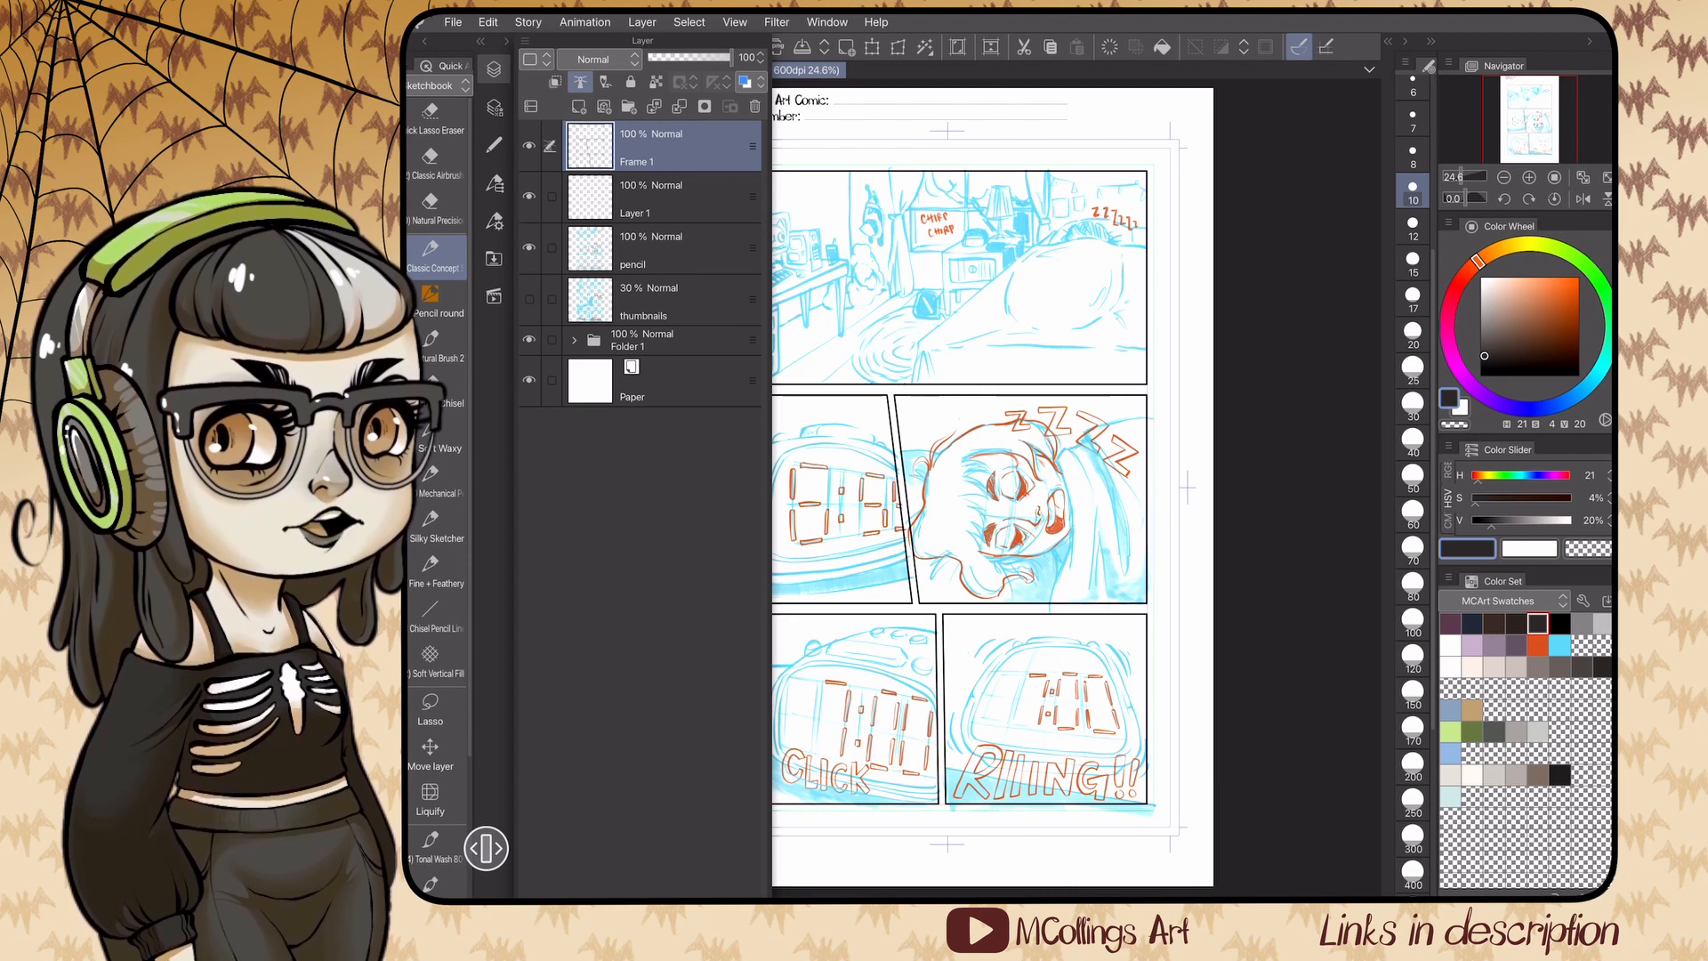
# - Rename the empty raster layer between Frame 1 and pencil as inks
pyautogui.click(676, 198)
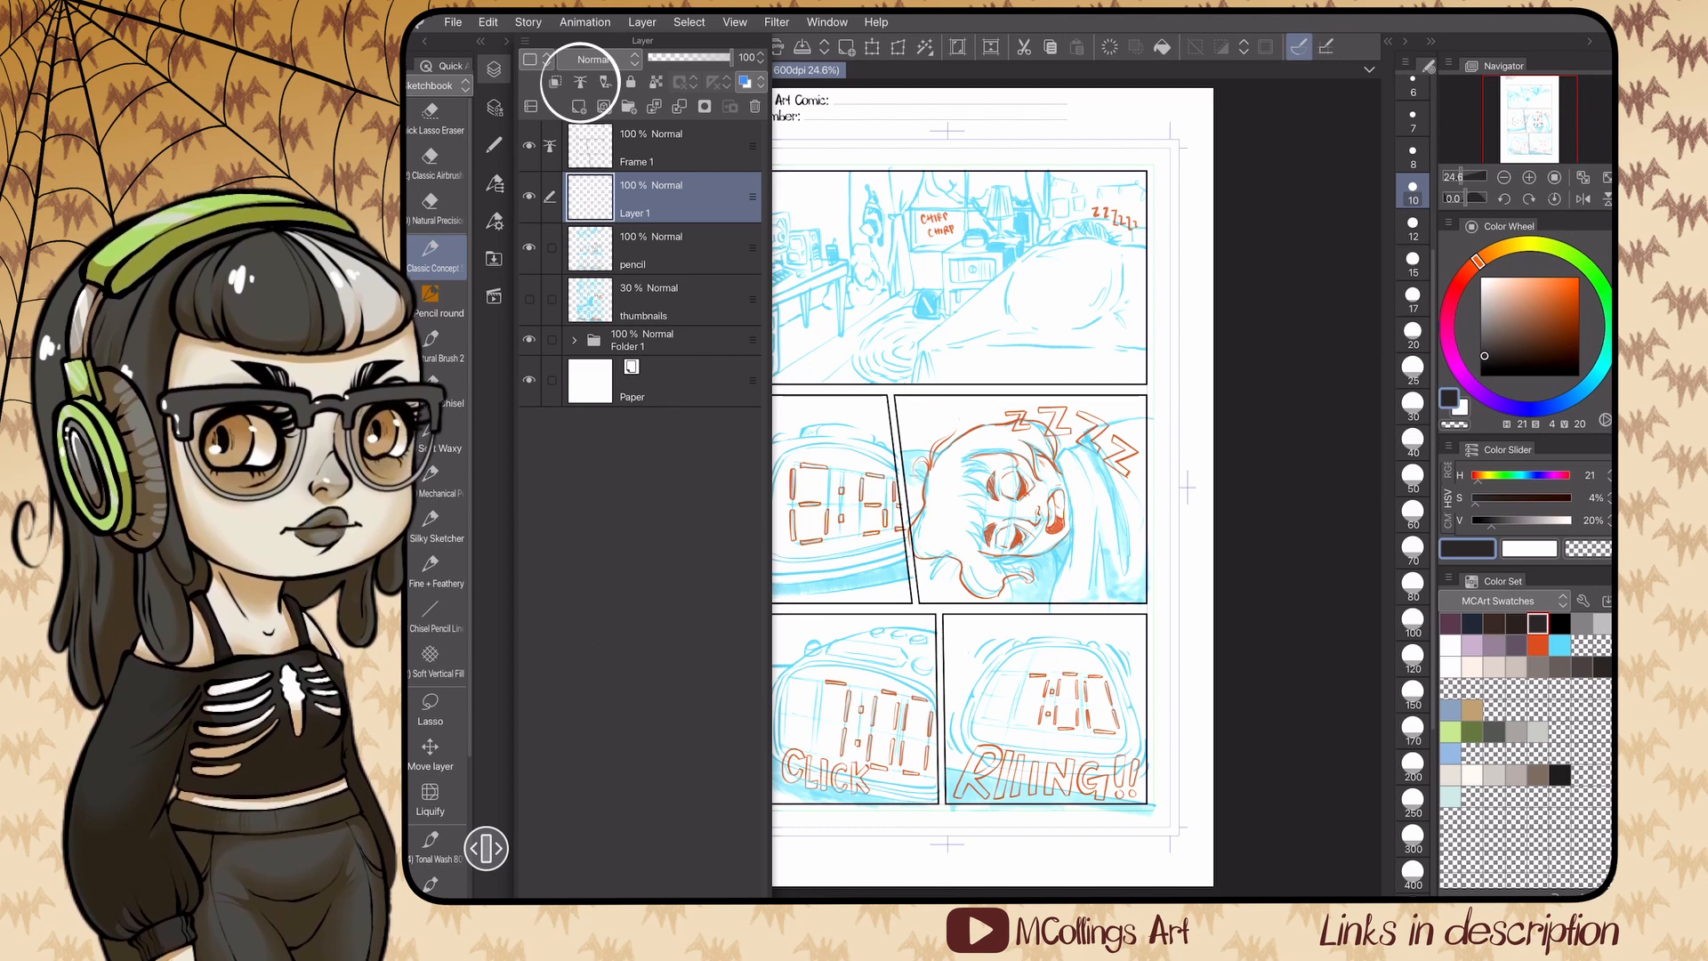
pyautogui.doubleClick(636, 212)
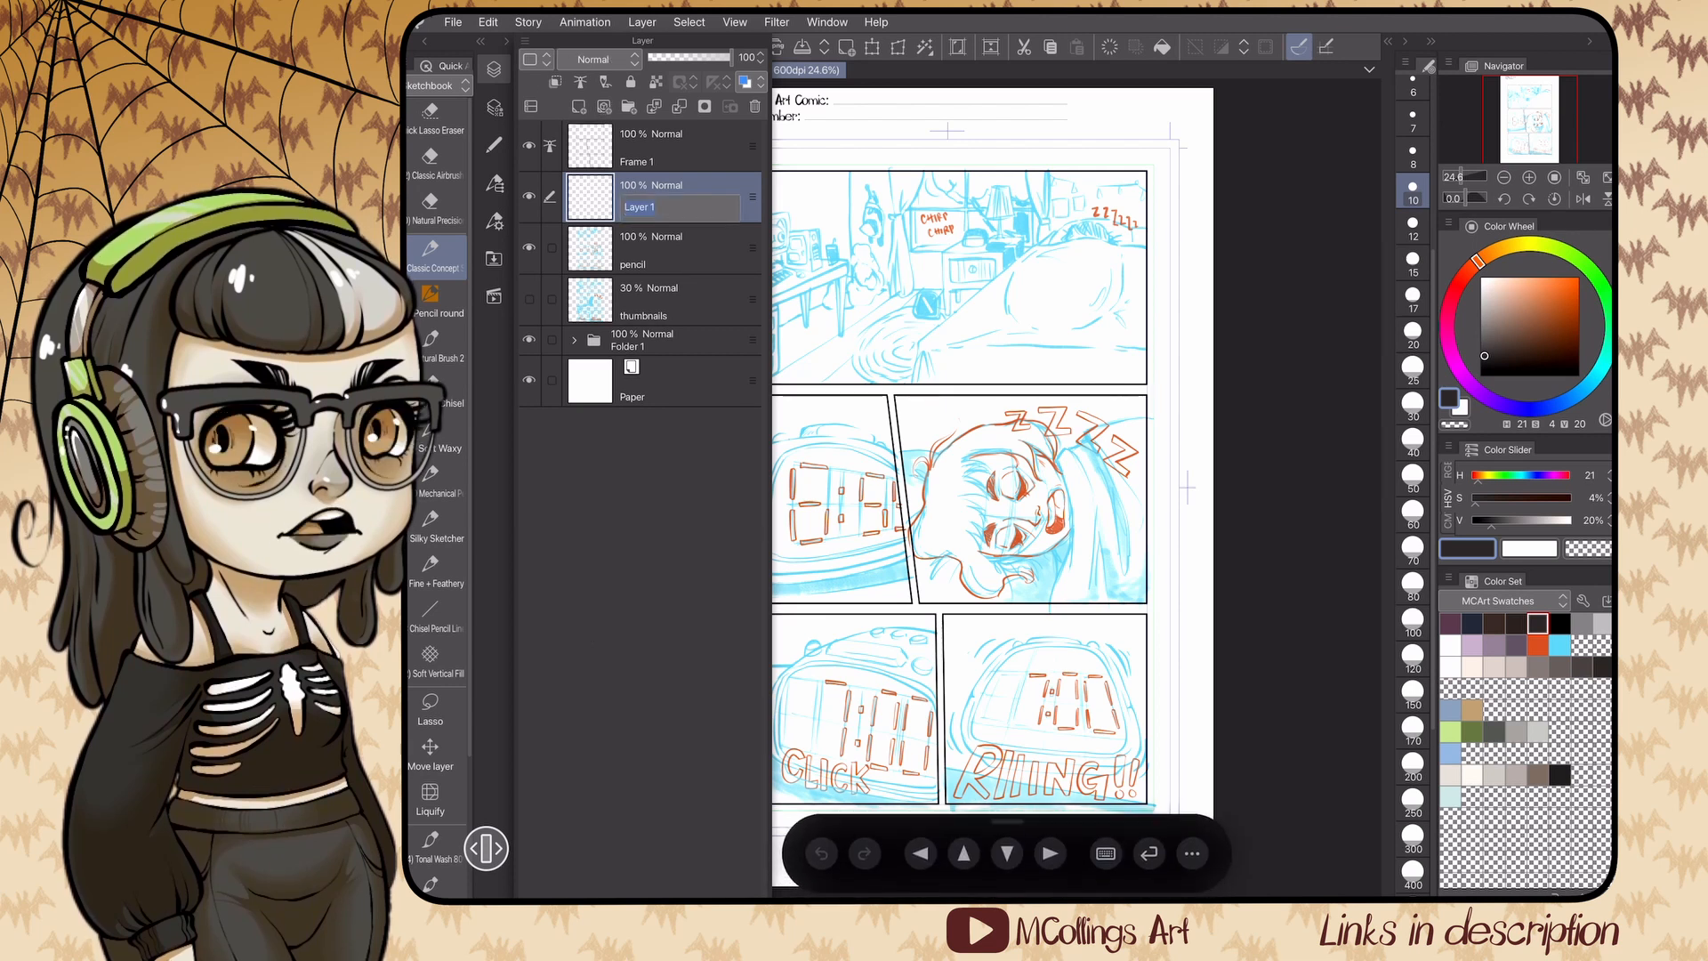
pyautogui.click(1106, 853)
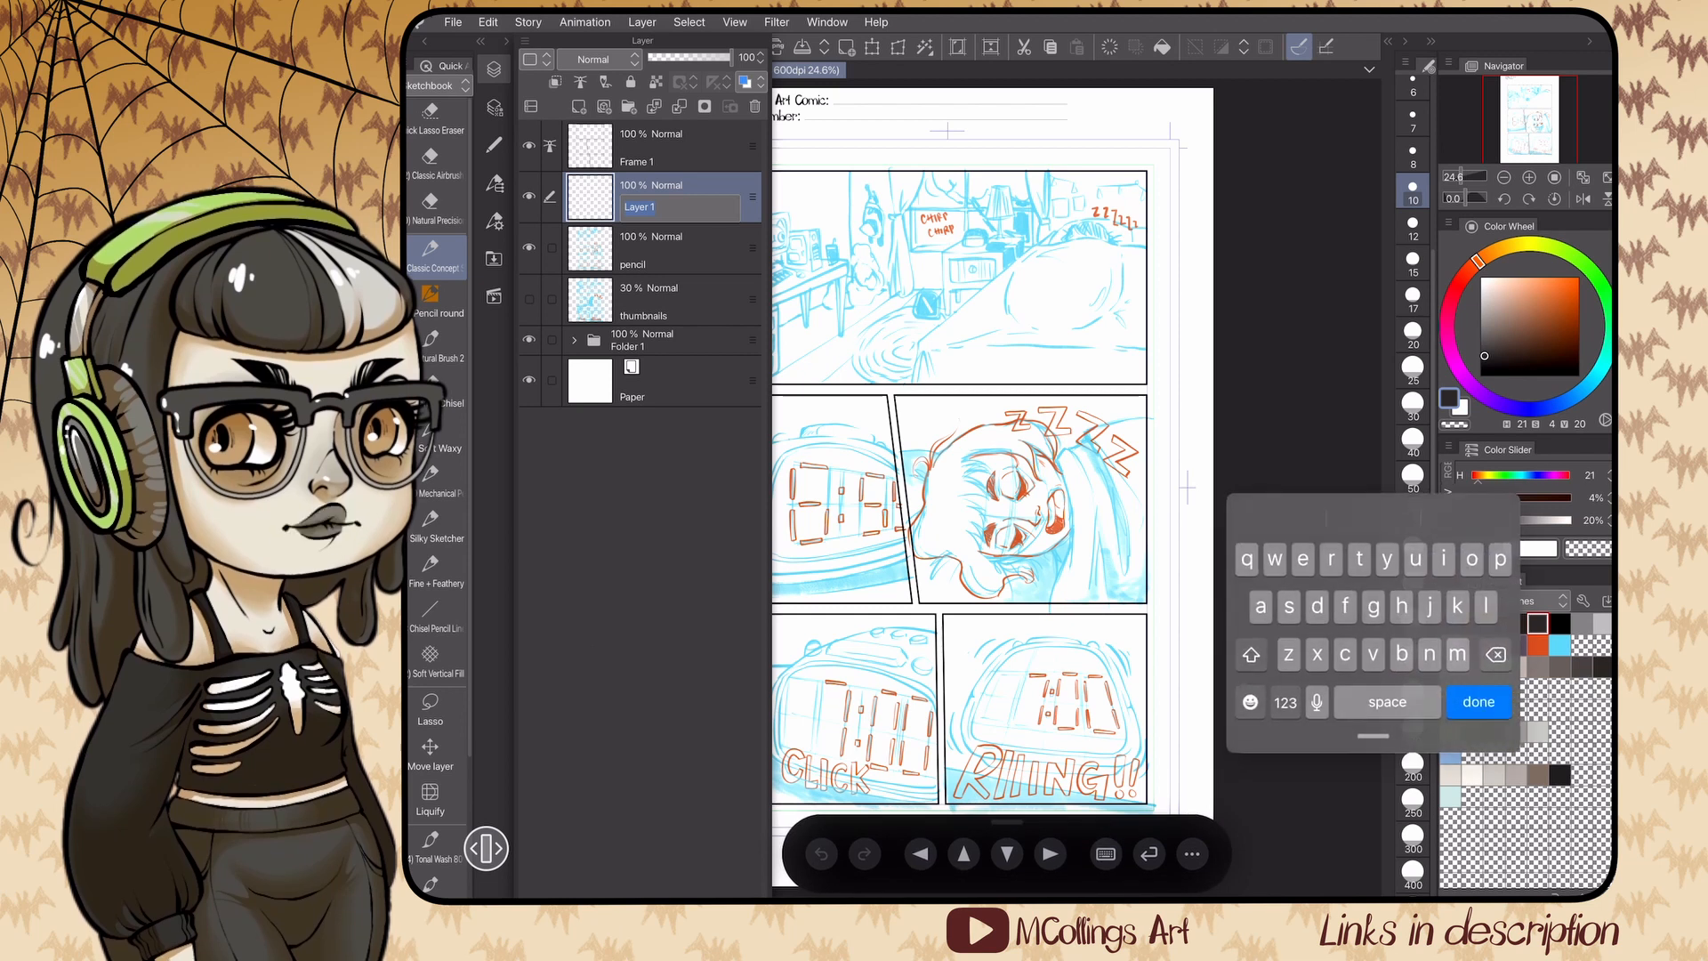
pyautogui.write('inks')
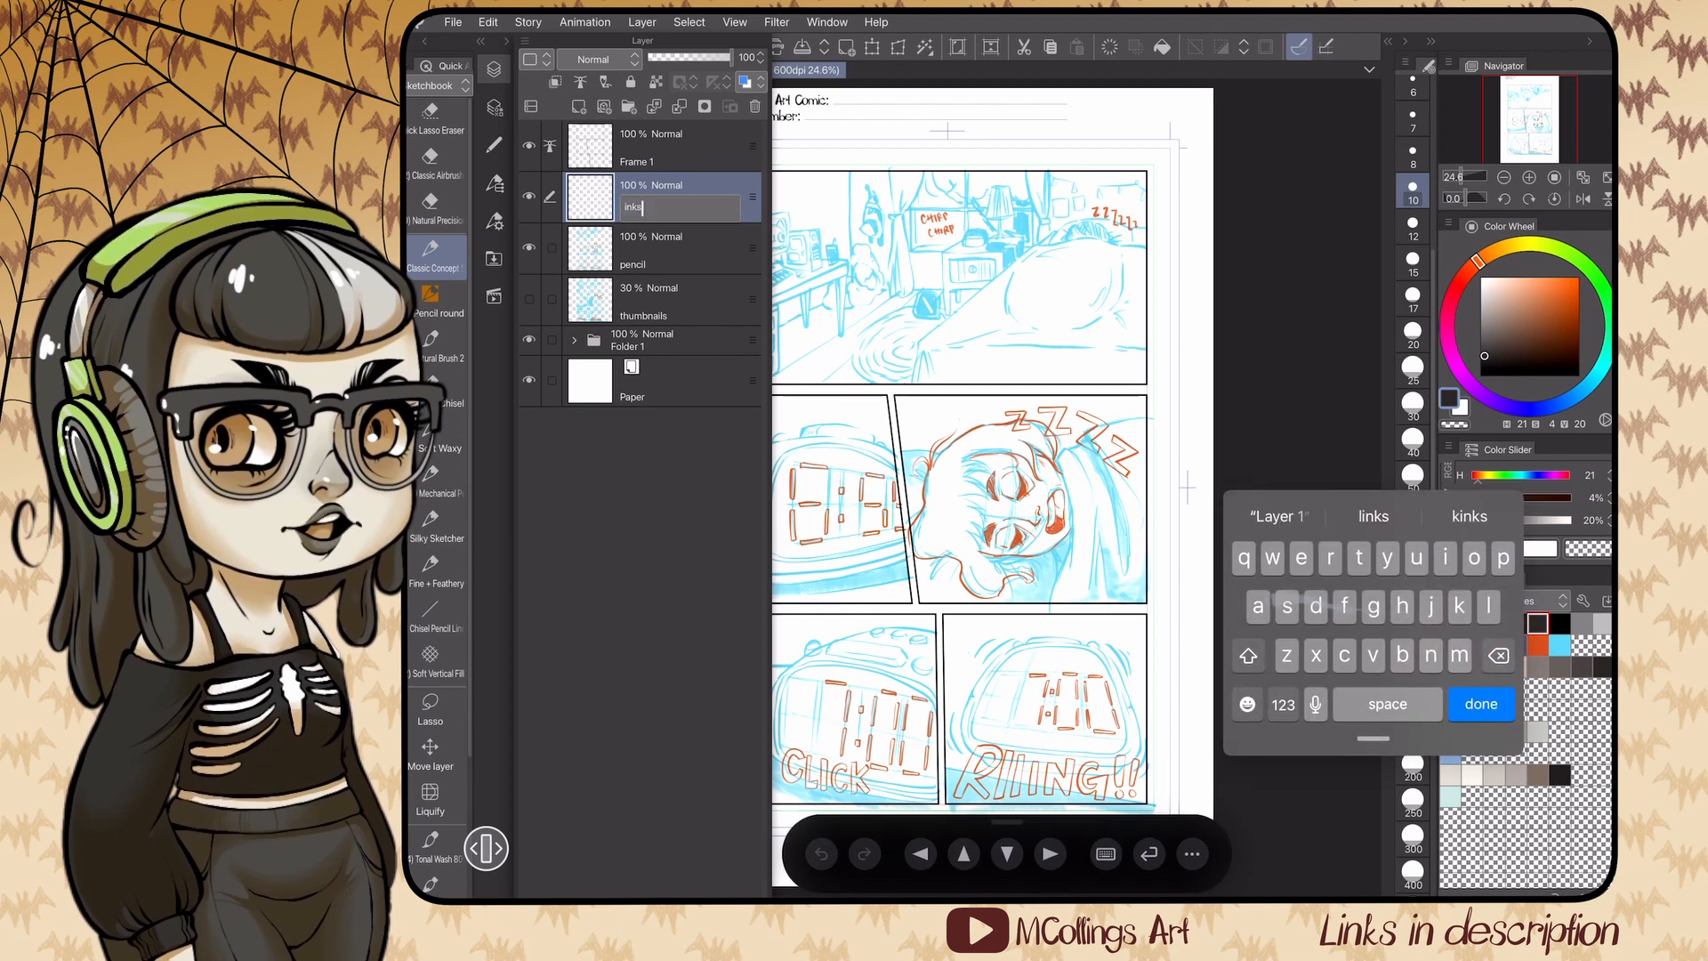
pyautogui.click(1481, 704)
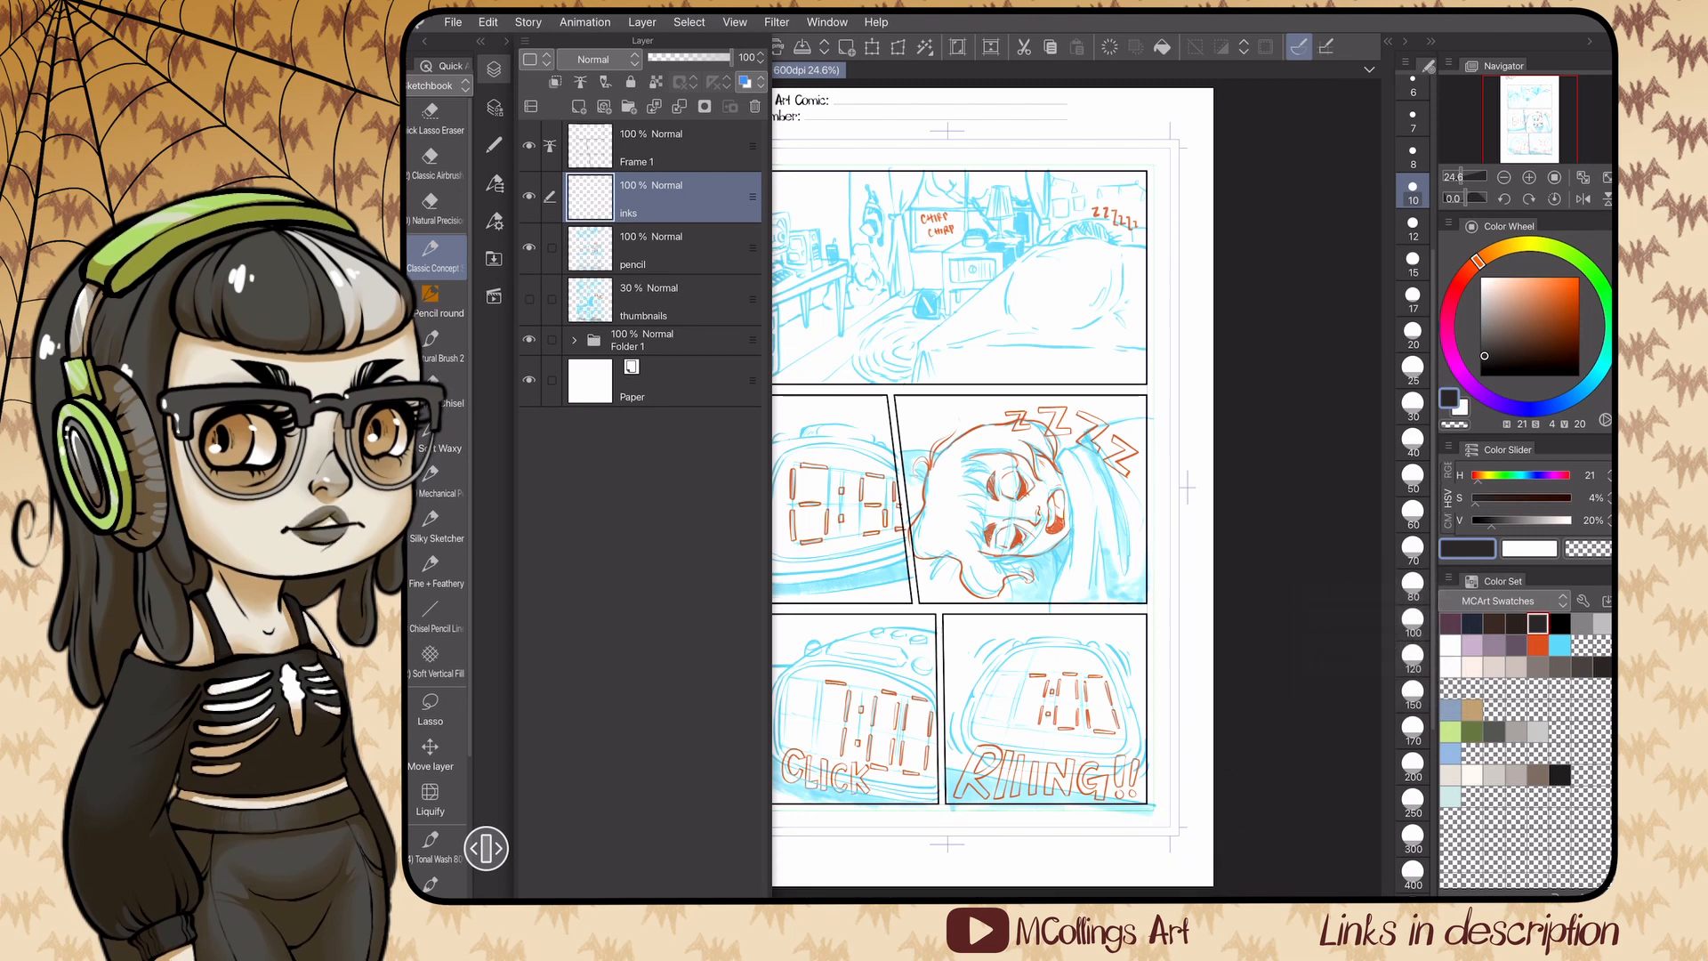
# - Lower the pencil layer's opacity to make the sketch a faint guide for inking
pyautogui.click(678, 249)
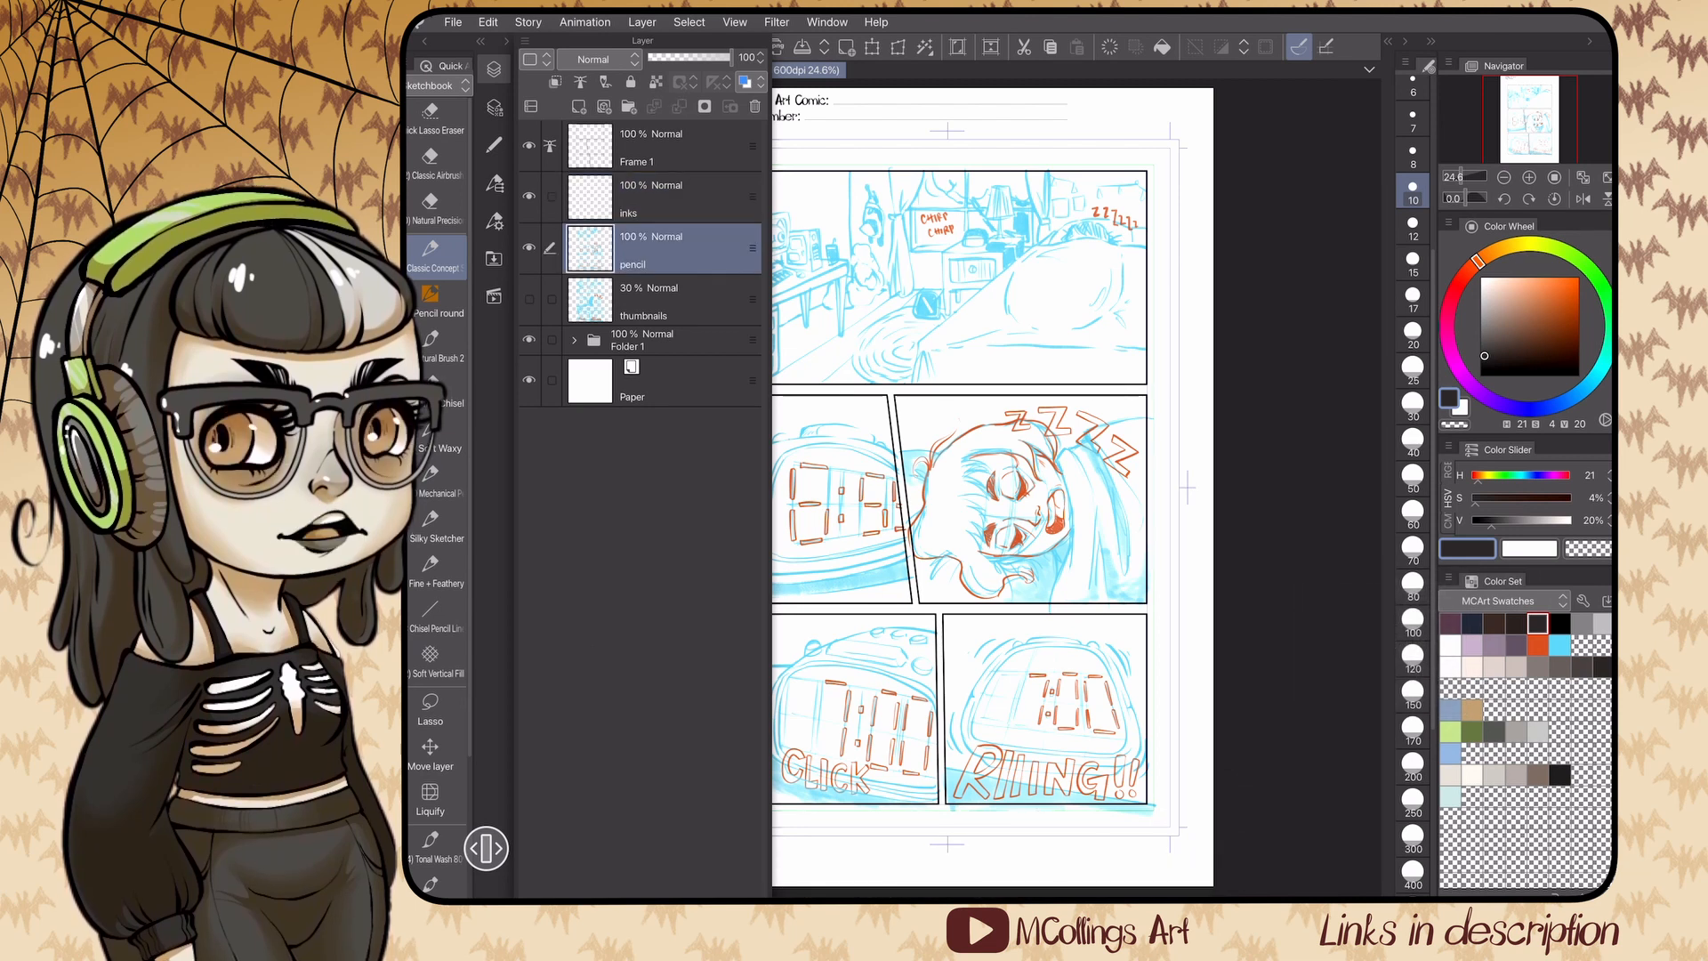
pyautogui.click(678, 147)
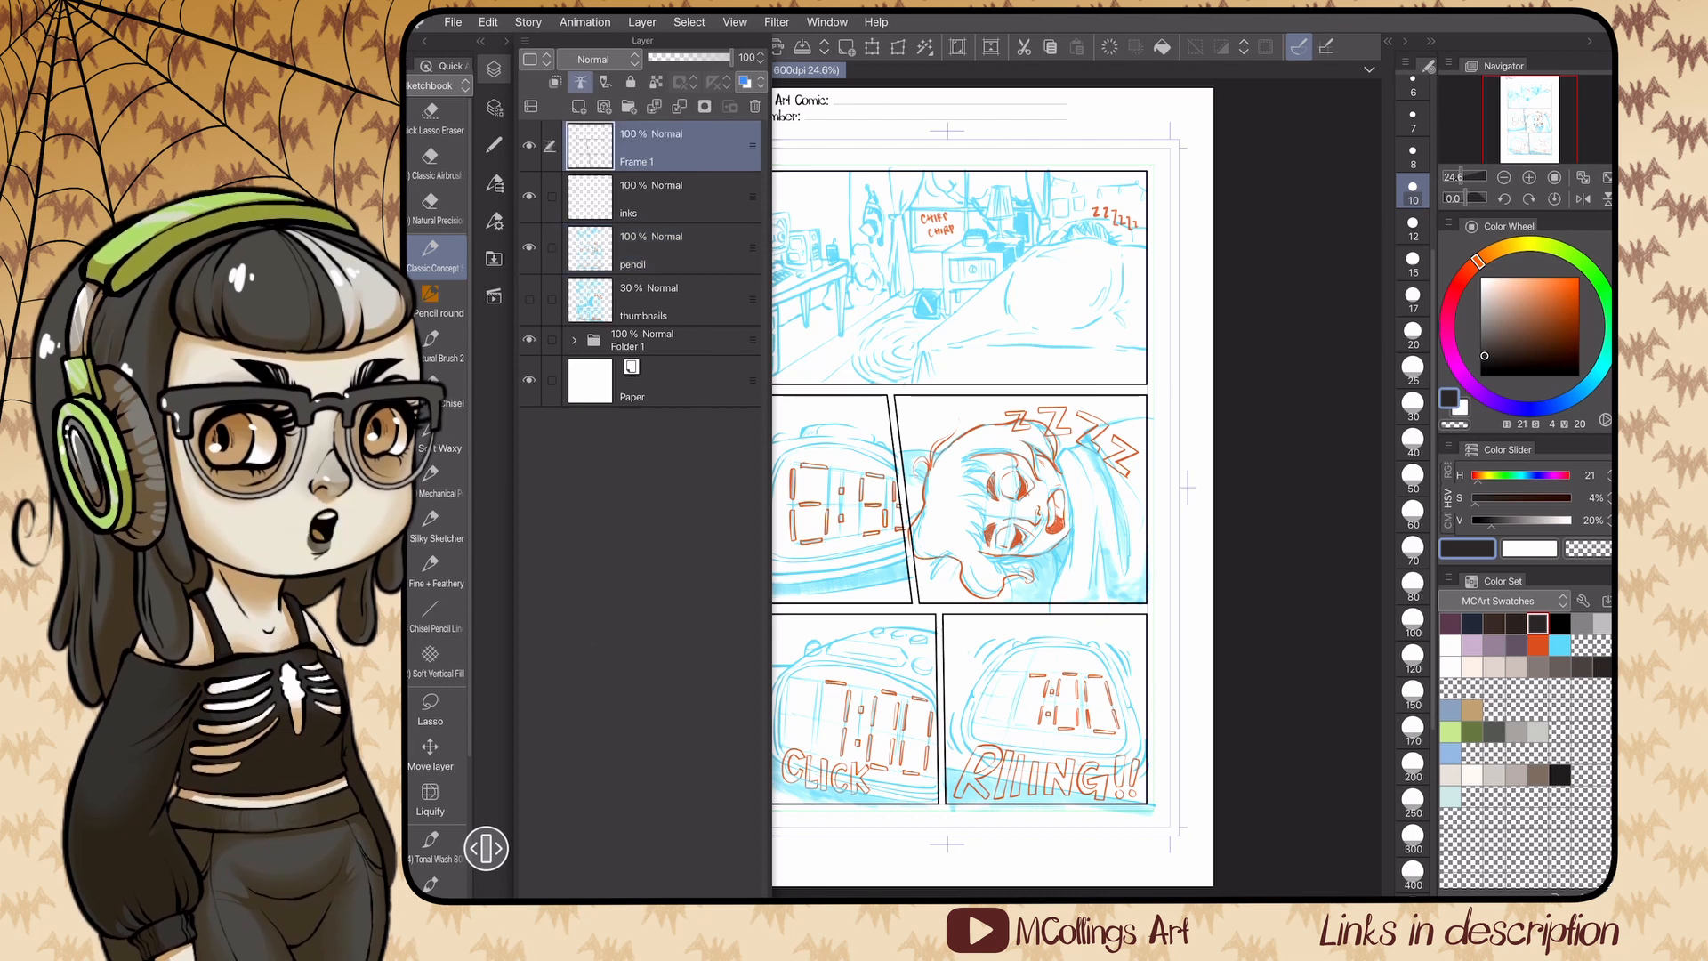
pyautogui.click(678, 198)
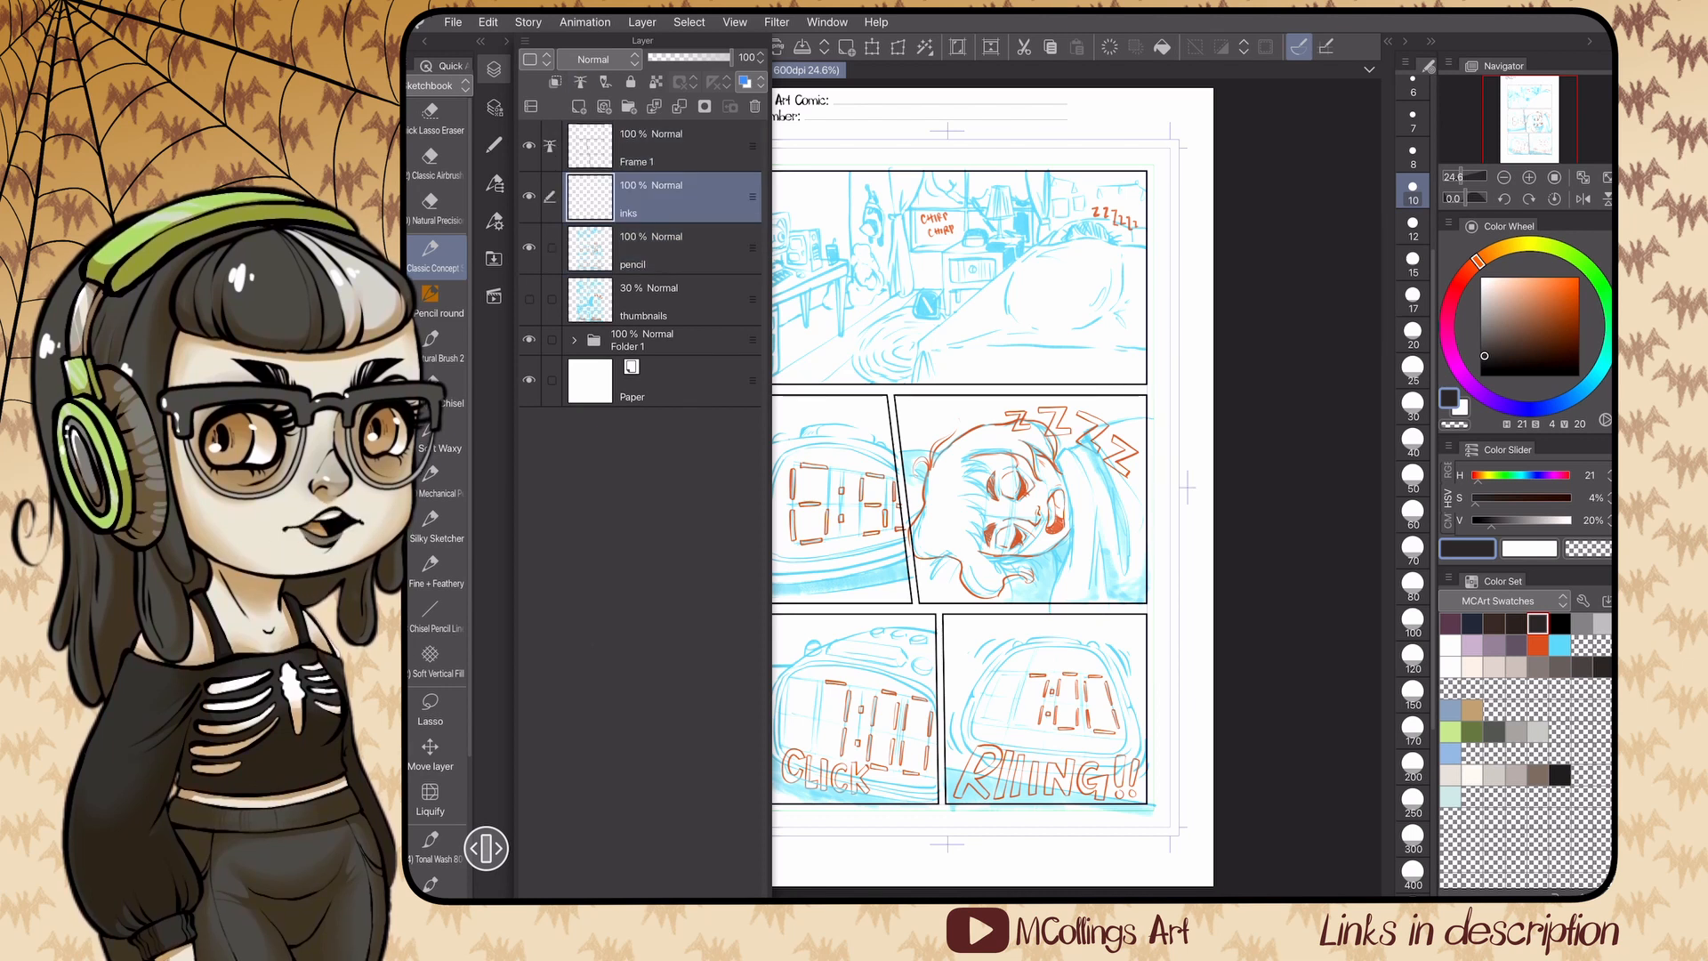
pyautogui.click(677, 250)
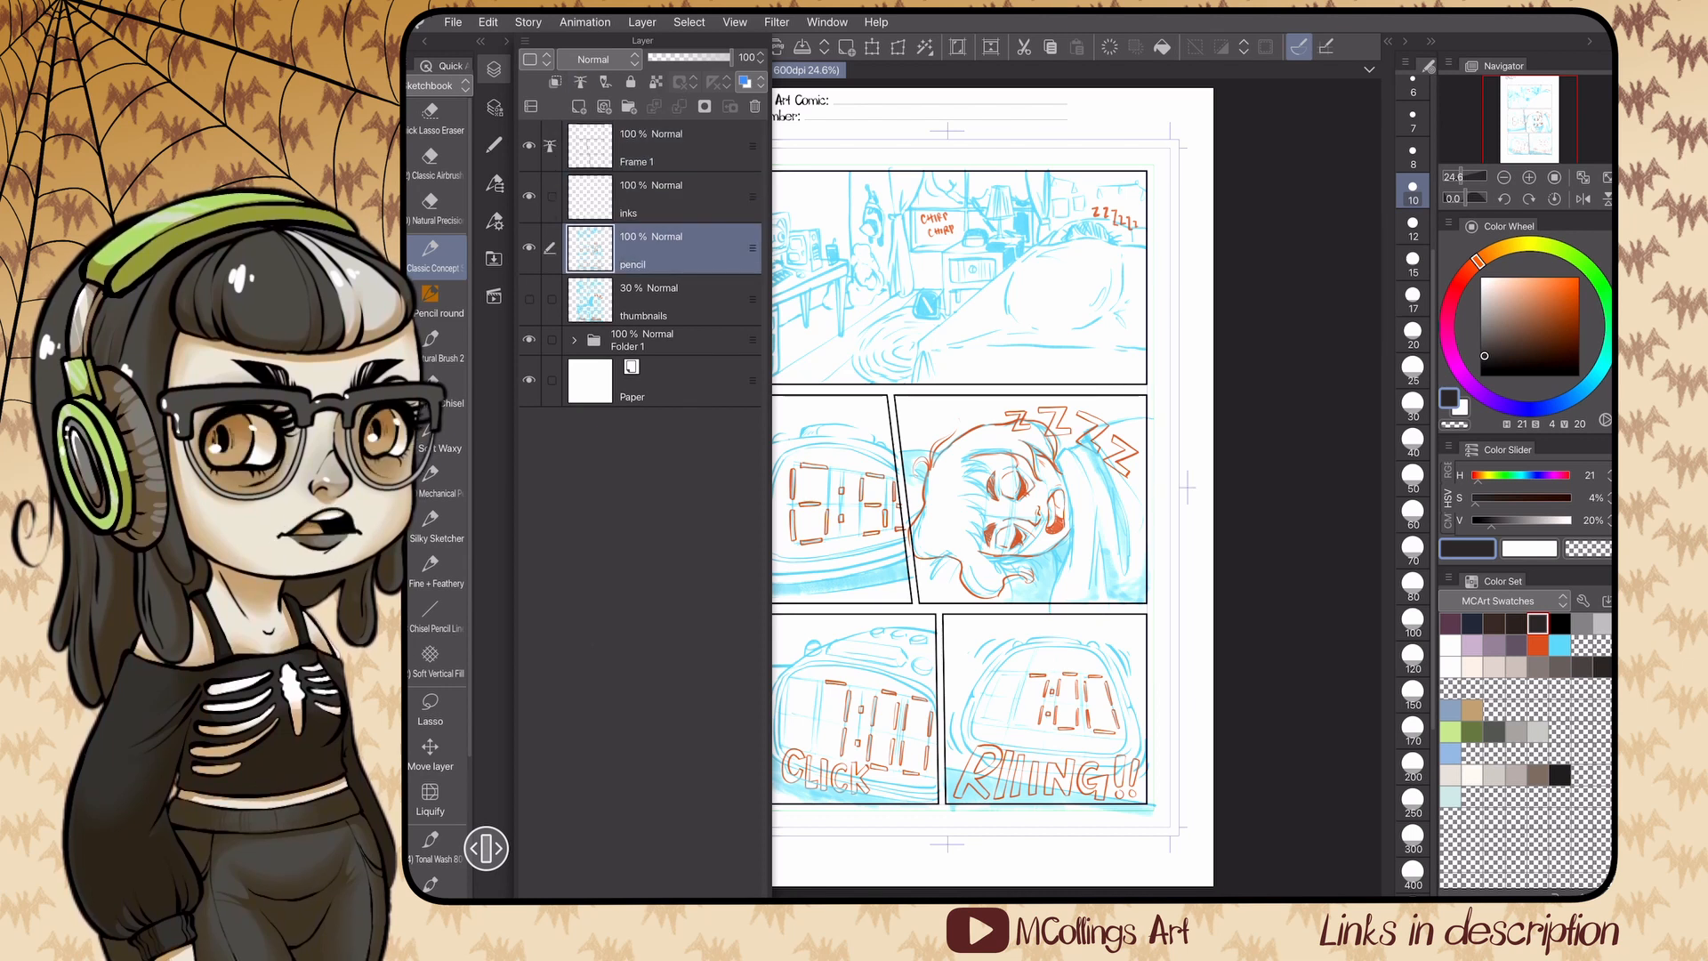
pyautogui.moveTo(732, 57); pyautogui.dragTo(689, 57)
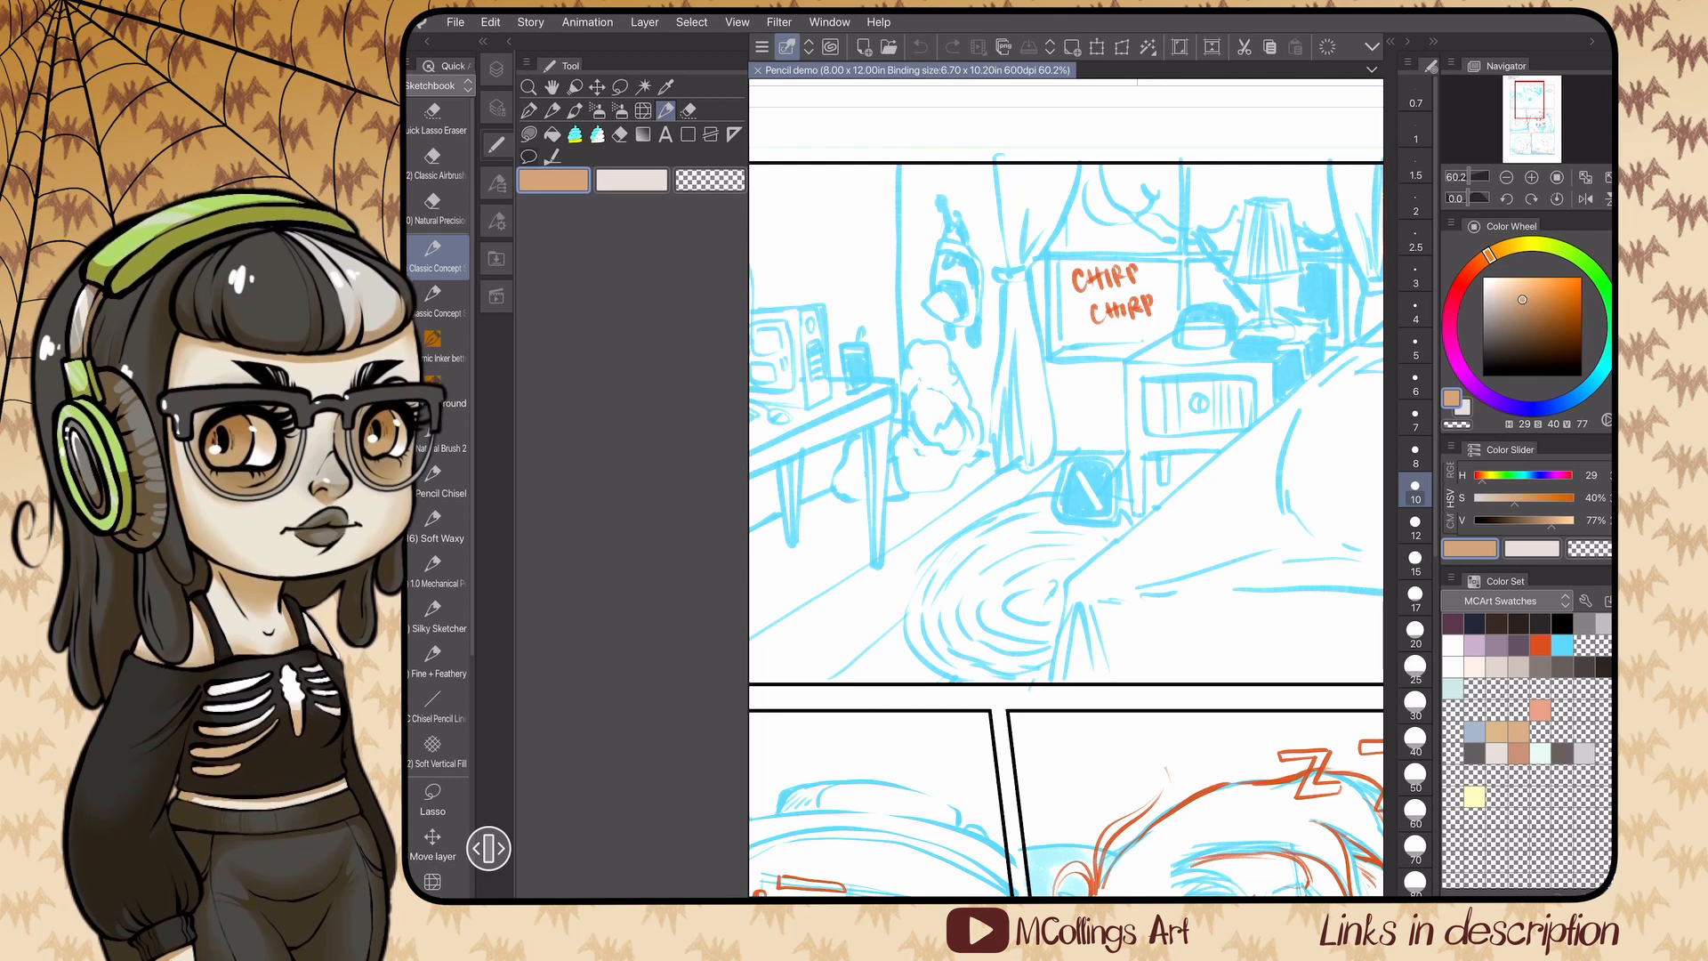
# - Switch to the Auto select tool, choose the Selection for referred layers sub tool, and open its tool properties
pyautogui.press('w')
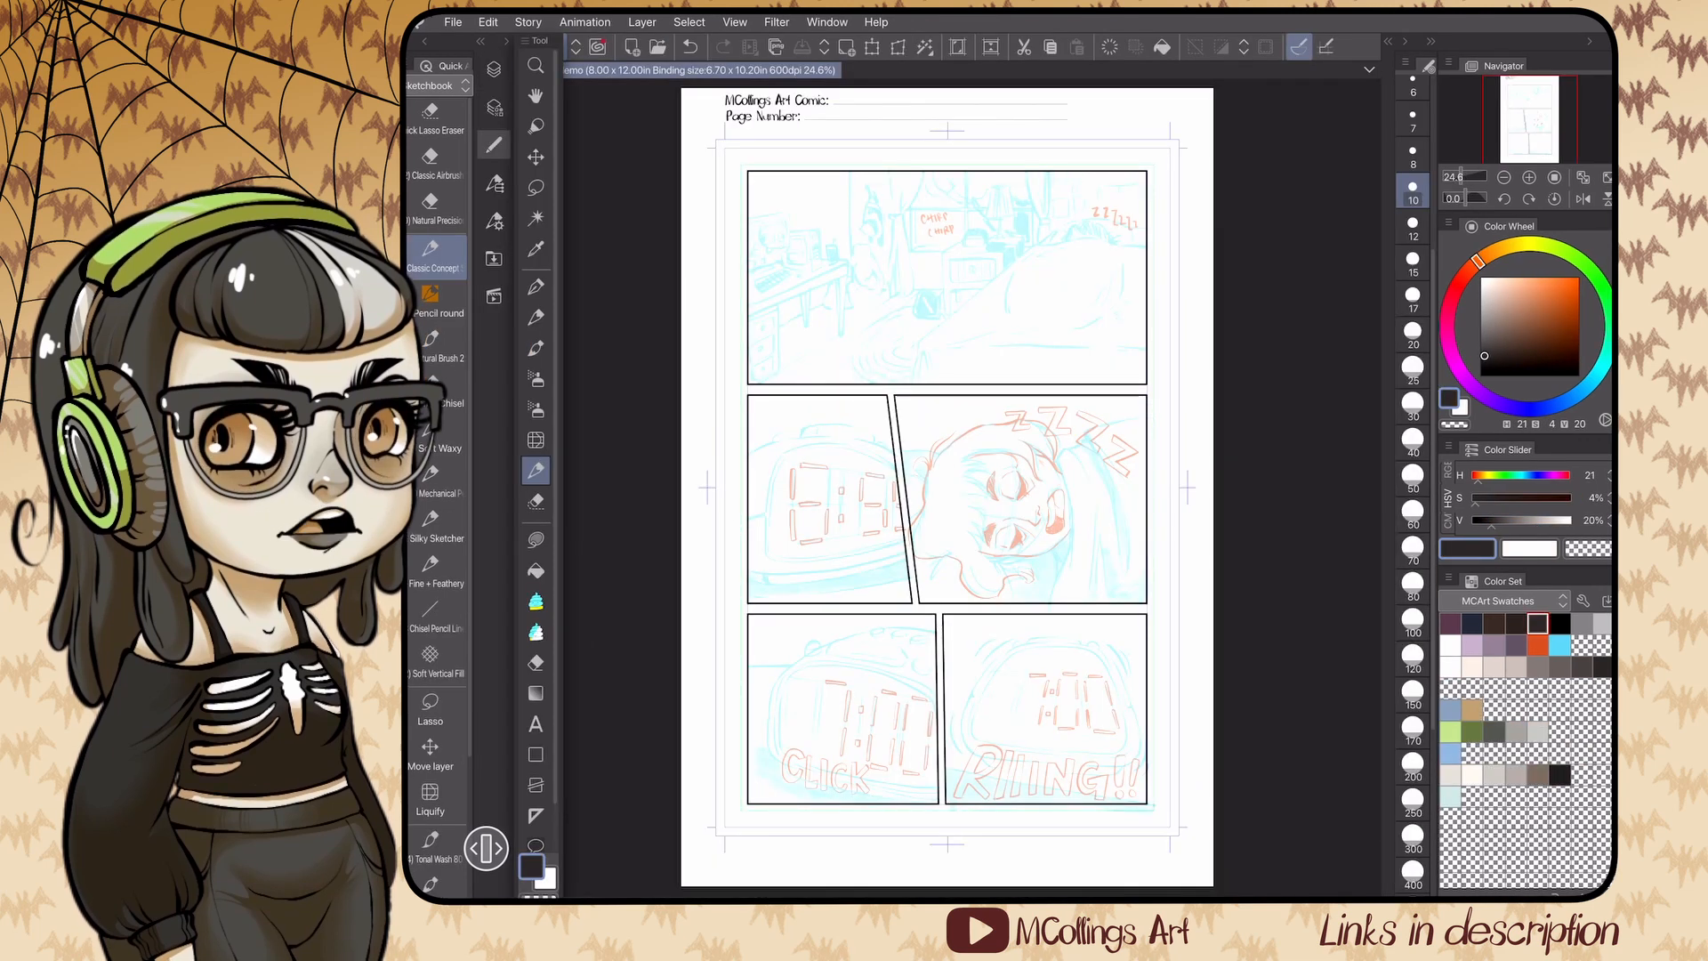
pyautogui.press('w')
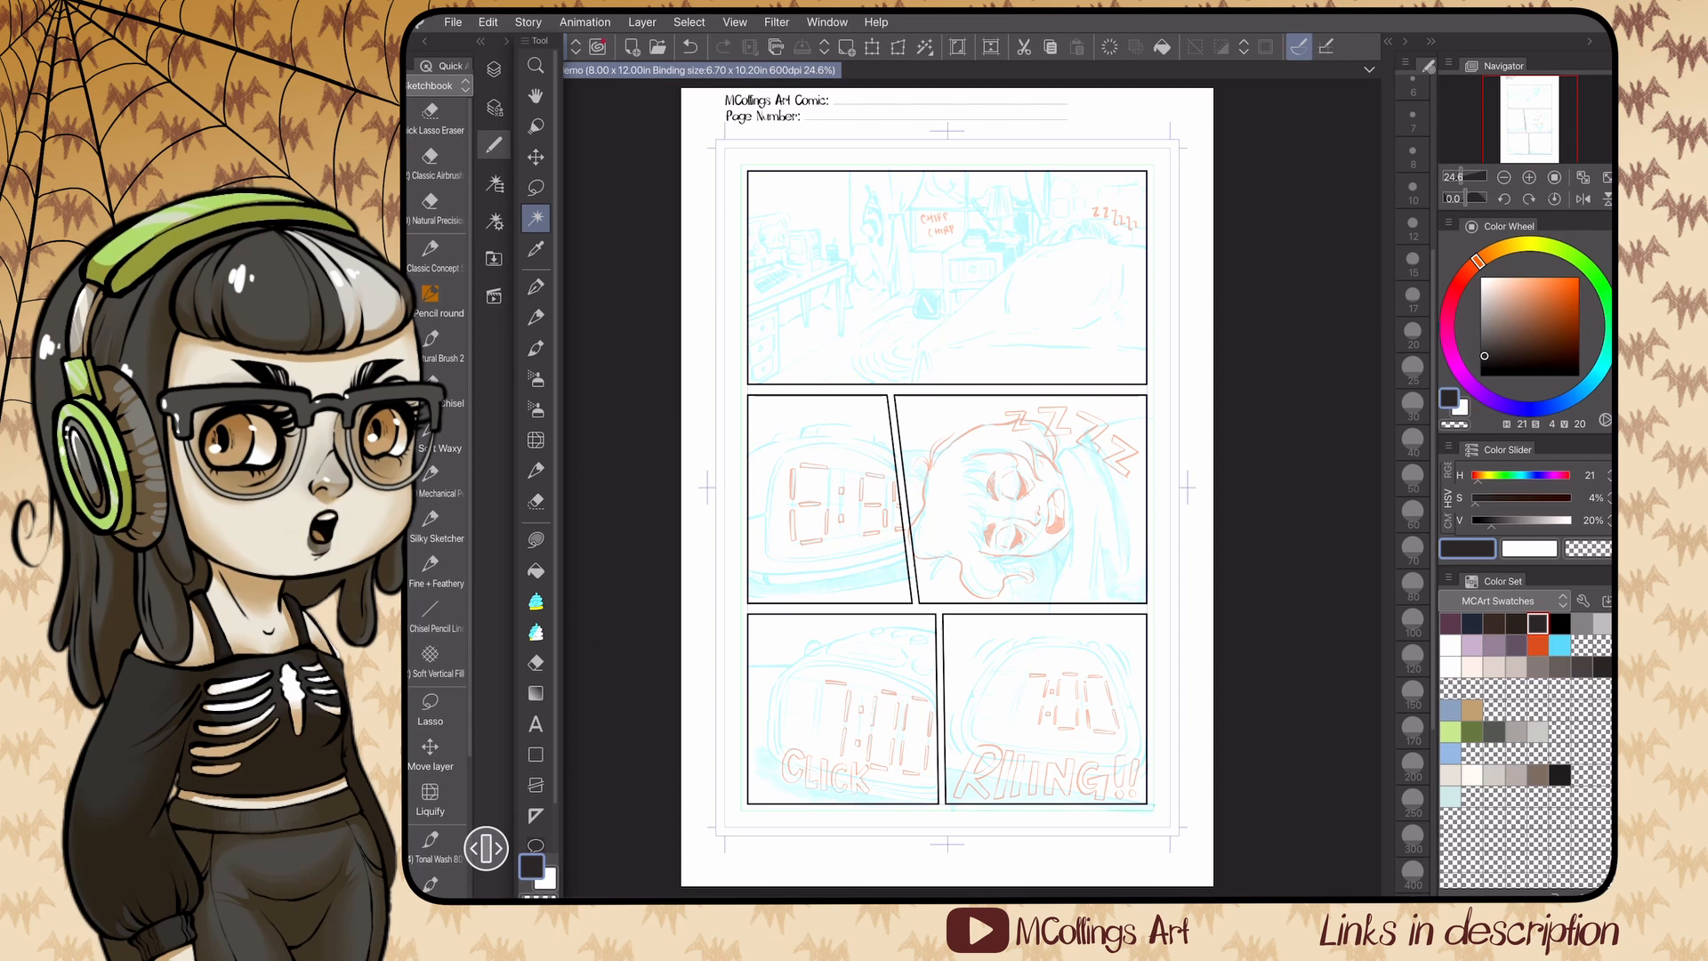
pyautogui.click(495, 184)
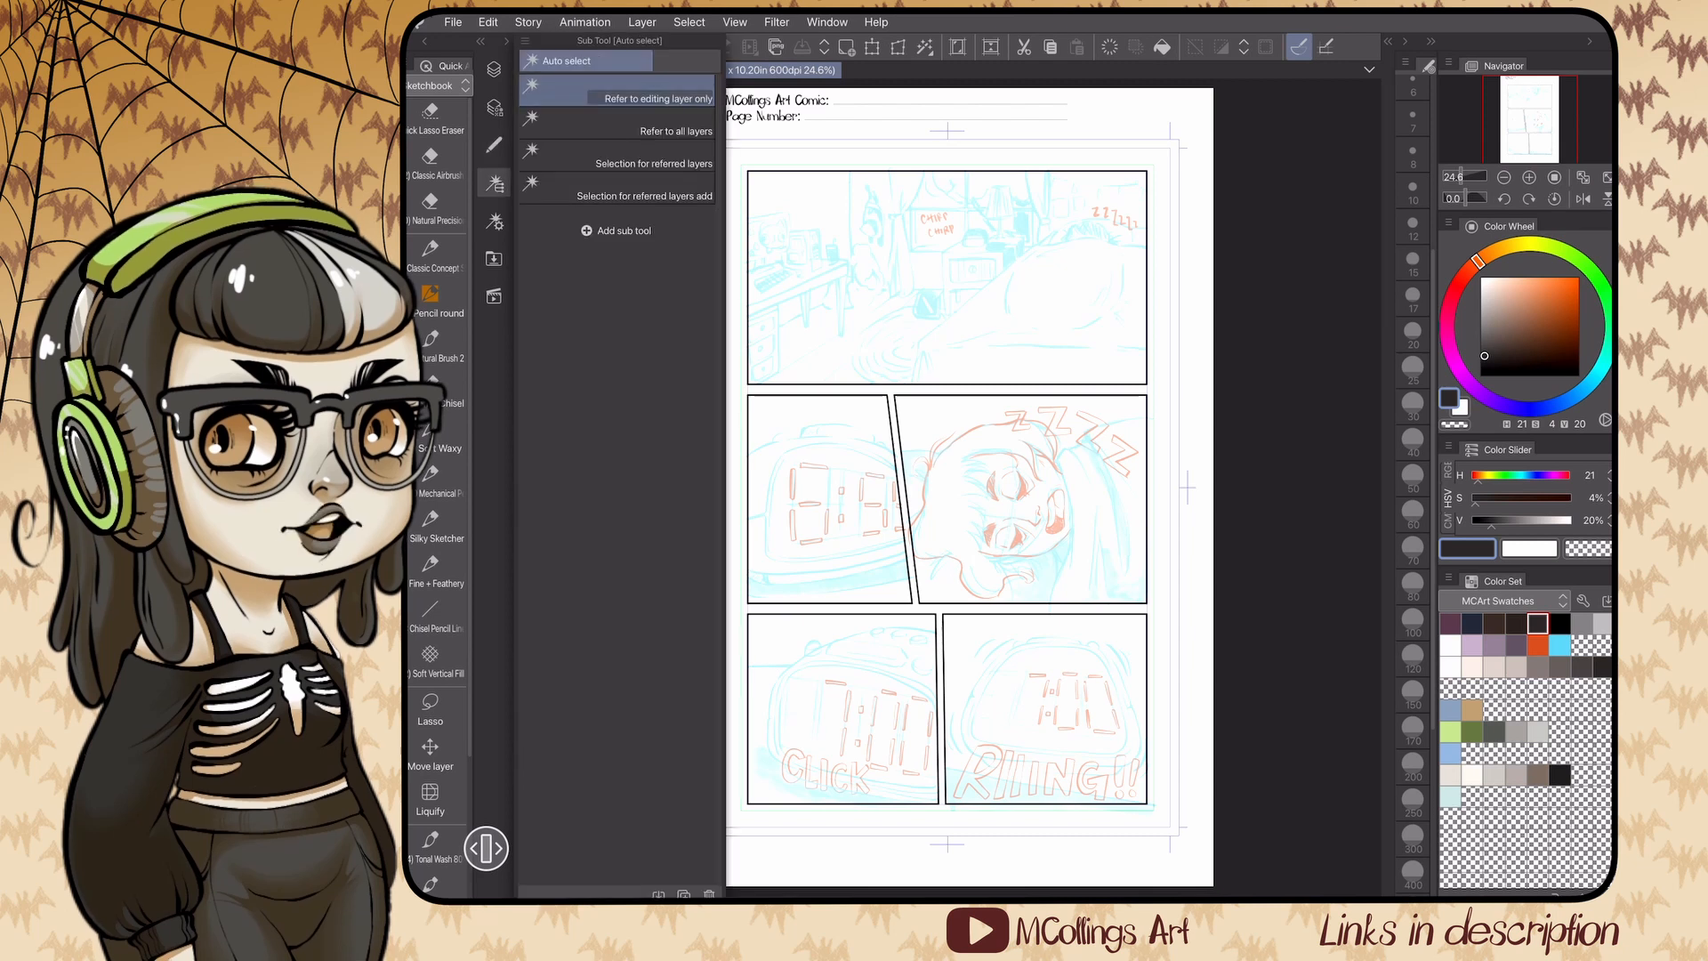
pyautogui.click(617, 156)
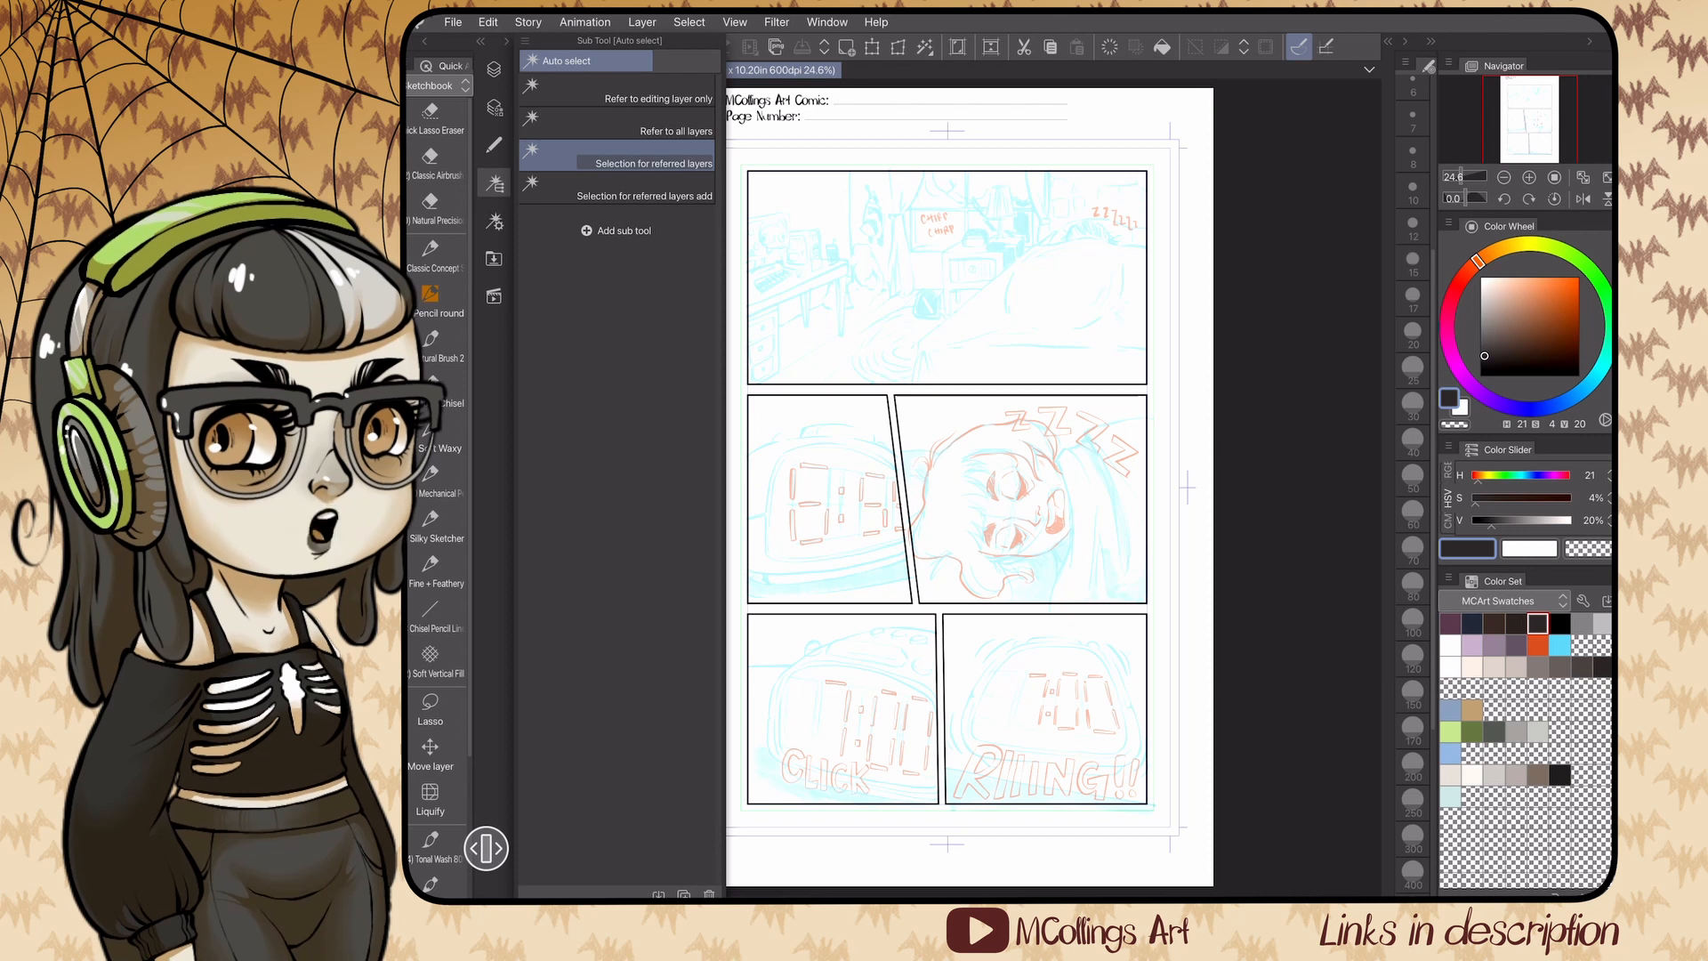
pyautogui.click(495, 220)
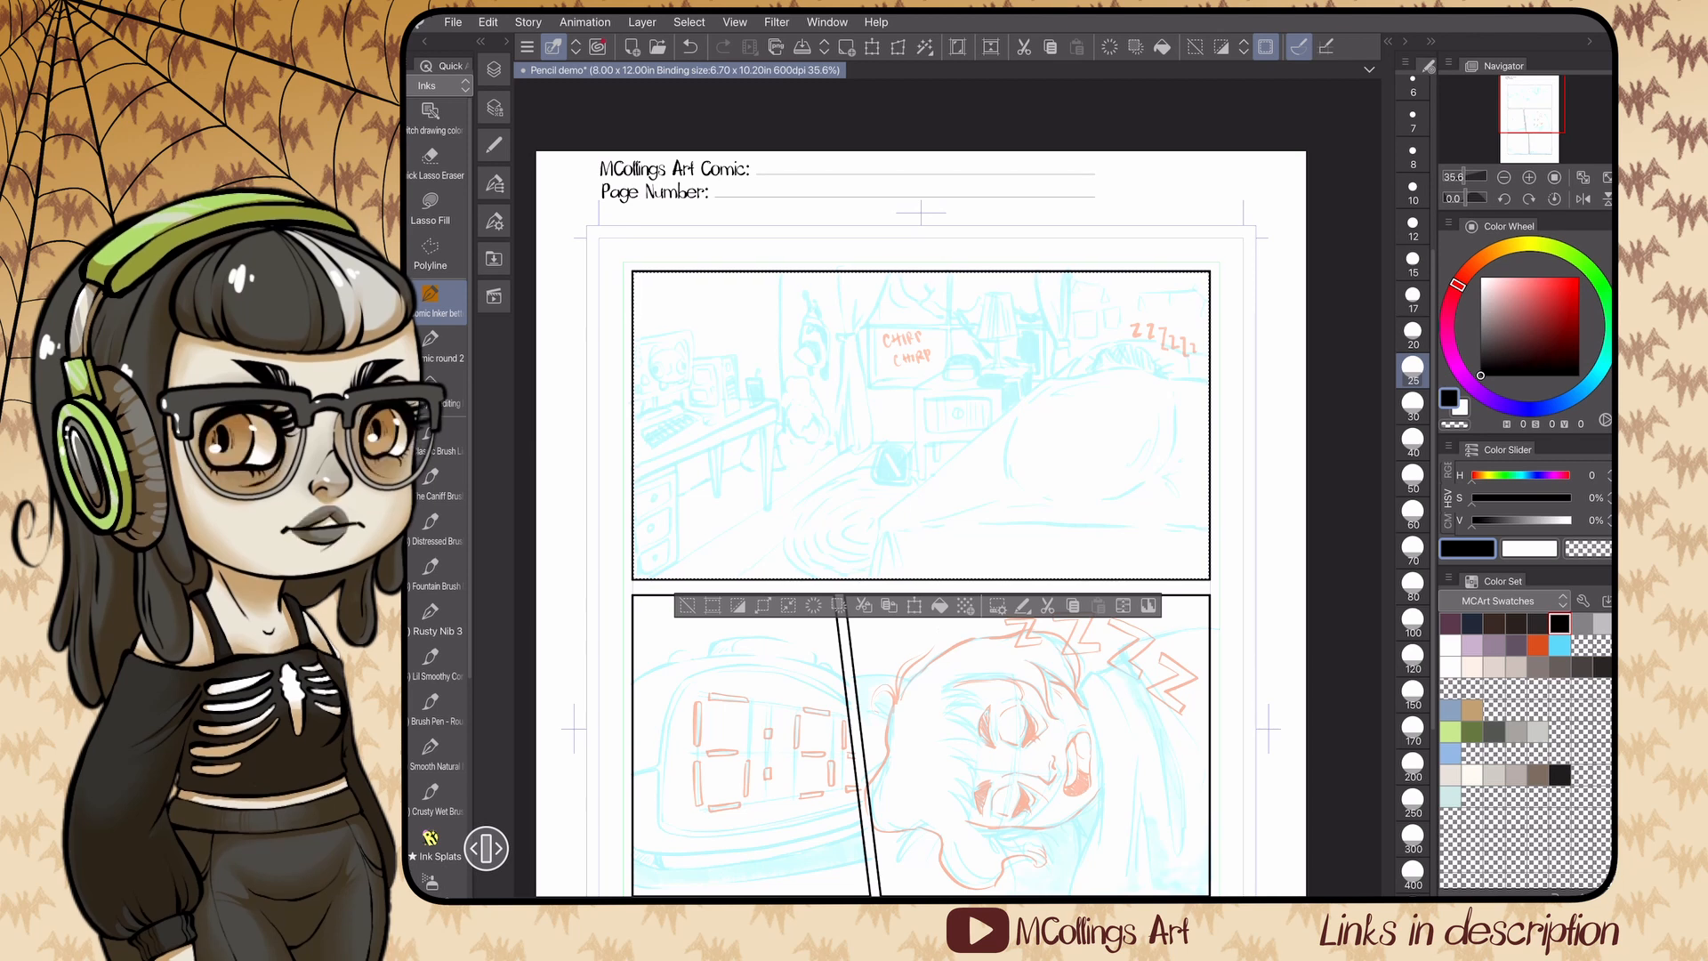
# - Toggle the border of the selected area and the selection launcher off and back on
pyautogui.scroll(-5, 436, 480)
pyautogui.click(431, 661)
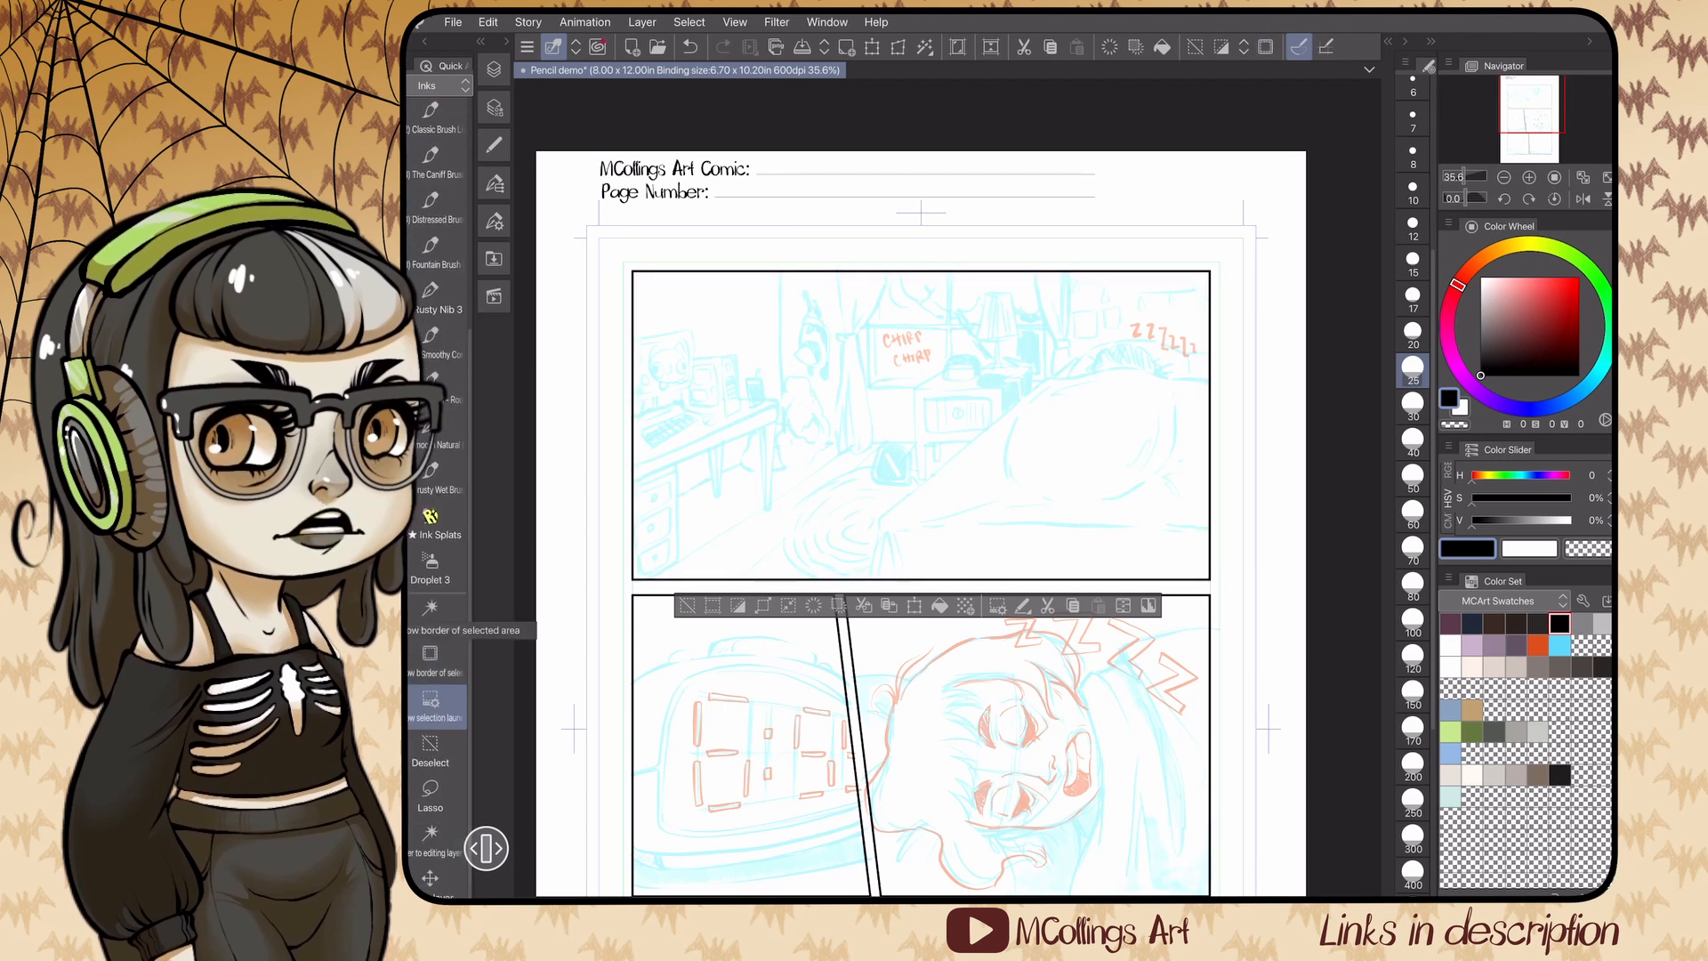
pyautogui.click(430, 661)
pyautogui.click(431, 706)
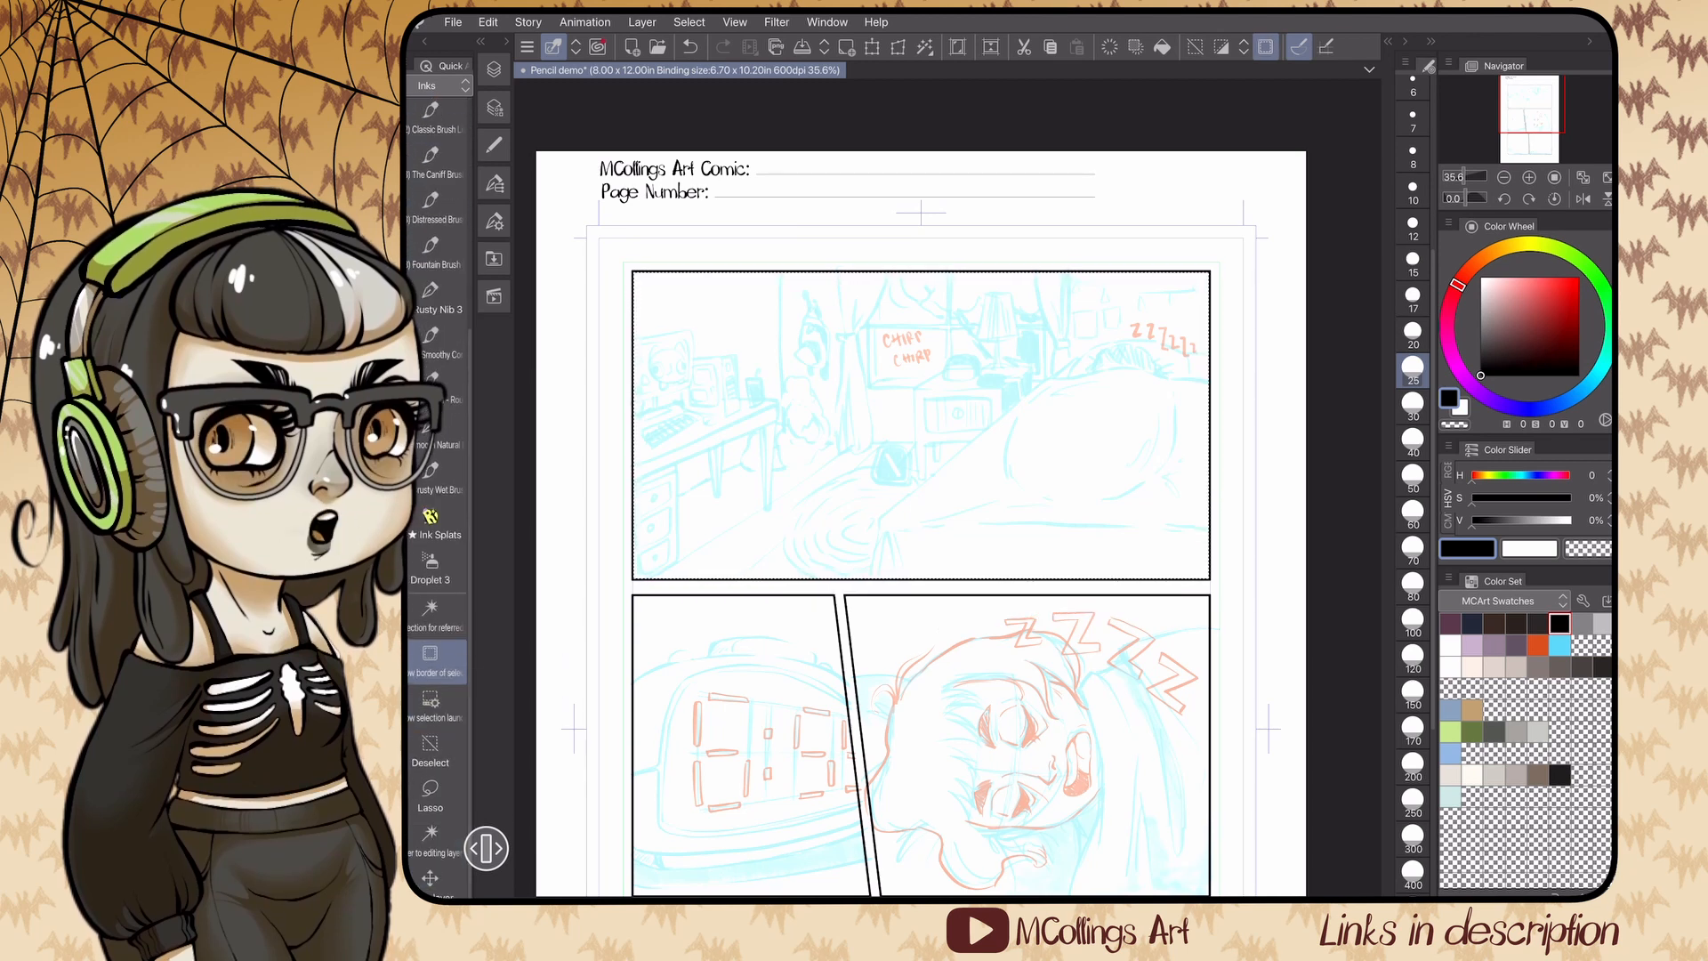
pyautogui.click(431, 705)
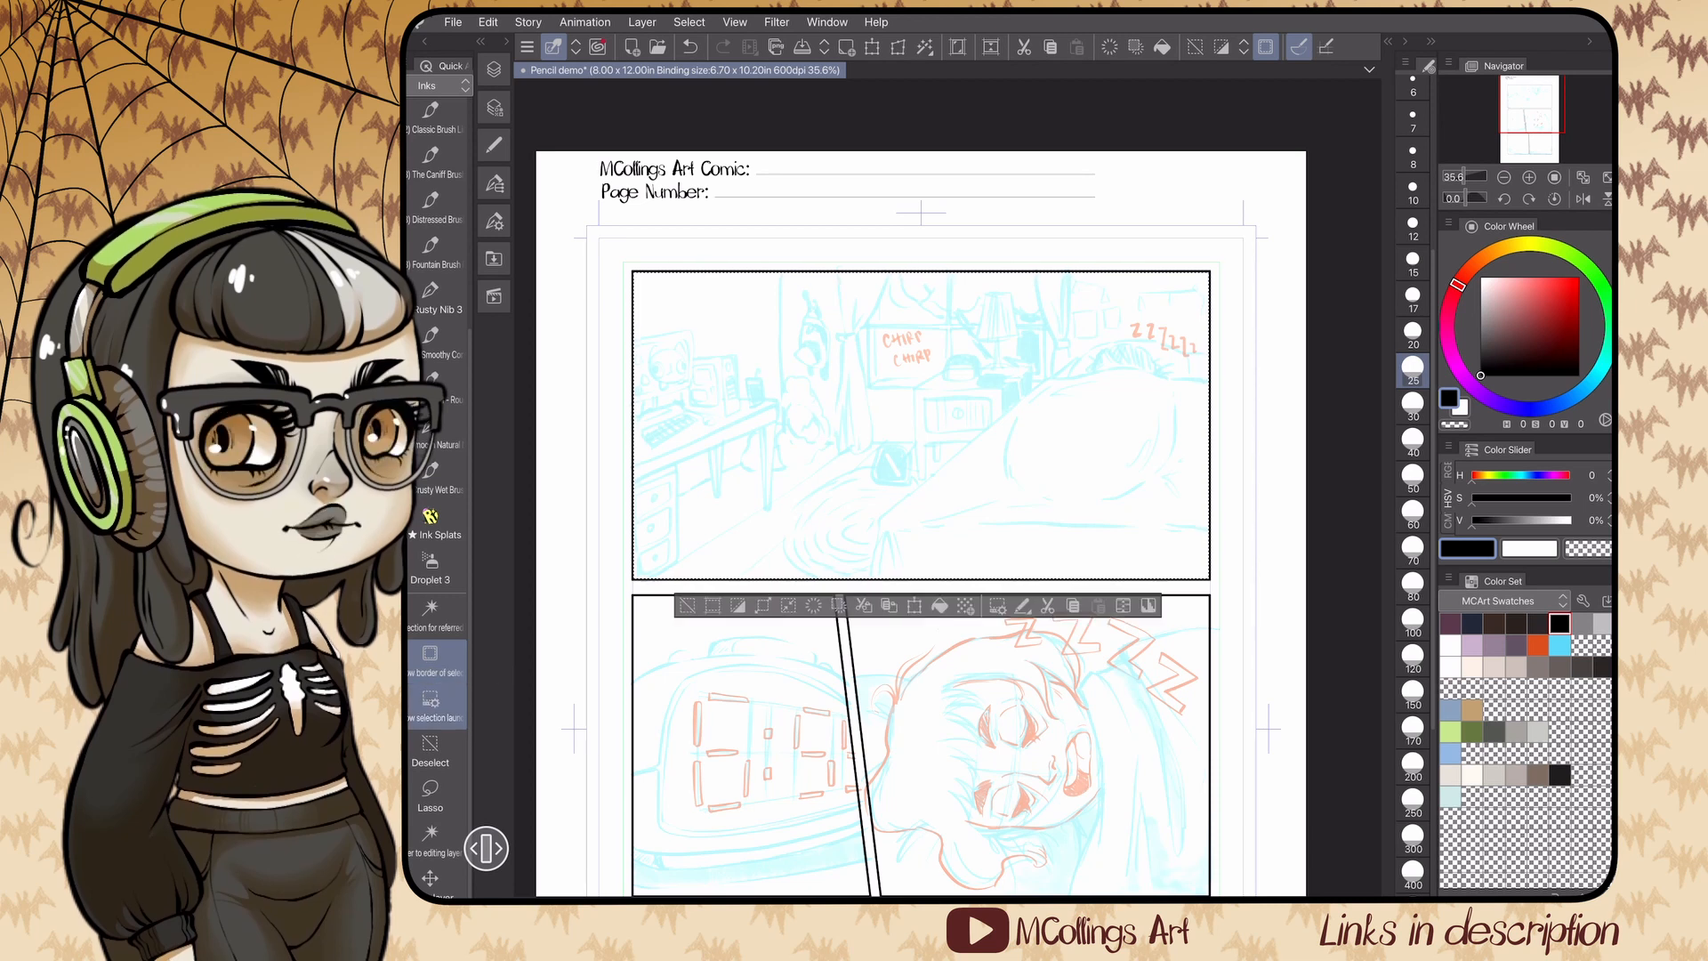
# - Hide the selection launcher and the selection border in the view settings
pyautogui.click(735, 22)
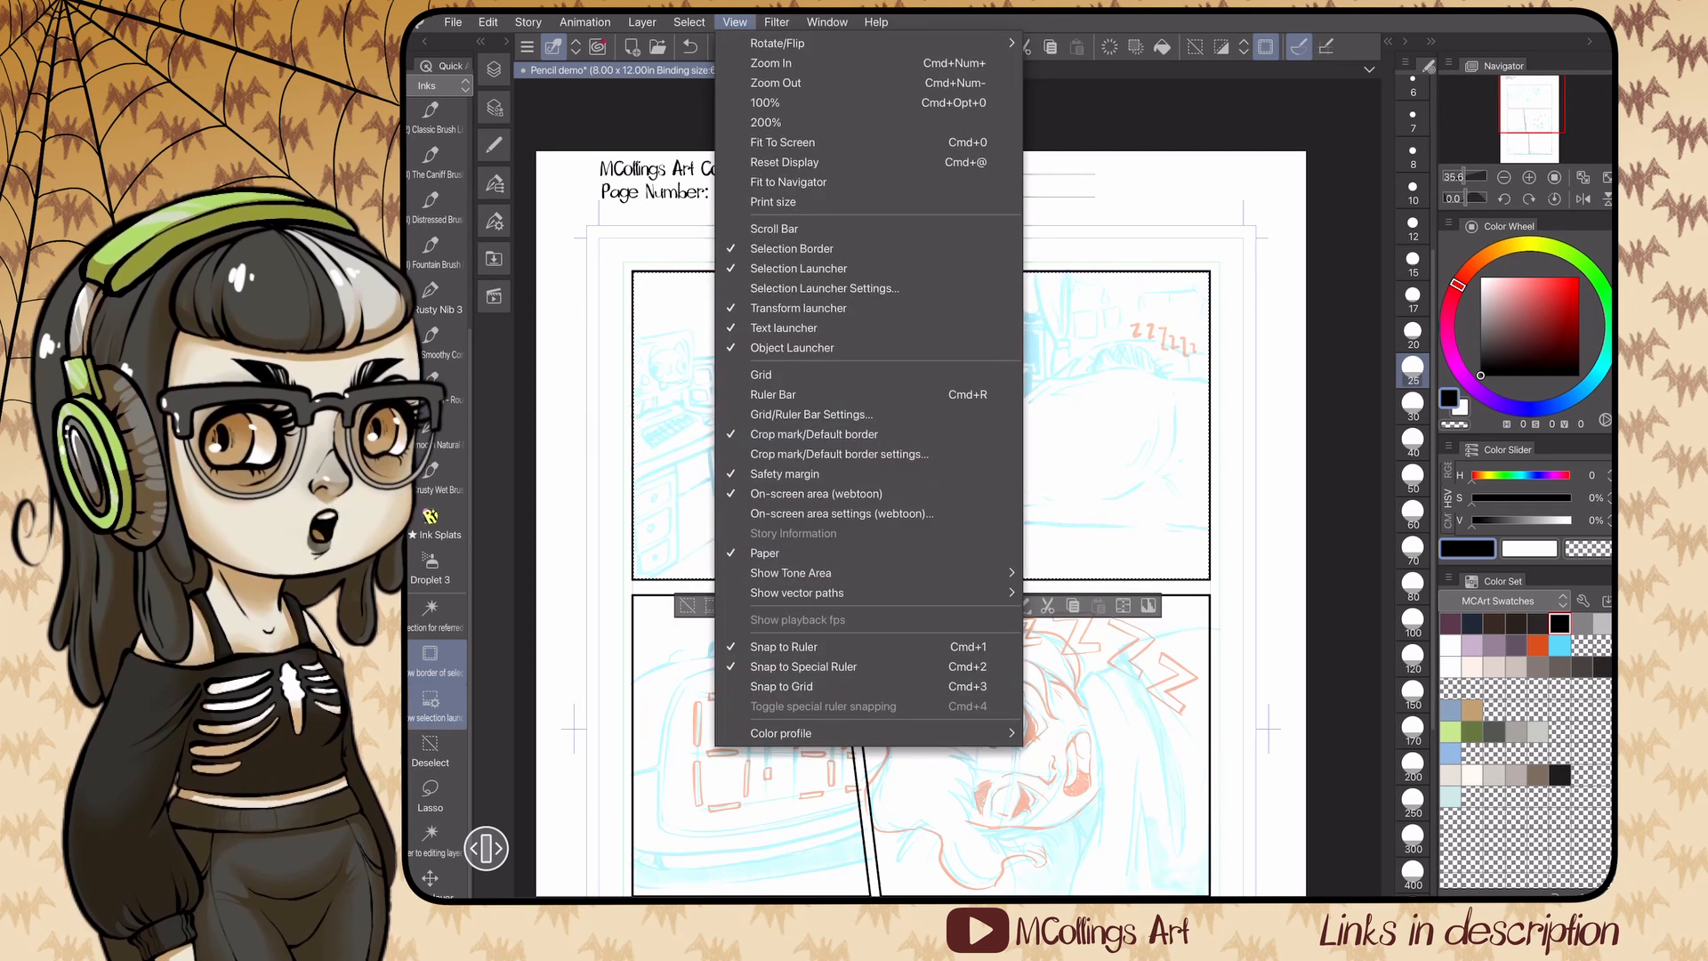
pyautogui.click(798, 268)
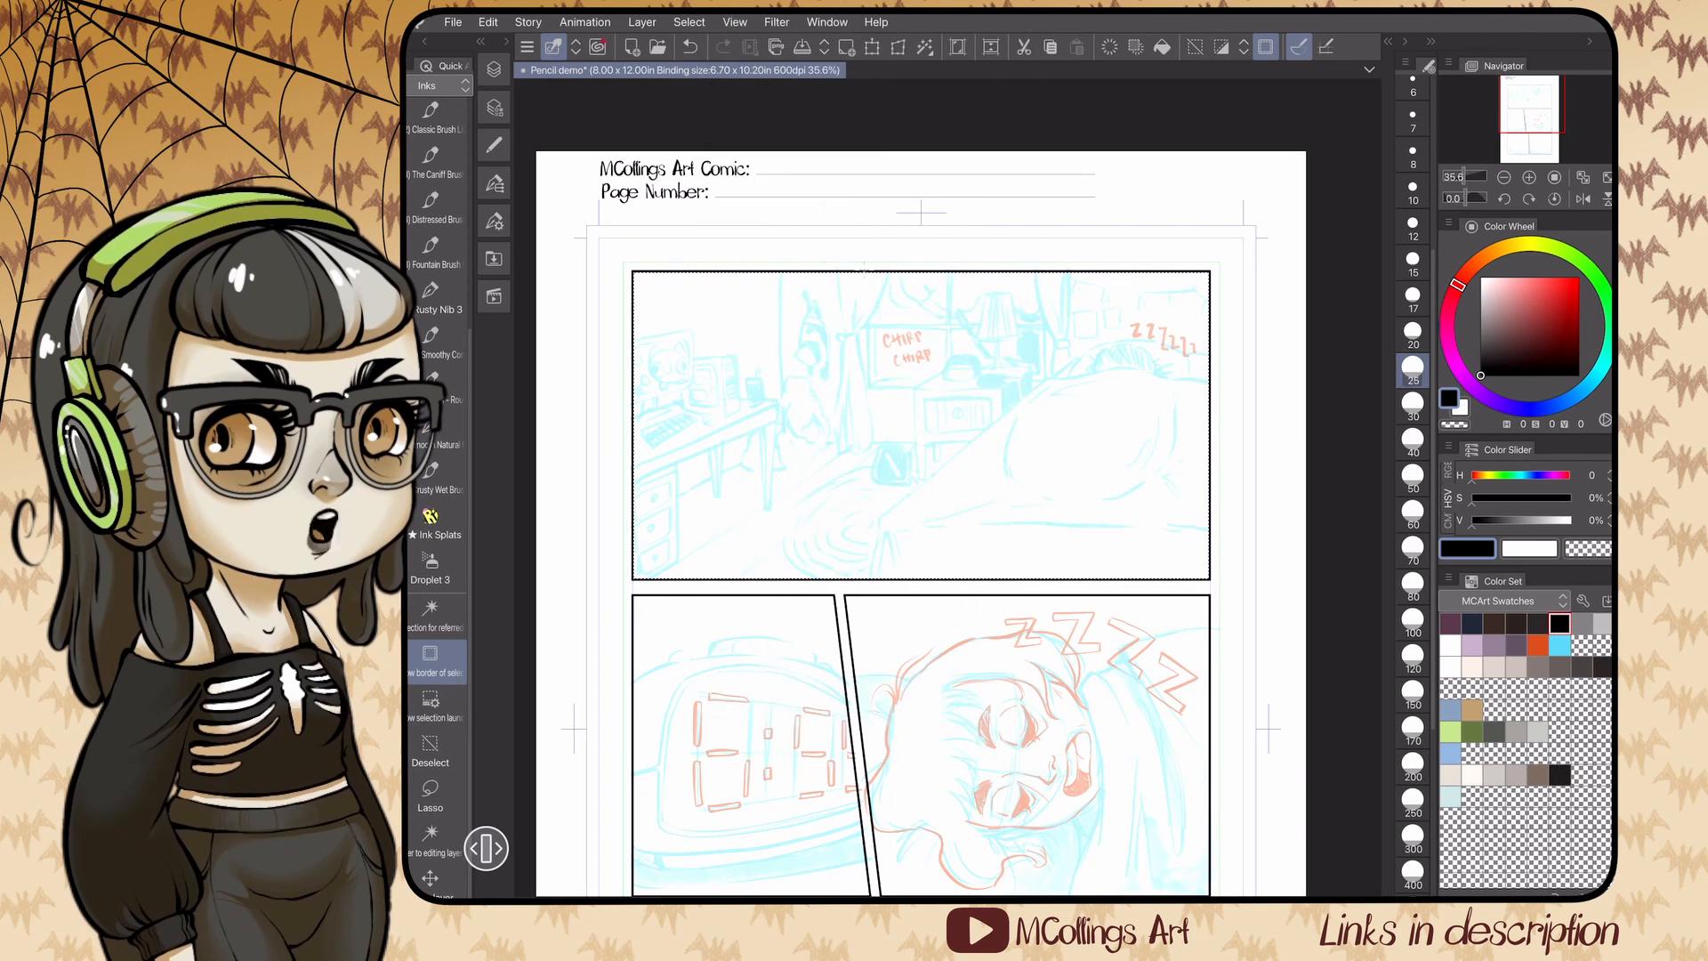
pyautogui.click(735, 21)
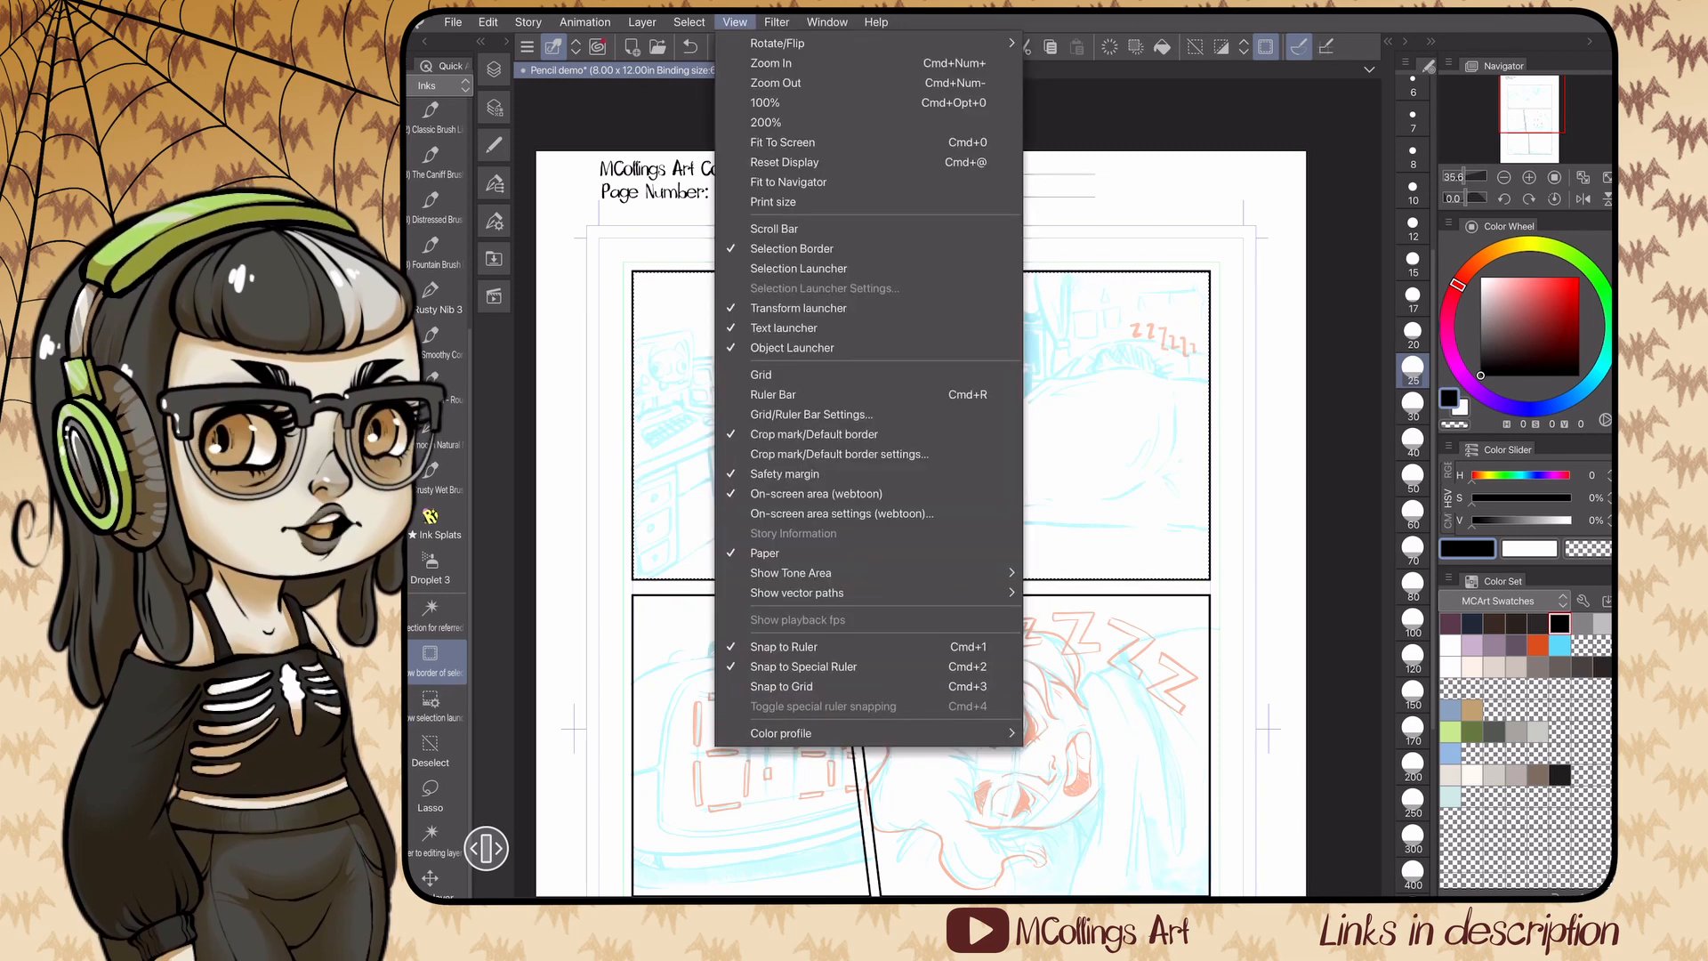
pyautogui.click(792, 248)
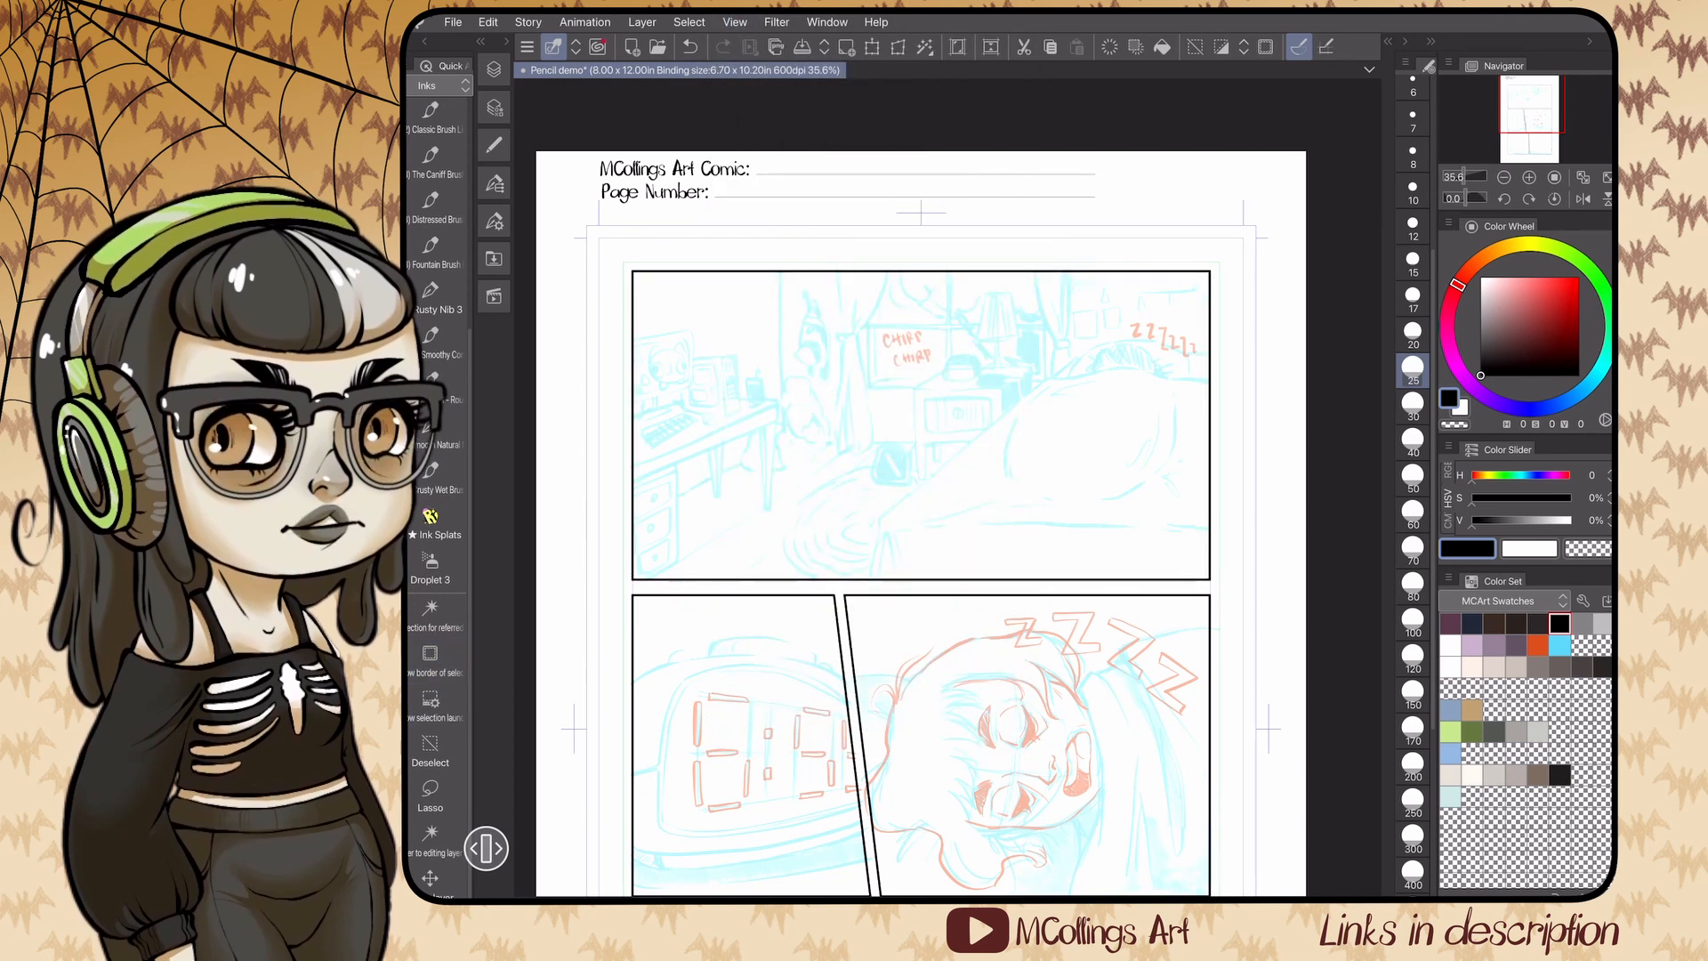
# - Scribble test ink strokes over the top panel's edges with the Comic Inker brush, deselect, and scribble across the border again
pyautogui.scroll(4, 436, 480)
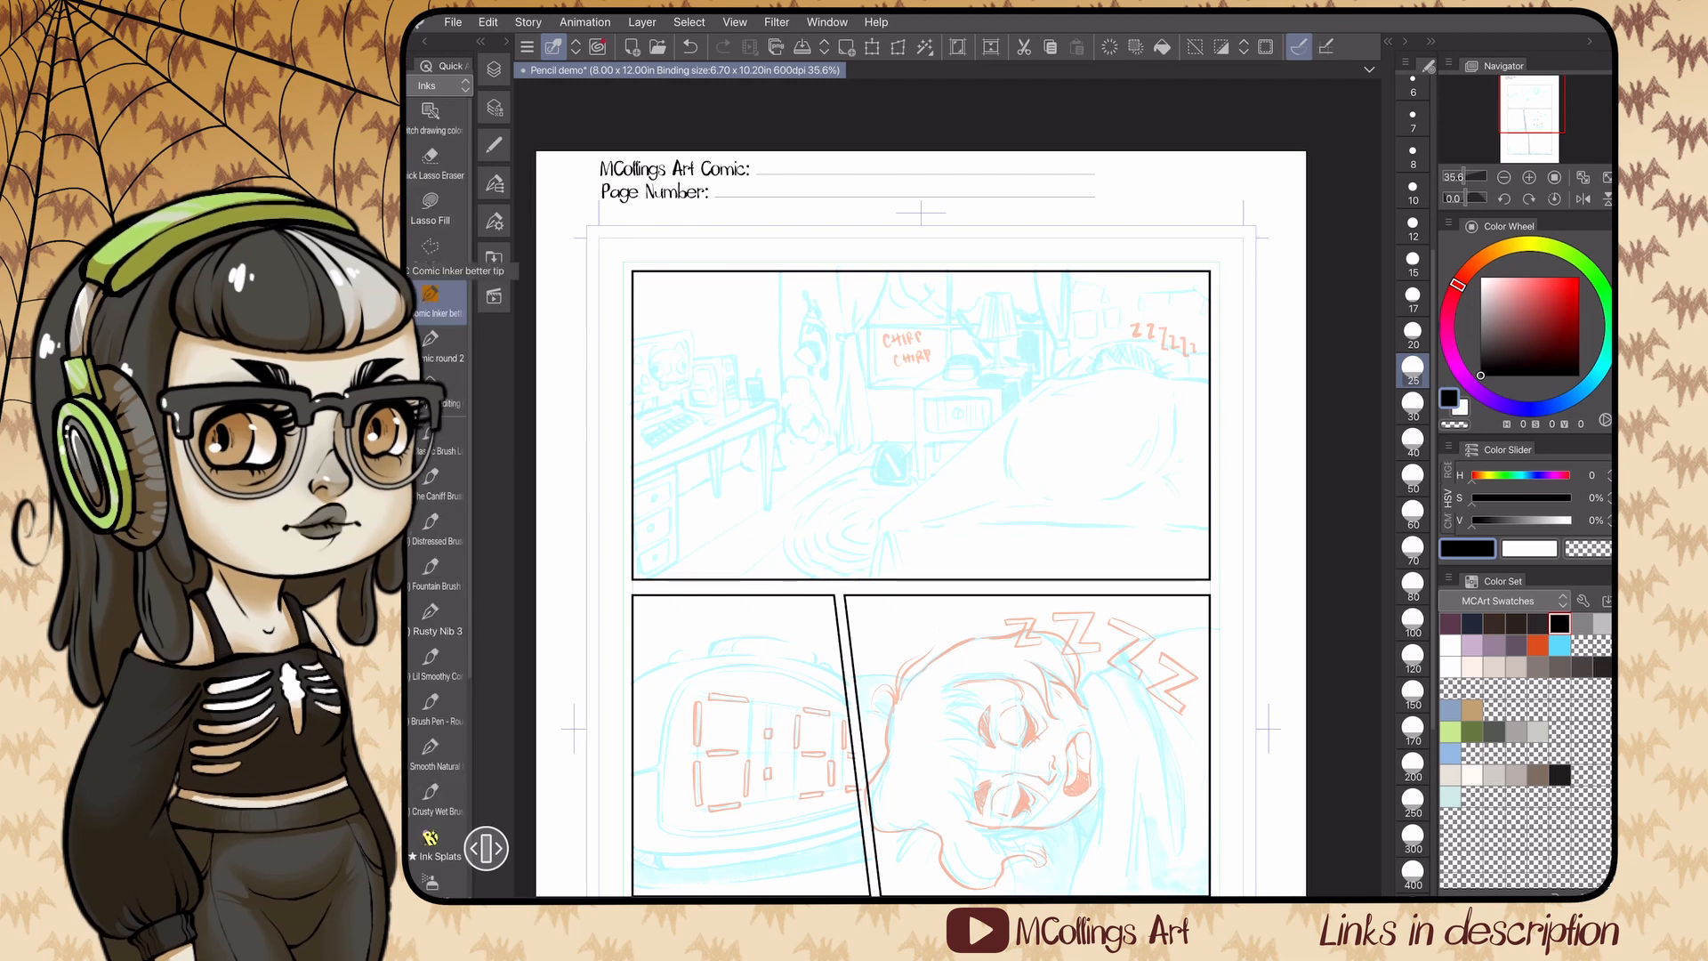
pyautogui.moveTo(1034, 274)
pyautogui.mouseDown()
pyautogui.moveTo(1002, 318)
pyautogui.moveTo(1032, 310)
pyautogui.mouseUp()
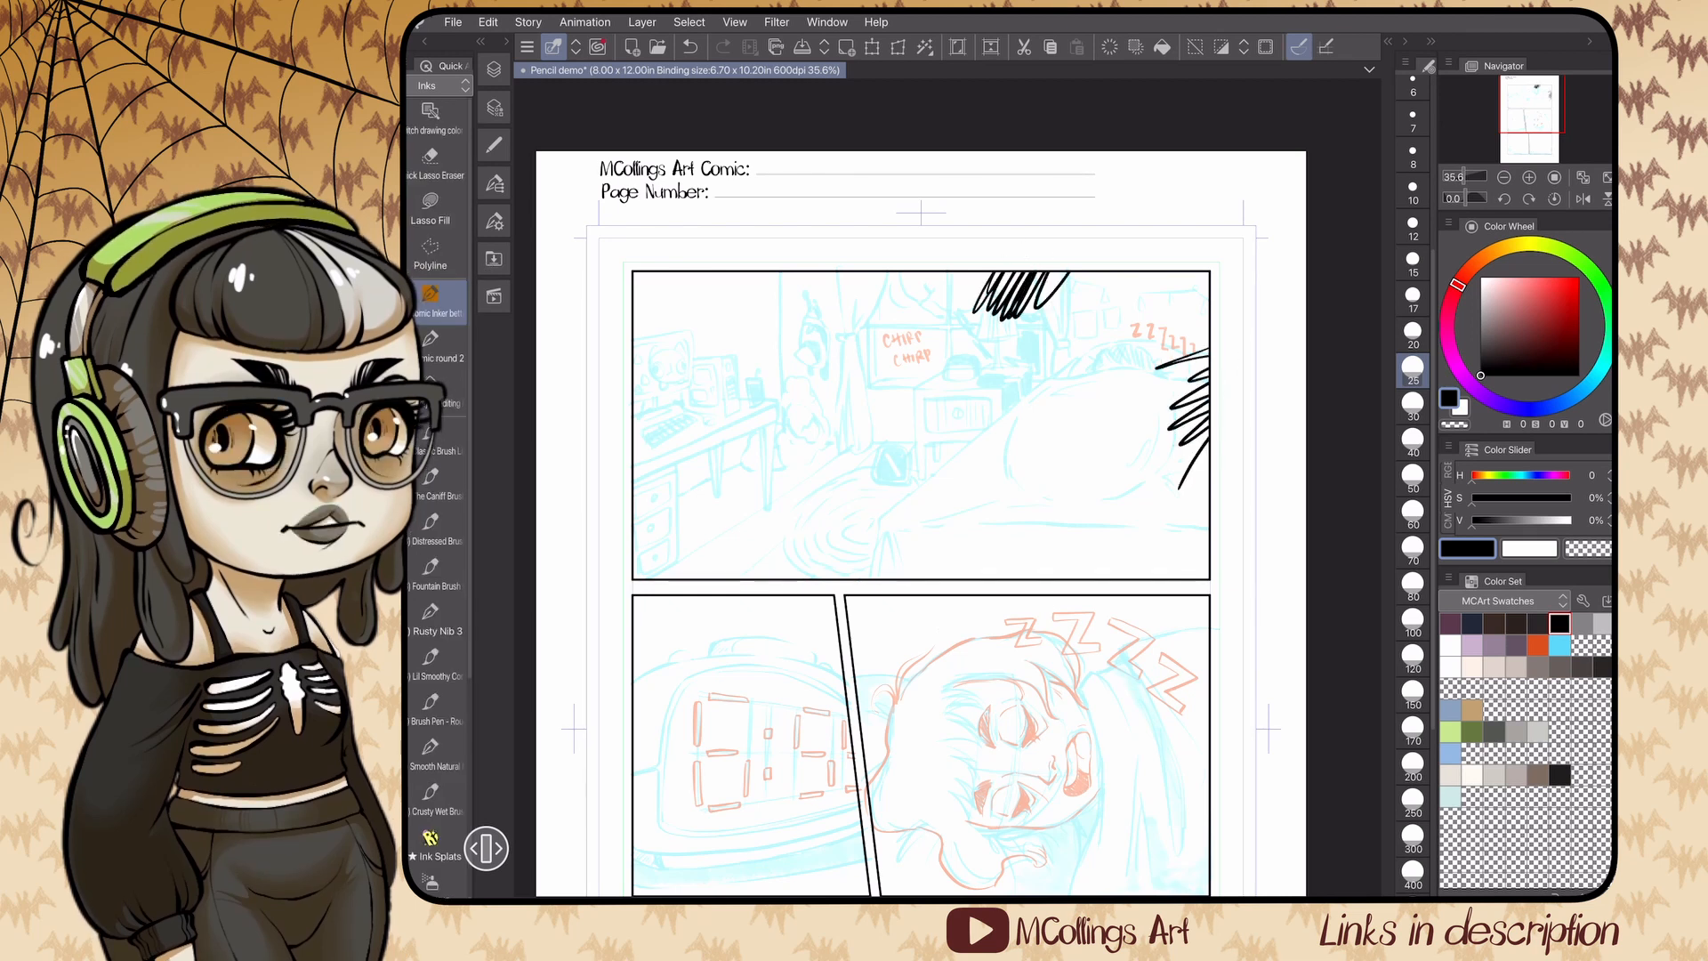
pyautogui.click(688, 22)
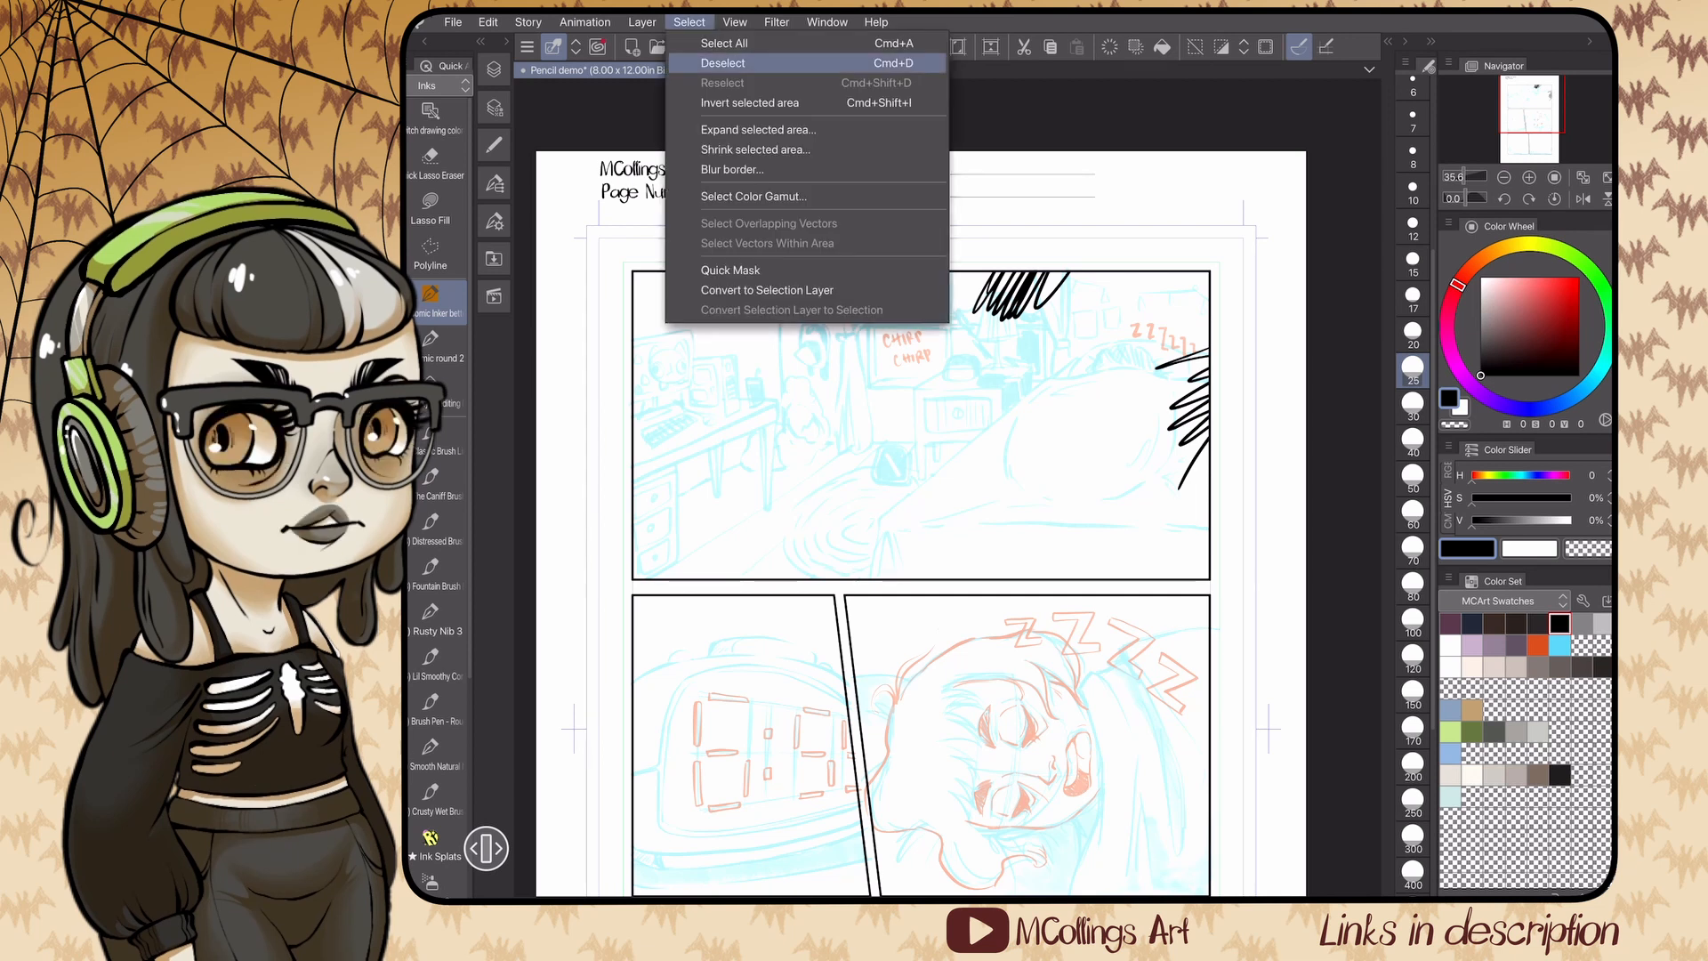
pyautogui.click(722, 62)
pyautogui.moveTo(1087, 298); pyautogui.dragTo(1140, 247)
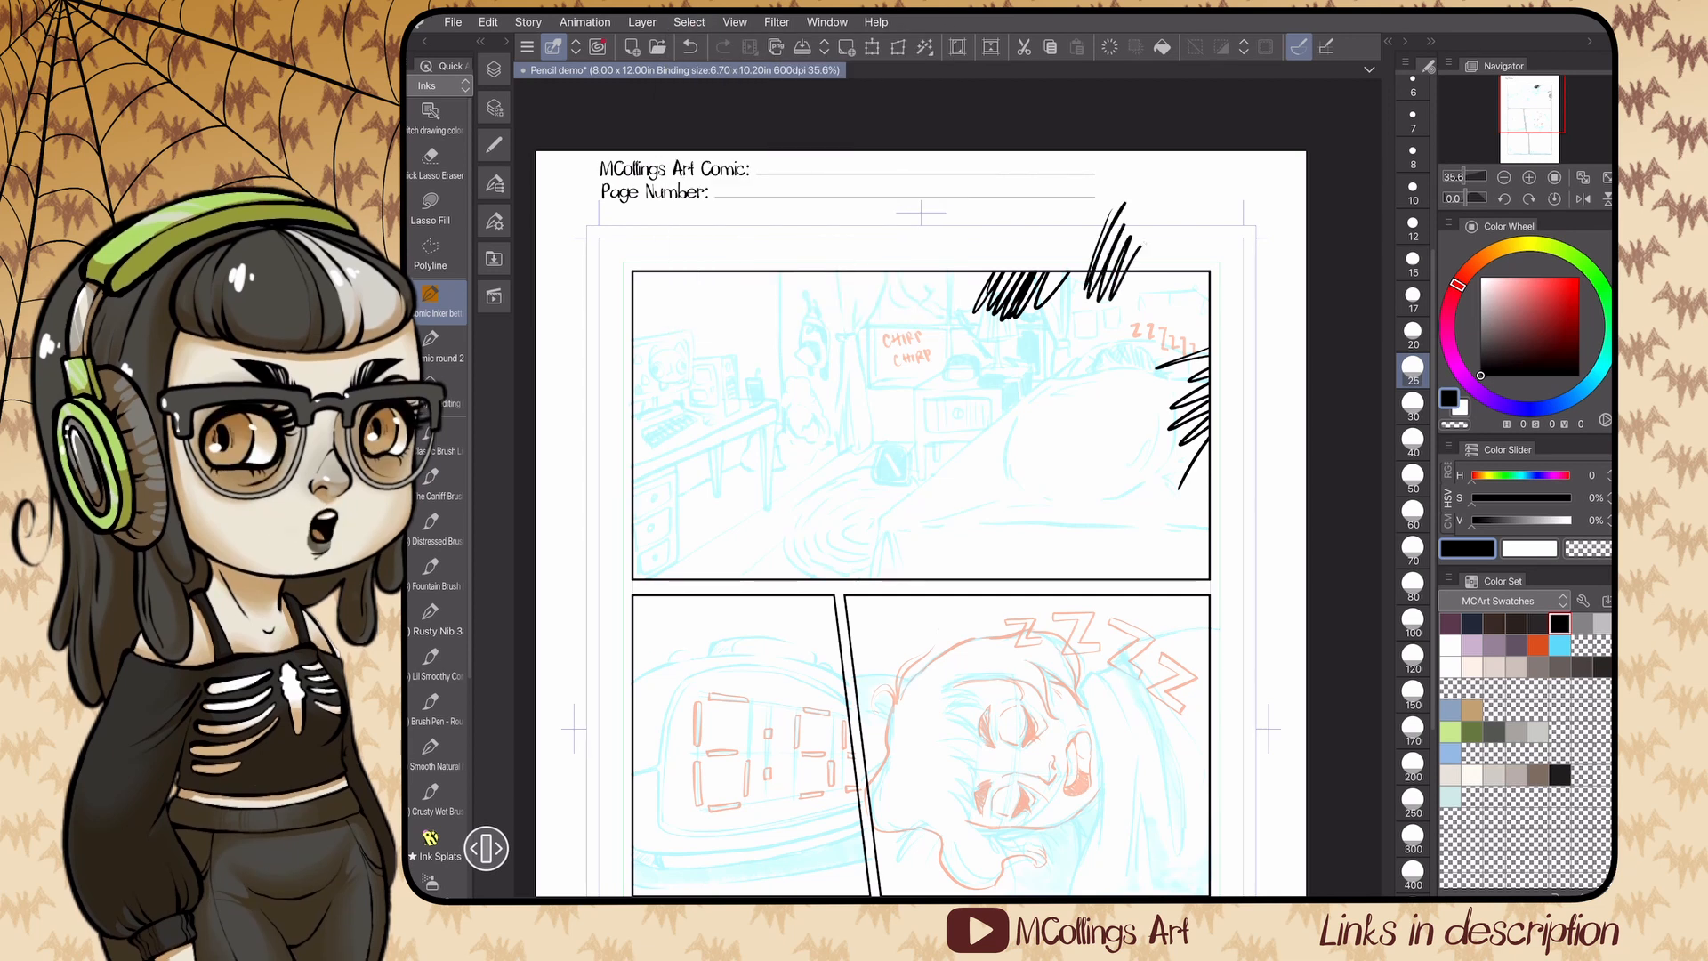
# - Undo the test scribbles and the deselection so the top panel is selected again
pyautogui.hotkey('ctrl', 'z')
pyautogui.hotkey('ctrl', 'z')
pyautogui.hotkey('ctrl', 'z')
pyautogui.hotkey('ctrl', 'z')
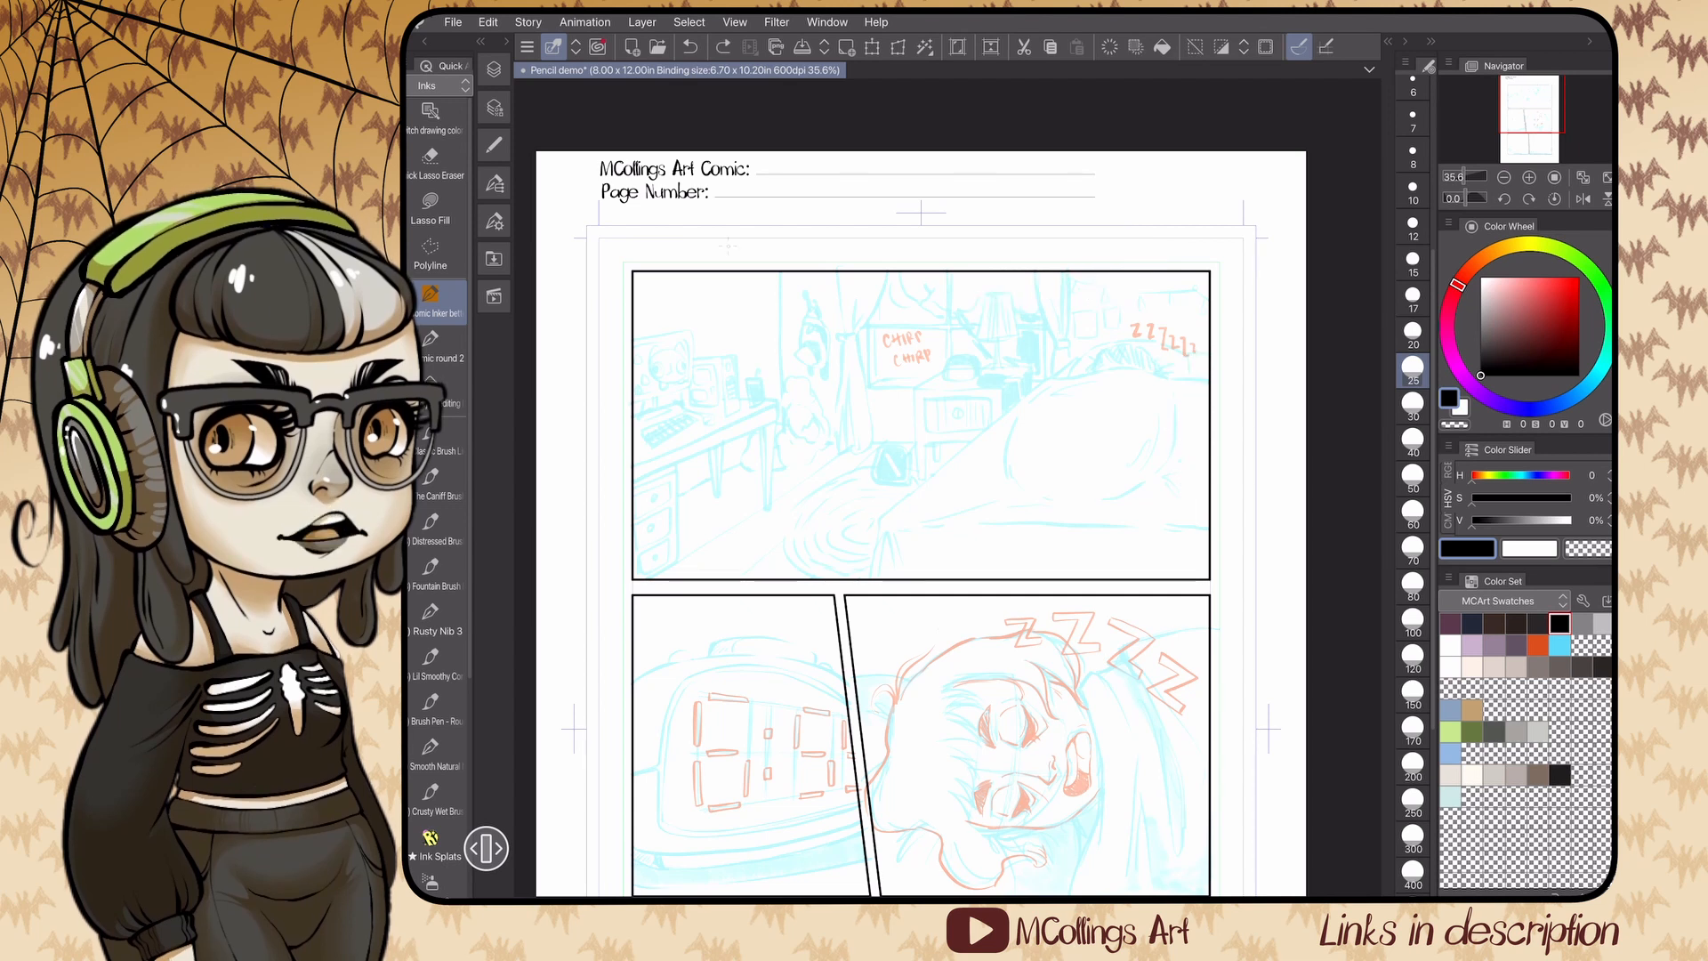
pyautogui.moveTo(715, 278)
pyautogui.mouseDown()
pyautogui.moveTo(731, 311)
pyautogui.moveTo(739, 283)
pyautogui.mouseUp()
pyautogui.hotkey('ctrl', 'z')
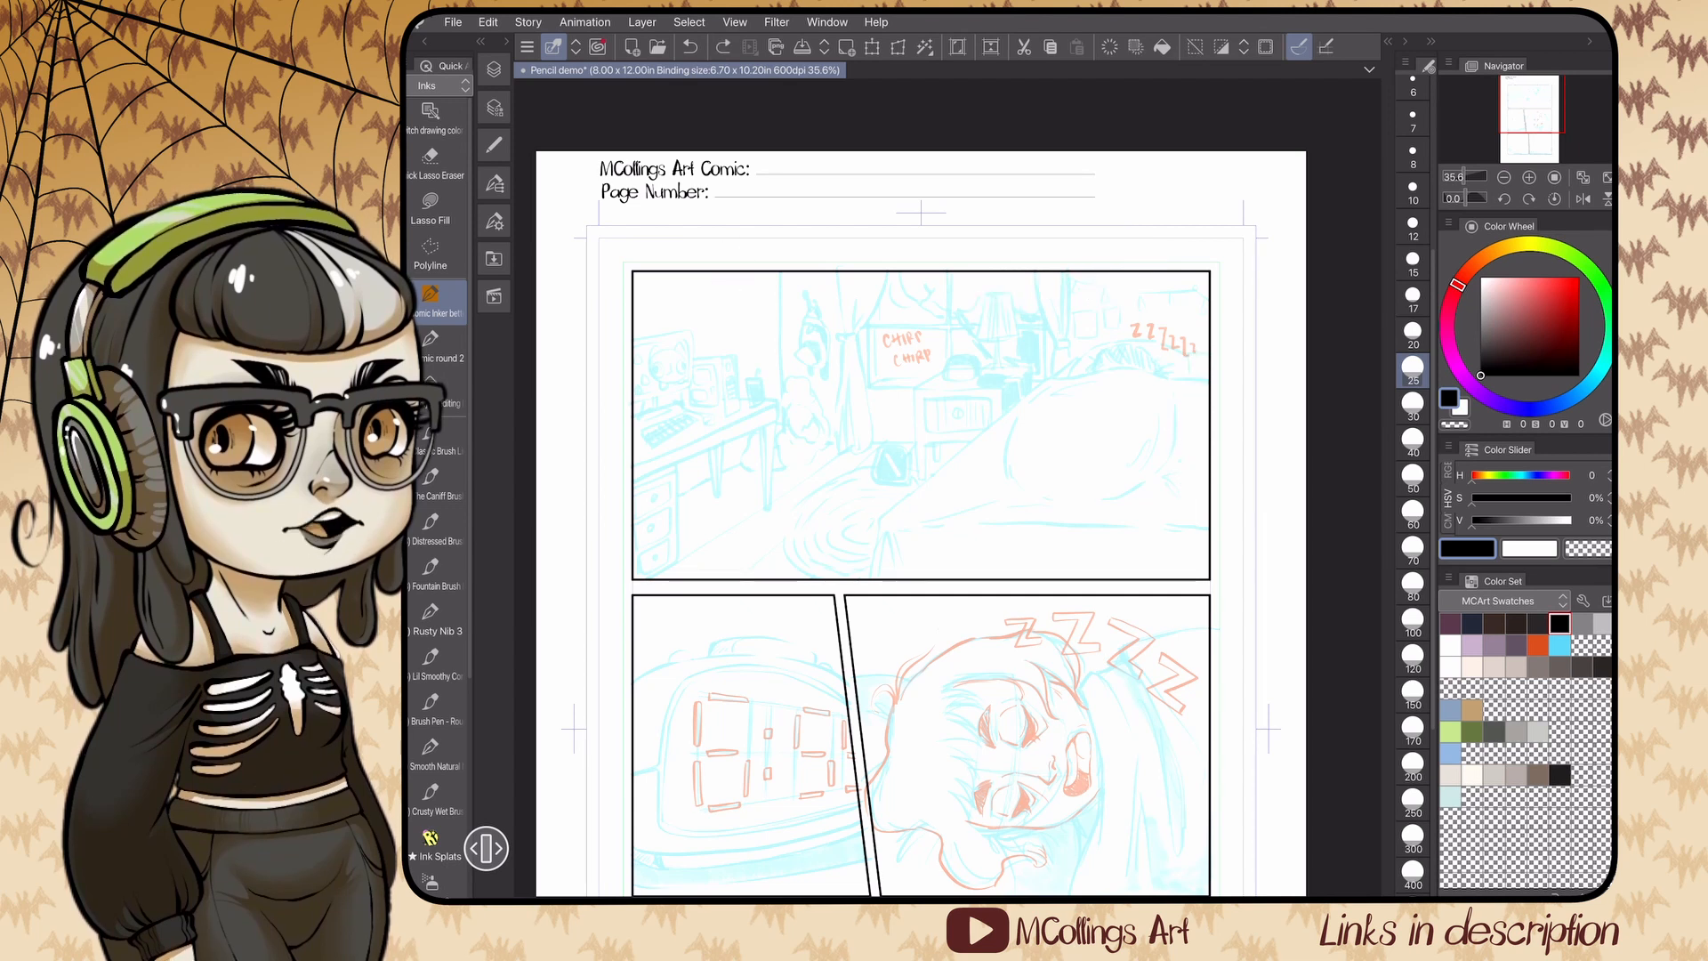
# - Show the border of the selected area again and check that the inks layer is active
pyautogui.scroll(-5, 436, 481)
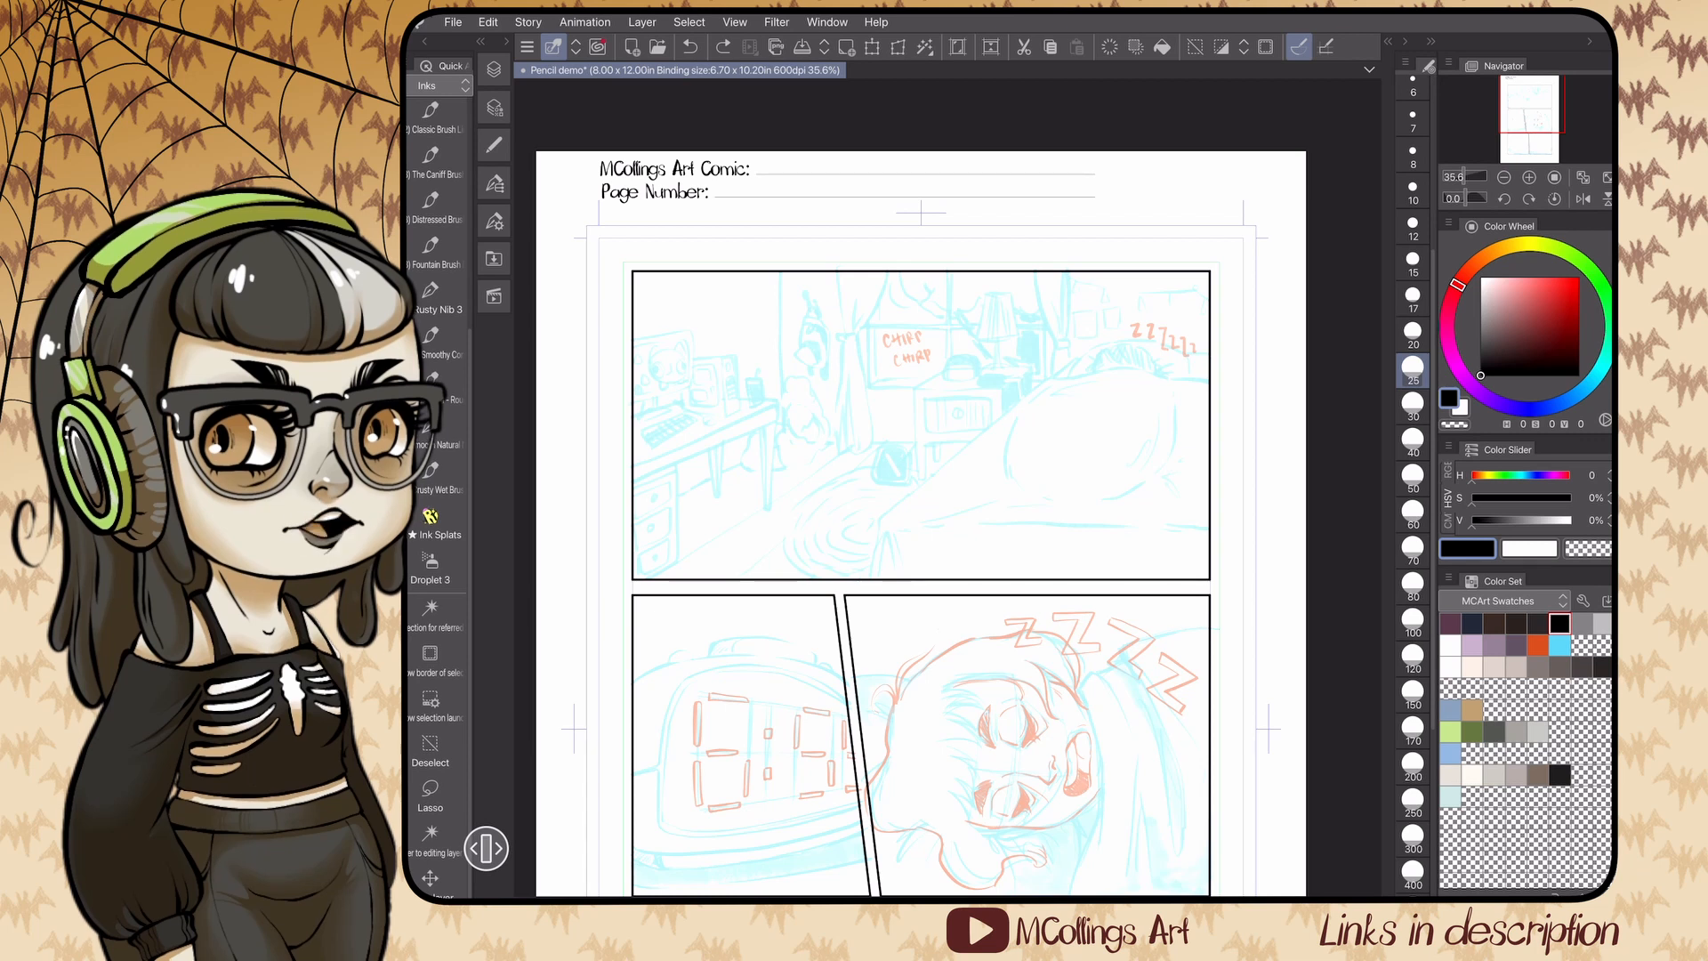
pyautogui.click(431, 661)
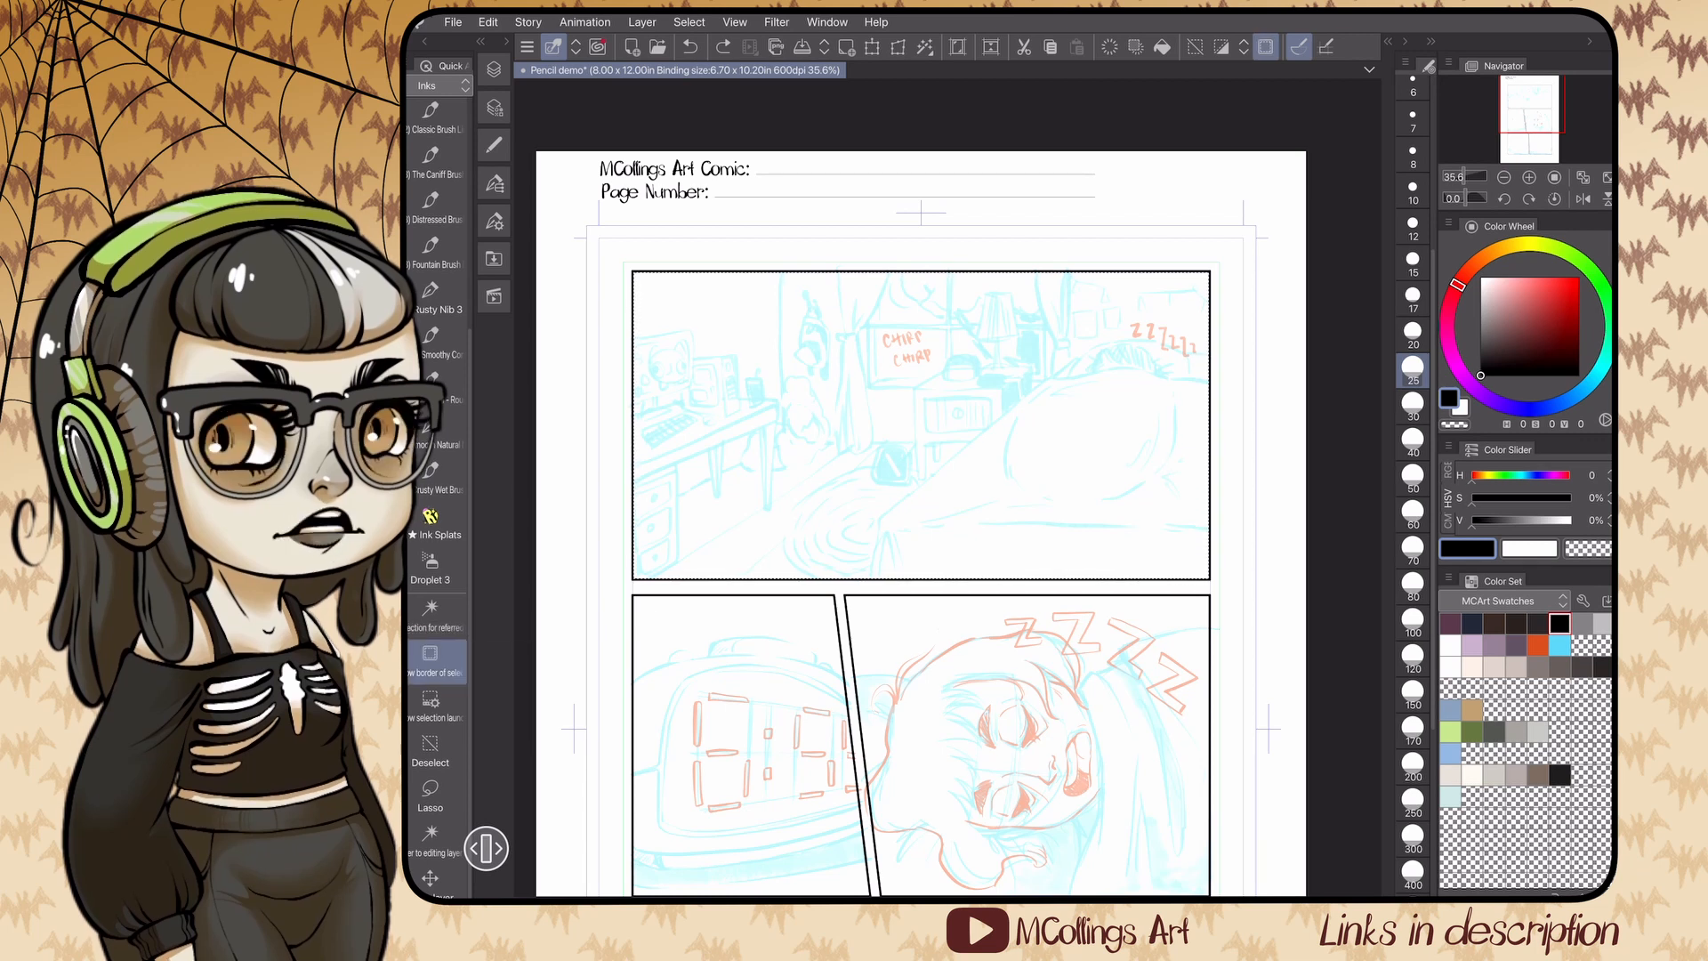
pyautogui.scroll(5, 436, 480)
pyautogui.click(494, 69)
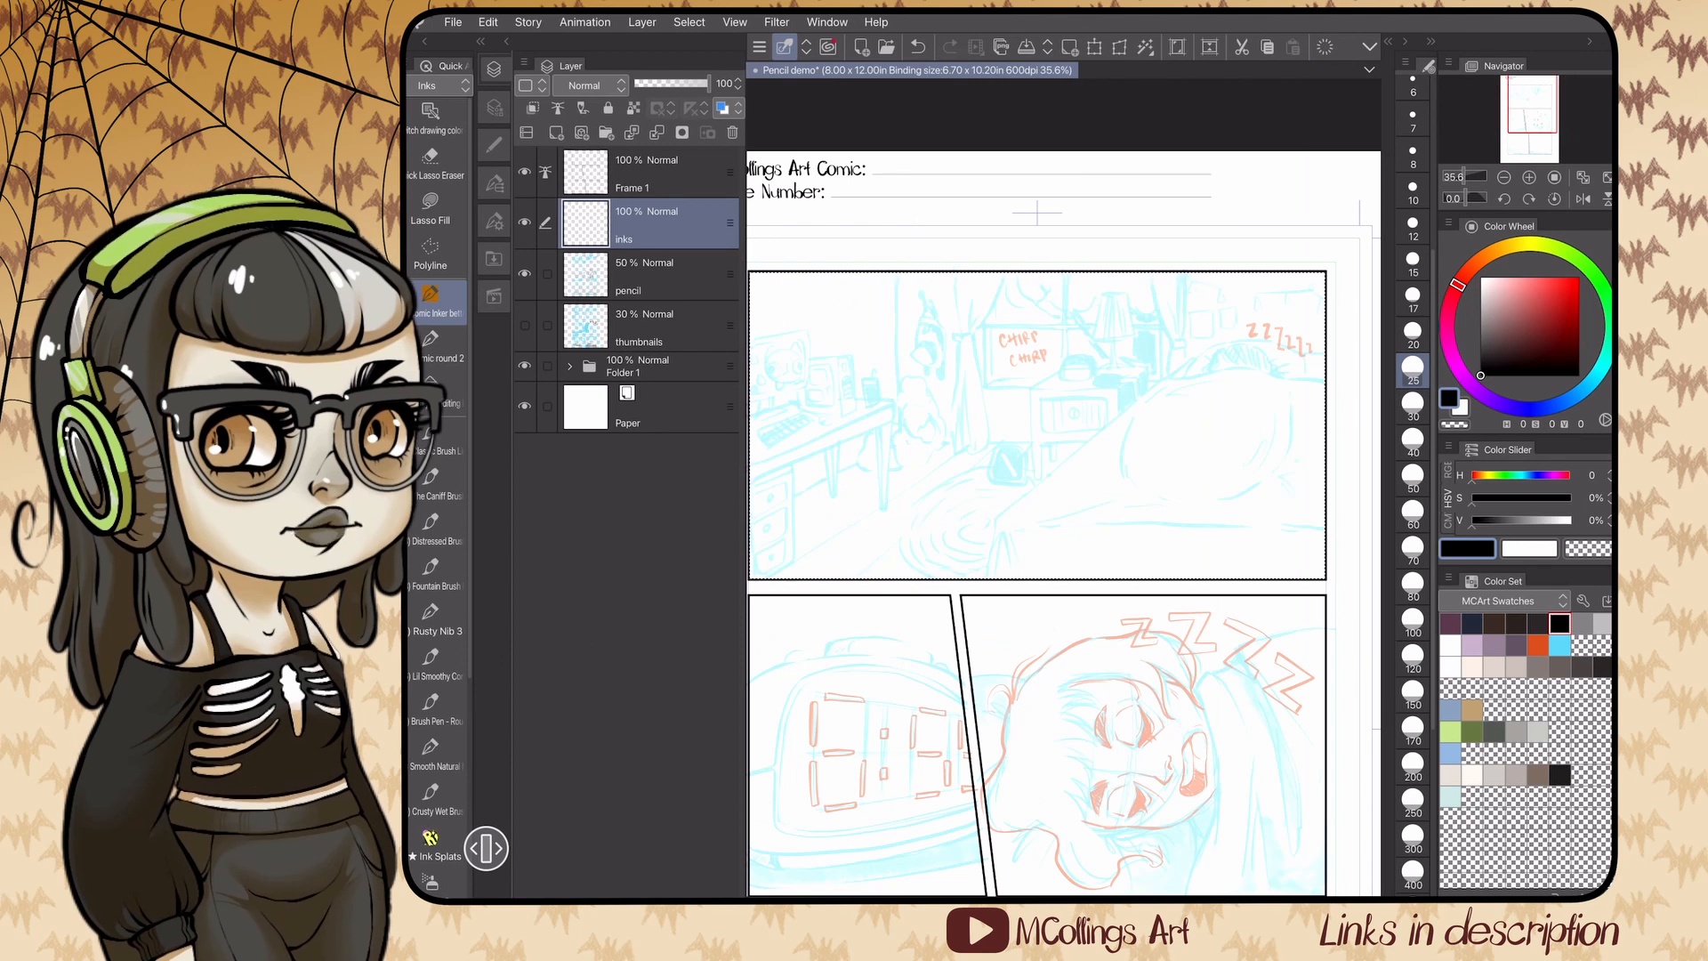
pyautogui.click(494, 69)
# - Ink the bed's slanted edge, foot corner, lower mattress line and hanging blanket folds in the top panel
pyautogui.scroll(5, 1159, 428)
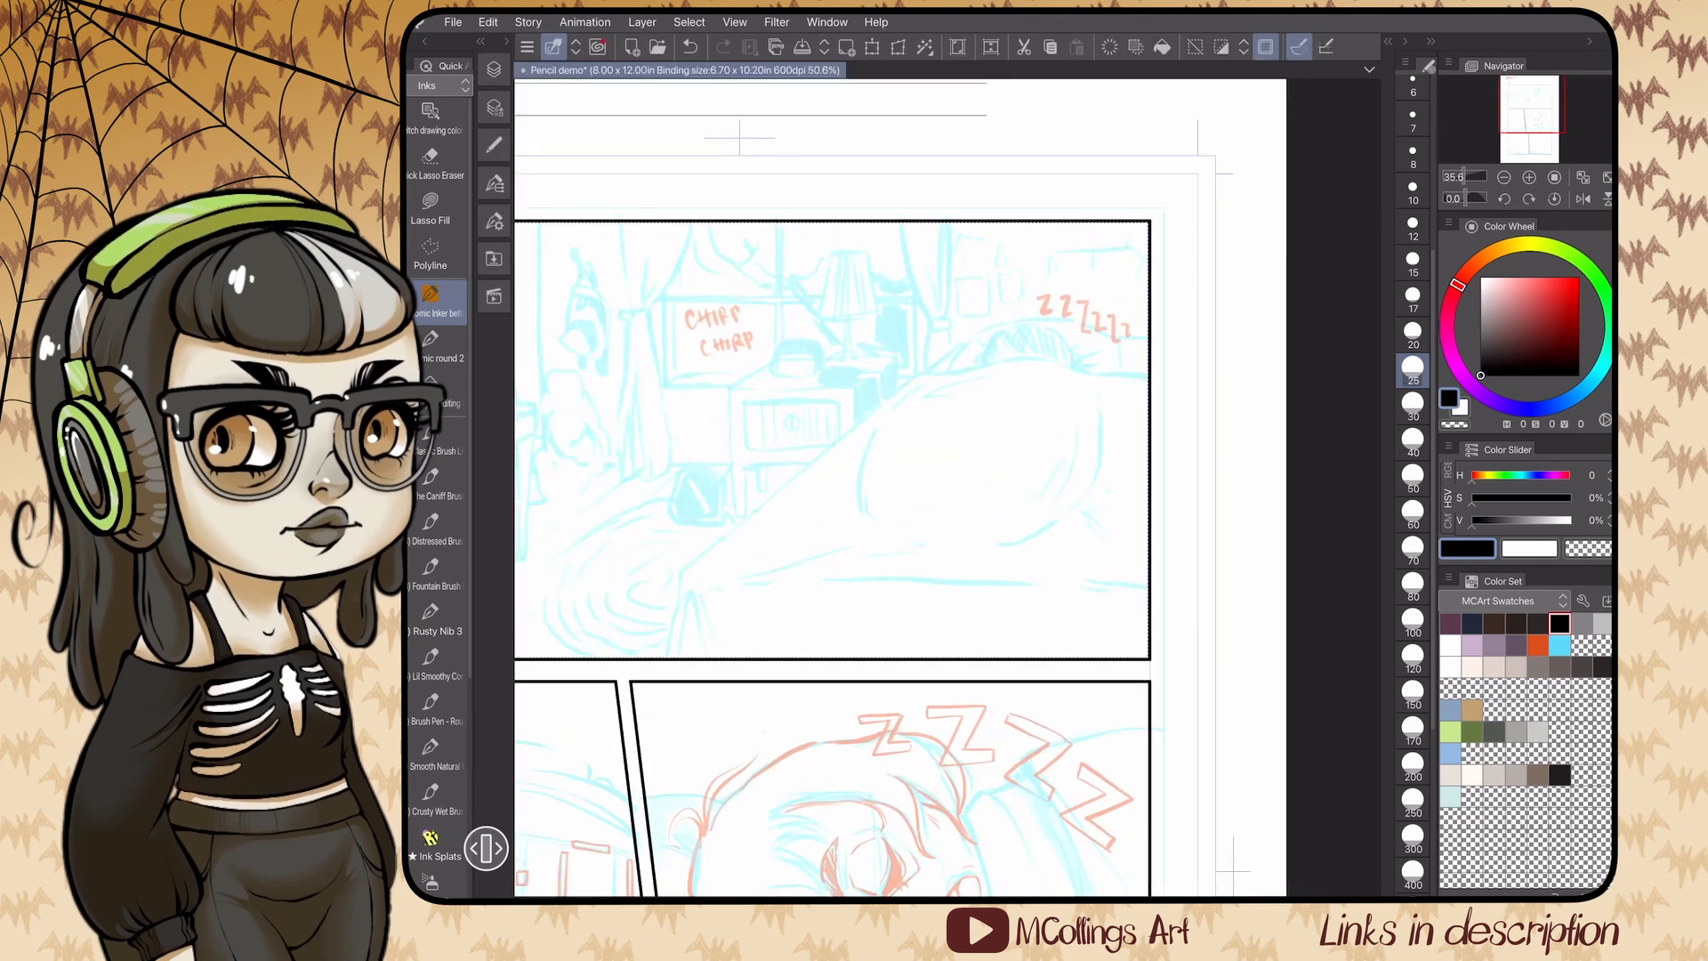
pyautogui.scroll(-2, 923, 489)
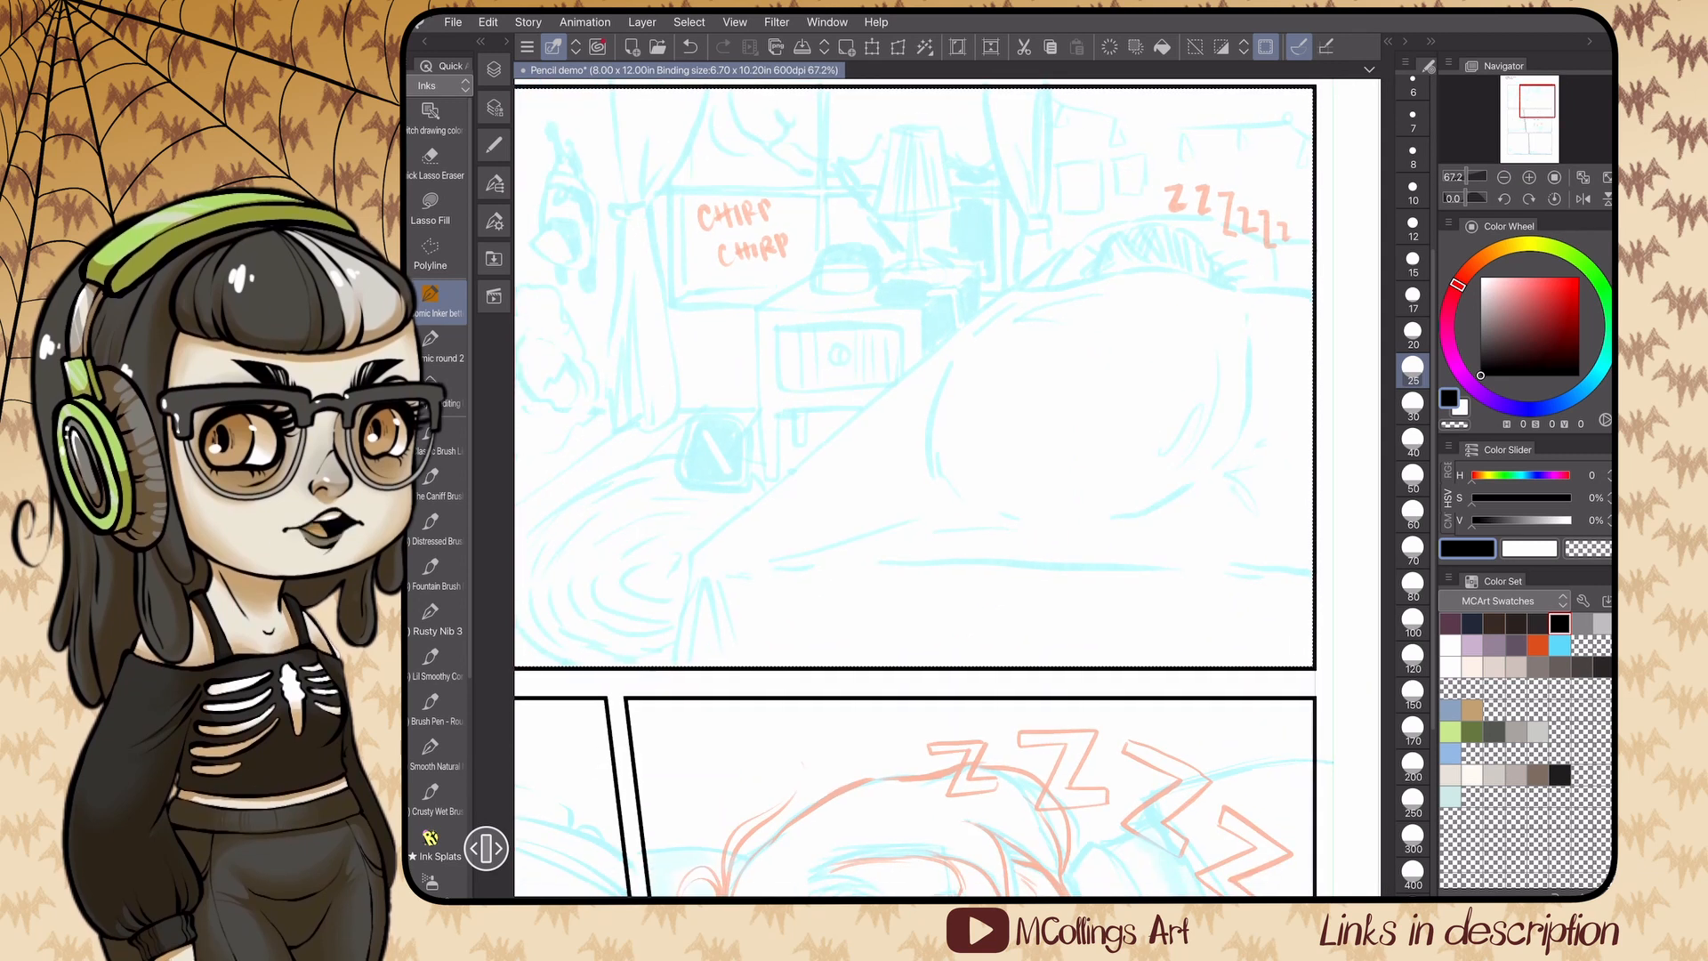
pyautogui.hotkey('ctrl', 'z')
pyautogui.moveTo(699, 584); pyautogui.dragTo(676, 666)
pyautogui.moveTo(707, 576); pyautogui.dragTo(718, 664)
pyautogui.moveTo(723, 579); pyautogui.dragTo(780, 665)
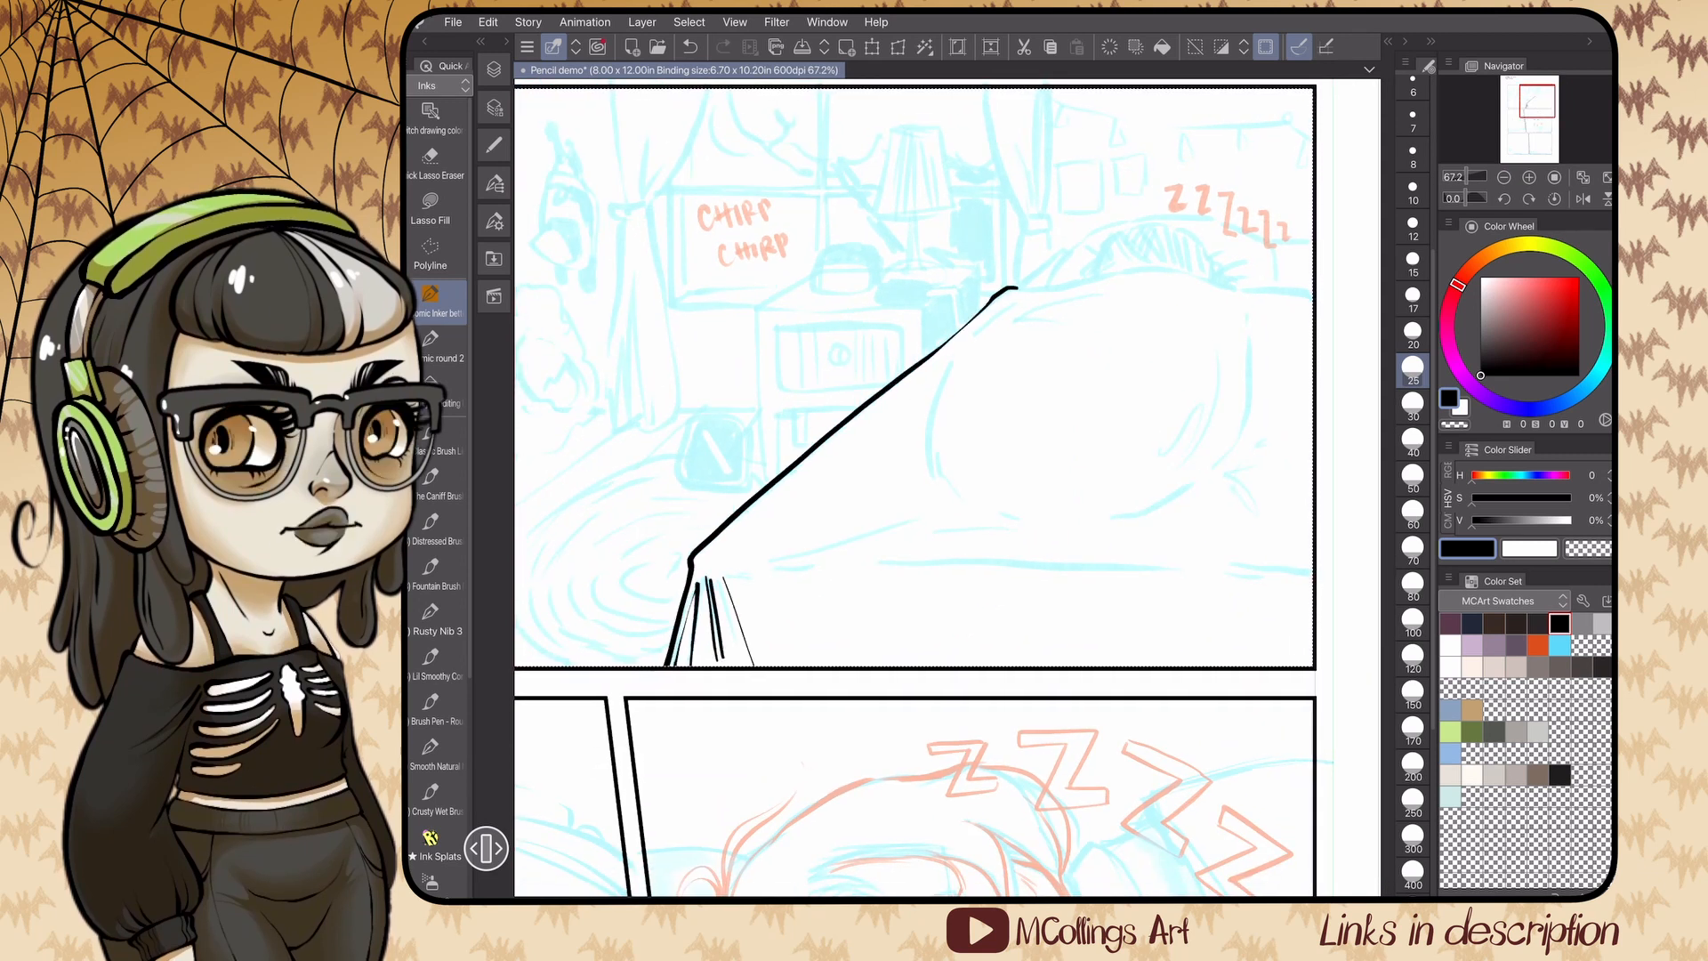
pyautogui.moveTo(679, 557); pyautogui.dragTo(755, 532)
pyautogui.moveTo(782, 523)
pyautogui.mouseDown()
pyautogui.moveTo(1193, 382)
pyautogui.moveTo(1200, 492)
pyautogui.mouseUp()
pyautogui.moveTo(850, 485); pyautogui.dragTo(876, 564)
# - Ink the rounded contour of the sleeper's body under the blanket with the creases beside it
pyautogui.moveTo(1074, 452); pyautogui.dragTo(1045, 495)
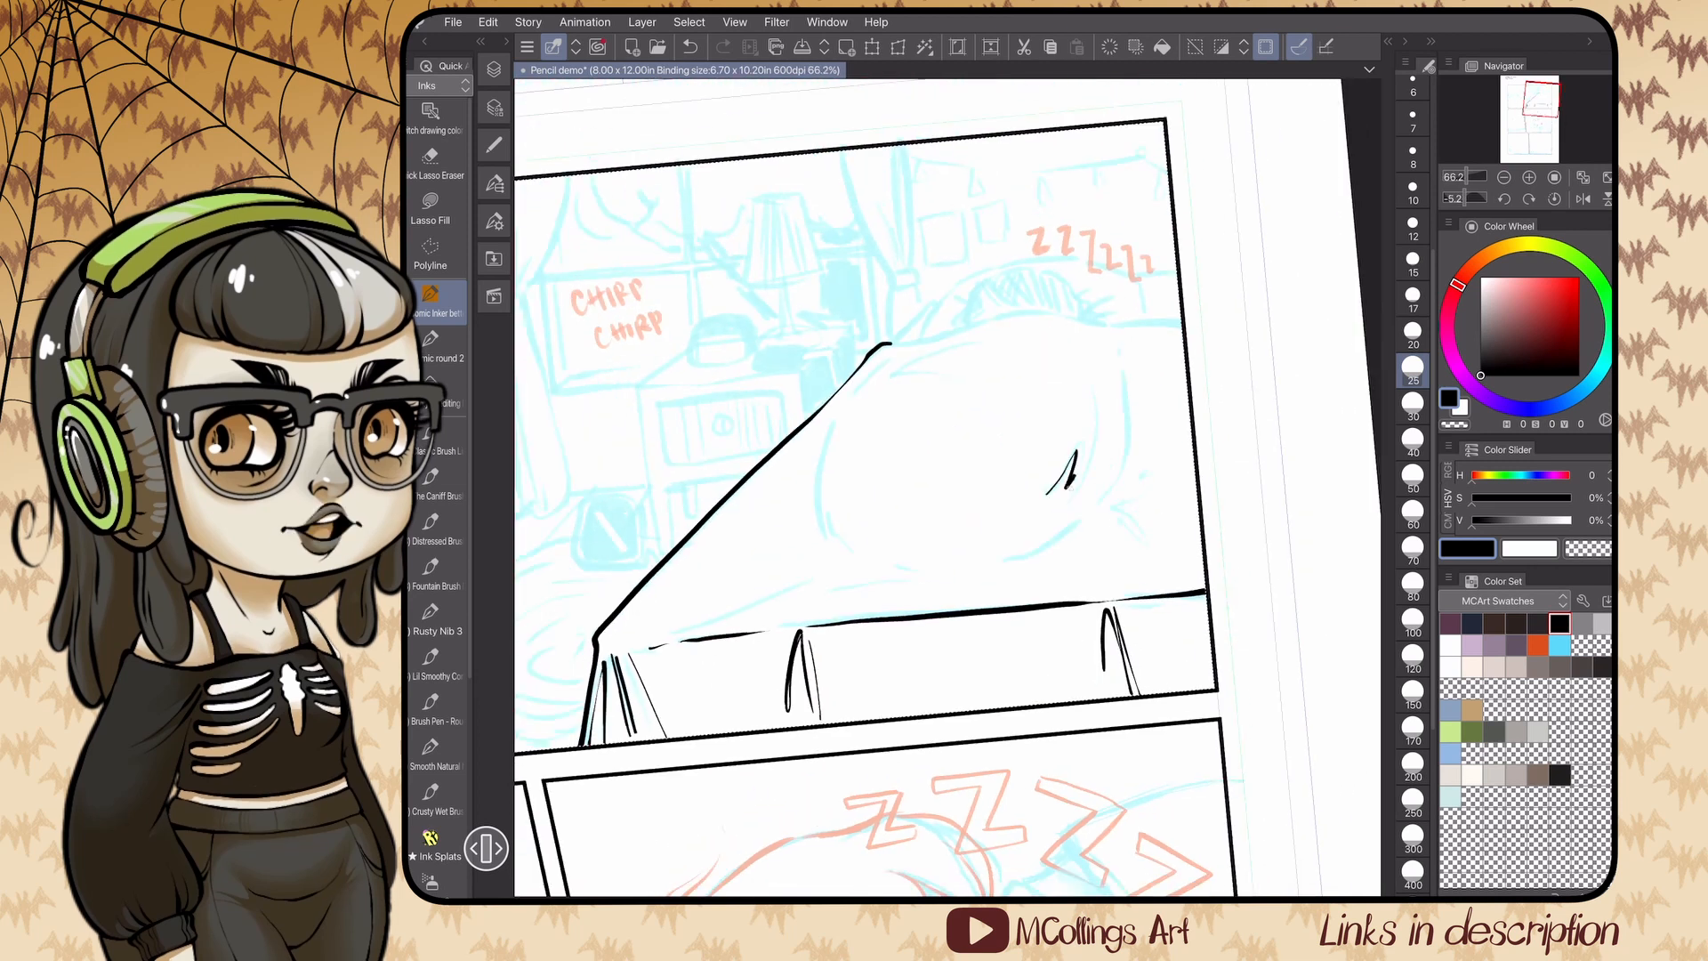
pyautogui.moveTo(1095, 389); pyautogui.dragTo(1075, 497)
pyautogui.moveTo(1120, 363); pyautogui.dragTo(1124, 481)
pyautogui.moveTo(1158, 455); pyautogui.dragTo(1100, 502)
pyautogui.moveTo(1082, 511); pyautogui.dragTo(1000, 560)
pyautogui.moveTo(953, 360); pyautogui.dragTo(907, 398)
pyautogui.moveTo(890, 420); pyautogui.dragTo(878, 527)
pyautogui.moveTo(880, 510); pyautogui.dragTo(935, 563)
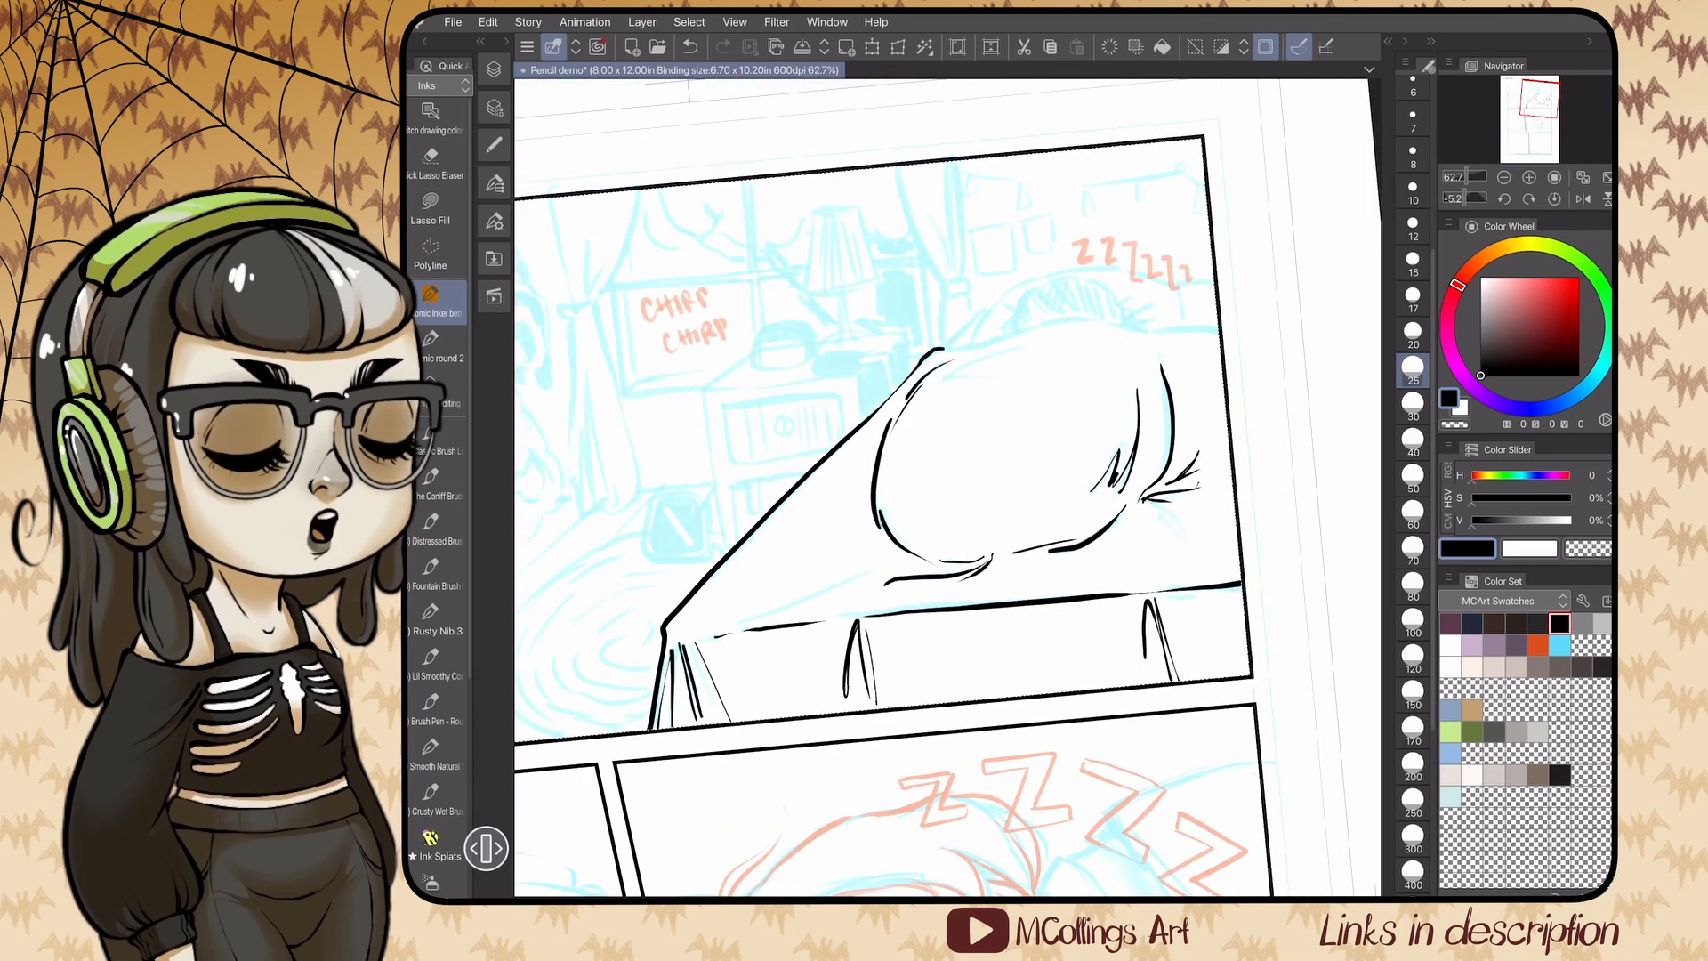
# - Ink the blanket folds running from the body toward the bed's foot corner and clean up the outline with transparent colour
pyautogui.moveTo(1079, 638); pyautogui.dragTo(964, 673)
pyautogui.moveTo(976, 653); pyautogui.dragTo(810, 719)
pyautogui.moveTo(952, 667); pyautogui.dragTo(895, 704)
pyautogui.scroll(3, 979, 498)
pyautogui.press('c')
pyautogui.moveTo(909, 442); pyautogui.dragTo(923, 426)
pyautogui.press('c')
pyautogui.scroll(-3, 947, 485)
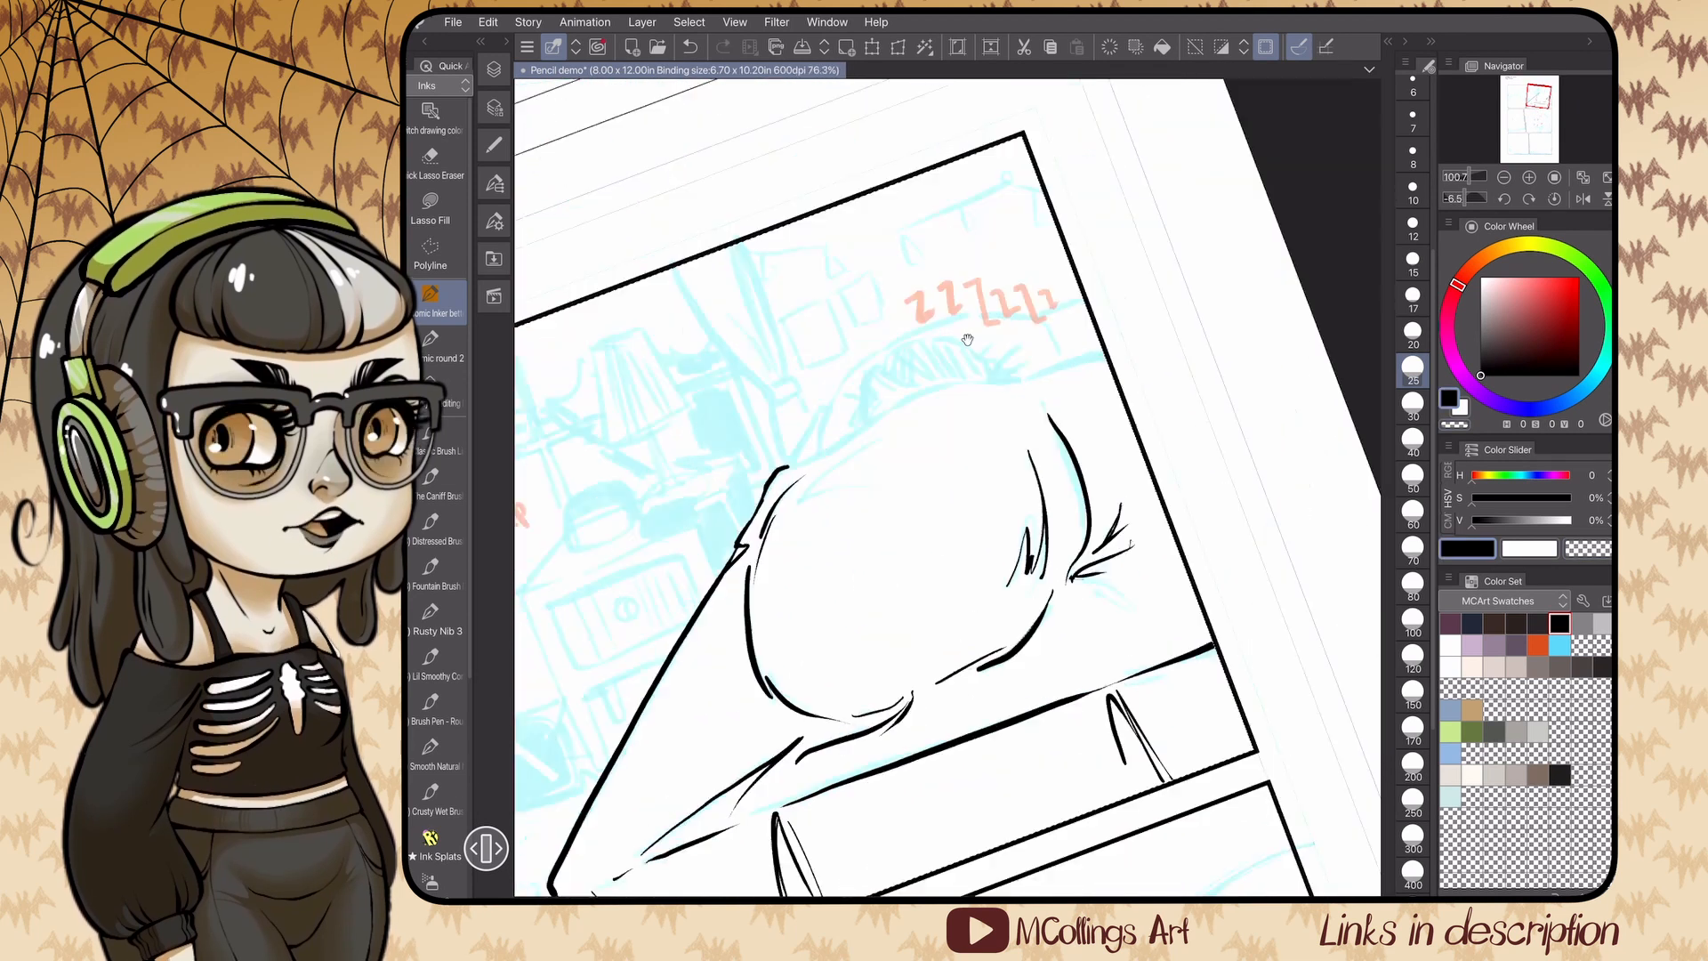
# - Ink the blanket's upper edge over the sleeper with double fold lines reaching the panel border
pyautogui.scroll(2, 947, 485)
pyautogui.moveTo(745, 459); pyautogui.dragTo(1007, 330)
pyautogui.scroll(-3, 948, 485)
pyautogui.moveTo(942, 386); pyautogui.dragTo(1141, 347)
pyautogui.moveTo(1139, 358); pyautogui.dragTo(1030, 384)
pyautogui.moveTo(832, 476)
pyautogui.mouseDown()
pyautogui.moveTo(945, 413)
pyautogui.moveTo(1147, 367)
pyautogui.mouseUp()
pyautogui.scroll(-4, 947, 485)
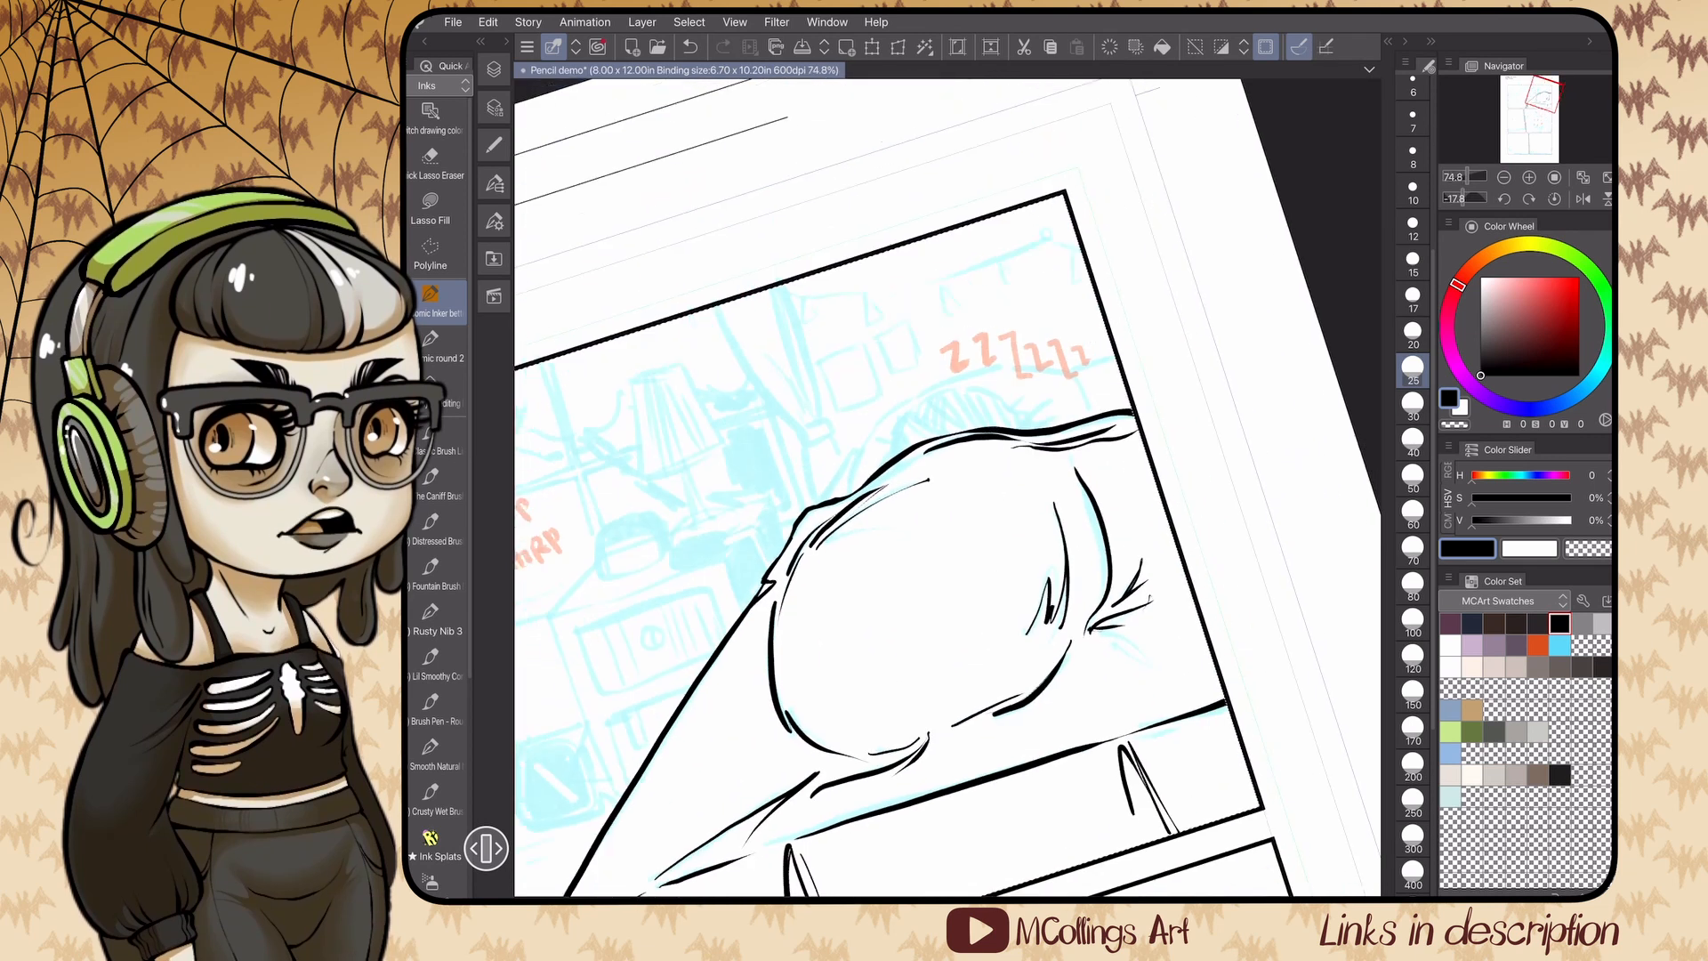
# - Ink the pillow's outline behind the sleeper's head and the short bed line beside it
pyautogui.scroll(4, 947, 485)
pyautogui.click(494, 69)
pyautogui.scroll(2, 948, 485)
pyautogui.moveTo(757, 465); pyautogui.dragTo(810, 391)
pyautogui.moveTo(798, 400)
pyautogui.mouseDown()
pyautogui.moveTo(1038, 354)
pyautogui.moveTo(1150, 467)
pyautogui.mouseUp()
pyautogui.hotkey('ctrl', 'z')
pyautogui.moveTo(1153, 394); pyautogui.dragTo(1205, 396)
pyautogui.scroll(-3, 947, 485)
pyautogui.scroll(3, 947, 484)
pyautogui.scroll(2, 948, 485)
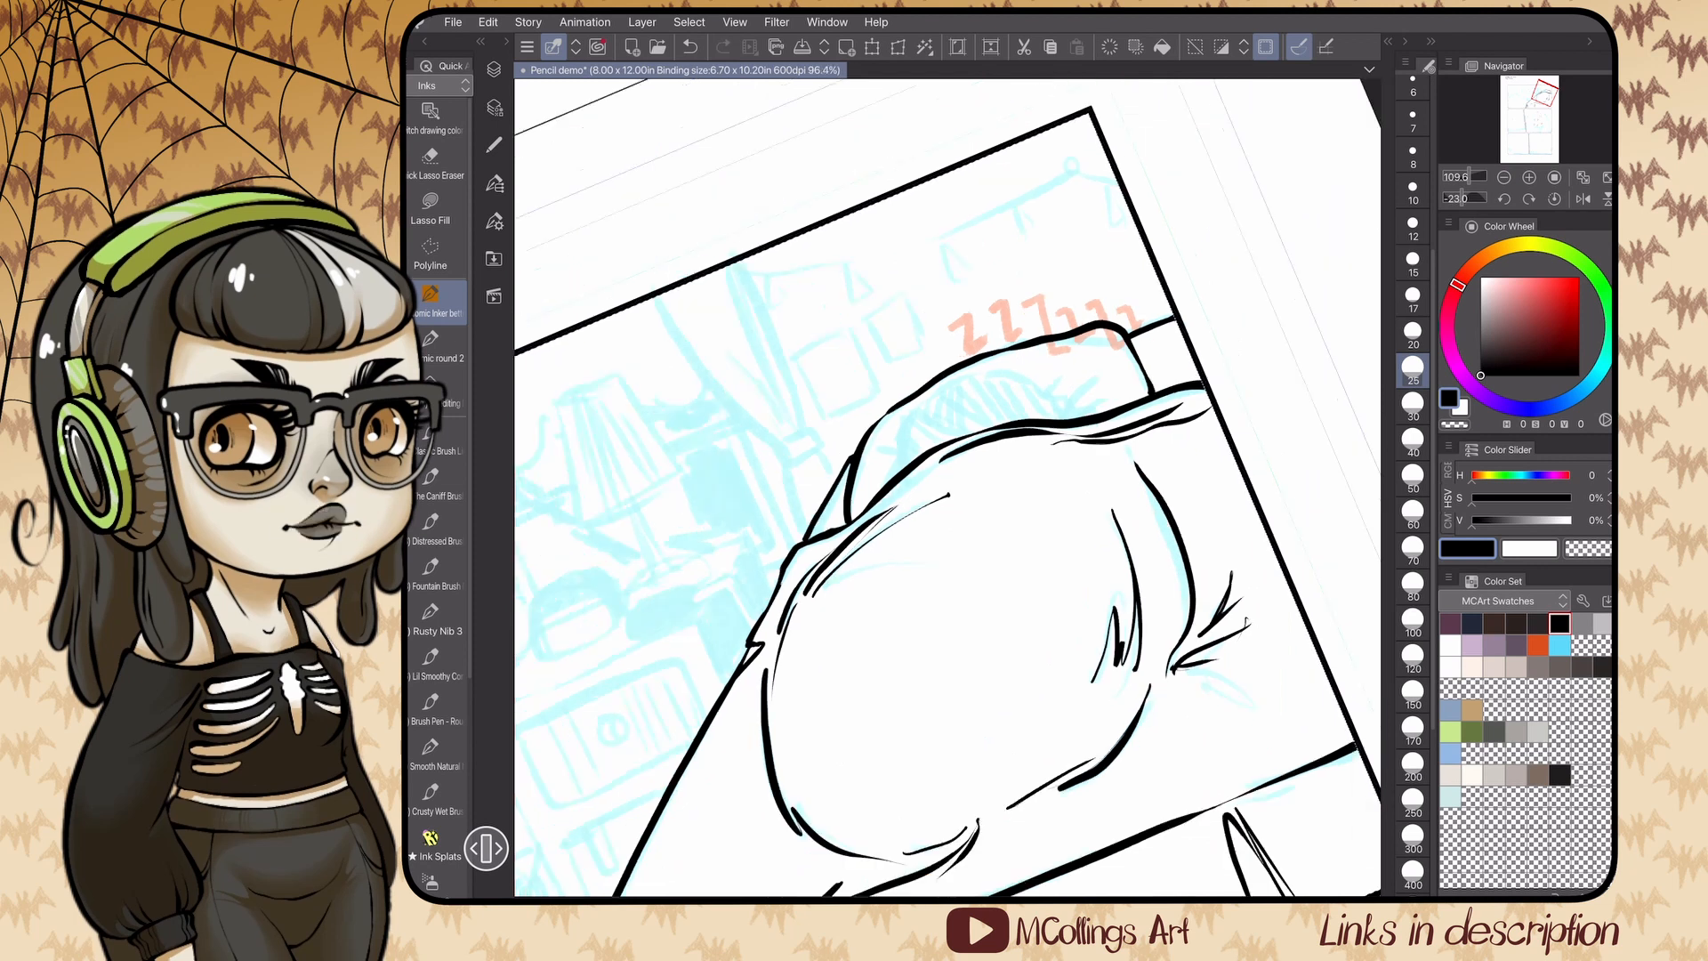
# - Ink the sleeper's hair strands with a solid black shadow and the creases in the pillow
pyautogui.moveTo(818, 415); pyautogui.dragTo(894, 449)
pyautogui.scroll(1, 948, 485)
pyautogui.moveTo(892, 302); pyautogui.dragTo(988, 416)
pyautogui.moveTo(994, 357); pyautogui.dragTo(1021, 431)
pyautogui.scroll(-2, 947, 485)
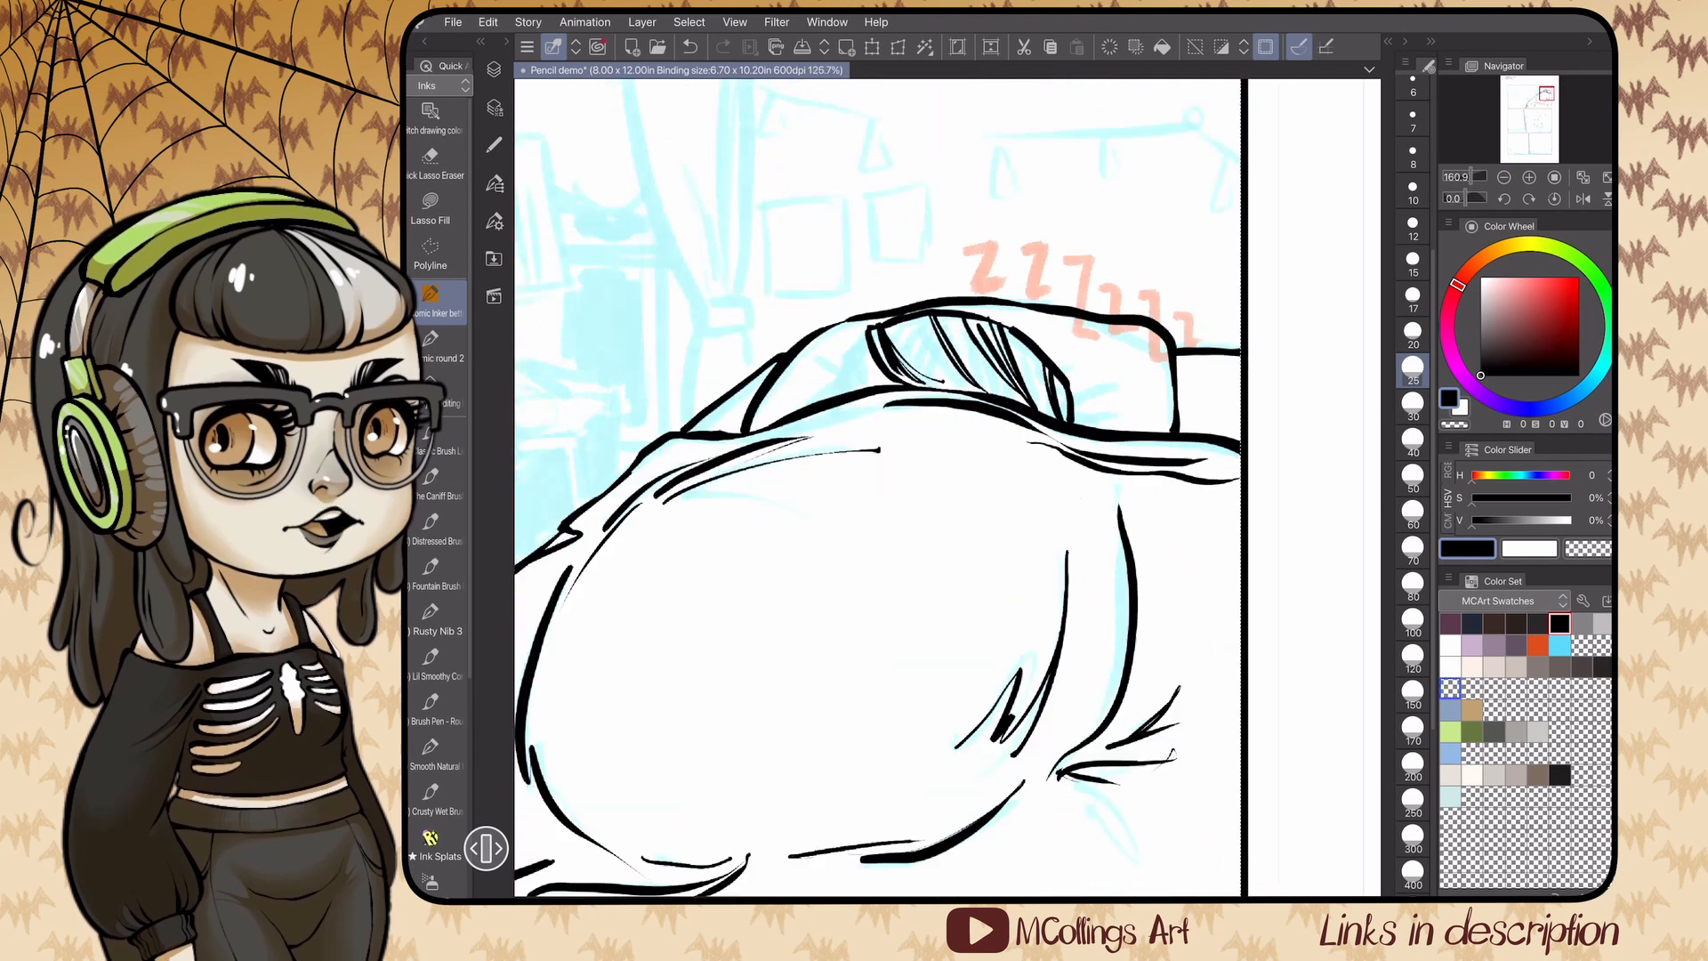
pyautogui.scroll(2, 948, 485)
pyautogui.scroll(-2, 947, 485)
pyautogui.moveTo(832, 317)
pyautogui.mouseDown()
pyautogui.moveTo(795, 403)
pyautogui.moveTo(814, 399)
pyautogui.mouseUp()
pyautogui.scroll(1, 948, 485)
pyautogui.scroll(2, 948, 485)
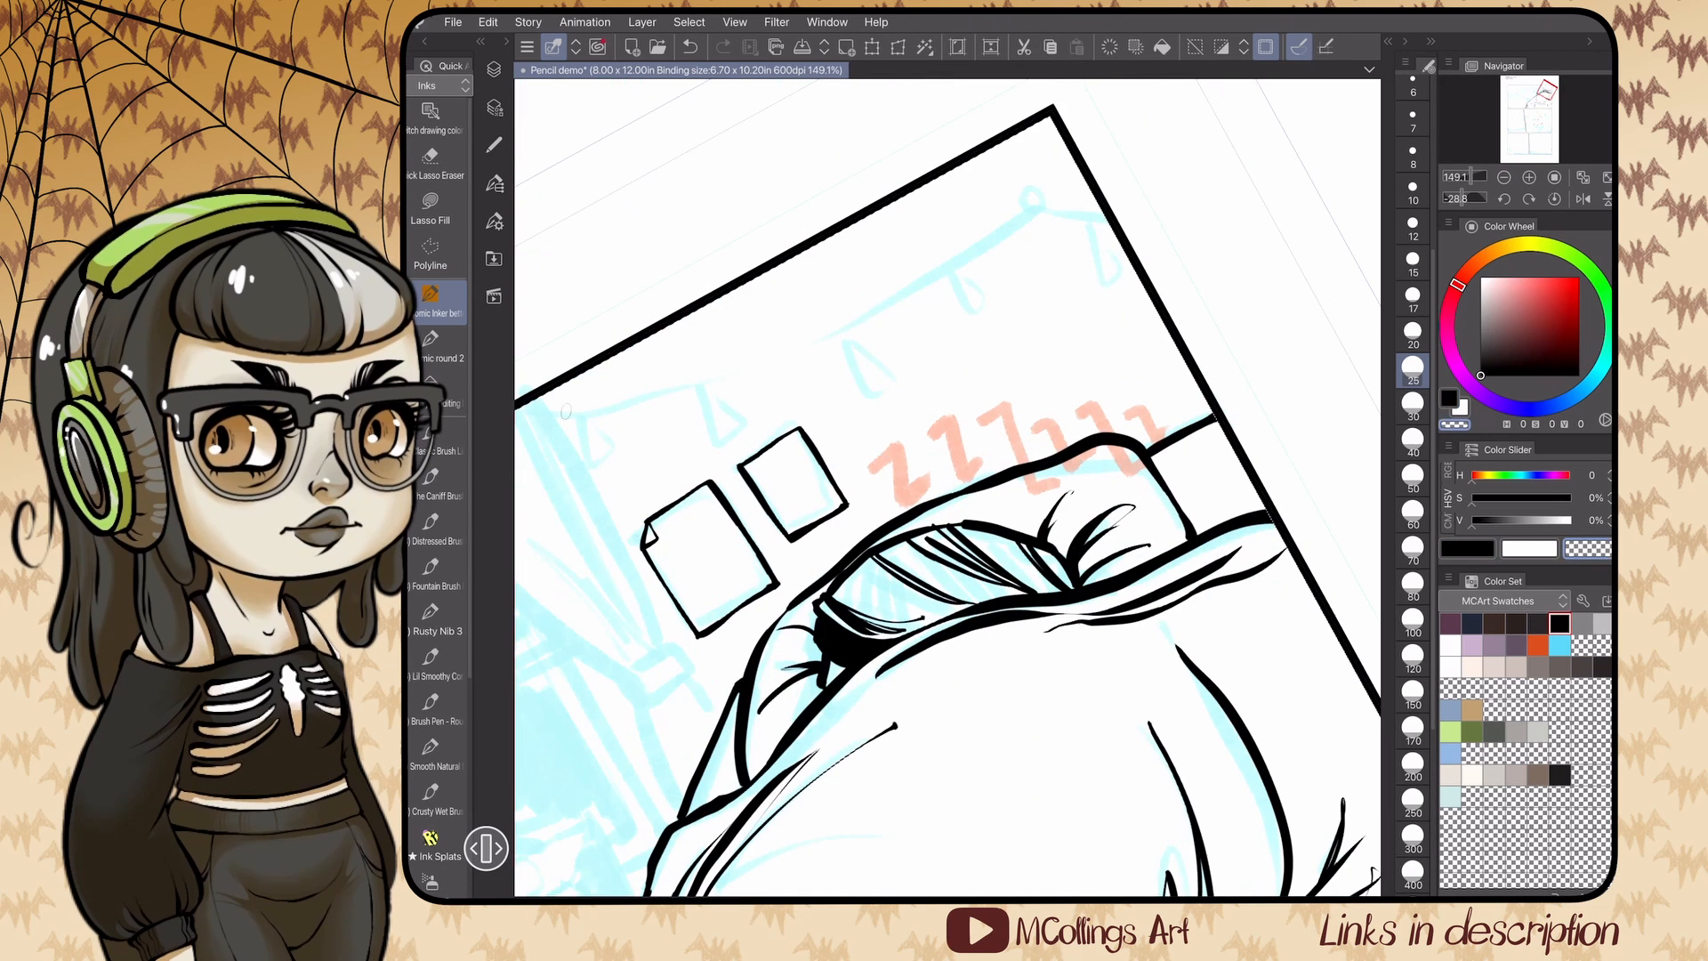
# - Ink the hanging string on the wall with its round pin and small triangular pendants
pyautogui.press('c')
pyautogui.moveTo(547, 408)
pyautogui.mouseDown()
pyautogui.moveTo(1004, 233)
pyautogui.moveTo(570, 410)
pyautogui.moveTo(962, 263)
pyautogui.moveTo(1034, 210)
pyautogui.mouseUp()
pyautogui.hotkey('ctrl', 'z')
pyautogui.moveTo(1030, 191); pyautogui.dragTo(1033, 192)
pyautogui.moveTo(1036, 209)
pyautogui.mouseDown()
pyautogui.moveTo(1104, 215)
pyautogui.moveTo(1054, 312)
pyautogui.mouseUp()
pyautogui.scroll(2, 948, 485)
pyautogui.moveTo(889, 472); pyautogui.dragTo(1008, 502)
pyautogui.moveTo(997, 264); pyautogui.dragTo(1006, 313)
pyautogui.moveTo(890, 472); pyautogui.dragTo(1004, 479)
pyautogui.moveTo(952, 267); pyautogui.dragTo(967, 321)
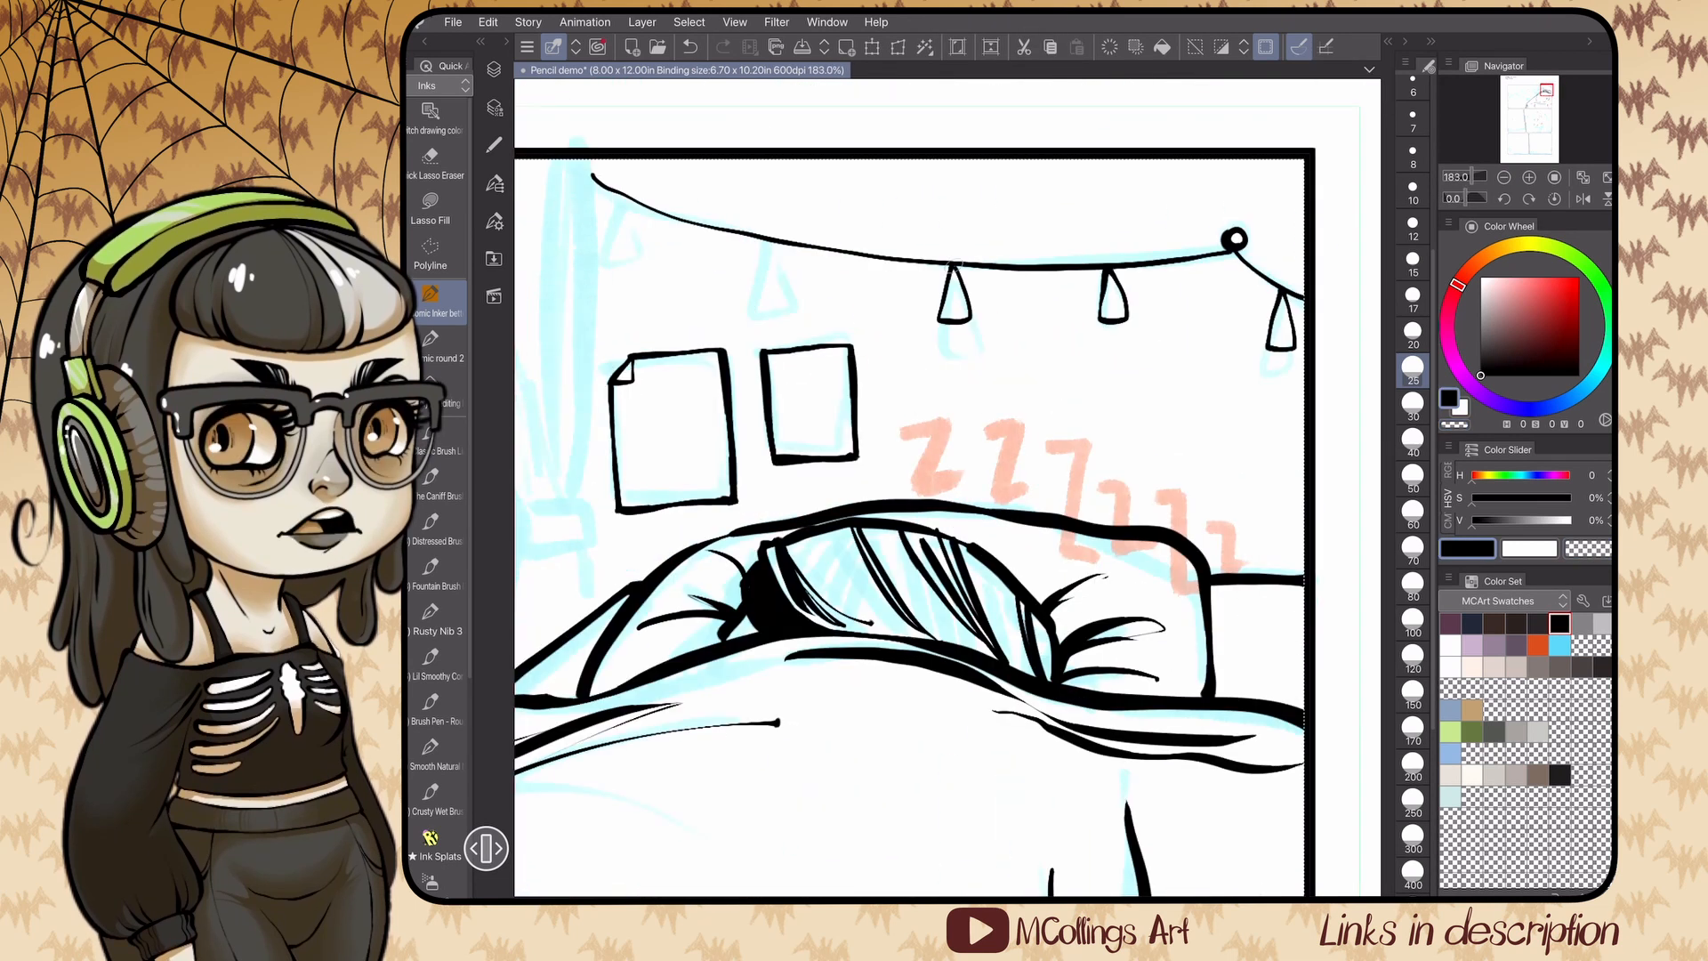
pyautogui.moveTo(766, 244); pyautogui.dragTo(780, 309)
# - Ink the gathered curtain's upper folds down to its tieback beside the wall posters
pyautogui.moveTo(801, 445); pyautogui.dragTo(1033, 540)
pyautogui.scroll(-5, 948, 485)
pyautogui.scroll(4, 948, 356)
pyautogui.moveTo(928, 160); pyautogui.dragTo(921, 433)
pyautogui.moveTo(730, 161); pyautogui.dragTo(874, 440)
pyautogui.moveTo(755, 160); pyautogui.dragTo(811, 336)
pyautogui.moveTo(845, 256); pyautogui.dragTo(875, 424)
pyautogui.moveTo(908, 160); pyautogui.dragTo(891, 436)
pyautogui.scroll(2, 948, 485)
pyautogui.moveTo(808, 487); pyautogui.dragTo(861, 470)
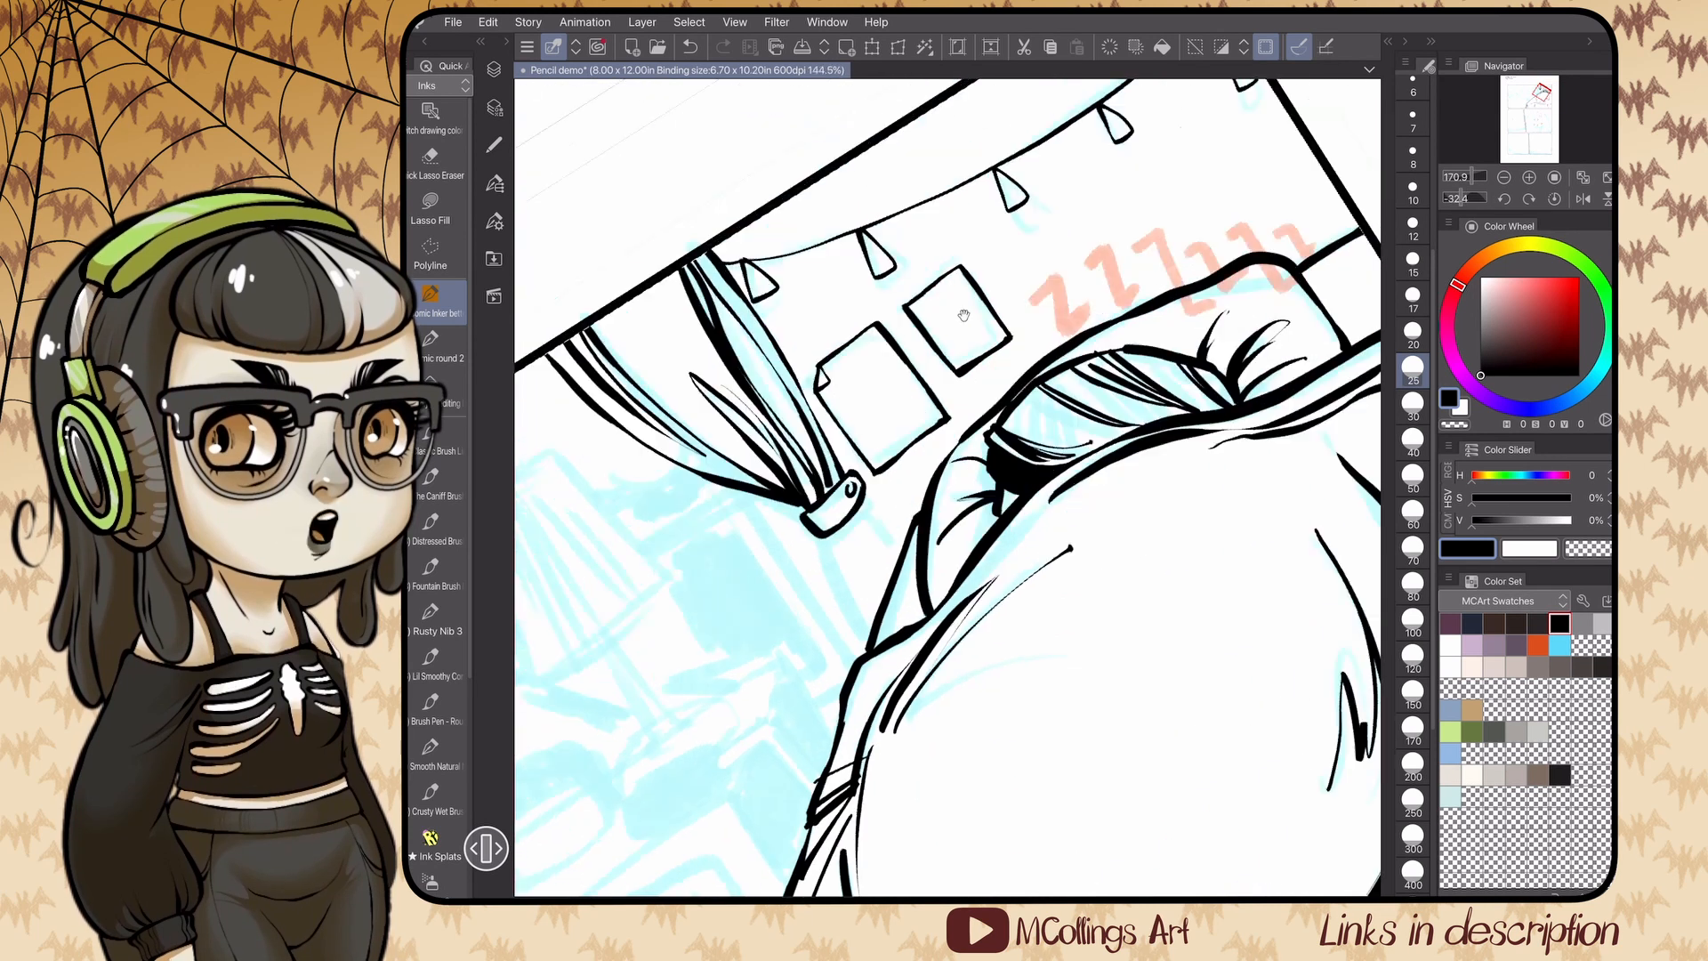
# - Ink the curtain's lower folds below the tieback, redoing the unsatisfactory strokes
pyautogui.scroll(3, 947, 485)
pyautogui.moveTo(803, 309); pyautogui.dragTo(772, 472)
pyautogui.moveTo(794, 338); pyautogui.dragTo(784, 471)
pyautogui.moveTo(893, 280); pyautogui.dragTo(908, 381)
pyautogui.moveTo(871, 297); pyautogui.dragTo(890, 383)
pyautogui.moveTo(830, 310)
pyautogui.mouseDown()
pyautogui.moveTo(795, 434)
pyautogui.moveTo(891, 383)
pyautogui.mouseUp()
pyautogui.hotkey('ctrl', 'z')
pyautogui.hotkey('ctrl', 'z')
pyautogui.hotkey('ctrl', 'z')
pyautogui.moveTo(841, 306); pyautogui.dragTo(836, 420)
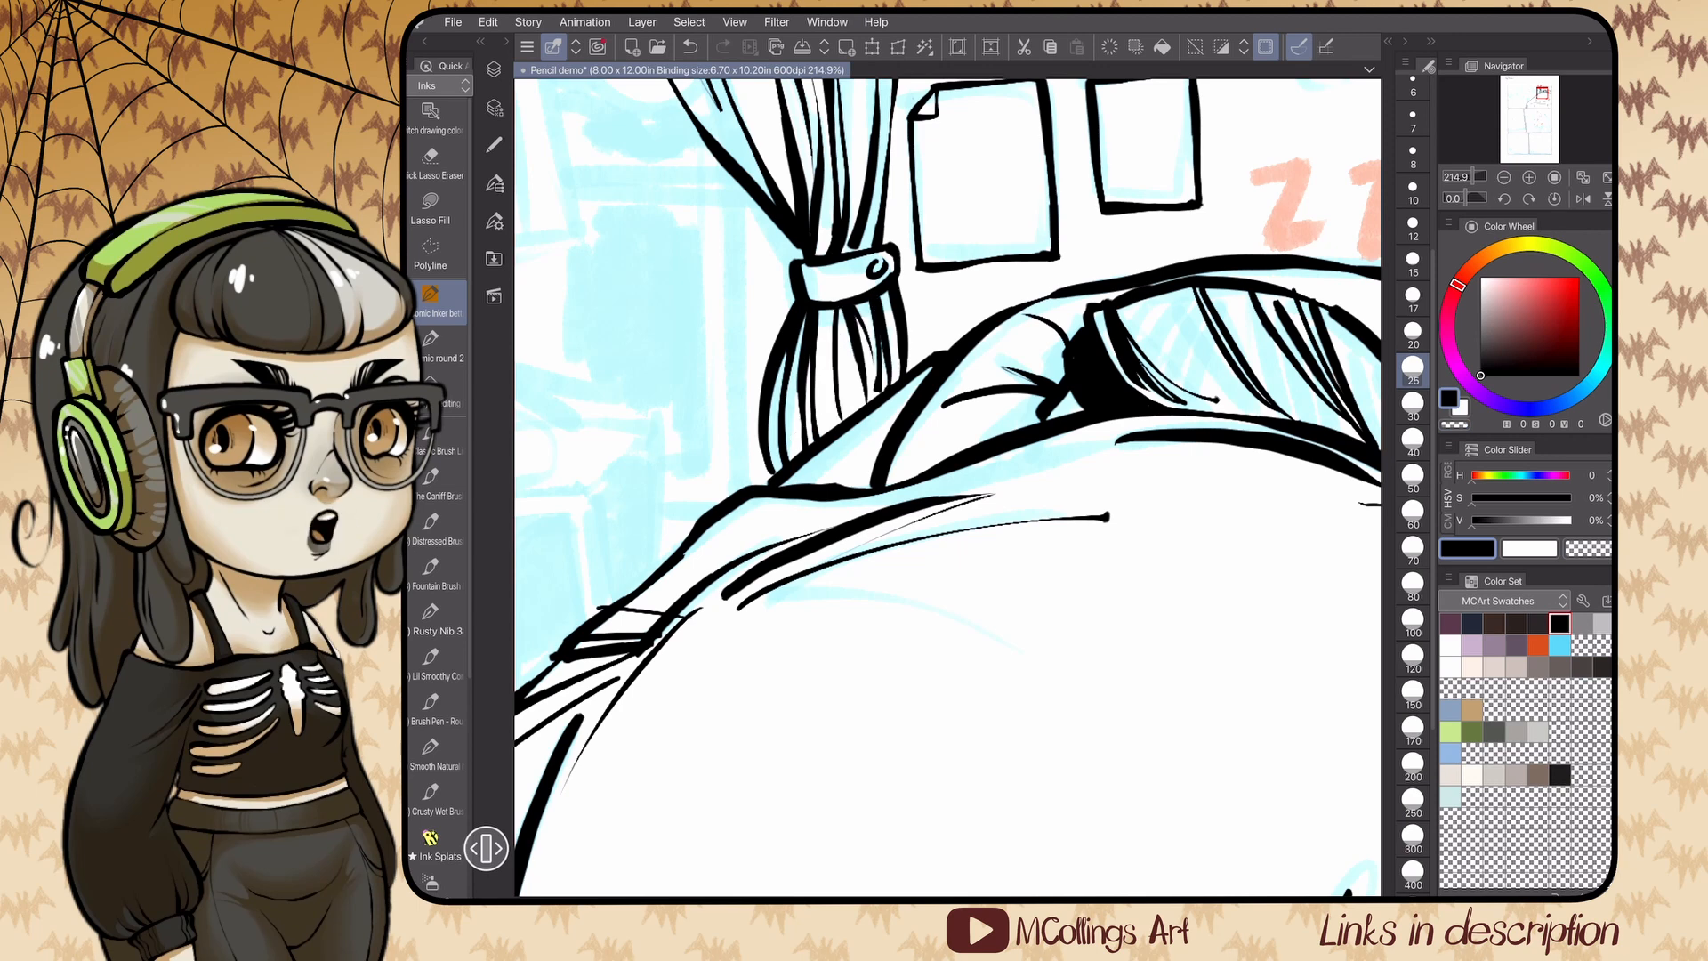
# - Ink the straight vertical and horizontal edges of the window beside the curtain
pyautogui.scroll(-5, 947, 485)
pyautogui.scroll(-3, 948, 485)
pyautogui.scroll(5, 948, 485)
pyautogui.moveTo(699, 280); pyautogui.dragTo(953, 285)
pyautogui.moveTo(956, 276); pyautogui.dragTo(961, 338)
pyautogui.scroll(-2, 948, 485)
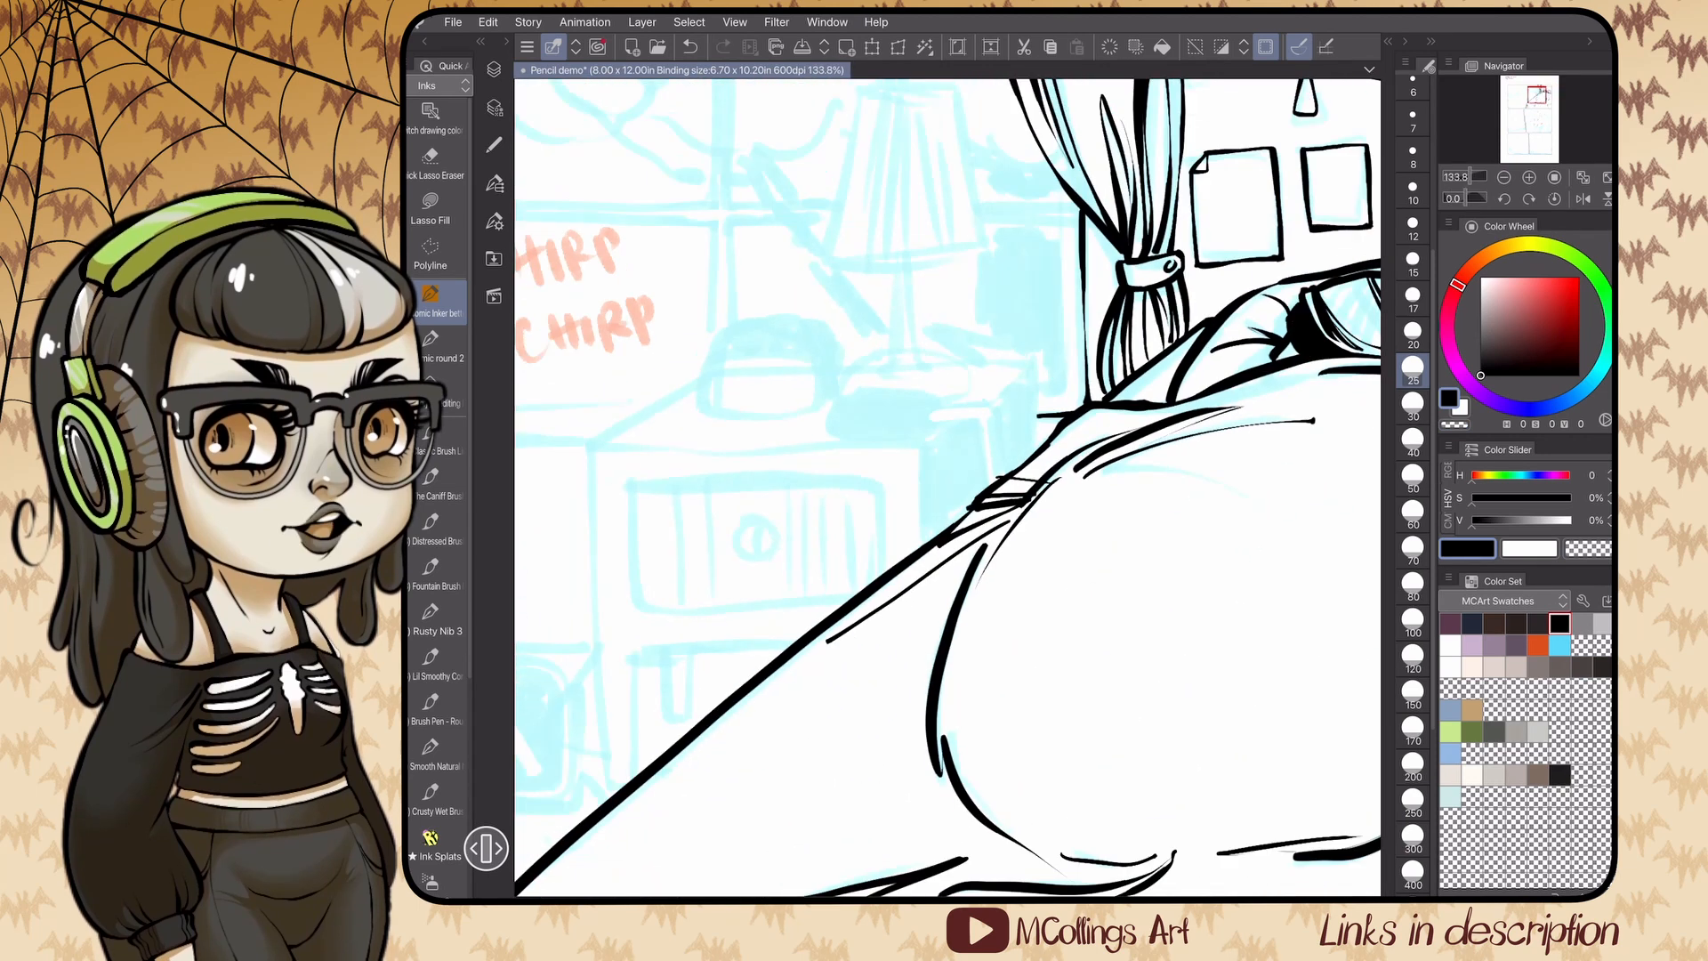
# - Ink the nightstand's back edge and the phone with its charger plug and cable on top
pyautogui.moveTo(1027, 417); pyautogui.dragTo(1028, 461)
pyautogui.scroll(-3, 947, 484)
pyautogui.scroll(5, 947, 485)
pyautogui.moveTo(770, 480)
pyautogui.mouseDown()
pyautogui.moveTo(890, 470)
pyautogui.moveTo(1023, 493)
pyautogui.mouseUp()
pyautogui.scroll(4, 947, 485)
pyautogui.hotkey('ctrl', 'z')
pyautogui.moveTo(864, 412); pyautogui.dragTo(944, 583)
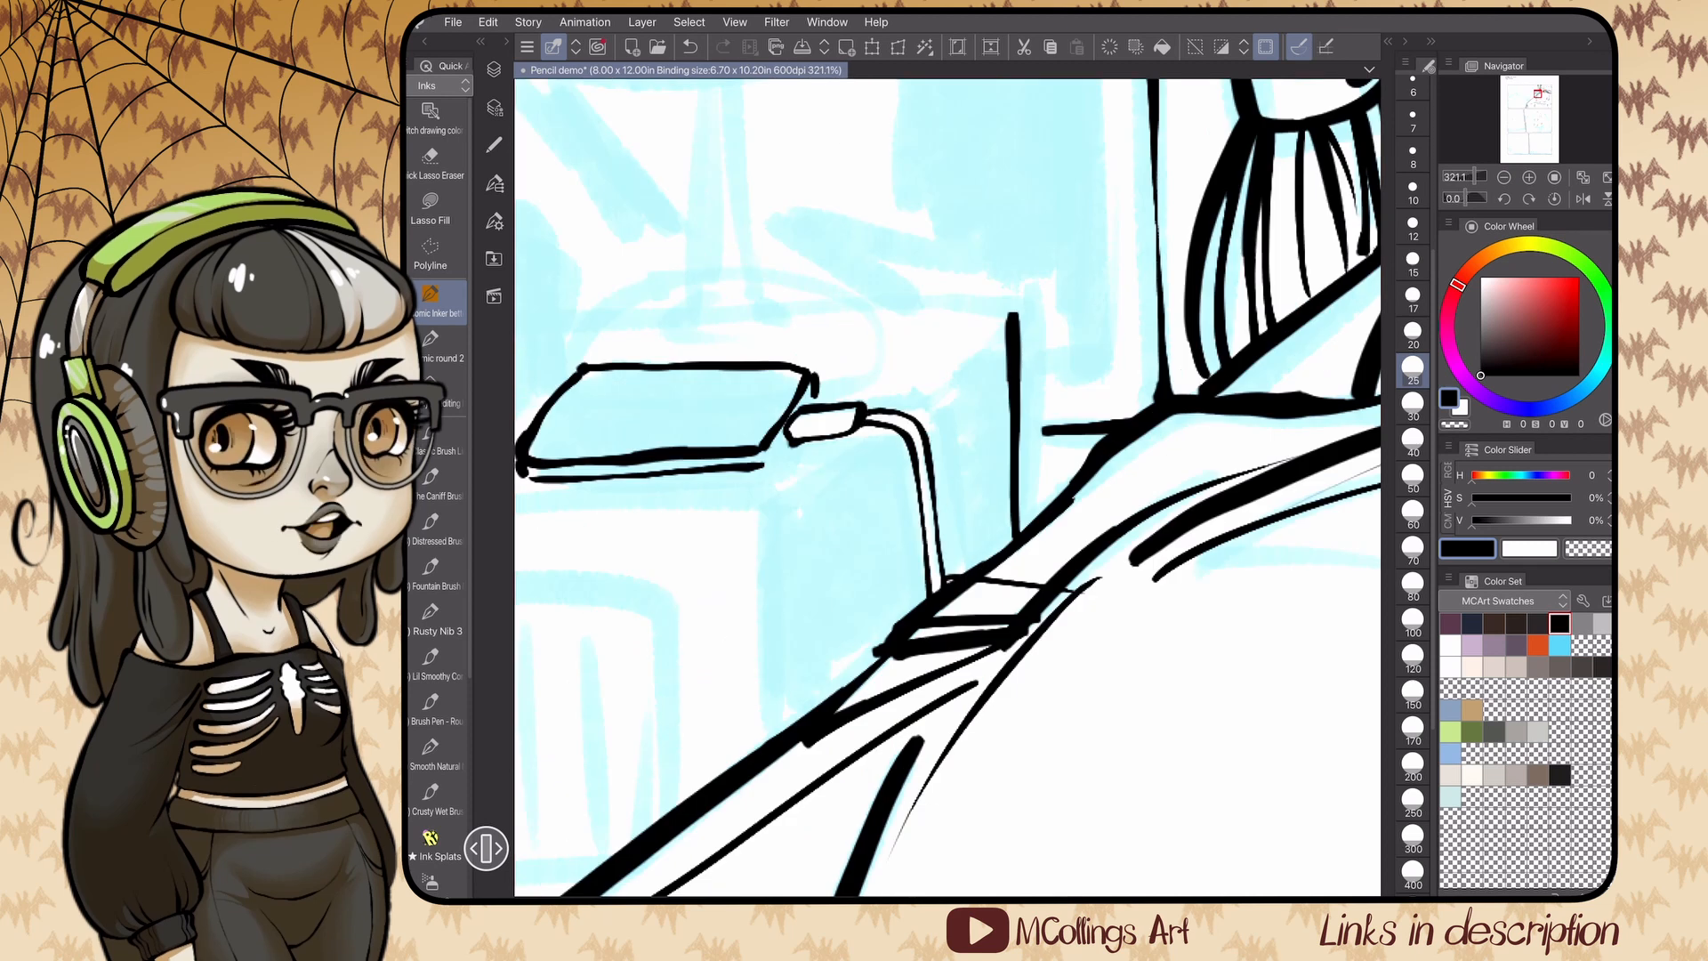
# - Outline the dark areas behind the nightstand around the charging cable, fill them black and return to the Comic Inker brush
pyautogui.scroll(-2, 947, 485)
pyautogui.moveTo(762, 468)
pyautogui.mouseDown()
pyautogui.moveTo(816, 396)
pyautogui.moveTo(829, 461)
pyautogui.moveTo(783, 566)
pyautogui.moveTo(1095, 296)
pyautogui.mouseUp()
pyautogui.scroll(-2, 947, 485)
pyautogui.scroll(3, 947, 485)
pyautogui.moveTo(913, 436); pyautogui.dragTo(939, 610)
pyautogui.click(431, 391)
pyautogui.click(966, 490)
pyautogui.click(1063, 391)
pyautogui.click(431, 346)
pyautogui.click(431, 300)
pyautogui.scroll(-5, 948, 485)
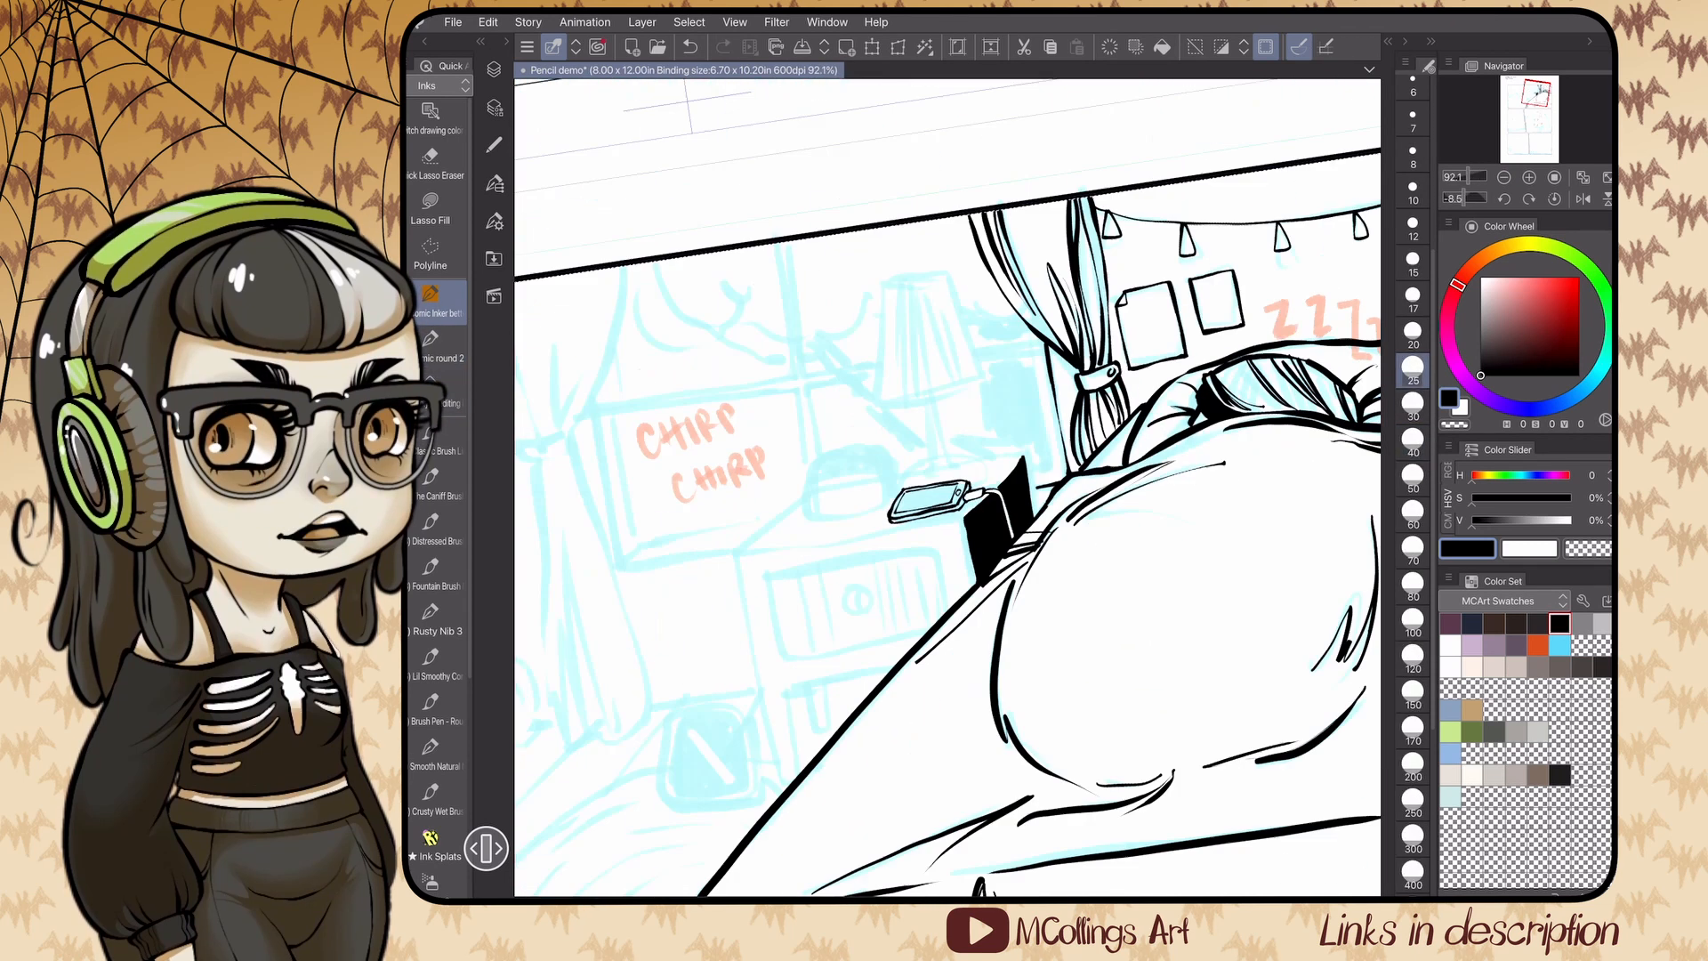
# - Add small details to the phone and clean up the lines around its charger with transparent colour
pyautogui.scroll(4, 948, 485)
pyautogui.moveTo(922, 368); pyautogui.dragTo(901, 420)
pyautogui.scroll(-3, 948, 485)
pyautogui.scroll(2, 948, 485)
pyautogui.press('c')
pyautogui.moveTo(1001, 400); pyautogui.dragTo(990, 432)
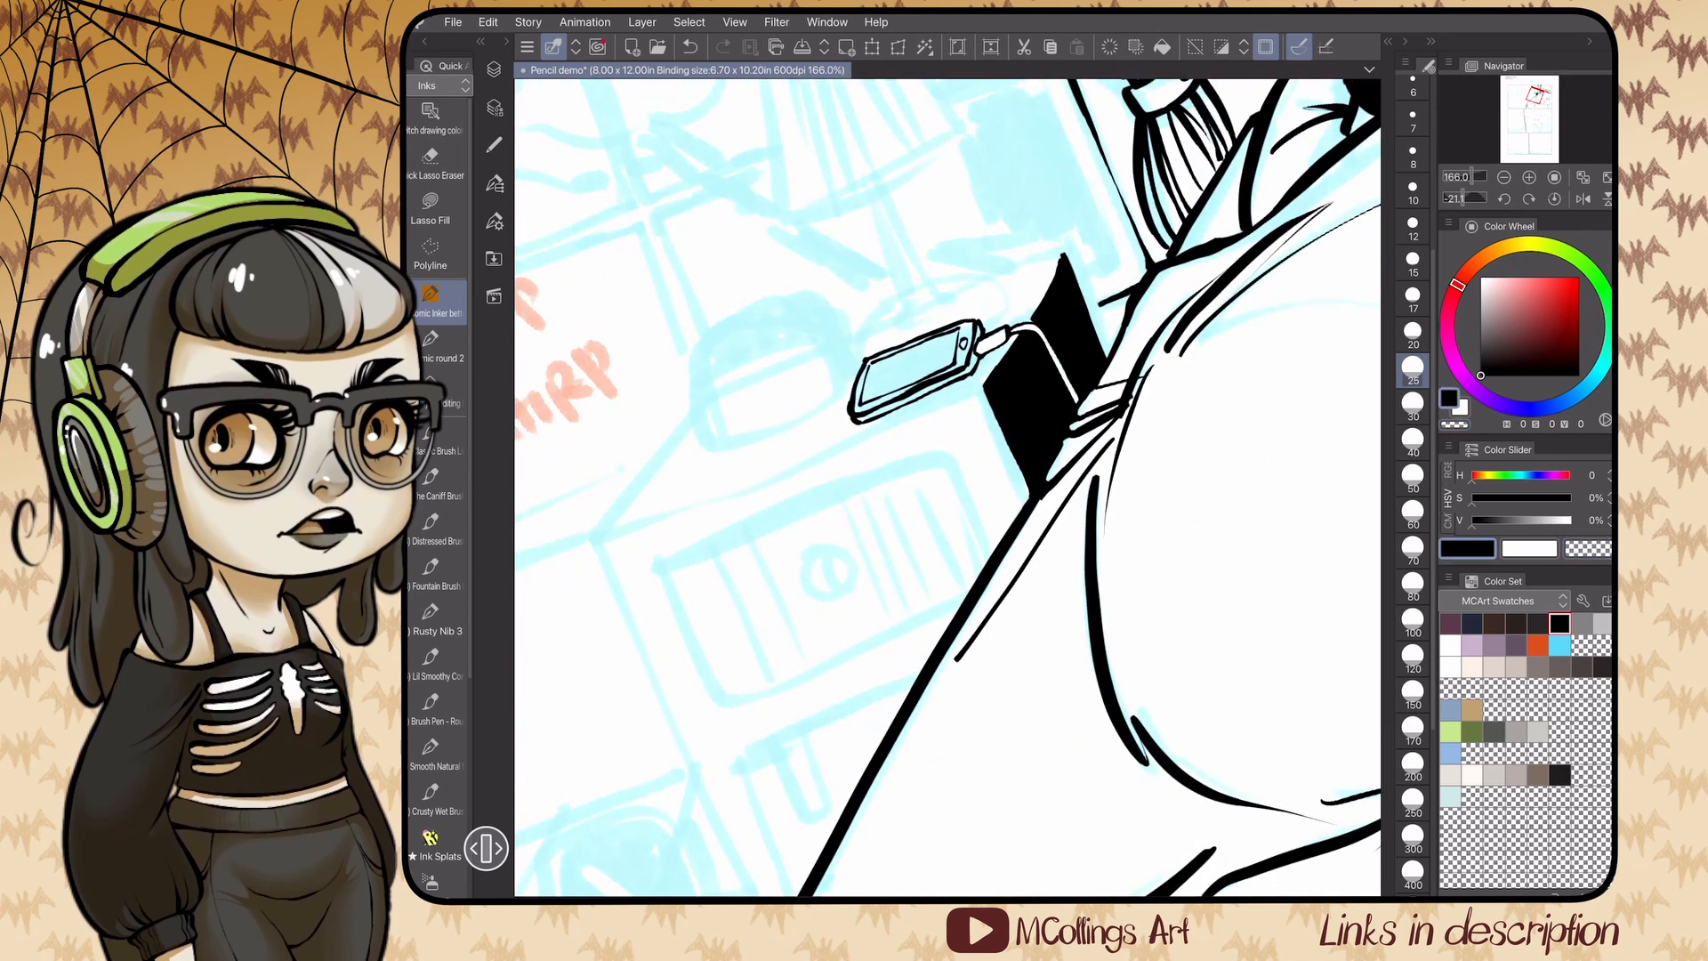
# - Ink the nightstand's top front edge, side edge and bottom edge, redoing the misplaced strokes
pyautogui.moveTo(983, 372); pyautogui.dragTo(736, 669)
pyautogui.scroll(2, 948, 484)
pyautogui.hotkey('ctrl', 'z')
pyautogui.moveTo(764, 307); pyautogui.dragTo(795, 525)
pyautogui.scroll(-2, 948, 485)
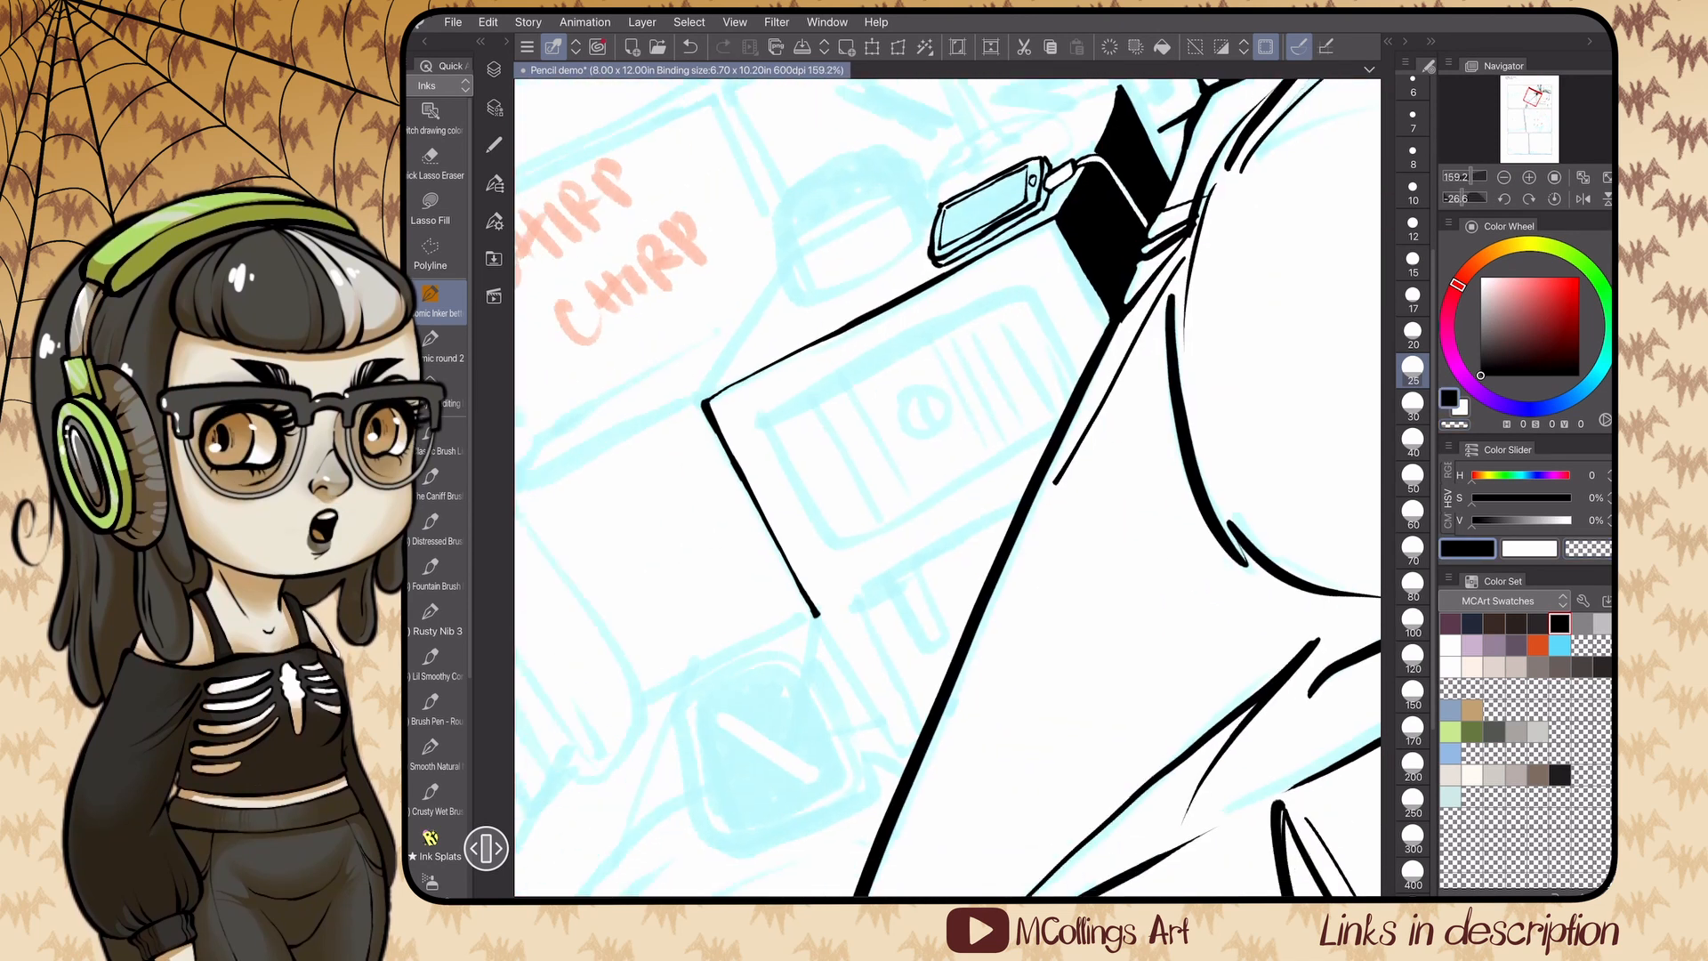
pyautogui.moveTo(816, 617); pyautogui.dragTo(1011, 520)
pyautogui.hotkey('ctrl', 'z')
pyautogui.scroll(2, 948, 485)
pyautogui.moveTo(767, 581); pyautogui.dragTo(1001, 569)
# - Ink the rounded inset panel of the nightstand's drawer and its circular knob
pyautogui.scroll(1, 947, 485)
pyautogui.moveTo(741, 372)
pyautogui.mouseDown()
pyautogui.moveTo(747, 583)
pyautogui.moveTo(1045, 436)
pyautogui.mouseUp()
pyautogui.scroll(-2, 947, 485)
pyautogui.moveTo(830, 665); pyautogui.dragTo(874, 646)
pyautogui.moveTo(897, 500); pyautogui.dragTo(902, 500)
pyautogui.scroll(-1, 947, 485)
pyautogui.scroll(2, 948, 485)
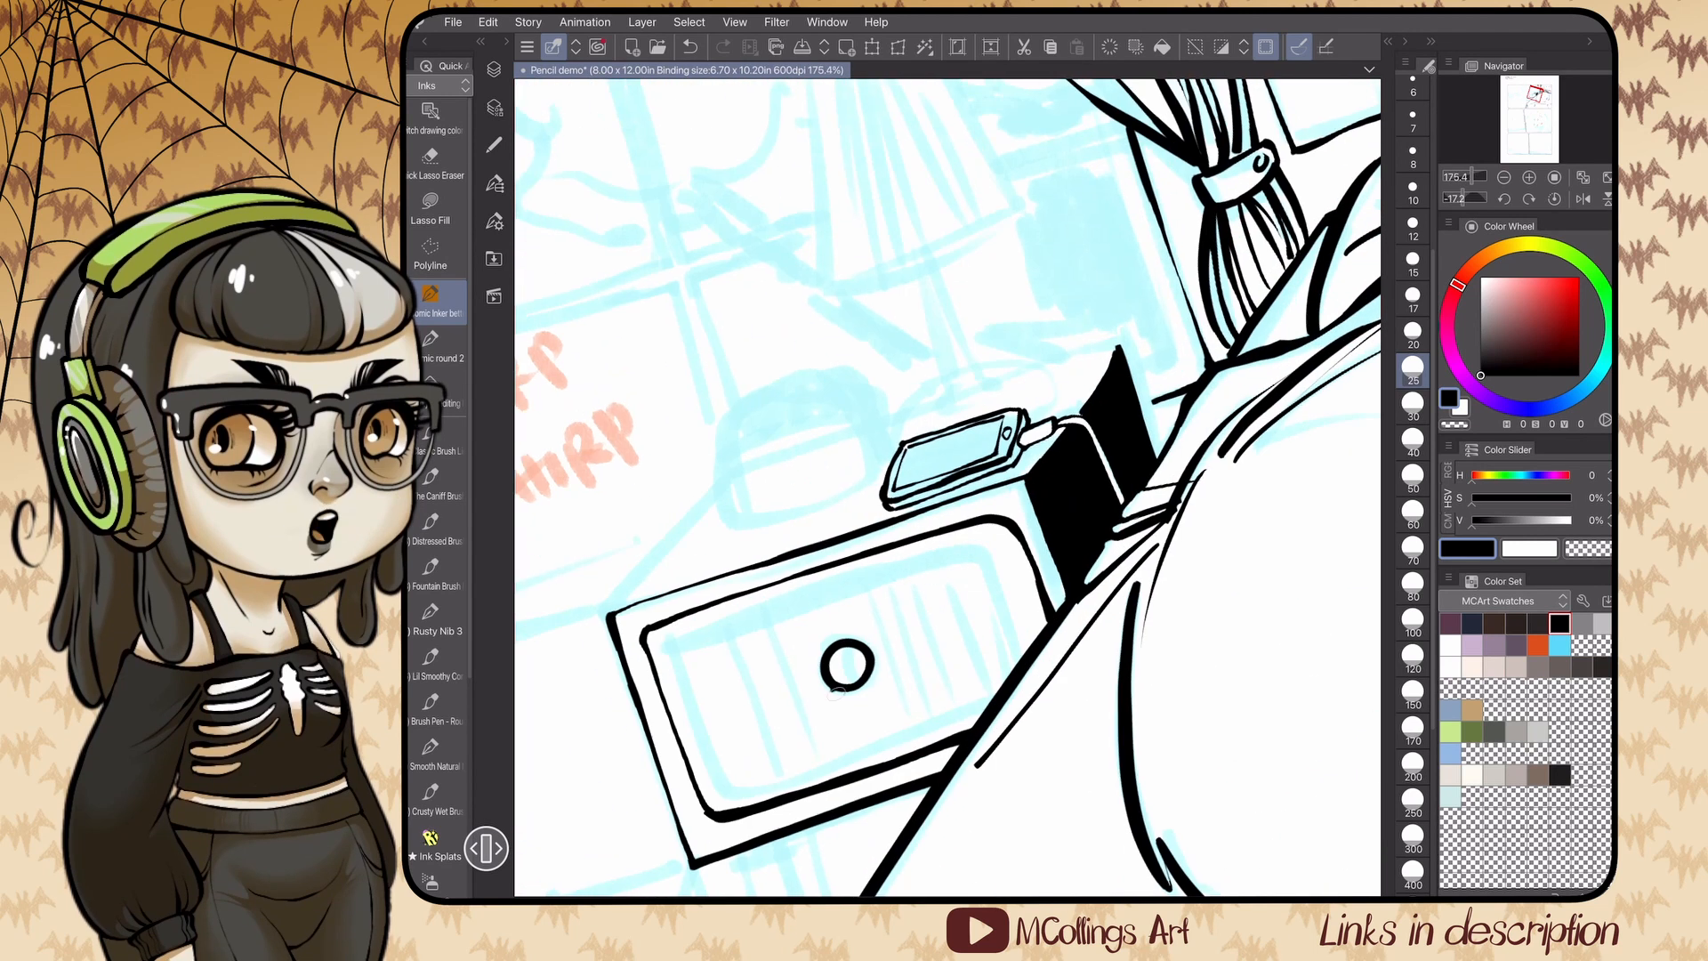
# - Ink the rounded alarm clock on the nightstand with its side shading and top button, redoing a misplaced outline stroke
pyautogui.moveTo(710, 497); pyautogui.dragTo(715, 492)
pyautogui.moveTo(721, 464); pyautogui.dragTo(730, 523)
pyautogui.moveTo(721, 467)
pyautogui.mouseDown()
pyautogui.moveTo(869, 443)
pyautogui.moveTo(729, 523)
pyautogui.moveTo(869, 483)
pyautogui.mouseUp()
pyautogui.hotkey('ctrl', 'z')
pyautogui.moveTo(727, 457); pyautogui.dragTo(879, 474)
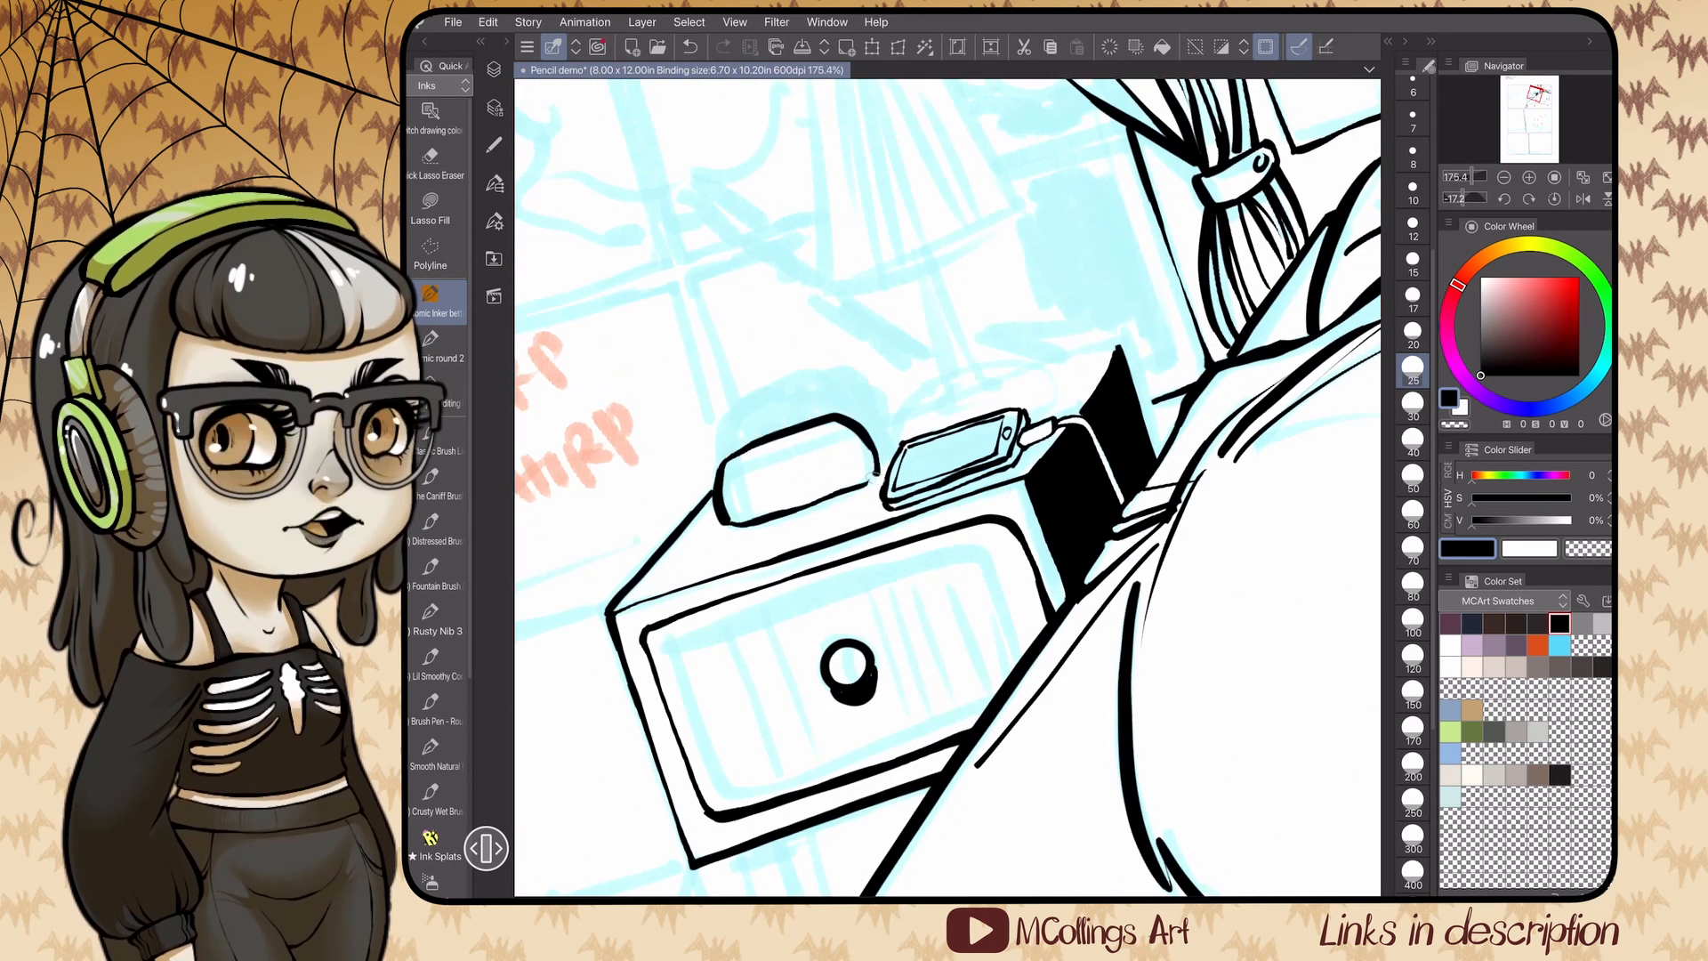
pyautogui.scroll(2, 800, 401)
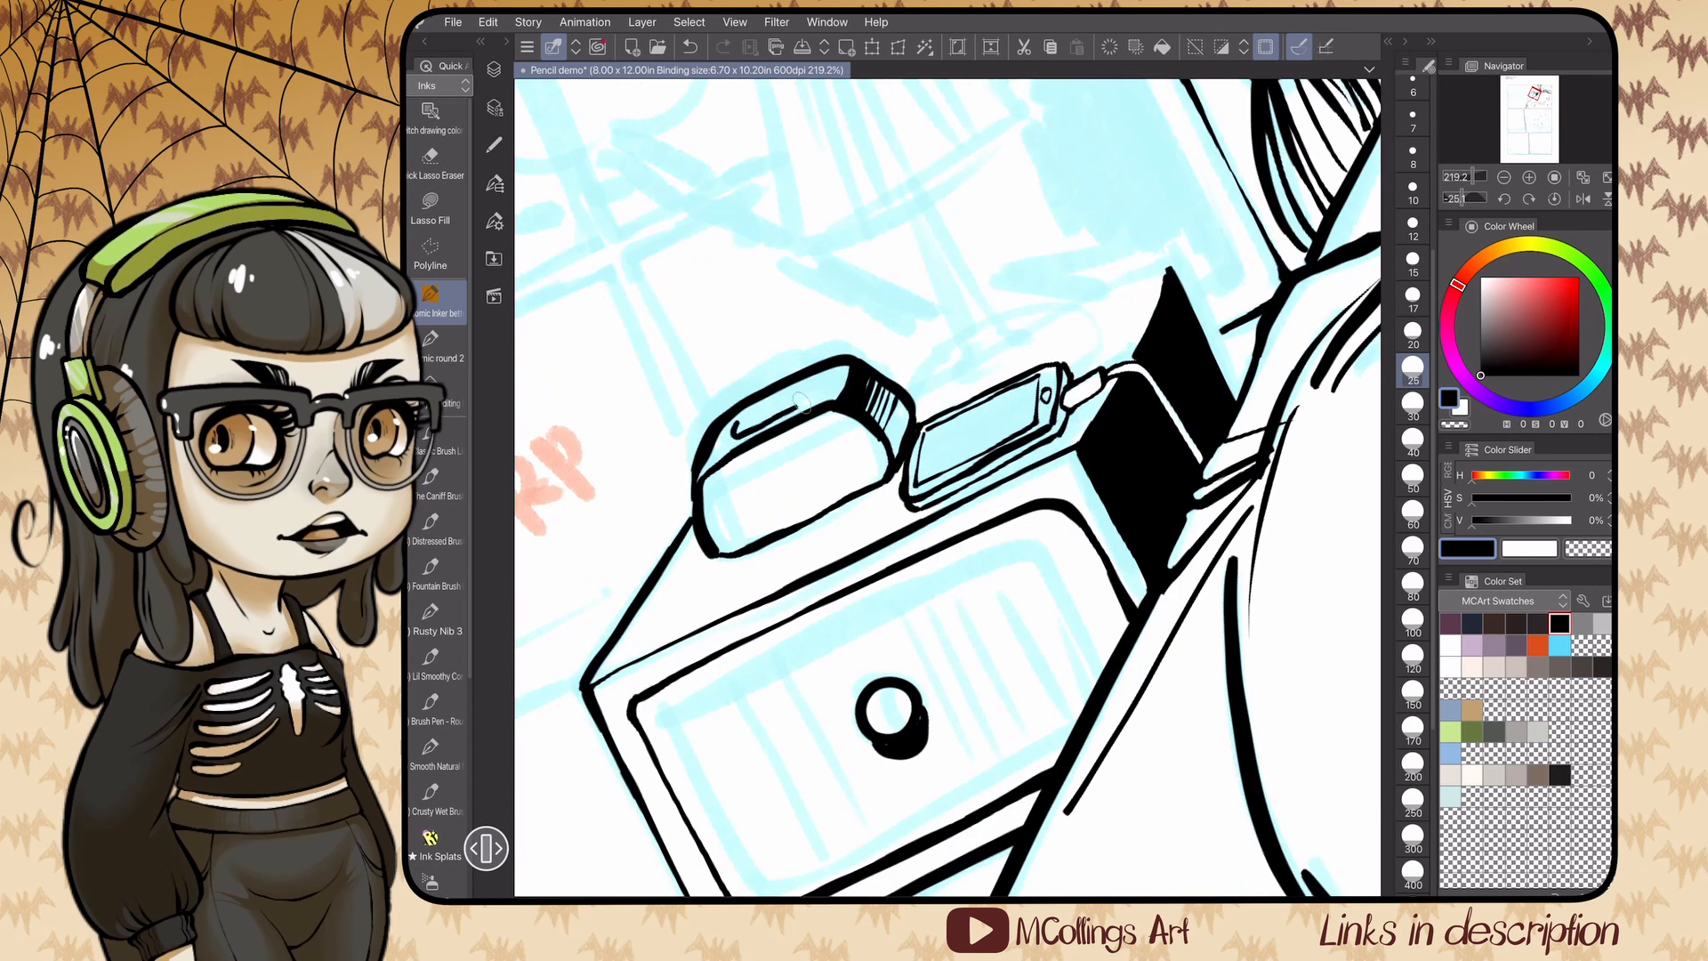
pyautogui.scroll(-1, 947, 487)
pyautogui.moveTo(725, 335); pyautogui.dragTo(827, 366)
# - Ink the lamp's tapered stem and its round base behind the phone
pyautogui.scroll(-1, 947, 486)
pyautogui.moveTo(770, 310)
pyautogui.mouseDown()
pyautogui.moveTo(890, 329)
pyautogui.moveTo(891, 473)
pyautogui.mouseUp()
pyautogui.scroll(1, 947, 486)
pyautogui.moveTo(898, 323); pyautogui.dragTo(928, 464)
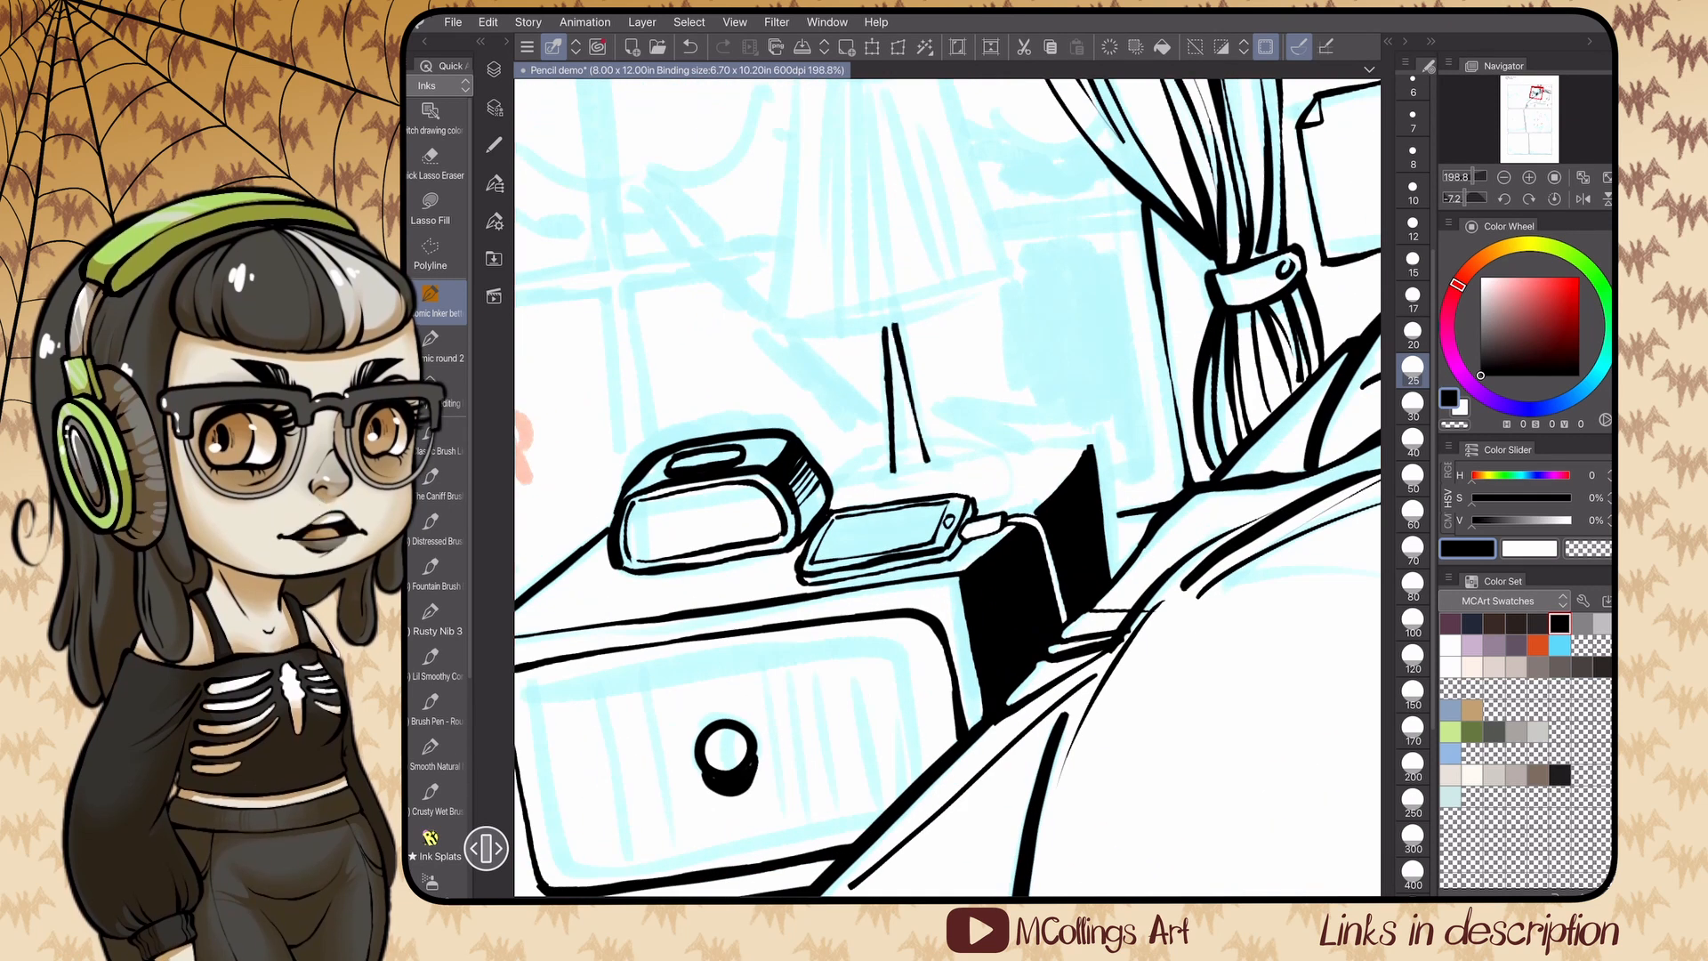
pyautogui.moveTo(870, 533)
pyautogui.mouseDown()
pyautogui.moveTo(859, 569)
pyautogui.moveTo(953, 484)
pyautogui.mouseUp()
pyautogui.scroll(2, 947, 487)
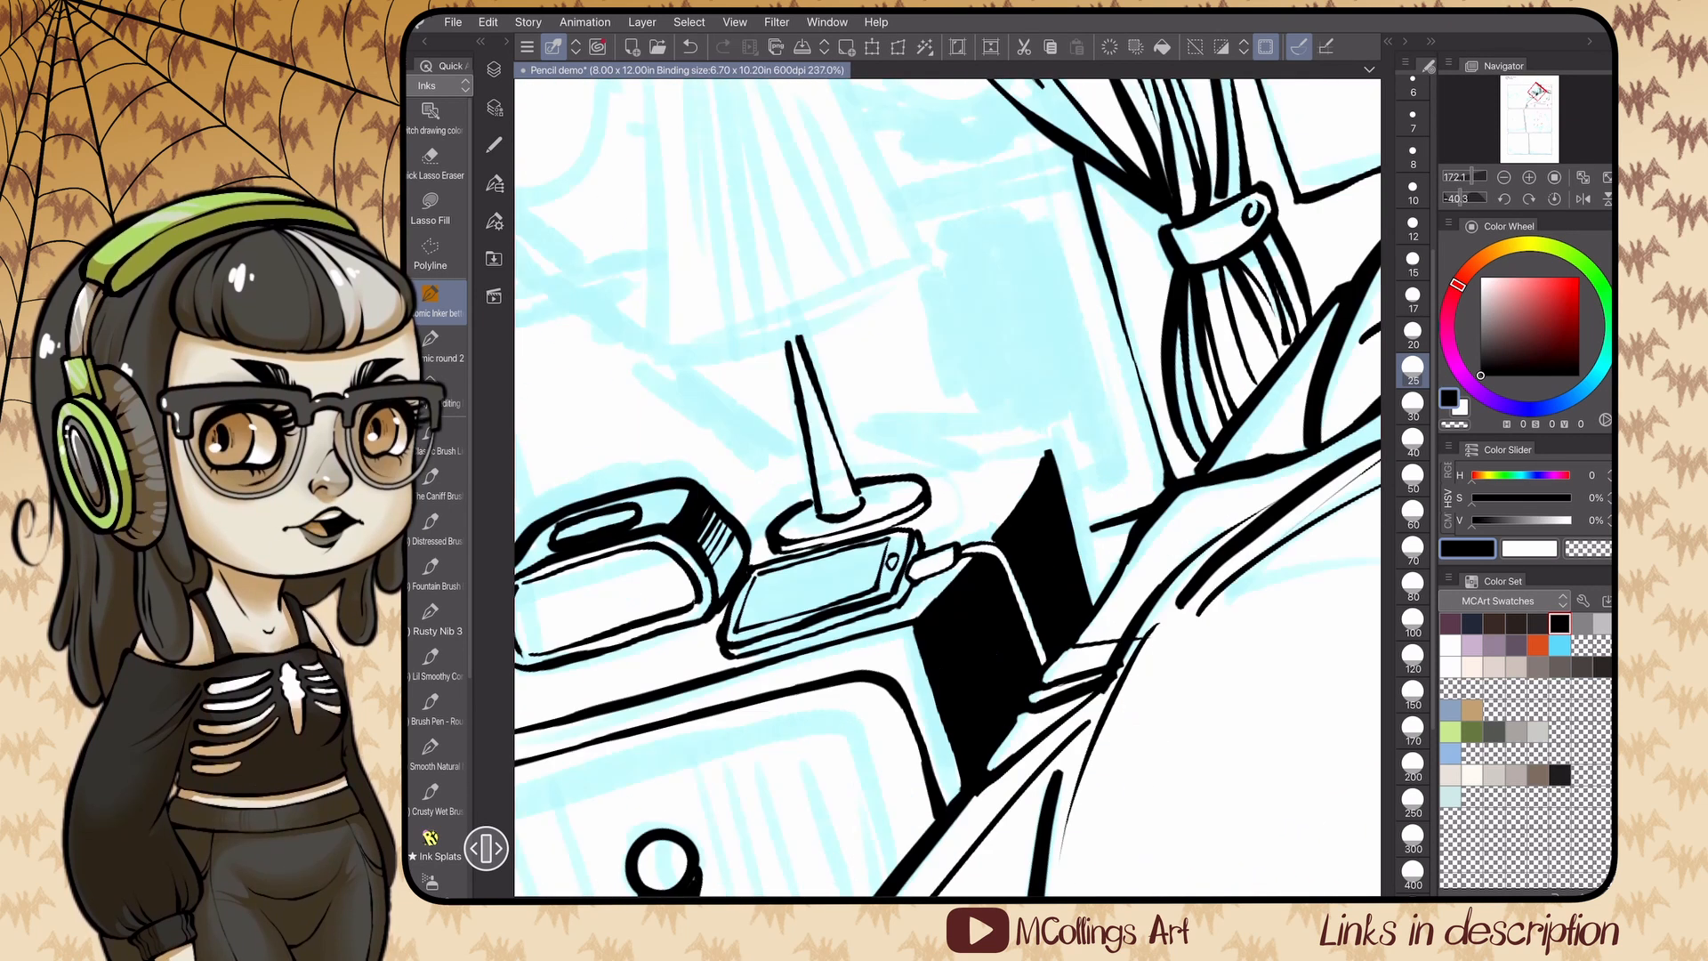
# - Ink the lampshade with its pleat lines and the back edge of the nightstand's top
pyautogui.scroll(-3, 948, 486)
pyautogui.moveTo(769, 485); pyautogui.dragTo(827, 479)
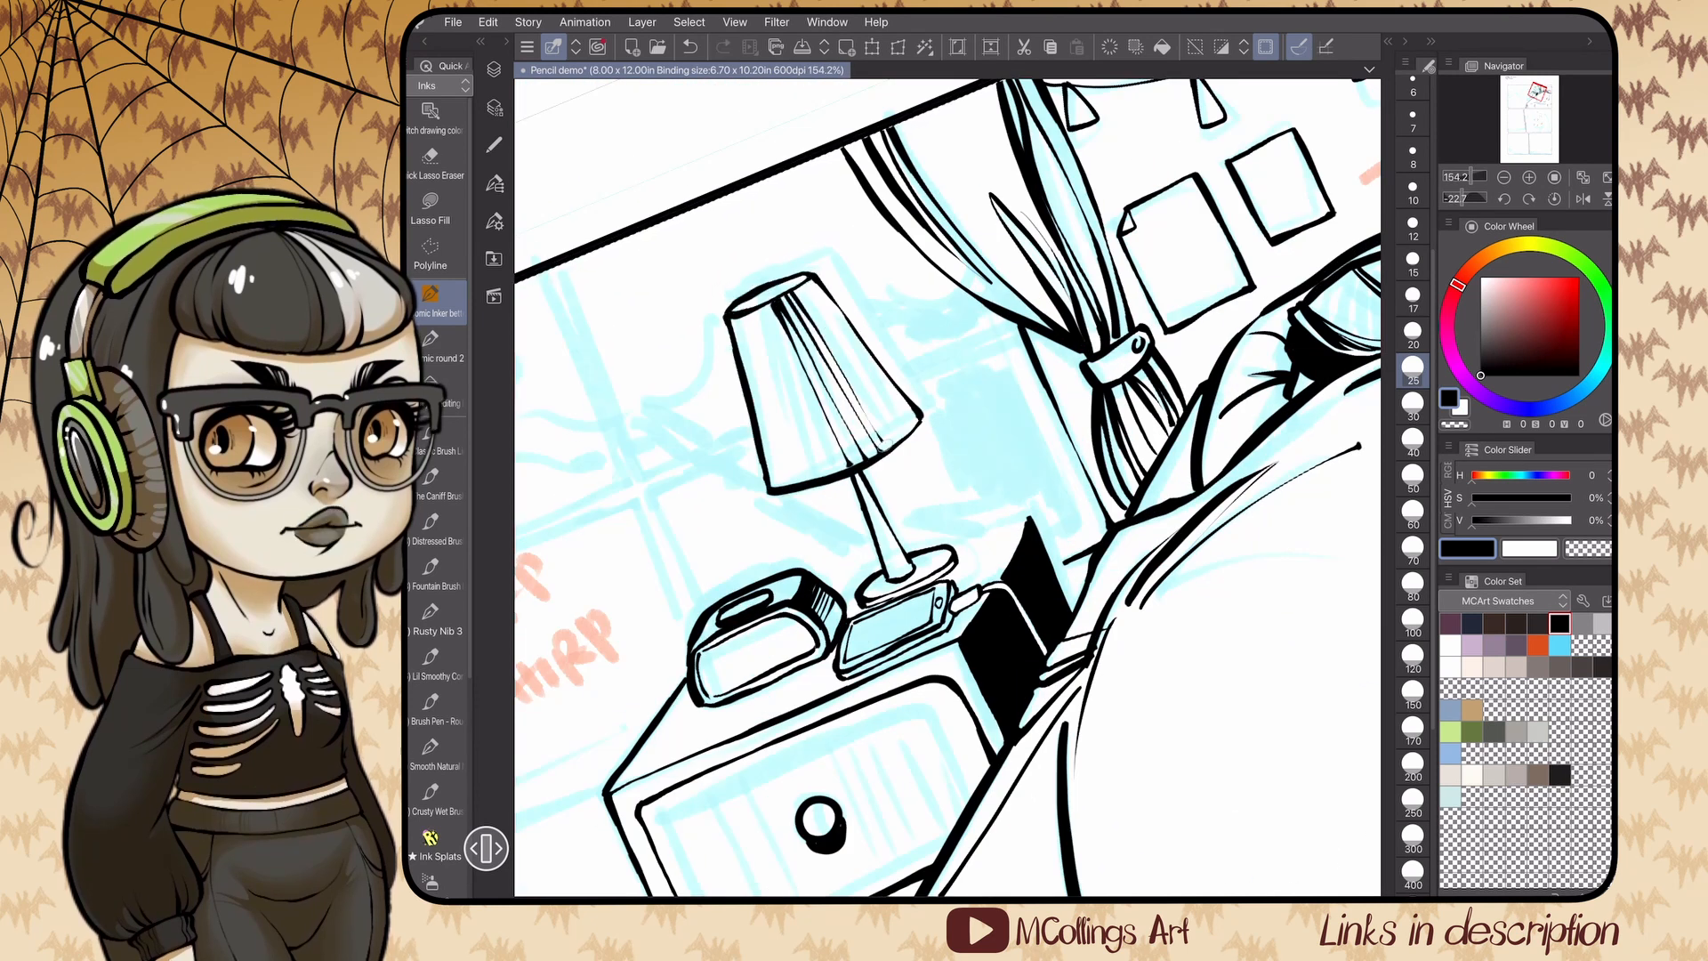
pyautogui.moveTo(758, 311); pyautogui.dragTo(814, 478)
pyautogui.moveTo(766, 308); pyautogui.dragTo(788, 369)
pyautogui.scroll(-3, 948, 486)
pyautogui.scroll(2, 948, 486)
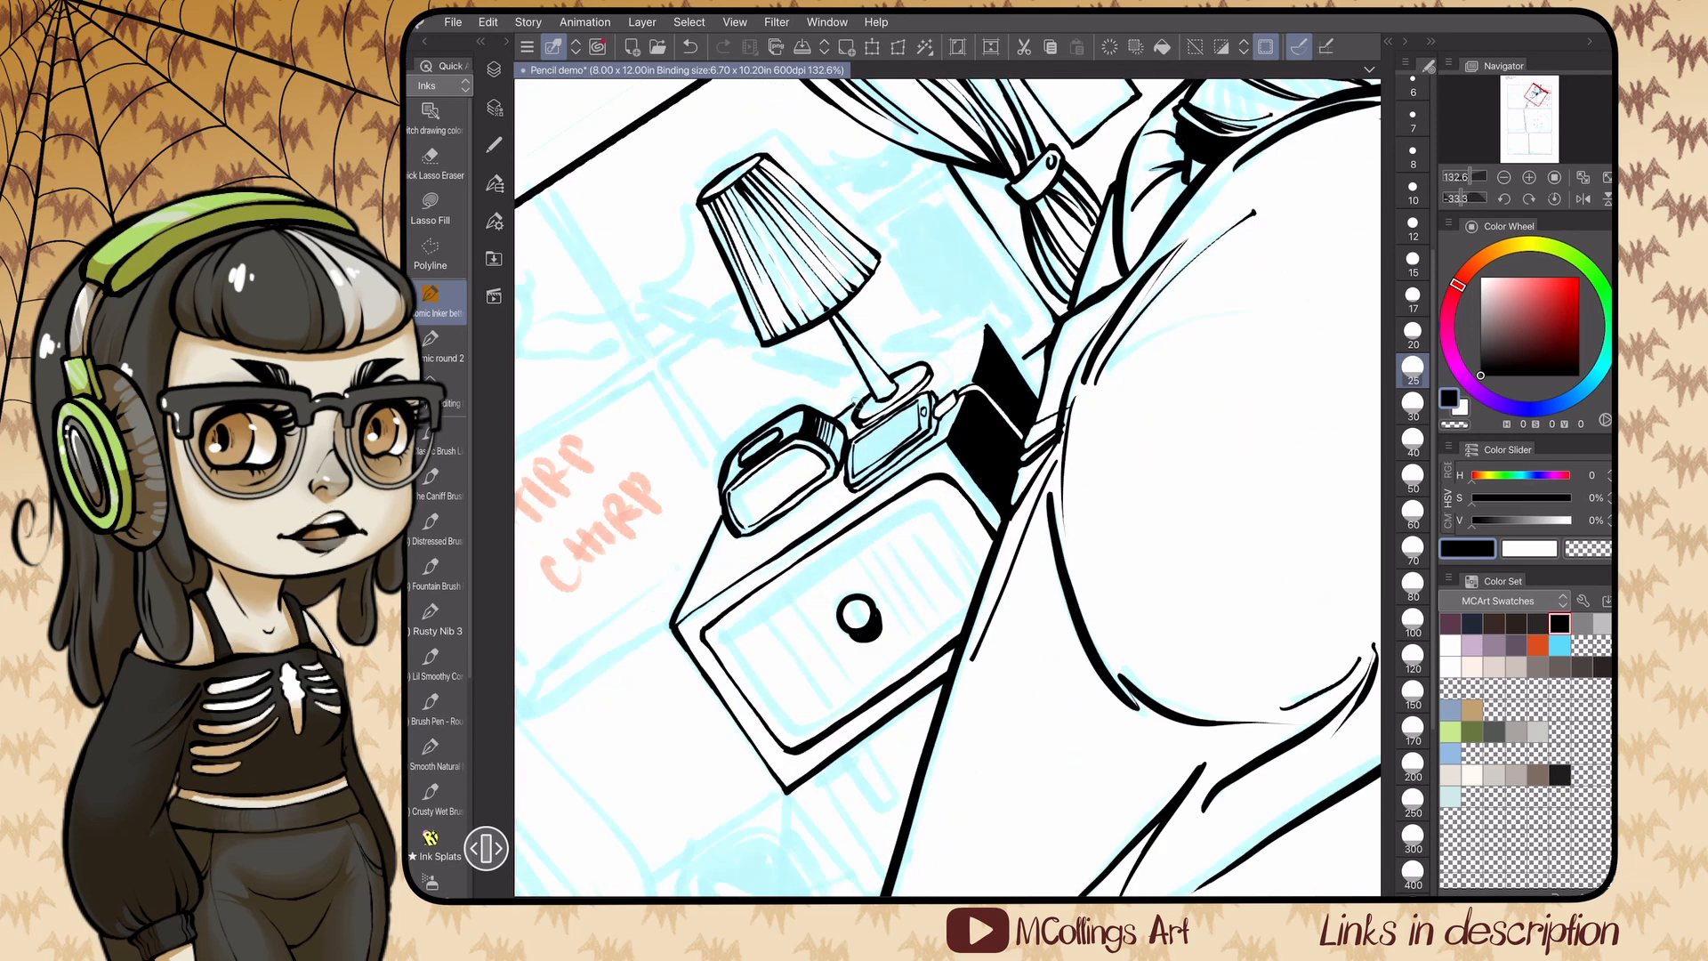
pyautogui.hotkey('ctrl', 'z')
pyautogui.moveTo(915, 364); pyautogui.dragTo(986, 316)
# - Ink the nightstand's front and rear legs below the drawer, up to the edge of the bed
pyautogui.scroll(-2, 948, 487)
pyautogui.scroll(-3, 947, 487)
pyautogui.scroll(5, 947, 486)
pyautogui.moveTo(664, 294); pyautogui.dragTo(700, 495)
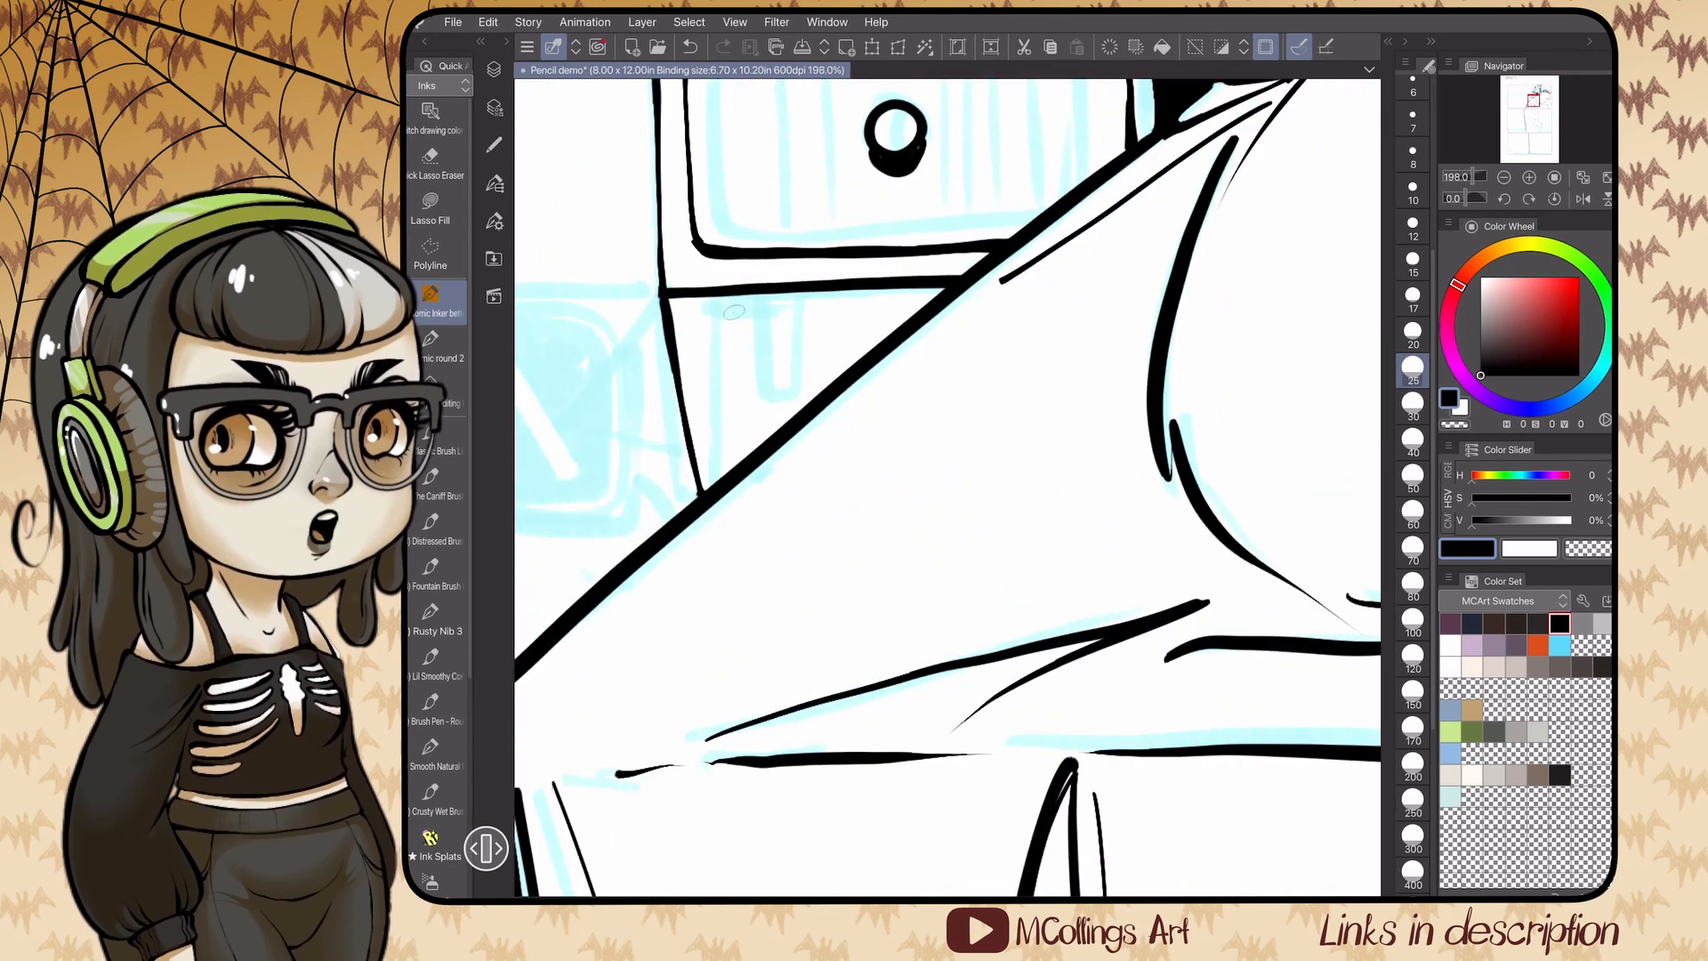
pyautogui.moveTo(732, 298); pyautogui.dragTo(729, 475)
pyautogui.moveTo(757, 298); pyautogui.dragTo(777, 408)
pyautogui.moveTo(806, 297); pyautogui.dragTo(787, 401)
pyautogui.scroll(-2, 947, 487)
pyautogui.scroll(-3, 884, 347)
pyautogui.scroll(5, 885, 347)
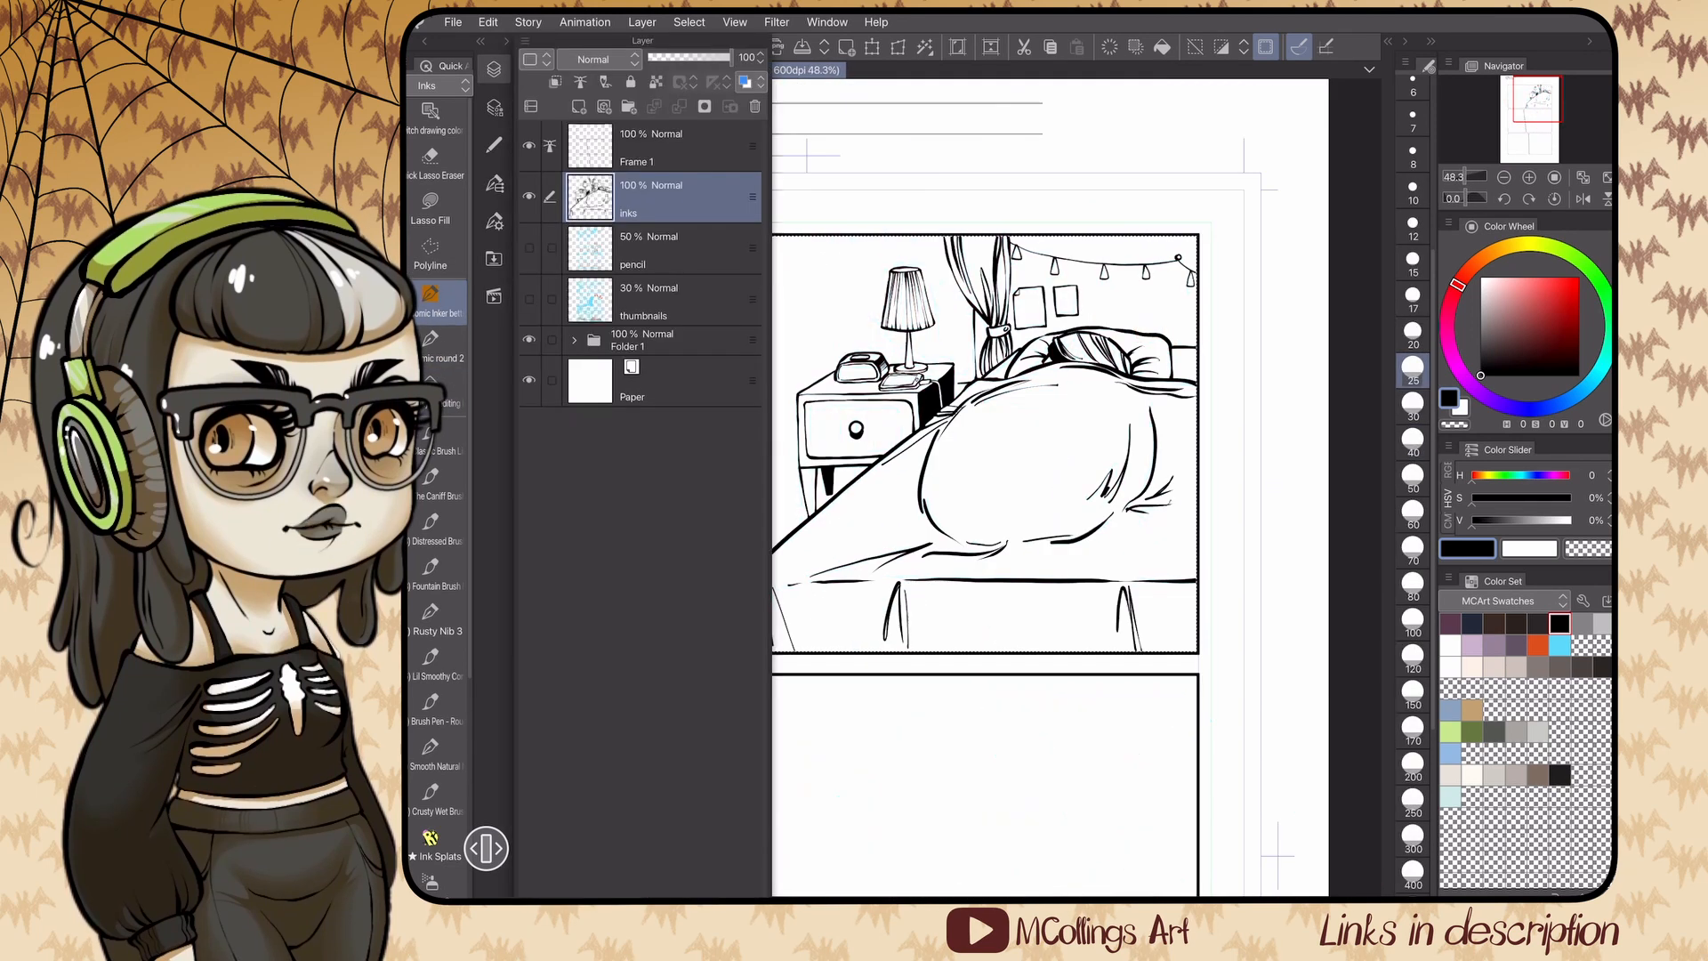
# - Ink the right side of the window frame and the crossbar behind the lamp
pyautogui.moveTo(882, 347); pyautogui.dragTo(892, 561)
pyautogui.scroll(-2, 947, 487)
pyautogui.scroll(2, 947, 487)
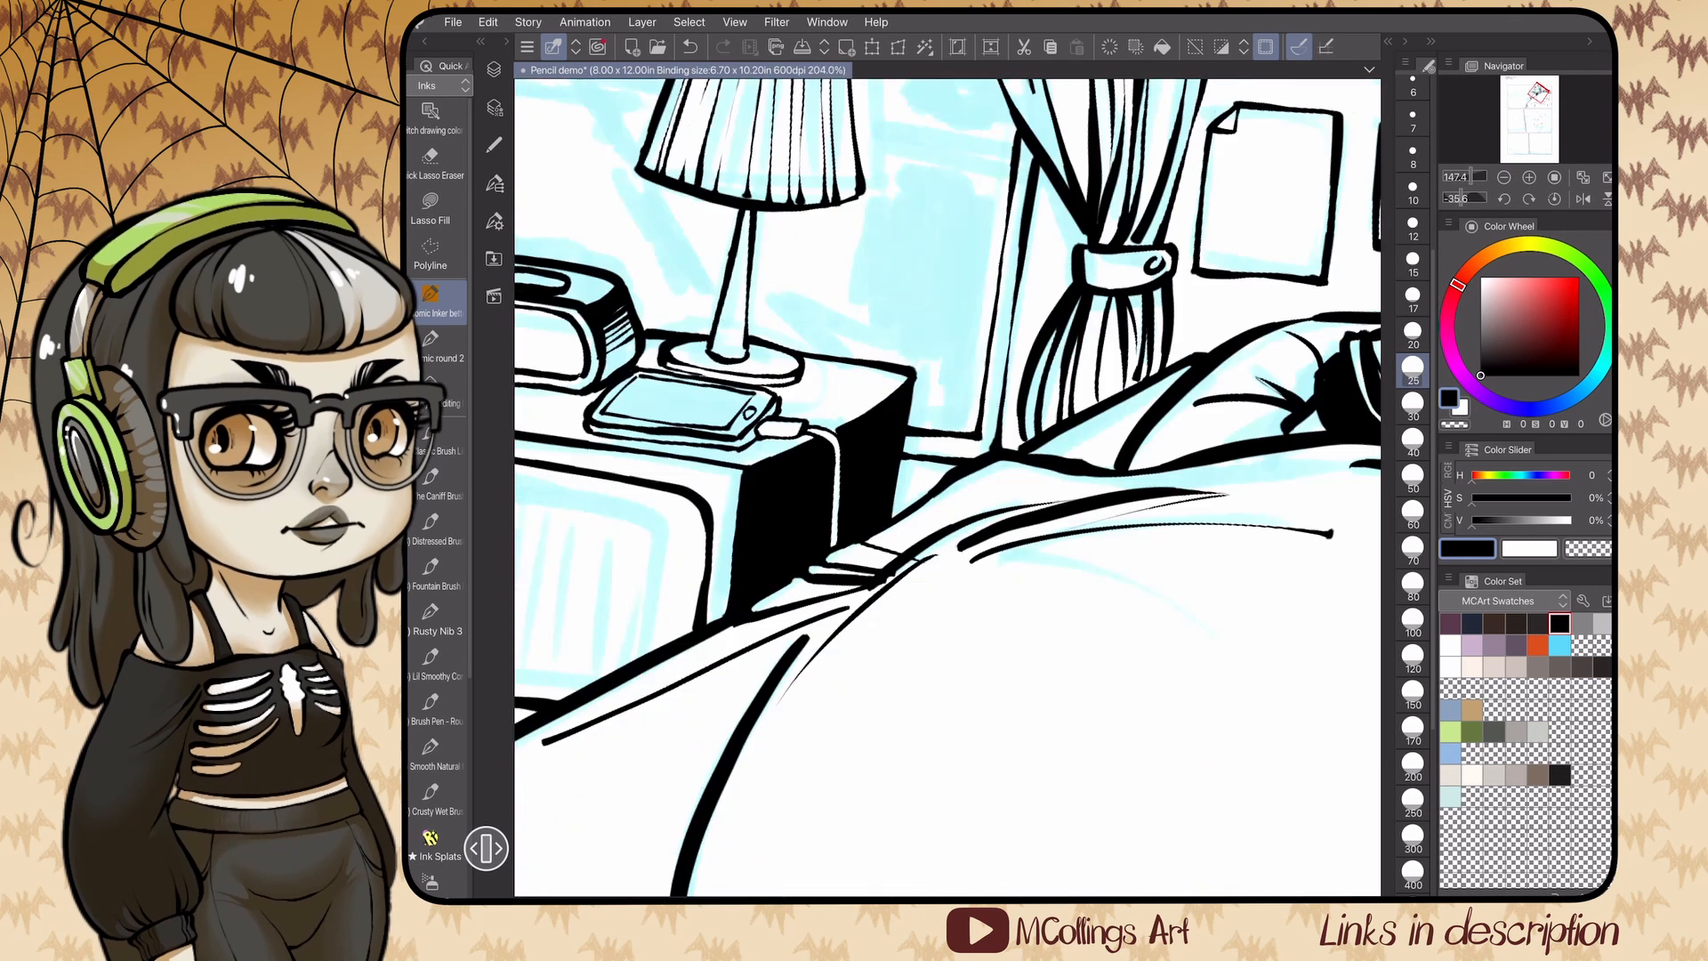
pyautogui.scroll(-3, 948, 487)
pyautogui.scroll(2, 948, 486)
pyautogui.moveTo(919, 225); pyautogui.dragTo(919, 325)
pyautogui.moveTo(934, 225); pyautogui.dragTo(926, 466)
# - Ink the window's vertical centre bar above and below the crossbar
pyautogui.scroll(-1, 948, 486)
pyautogui.moveTo(941, 369); pyautogui.dragTo(916, 728)
pyautogui.scroll(-3, 948, 487)
pyautogui.scroll(4, 947, 487)
pyautogui.moveTo(939, 495); pyautogui.dragTo(940, 728)
pyautogui.moveTo(914, 469); pyautogui.dragTo(913, 340)
pyautogui.moveTo(936, 467); pyautogui.dragTo(936, 314)
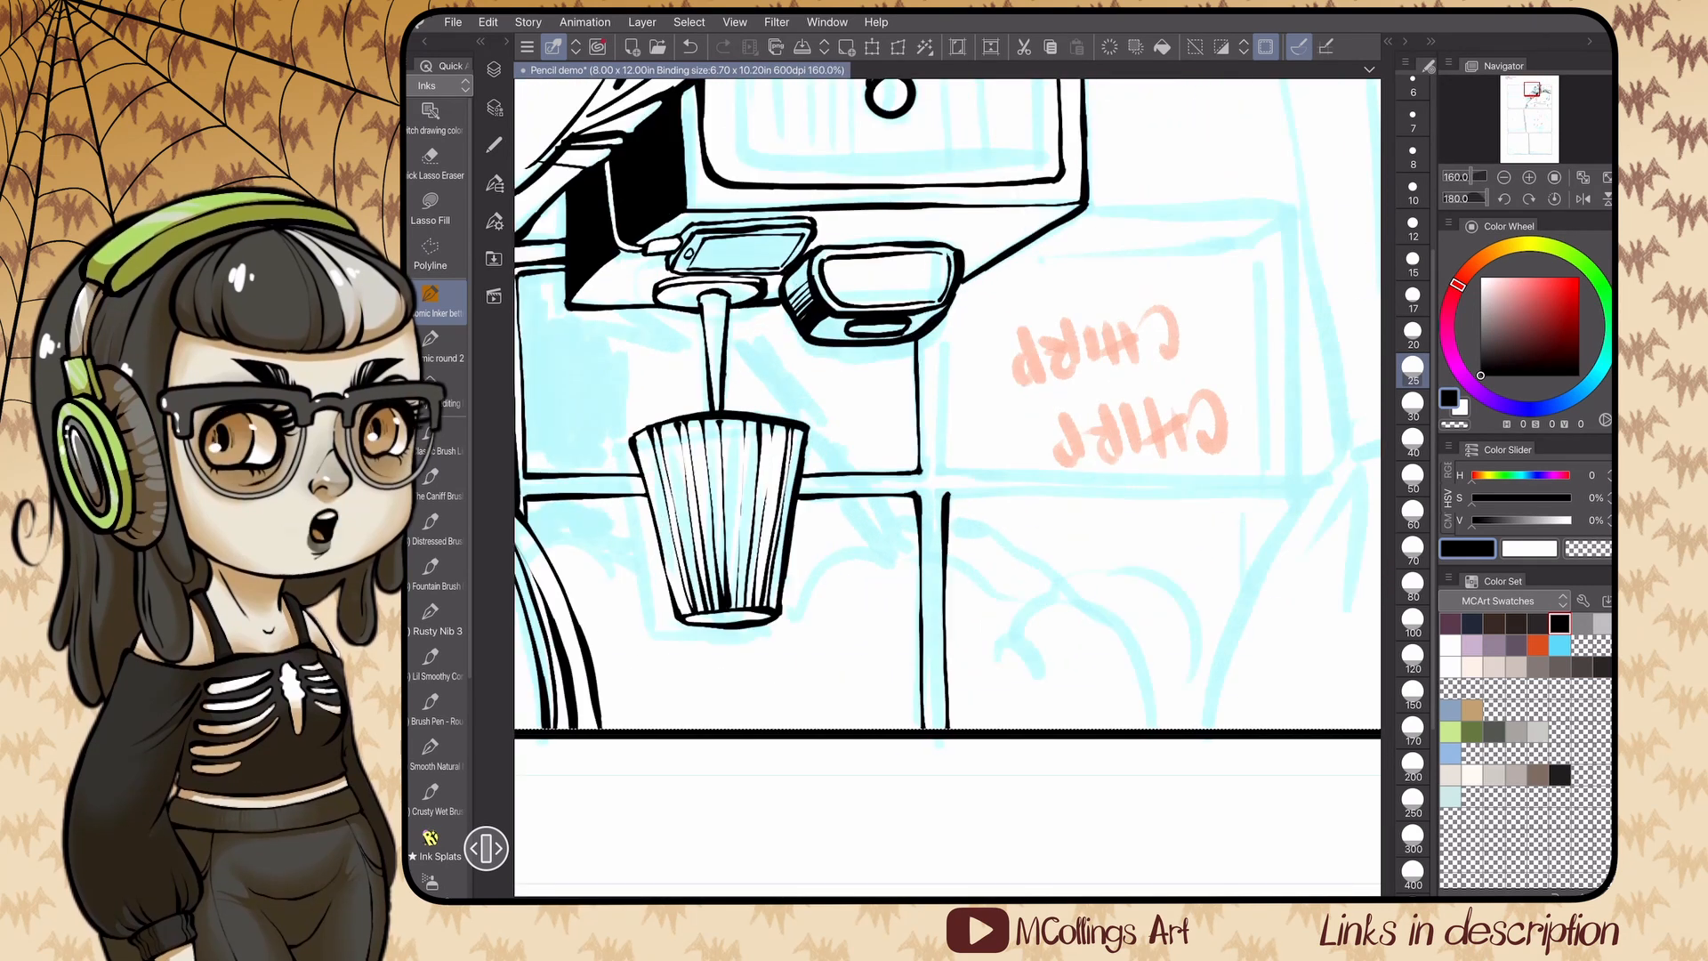
# - Extend the window's crossbar past the centre bar to the far frame and ink the joint where the bars meet
pyautogui.scroll(-2, 948, 486)
pyautogui.scroll(2, 947, 487)
pyautogui.moveTo(898, 237); pyautogui.dragTo(895, 570)
pyautogui.scroll(-3, 947, 487)
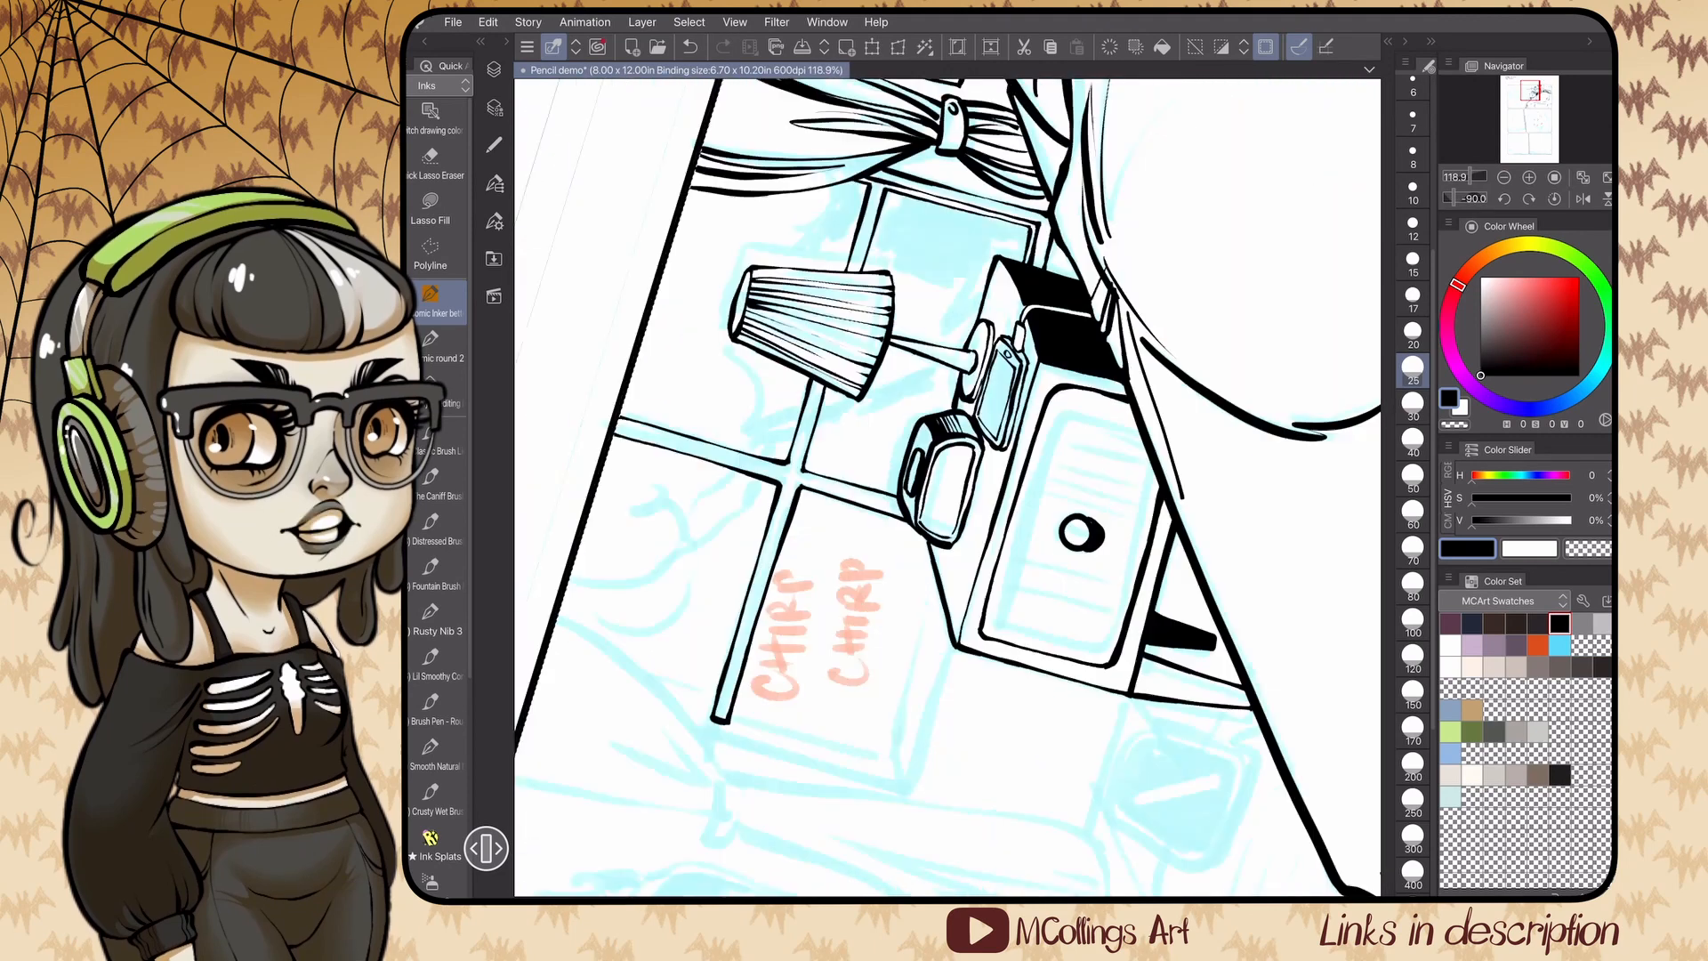
pyautogui.scroll(3, 947, 487)
pyautogui.moveTo(991, 322); pyautogui.dragTo(1013, 344)
pyautogui.moveTo(995, 346); pyautogui.dragTo(1020, 325)
# - Ink the left side and bottom edge of the window frame, redoing the misplaced side stroke
pyautogui.hscroll(-3, 947, 487)
pyautogui.moveTo(899, 259); pyautogui.dragTo(896, 322)
pyautogui.moveTo(898, 347); pyautogui.dragTo(908, 568)
pyautogui.hotkey('ctrl', 'z')
pyautogui.moveTo(875, 299); pyautogui.dragTo(889, 591)
pyautogui.scroll(3, 1000, 670)
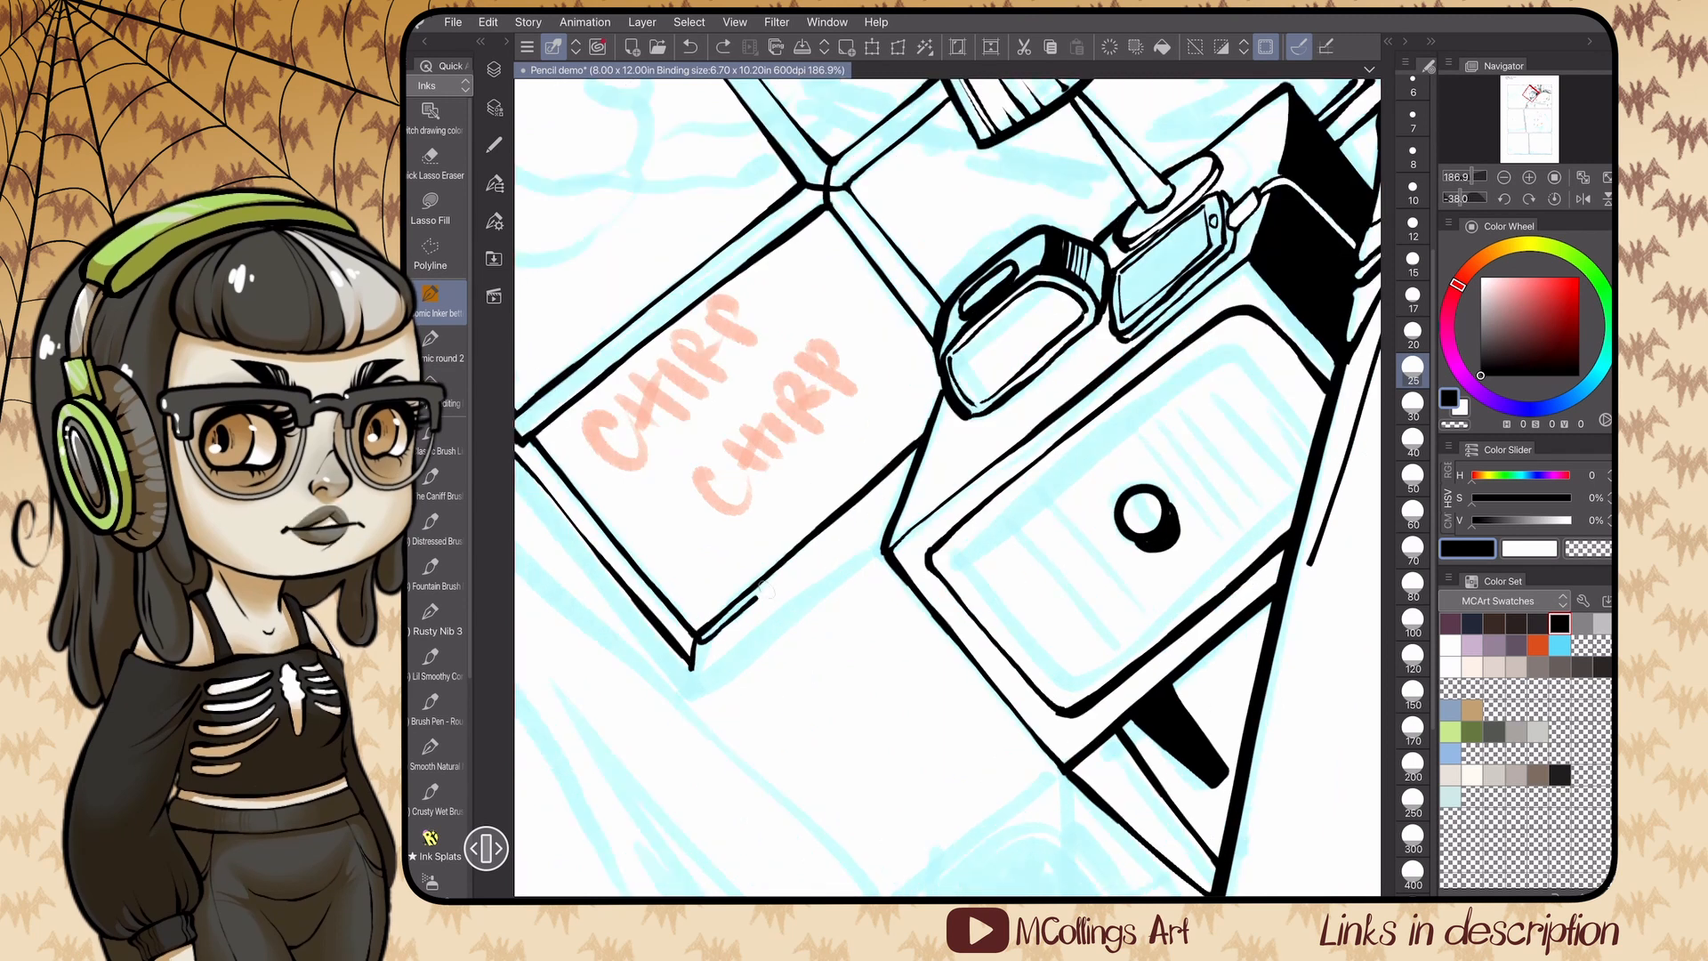
pyautogui.moveTo(716, 662); pyautogui.dragTo(895, 514)
# - Undo the last three window frame strokes and re-ink the sill and outer left frame edge
pyautogui.scroll(-5, 948, 486)
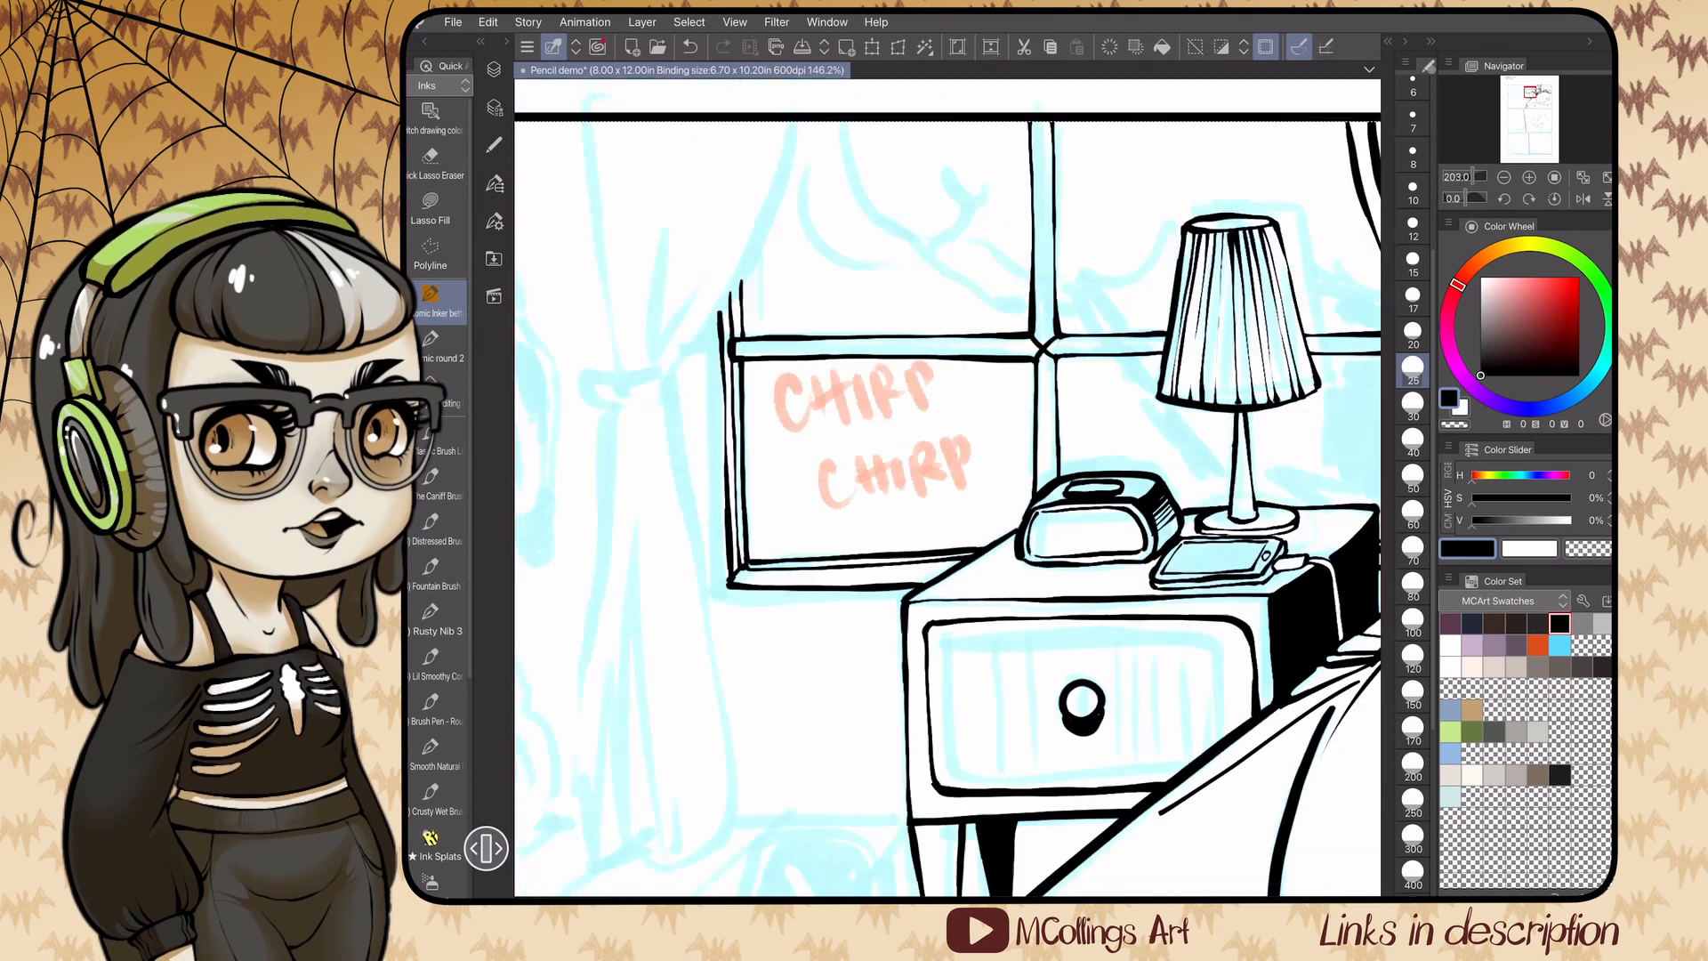
pyautogui.hotkey('ctrl', 'z')
pyautogui.hotkey('ctrl', 'z')
pyautogui.hotkey('ctrl', 'z')
pyautogui.scroll(5, 947, 487)
pyautogui.scroll(-4, 948, 486)
pyautogui.moveTo(678, 587)
pyautogui.mouseDown()
pyautogui.moveTo(818, 481)
pyautogui.moveTo(806, 514)
pyautogui.mouseUp()
pyautogui.scroll(1, 947, 487)
pyautogui.moveTo(687, 657); pyautogui.dragTo(812, 559)
pyautogui.scroll(3, 947, 486)
pyautogui.moveTo(647, 207)
pyautogui.mouseDown()
pyautogui.moveTo(605, 454)
pyautogui.moveTo(587, 454)
pyautogui.mouseUp()
pyautogui.scroll(-4, 947, 487)
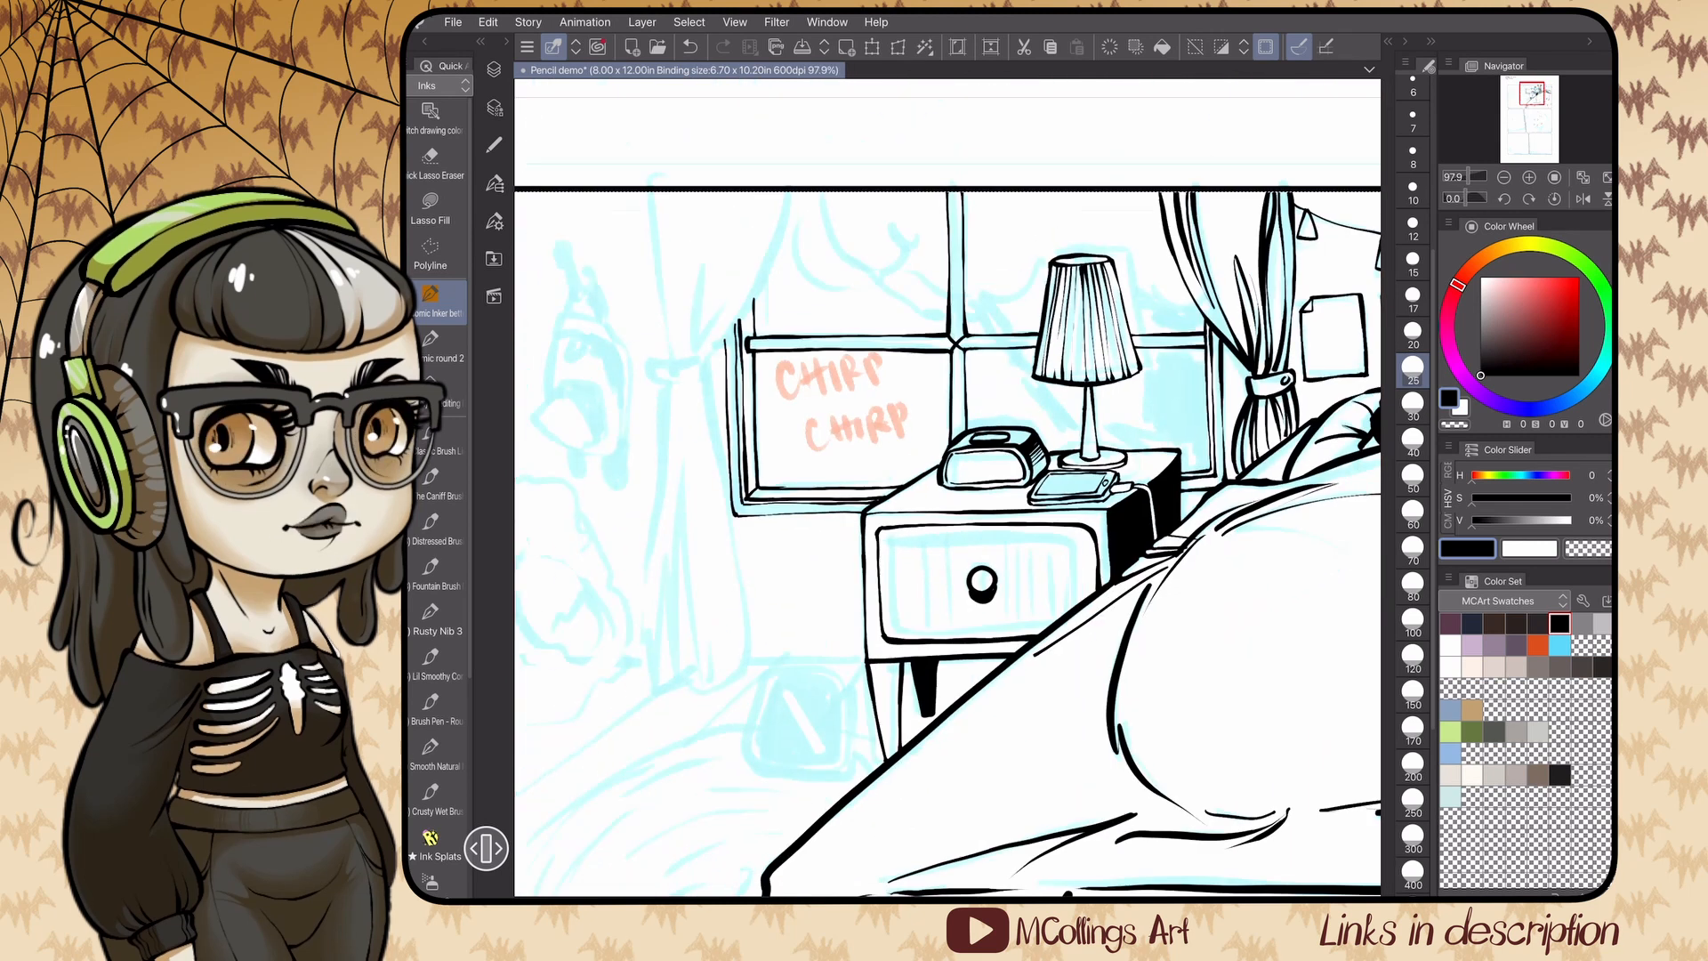
# - Ink the upper part of the left curtain with its inner edge, tieback and gathered folds
pyautogui.moveTo(878, 273)
pyautogui.mouseDown()
pyautogui.moveTo(827, 455)
pyautogui.moveTo(784, 461)
pyautogui.mouseUp()
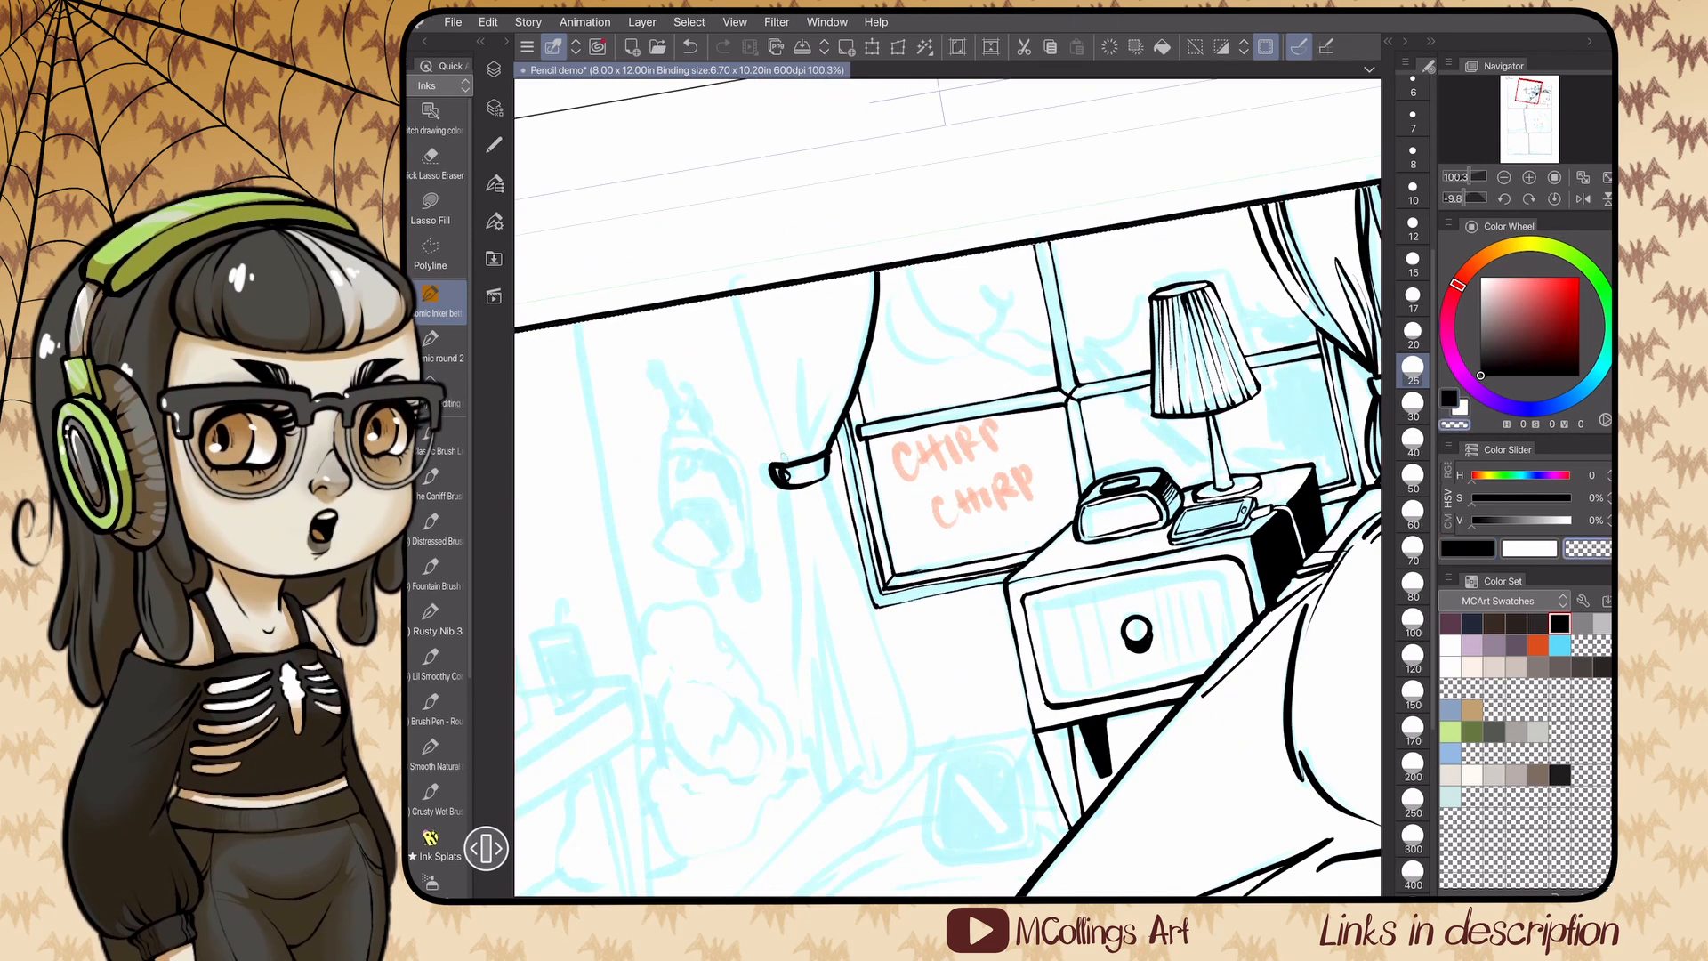
pyautogui.moveTo(746, 299); pyautogui.dragTo(787, 458)
pyautogui.moveTo(829, 285); pyautogui.dragTo(819, 452)
pyautogui.moveTo(773, 294); pyautogui.dragTo(802, 452)
pyautogui.moveTo(736, 303); pyautogui.dragTo(765, 408)
pyautogui.hotkey('ctrl', 'z')
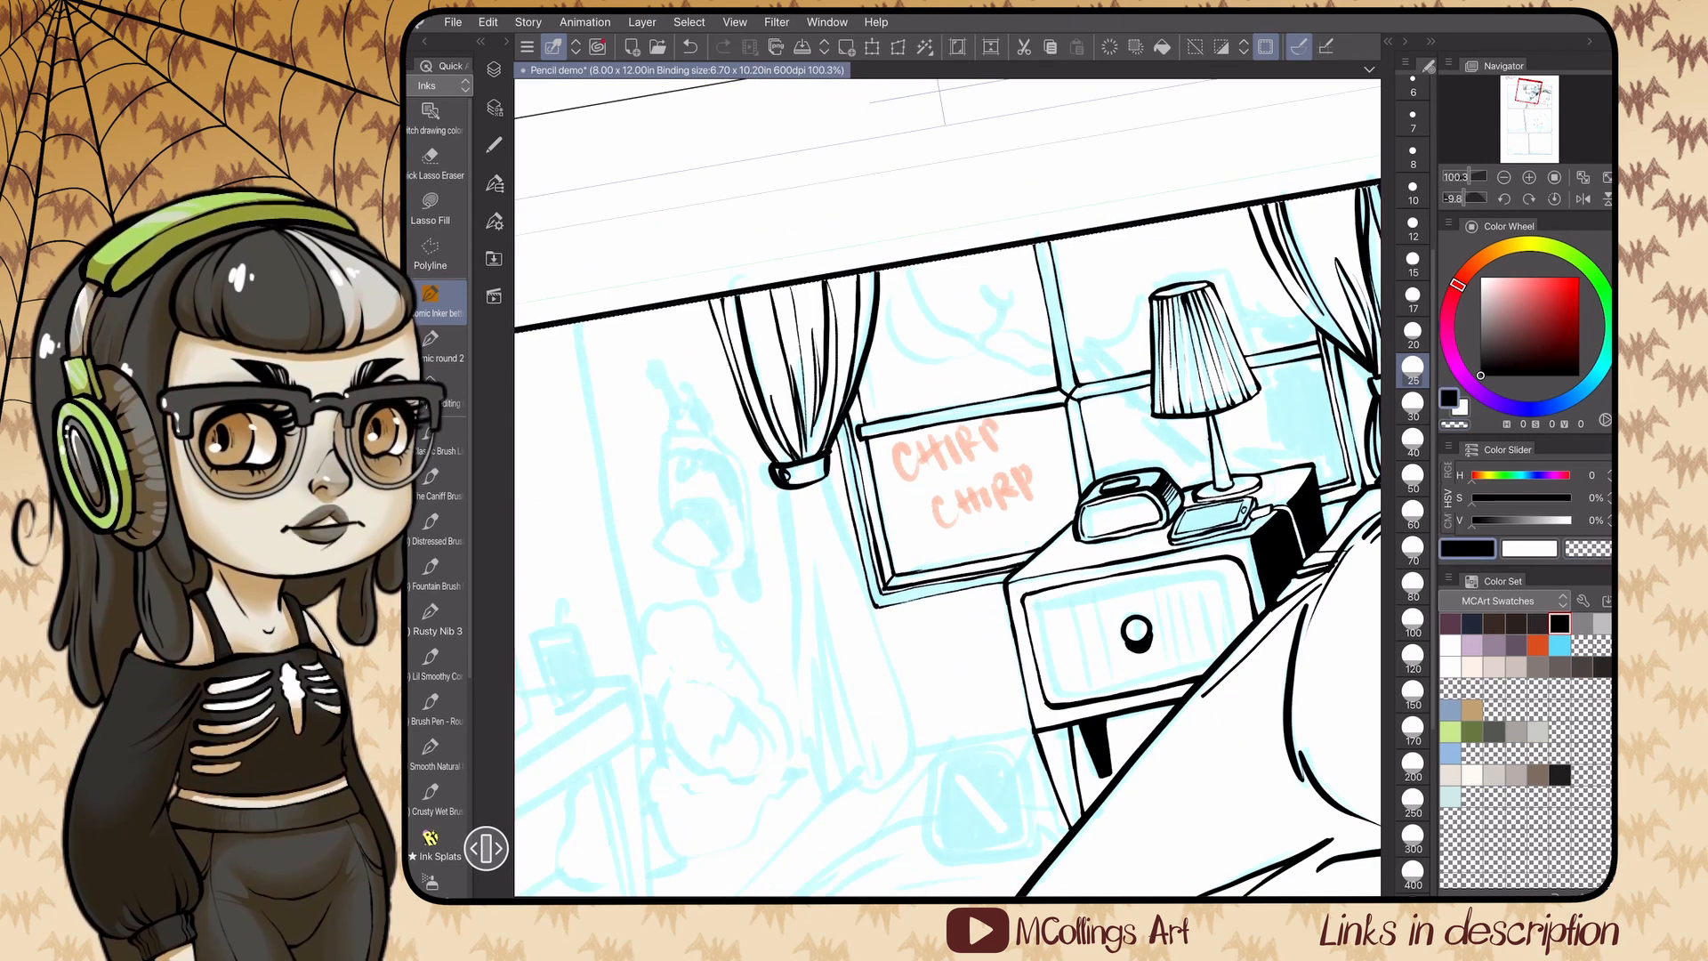
# - Ink the lower part of the left curtain below the tieback with its side edges, hem and folds
pyautogui.scroll(-1, 947, 487)
pyautogui.moveTo(845, 331); pyautogui.dragTo(897, 488)
pyautogui.scroll(1, 896, 488)
pyautogui.moveTo(752, 258); pyautogui.dragTo(735, 556)
pyautogui.moveTo(747, 489)
pyautogui.mouseDown()
pyautogui.moveTo(745, 562)
pyautogui.moveTo(850, 547)
pyautogui.mouseUp()
pyautogui.moveTo(803, 258)
pyautogui.mouseDown()
pyautogui.moveTo(851, 542)
pyautogui.moveTo(756, 533)
pyautogui.moveTo(784, 376)
pyautogui.mouseUp()
pyautogui.moveTo(794, 260); pyautogui.dragTo(802, 320)
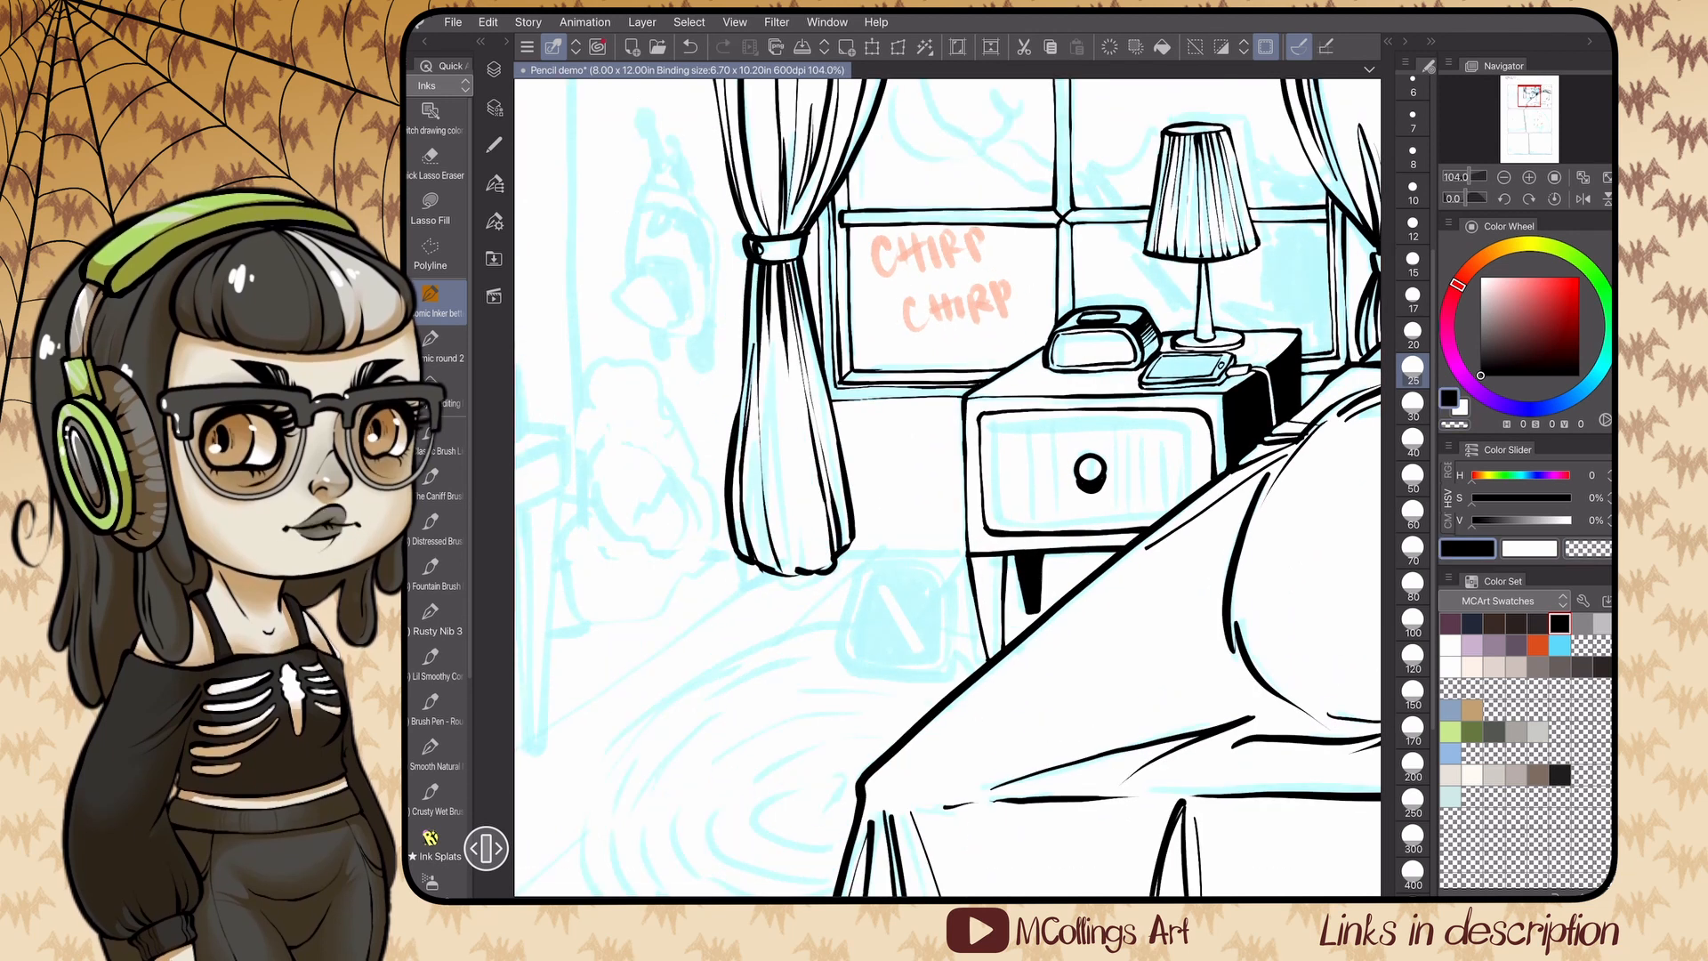
pyautogui.moveTo(792, 568); pyautogui.dragTo(787, 324)
# - Ink the line where the wall meets the floor and the rounded outline of the flat device lying below it
pyautogui.scroll(-5, 947, 487)
pyautogui.scroll(4, 947, 486)
pyautogui.moveTo(750, 515)
pyautogui.mouseDown()
pyautogui.moveTo(841, 454)
pyautogui.moveTo(832, 584)
pyautogui.moveTo(865, 561)
pyautogui.mouseUp()
pyautogui.scroll(3, 948, 486)
pyautogui.moveTo(729, 501); pyautogui.dragTo(866, 558)
pyautogui.scroll(1, 948, 486)
pyautogui.moveTo(760, 386); pyautogui.dragTo(714, 508)
pyautogui.scroll(1, 948, 487)
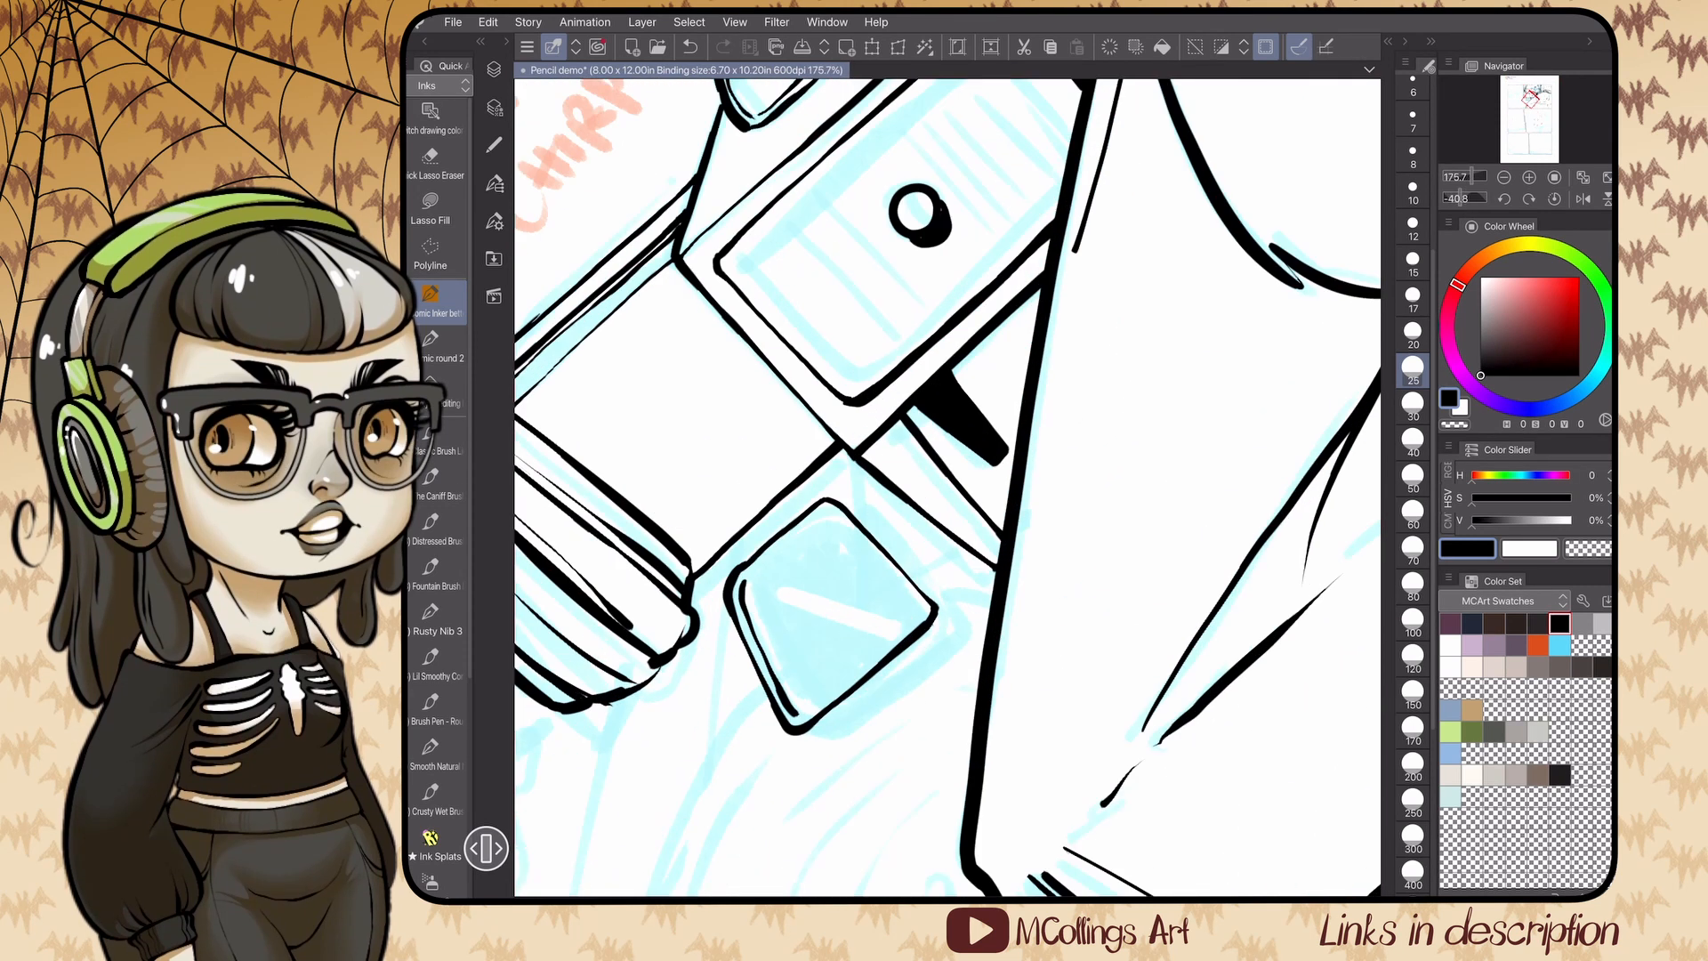
pyautogui.moveTo(794, 731); pyautogui.dragTo(909, 654)
# - Add the inner border of the flat device on the floor and redraw its upper left corner after clearing it with transparent colour
pyautogui.press('c')
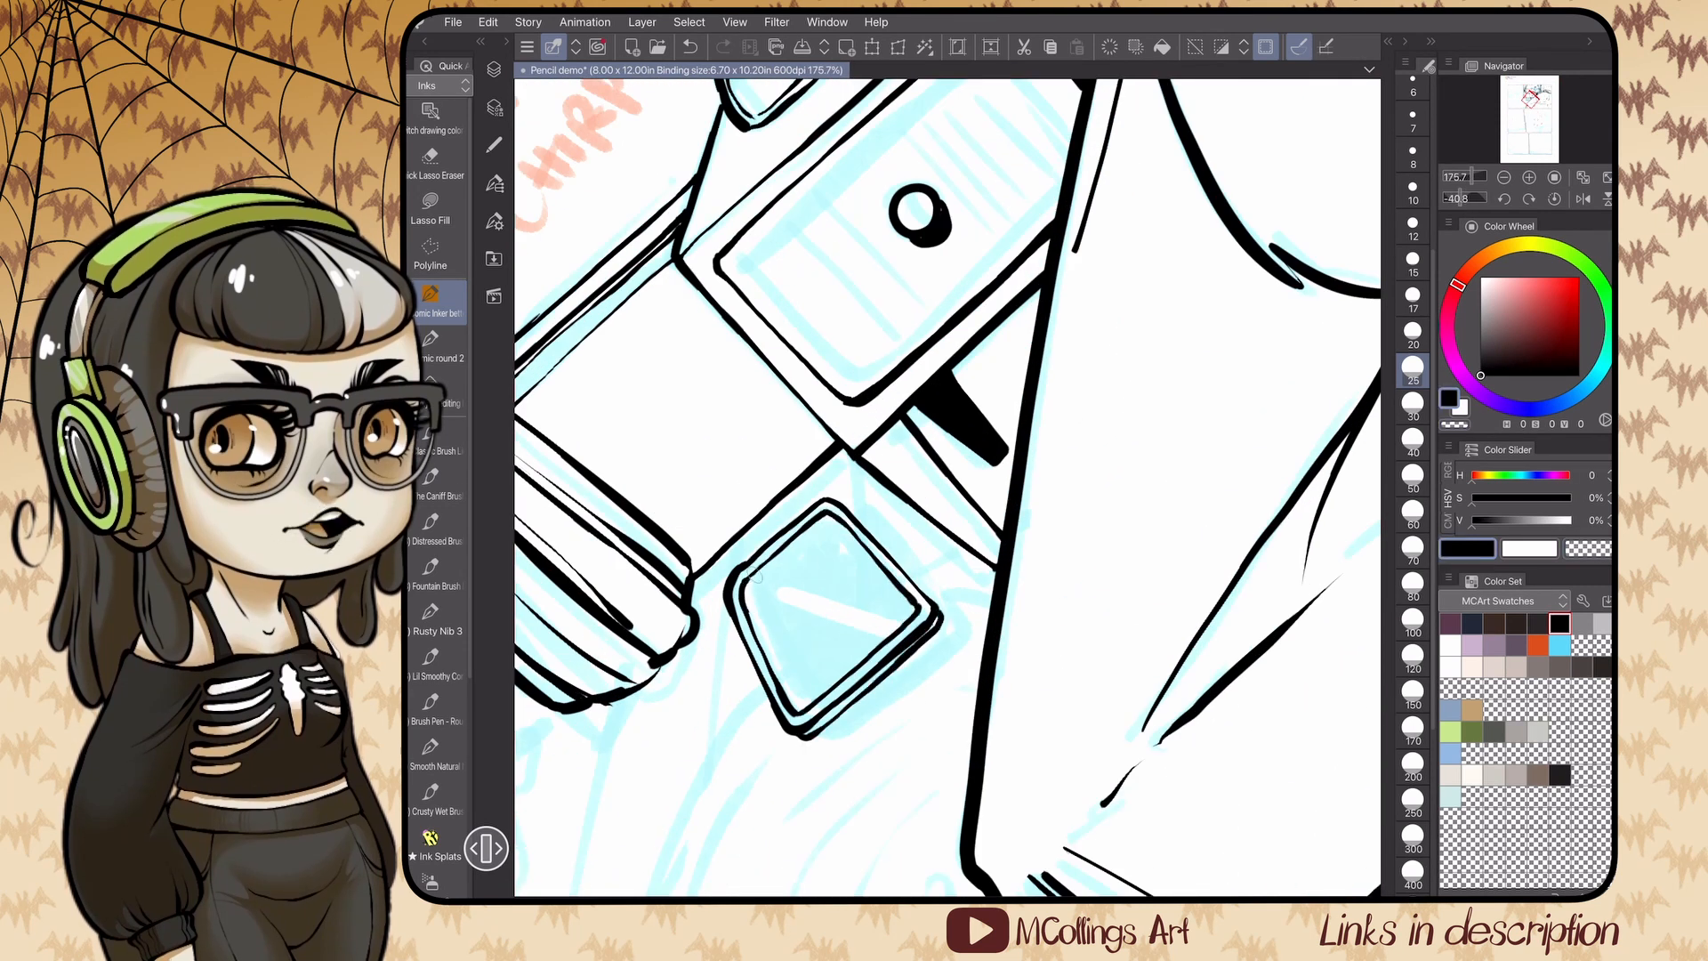
pyautogui.moveTo(749, 569); pyautogui.dragTo(760, 629)
pyautogui.scroll(3, 947, 487)
pyautogui.press('c')
pyautogui.moveTo(730, 467); pyautogui.dragTo(713, 574)
pyautogui.moveTo(725, 449); pyautogui.dragTo(687, 547)
pyautogui.press('c')
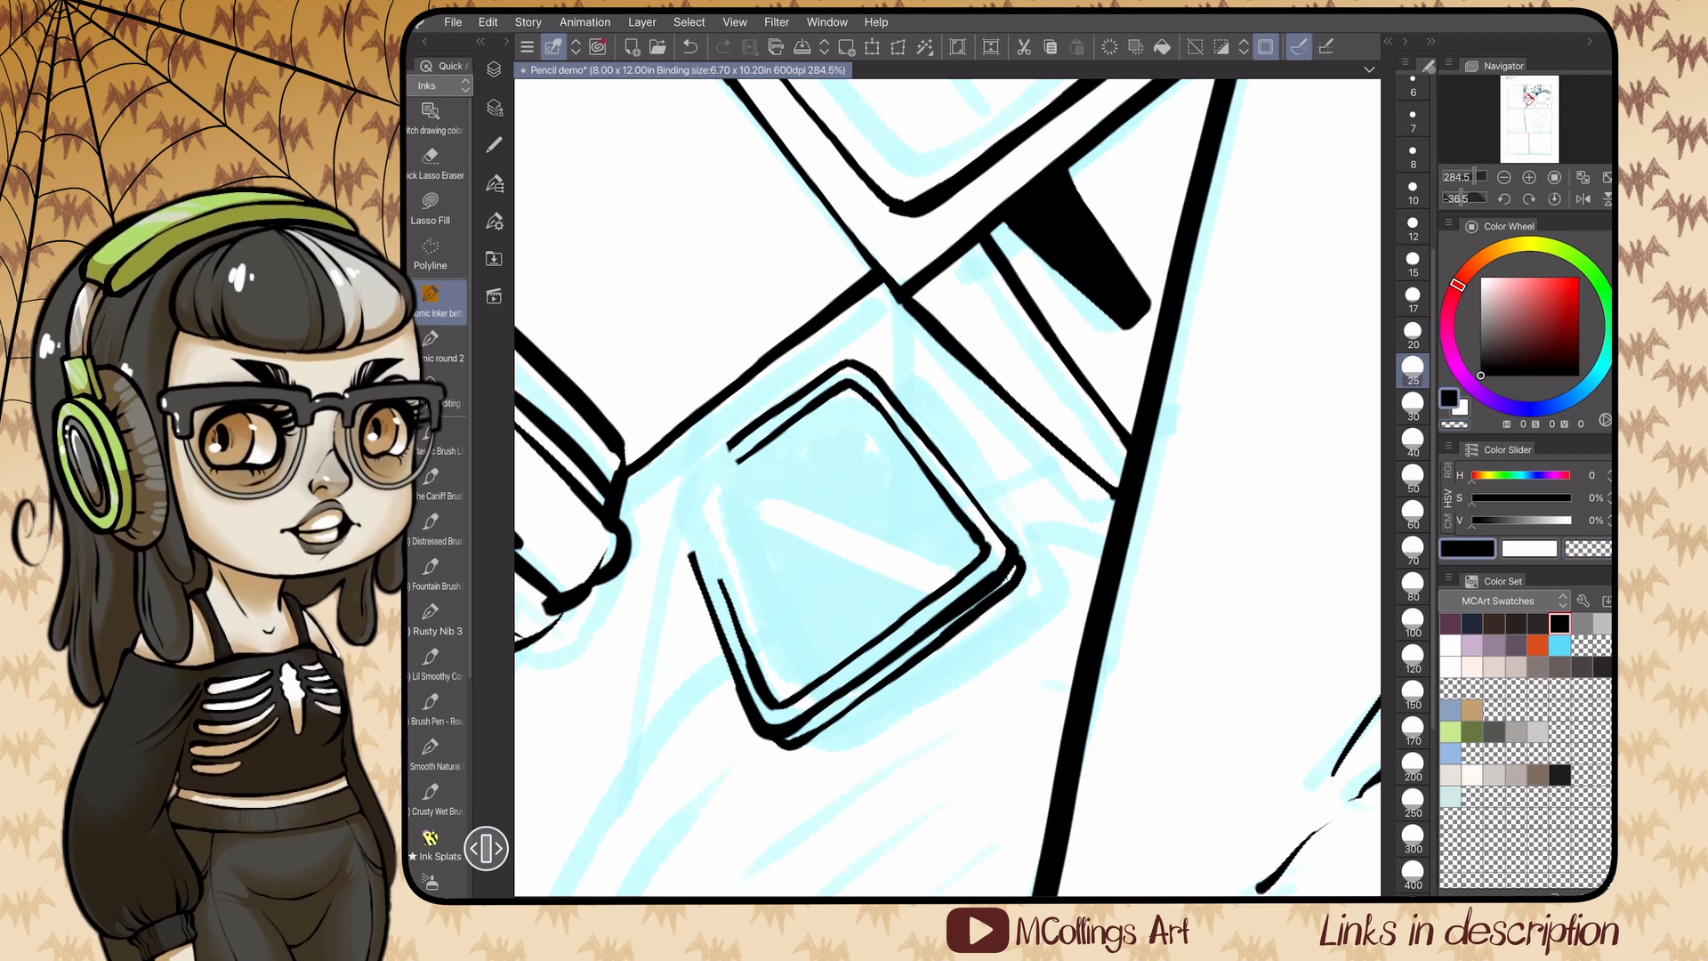
pyautogui.moveTo(736, 463)
pyautogui.mouseDown()
pyautogui.moveTo(695, 501)
pyautogui.moveTo(693, 559)
pyautogui.mouseUp()
pyautogui.scroll(-4, 947, 486)
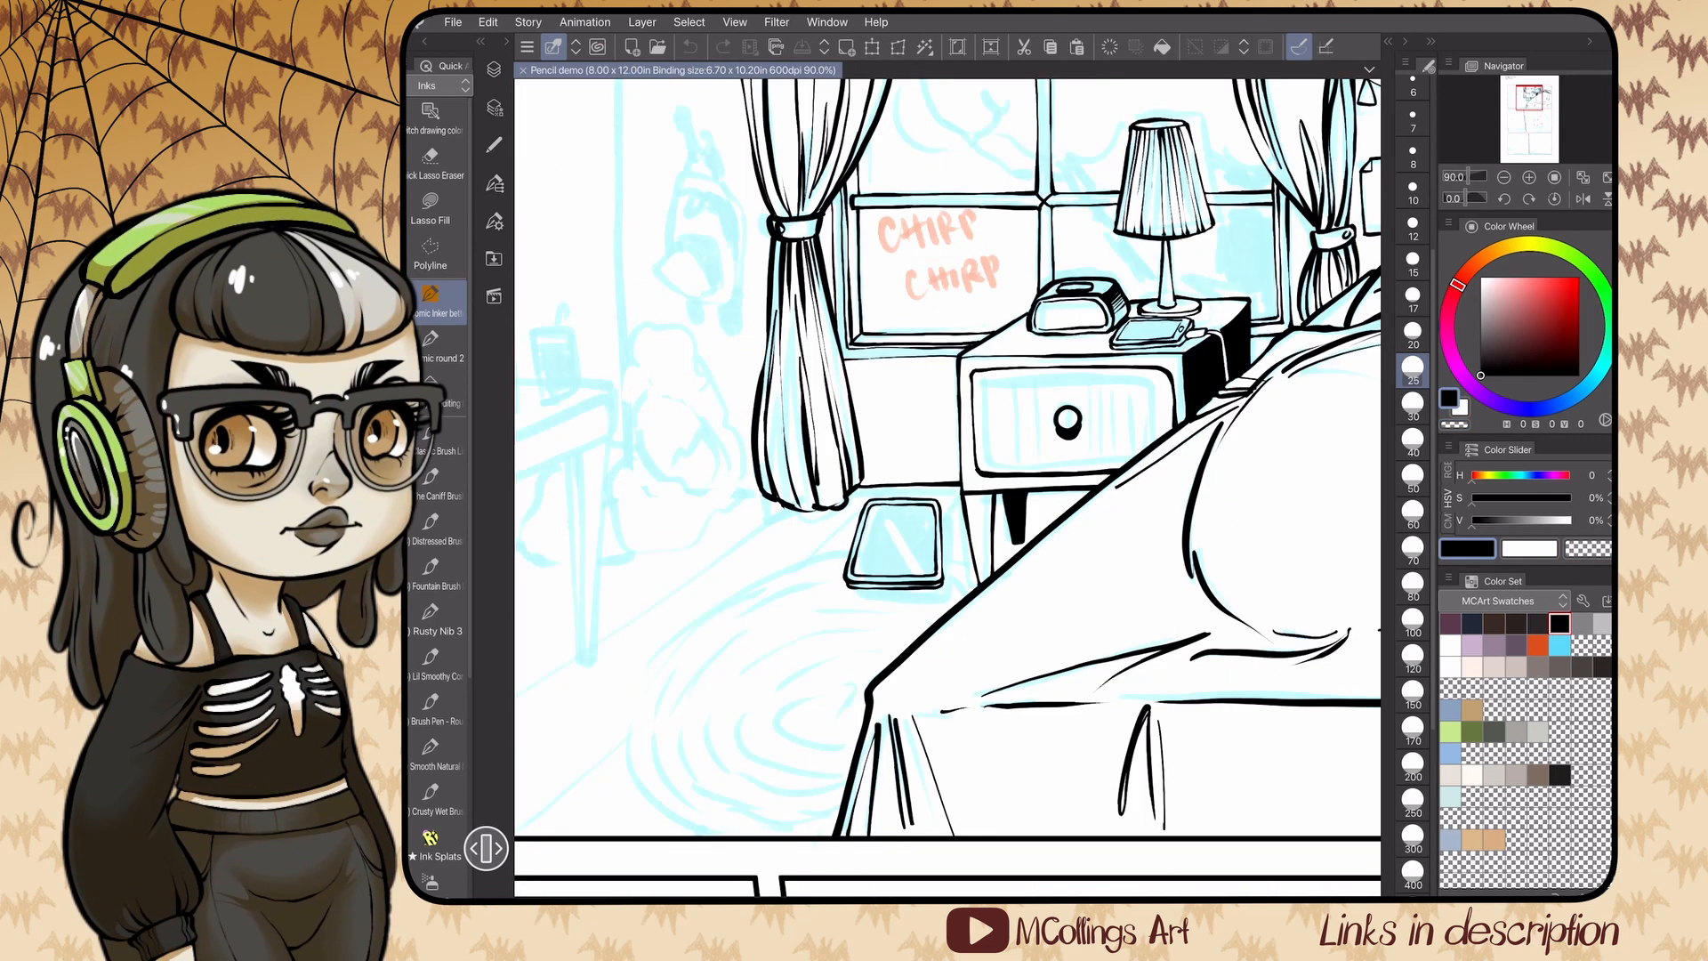
# - Refine the fold lines in the lower left curtain, alternating between transparent colour and black ink
pyautogui.press('c')
pyautogui.scroll(6, 948, 486)
pyautogui.moveTo(938, 358)
pyautogui.mouseDown()
pyautogui.moveTo(984, 310)
pyautogui.moveTo(981, 284)
pyautogui.mouseUp()
pyautogui.moveTo(854, 411); pyautogui.dragTo(941, 380)
pyautogui.press('c')
pyautogui.press('c')
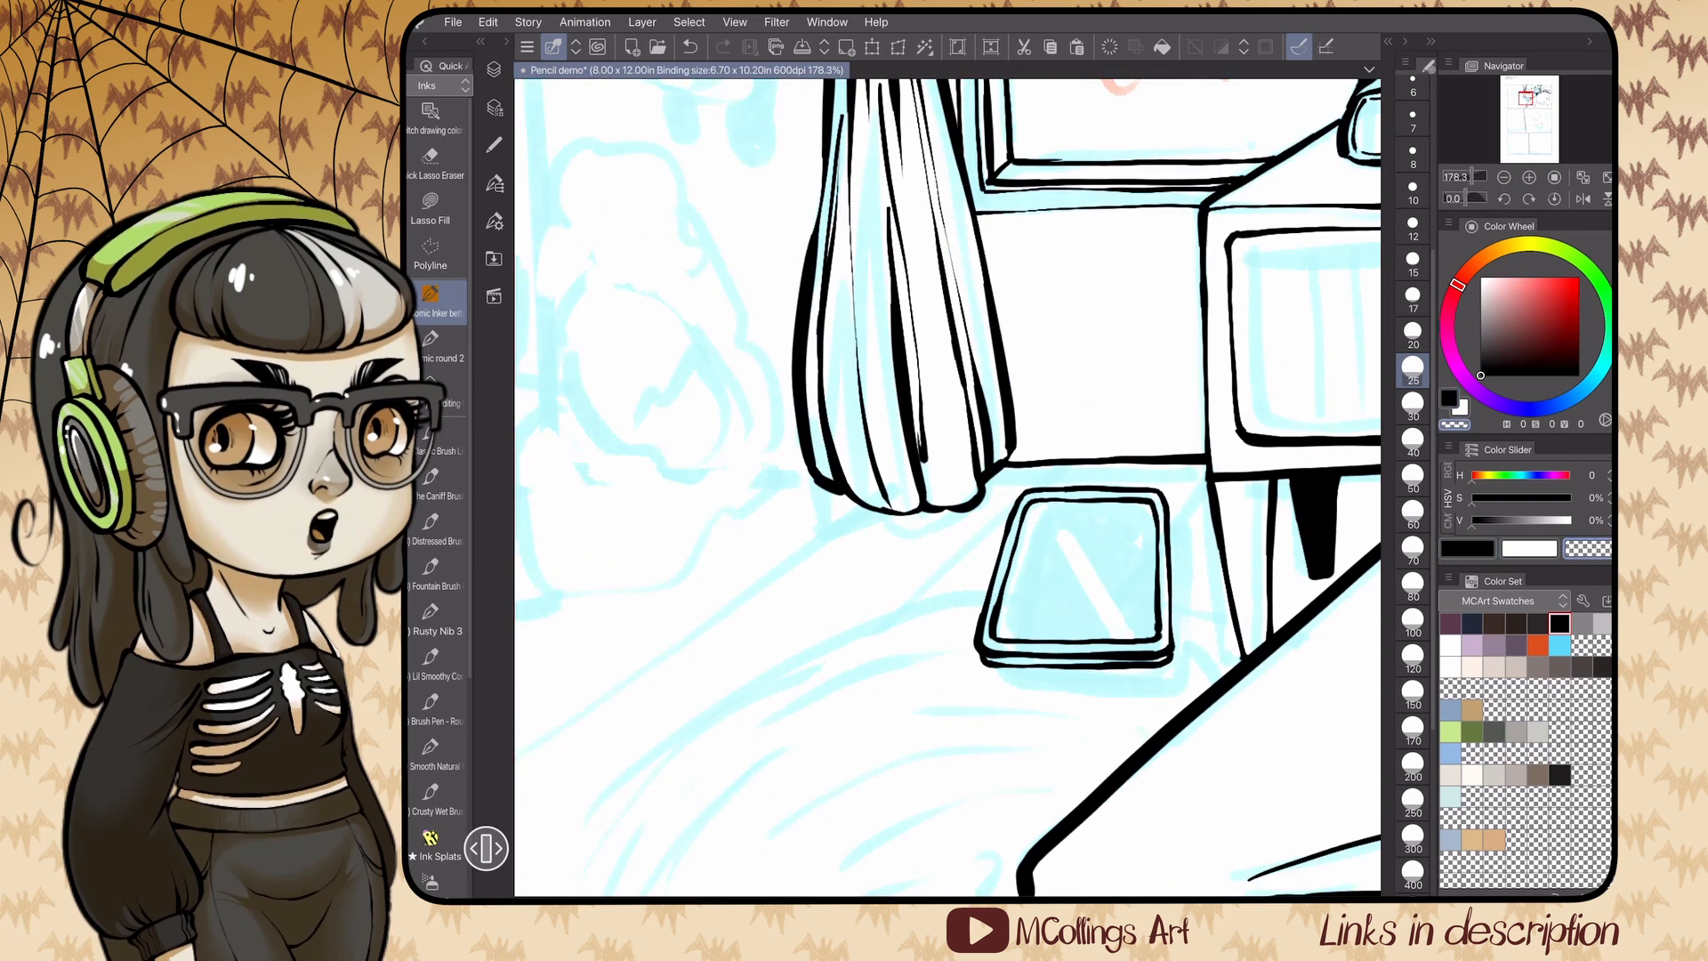
pyautogui.moveTo(922, 396); pyautogui.dragTo(921, 463)
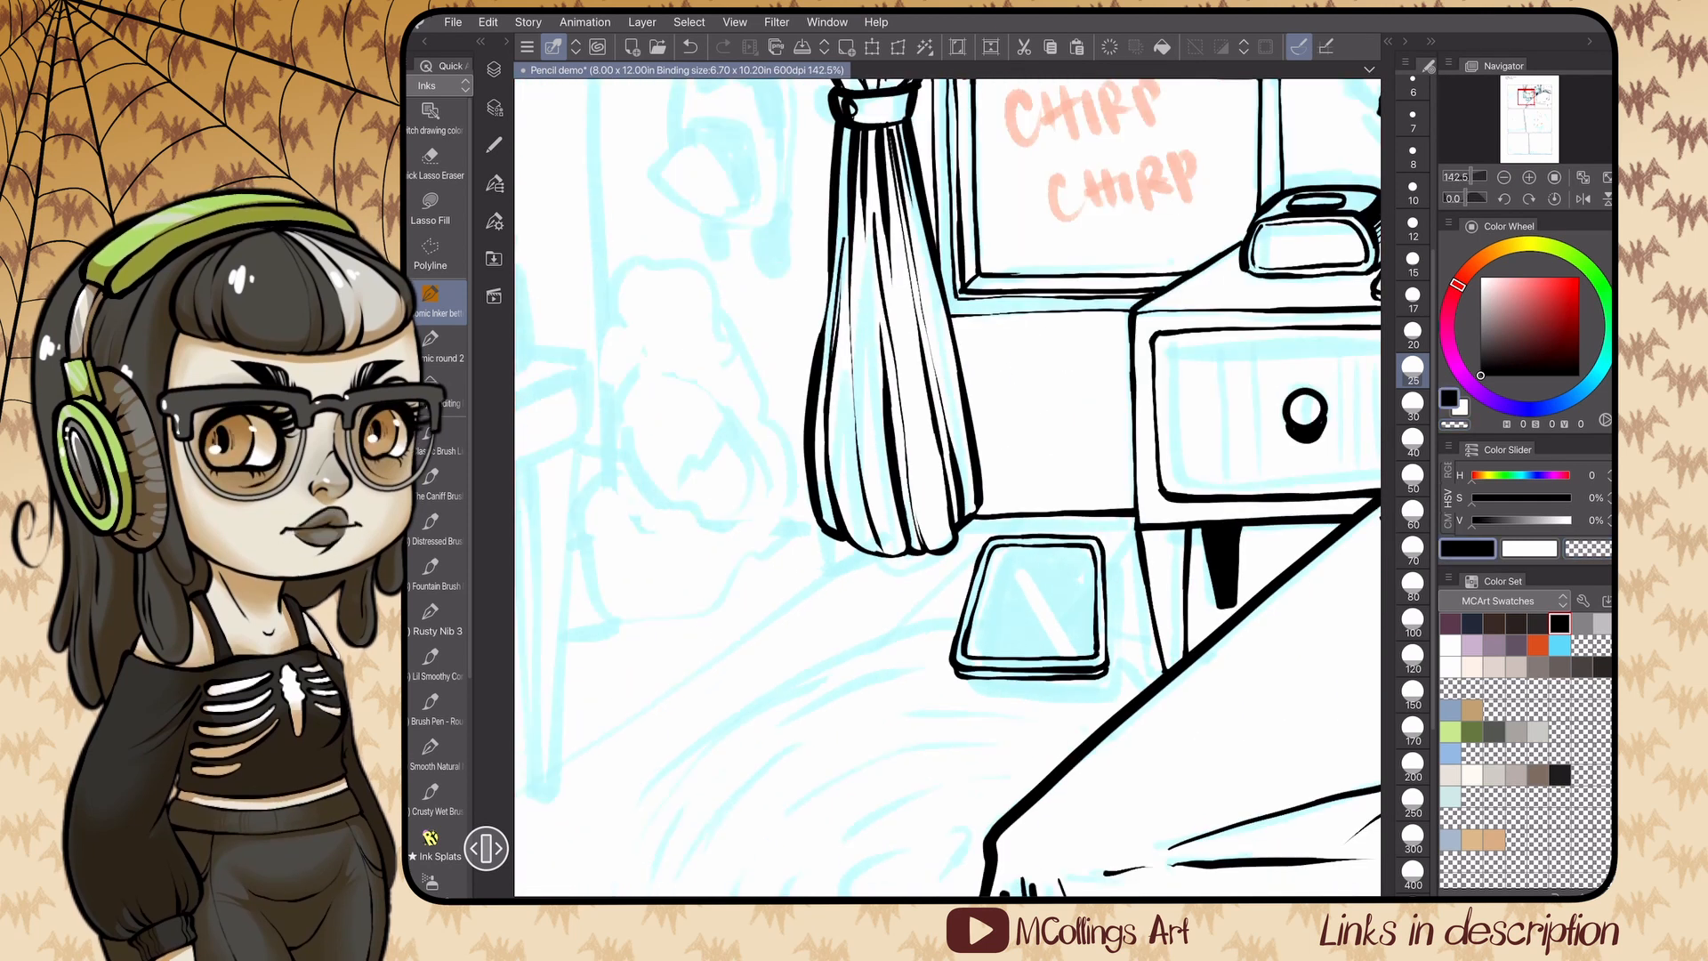
pyautogui.scroll(-4, 948, 487)
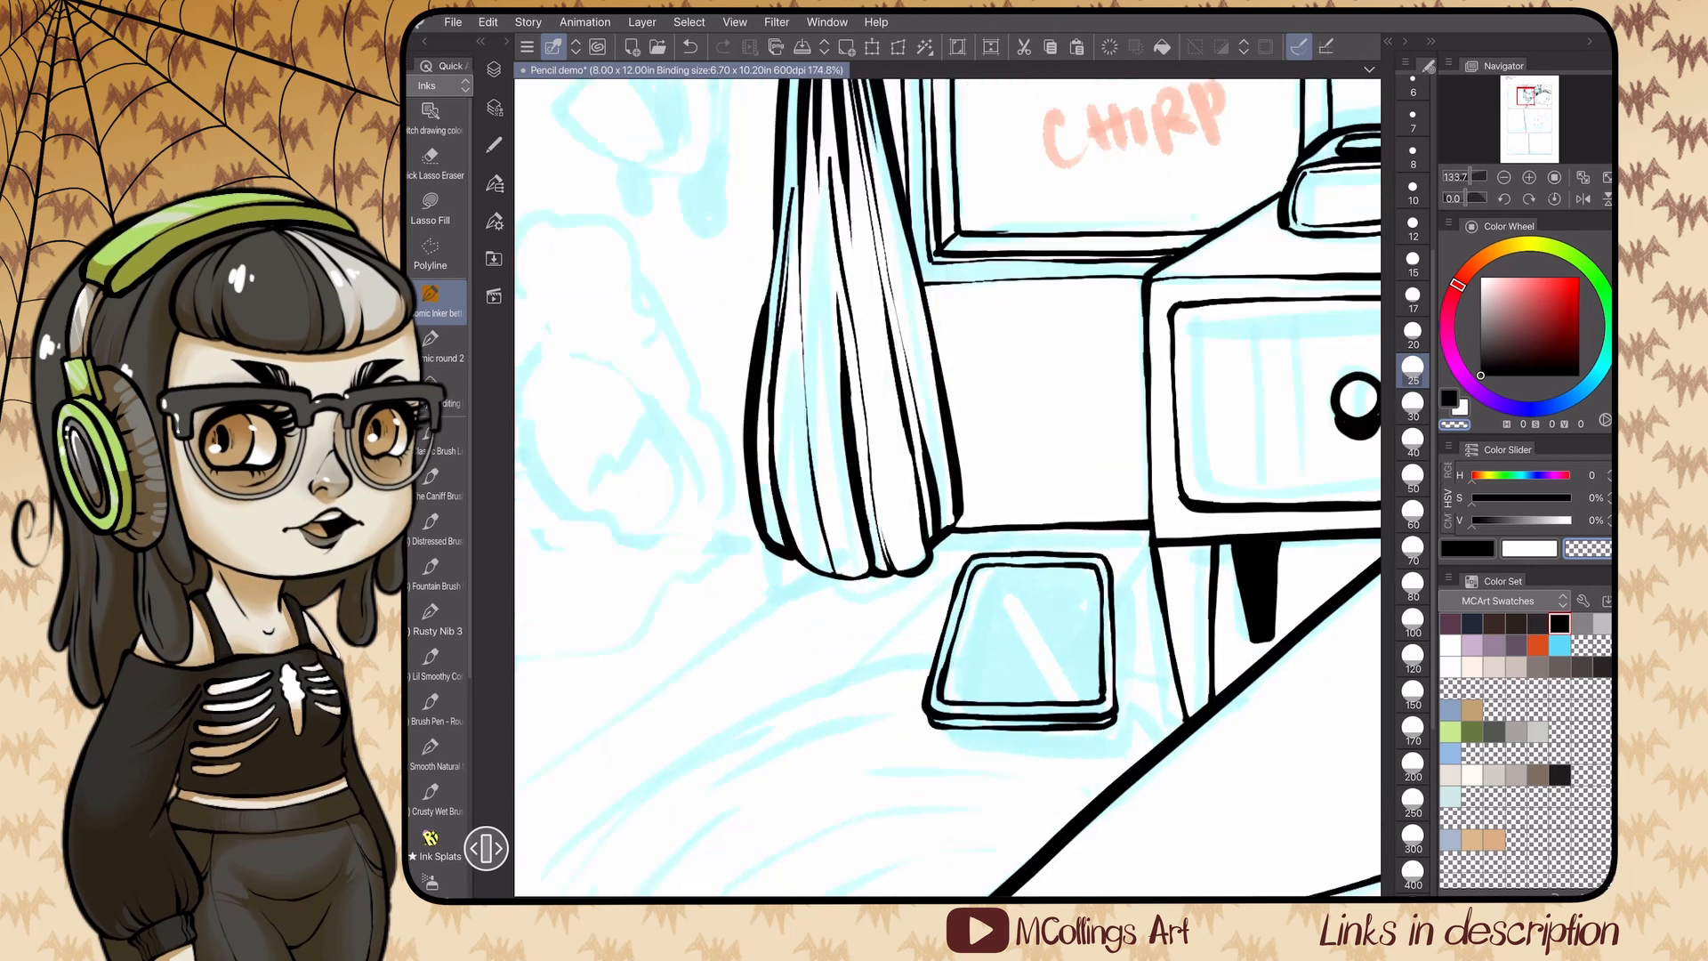
# - Trim the lower left curtain's right edge with transparent colour, re-ink it and return to black
pyautogui.moveTo(936, 366); pyautogui.dragTo(960, 523)
pyautogui.press('c')
pyautogui.moveTo(925, 299); pyautogui.dragTo(967, 509)
pyautogui.scroll(-2, 948, 487)
pyautogui.scroll(2, 768, 351)
pyautogui.press('c')
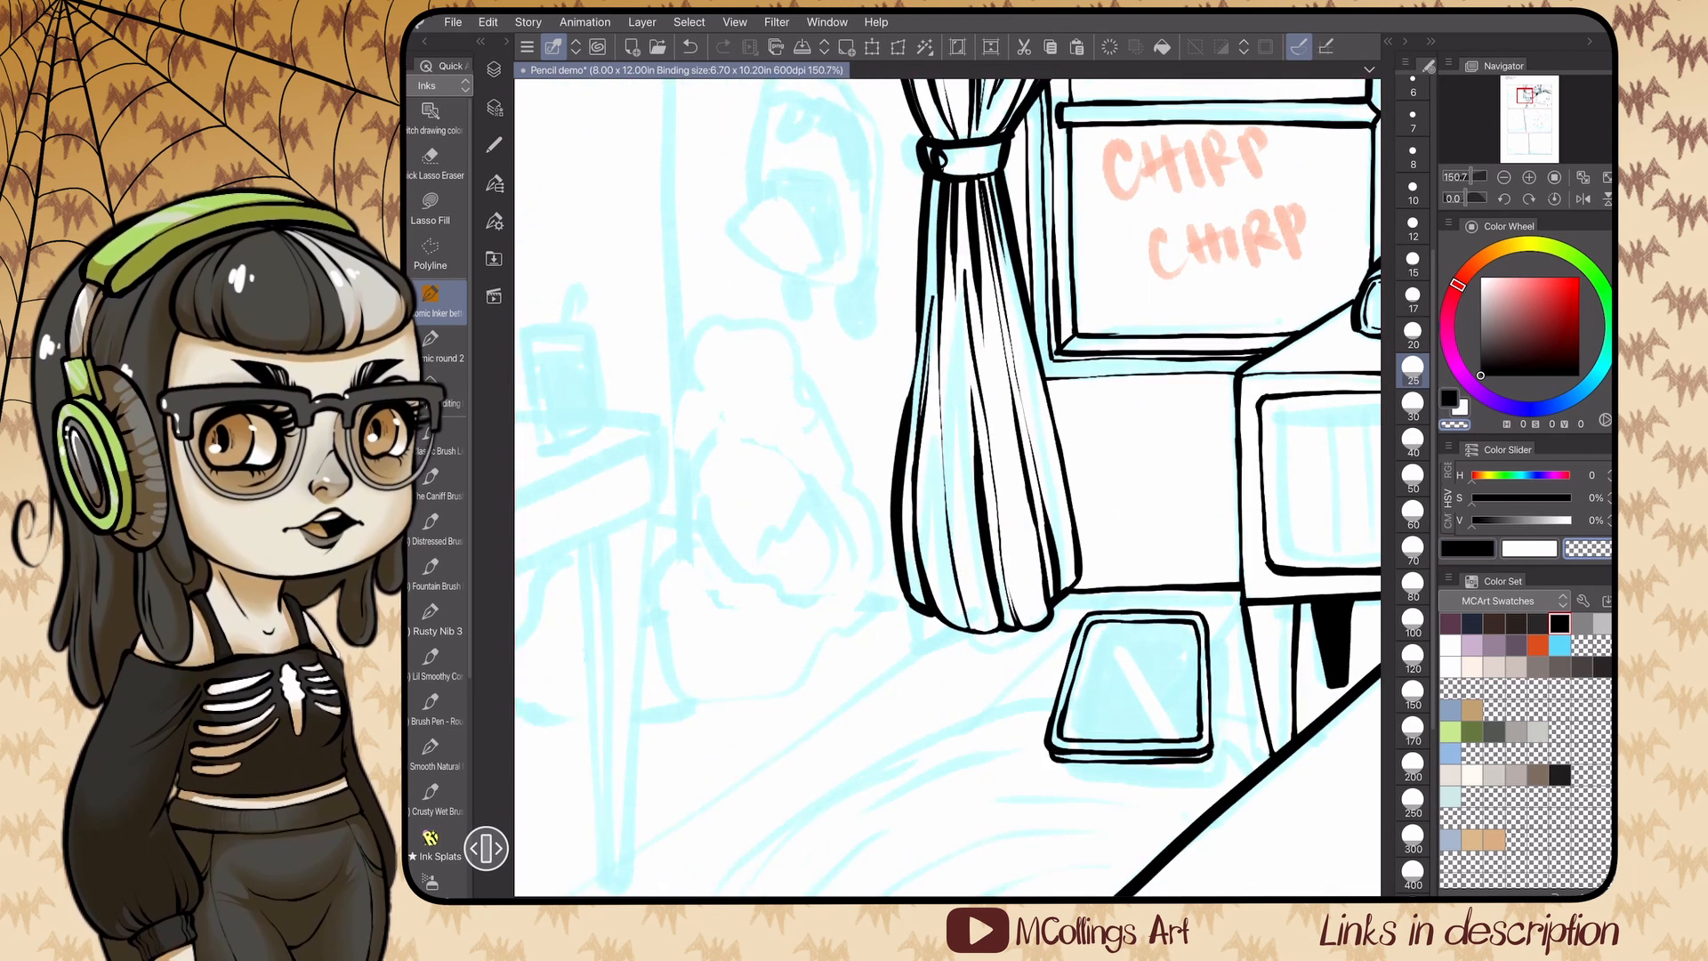
pyautogui.press('c')
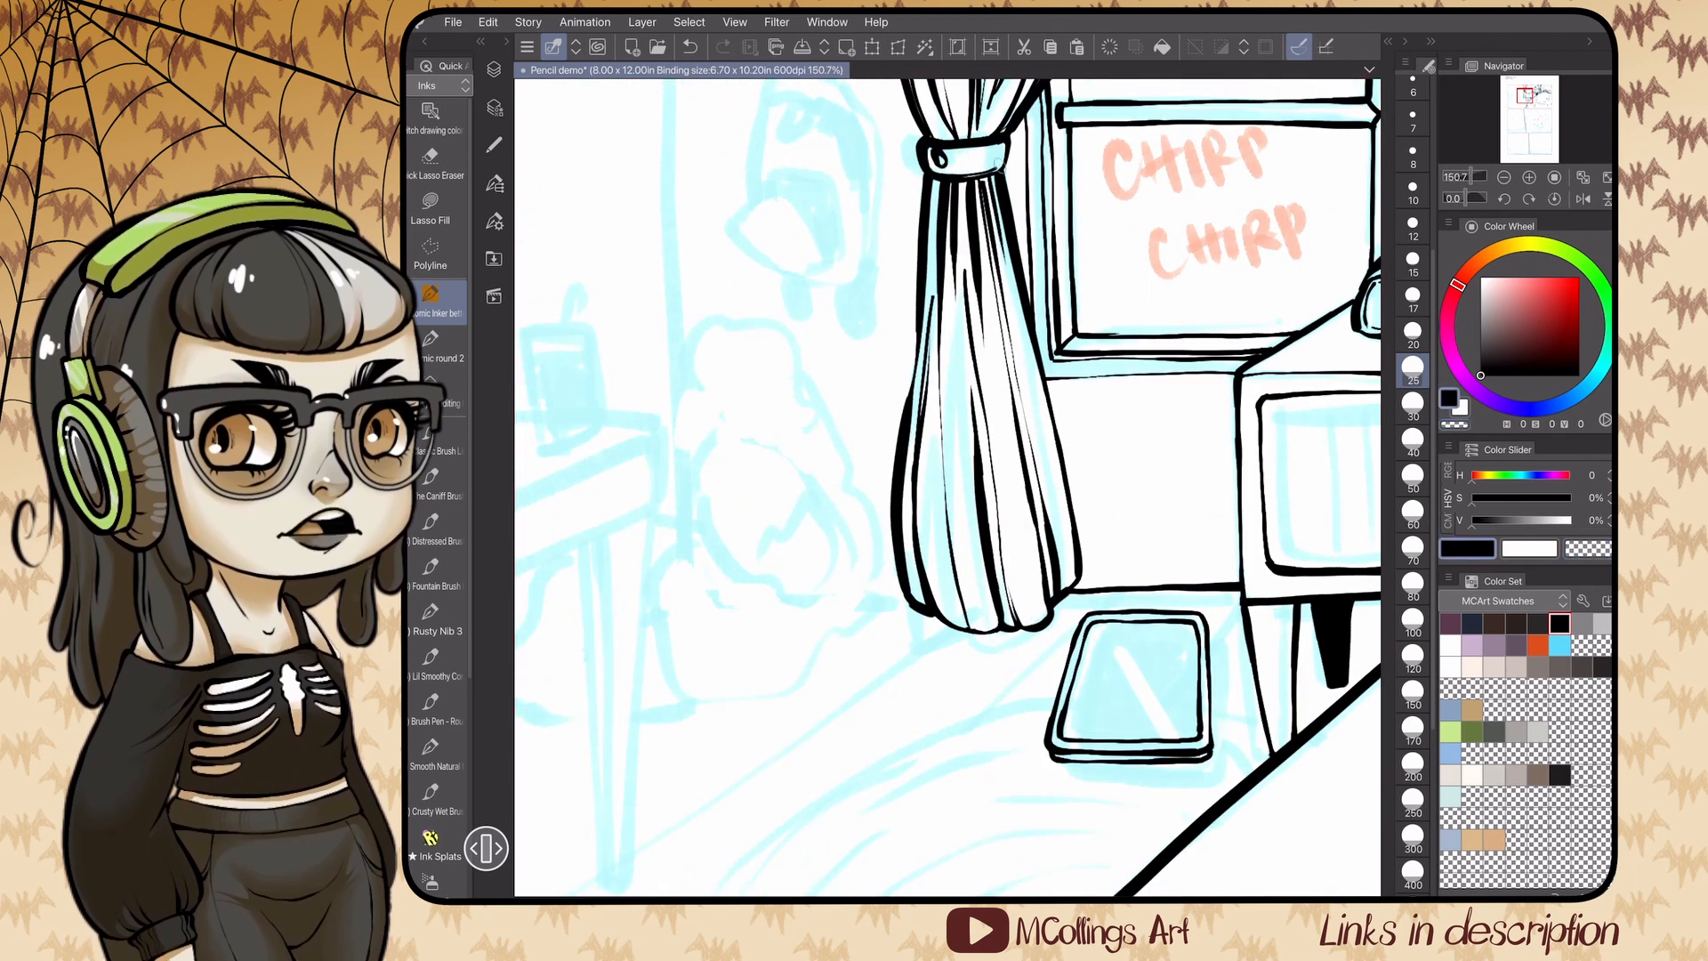
# - Ink the curled wall hook above the hanging backpack, undoing a misplaced stroke
pyautogui.scroll(3, 947, 487)
pyautogui.scroll(-8, 948, 488)
pyautogui.scroll(7, 948, 488)
pyautogui.hscroll(-5, 948, 487)
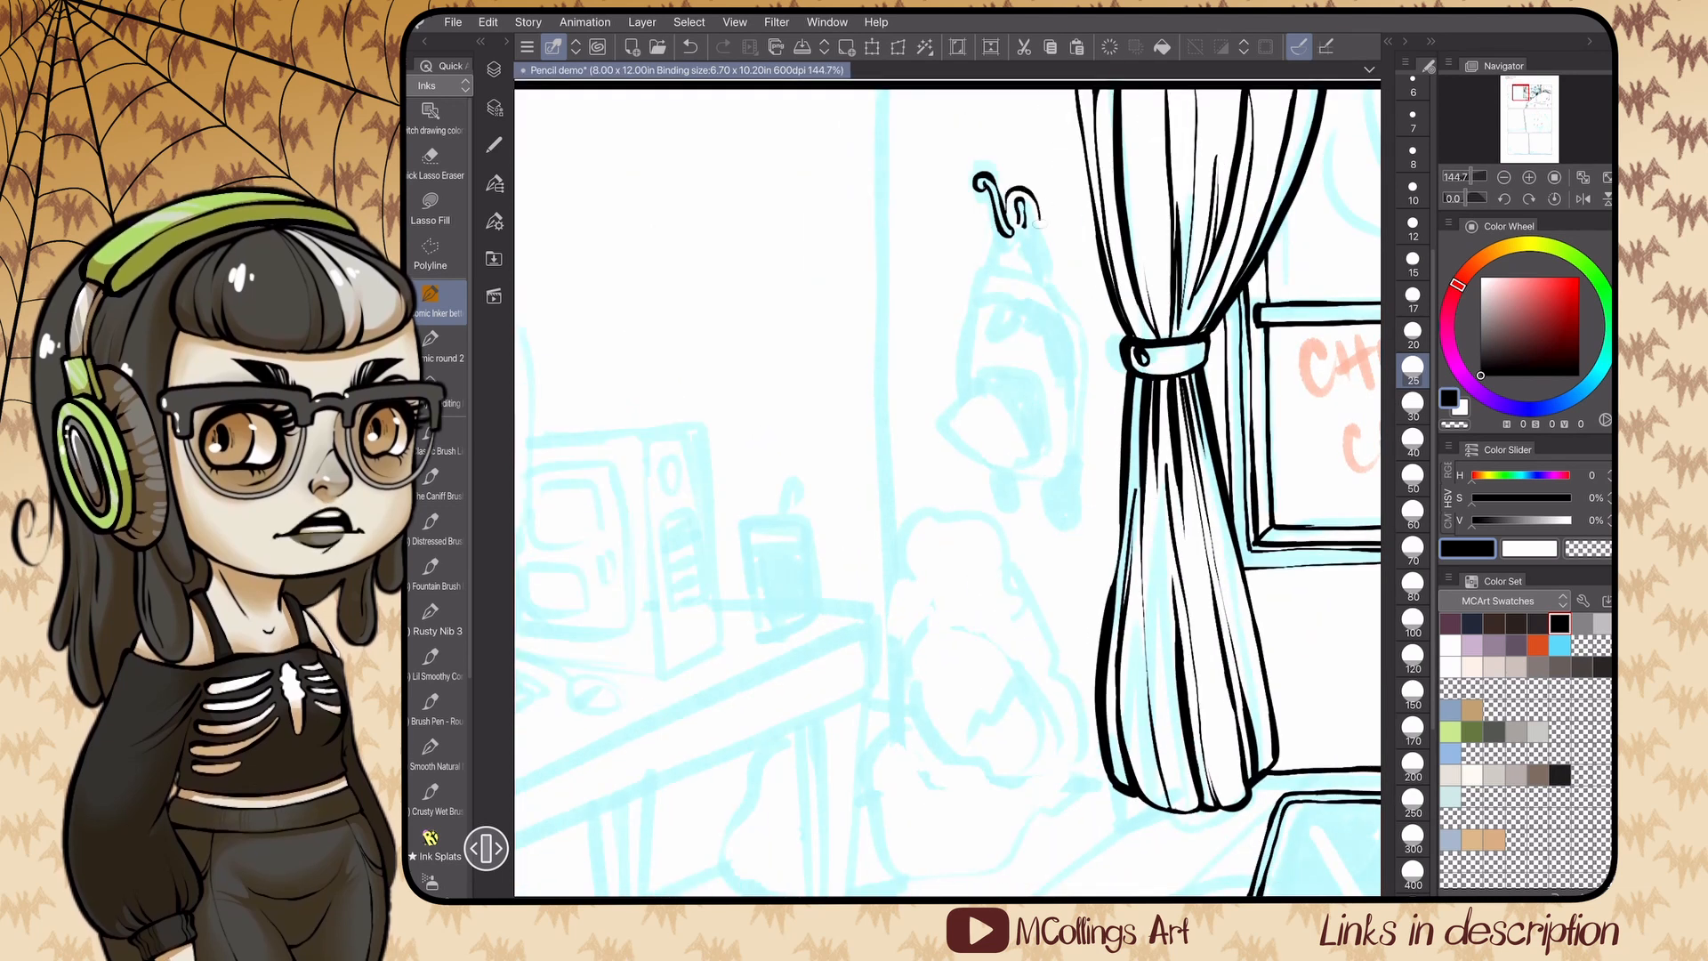
pyautogui.scroll(2, 1036, 222)
pyautogui.moveTo(960, 233)
pyautogui.mouseDown()
pyautogui.moveTo(973, 277)
pyautogui.moveTo(933, 236)
pyautogui.moveTo(945, 219)
pyautogui.moveTo(920, 238)
pyautogui.moveTo(952, 205)
pyautogui.mouseUp()
pyautogui.press('c')
pyautogui.press('c')
pyautogui.hotkey('ctrl', 'z')
# - Ink the scalloped backplate behind the wall hook, cleaning up with transparent colour and undoing misplaced strokes
pyautogui.scroll(2, 978, 228)
pyautogui.press('c')
pyautogui.press('c')
pyautogui.hotkey('ctrl', 'z')
pyautogui.scroll(1, 940, 218)
pyautogui.scroll(-2, 925, 240)
pyautogui.hotkey('ctrl', 'z')
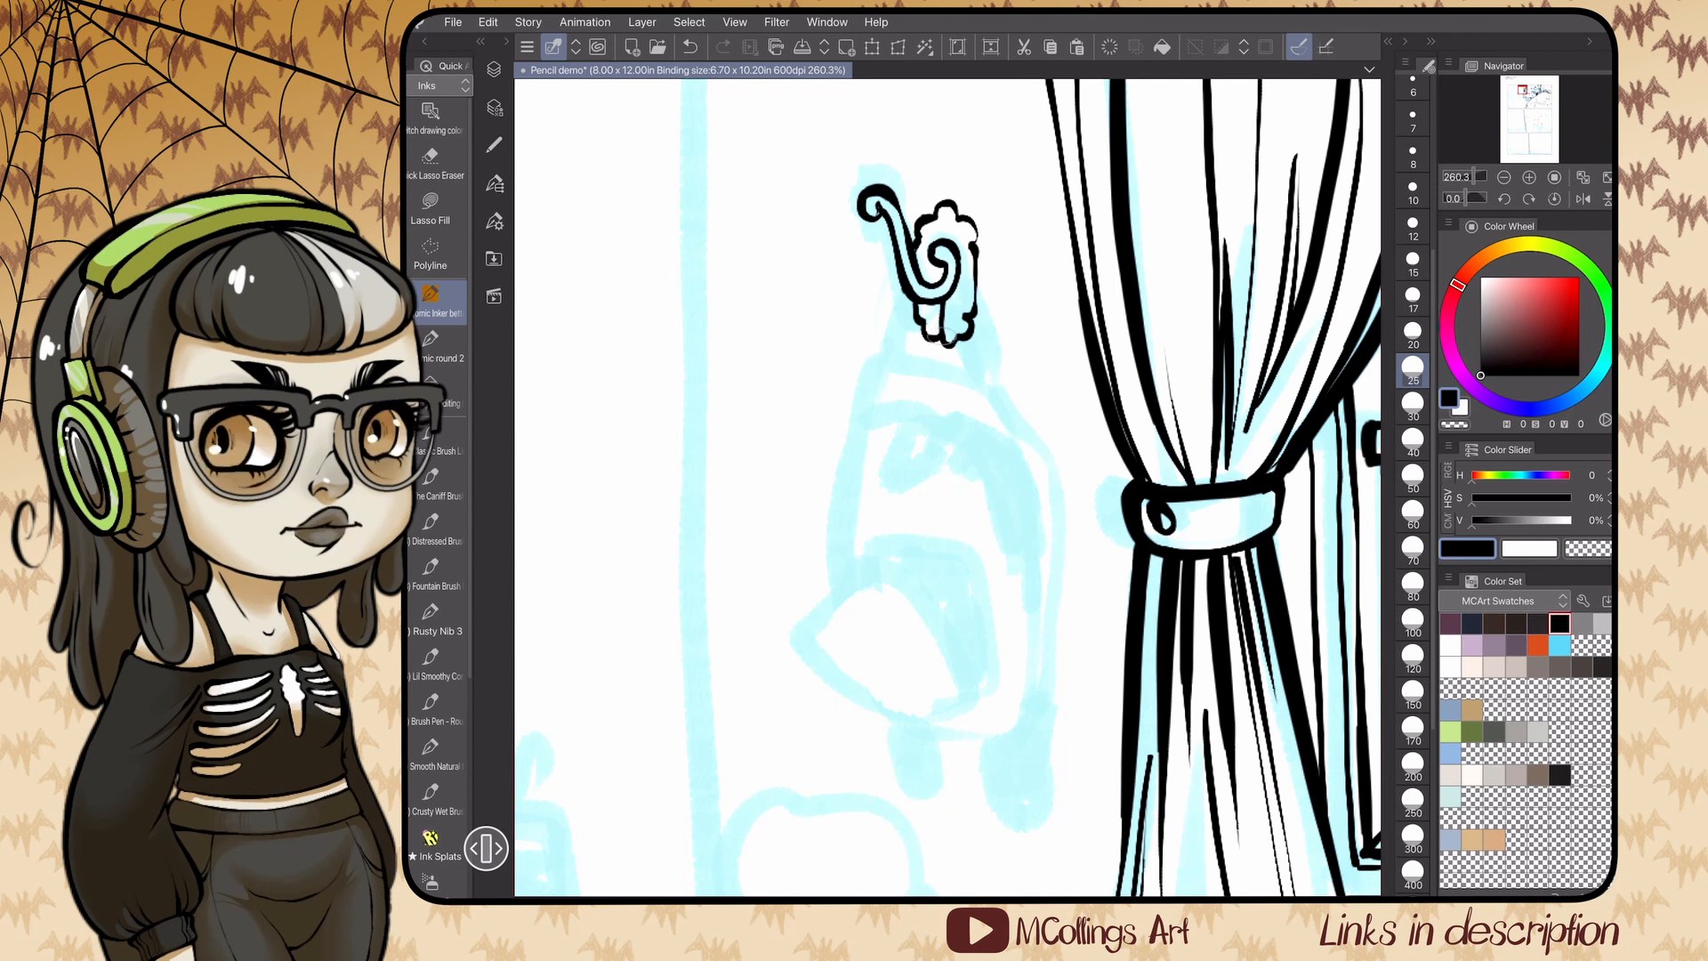
pyautogui.scroll(-2, 961, 347)
pyautogui.hotkey('ctrl', 'z')
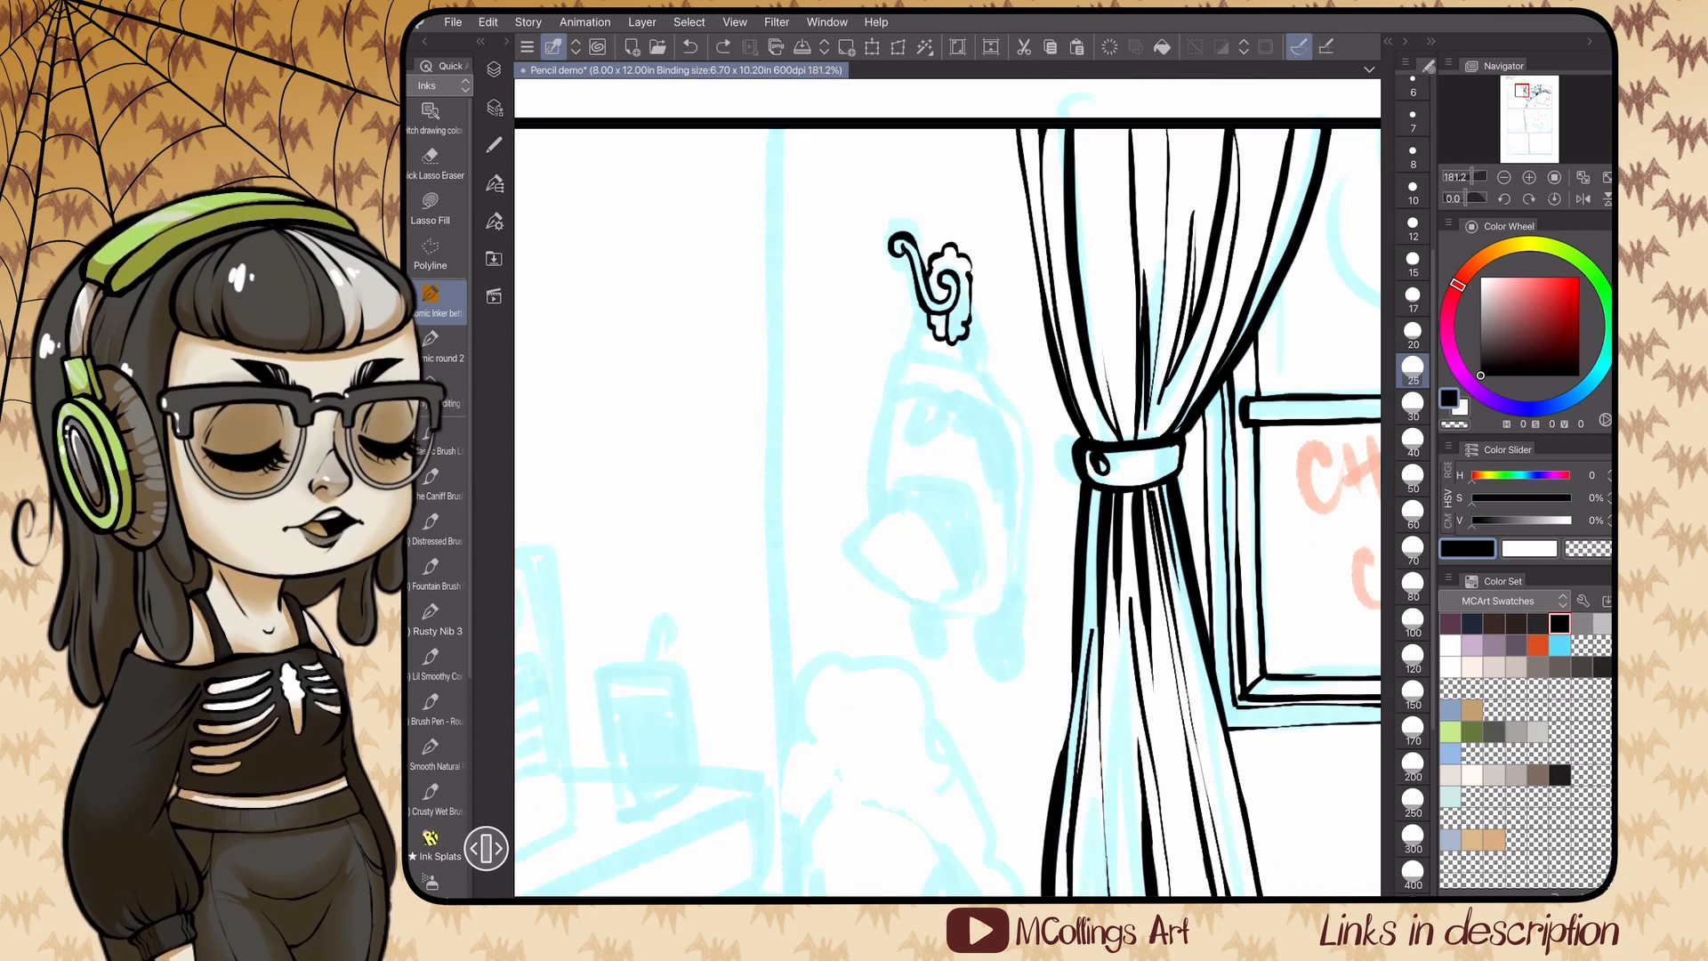
# - Ink the backpack's front strap looped over the hook, clearing the overlapped hook lines with transparent colour
pyautogui.moveTo(959, 288); pyautogui.dragTo(993, 367)
pyautogui.scroll(2, 978, 356)
pyautogui.press('c')
pyautogui.moveTo(855, 278)
pyautogui.mouseDown()
pyautogui.moveTo(900, 376)
pyautogui.moveTo(936, 411)
pyautogui.mouseUp()
pyautogui.moveTo(860, 294); pyautogui.dragTo(906, 402)
pyautogui.scroll(-1, 925, 347)
pyautogui.moveTo(925, 289)
pyautogui.mouseDown()
pyautogui.moveTo(909, 342)
pyautogui.moveTo(976, 361)
pyautogui.mouseUp()
# - Clean up the ends of the backpack's straps with transparent colour and ink the remaining strap lines down to the bag
pyautogui.press('c')
pyautogui.moveTo(1008, 347); pyautogui.dragTo(1014, 381)
pyautogui.press('c')
pyautogui.scroll(2, 961, 356)
pyautogui.moveTo(882, 329); pyautogui.dragTo(834, 416)
pyautogui.scroll(-2, 961, 356)
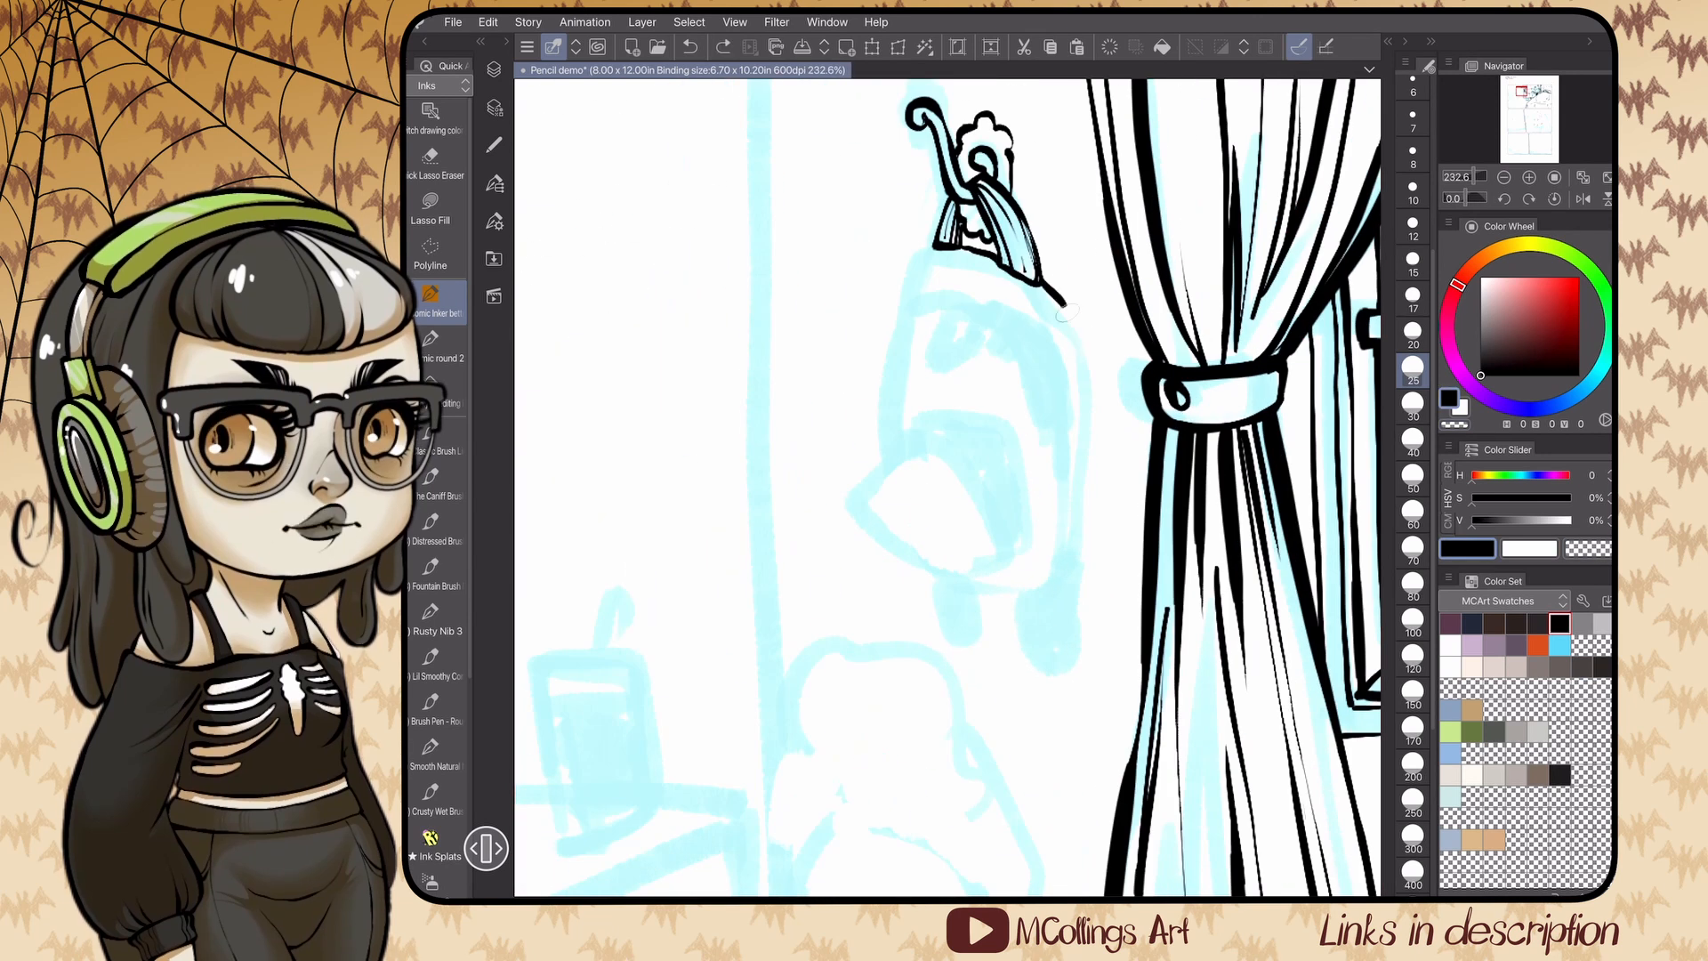
# - Ink the outline of the backpack's body and its protruding front pocket, redoing the pocket's lower edge
pyautogui.moveTo(1068, 313); pyautogui.dragTo(1080, 562)
pyautogui.moveTo(934, 249)
pyautogui.mouseDown()
pyautogui.moveTo(901, 310)
pyautogui.moveTo(887, 454)
pyautogui.mouseUp()
pyautogui.moveTo(861, 511)
pyautogui.mouseDown()
pyautogui.moveTo(986, 510)
pyautogui.moveTo(1006, 547)
pyautogui.mouseUp()
pyautogui.hotkey('ctrl', 'z')
pyautogui.moveTo(865, 514)
pyautogui.mouseDown()
pyautogui.moveTo(950, 571)
pyautogui.moveTo(1006, 548)
pyautogui.mouseUp()
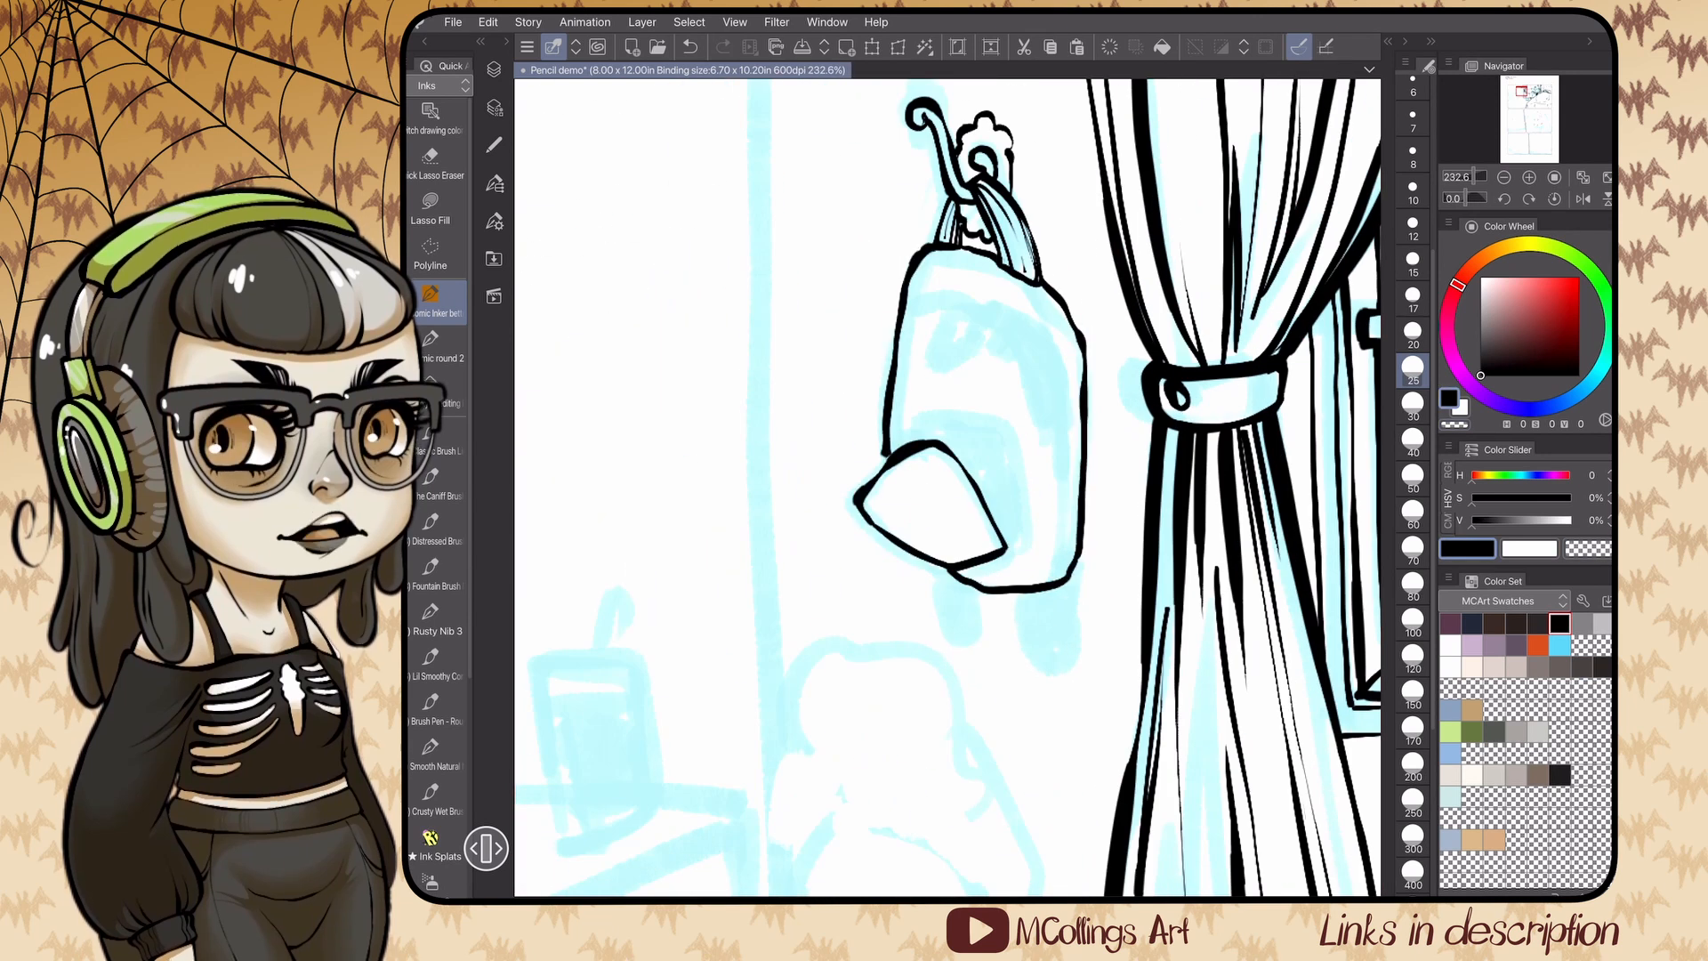
# - Undo the last backpack stroke and ink the inner seam along the bag's top and right side
pyautogui.hotkey('ctrl', 'z')
pyautogui.scroll(1, 1050, 347)
pyautogui.moveTo(911, 283); pyautogui.dragTo(990, 280)
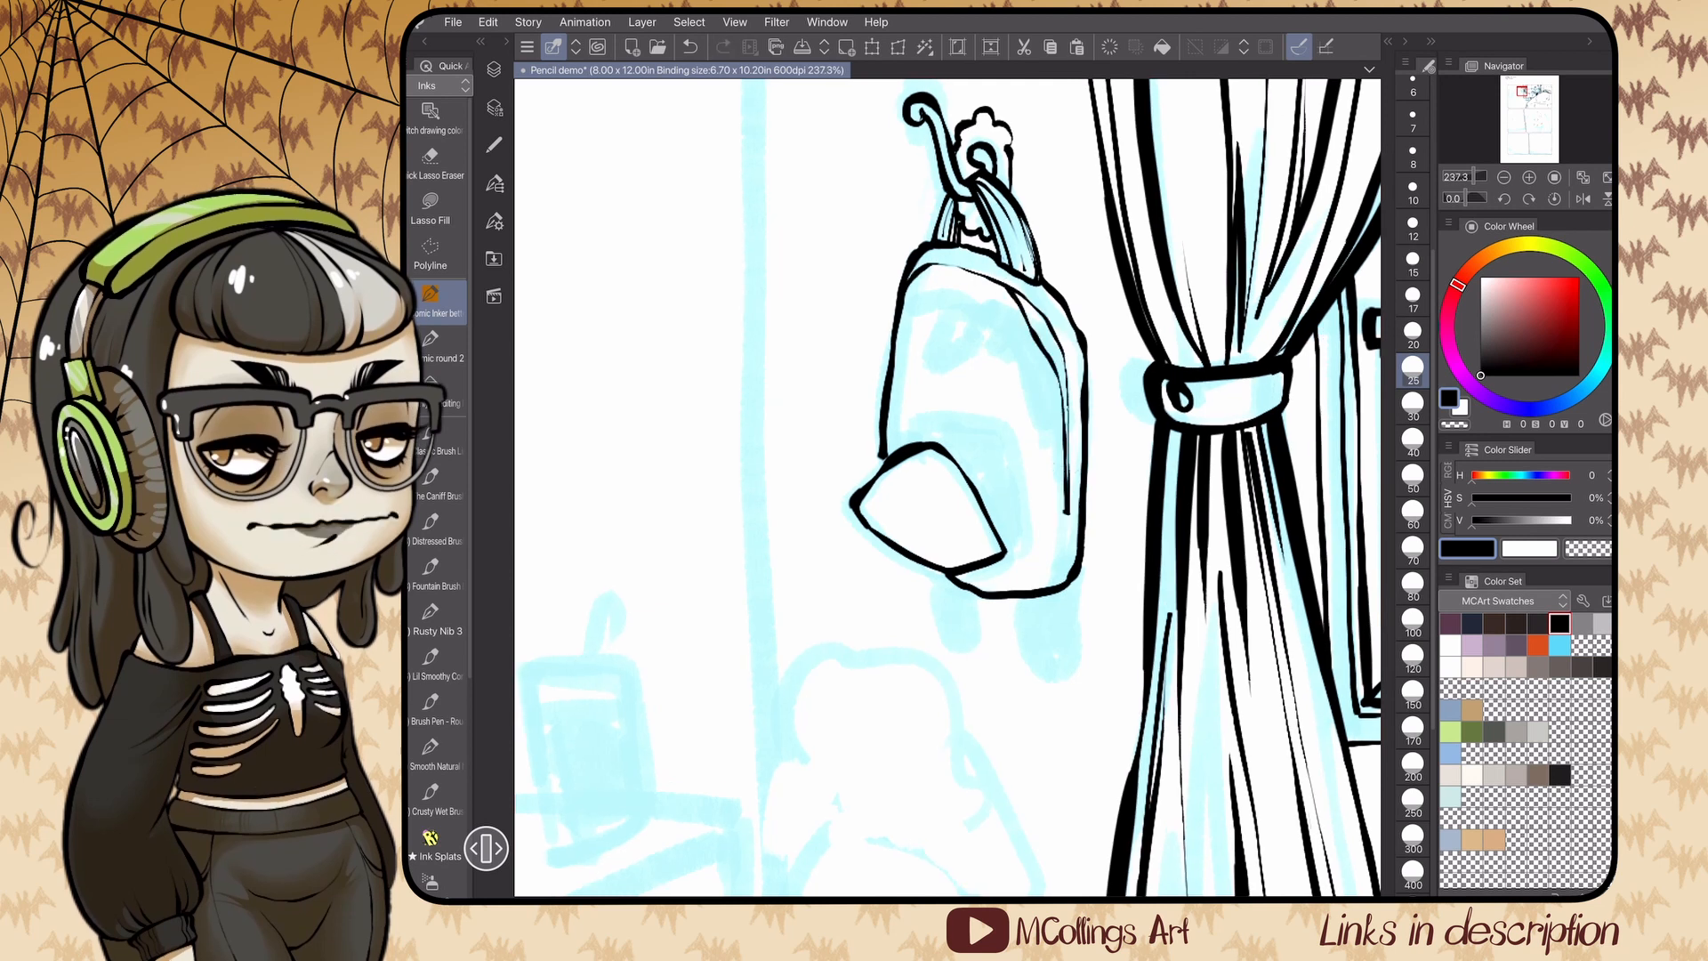
pyautogui.scroll(-2, 947, 487)
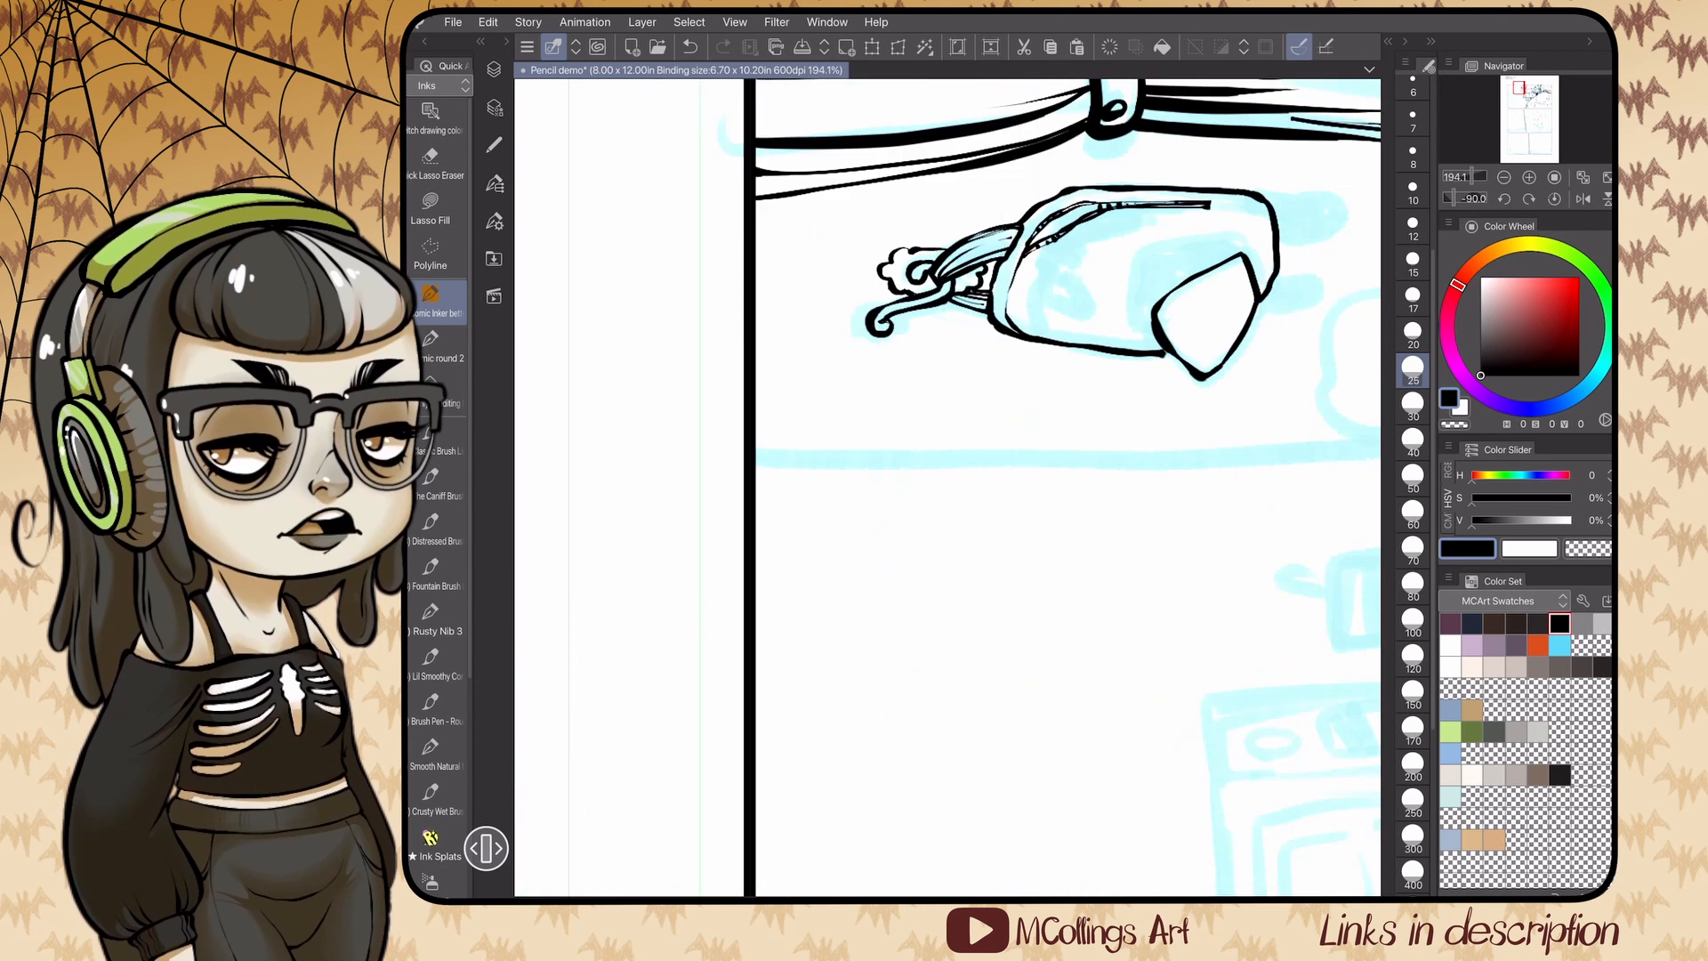
# - Ink a solid black opening along the upper right curve of the backpack's zip seam
pyautogui.scroll(5, 947, 487)
pyautogui.moveTo(972, 436); pyautogui.dragTo(1032, 519)
pyautogui.moveTo(926, 338); pyautogui.dragTo(1019, 479)
pyautogui.moveTo(963, 385); pyautogui.dragTo(1023, 497)
# - Trim the backpack's black zip opening with transparent colour and ink small zip teeth along its edge
pyautogui.press('c')
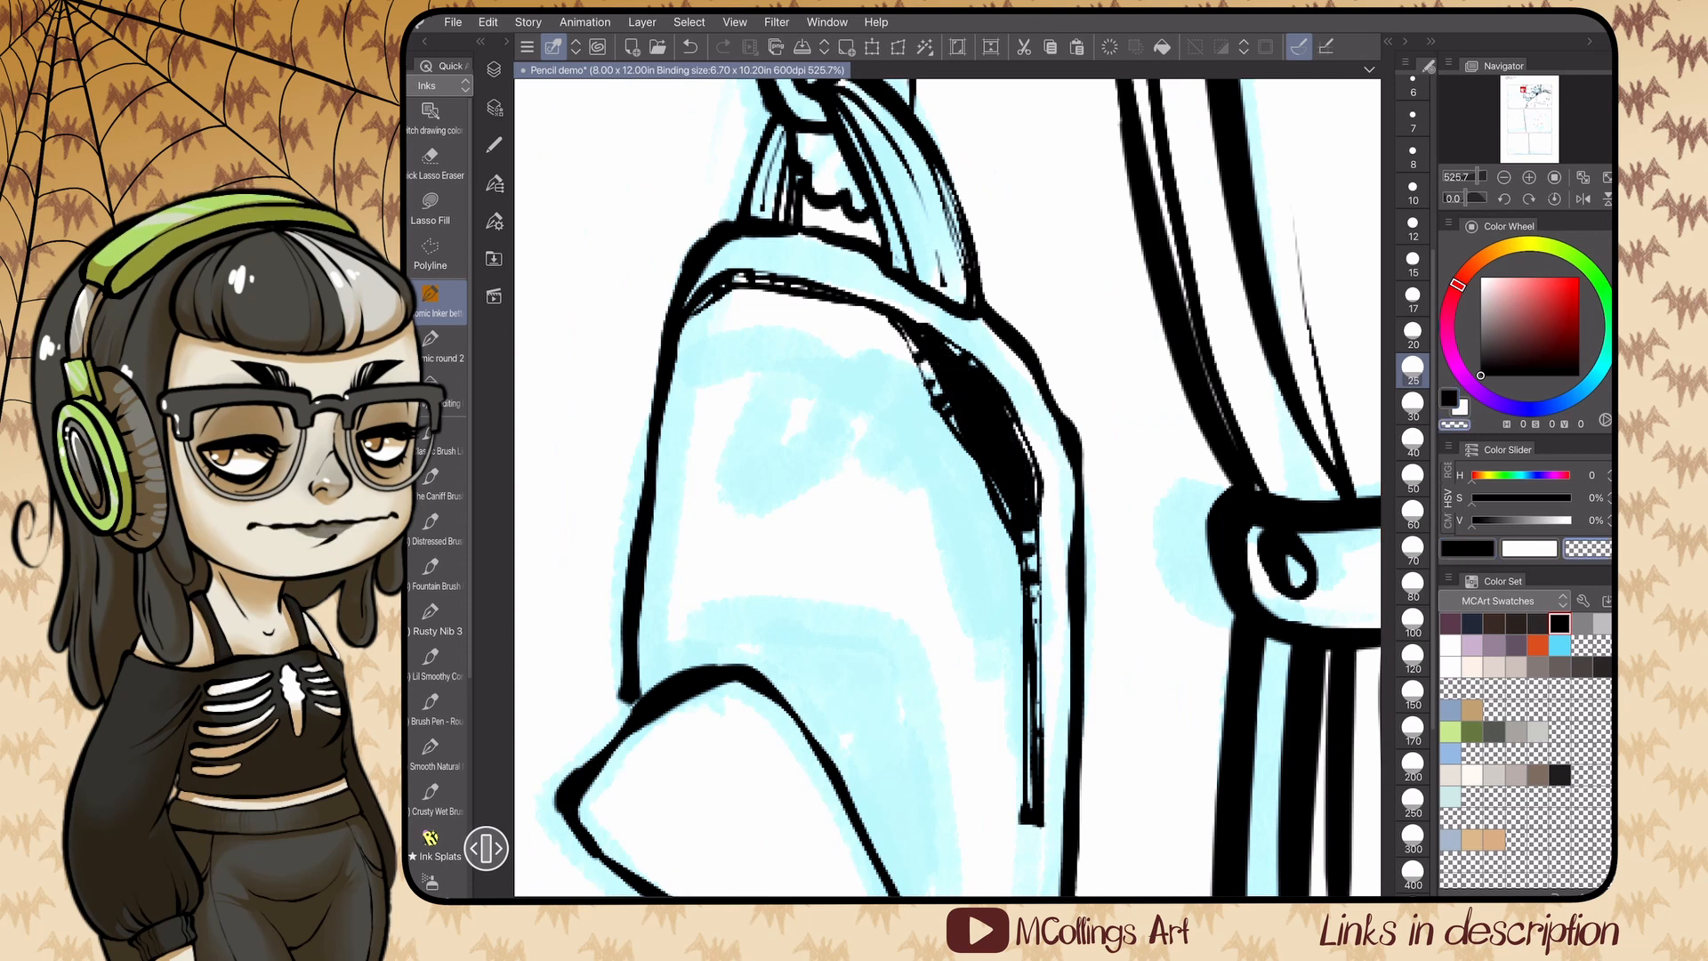
pyautogui.moveTo(943, 341)
pyautogui.mouseDown()
pyautogui.moveTo(1035, 505)
pyautogui.moveTo(972, 366)
pyautogui.mouseUp()
pyautogui.press('c')
pyautogui.moveTo(909, 313); pyautogui.dragTo(968, 355)
pyautogui.scroll(3, 948, 487)
pyautogui.moveTo(890, 142)
pyautogui.mouseDown()
pyautogui.moveTo(925, 365)
pyautogui.moveTo(1014, 438)
pyautogui.mouseUp()
pyautogui.scroll(-4, 948, 488)
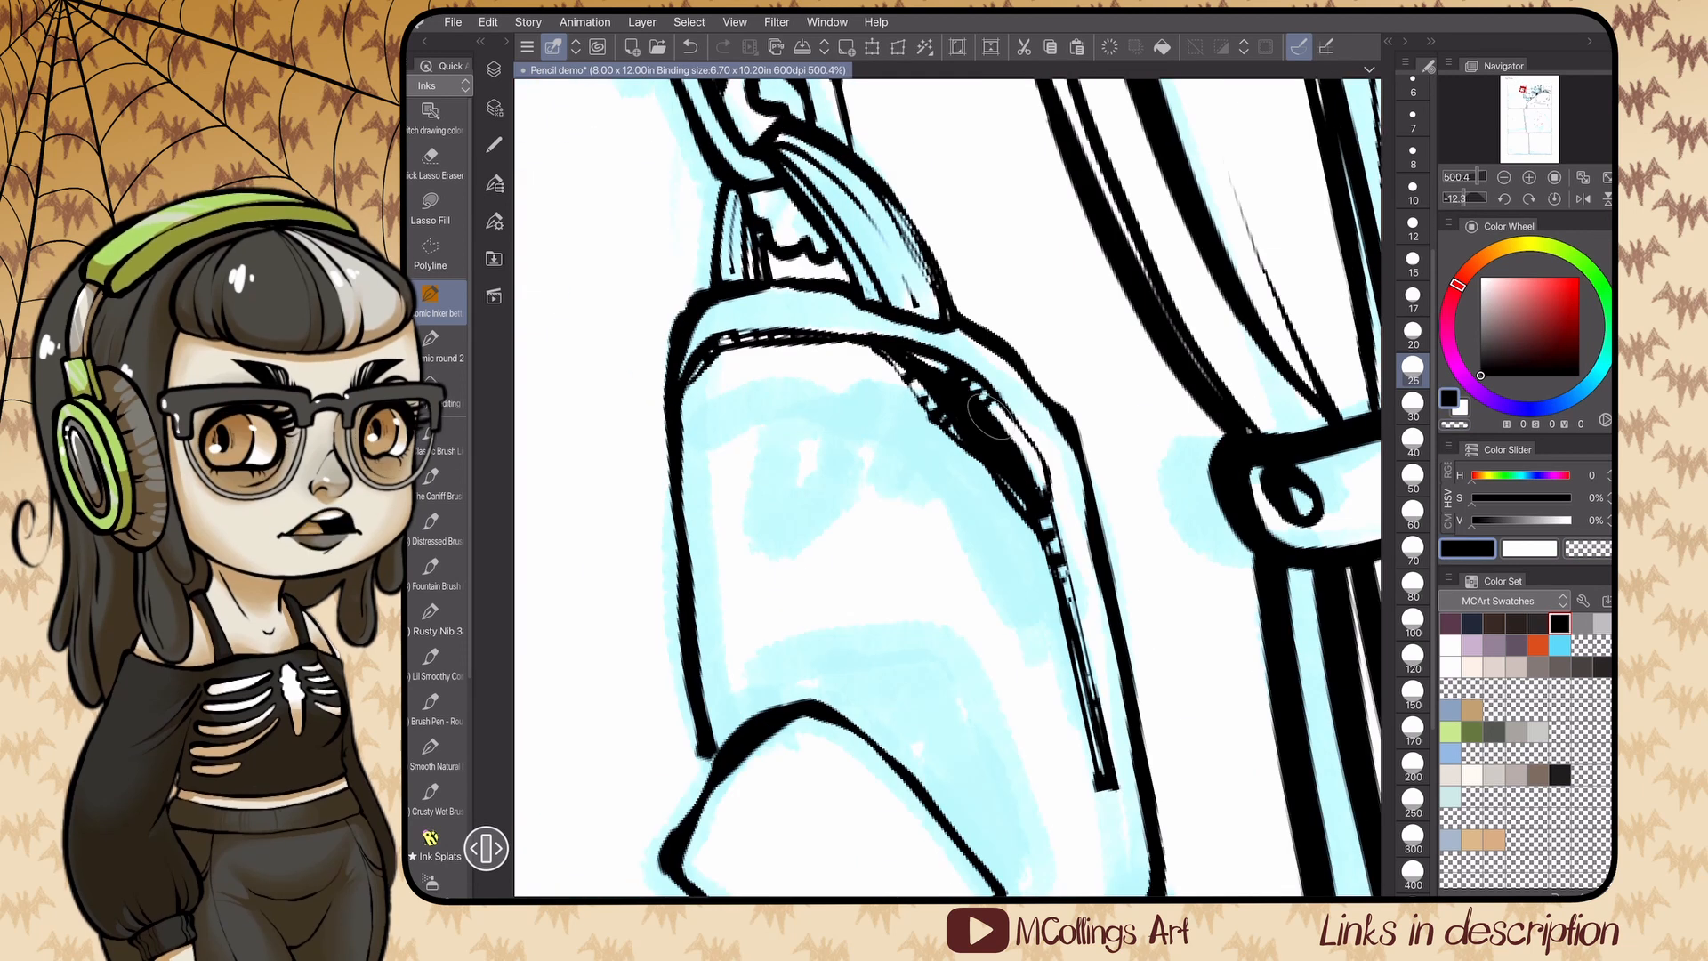
pyautogui.scroll(-1, 947, 488)
pyautogui.press('c')
pyautogui.moveTo(945, 256); pyautogui.dragTo(998, 431)
pyautogui.press('c')
pyautogui.moveTo(980, 352); pyautogui.dragTo(1002, 433)
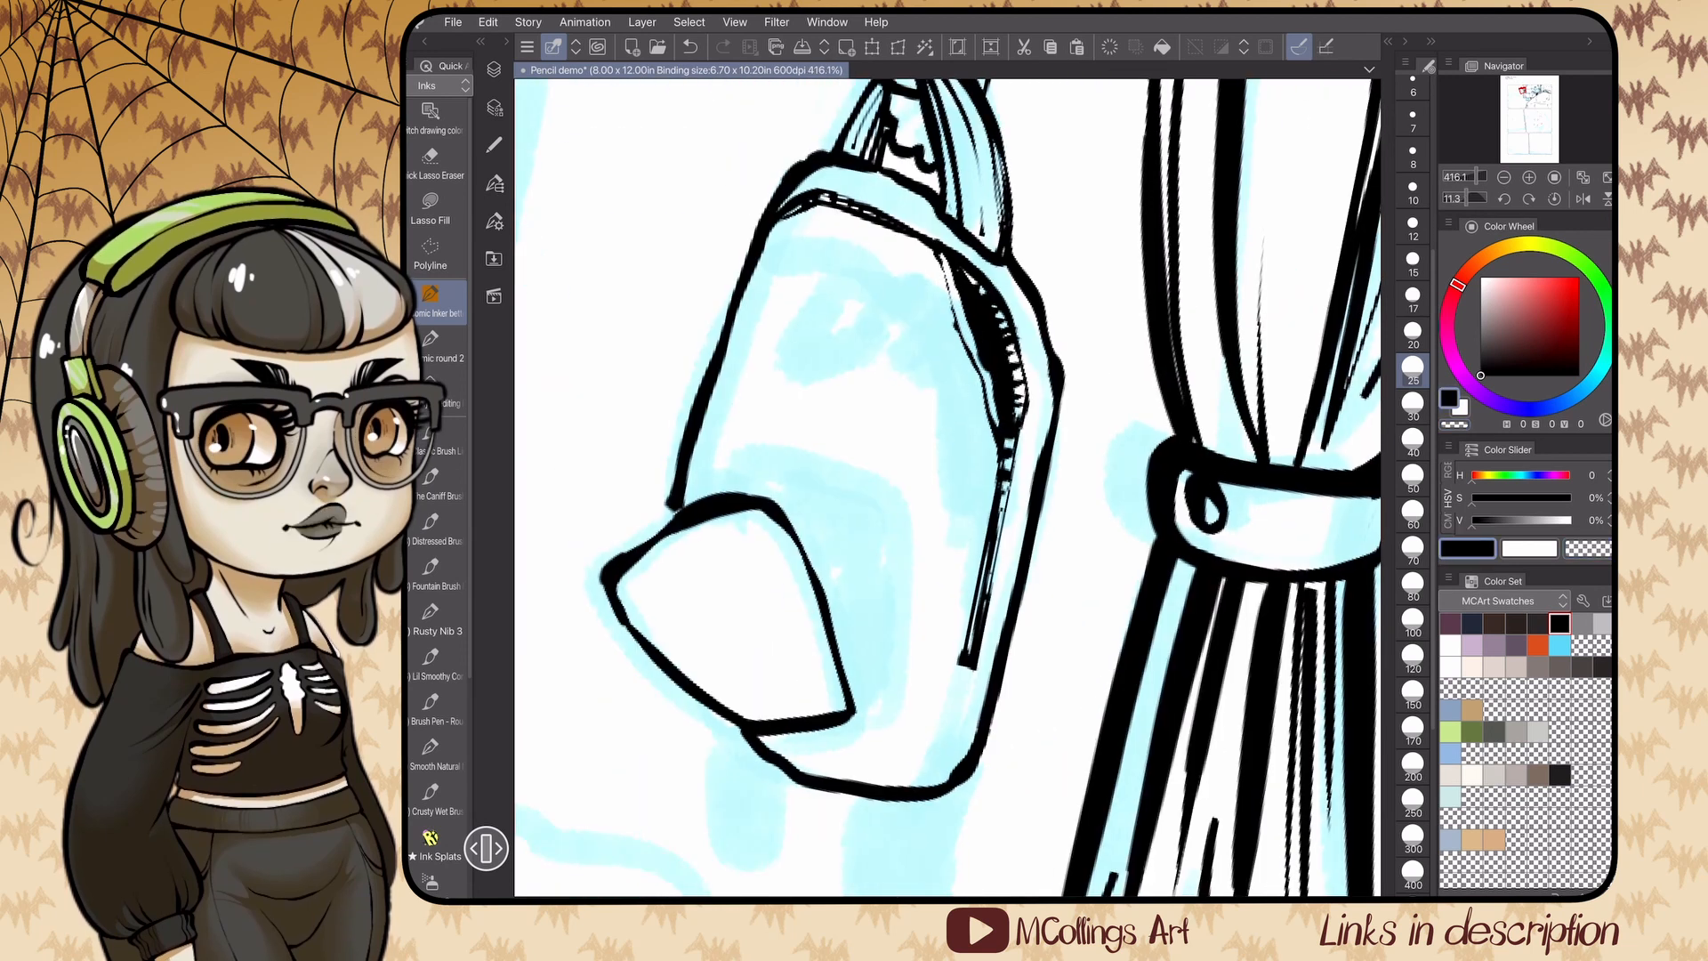
# - Ink the top and side edges behind the backpack's front pocket flap and fill the shadowed inside with black
pyautogui.scroll(-6, 948, 487)
pyautogui.scroll(5, 947, 488)
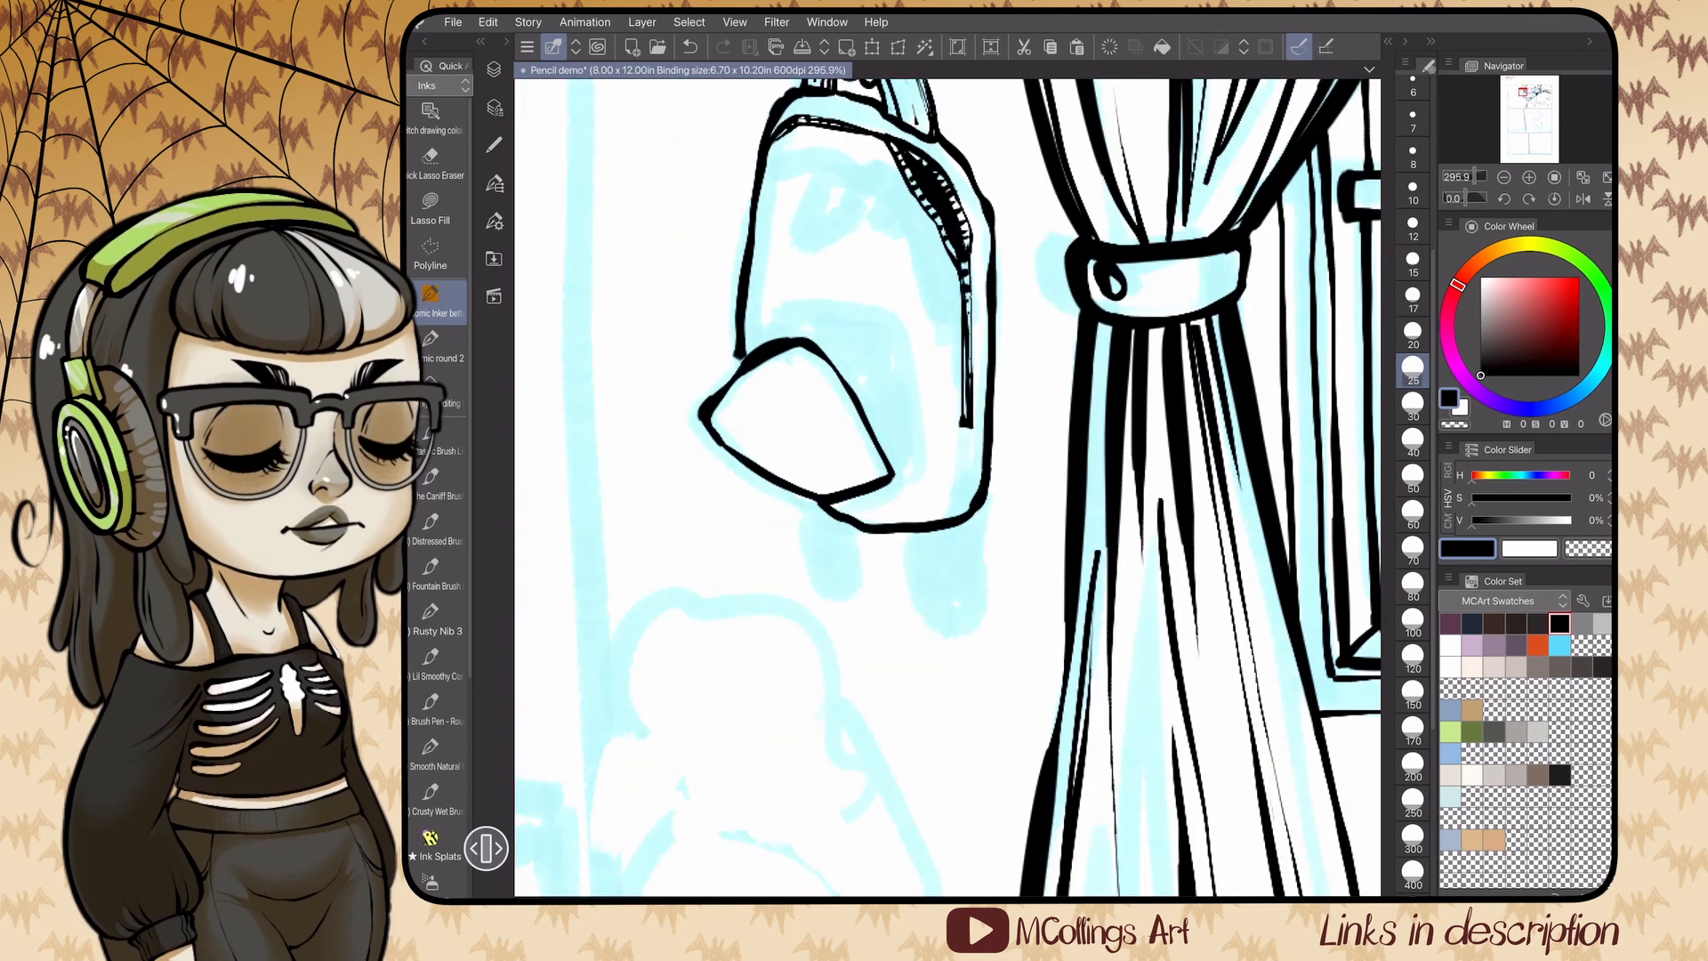
pyautogui.moveTo(771, 340); pyautogui.dragTo(886, 322)
pyautogui.moveTo(884, 322); pyautogui.dragTo(911, 462)
pyautogui.moveTo(788, 312); pyautogui.dragTo(904, 311)
pyautogui.moveTo(904, 311)
pyautogui.mouseDown()
pyautogui.moveTo(922, 463)
pyautogui.moveTo(888, 335)
pyautogui.moveTo(897, 459)
pyautogui.mouseUp()
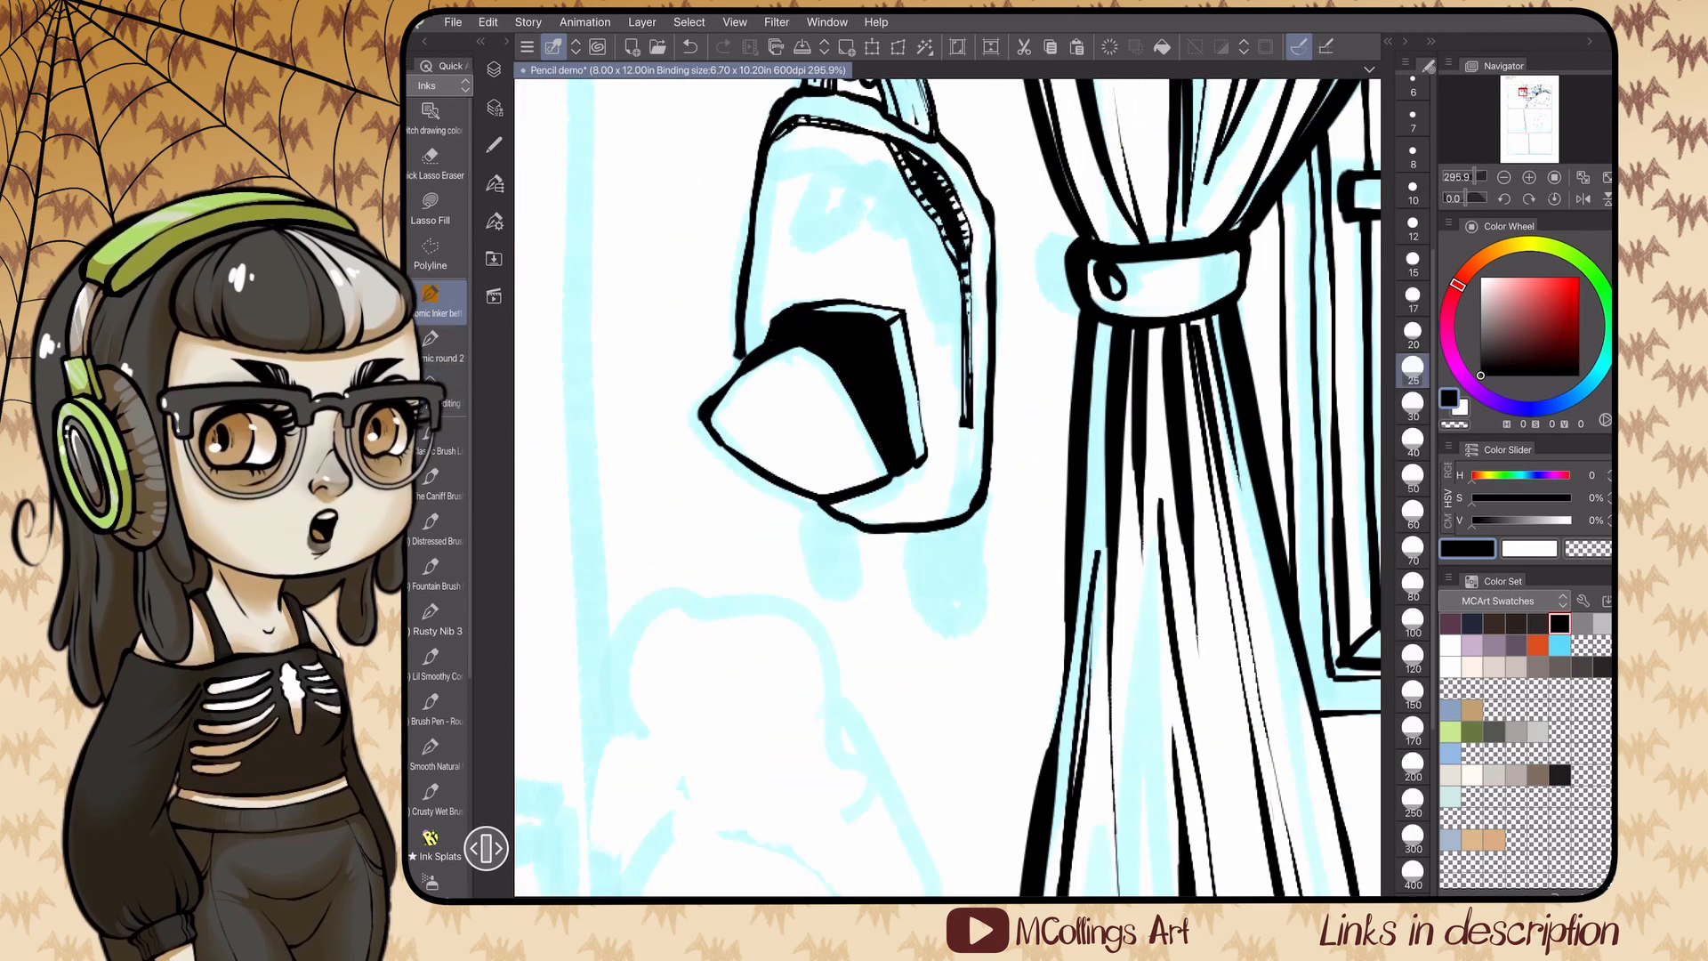
# - Ink a small rounded patch with two slots on the backpack's front and the dark strap ends hanging below it
pyautogui.moveTo(824, 172); pyautogui.dragTo(879, 228)
pyautogui.moveTo(879, 227)
pyautogui.mouseDown()
pyautogui.moveTo(824, 175)
pyautogui.moveTo(841, 210)
pyautogui.mouseUp()
pyautogui.moveTo(860, 183); pyautogui.dragTo(860, 210)
pyautogui.scroll(-4, 948, 487)
pyautogui.scroll(3, 948, 487)
pyautogui.moveTo(850, 491)
pyautogui.mouseDown()
pyautogui.moveTo(861, 534)
pyautogui.moveTo(887, 537)
pyautogui.mouseUp()
pyautogui.moveTo(903, 440); pyautogui.dragTo(906, 538)
pyautogui.moveTo(773, 472)
pyautogui.mouseDown()
pyautogui.moveTo(785, 530)
pyautogui.moveTo(818, 536)
pyautogui.mouseUp()
pyautogui.scroll(-5, 1004, 355)
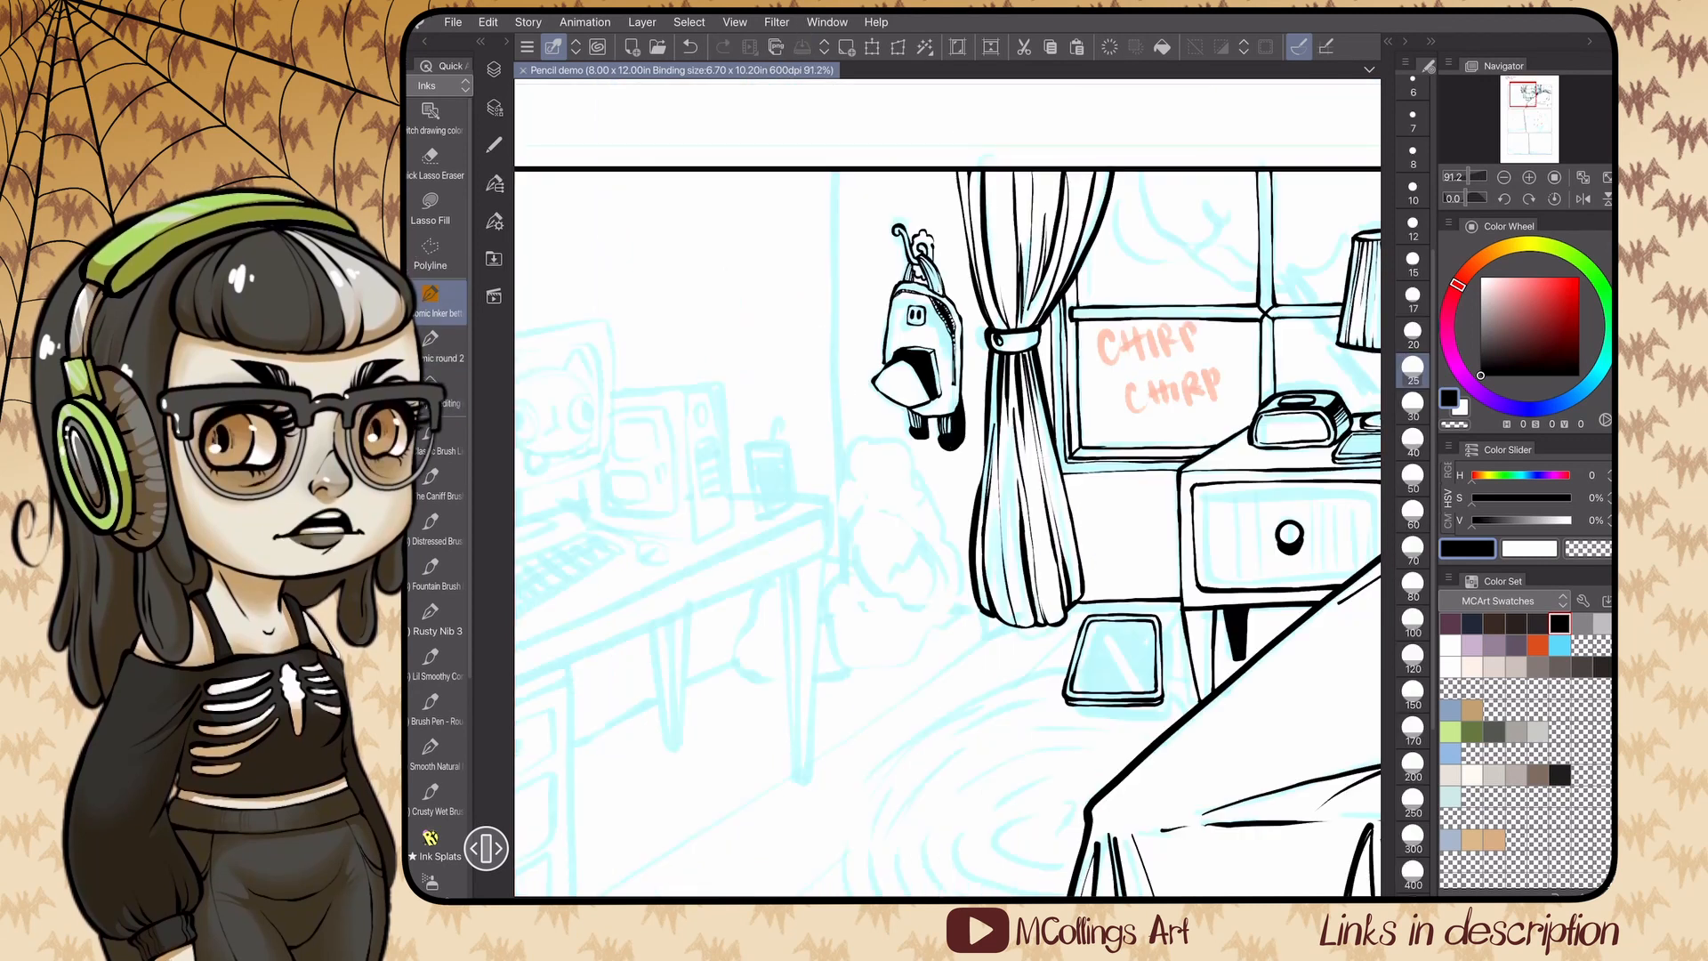
# - Touch up the ink between the straps at the top of the backpack
pyautogui.scroll(5, 914, 260)
pyautogui.moveTo(921, 289); pyautogui.dragTo(929, 298)
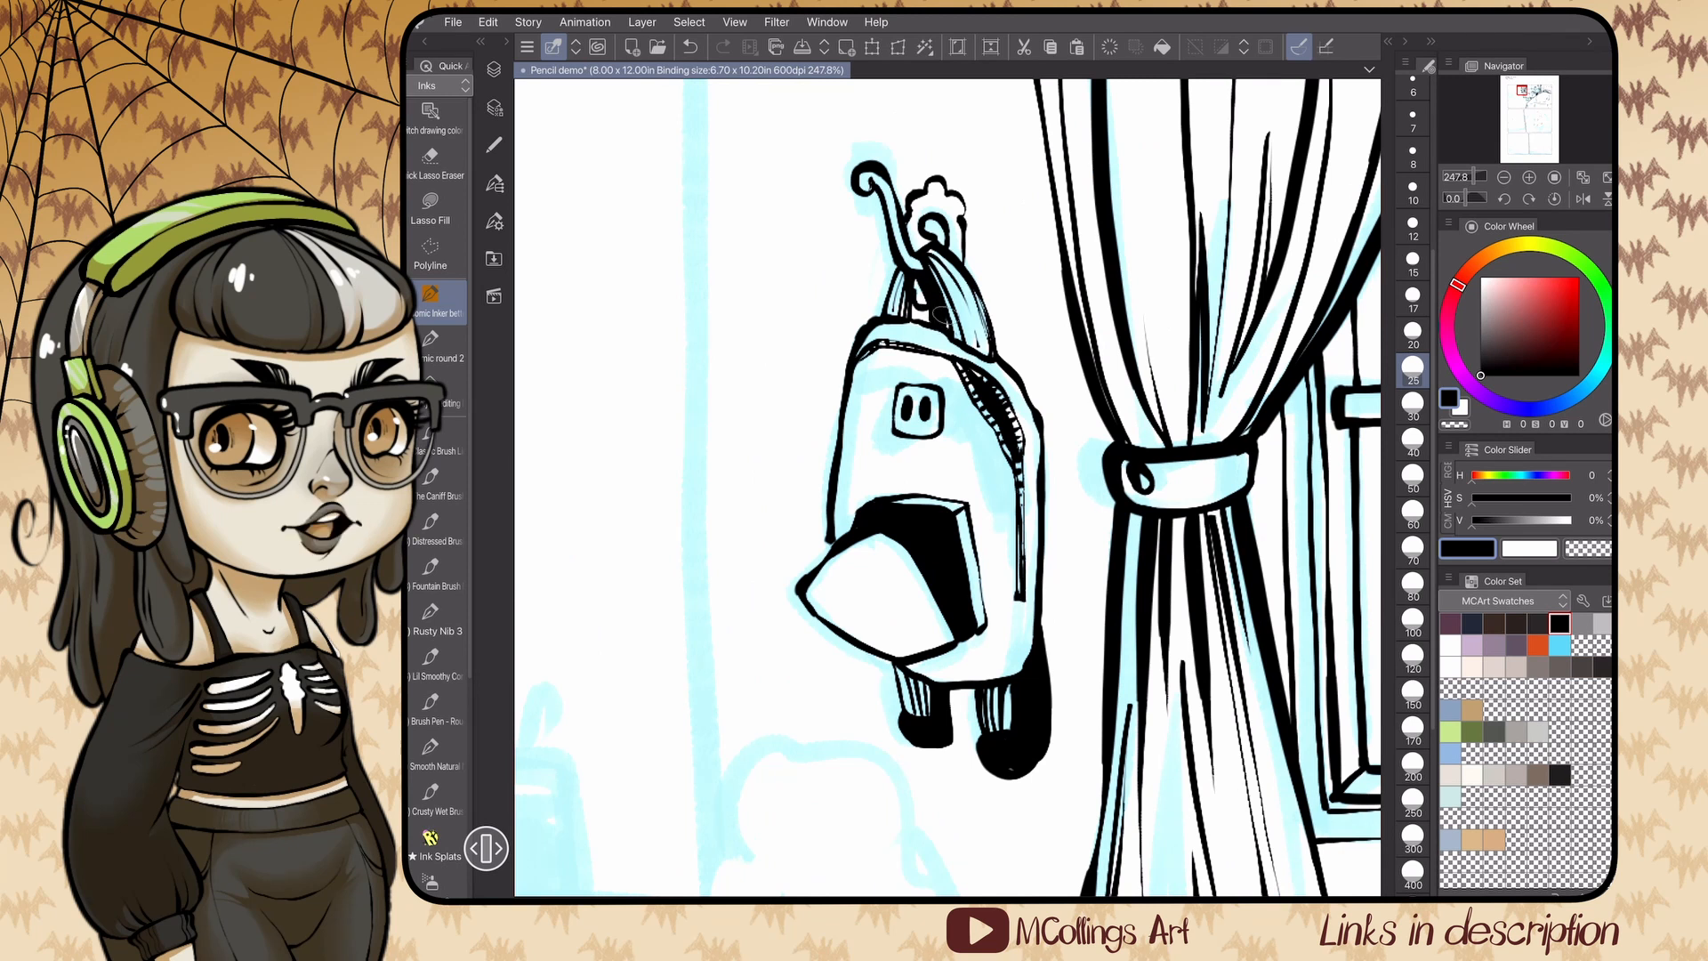
pyautogui.press('c')
pyautogui.press('c')
pyautogui.scroll(-5, 1157, 178)
pyautogui.scroll(2, 699, 827)
# - Select the interior of the bedroom panel by its borders and return to the inking brush
pyautogui.click(441, 85)
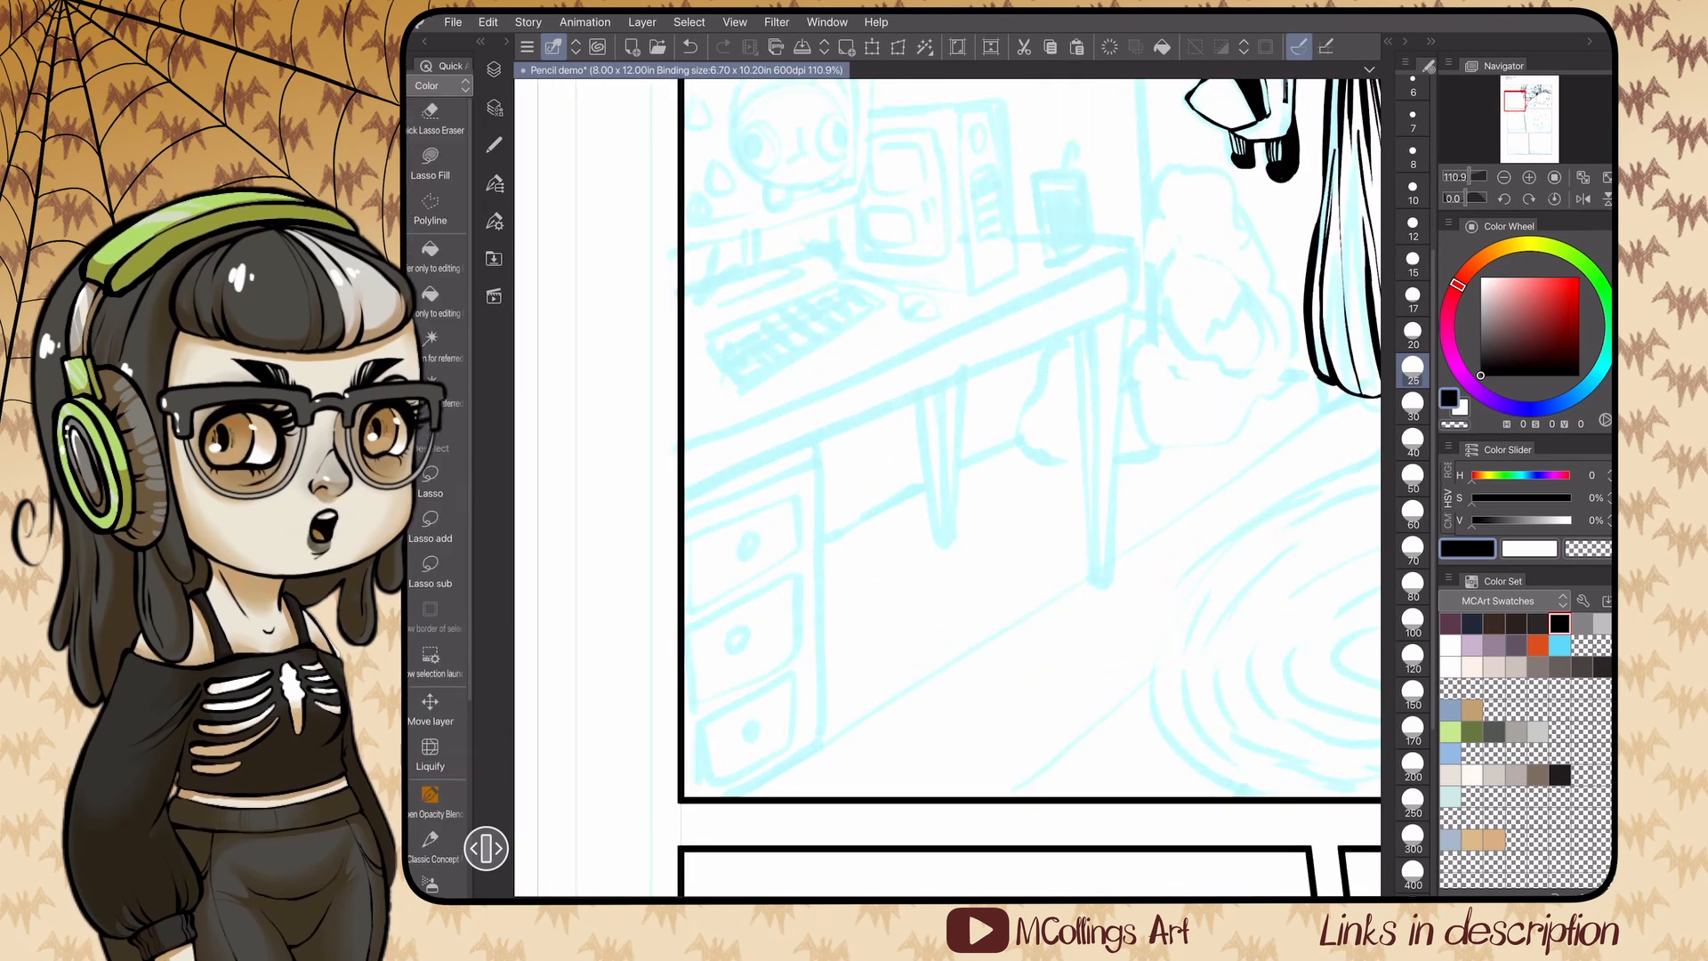
pyautogui.click(430, 342)
pyautogui.click(961, 613)
pyautogui.click(441, 86)
pyautogui.click(430, 300)
# - Ink the desktop's long front edge, short end and lower edge to give the desk its thickness
pyautogui.scroll(-1, 947, 487)
pyautogui.moveTo(856, 379); pyautogui.dragTo(1033, 283)
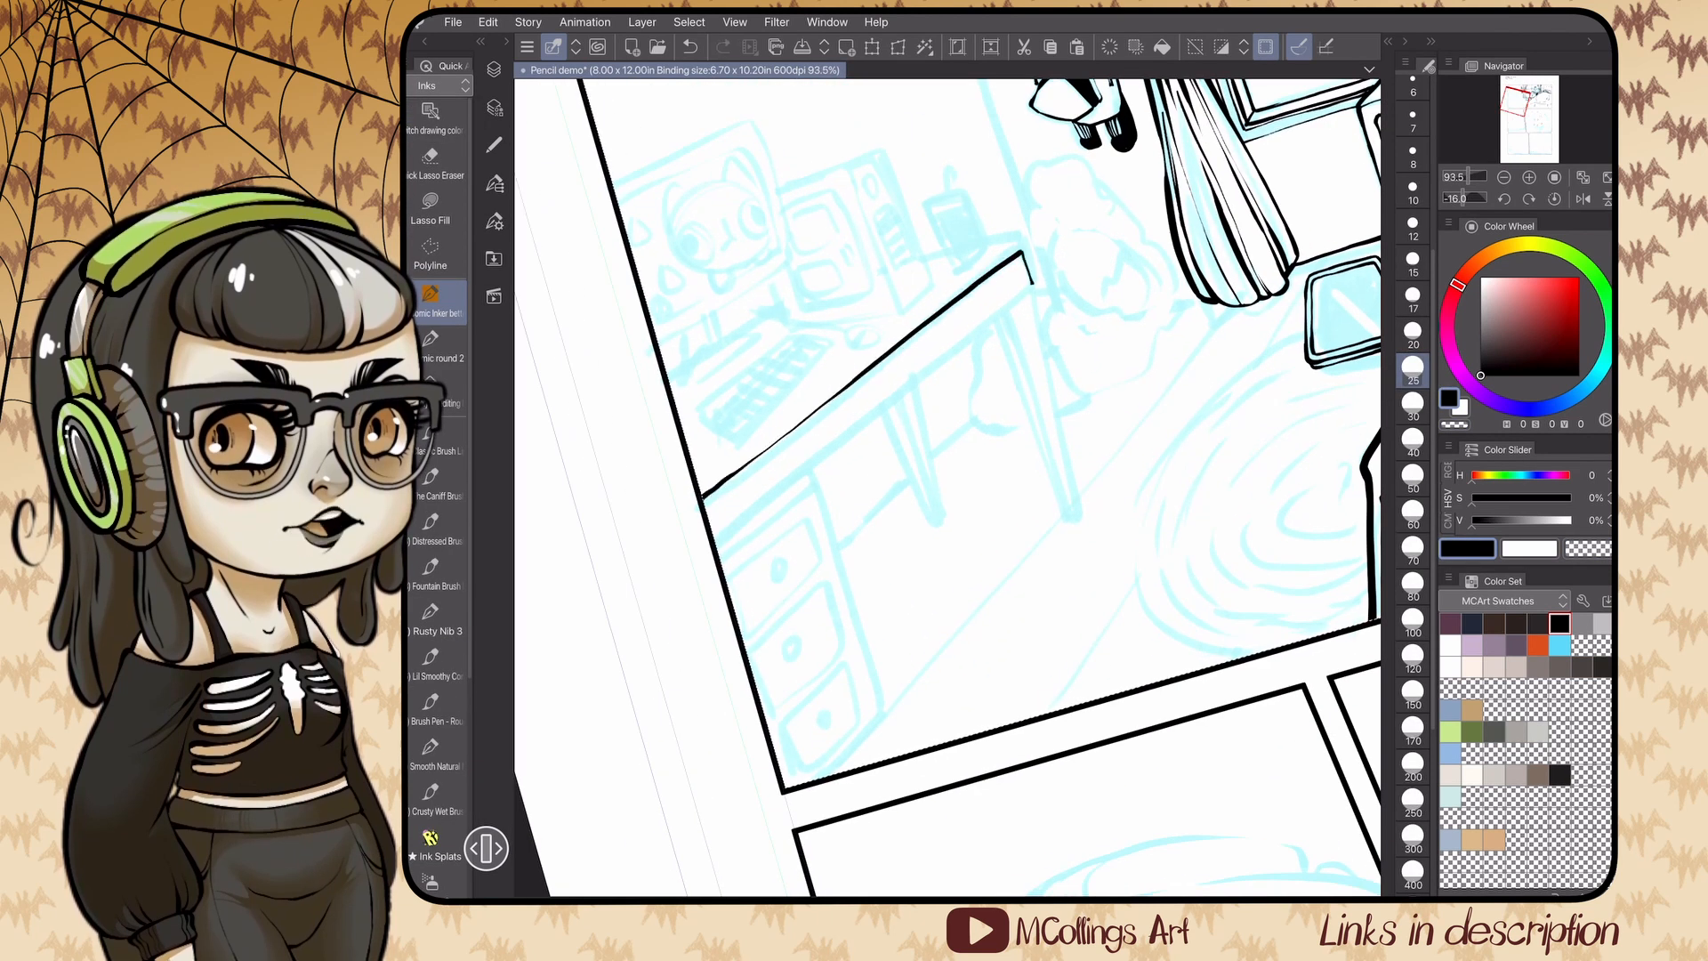
pyautogui.scroll(2, 947, 488)
pyautogui.moveTo(651, 530); pyautogui.dragTo(1109, 184)
pyautogui.scroll(-1, 948, 488)
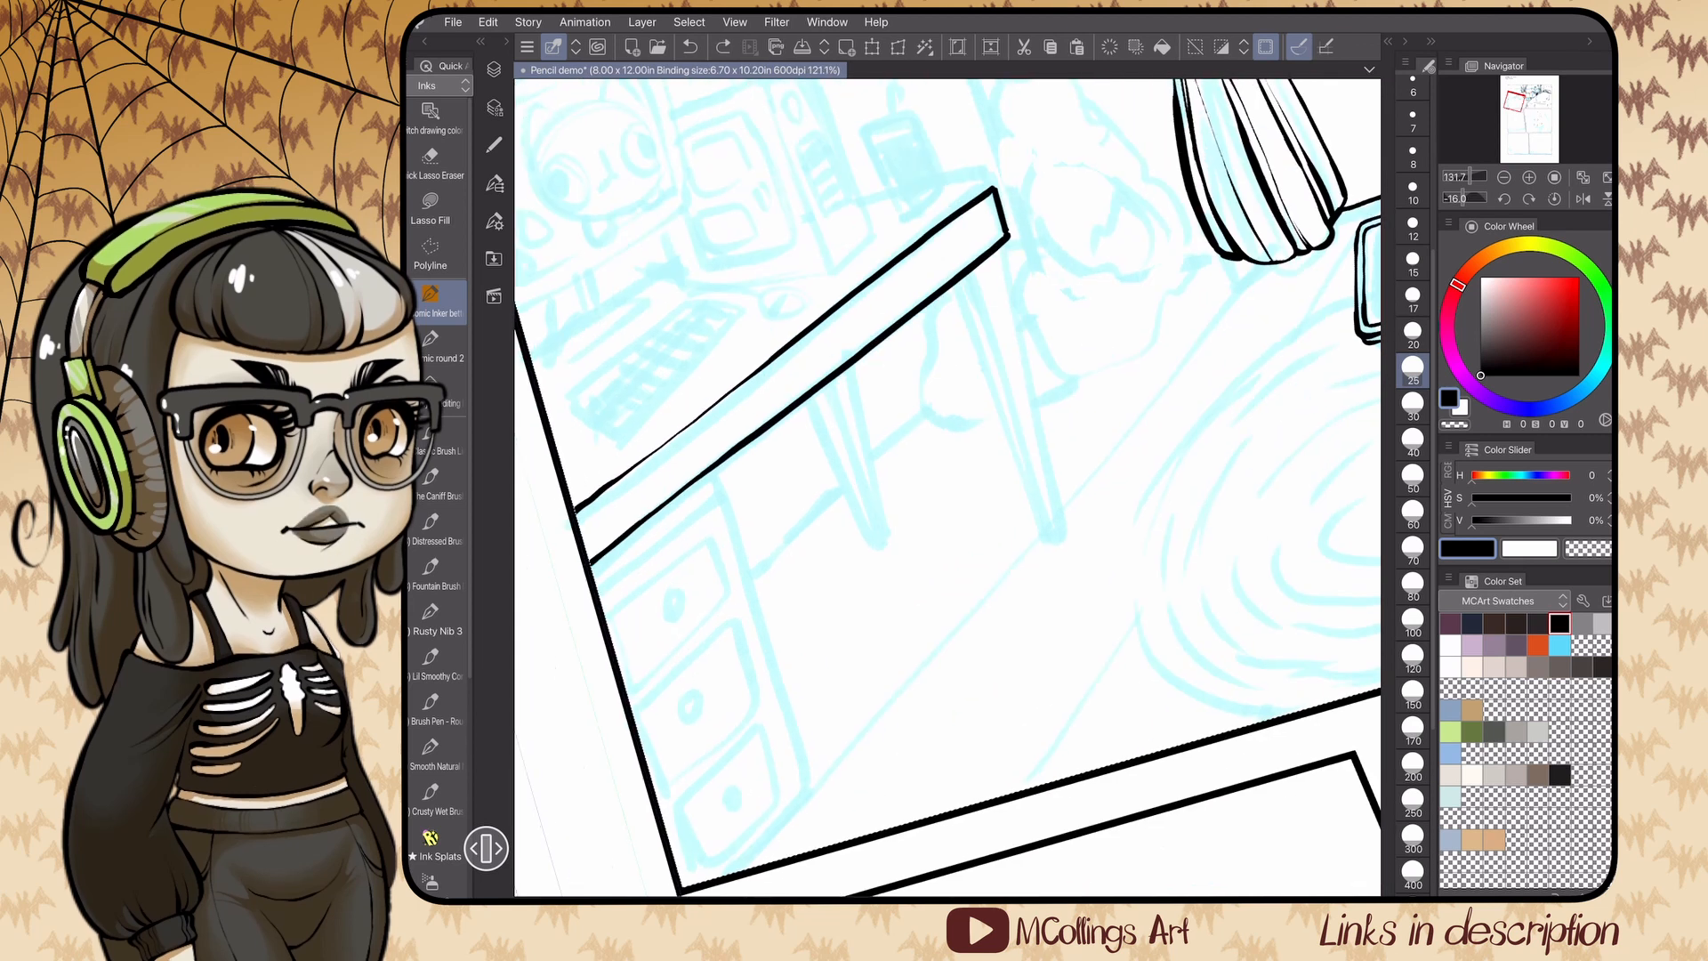
pyautogui.moveTo(862, 234); pyautogui.dragTo(954, 464)
pyautogui.moveTo(878, 223); pyautogui.dragTo(906, 301)
pyautogui.hotkey('ctrl', 'z')
pyautogui.hotkey('ctrl', 'z')
# - Ink the desk's two tapered legs, redoing one edge of the near leg
pyautogui.hscroll(1, 948, 488)
pyautogui.moveTo(820, 212); pyautogui.dragTo(909, 443)
pyautogui.moveTo(834, 197); pyautogui.dragTo(914, 441)
pyautogui.hotkey('ctrl', 'z')
pyautogui.moveTo(868, 173); pyautogui.dragTo(923, 435)
pyautogui.moveTo(700, 305); pyautogui.dragTo(753, 438)
pyautogui.moveTo(684, 321); pyautogui.dragTo(738, 437)
pyautogui.moveTo(726, 286); pyautogui.dragTo(758, 434)
pyautogui.scroll(-2, 948, 488)
pyautogui.moveTo(876, 275); pyautogui.dragTo(934, 476)
pyautogui.hotkey('ctrl', 'z')
pyautogui.hotkey('ctrl', 'z')
# - Ink the side of the desk's drawer cabinet and the outline of its top drawer
pyautogui.scroll(2, 947, 488)
pyautogui.moveTo(777, 341)
pyautogui.mouseDown()
pyautogui.moveTo(879, 265)
pyautogui.moveTo(876, 286)
pyautogui.mouseUp()
pyautogui.moveTo(877, 287); pyautogui.dragTo(806, 430)
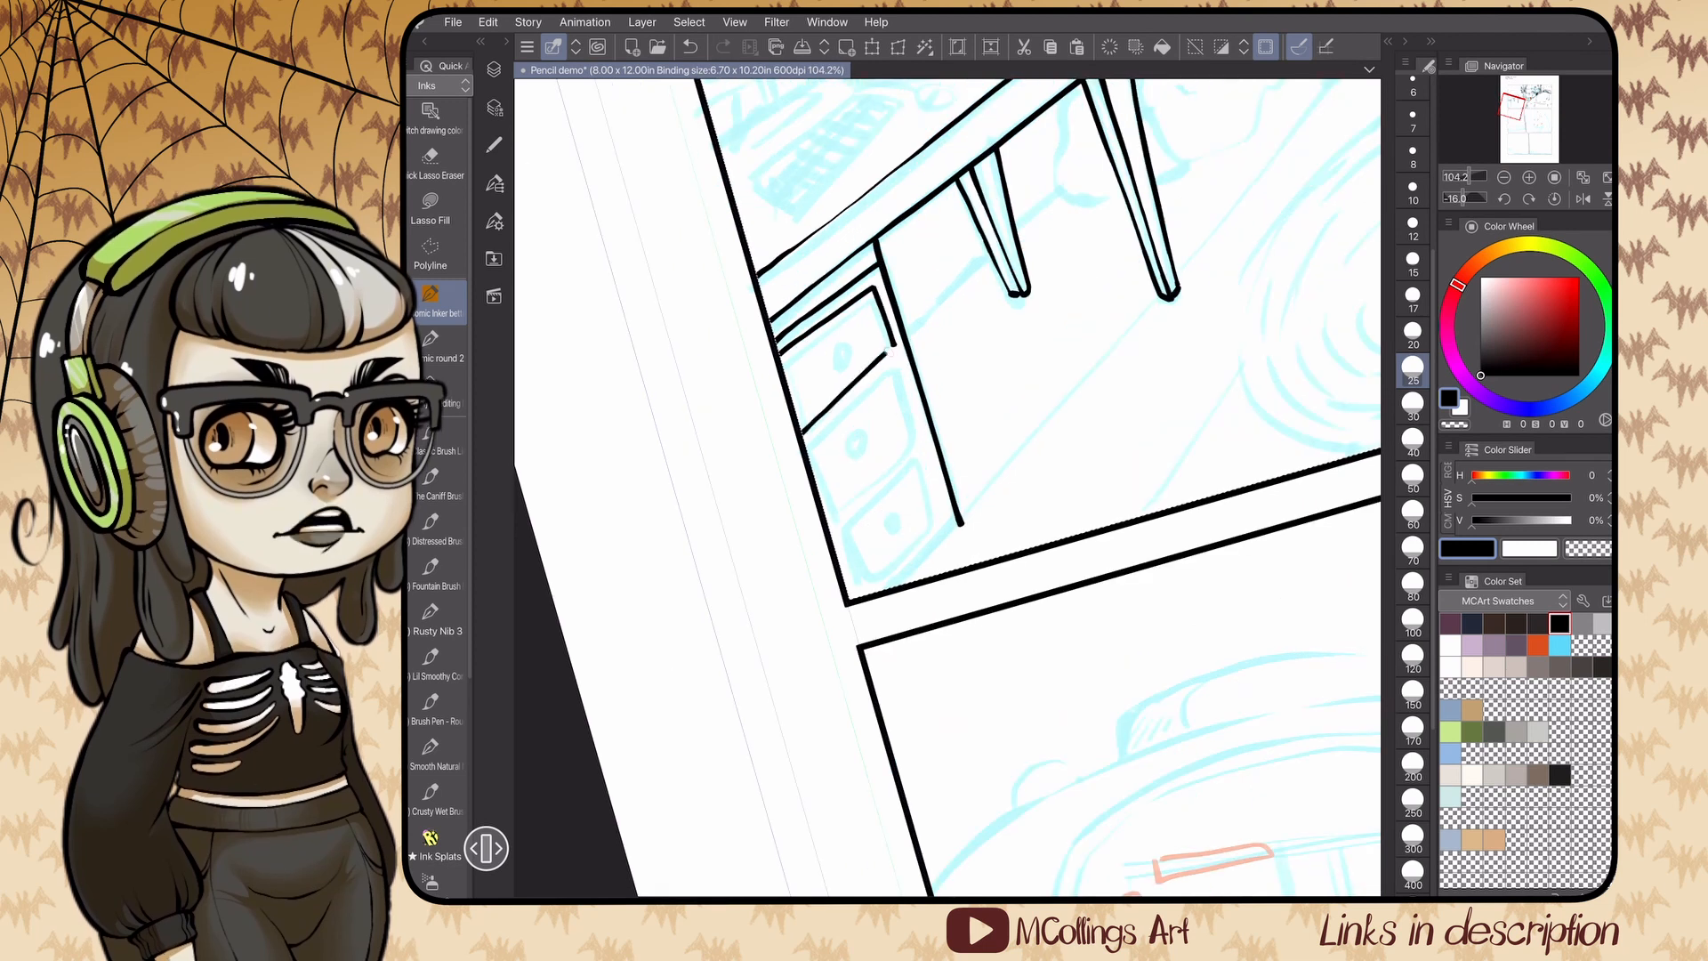
pyautogui.moveTo(839, 342); pyautogui.dragTo(841, 343)
pyautogui.moveTo(808, 444); pyautogui.dragTo(895, 363)
# - Ink the side edges of the desk's second drawer and the start of the third drawer
pyautogui.scroll(1, 947, 488)
pyautogui.moveTo(870, 274); pyautogui.dragTo(898, 359)
pyautogui.moveTo(899, 361)
pyautogui.mouseDown()
pyautogui.moveTo(798, 447)
pyautogui.moveTo(901, 383)
pyautogui.mouseUp()
pyautogui.moveTo(901, 383); pyautogui.dragTo(926, 442)
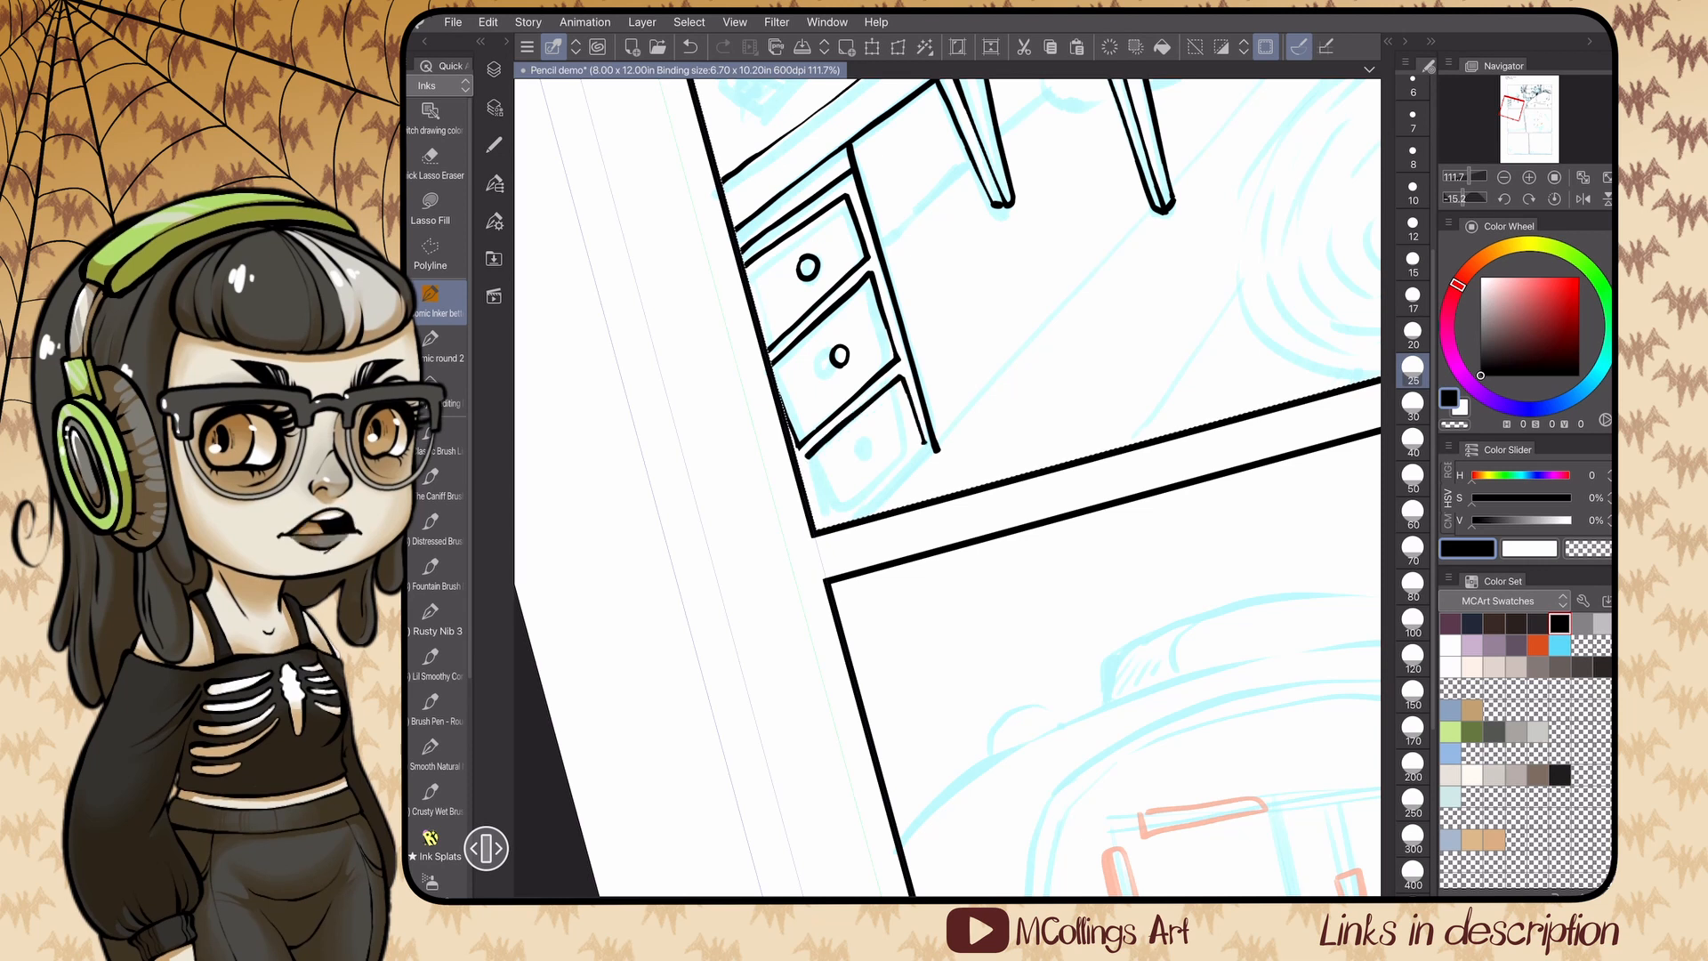
# - Finish the bottom desk drawer with its knob and ink the cabinet's lower edge down to the floor
pyautogui.moveTo(806, 459); pyautogui.dragTo(830, 525)
pyautogui.moveTo(925, 442); pyautogui.dragTo(831, 522)
pyautogui.moveTo(871, 427); pyautogui.dragTo(872, 428)
pyautogui.moveTo(936, 451); pyautogui.dragTo(865, 517)
pyautogui.scroll(-2, 948, 488)
pyautogui.moveTo(813, 433); pyautogui.dragTo(825, 426)
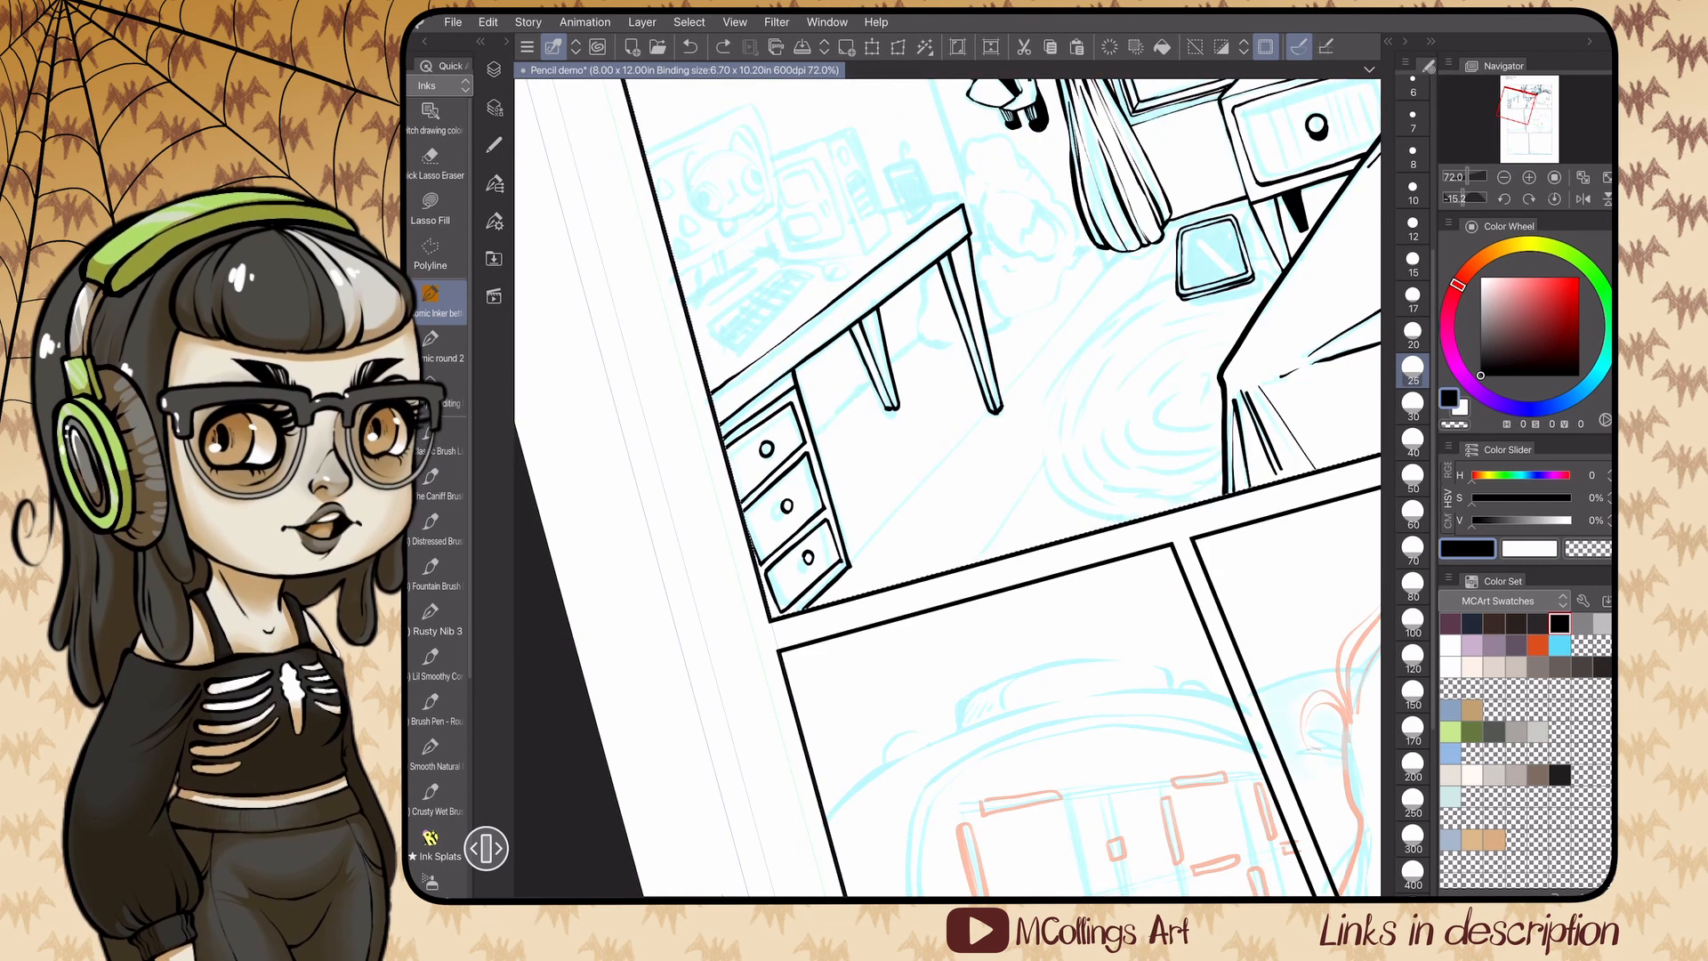
# - Ink the outline of the lidded drink cup on the desk, undoing a misplaced stroke
pyautogui.scroll(3, 948, 487)
pyautogui.moveTo(824, 321)
pyautogui.mouseDown()
pyautogui.moveTo(859, 406)
pyautogui.moveTo(889, 310)
pyautogui.mouseUp()
pyautogui.hotkey('ctrl', 'z')
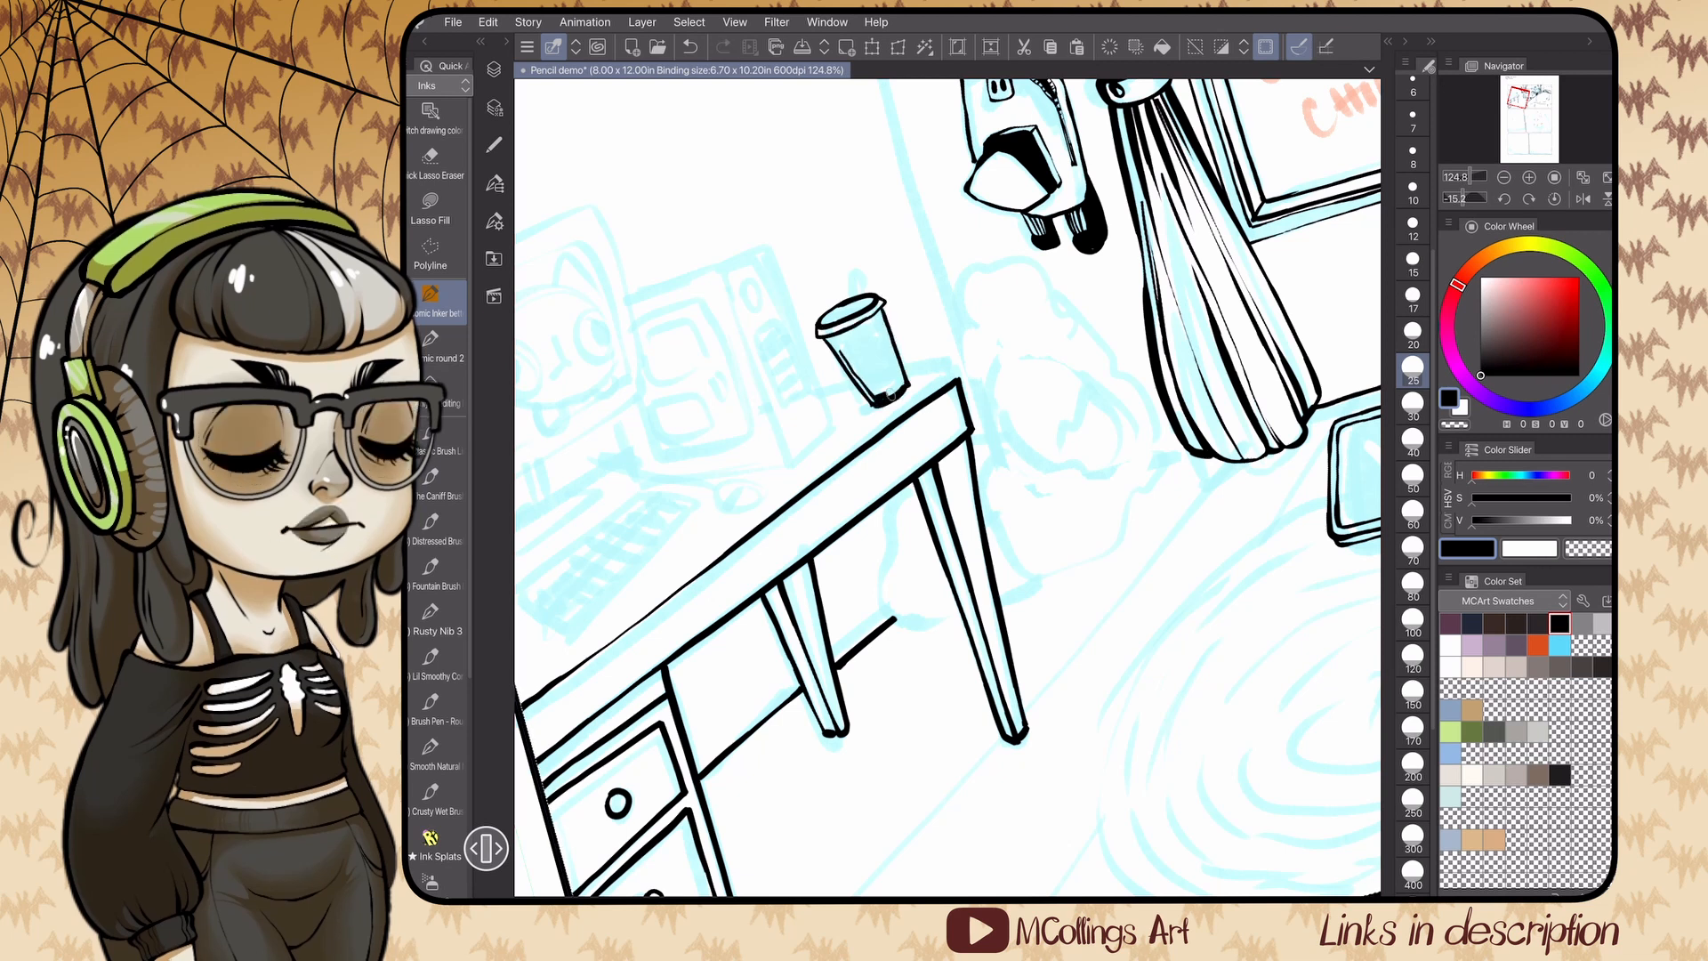
# - Fill the cup's drink with black, carve highlights in transparent colour, and add the straw
pyautogui.press('c')
pyautogui.moveTo(847, 340); pyautogui.dragTo(869, 392)
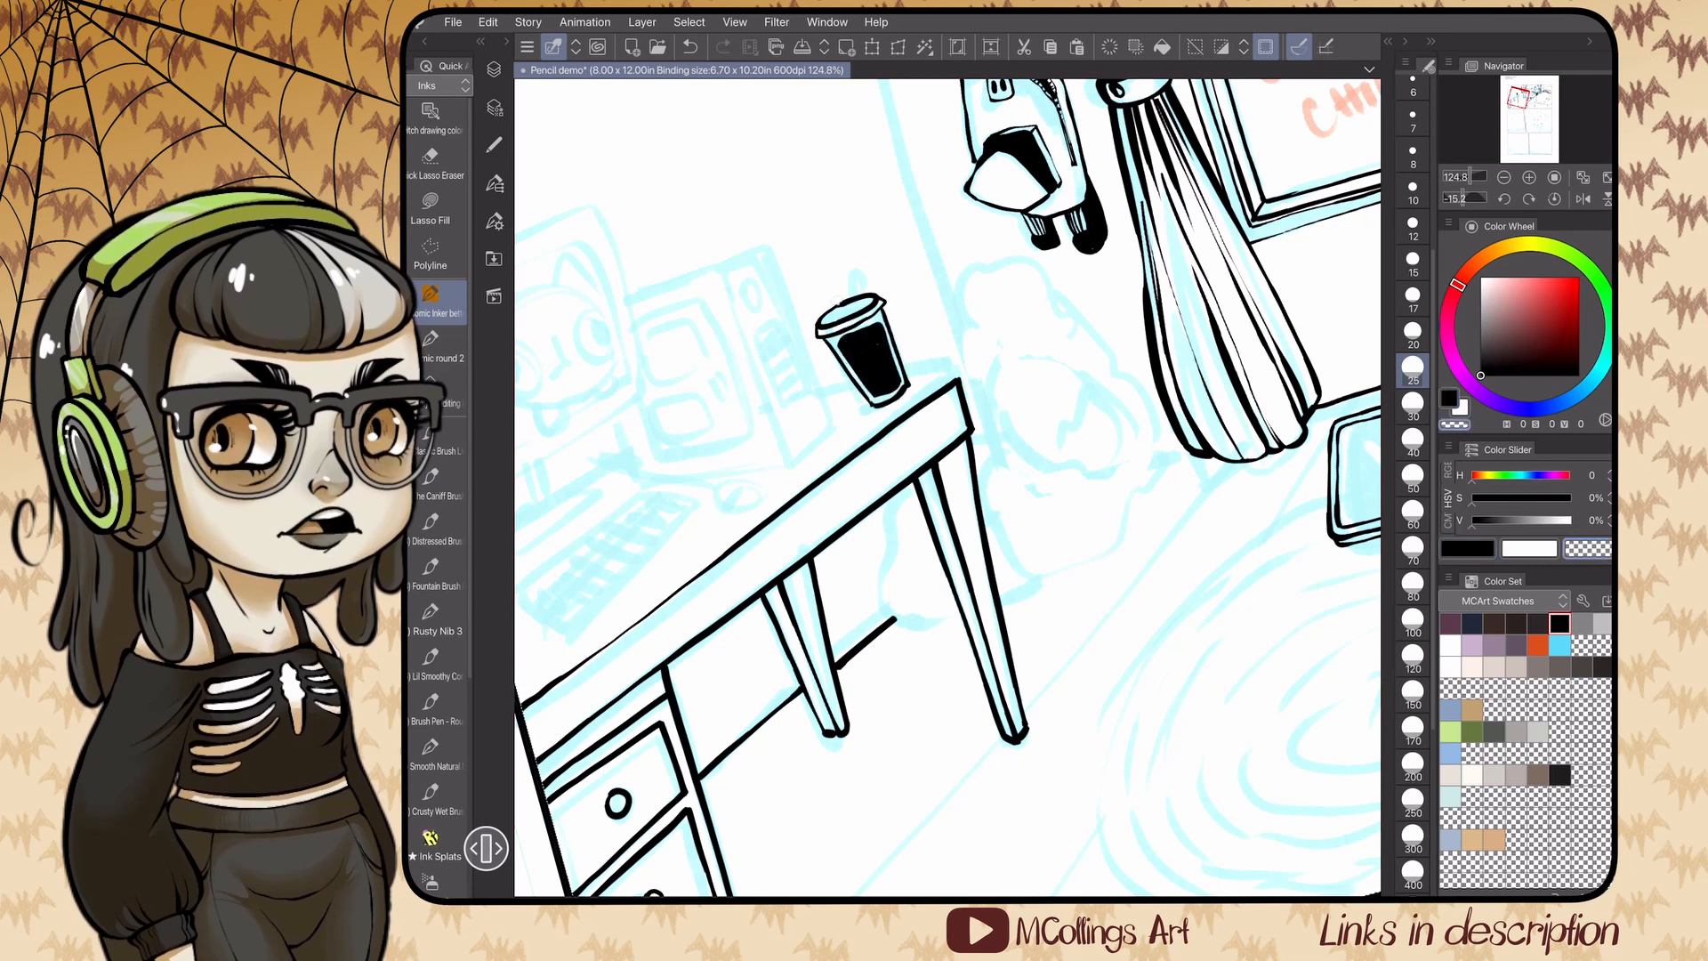
pyautogui.moveTo(869, 331); pyautogui.dragTo(856, 363)
pyautogui.press('c')
pyautogui.scroll(-3, 947, 488)
pyautogui.moveTo(821, 272)
pyautogui.mouseDown()
pyautogui.moveTo(847, 308)
pyautogui.moveTo(807, 356)
pyautogui.mouseUp()
# - Select the drink cup with the Lasso and adjust its placement on the desk with a transform
pyautogui.scroll(-4, 436, 569)
pyautogui.click(431, 794)
pyautogui.click(430, 750)
pyautogui.hotkey('ctrl', 't')
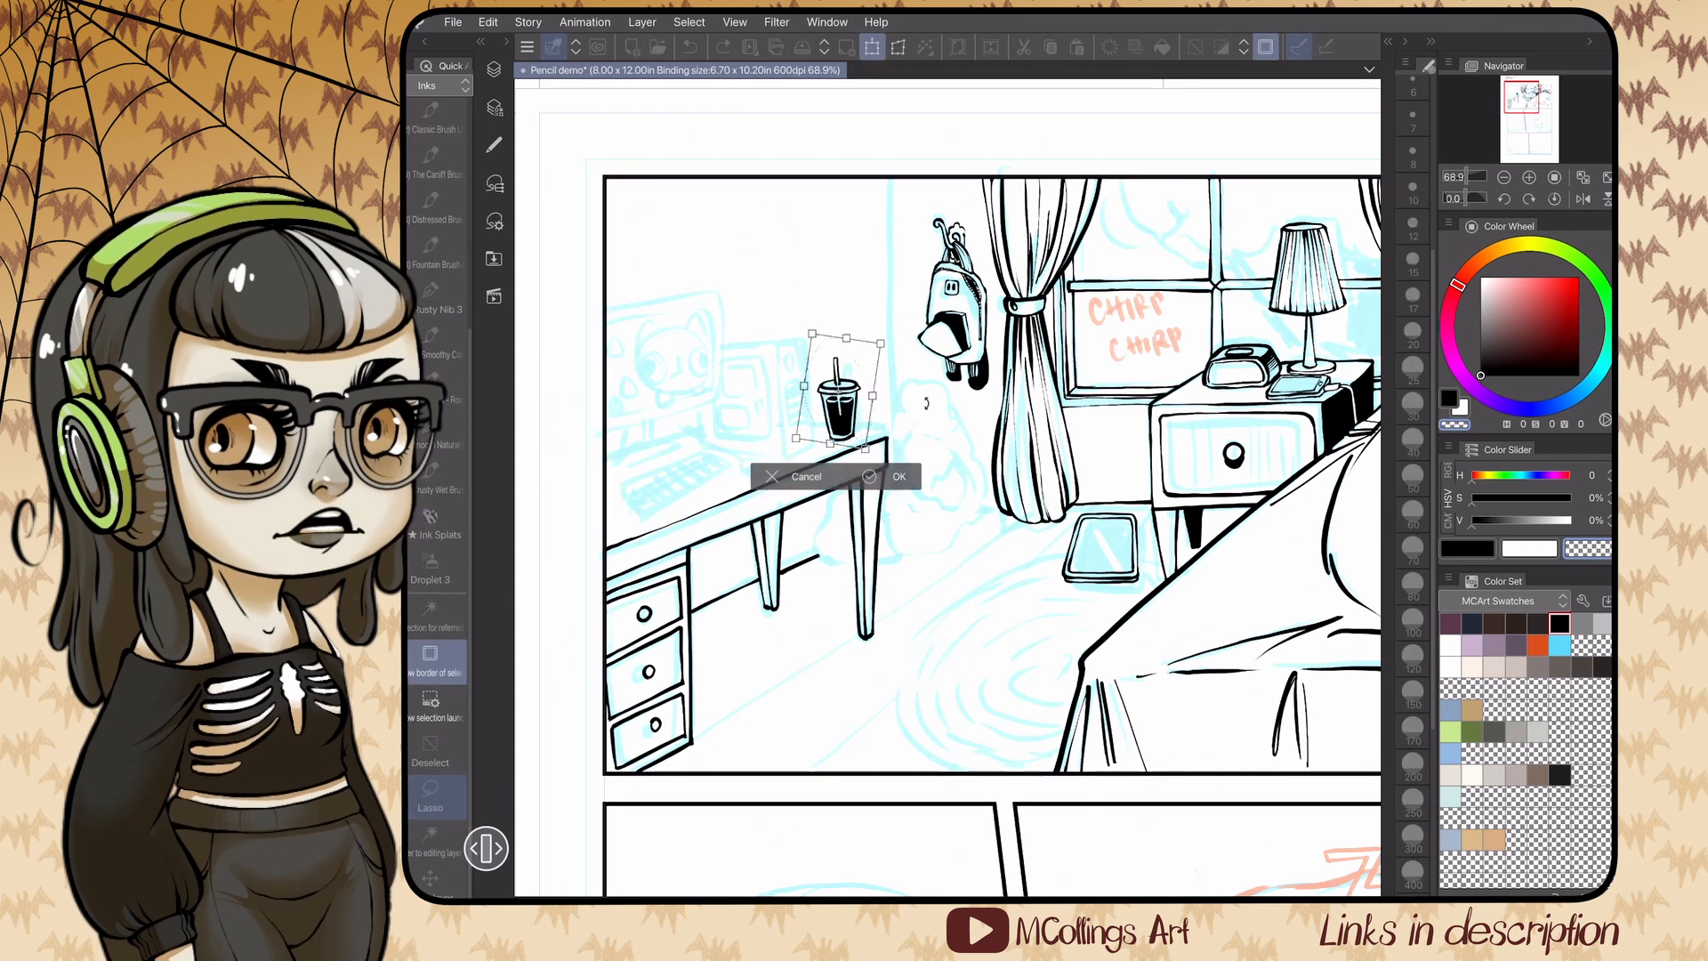
pyautogui.press('Return')
# - Reselect the bedroom panel's interior and pick the inking brush again
pyautogui.scroll(8, 436, 445)
pyautogui.click(435, 346)
pyautogui.click(765, 258)
pyautogui.click(431, 301)
# - Ink the computer tower's narrow side with its oval button and vent, plus the outline of its wide face
pyautogui.scroll(3, 948, 488)
pyautogui.press('c')
pyautogui.moveTo(913, 191); pyautogui.dragTo(911, 288)
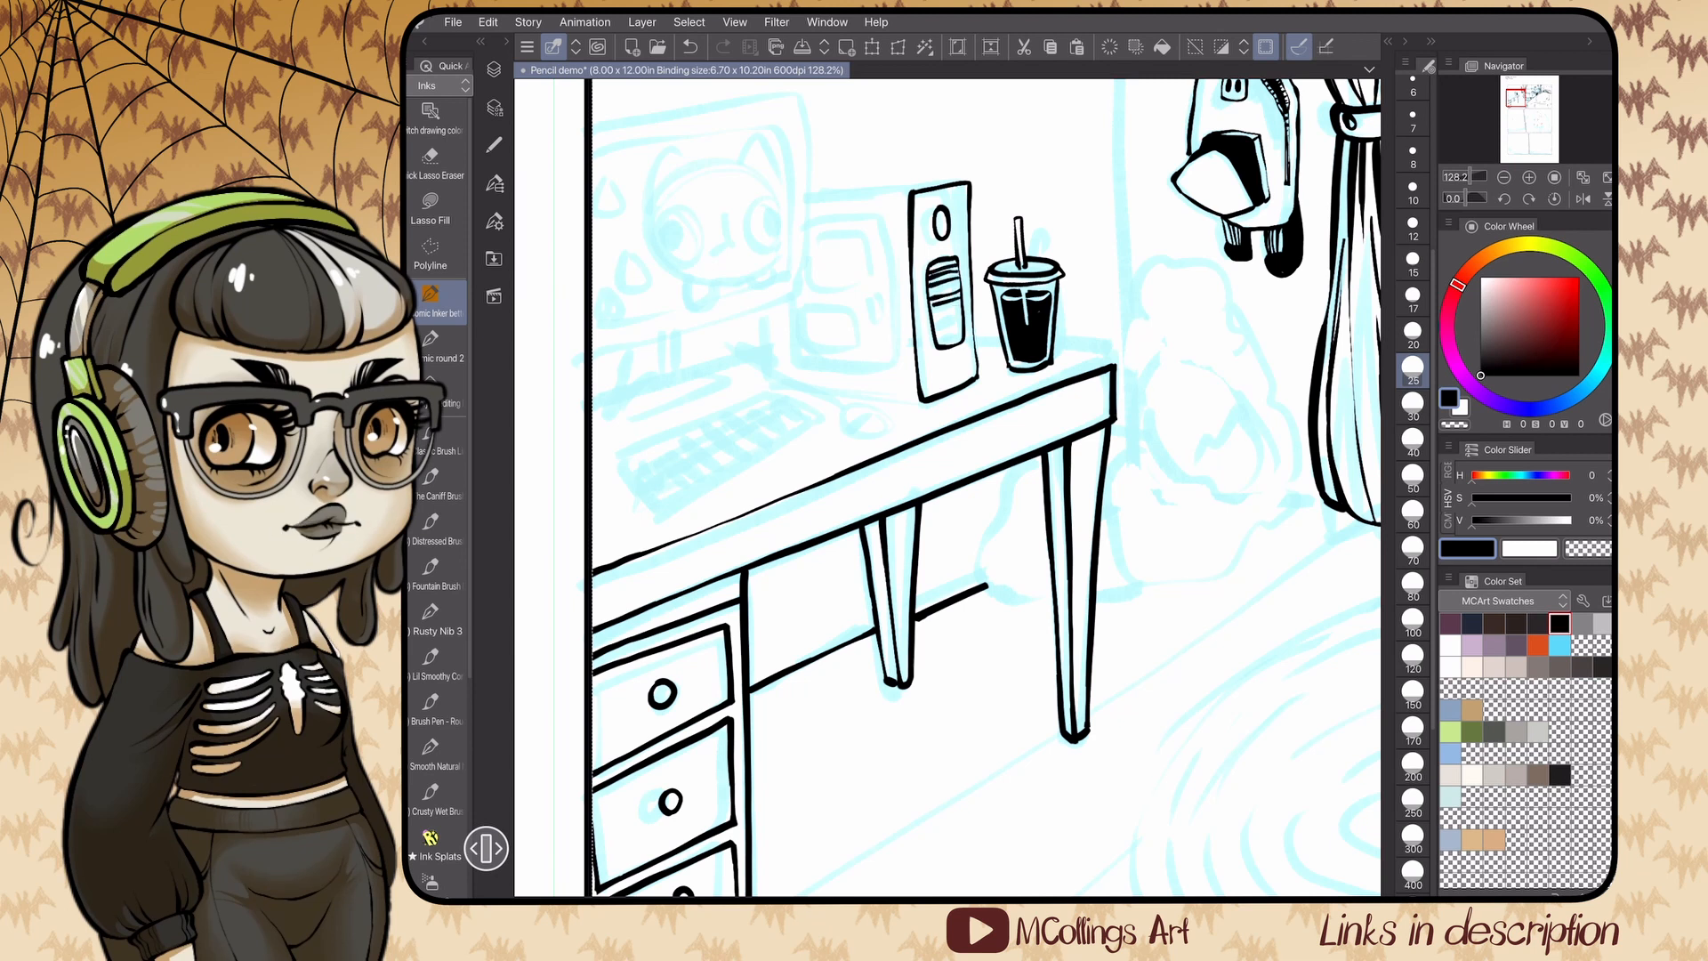
pyautogui.moveTo(1023, 294); pyautogui.dragTo(1023, 552)
pyautogui.moveTo(790, 404); pyautogui.dragTo(772, 438)
pyautogui.moveTo(772, 438); pyautogui.dragTo(869, 553)
pyautogui.moveTo(943, 298); pyautogui.dragTo(1079, 414)
# - Ink the component frames and connecting cables inside the computer tower's open face
pyautogui.scroll(-3, 948, 488)
pyautogui.scroll(3, 961, 397)
pyautogui.moveTo(861, 271); pyautogui.dragTo(917, 265)
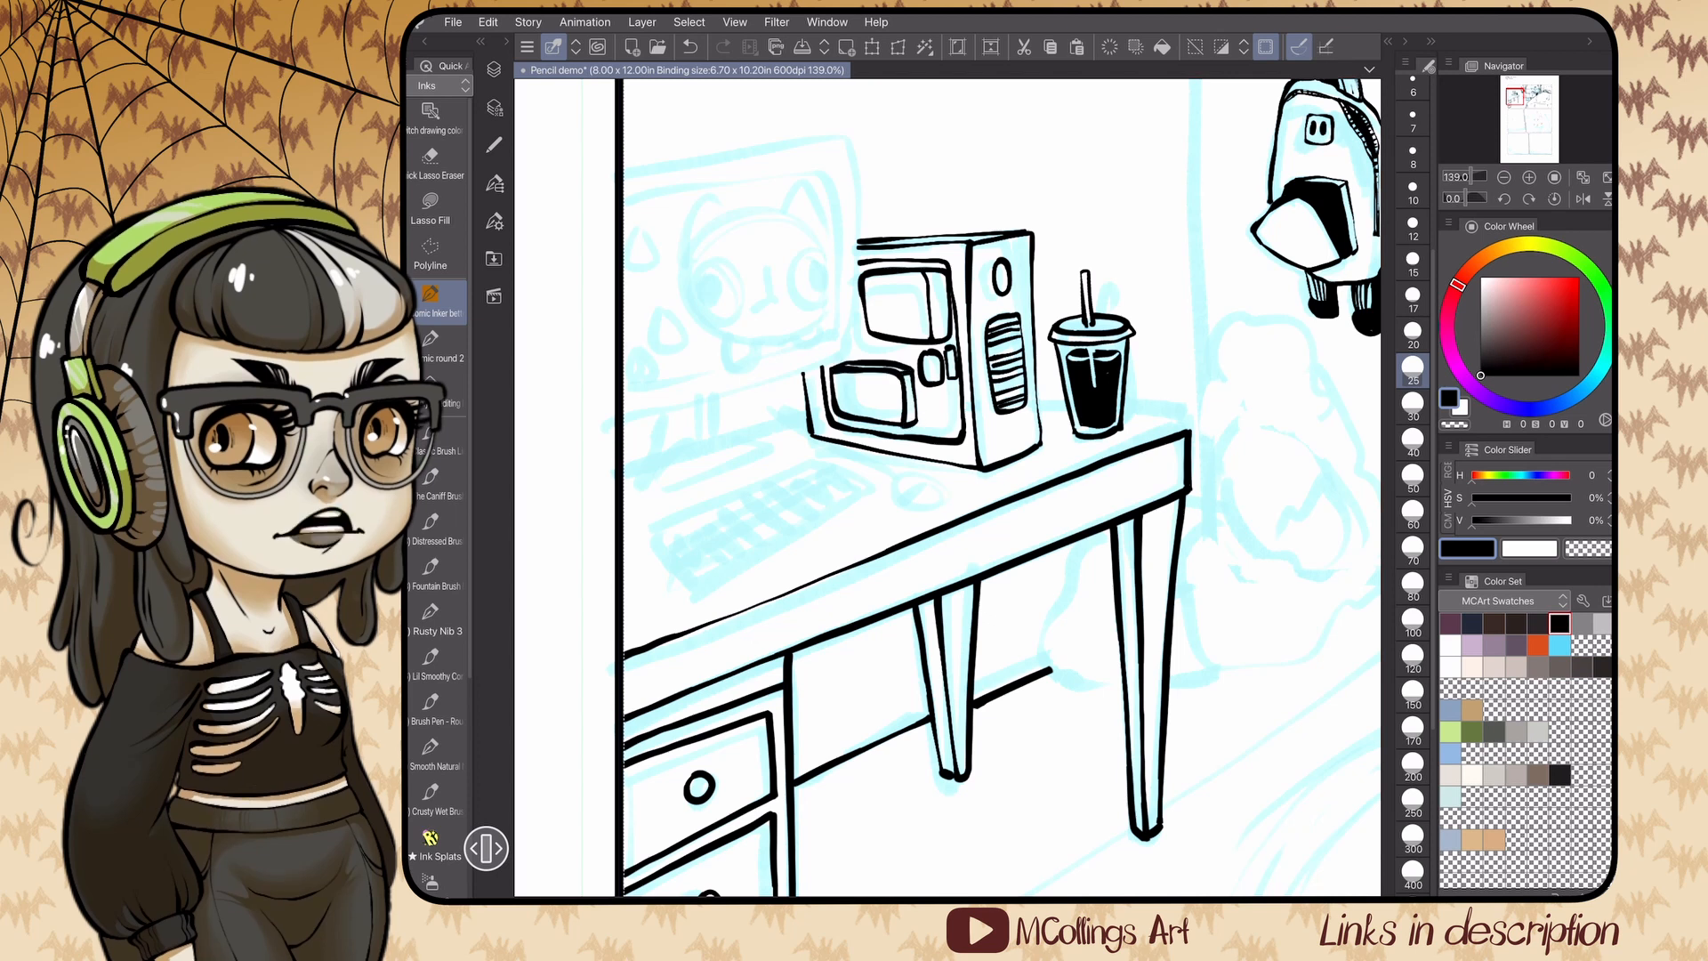
pyautogui.moveTo(916, 408); pyautogui.dragTo(947, 388)
pyautogui.scroll(3, 948, 400)
pyautogui.moveTo(842, 396); pyautogui.dragTo(872, 433)
pyautogui.scroll(-3, 948, 400)
# - Ink the monitor's thick frame in front of the computer tower, running it to the panel border
pyautogui.scroll(-2, 948, 401)
pyautogui.moveTo(920, 223); pyautogui.dragTo(930, 387)
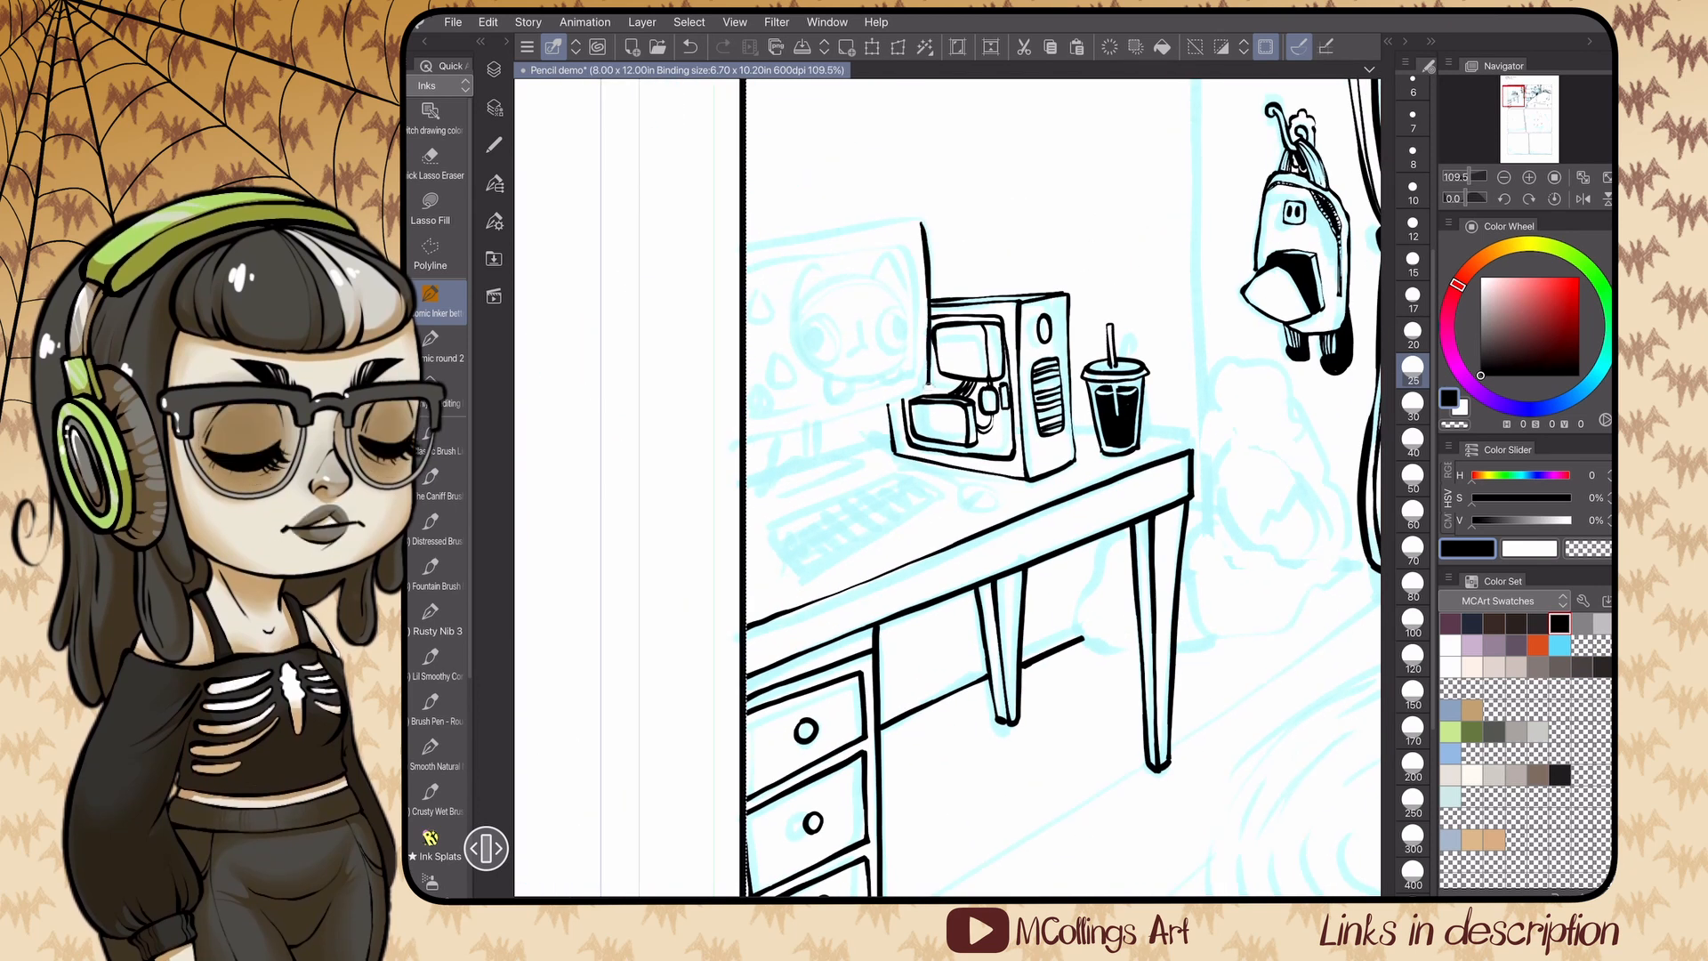
pyautogui.moveTo(1189, 457); pyautogui.dragTo(1148, 298)
pyautogui.moveTo(777, 455); pyautogui.dragTo(905, 344)
pyautogui.moveTo(723, 276); pyautogui.dragTo(890, 238)
pyautogui.scroll(1, 948, 401)
pyautogui.moveTo(728, 469); pyautogui.dragTo(744, 455)
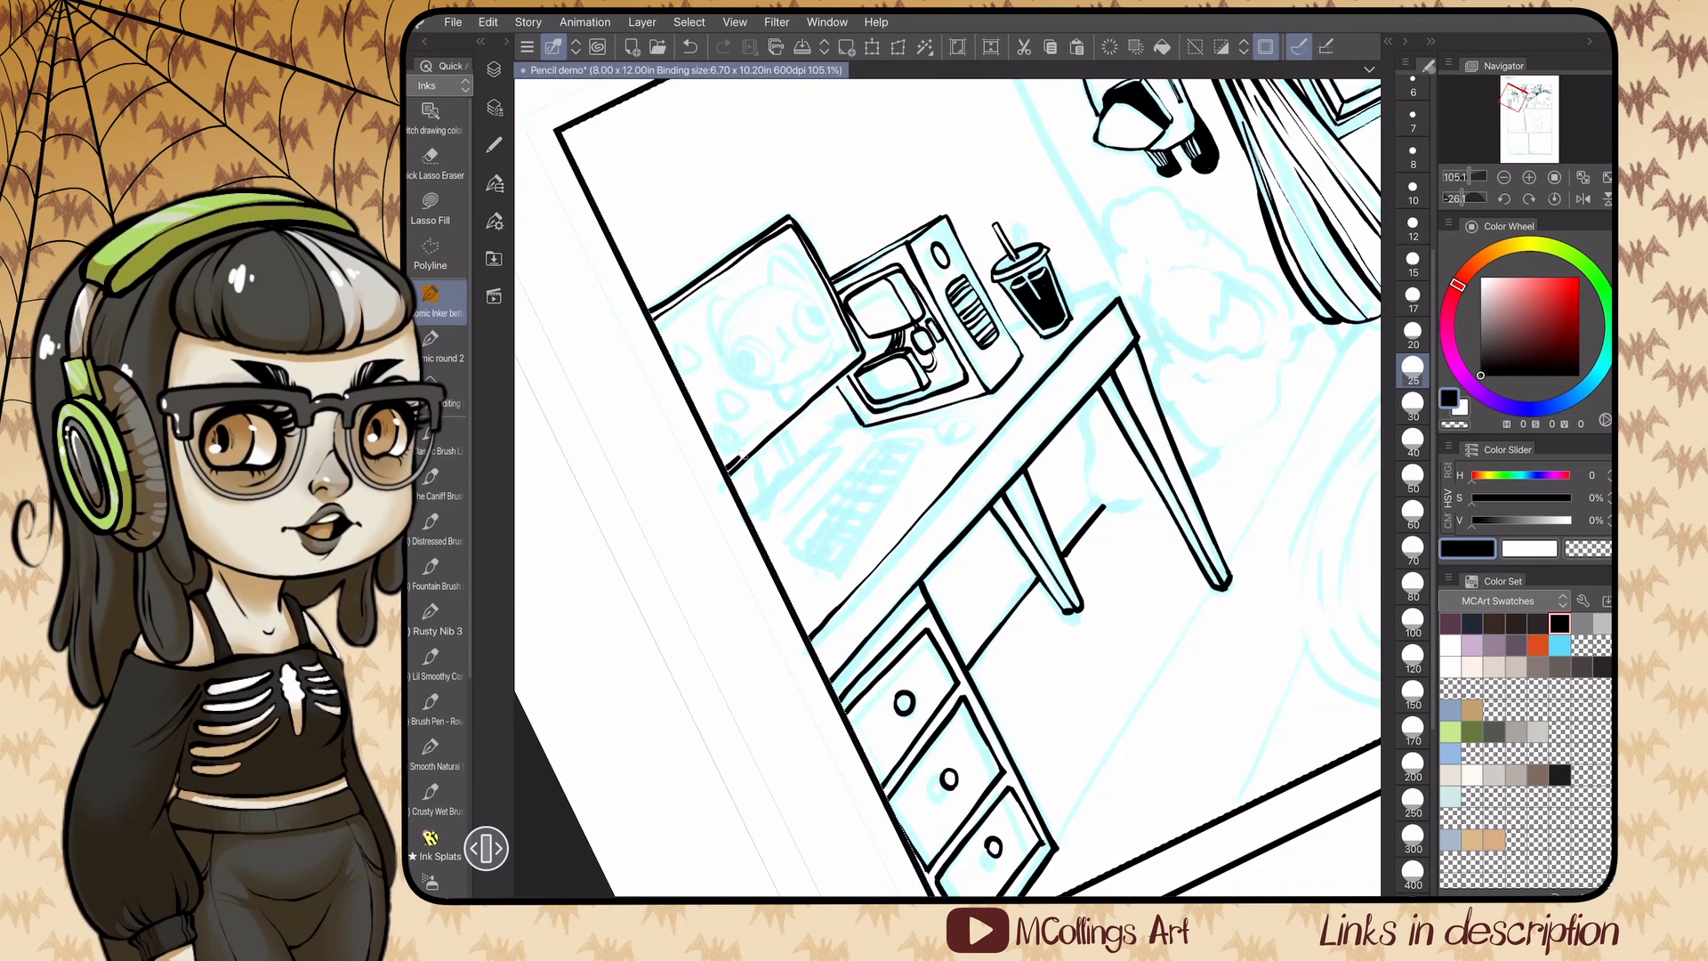
pyautogui.scroll(2, 755, 161)
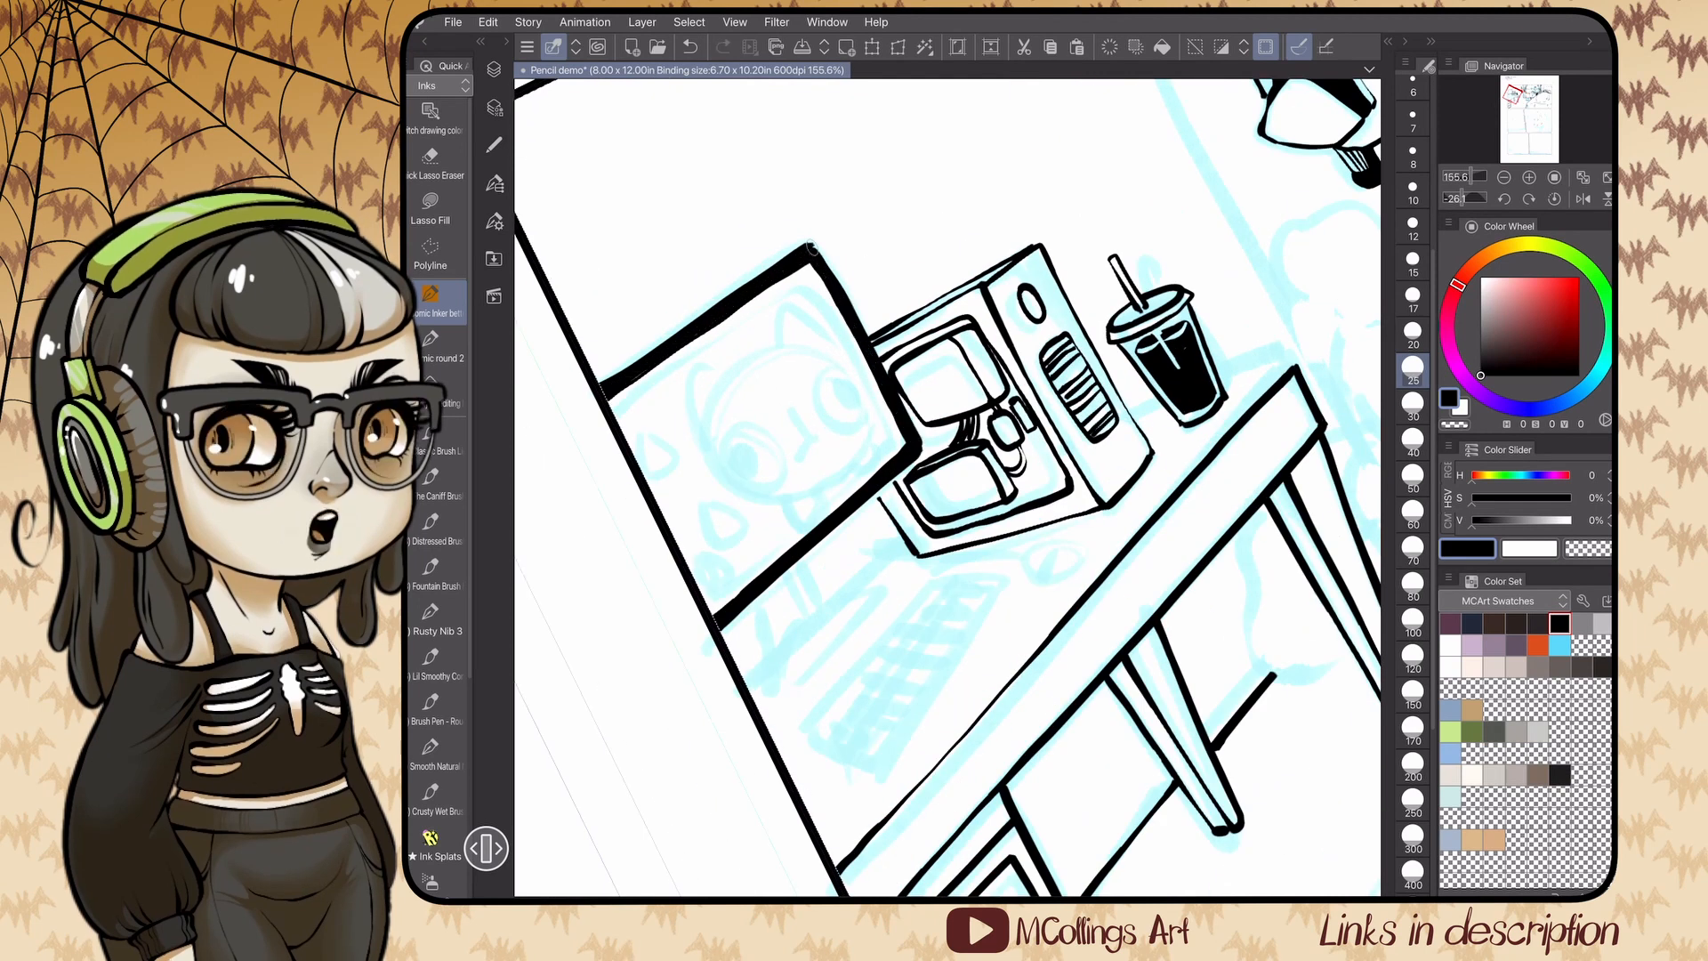
# - Ink the monitor's neck and base, filling the base with black, and undo the last unwanted change
pyautogui.scroll(-1, 948, 487)
pyautogui.moveTo(709, 402)
pyautogui.mouseDown()
pyautogui.moveTo(710, 467)
pyautogui.moveTo(795, 429)
pyautogui.mouseUp()
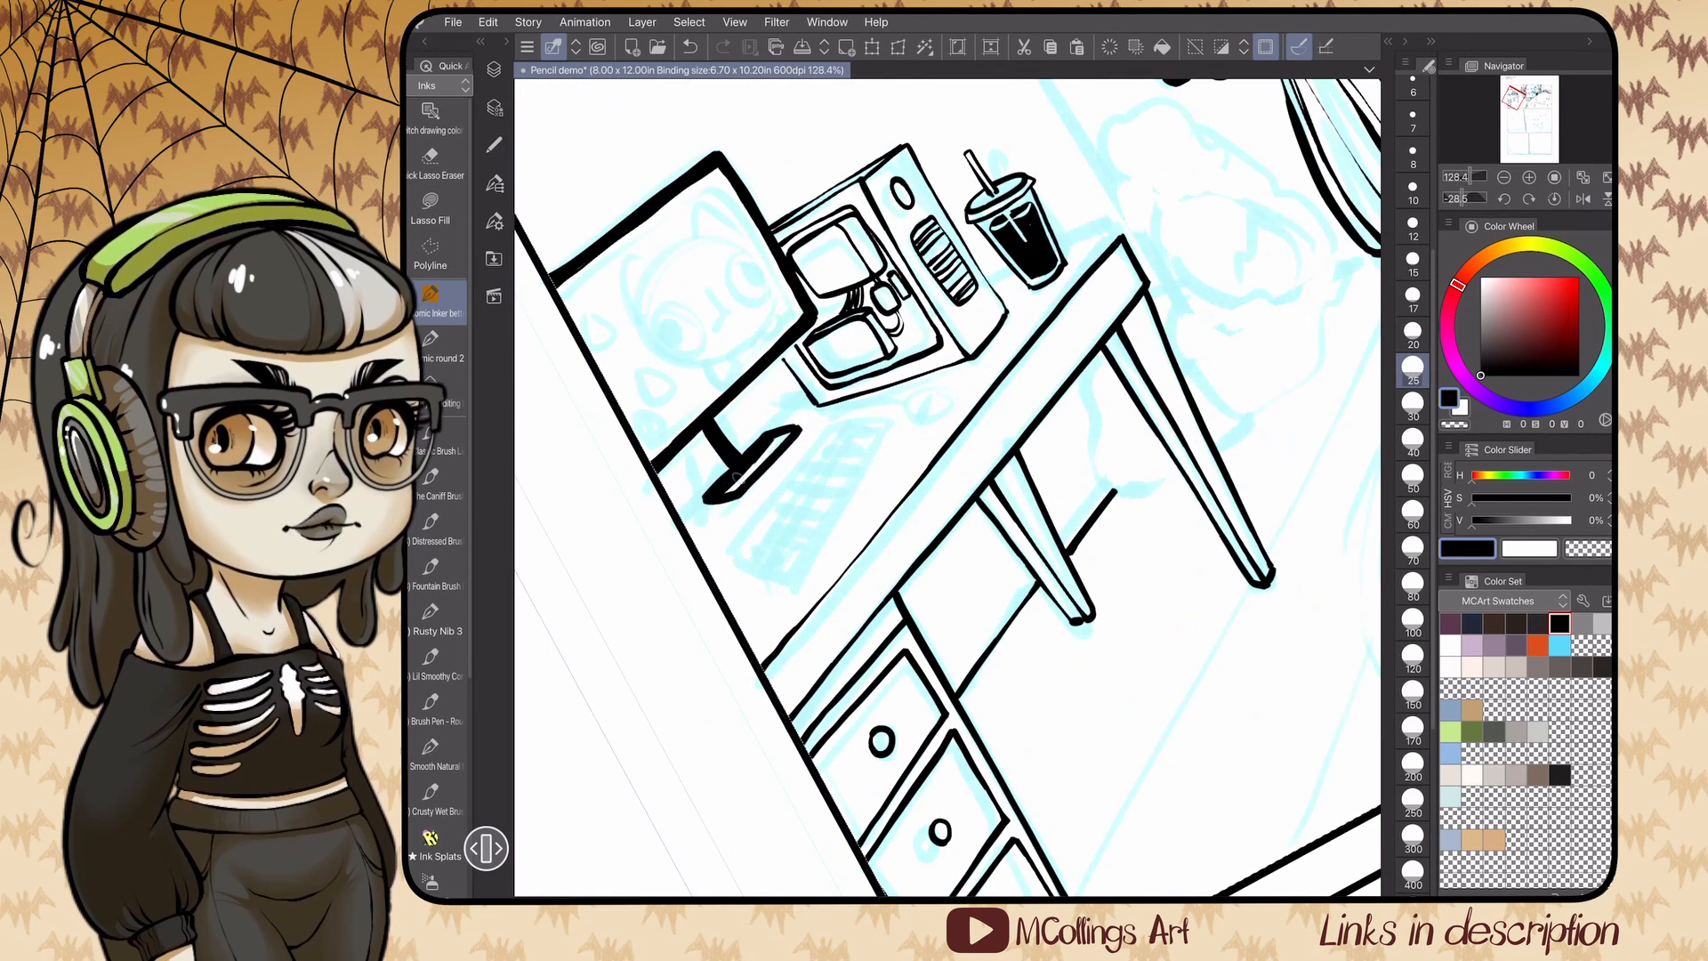
pyautogui.moveTo(741, 505); pyautogui.dragTo(807, 433)
pyautogui.press('c')
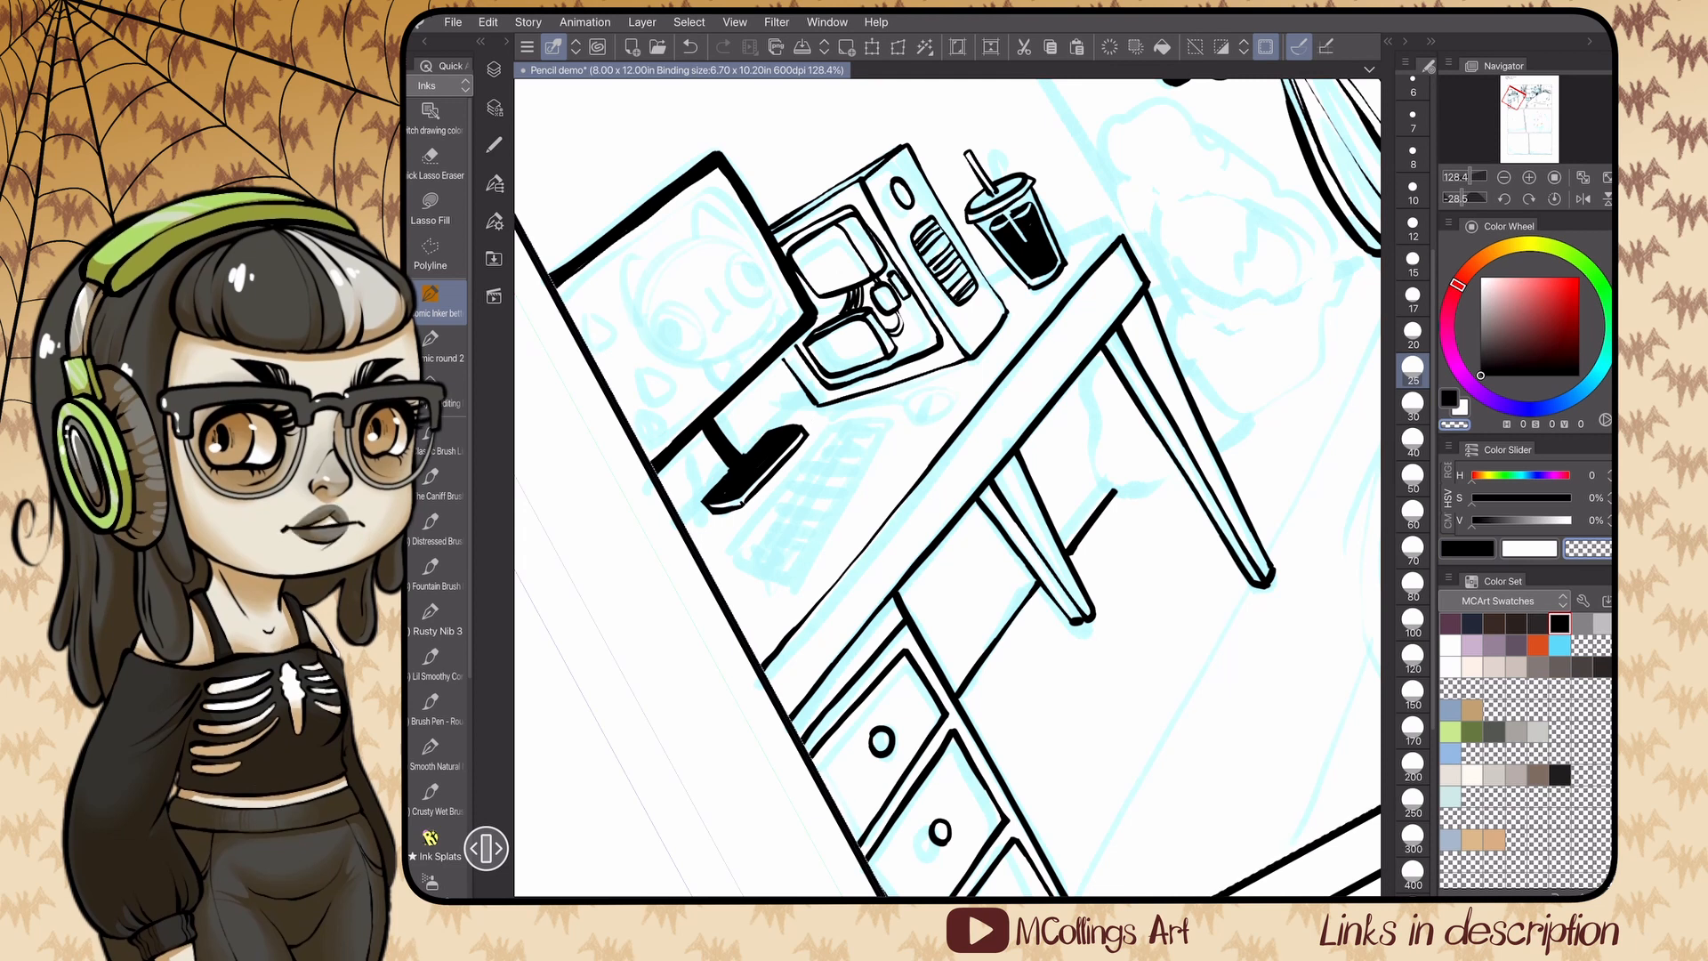
pyautogui.scroll(2, 948, 487)
pyautogui.hotkey('ctrl', 'z')
pyautogui.press('c')
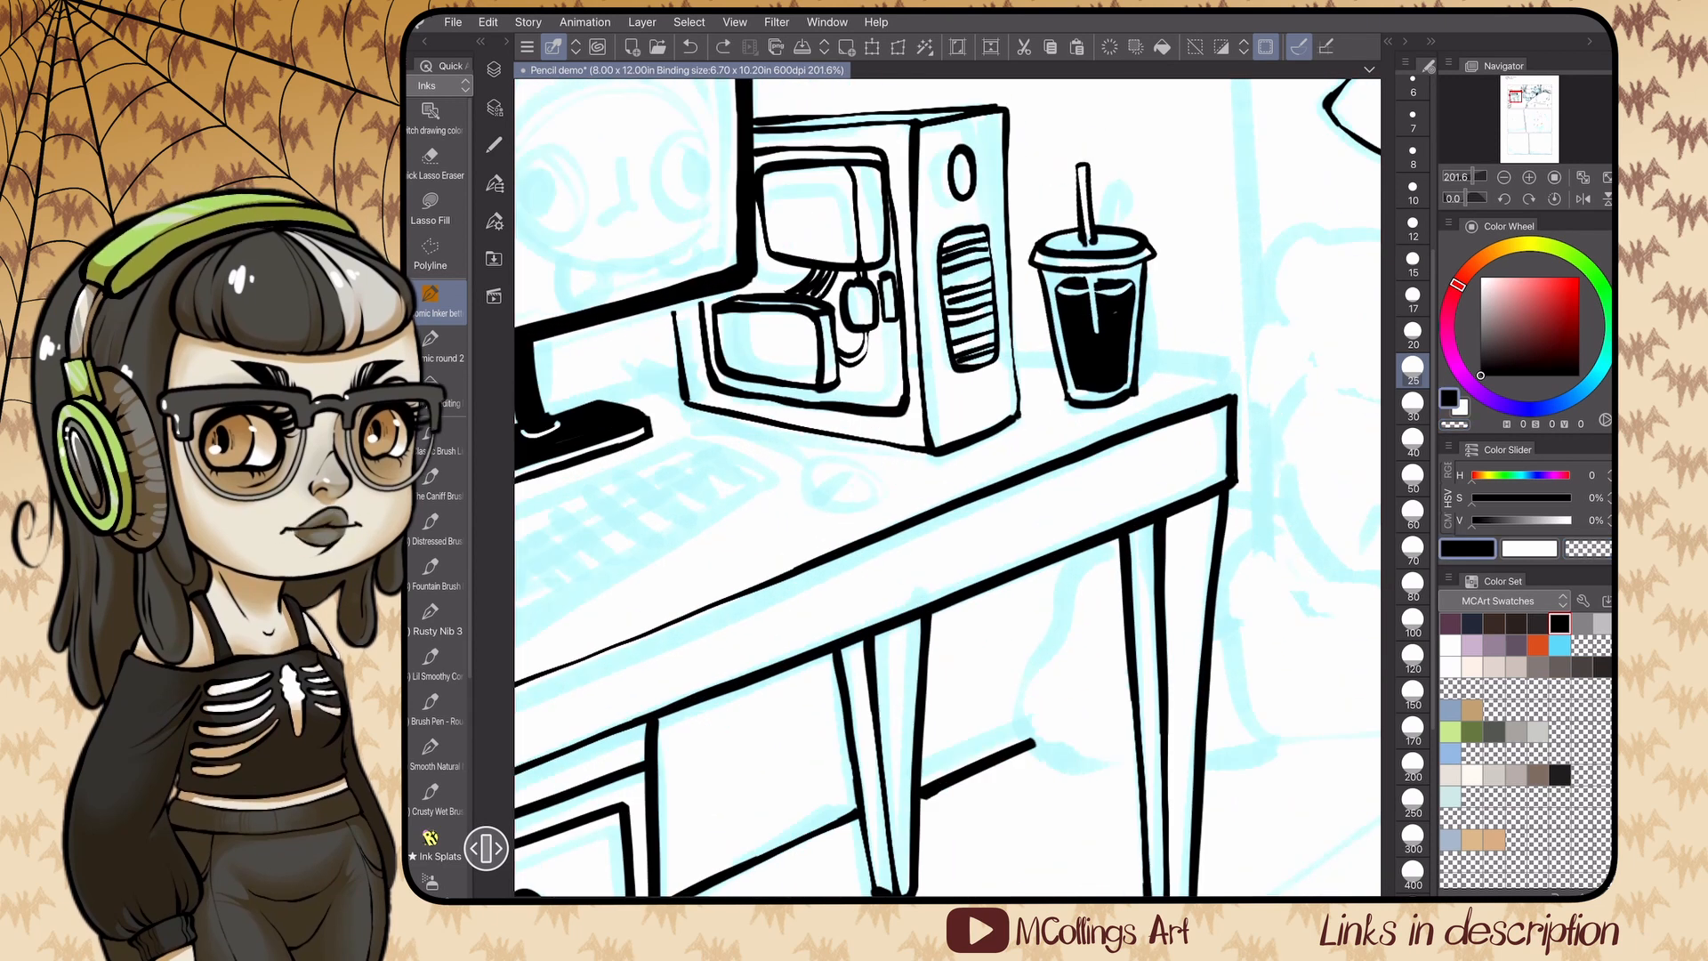
# - Ink the computer mouse and the keyboard's thick short edge, trimming the edge with transparent colour
pyautogui.scroll(-1, 947, 488)
pyautogui.moveTo(821, 449); pyautogui.dragTo(873, 516)
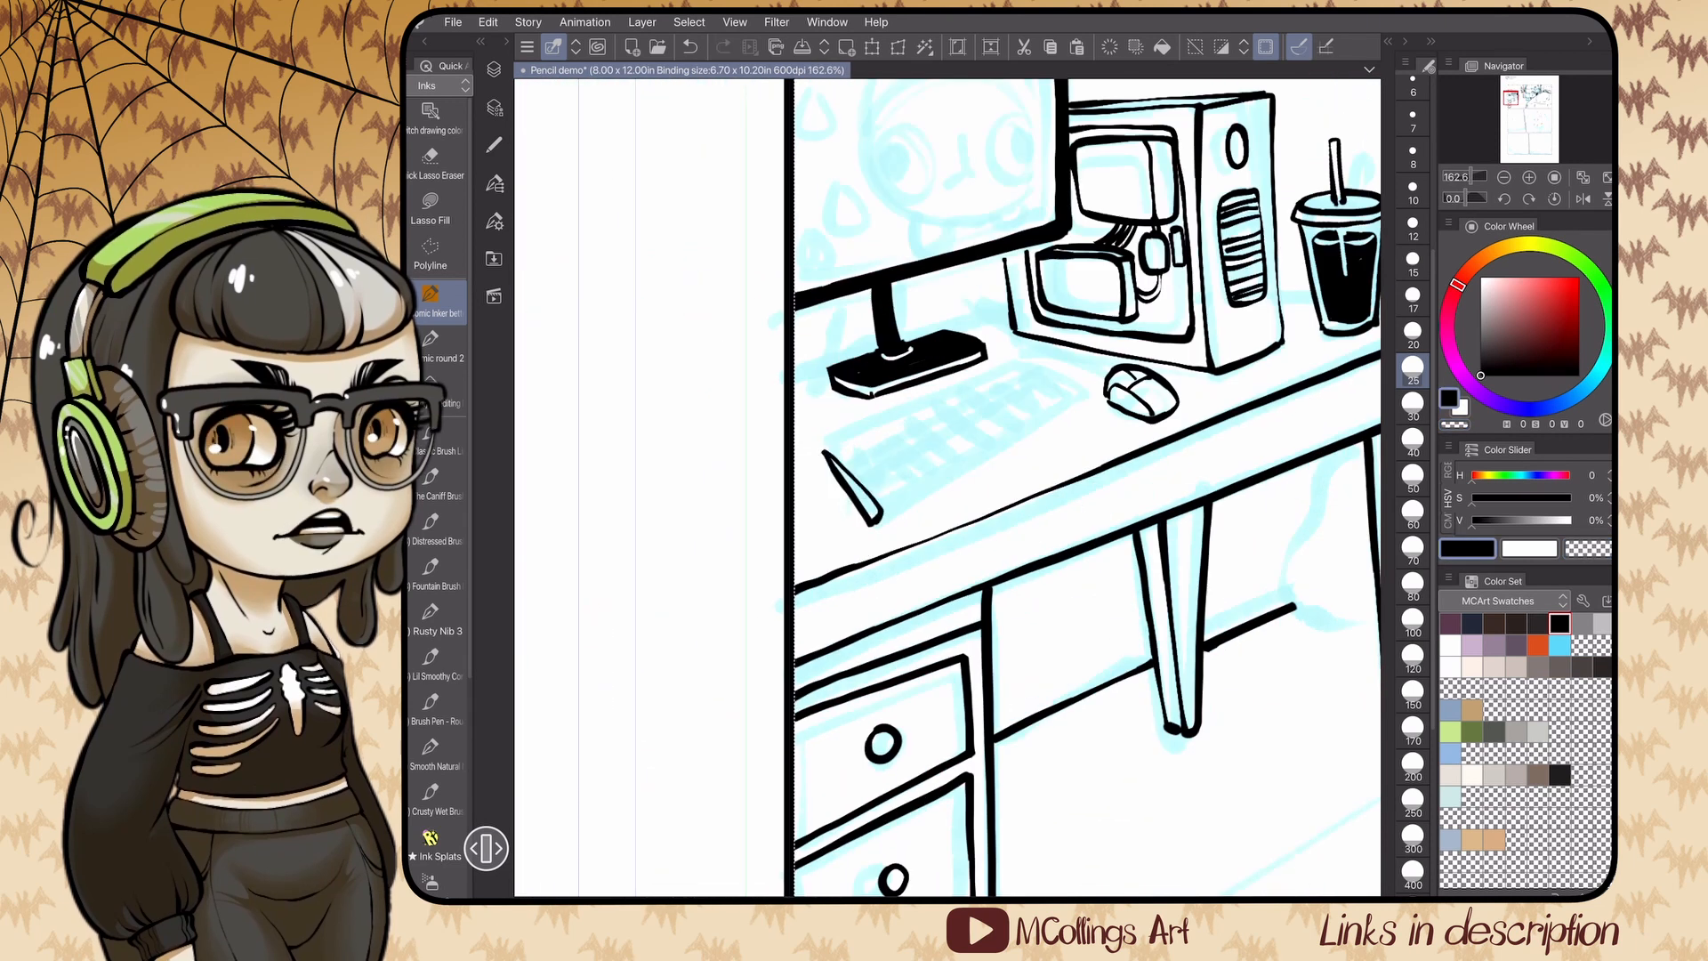
pyautogui.press('c')
pyautogui.moveTo(825, 452); pyautogui.dragTo(882, 520)
pyautogui.press('c')
# - Ink the keyboard's long edges and the lines separating its key rows, undoing the last stray stroke
pyautogui.scroll(-1, 948, 487)
pyautogui.moveTo(790, 492); pyautogui.dragTo(947, 361)
pyautogui.moveTo(868, 541); pyautogui.dragTo(1028, 380)
pyautogui.moveTo(796, 303); pyautogui.dragTo(844, 363)
pyautogui.moveTo(691, 403)
pyautogui.mouseDown()
pyautogui.moveTo(745, 468)
pyautogui.moveTo(794, 425)
pyautogui.mouseUp()
pyautogui.hotkey('ctrl', 'z')
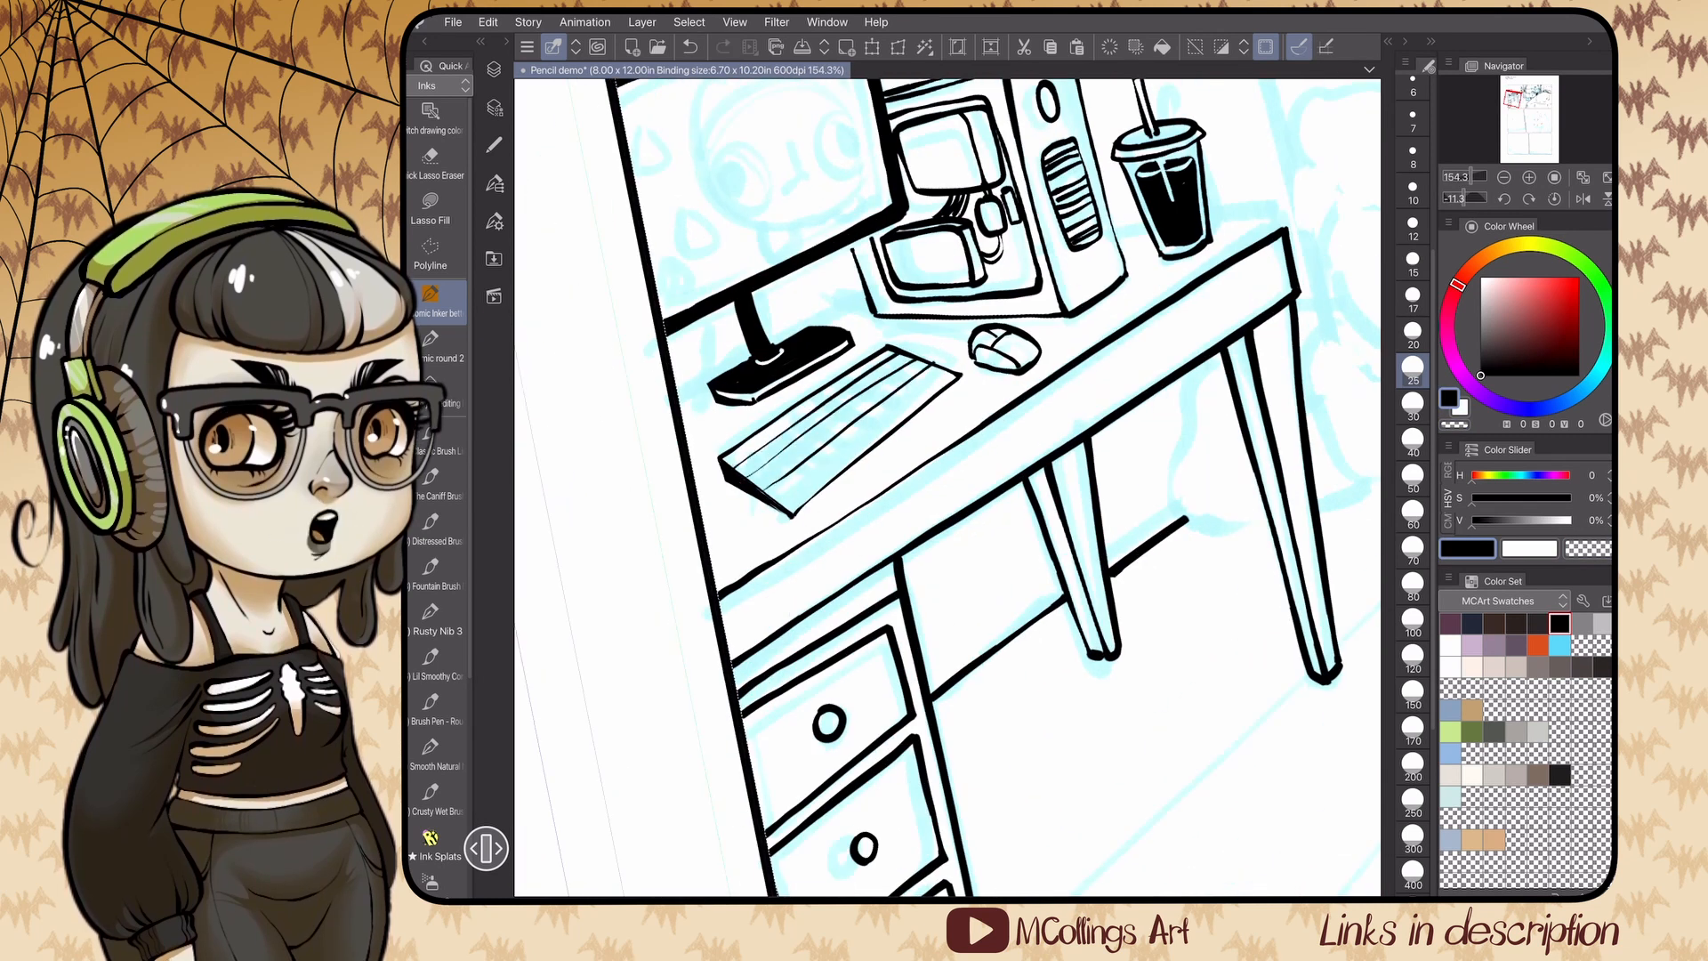
# - Ink short dividers across the keyboard's rows to form individual keys, cleaning up an edge with transparent colour
pyautogui.moveTo(918, 385); pyautogui.dragTo(933, 397)
pyautogui.moveTo(908, 396); pyautogui.dragTo(923, 405)
pyautogui.scroll(3, 947, 487)
pyautogui.press('c')
pyautogui.moveTo(1051, 298); pyautogui.dragTo(1068, 361)
pyautogui.press('c')
pyautogui.moveTo(743, 248); pyautogui.dragTo(745, 278)
pyautogui.moveTo(727, 245); pyautogui.dragTo(731, 276)
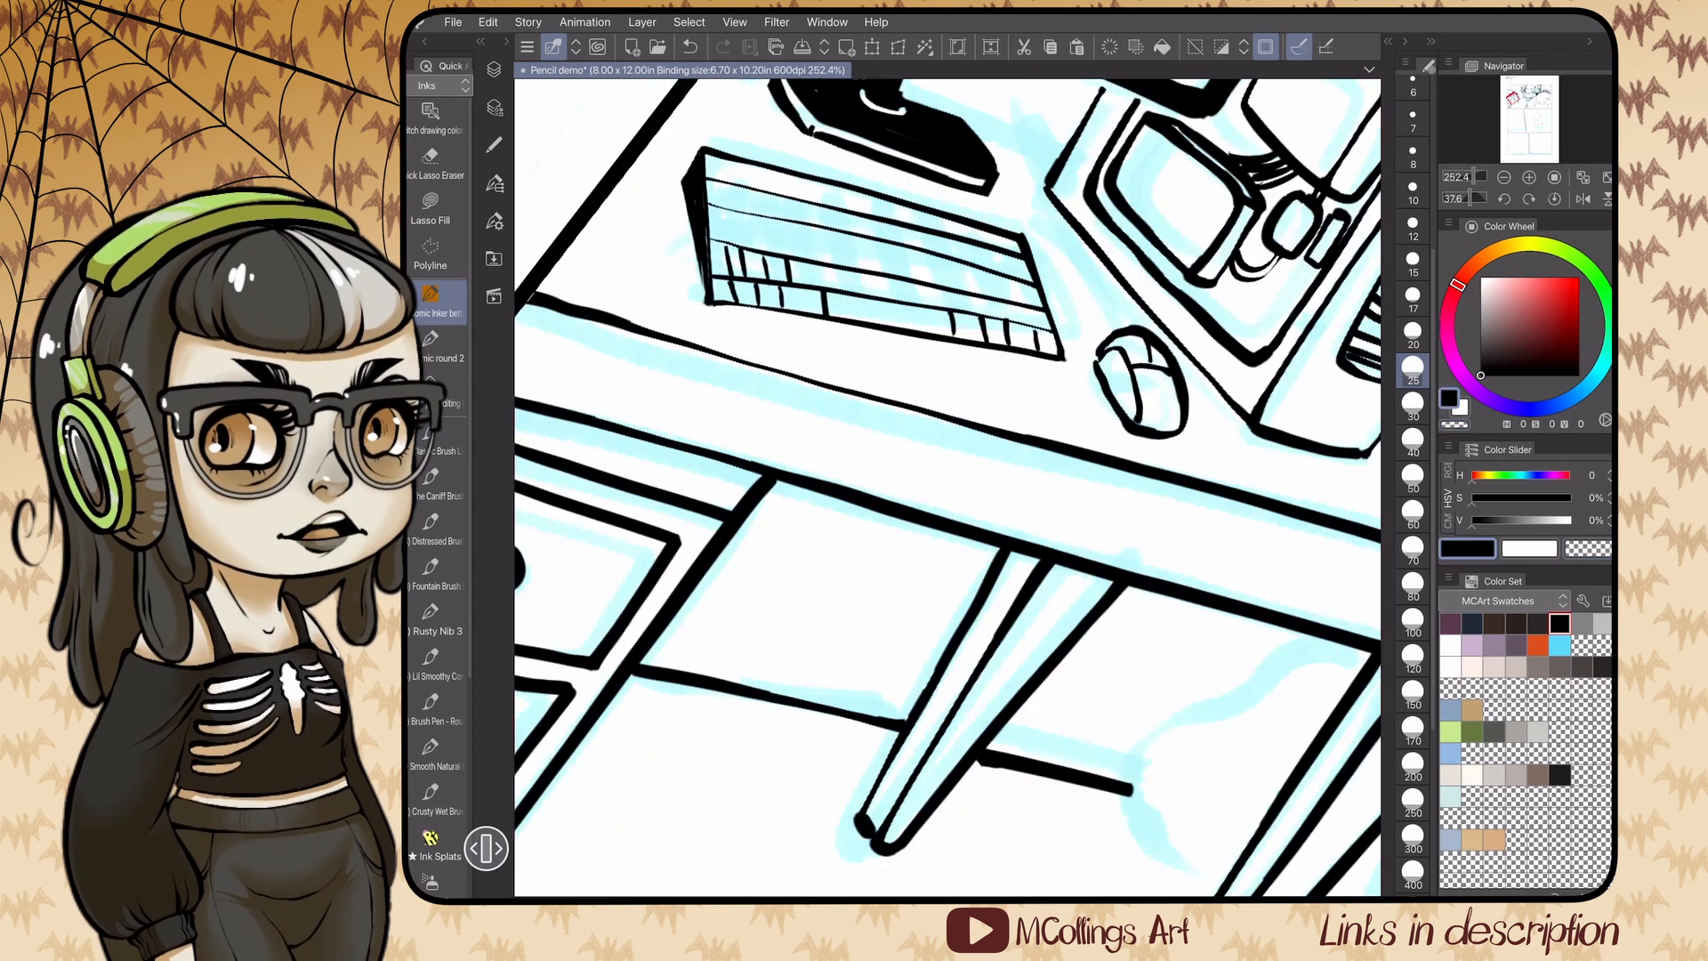
pyautogui.moveTo(956, 258); pyautogui.dragTo(962, 283)
pyautogui.moveTo(1022, 274); pyautogui.dragTo(1032, 297)
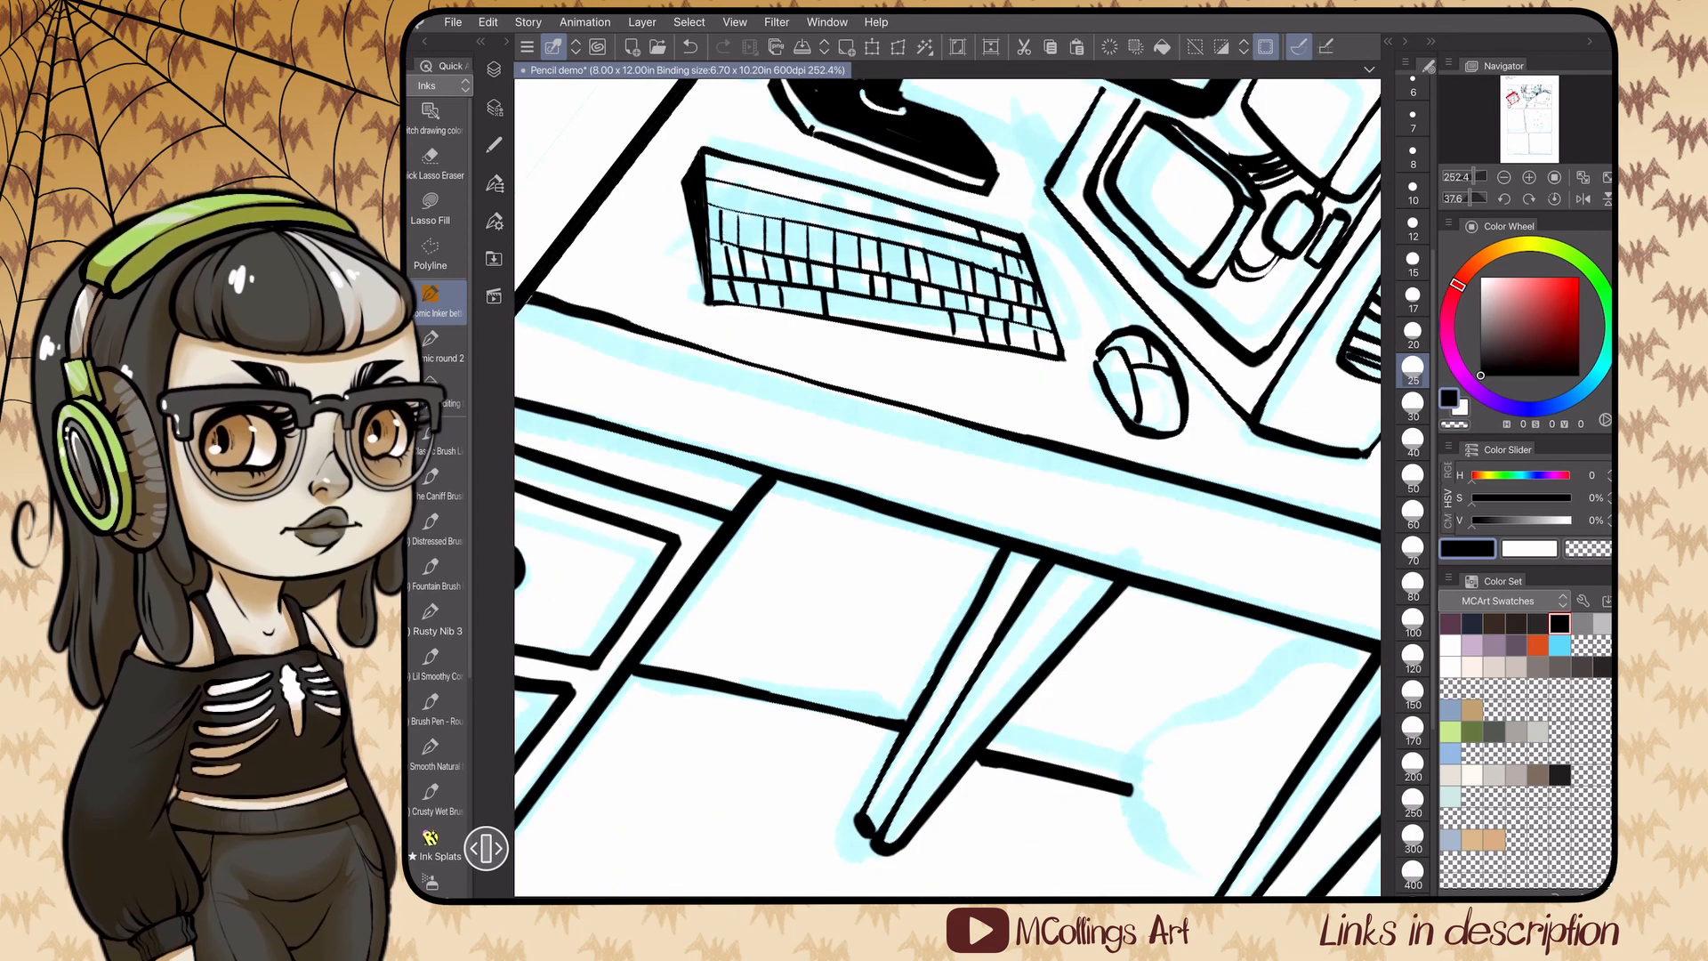
# - Clean up the keyboard and monitor base linework with transparent colour
pyautogui.scroll(-3, 947, 487)
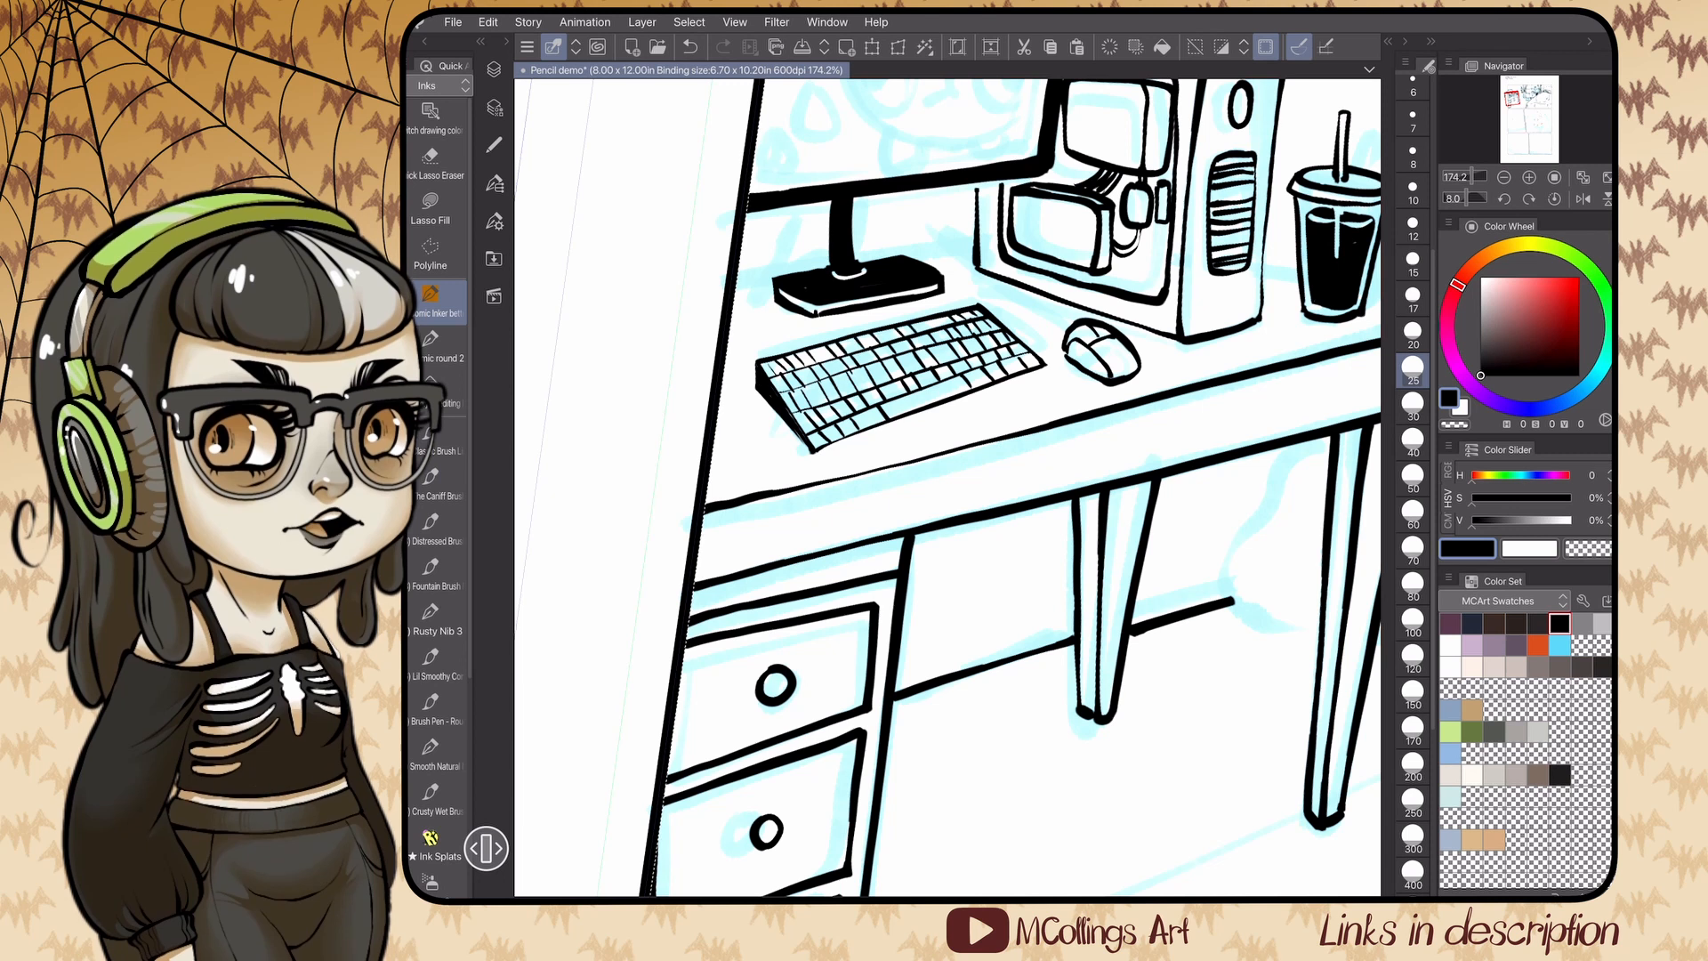
pyautogui.press('c')
pyautogui.scroll(3, 947, 487)
pyautogui.scroll(1, 947, 487)
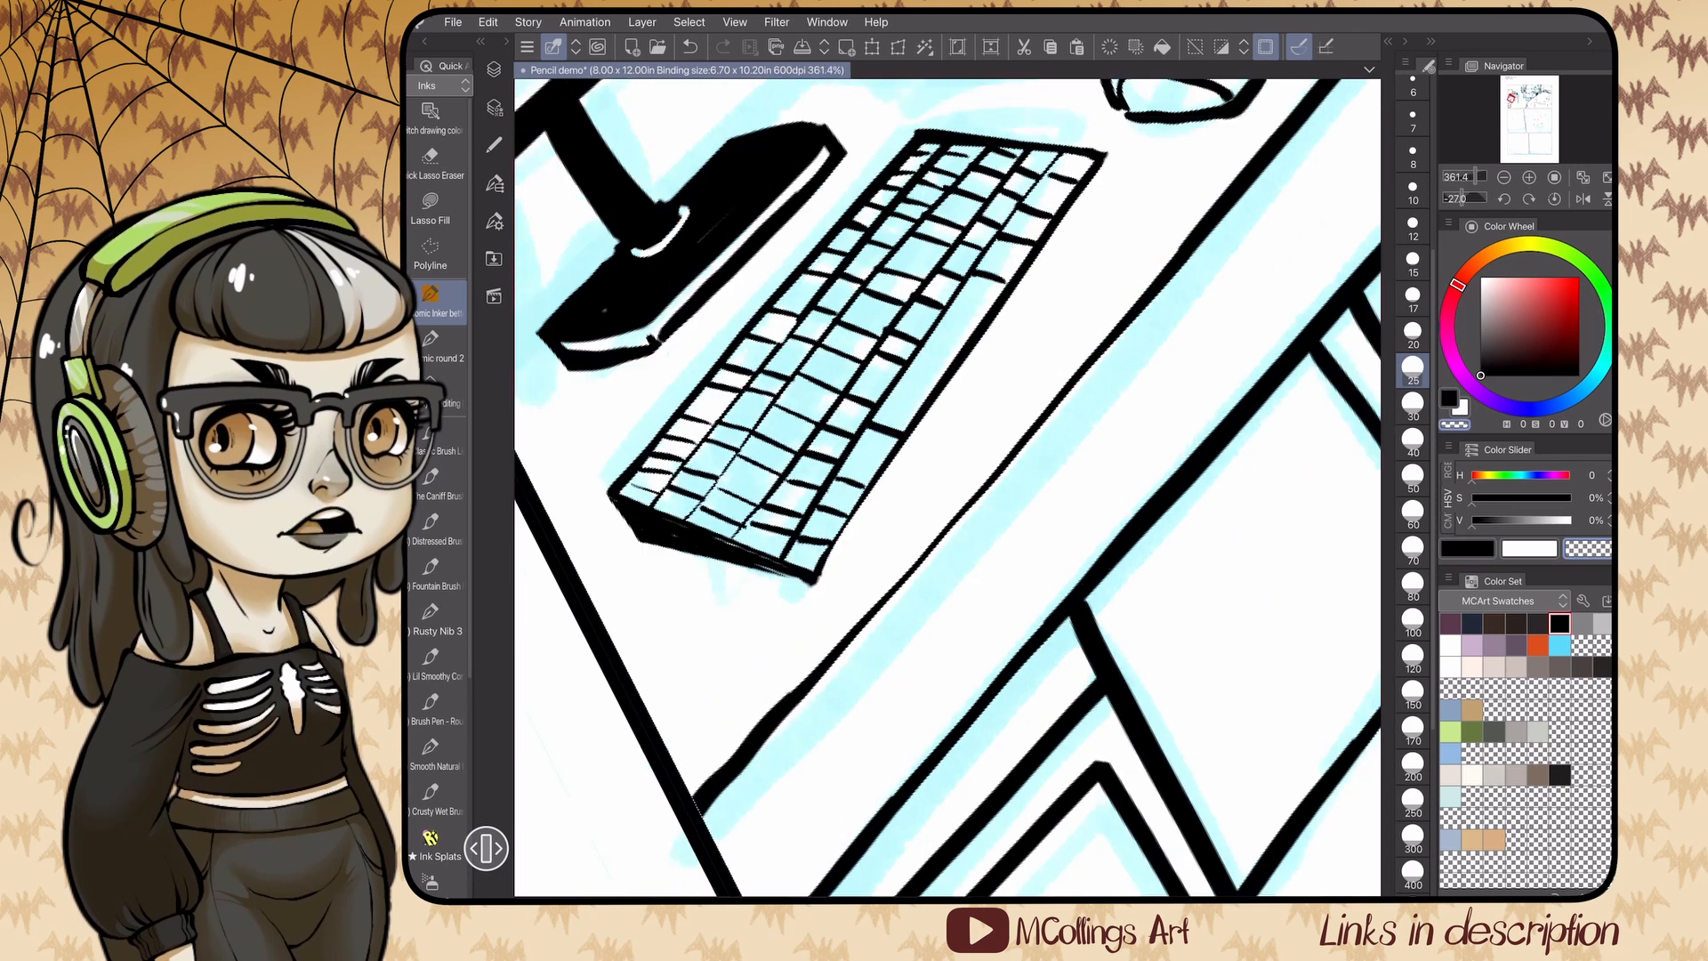
pyautogui.press('c')
# - Ink the keyboard's cable and the desk's back edge in the gaps behind the objects
pyautogui.scroll(-4, 948, 488)
pyautogui.moveTo(783, 403); pyautogui.dragTo(826, 465)
pyautogui.scroll(-3, 947, 488)
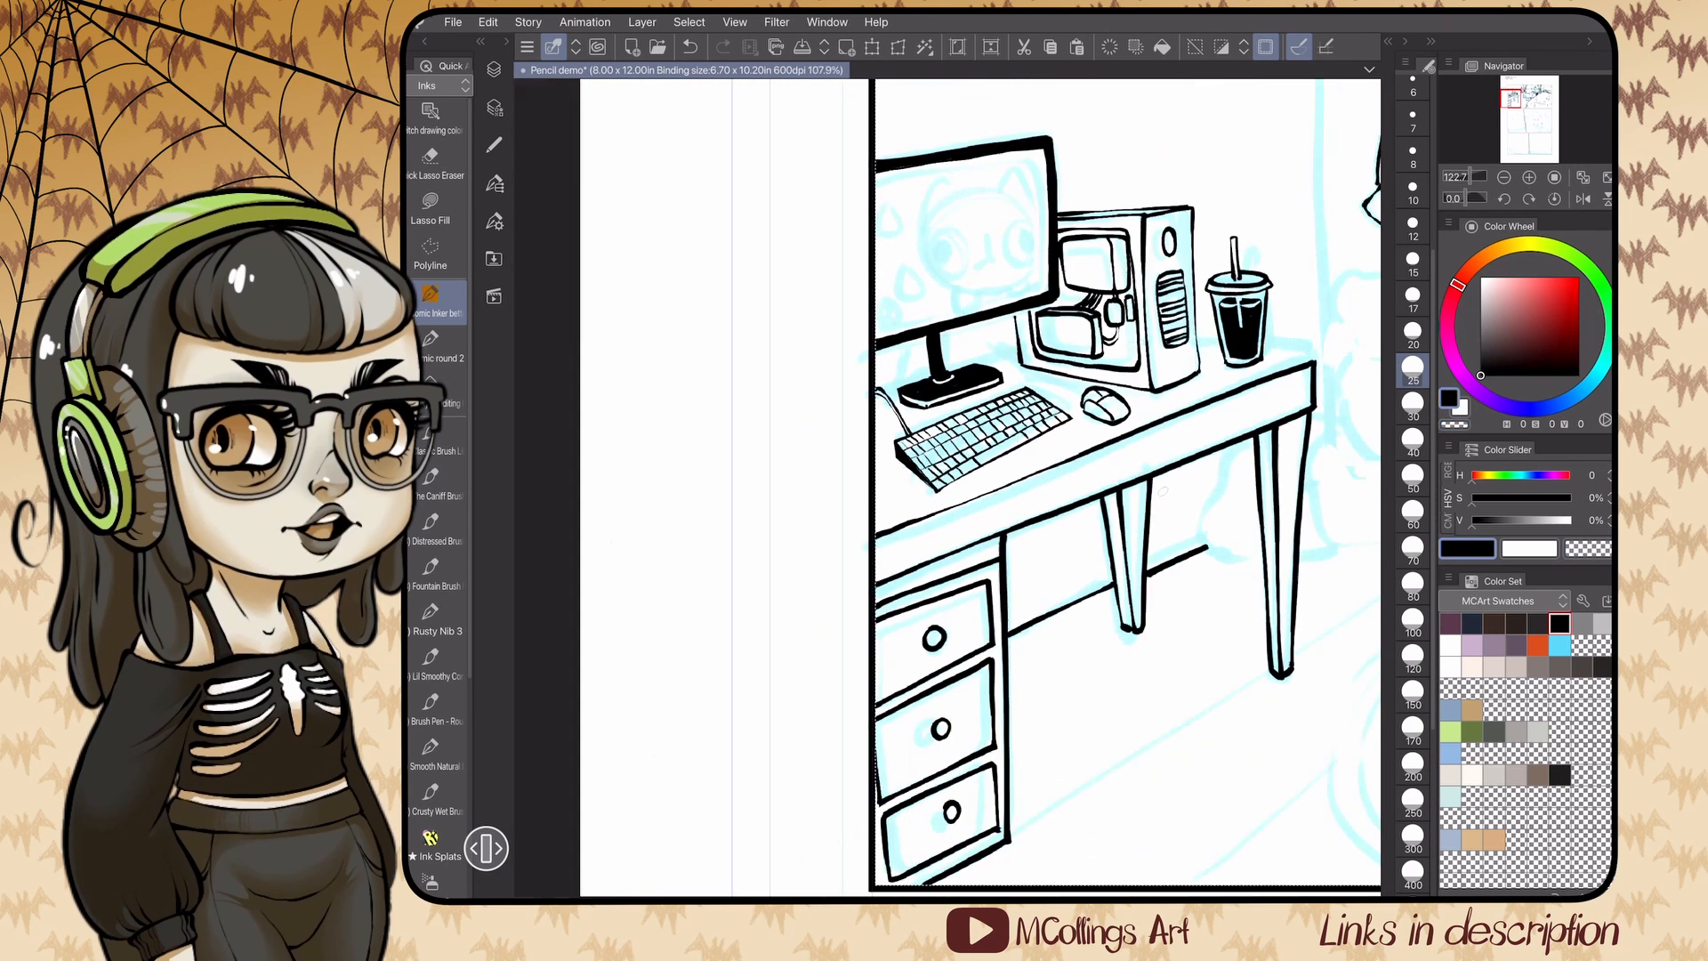
pyautogui.scroll(2, 948, 488)
pyautogui.moveTo(701, 462); pyautogui.dragTo(793, 372)
pyautogui.moveTo(854, 295); pyautogui.dragTo(951, 183)
pyautogui.scroll(-2, 1132, 438)
pyautogui.scroll(-2, 1132, 438)
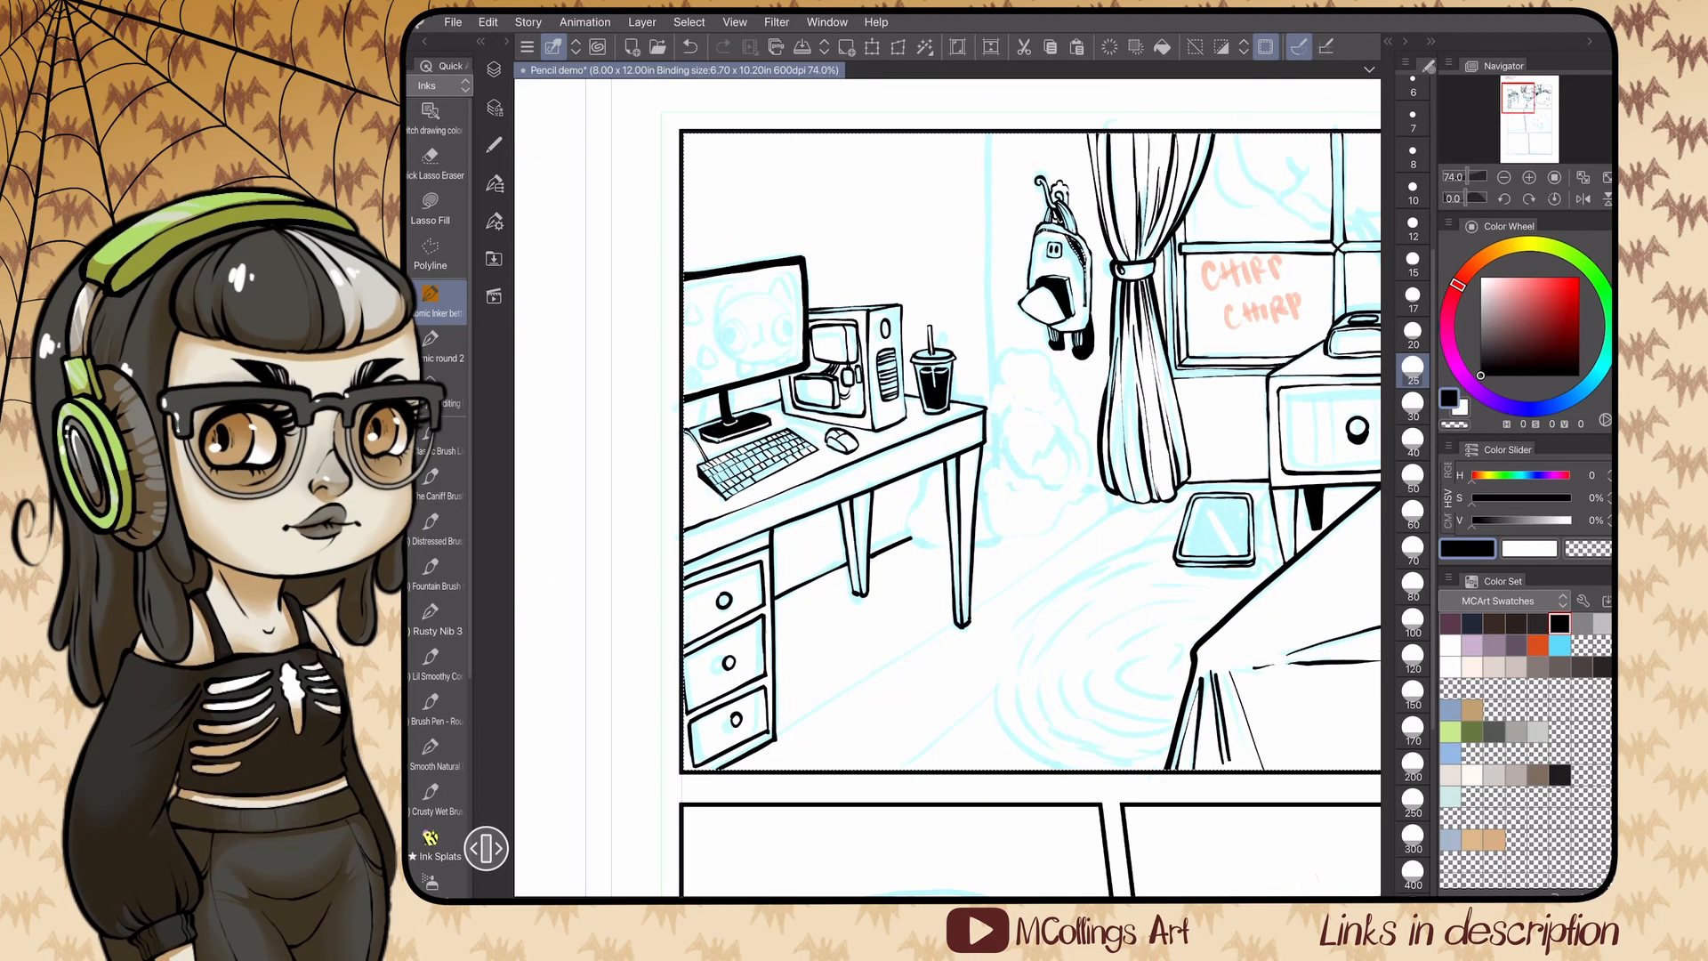
# - Ink the cartoon cat's round eyes, pupils and Y-shaped mouth on the computer monitor's screen
pyautogui.scroll(5, 712, 300)
pyautogui.moveTo(776, 374); pyautogui.dragTo(783, 477)
pyautogui.moveTo(934, 366); pyautogui.dragTo(940, 454)
pyautogui.moveTo(954, 376); pyautogui.dragTo(958, 426)
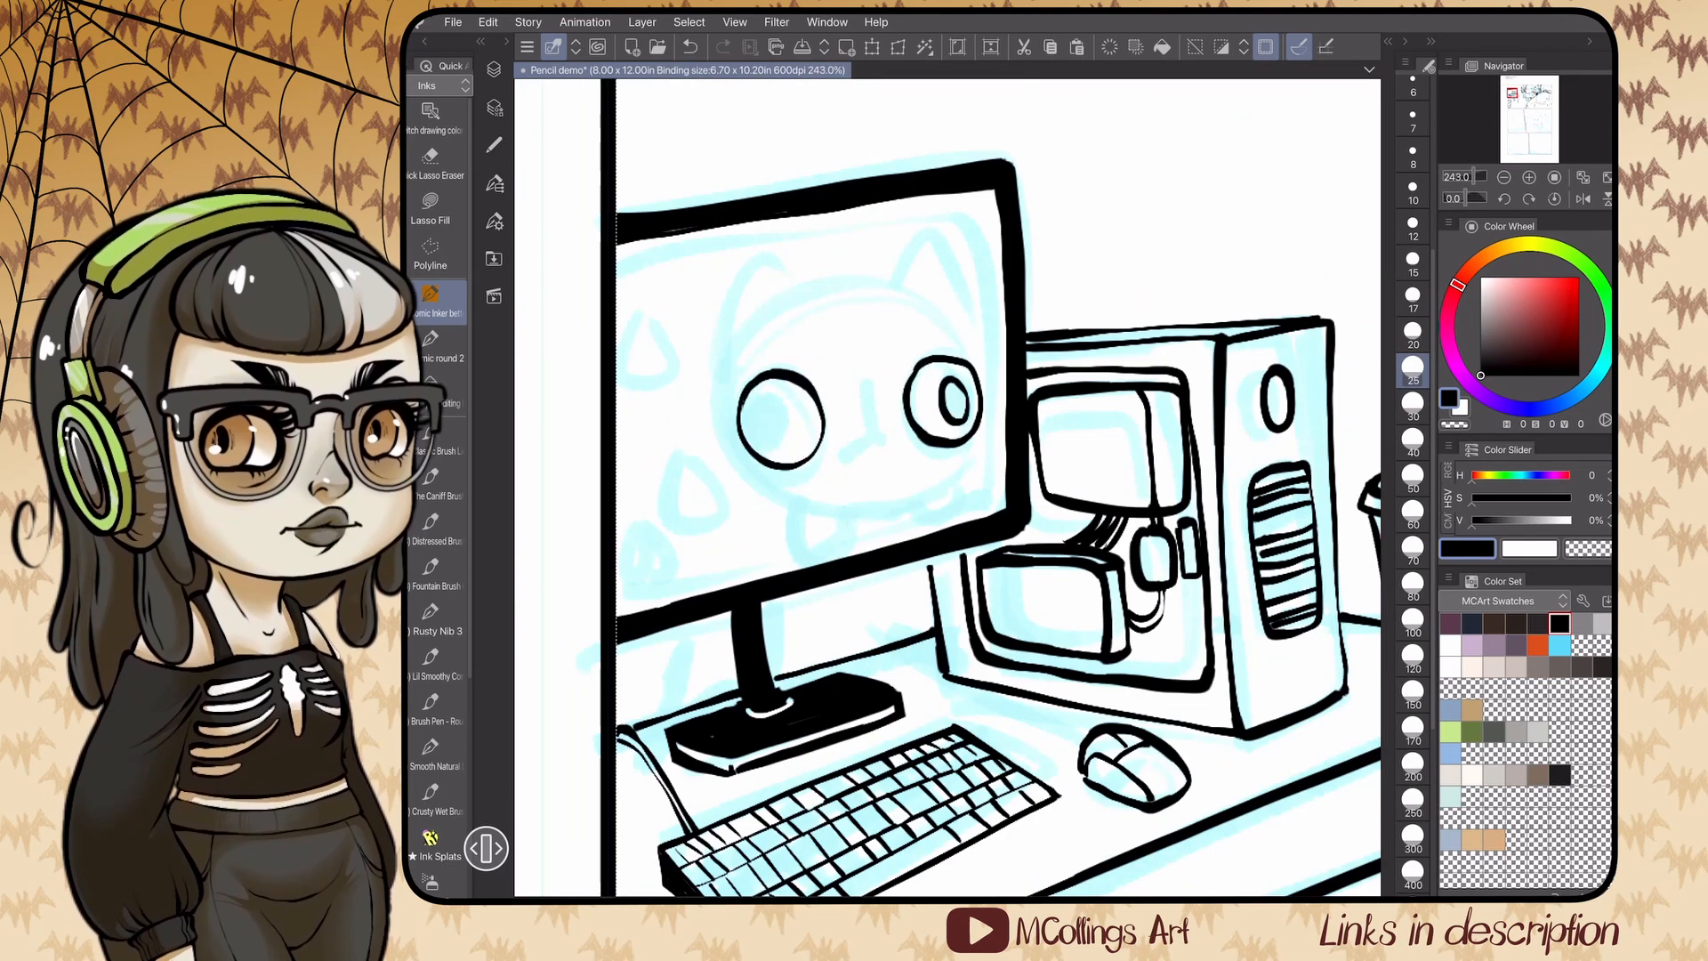
pyautogui.scroll(1, 996, 480)
pyautogui.moveTo(919, 336)
pyautogui.mouseDown()
pyautogui.moveTo(947, 366)
pyautogui.moveTo(925, 338)
pyautogui.mouseUp()
pyautogui.moveTo(657, 364); pyautogui.dragTo(646, 365)
pyautogui.moveTo(820, 420); pyautogui.dragTo(789, 444)
pyautogui.moveTo(822, 420); pyautogui.dragTo(861, 442)
pyautogui.scroll(-1, 947, 488)
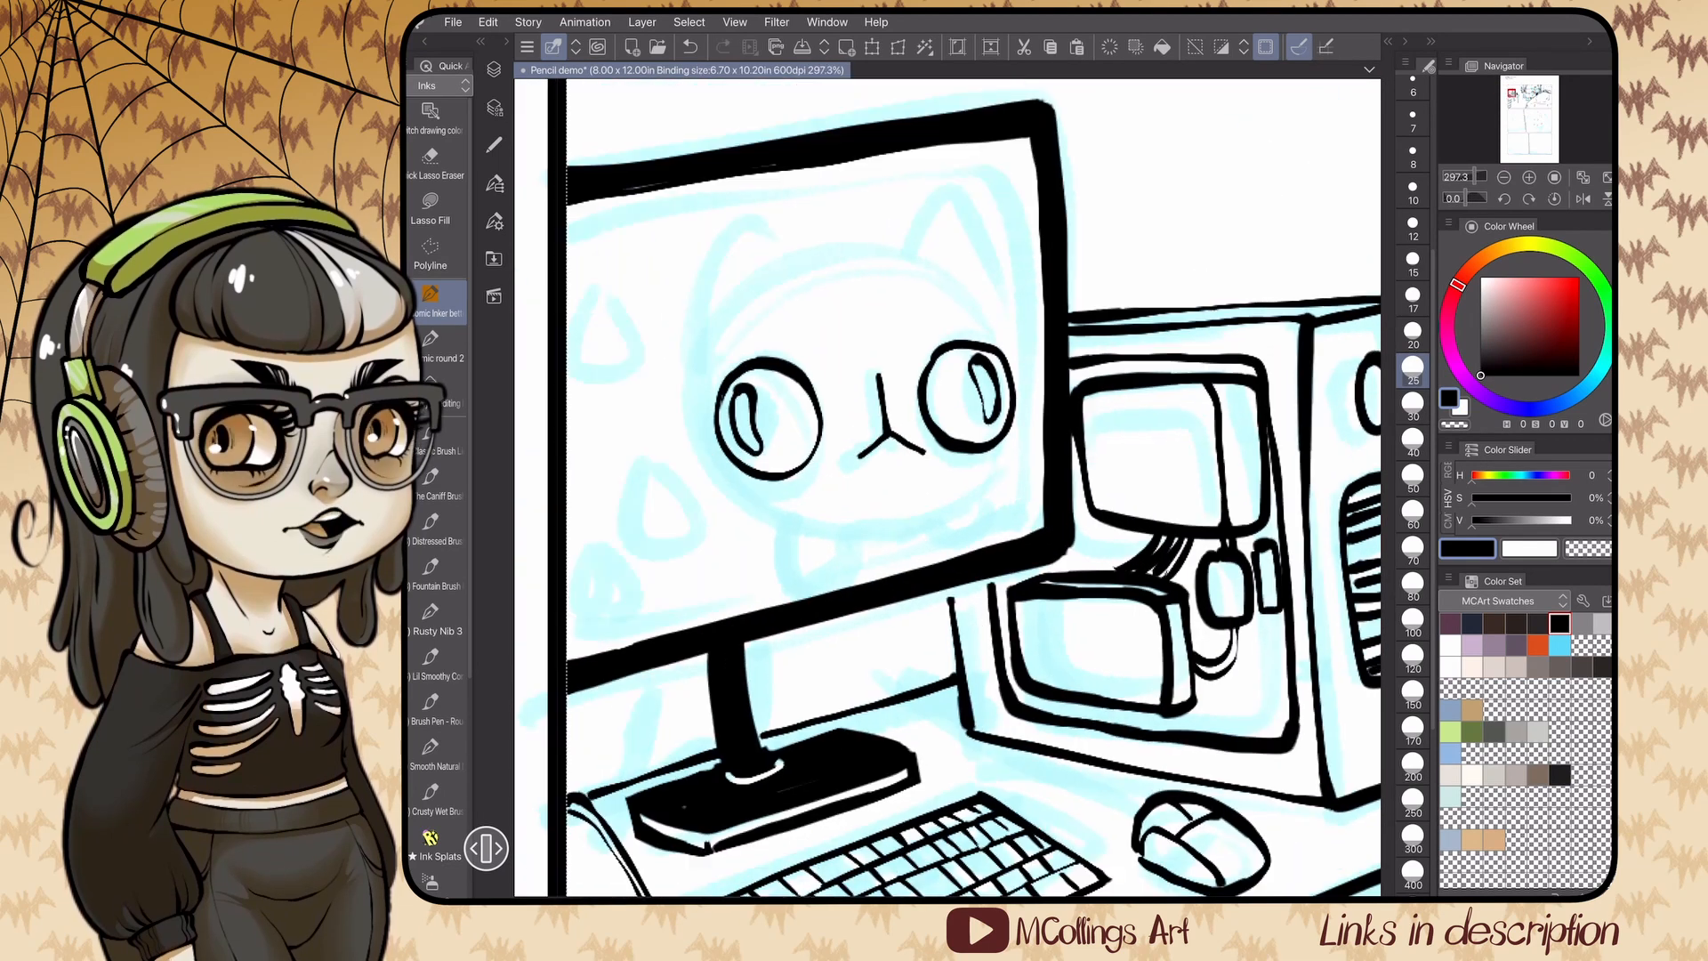
# - Ink the cat's rounded head outline and pointed ears on the monitor, undoing unwanted strokes
pyautogui.moveTo(695, 363)
pyautogui.mouseDown()
pyautogui.moveTo(1032, 389)
pyautogui.moveTo(987, 304)
pyautogui.mouseUp()
pyautogui.moveTo(908, 247); pyautogui.dragTo(997, 307)
pyautogui.moveTo(695, 361); pyautogui.dragTo(777, 262)
pyautogui.scroll(-1, 980, 494)
pyautogui.moveTo(713, 420); pyautogui.dragTo(832, 330)
pyautogui.hotkey('ctrl', 'z')
pyautogui.hotkey('ctrl', 'z')
pyautogui.hotkey('ctrl', 'z')
pyautogui.scroll(1, 948, 487)
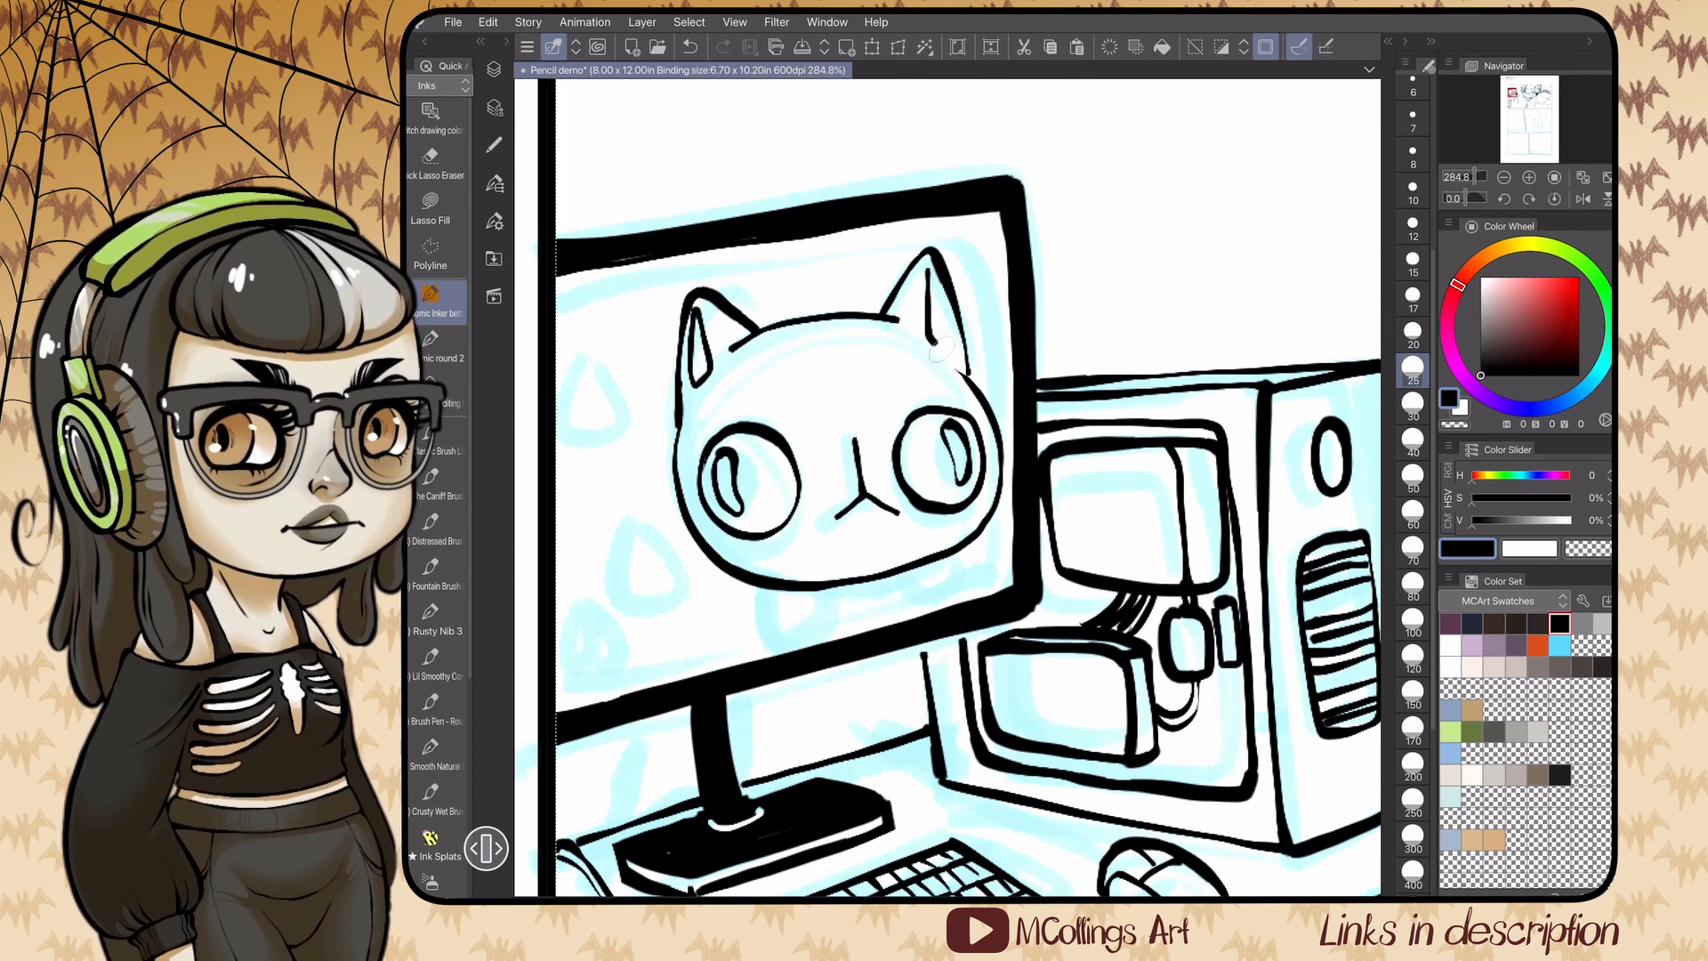
# - Ink the cat's inner ear line and two small legs beneath its head, undoing the extra body strokes
pyautogui.moveTo(941, 349); pyautogui.dragTo(929, 271)
pyautogui.scroll(-1, 947, 487)
pyautogui.moveTo(786, 391); pyautogui.dragTo(811, 443)
pyautogui.moveTo(931, 372); pyautogui.dragTo(968, 361)
pyautogui.hotkey('ctrl', 'z')
pyautogui.scroll(1, 948, 487)
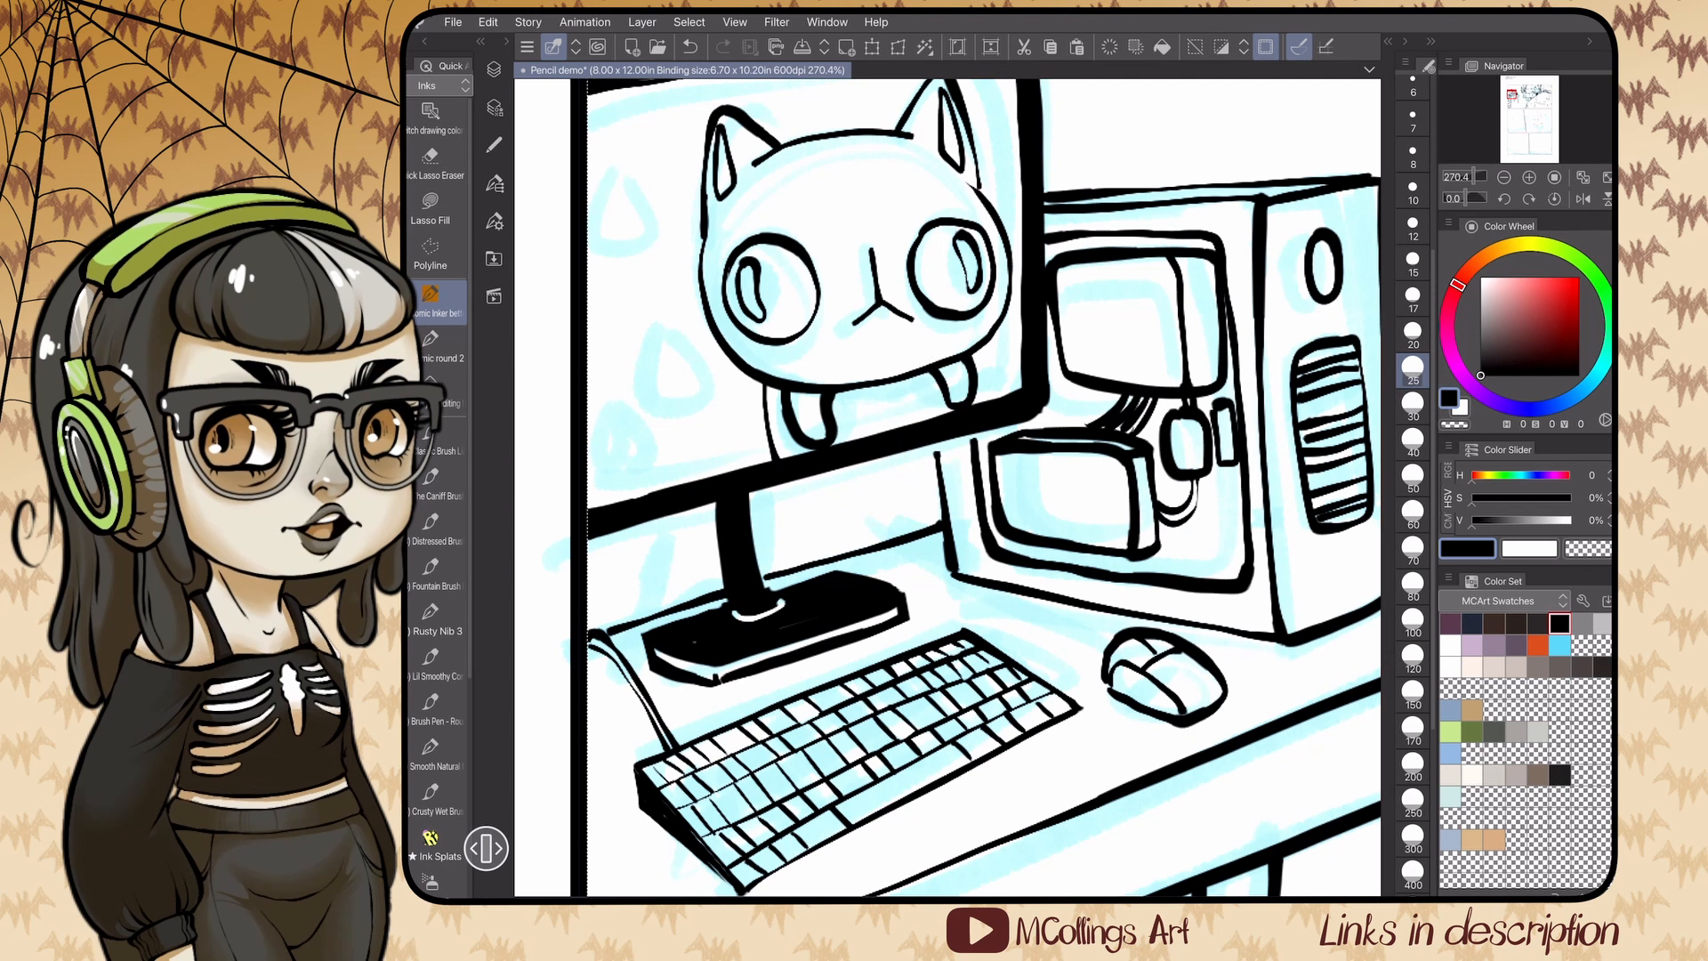
pyautogui.hotkey('ctrl', 'z')
pyautogui.moveTo(760, 383); pyautogui.dragTo(776, 461)
pyautogui.hotkey('ctrl', 'z')
pyautogui.scroll(-3, 947, 487)
pyautogui.moveTo(843, 259); pyautogui.dragTo(859, 279)
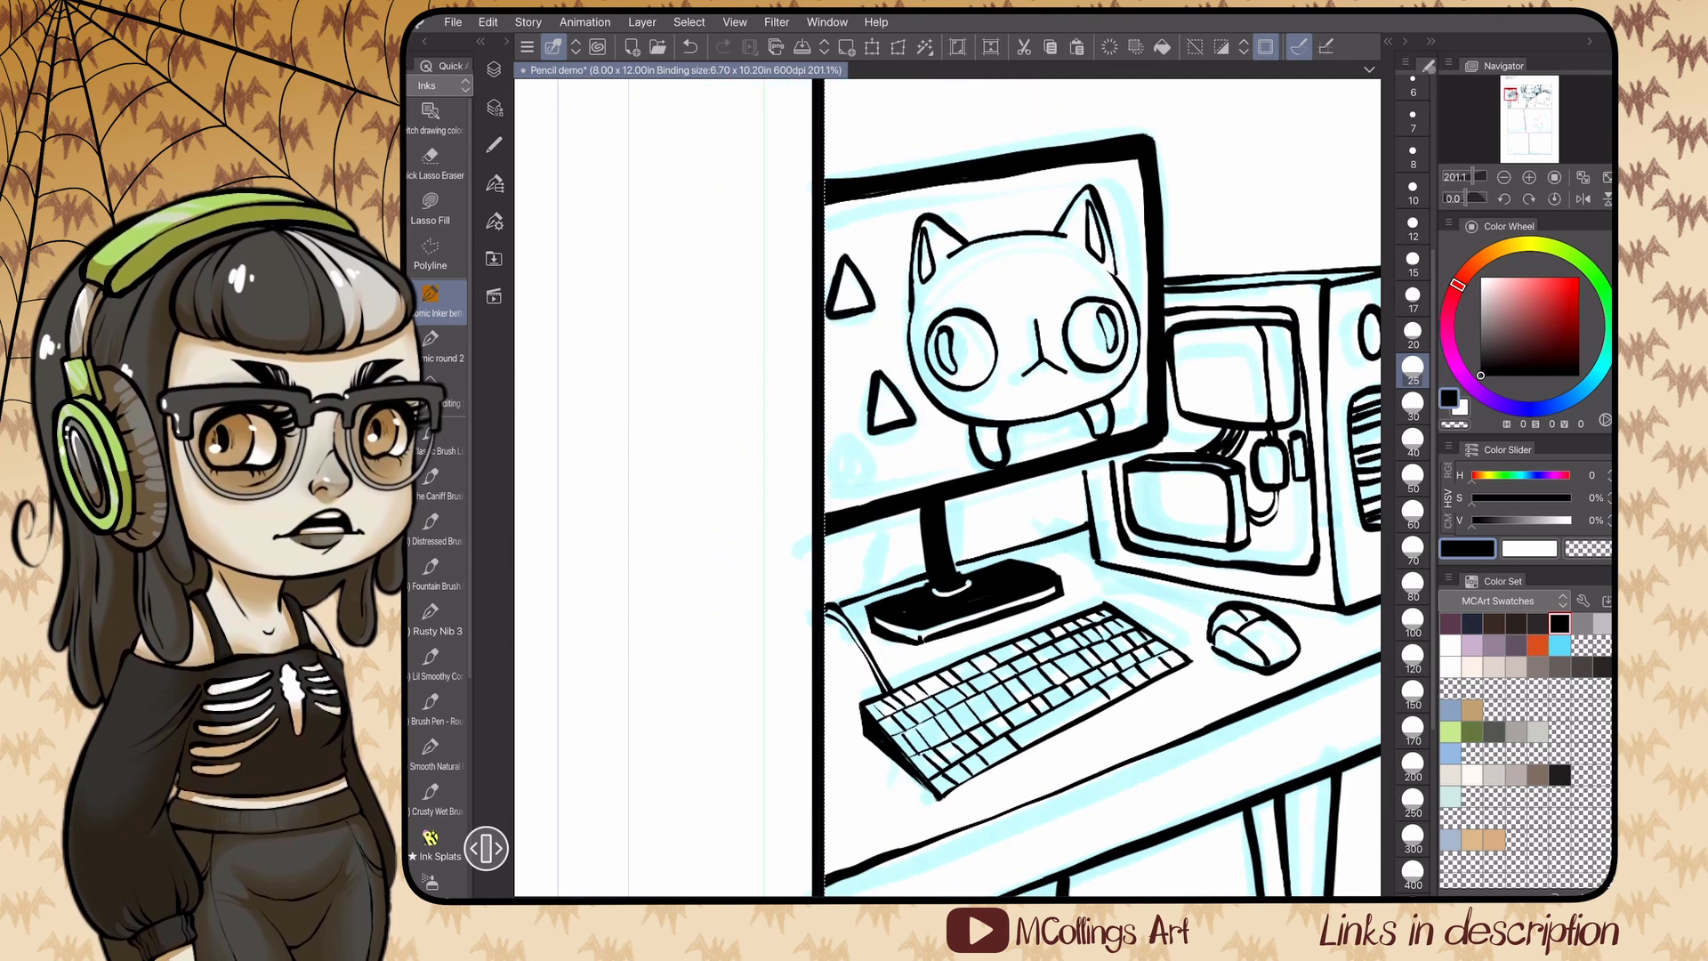
pyautogui.moveTo(850, 436); pyautogui.dragTo(855, 441)
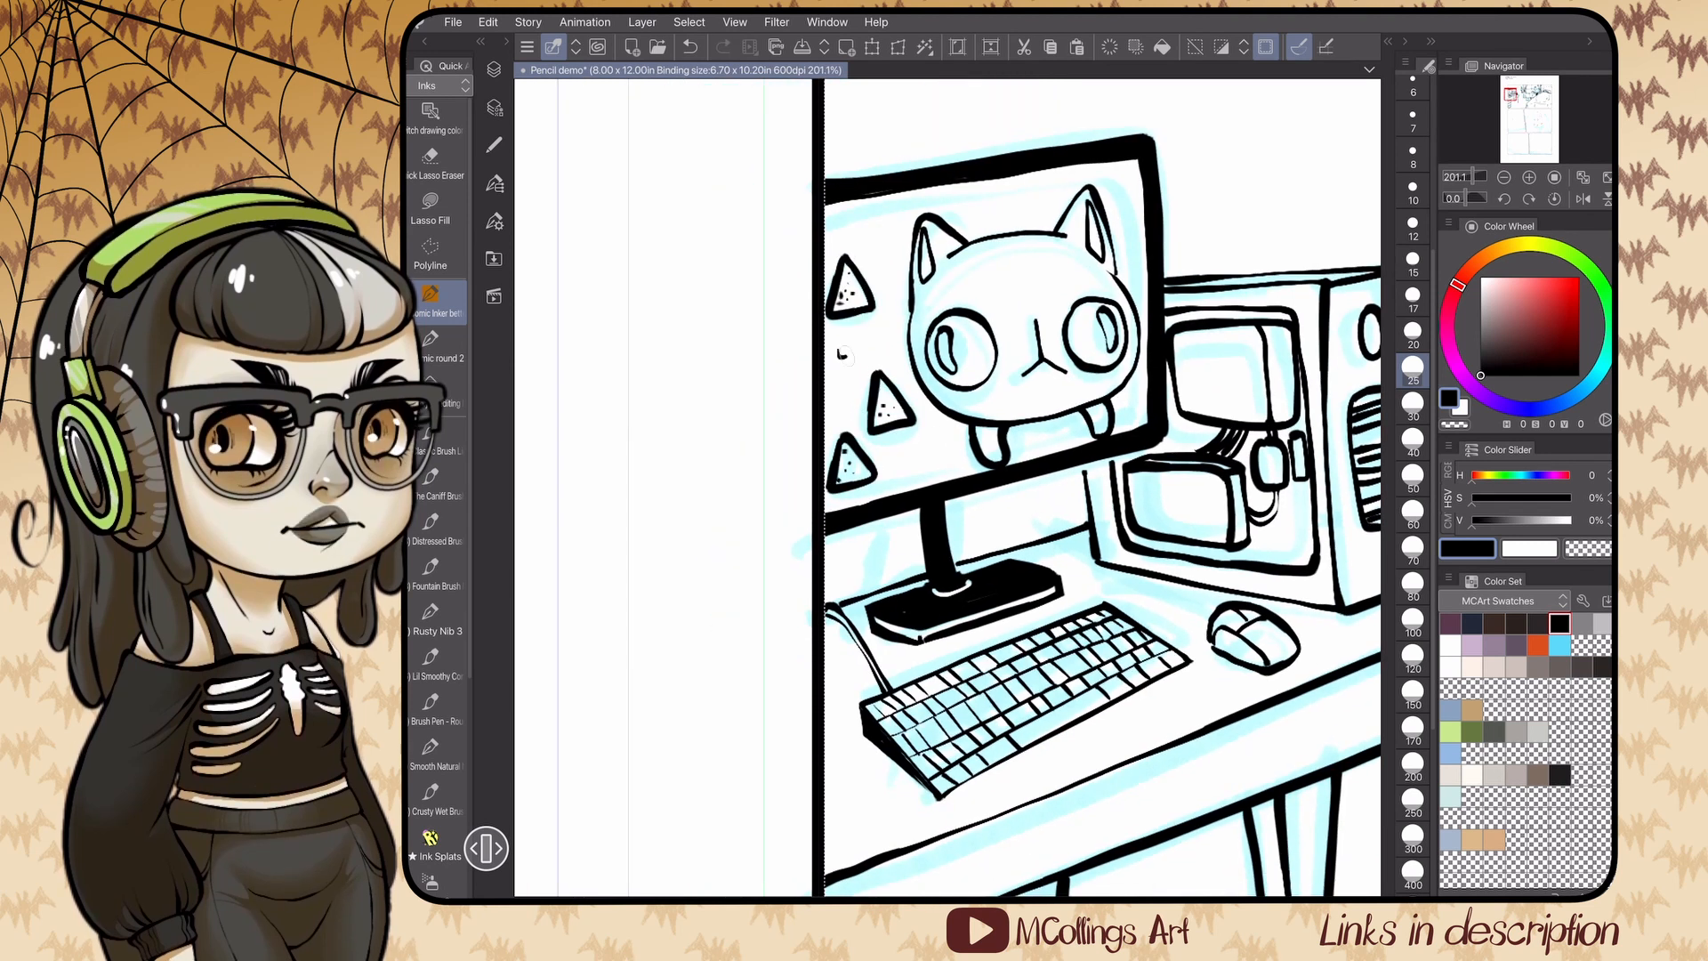
pyautogui.hotkey('ctrl', 'z')
pyautogui.hotkey('ctrl', 'z')
pyautogui.hotkey('ctrl', 'z')
pyautogui.hotkey('ctrl', 'z')
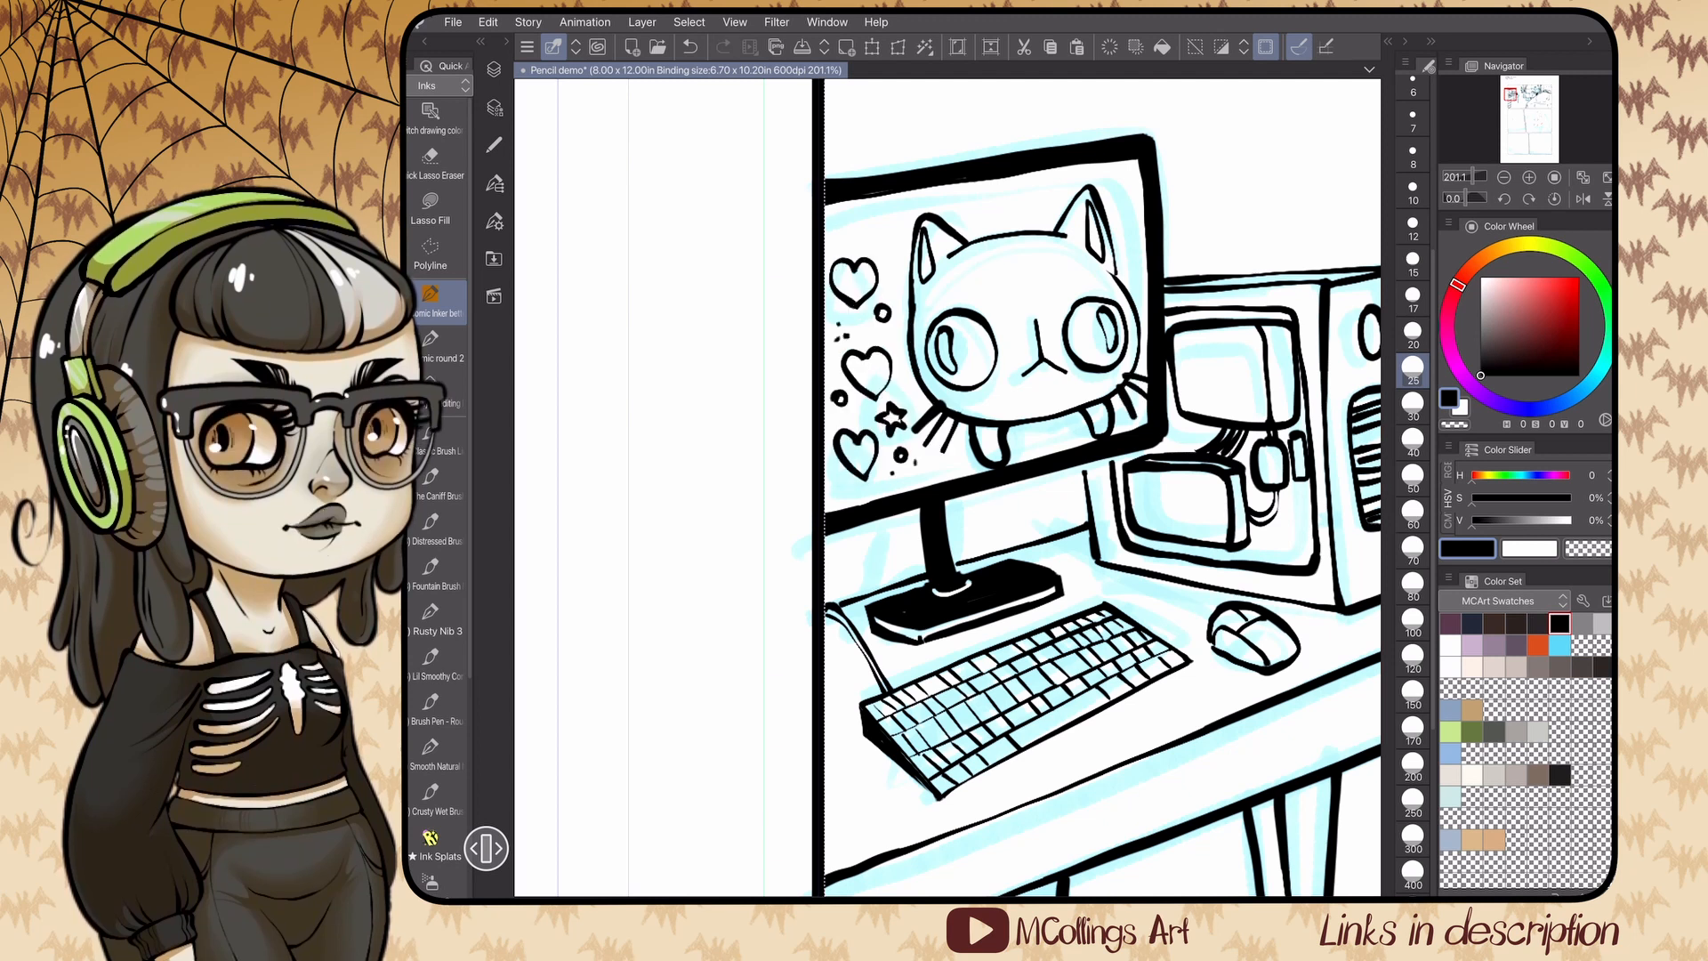
# - Fill the open interior of the PC tower with black around its components
pyautogui.scroll(-3, 948, 487)
pyautogui.scroll(5, 1137, 390)
pyautogui.press('c')
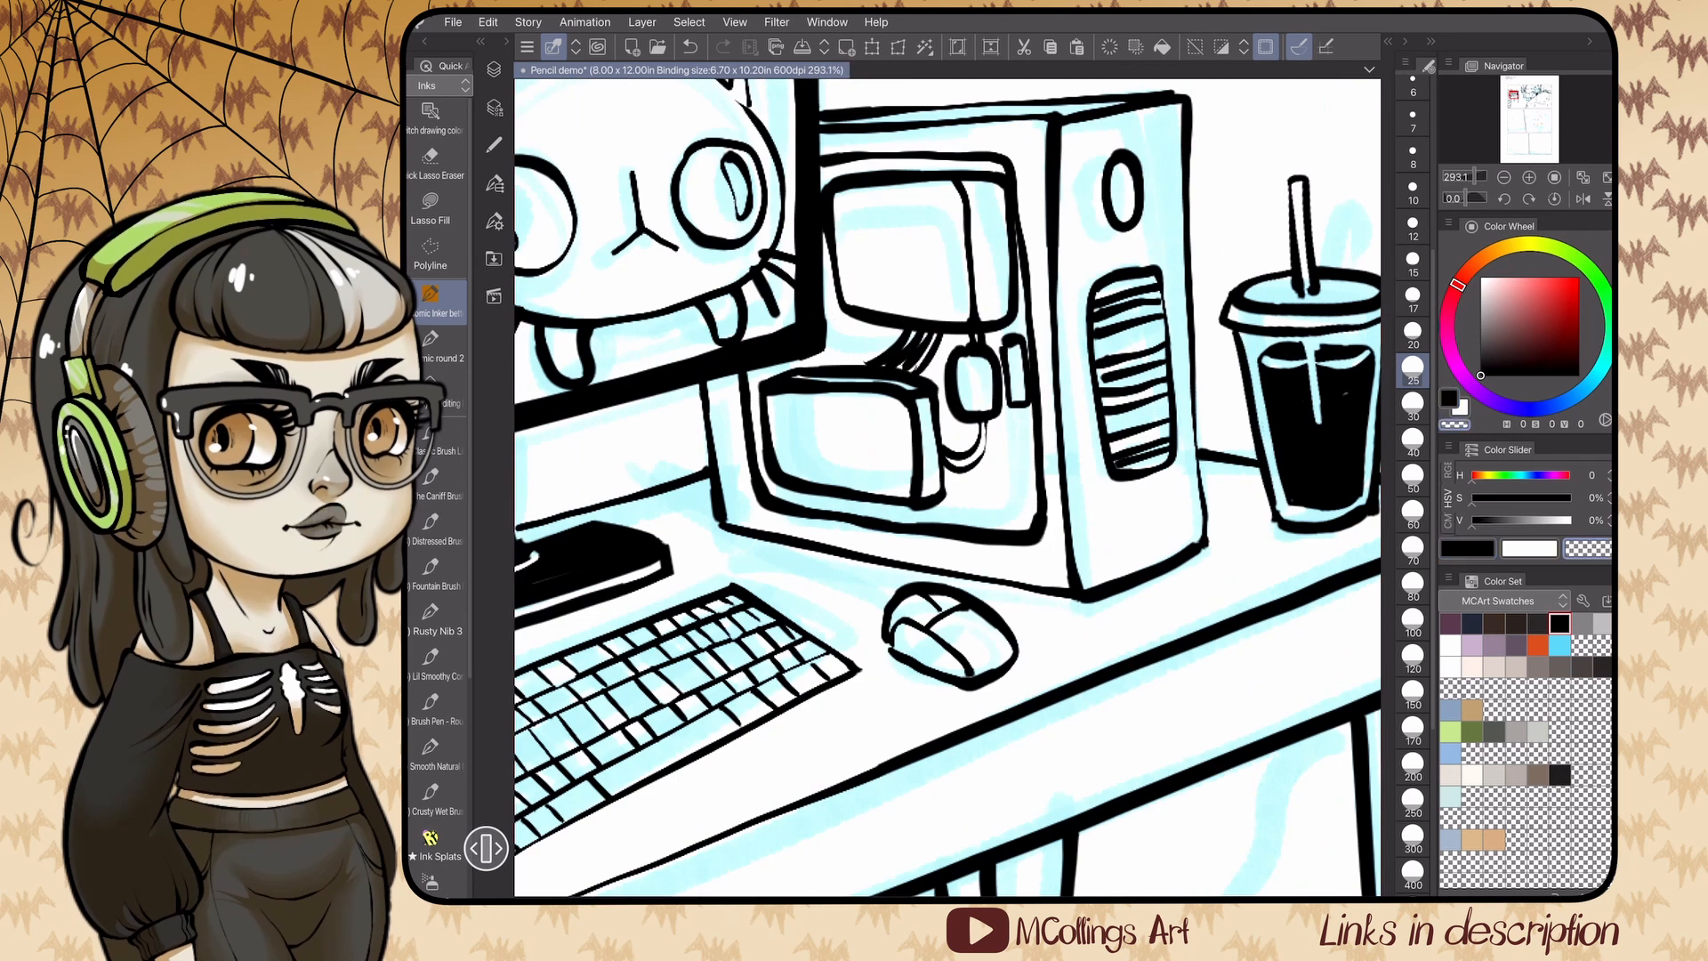
pyautogui.scroll(-5, 809, 359)
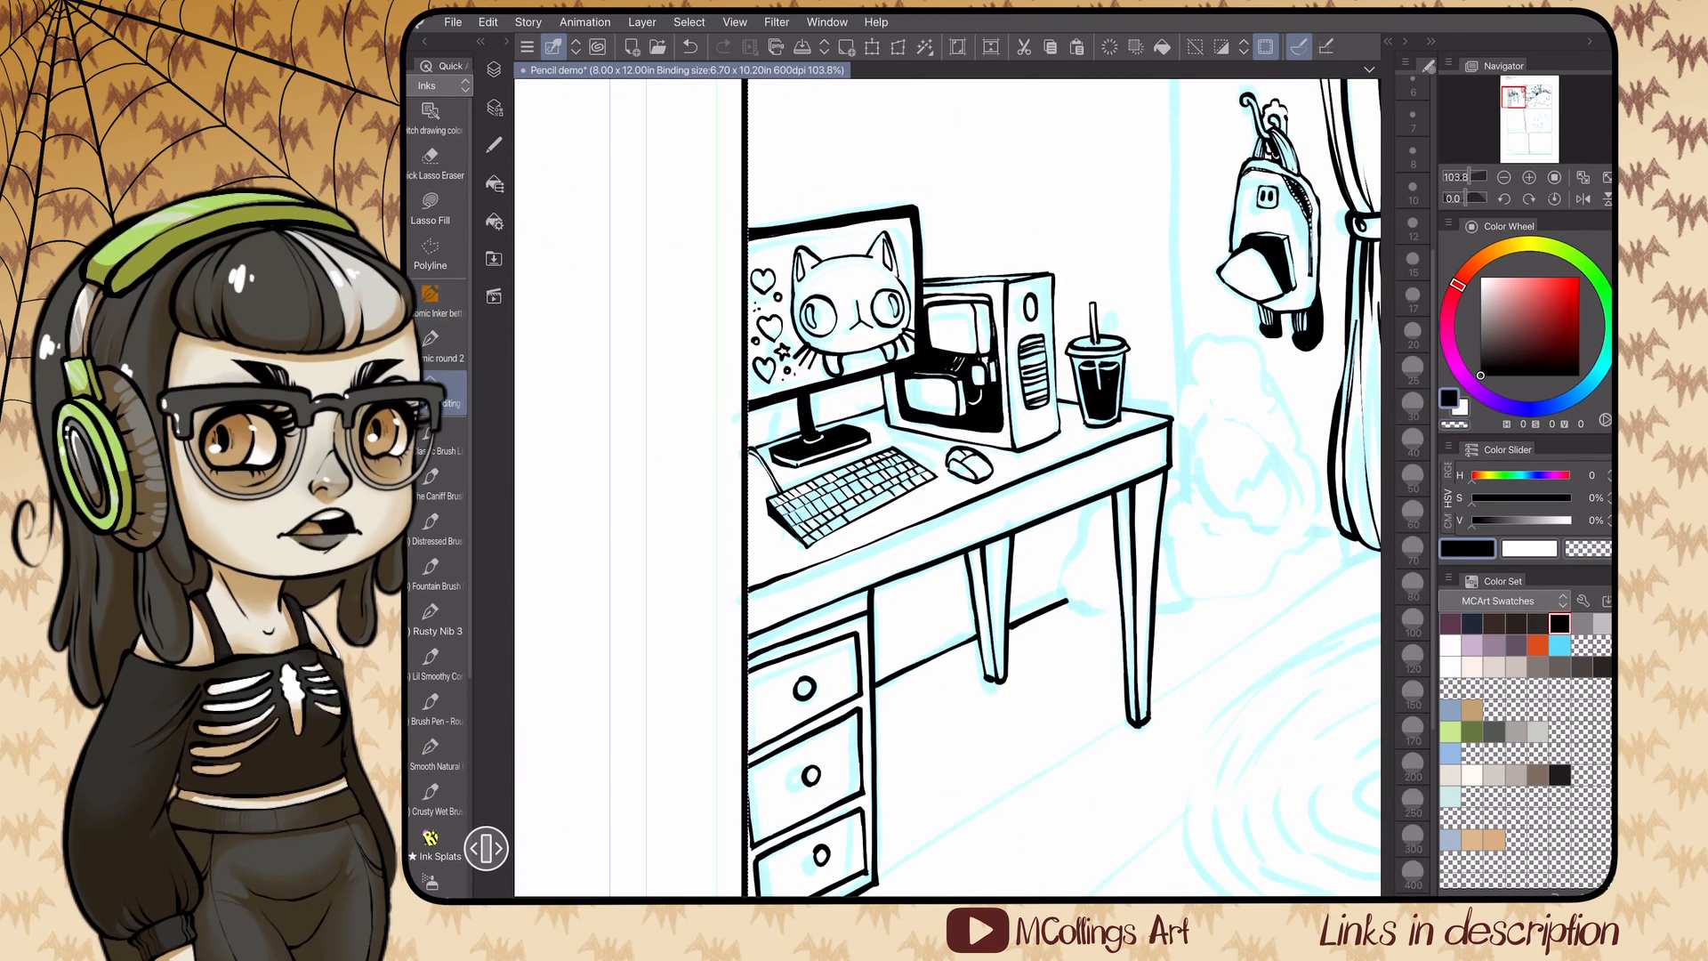
pyautogui.scroll(4, 1070, 365)
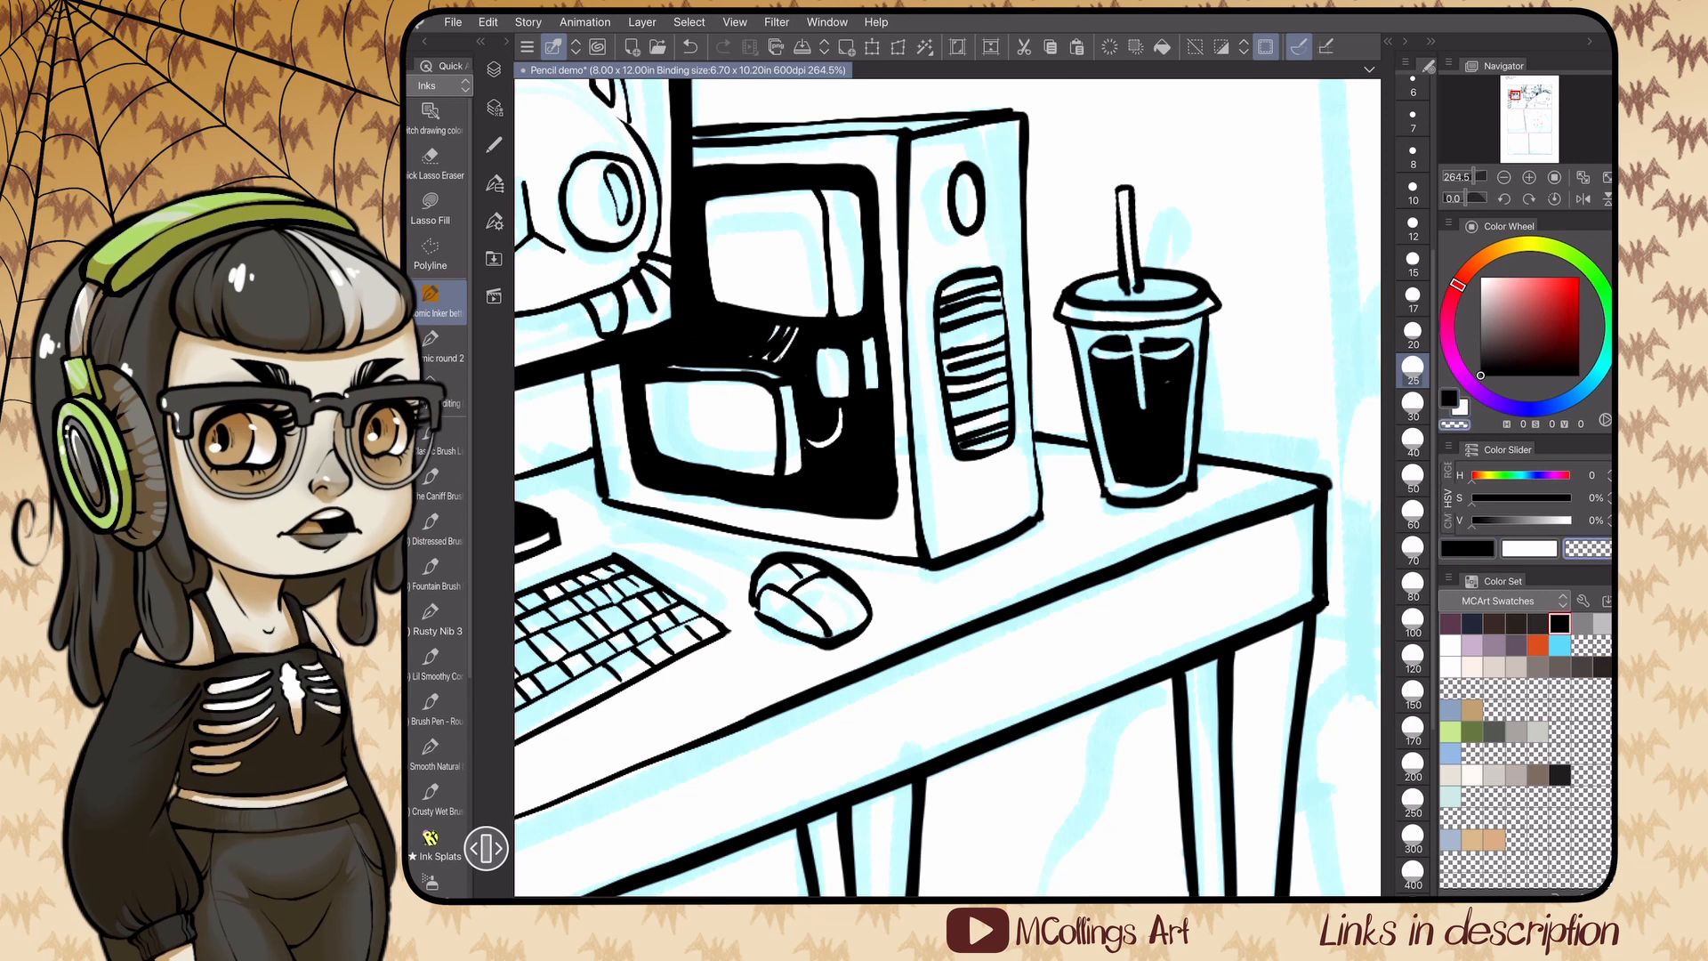
# - Clean up the cables and component edges inside the black PC interior with transparent colour
pyautogui.scroll(2, 823, 392)
pyautogui.moveTo(916, 326); pyautogui.dragTo(917, 354)
pyautogui.moveTo(933, 436); pyautogui.dragTo(885, 488)
pyautogui.scroll(-1, 948, 427)
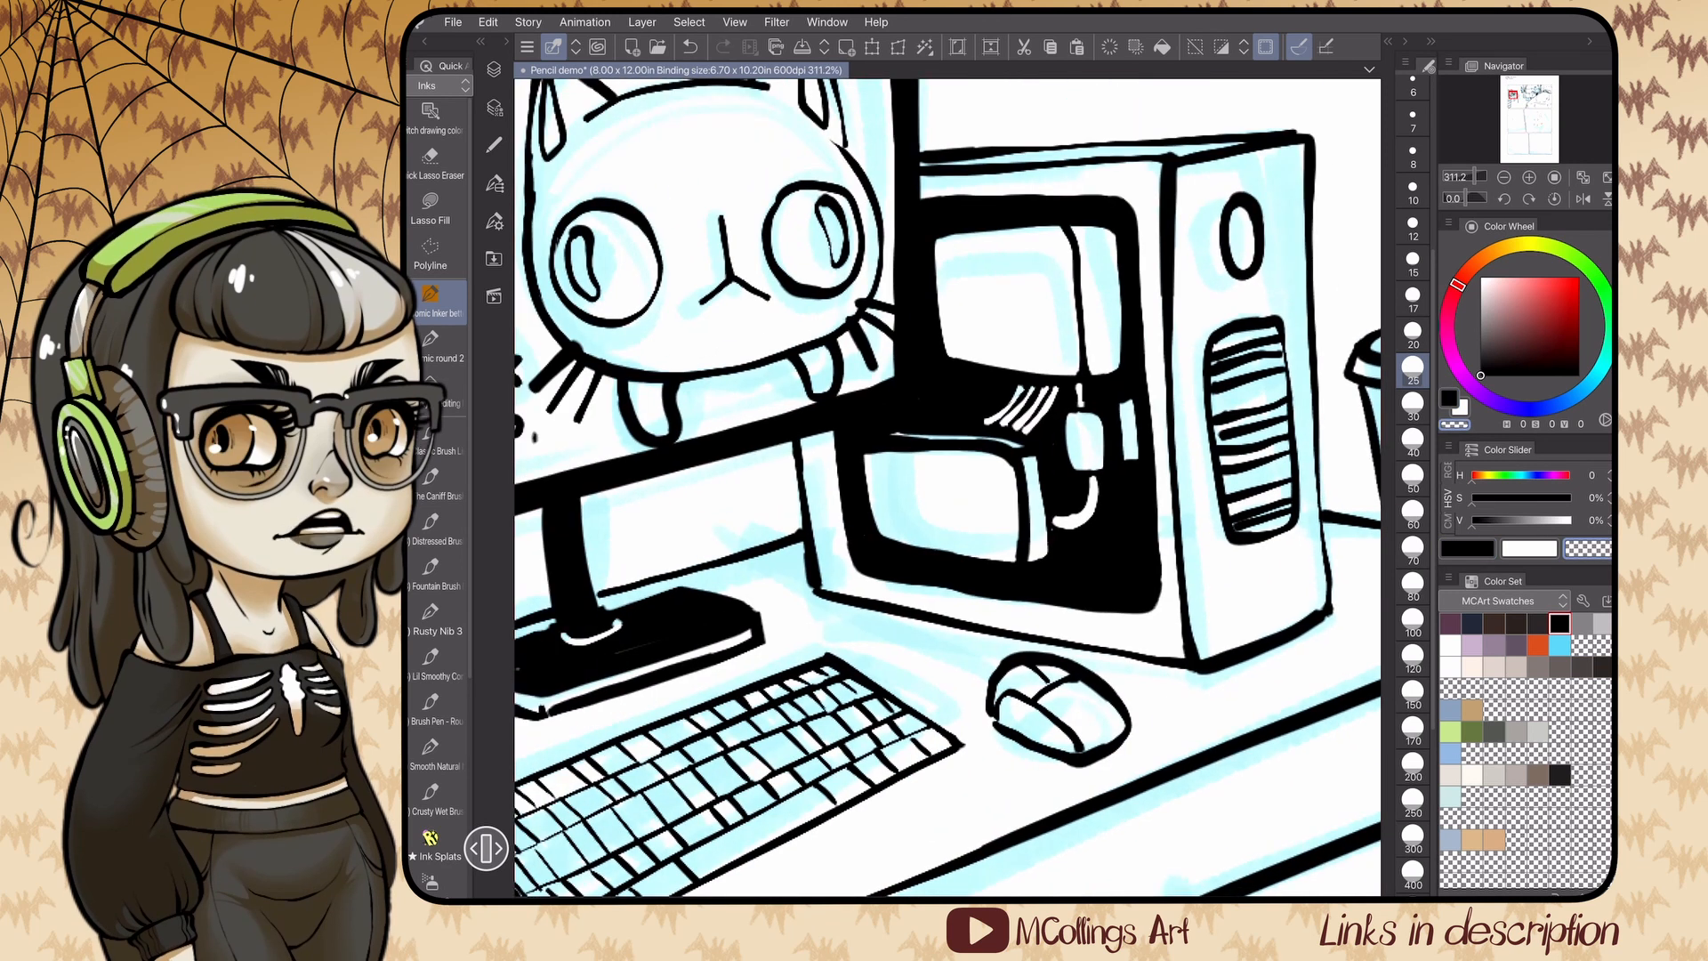
pyautogui.moveTo(922, 207)
pyautogui.mouseDown()
pyautogui.moveTo(929, 404)
pyautogui.moveTo(898, 384)
pyautogui.moveTo(950, 365)
pyautogui.moveTo(1045, 447)
pyautogui.mouseUp()
pyautogui.scroll(1, 948, 427)
pyautogui.press('c')
pyautogui.scroll(-1, 948, 487)
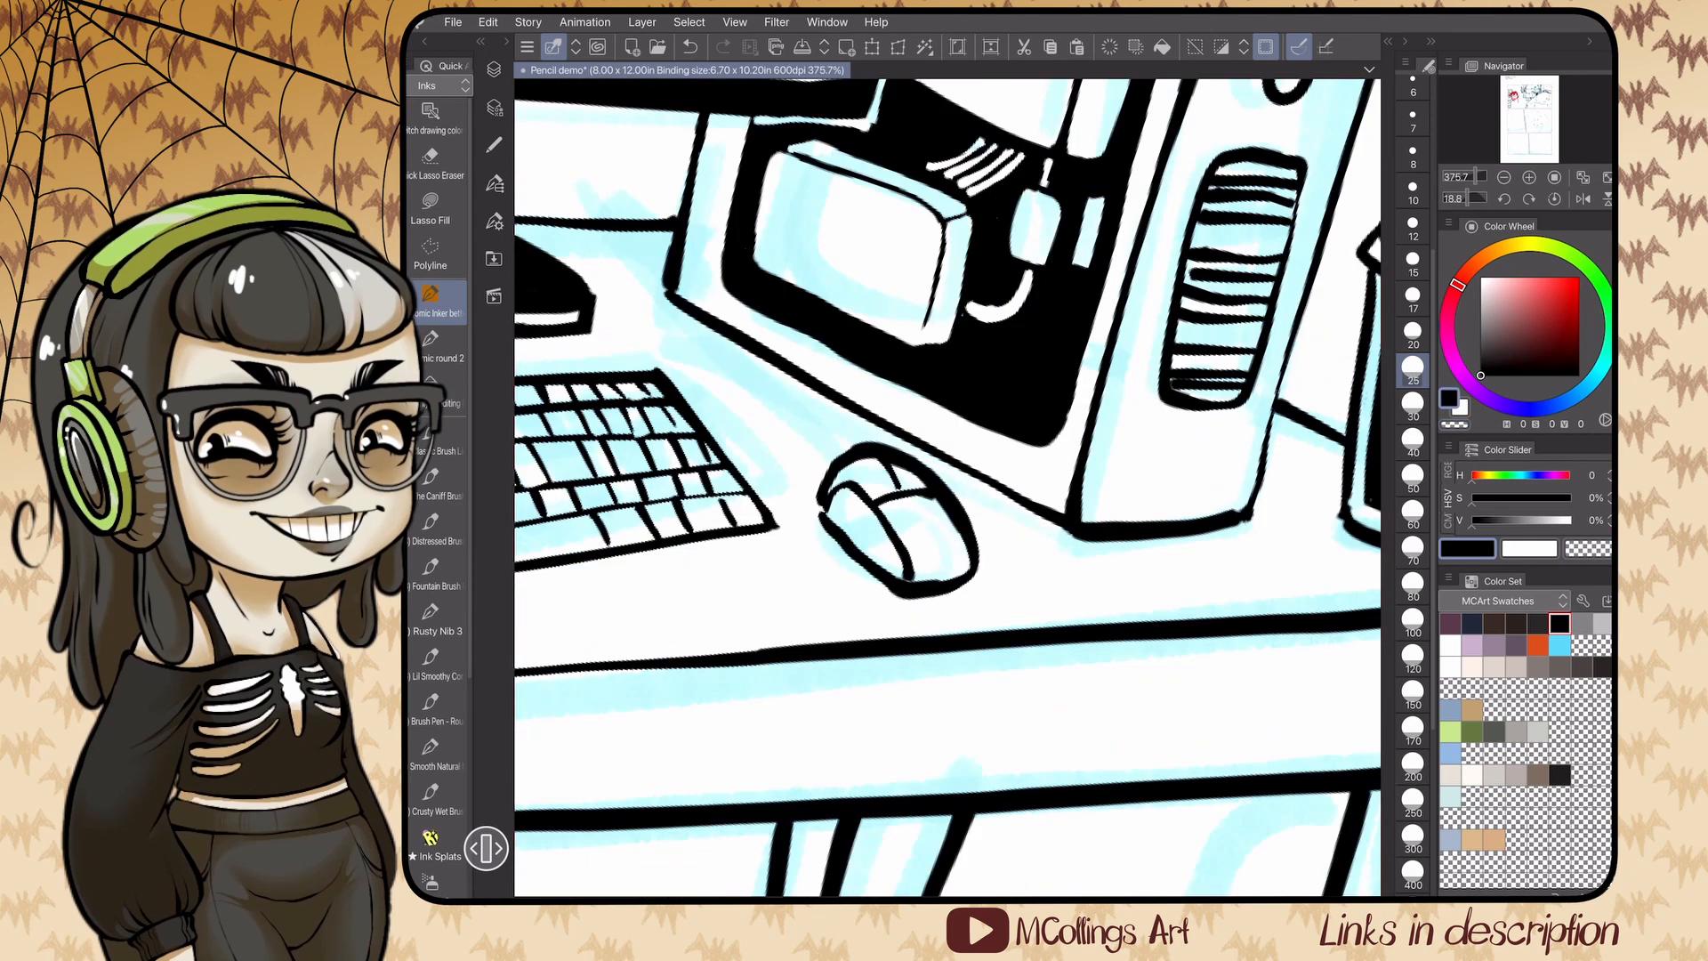
# - Ink detail lines on the lower component inside the PC tower
pyautogui.moveTo(870, 267); pyautogui.dragTo(897, 365)
pyautogui.moveTo(904, 260); pyautogui.dragTo(913, 365)
pyautogui.moveTo(934, 233); pyautogui.dragTo(891, 260)
pyautogui.scroll(-3, 948, 487)
pyautogui.scroll(-5, 948, 487)
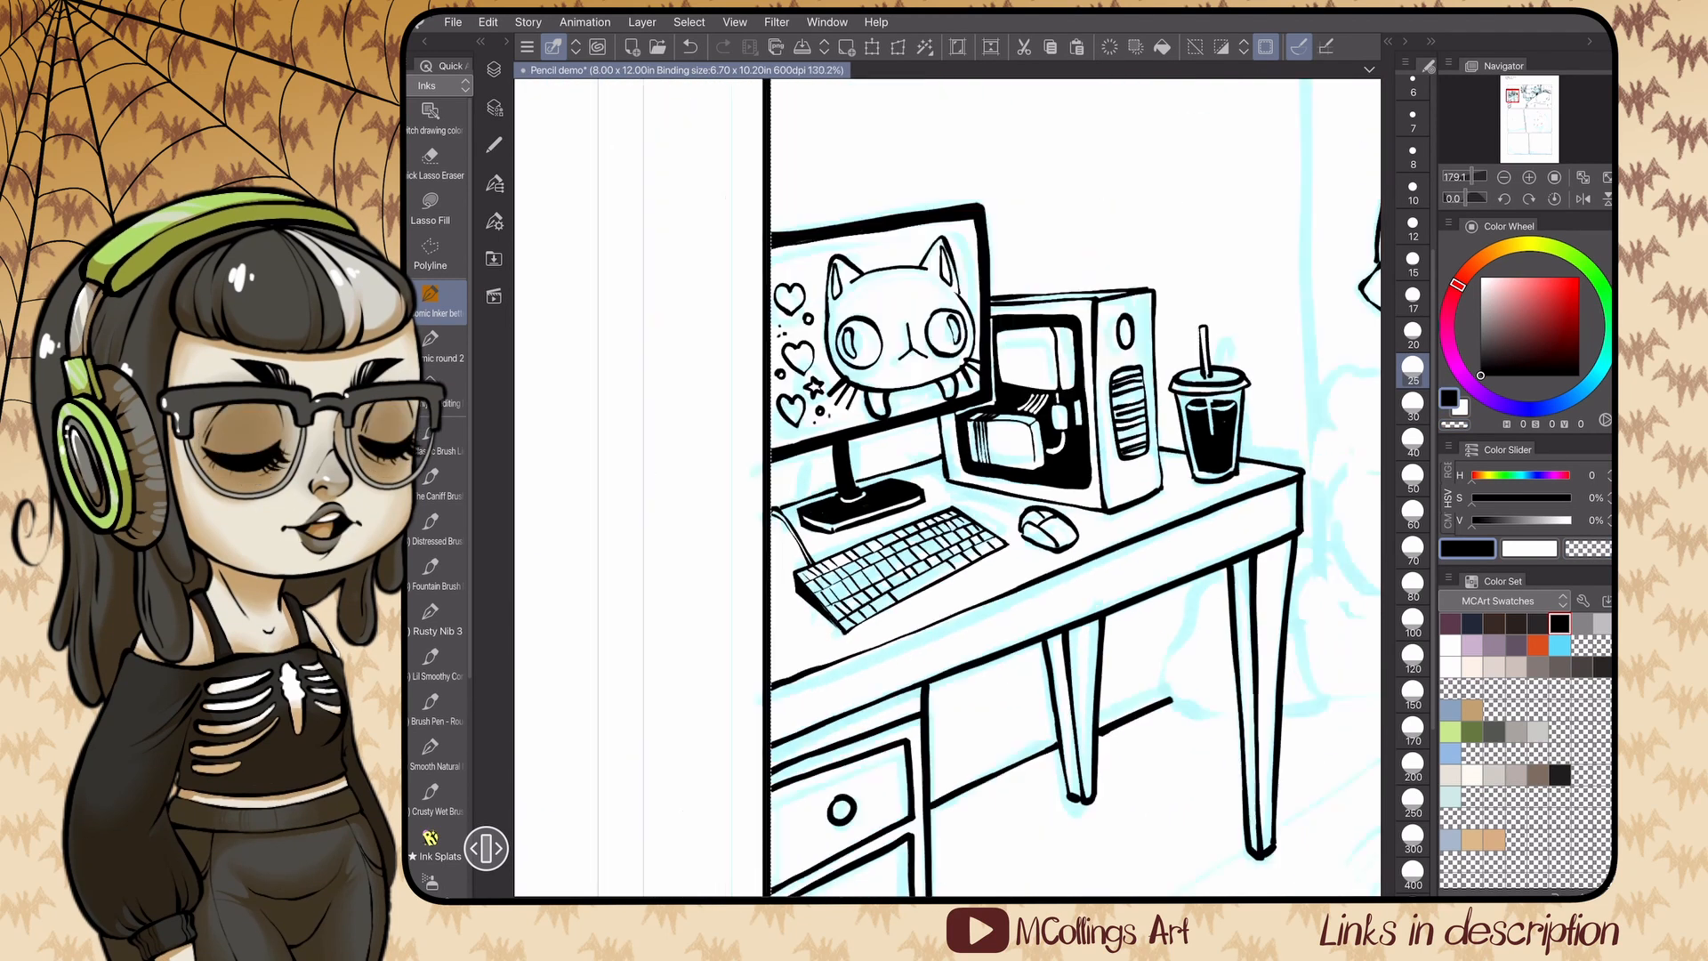
# - Ink the lower folds of the crumpled clothes pile on the floor beside the desk
pyautogui.scroll(4, 947, 487)
pyautogui.moveTo(786, 560)
pyautogui.mouseDown()
pyautogui.moveTo(763, 461)
pyautogui.moveTo(792, 561)
pyautogui.mouseUp()
pyautogui.moveTo(778, 527)
pyautogui.mouseDown()
pyautogui.moveTo(879, 521)
pyautogui.moveTo(861, 448)
pyautogui.moveTo(939, 485)
pyautogui.mouseUp()
pyautogui.moveTo(900, 383); pyautogui.dragTo(935, 441)
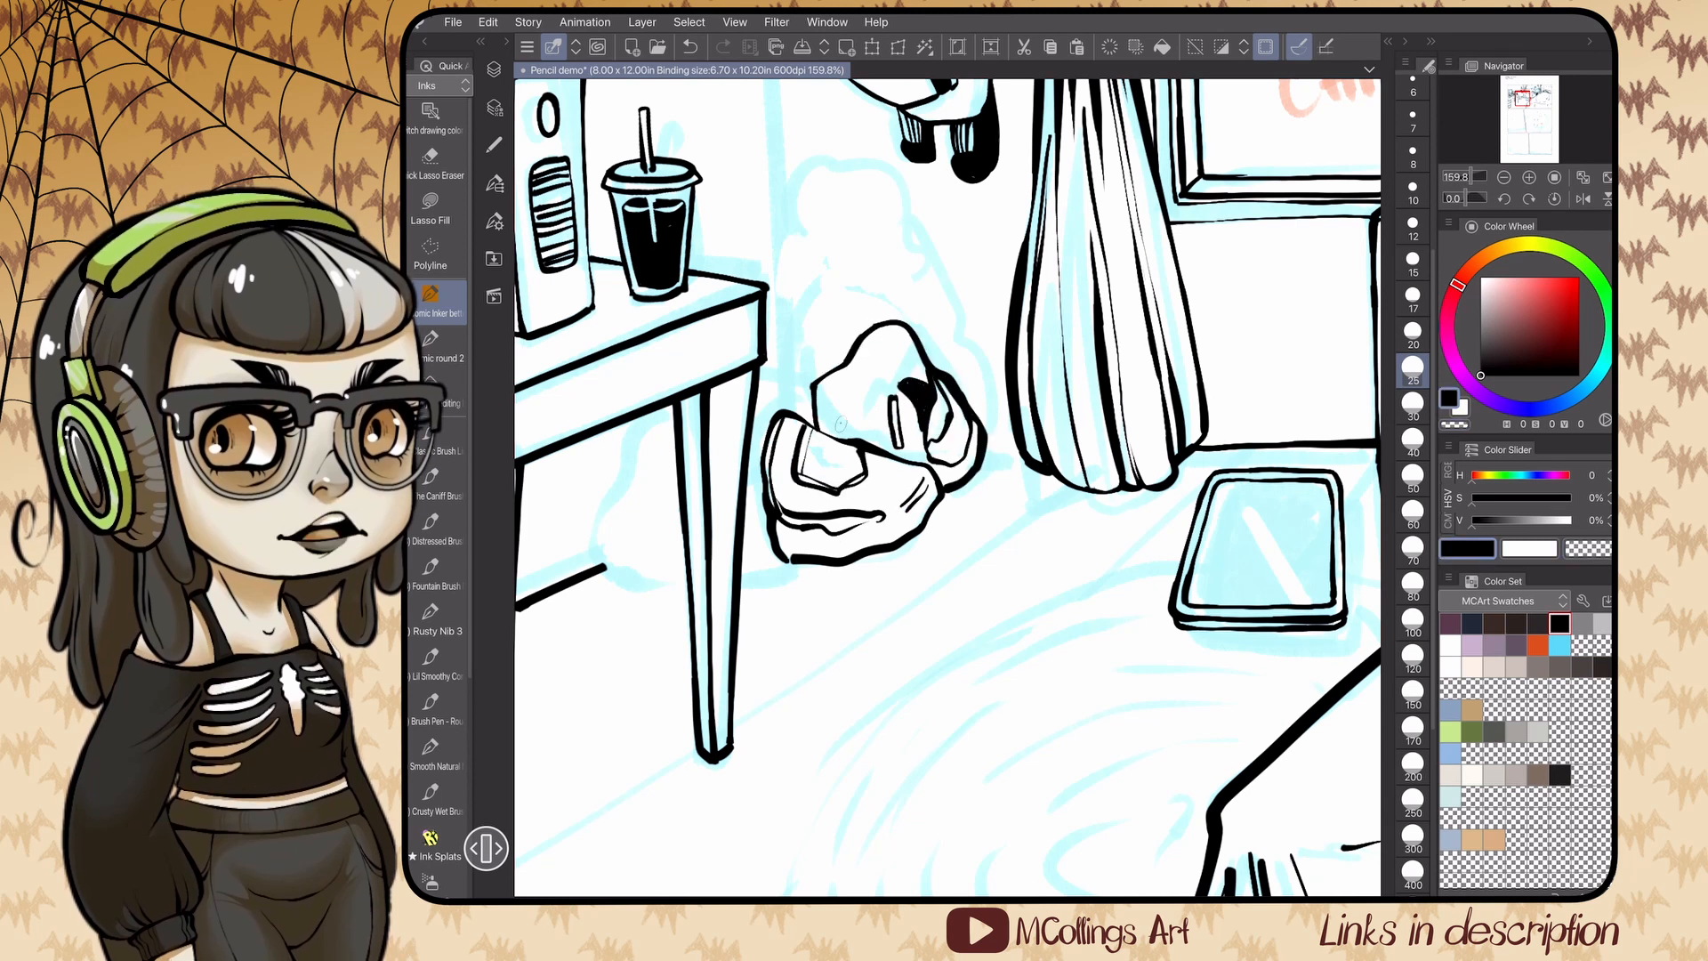
# - Ink the rounded upper folds and inner creases of the clothes pile
pyautogui.moveTo(861, 365); pyautogui.dragTo(860, 434)
pyautogui.moveTo(909, 324); pyautogui.dragTo(988, 329)
pyautogui.moveTo(988, 329); pyautogui.dragTo(989, 442)
pyautogui.moveTo(917, 329); pyautogui.dragTo(958, 370)
pyautogui.scroll(-1, 1241, 648)
pyautogui.moveTo(856, 413); pyautogui.dragTo(955, 353)
pyautogui.moveTo(876, 393); pyautogui.dragTo(945, 357)
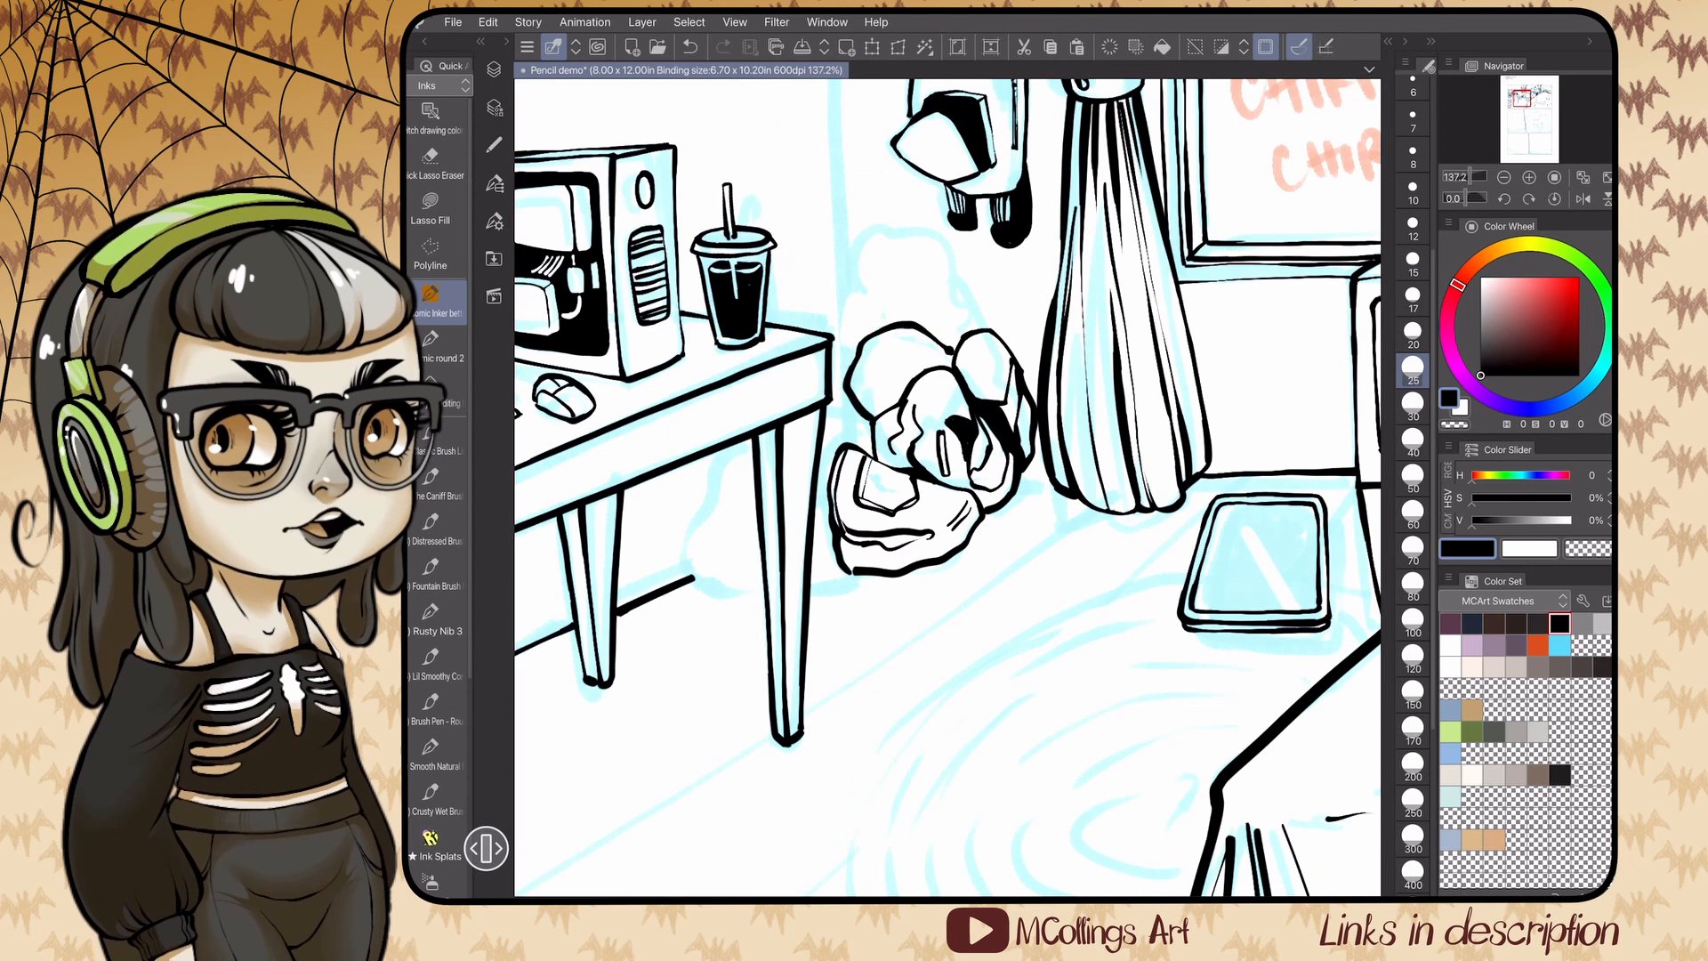
# - Darken the clothes pile's shadowed fold and ink the part of the pile behind the desk's front leg
pyautogui.moveTo(859, 434); pyautogui.dragTo(870, 459)
pyautogui.moveTo(745, 450)
pyautogui.mouseDown()
pyautogui.moveTo(703, 583)
pyautogui.moveTo(763, 589)
pyautogui.mouseUp()
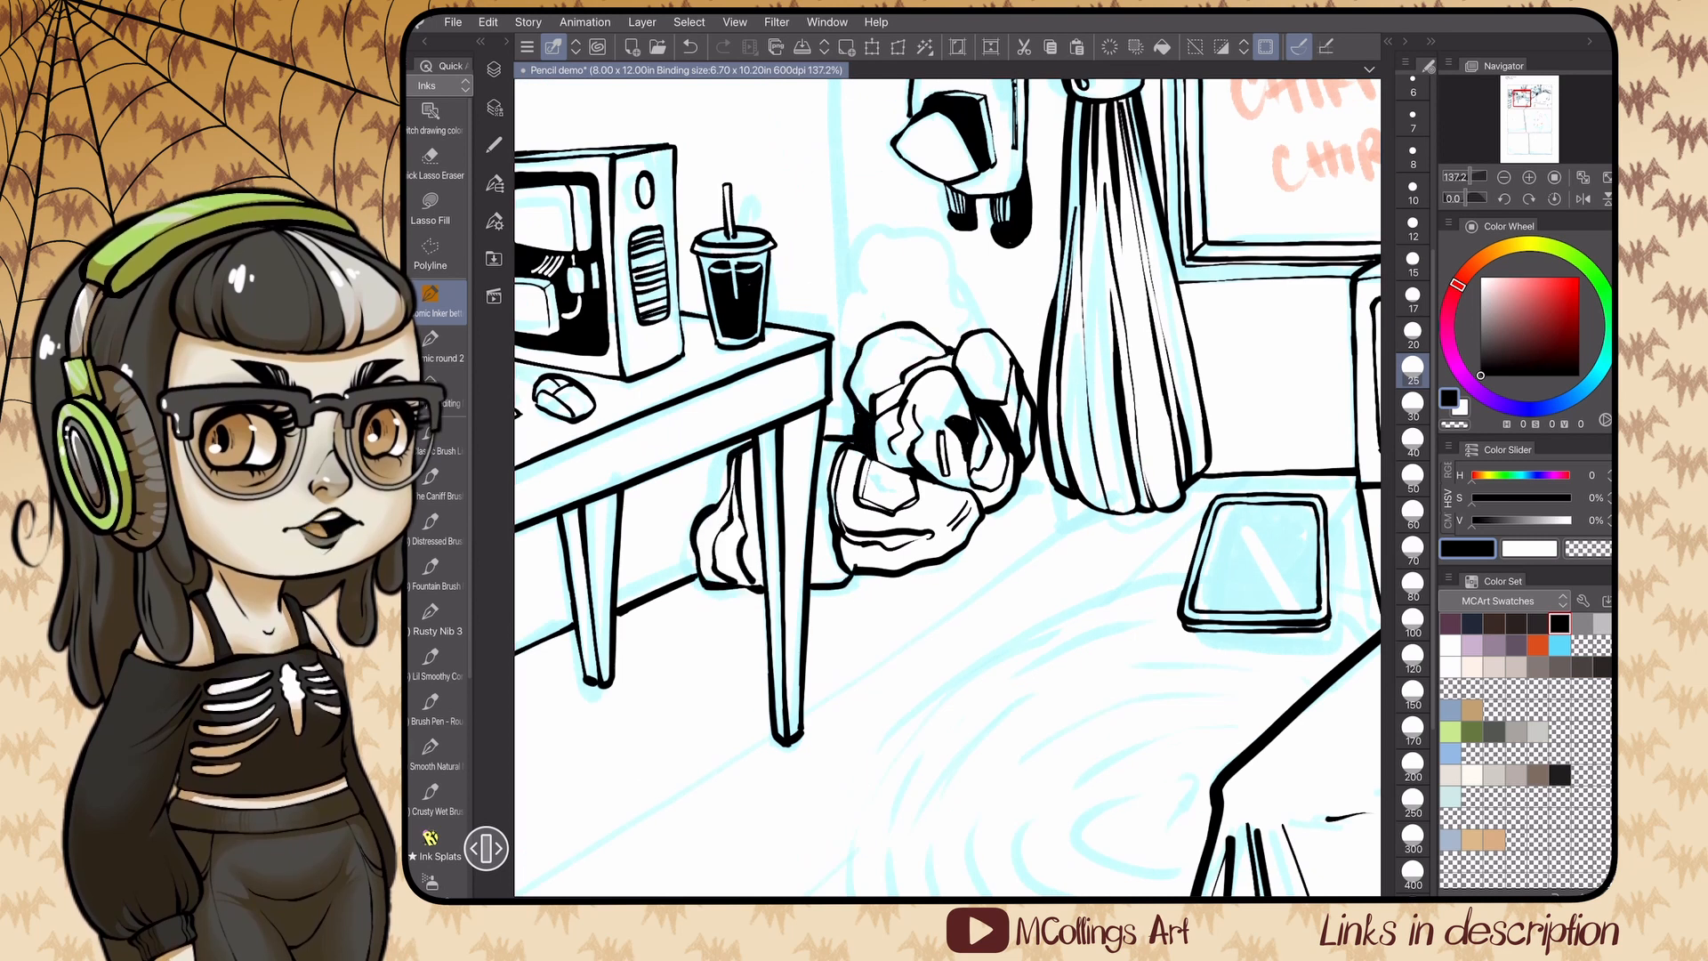
pyautogui.scroll(-9, 822, 410)
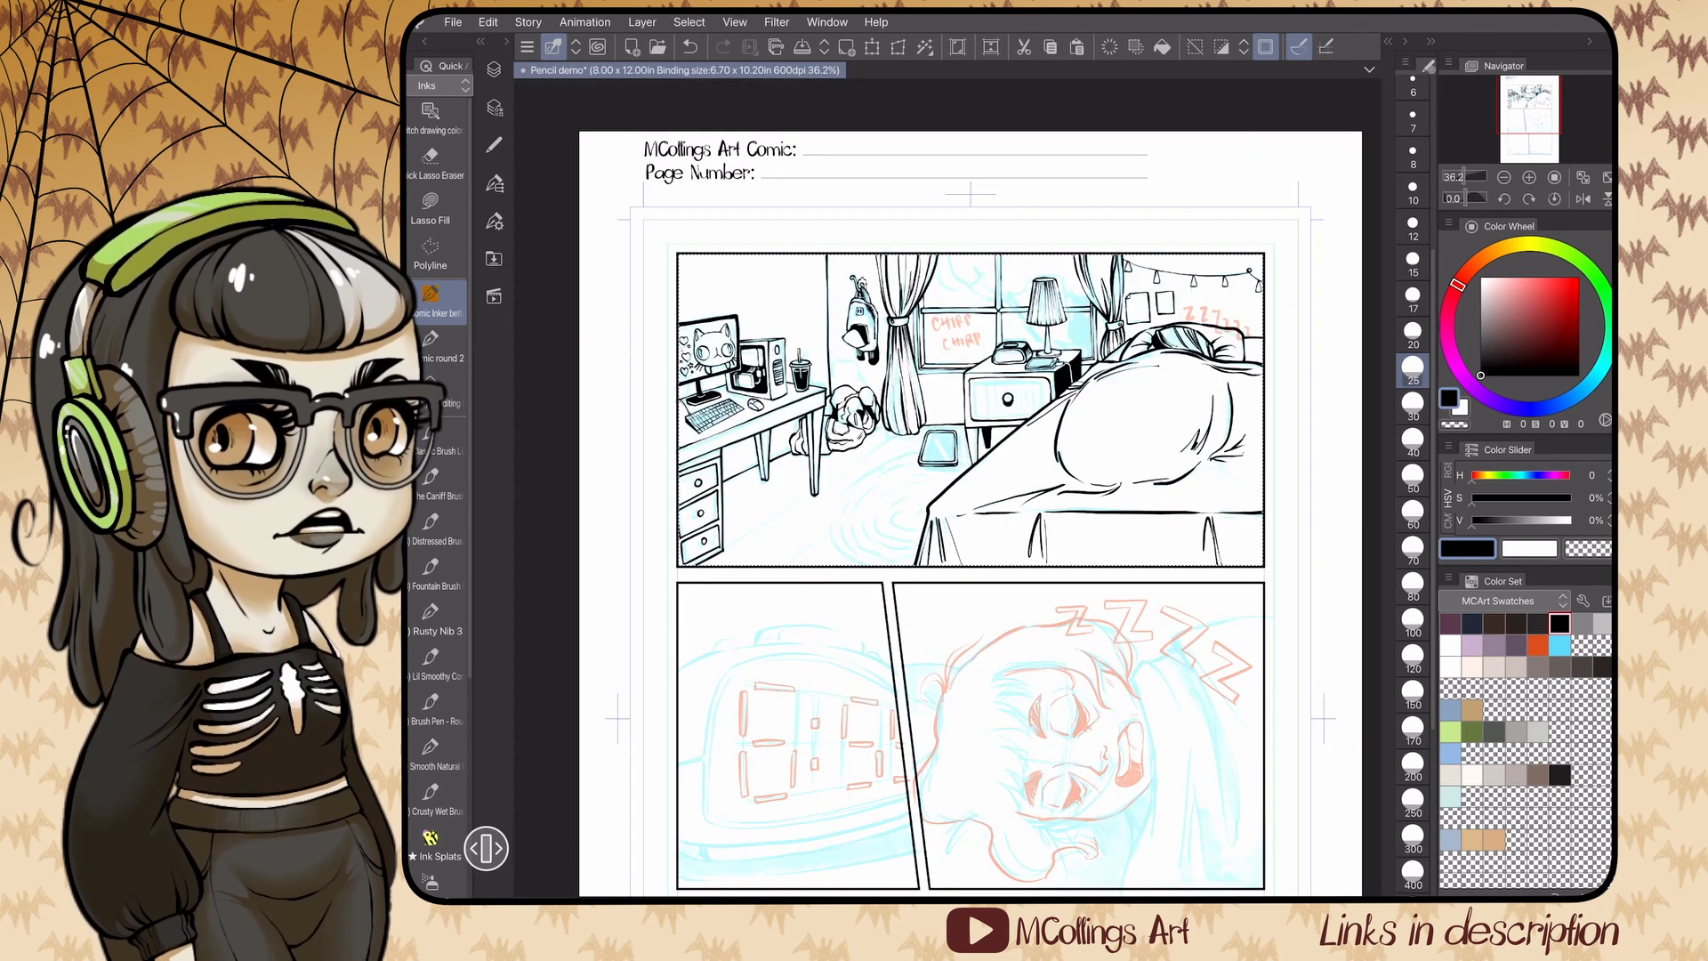
# - Ink the oval rug's outline and concentric rings on the floor between the tablet and the bed
pyautogui.scroll(5, 883, 646)
pyautogui.moveTo(934, 254); pyautogui.dragTo(854, 480)
pyautogui.moveTo(996, 329); pyautogui.dragTo(925, 378)
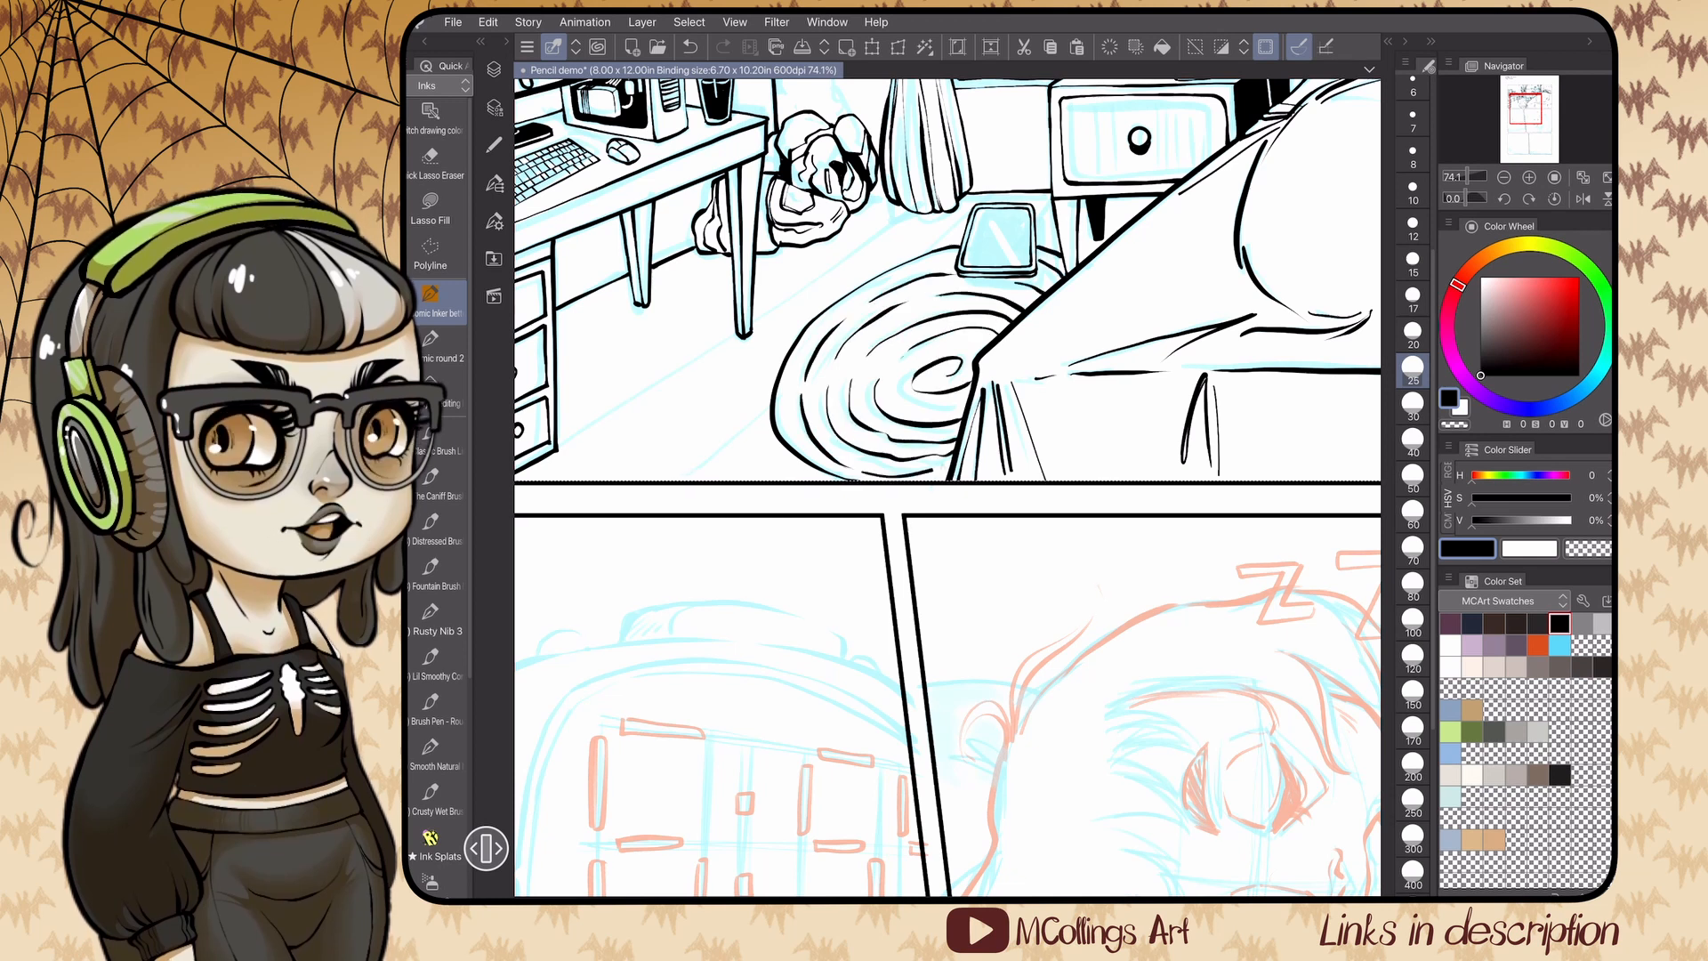
pyautogui.scroll(-1, 948, 481)
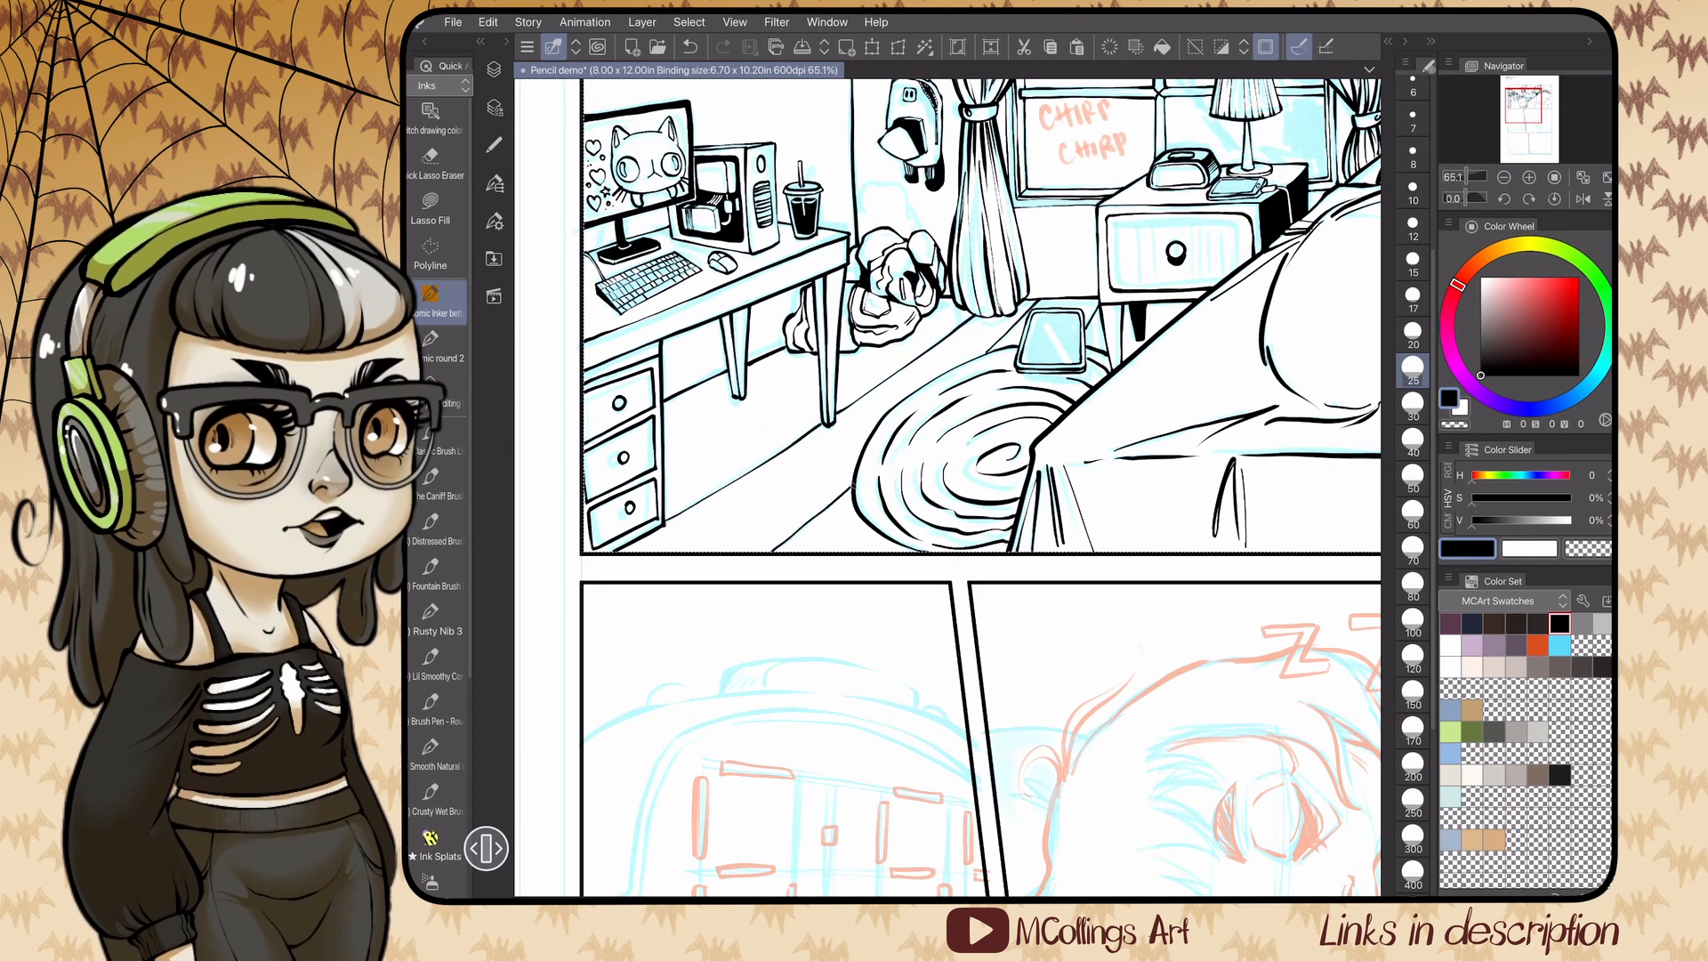
pyautogui.scroll(-2, 947, 485)
# - Ink the tree's scalloped foliage beside the lamp in the window and fill it with black
pyautogui.scroll(5, 947, 485)
pyautogui.moveTo(913, 350)
pyautogui.mouseDown()
pyautogui.moveTo(939, 419)
pyautogui.moveTo(930, 257)
pyautogui.mouseUp()
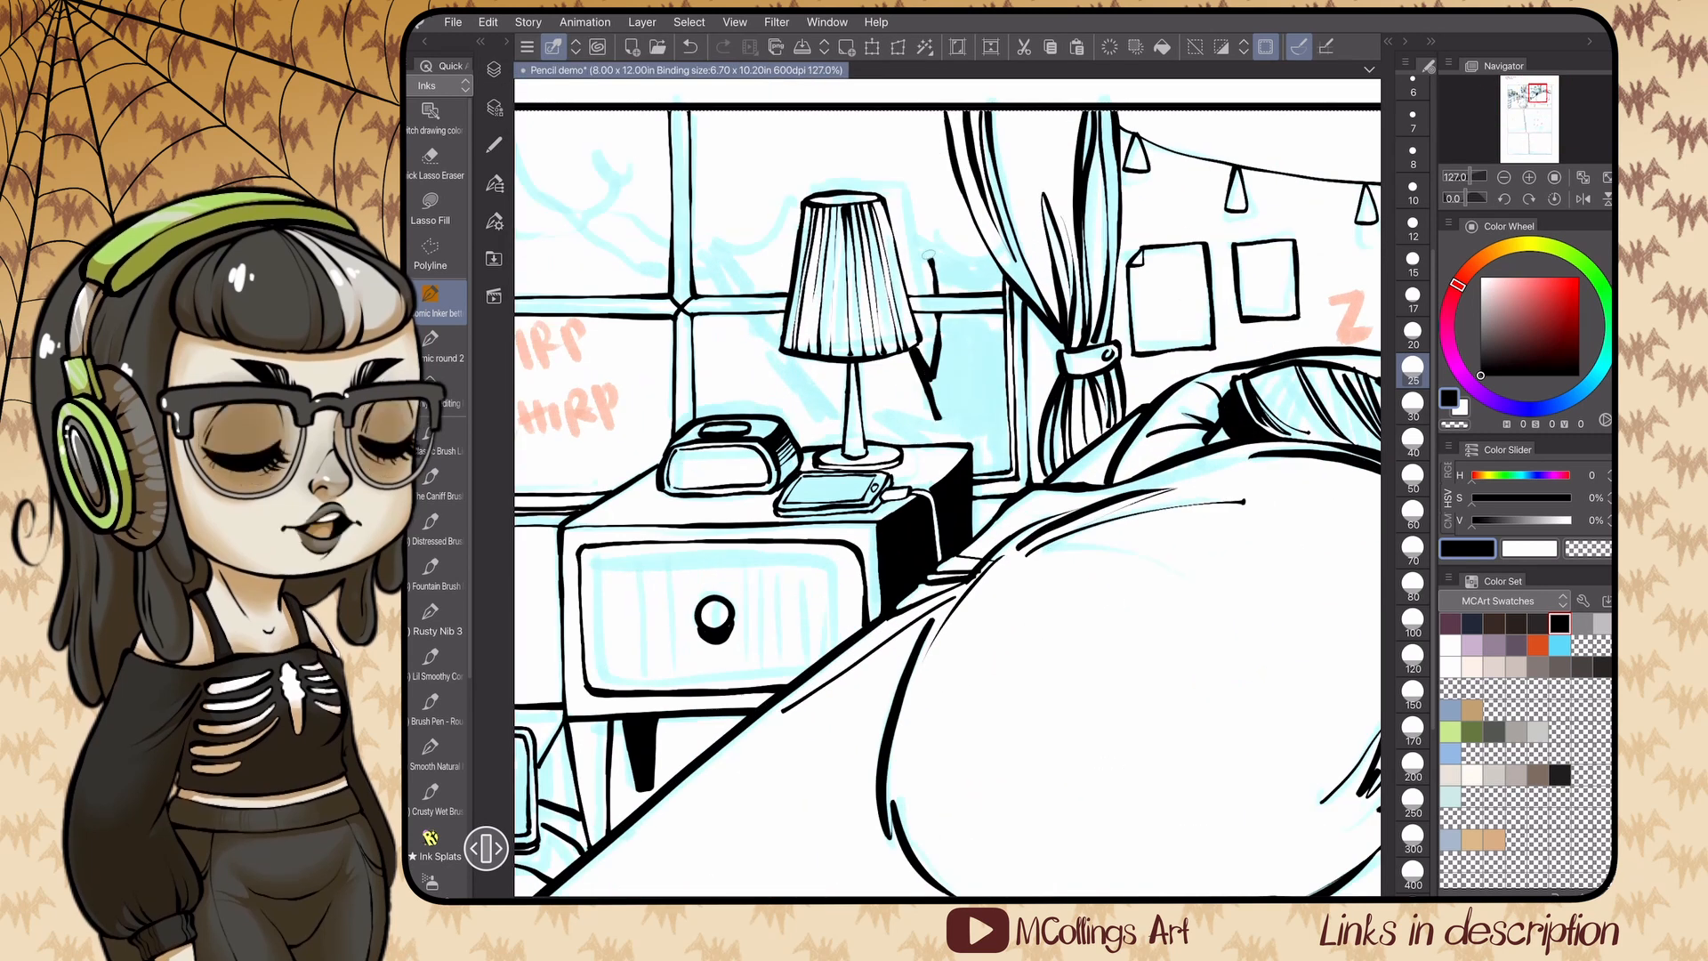
pyautogui.hotkey('ctrl', 'z')
pyautogui.click(436, 392)
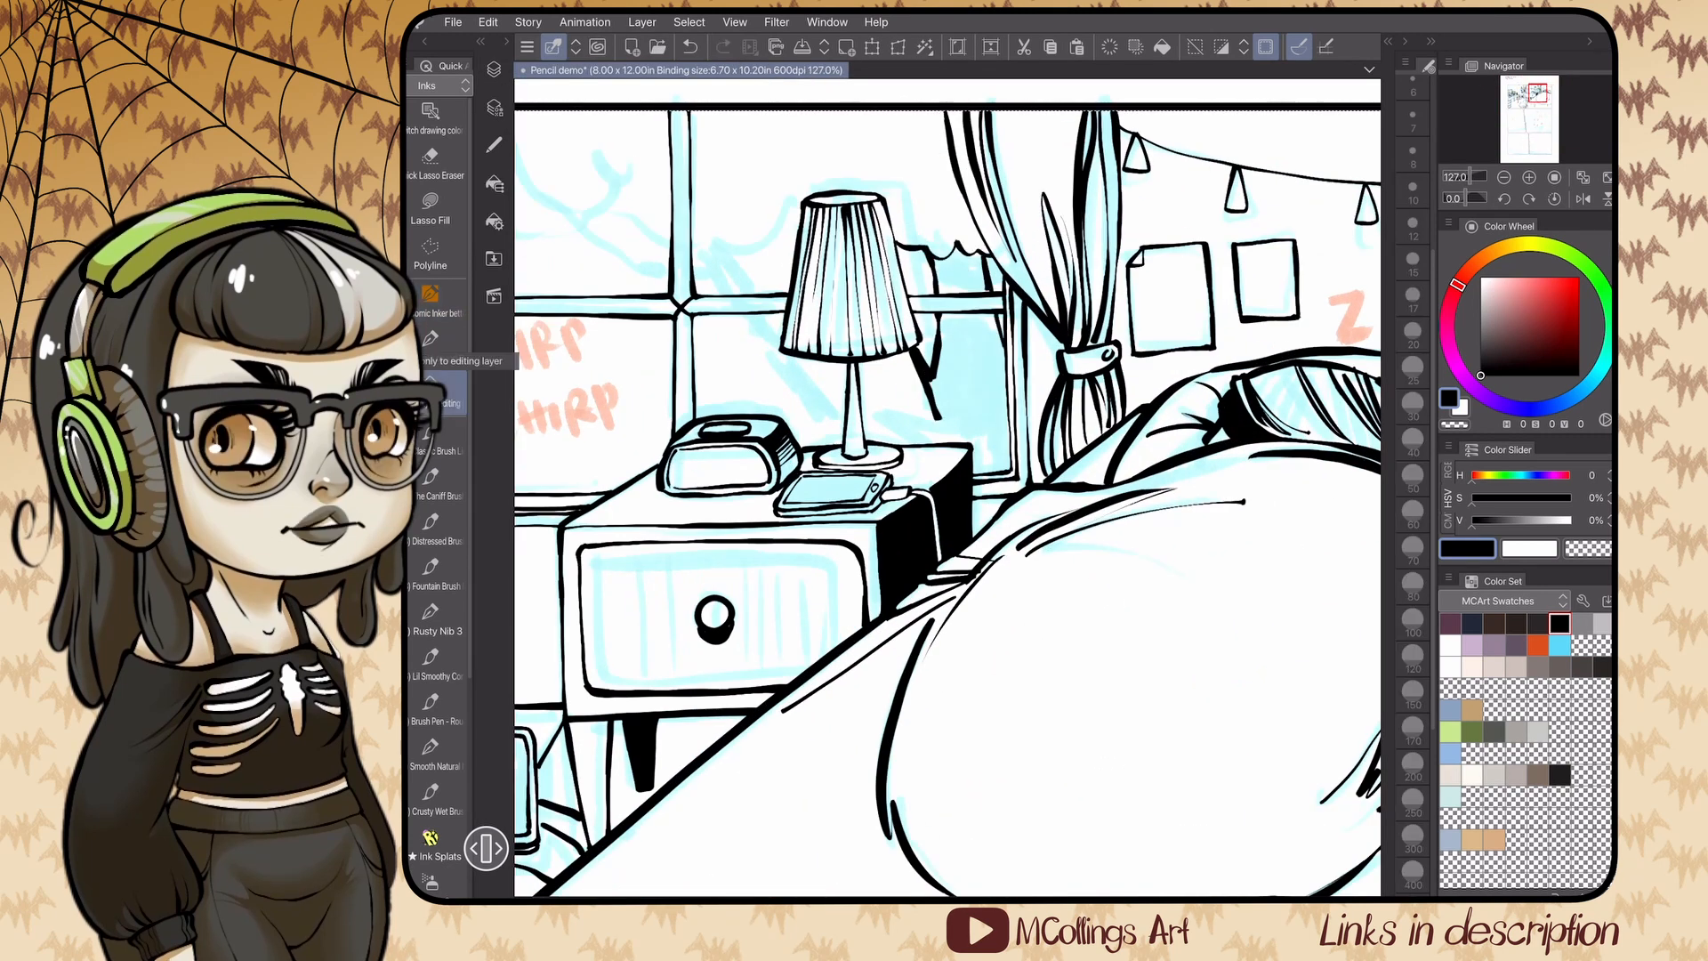
pyautogui.click(963, 271)
pyautogui.click(432, 301)
pyautogui.moveTo(907, 250); pyautogui.dragTo(931, 285)
pyautogui.moveTo(932, 396); pyautogui.dragTo(939, 427)
# - Ink the tree's branches on the other side of the lamp and fill its trunk with black
pyautogui.scroll(2, 948, 485)
pyautogui.scroll(-2, 947, 485)
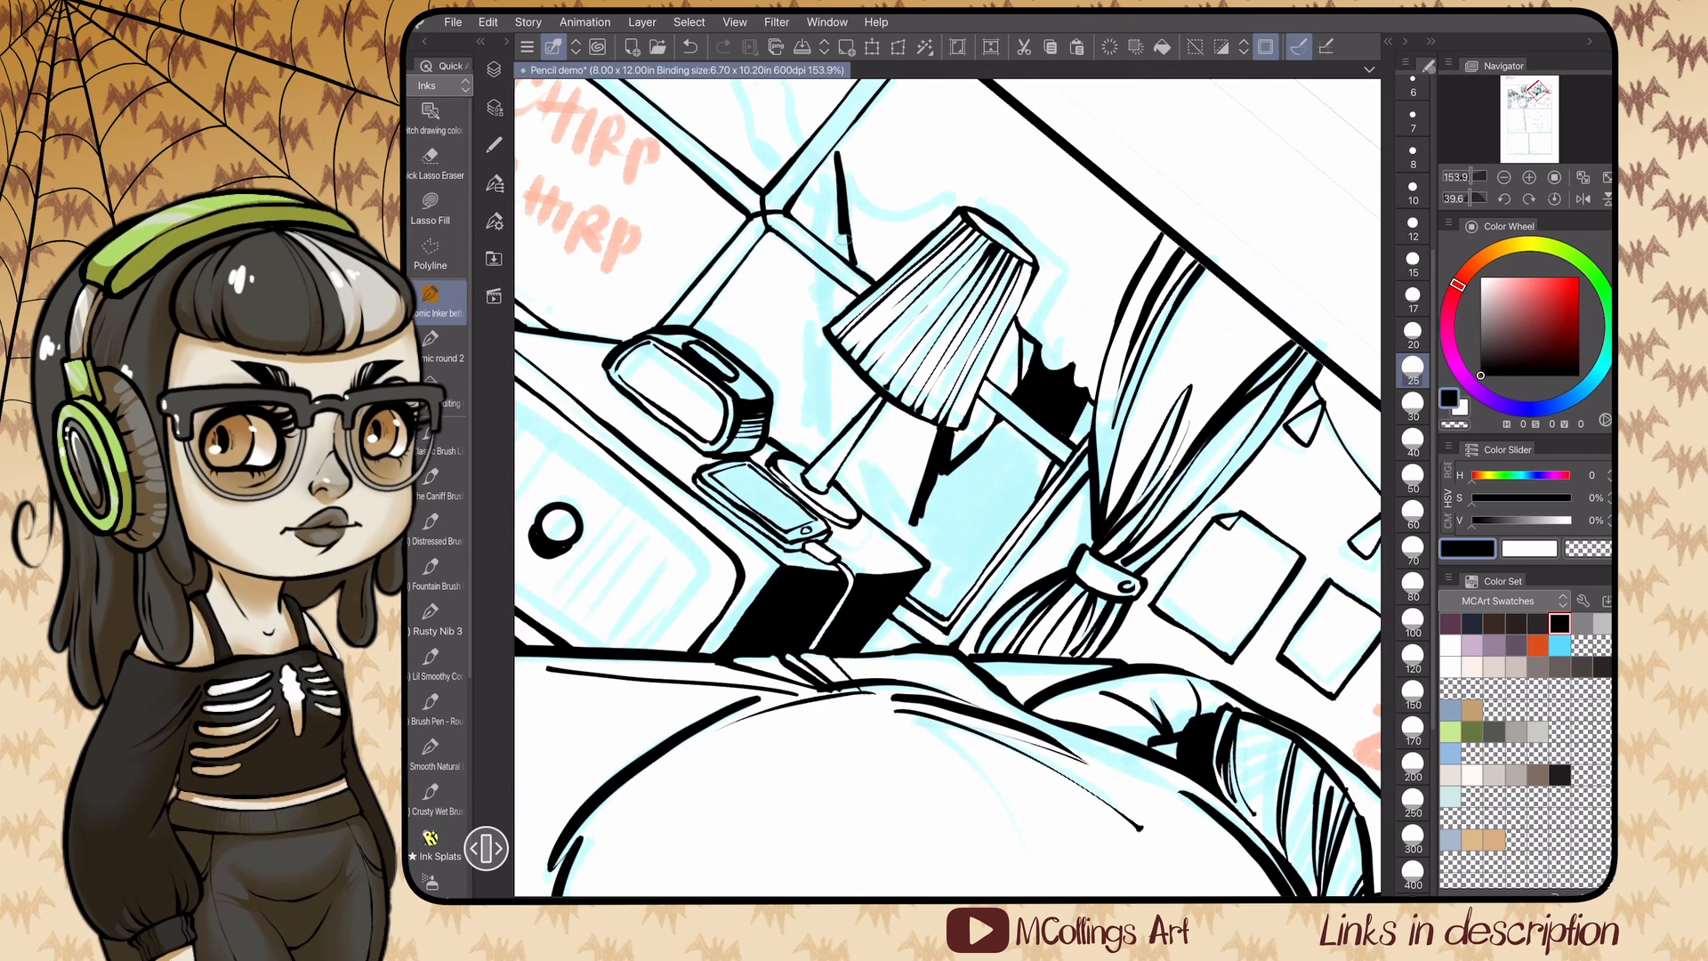
pyautogui.moveTo(837, 154); pyautogui.dragTo(854, 263)
pyautogui.moveTo(882, 167); pyautogui.dragTo(851, 240)
pyautogui.moveTo(875, 433); pyautogui.dragTo(917, 547)
pyautogui.scroll(-3, 947, 485)
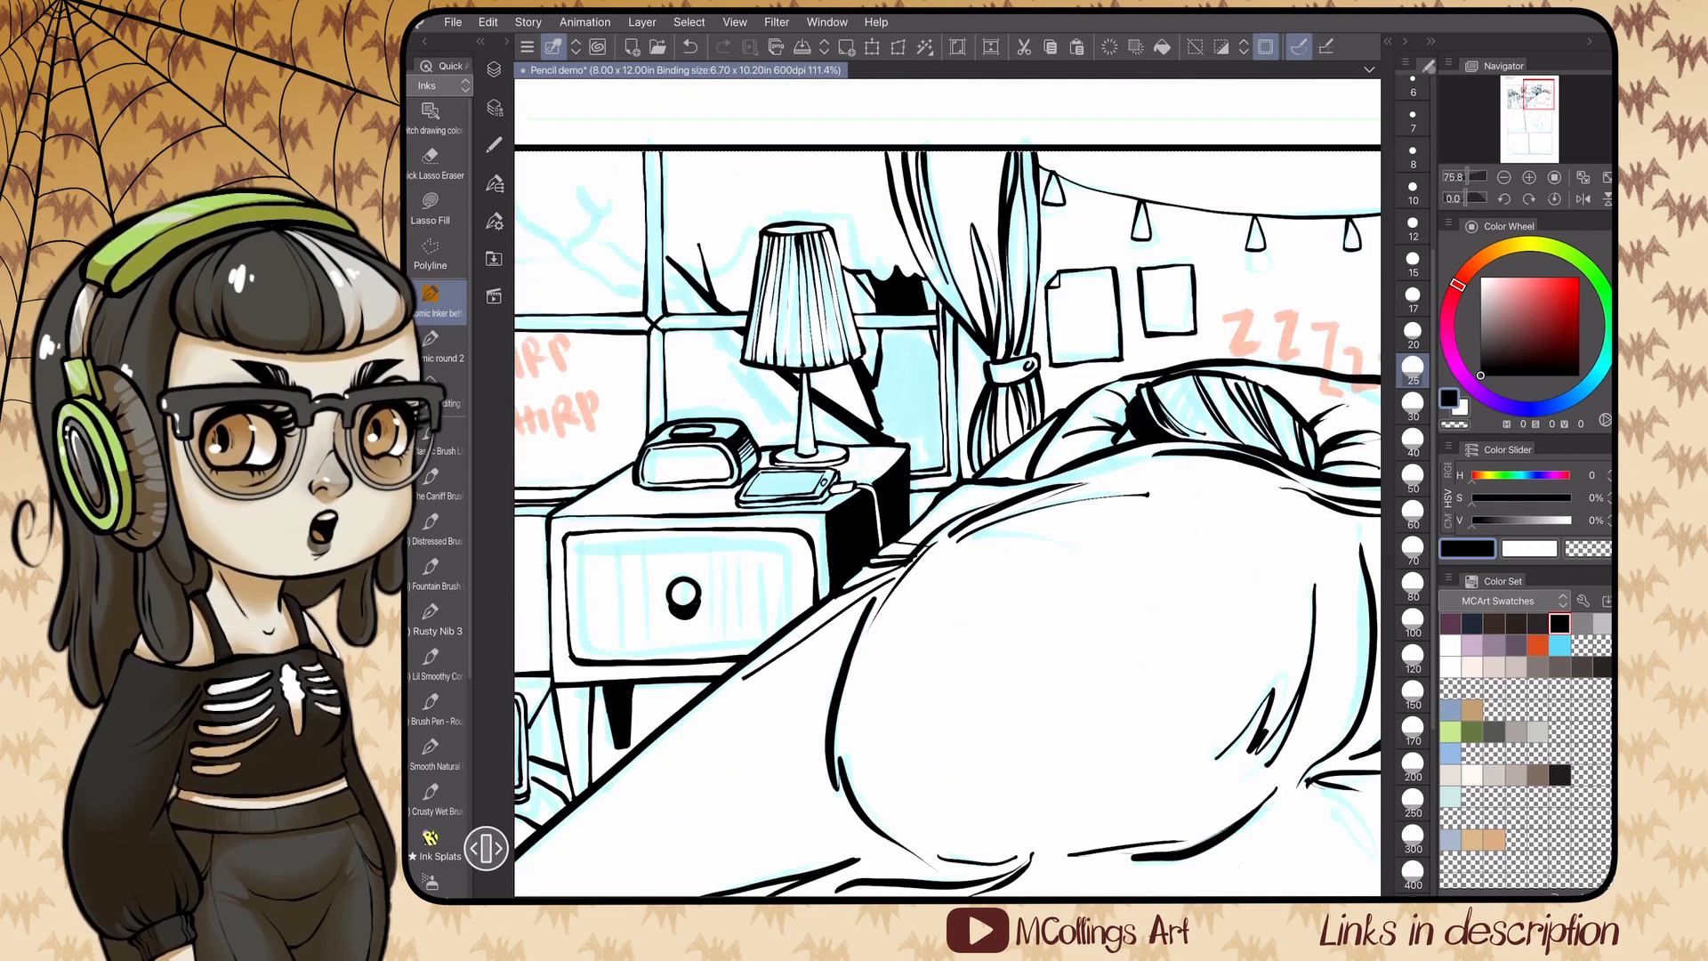
pyautogui.click(909, 396)
pyautogui.scroll(2, 948, 485)
pyautogui.scroll(-2, 947, 485)
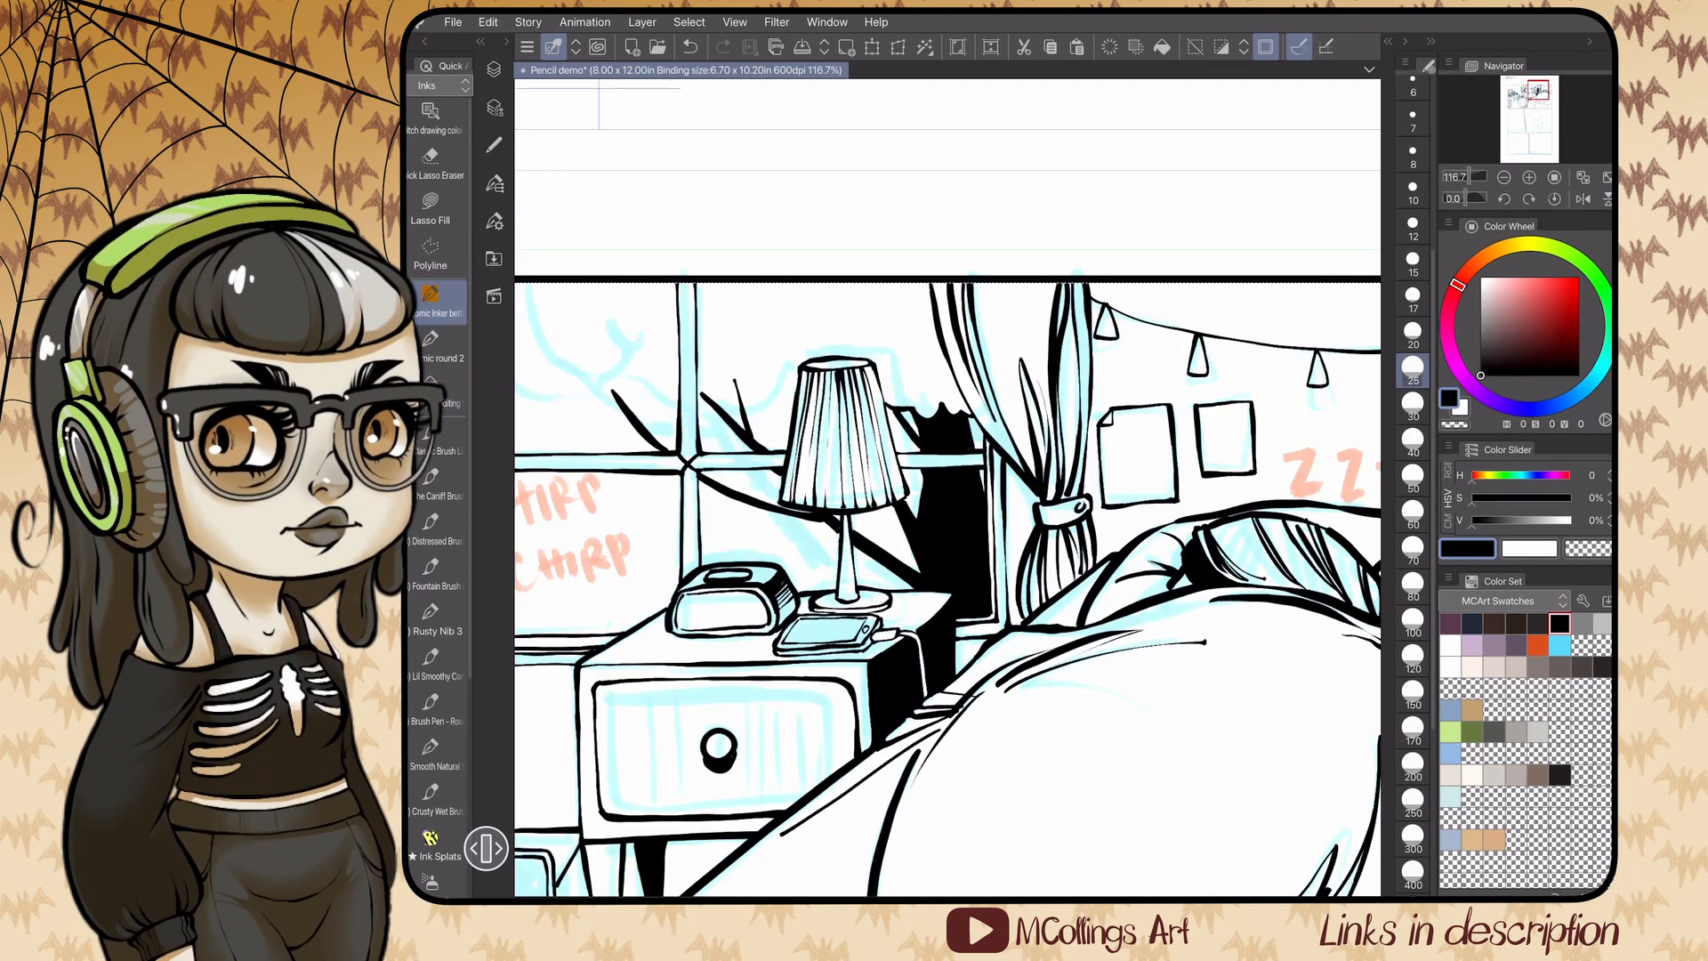
# - Ink the tree's remaining twigs and the scalloped foliage edge across the upper window panes
pyautogui.moveTo(847, 478); pyautogui.dragTo(975, 528)
pyautogui.moveTo(1035, 391); pyautogui.dragTo(982, 329)
pyautogui.moveTo(998, 365); pyautogui.dragTo(953, 326)
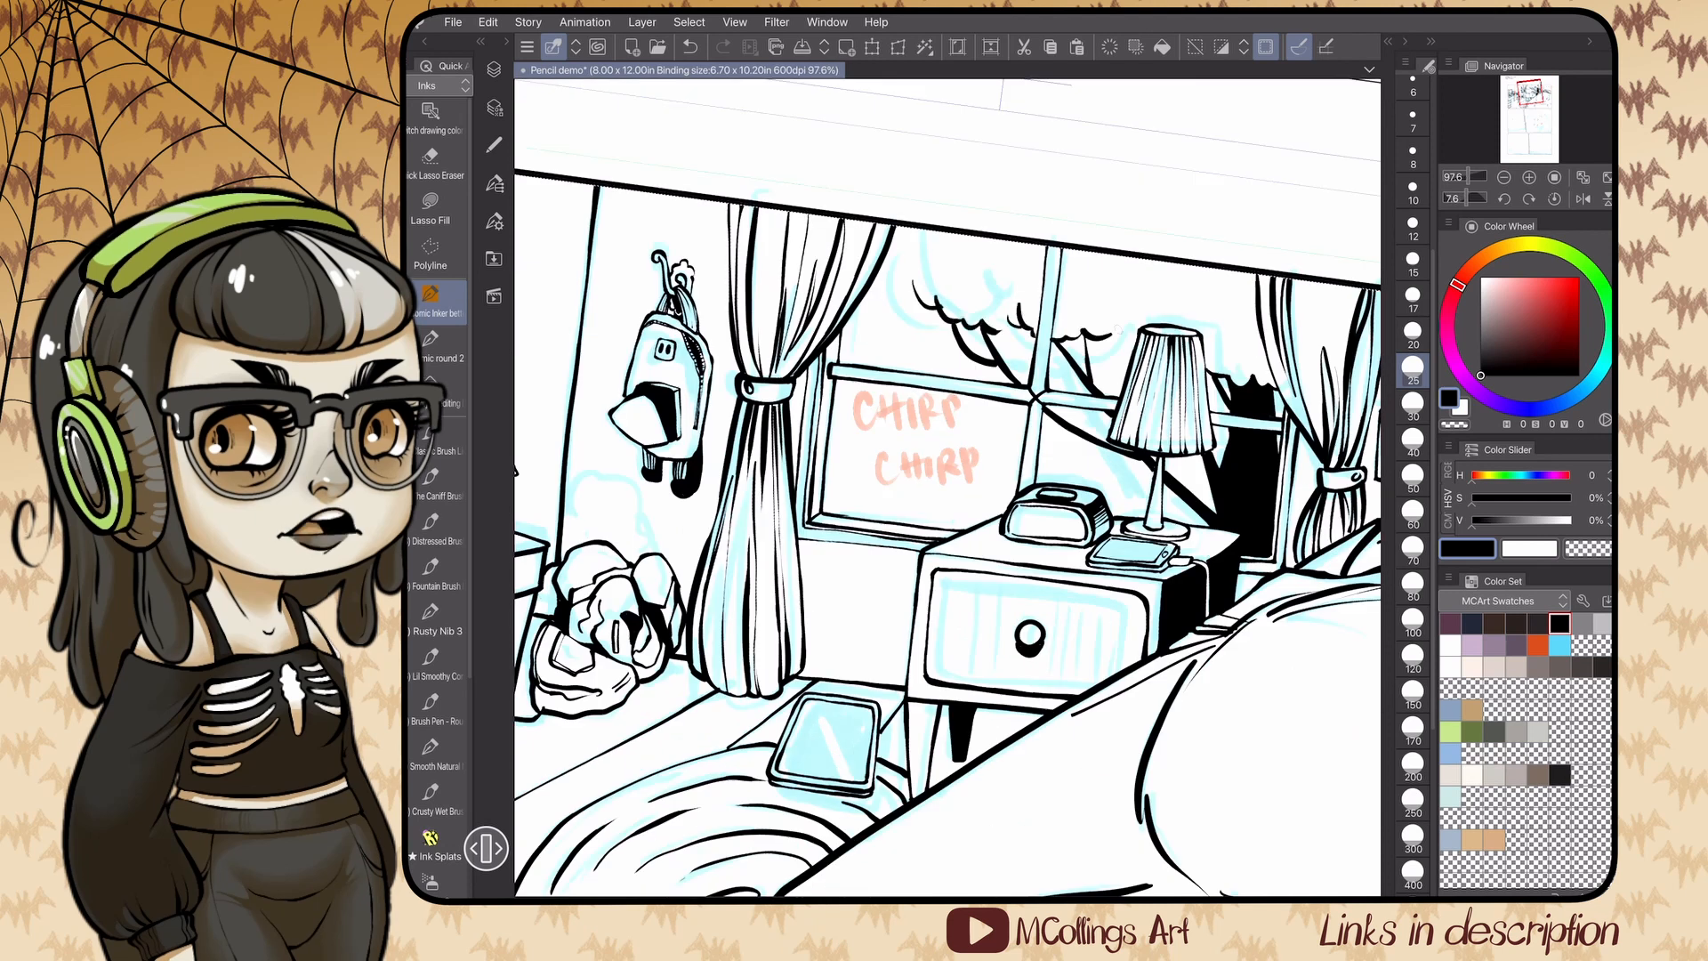
pyautogui.scroll(-1, 947, 485)
pyautogui.moveTo(925, 387); pyautogui.dragTo(950, 410)
pyautogui.moveTo(970, 407); pyautogui.dragTo(1032, 389)
pyautogui.moveTo(812, 381); pyautogui.dragTo(821, 409)
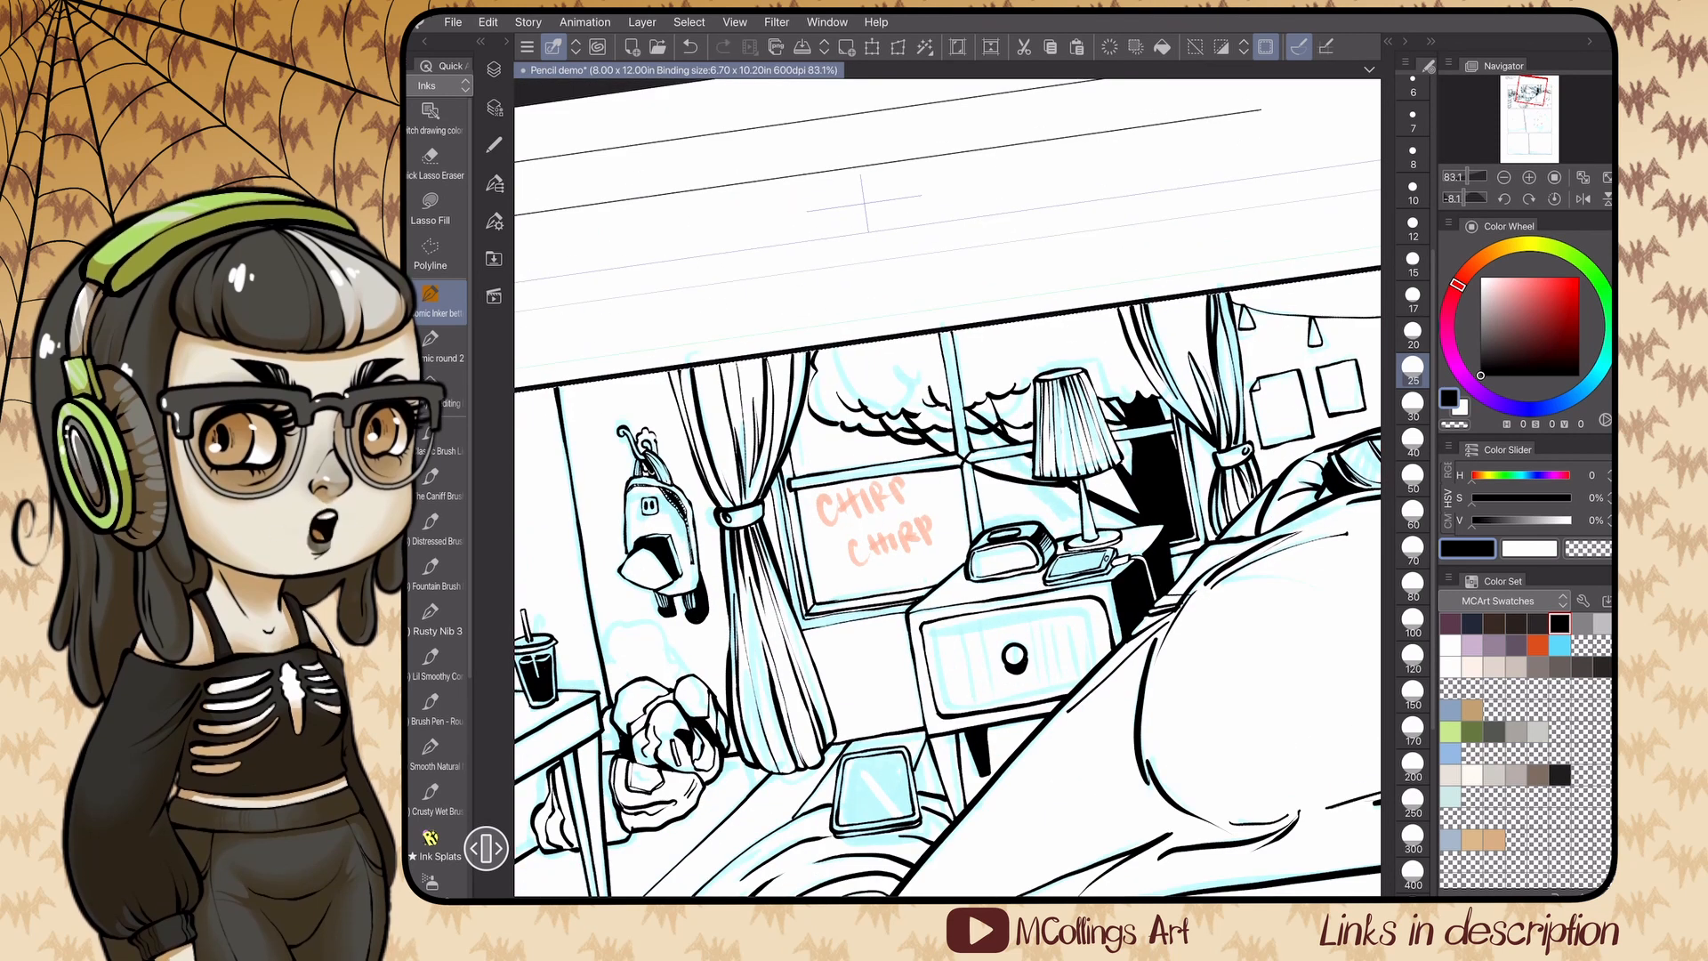
pyautogui.scroll(2, 947, 484)
pyautogui.moveTo(960, 285); pyautogui.dragTo(975, 313)
pyautogui.moveTo(1017, 309); pyautogui.dragTo(1047, 321)
pyautogui.scroll(-4, 947, 485)
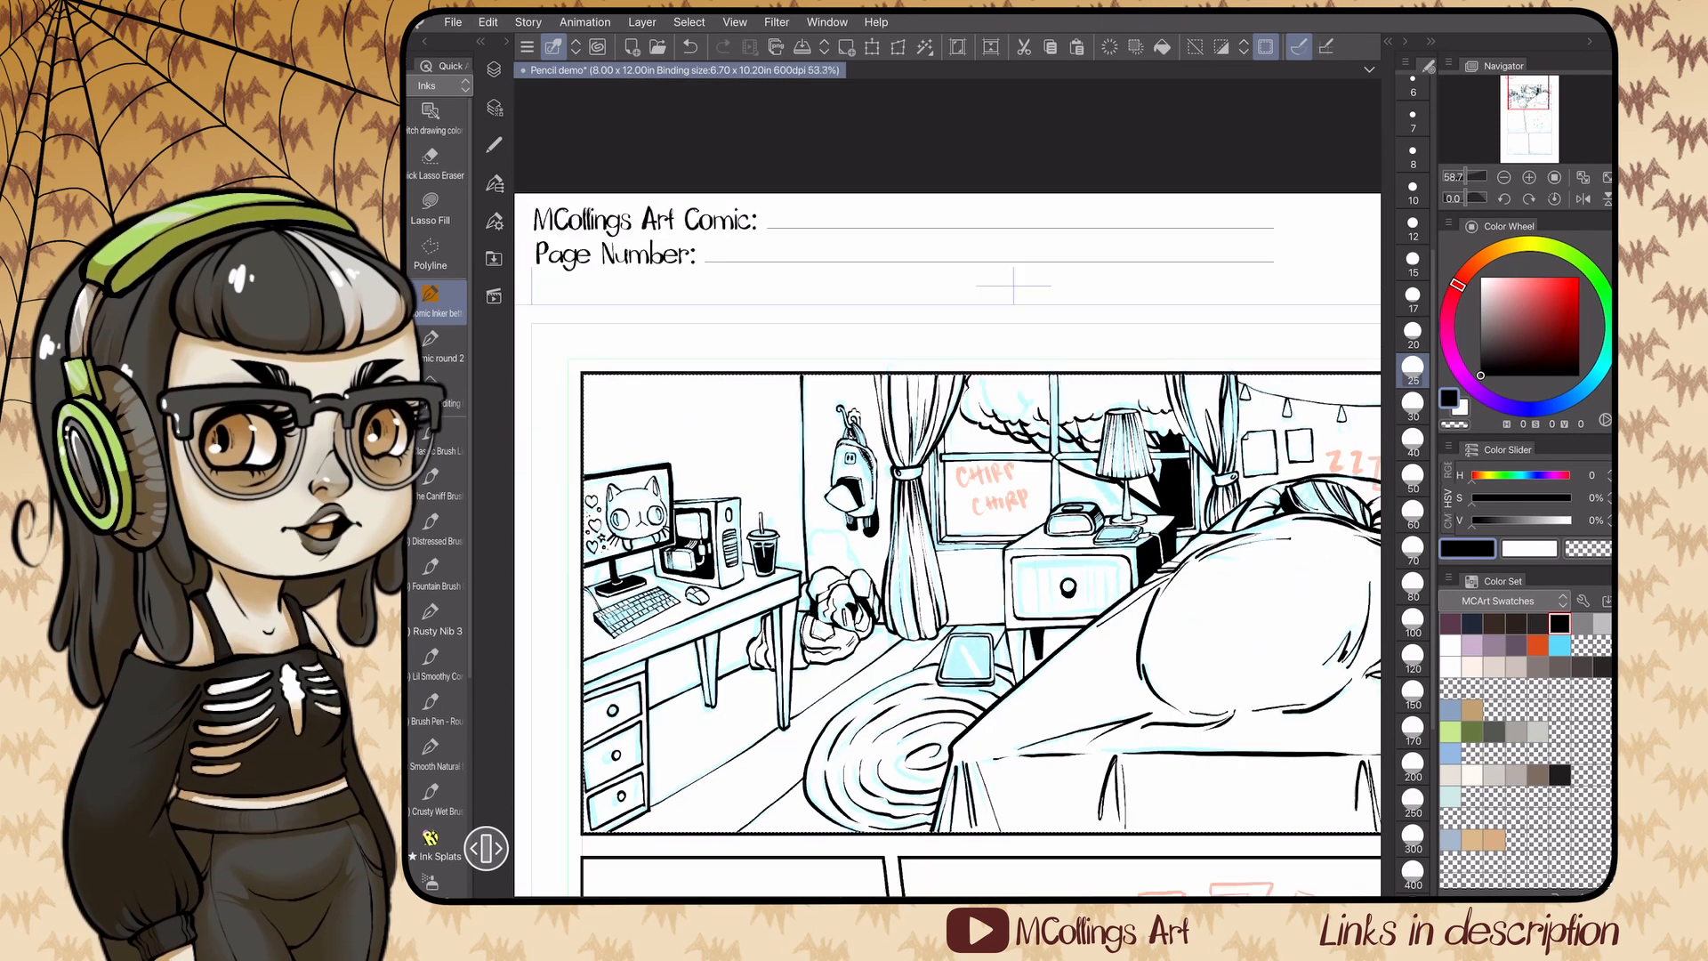
# - Lower the inks layer's opacity and switch to a separate layer for the lettering
pyautogui.click(493, 68)
pyautogui.click(527, 107)
pyautogui.click(677, 248)
pyautogui.moveTo(742, 61); pyautogui.dragTo(699, 61)
pyautogui.click(676, 198)
pyautogui.click(494, 68)
# - Letter the sound effect "CHIRP CHIRP" in bold black over the rough lettering in the window
pyautogui.scroll(5, 947, 485)
pyautogui.moveTo(851, 329); pyautogui.dragTo(879, 341)
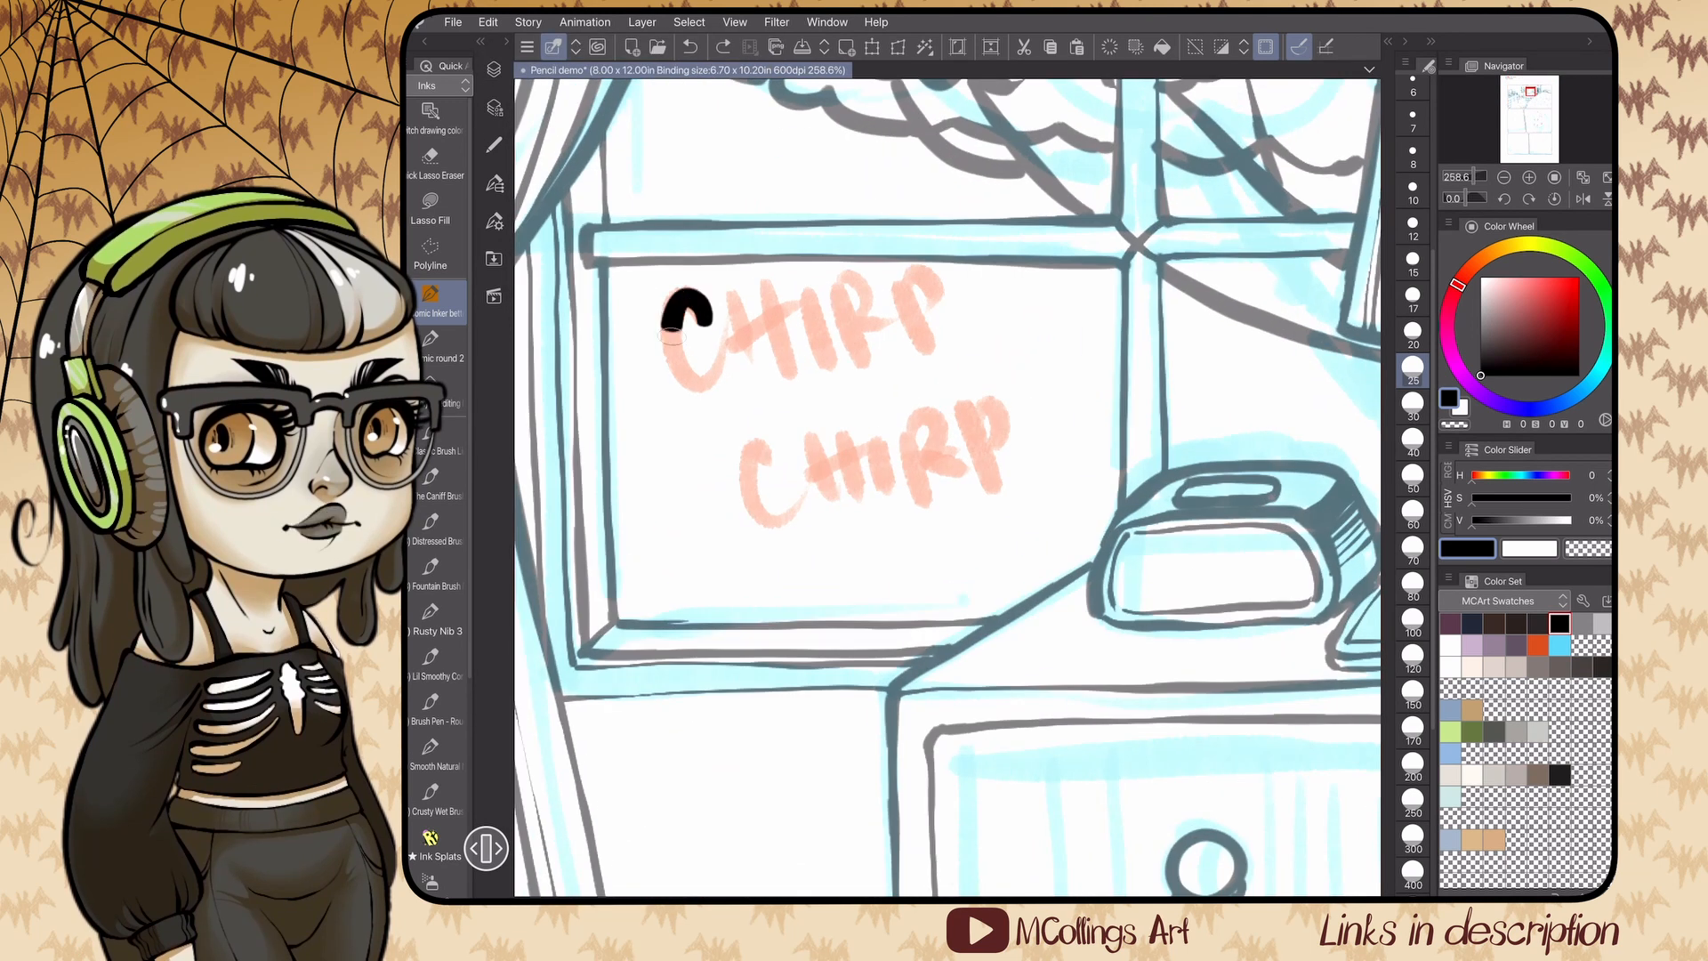
pyautogui.moveTo(712, 298); pyautogui.dragTo(690, 383)
pyautogui.moveTo(743, 303); pyautogui.dragTo(747, 378)
pyautogui.moveTo(814, 285); pyautogui.dragTo(814, 373)
pyautogui.moveTo(885, 280); pyautogui.dragTo(881, 360)
pyautogui.moveTo(770, 436); pyautogui.dragTo(798, 506)
pyautogui.moveTo(814, 431); pyautogui.dragTo(817, 512)
pyautogui.moveTo(850, 427)
pyautogui.mouseDown()
pyautogui.moveTo(854, 510)
pyautogui.moveTo(849, 470)
pyautogui.mouseUp()
pyautogui.moveTo(876, 423)
pyautogui.mouseDown()
pyautogui.moveTo(883, 504)
pyautogui.moveTo(916, 506)
pyautogui.mouseUp()
pyautogui.moveTo(967, 407); pyautogui.dragTo(968, 494)
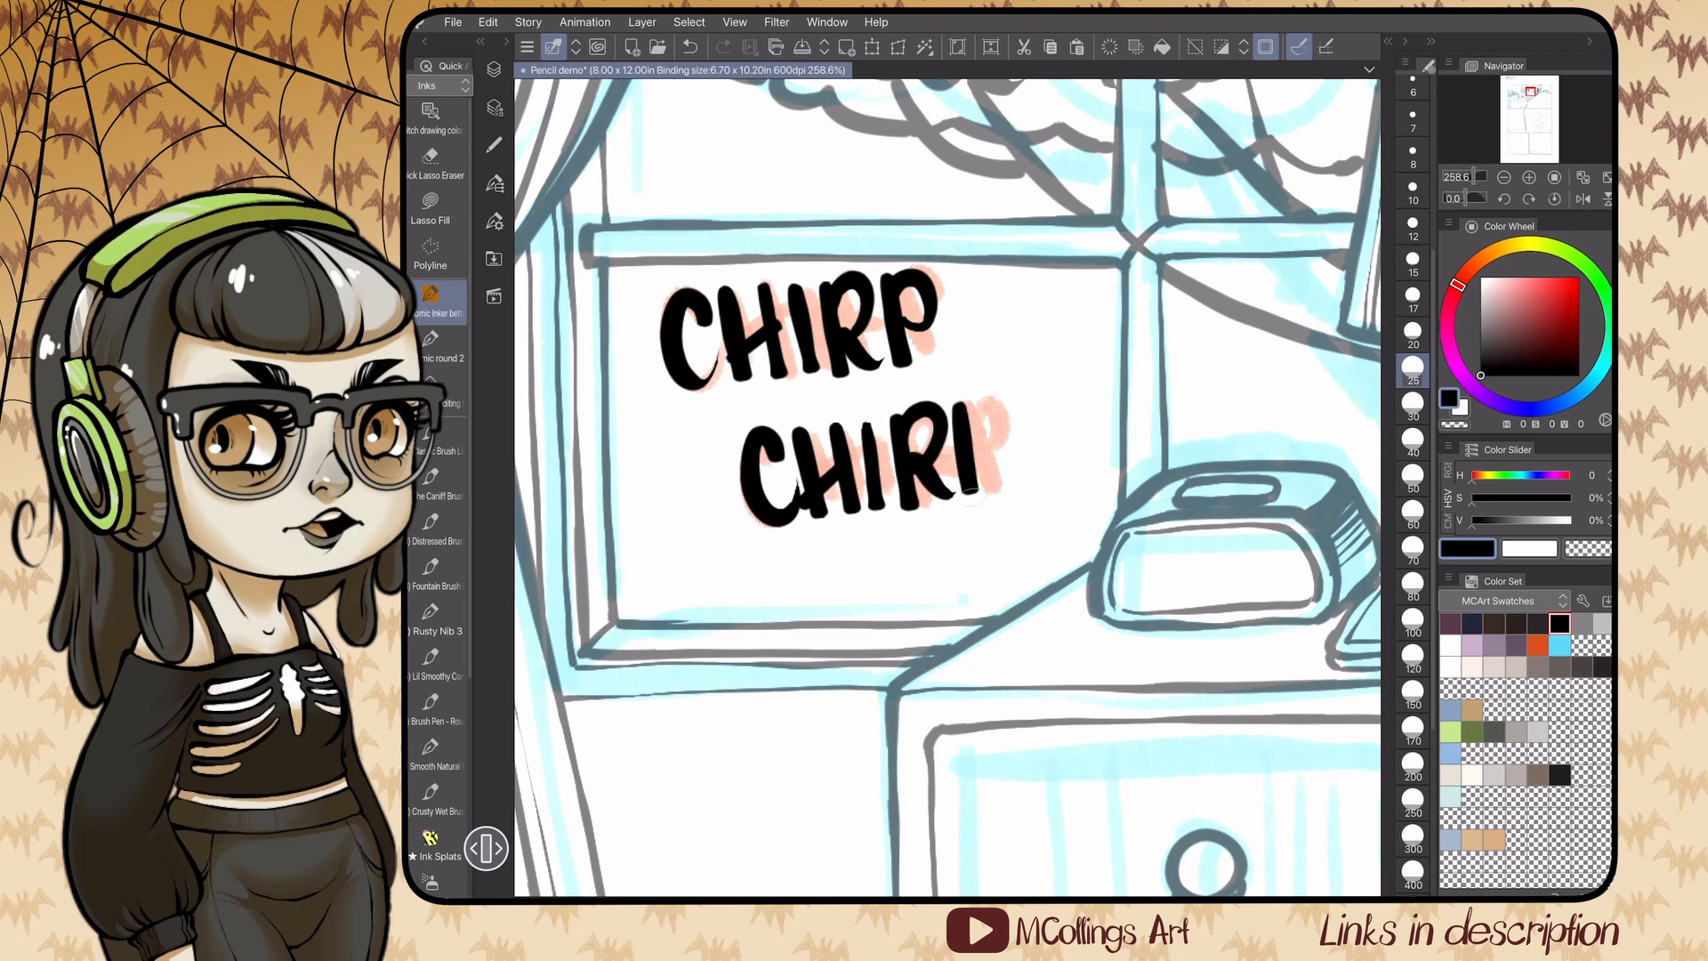
pyautogui.scroll(-4, 947, 485)
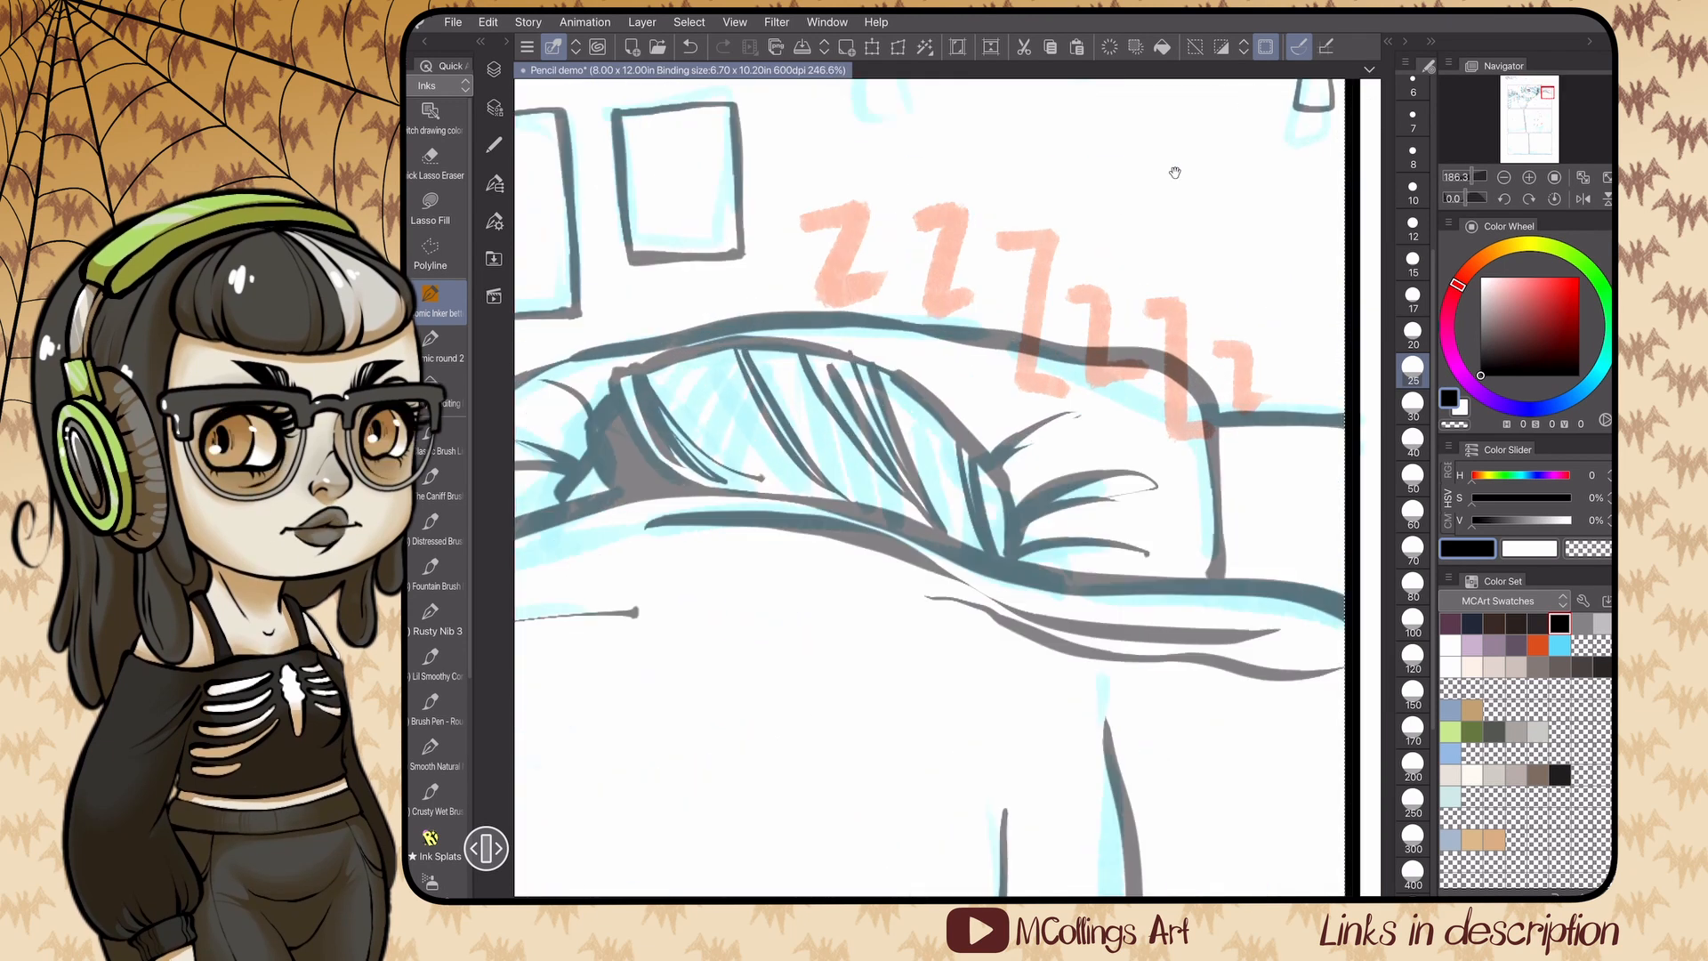
pyautogui.moveTo(806, 218); pyautogui.dragTo(868, 290)
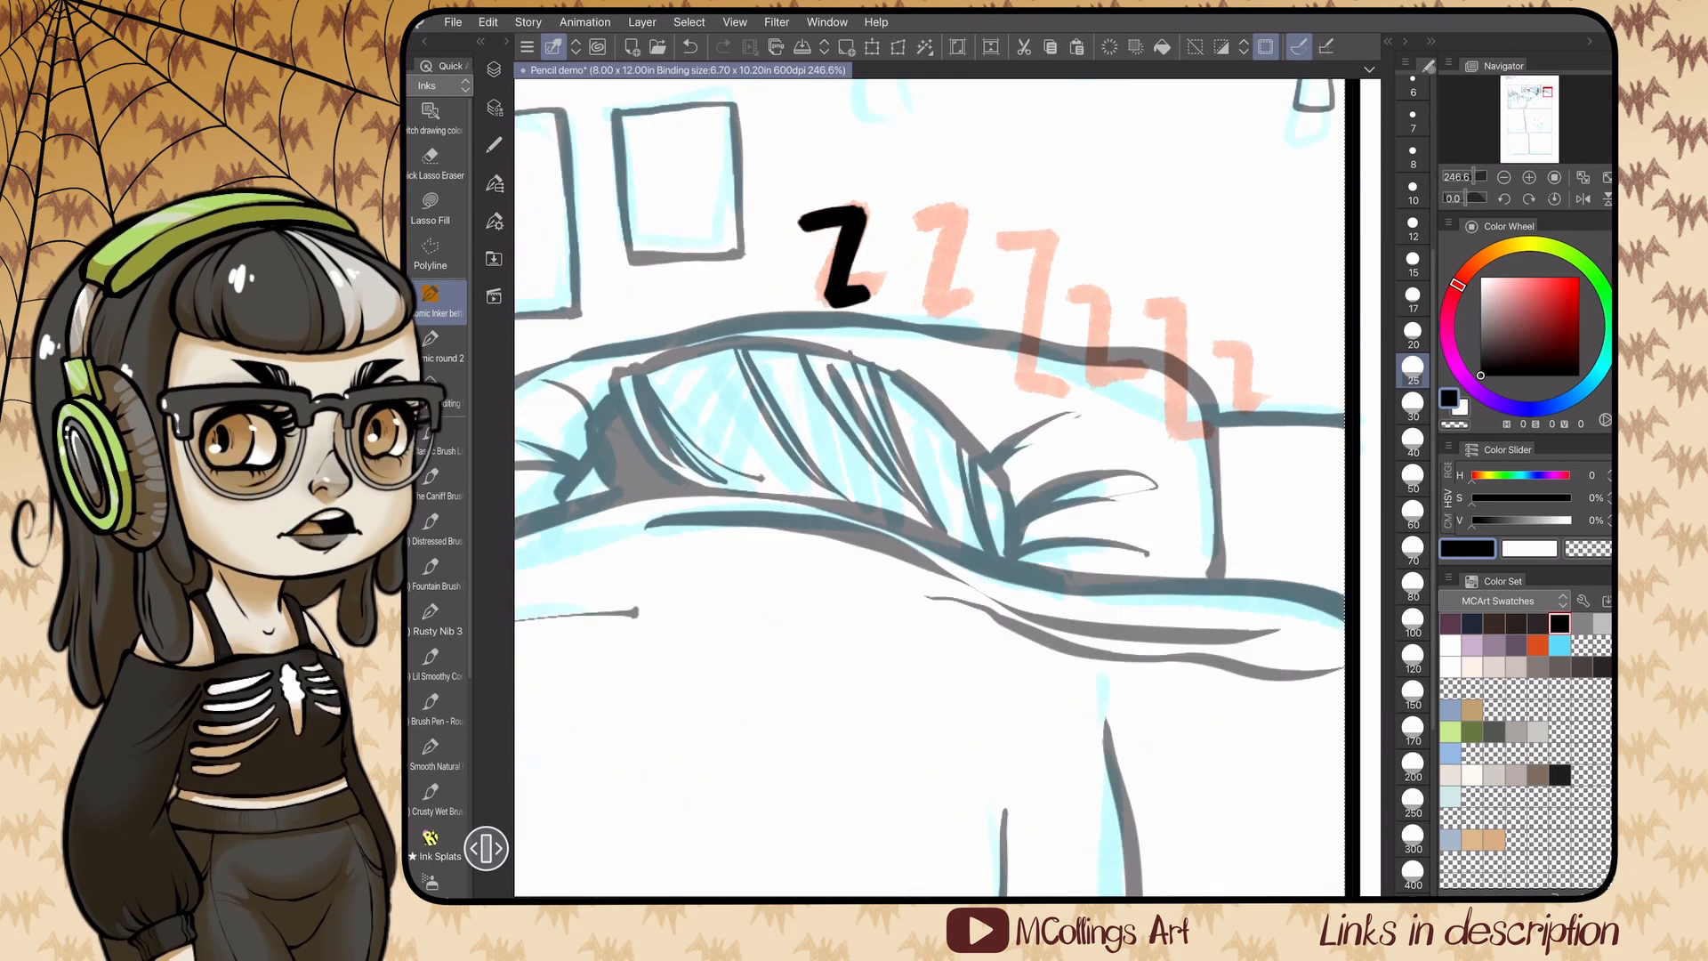
pyautogui.moveTo(918, 213); pyautogui.dragTo(966, 254)
pyautogui.moveTo(1001, 236); pyautogui.dragTo(1058, 374)
pyautogui.moveTo(1067, 289); pyautogui.dragTo(1121, 383)
pyautogui.moveTo(1148, 302); pyautogui.dragTo(1188, 418)
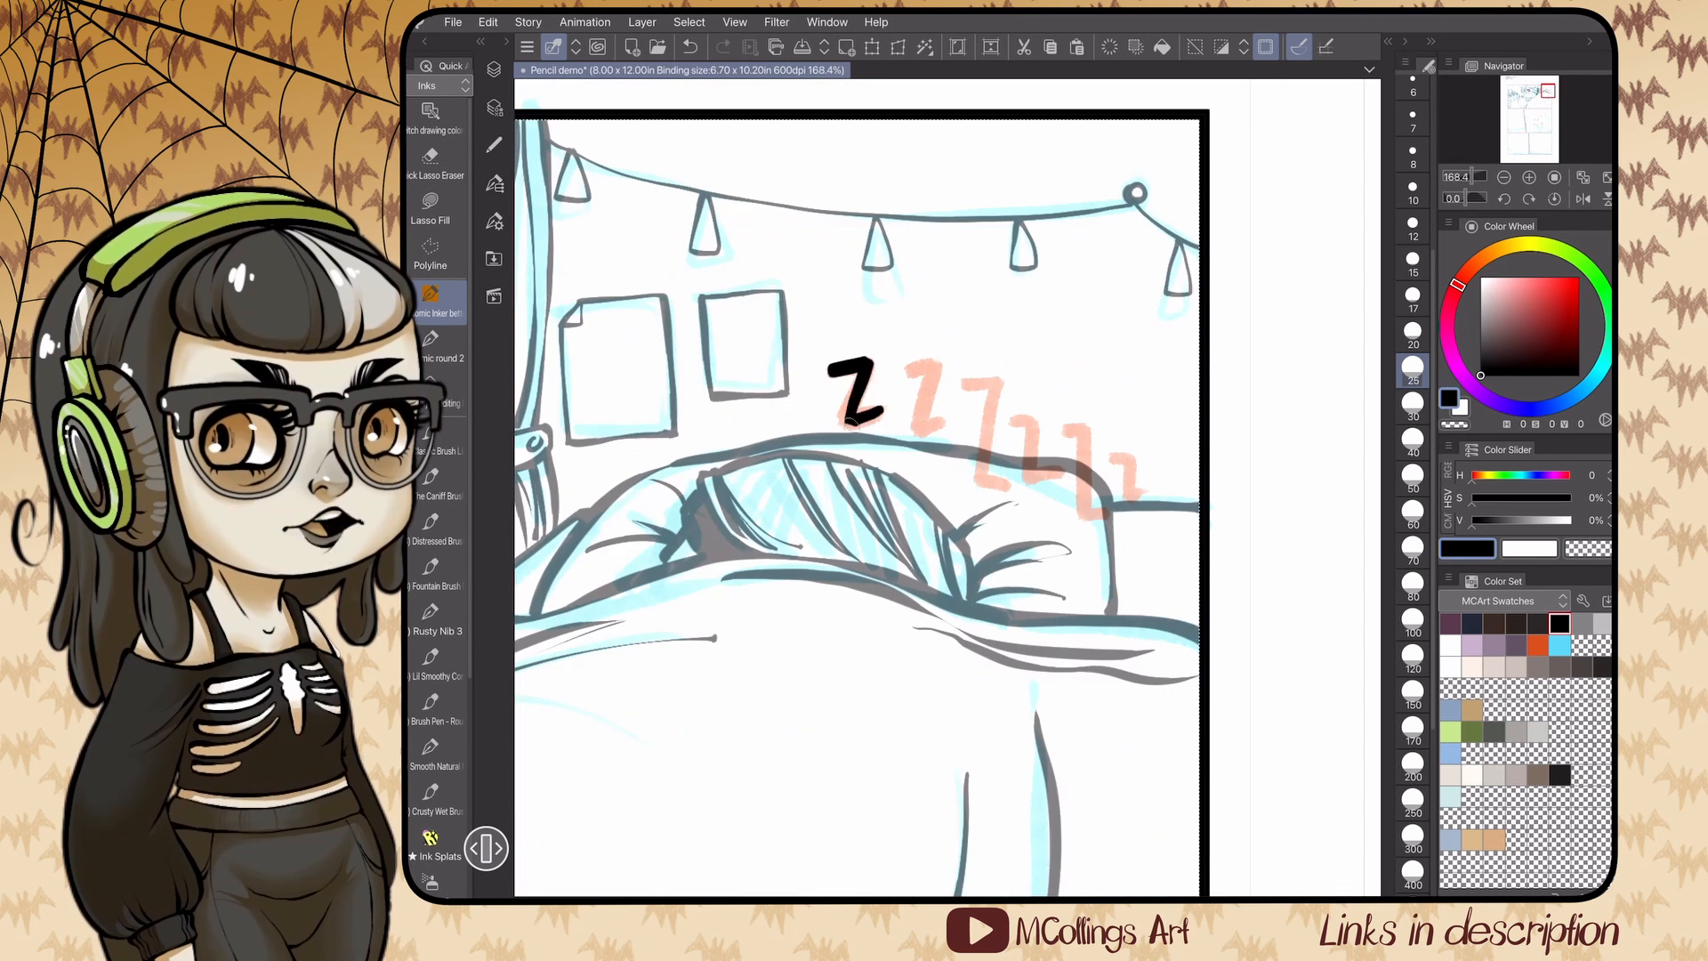
pyautogui.hotkey('ctrl', 'z')
# - Letter the row of six black Zs over the rough snoring letters above the sleeper's head
pyautogui.scroll(5, 852, 422)
pyautogui.moveTo(723, 292); pyautogui.dragTo(1012, 378)
pyautogui.moveTo(1022, 307); pyautogui.dragTo(1133, 495)
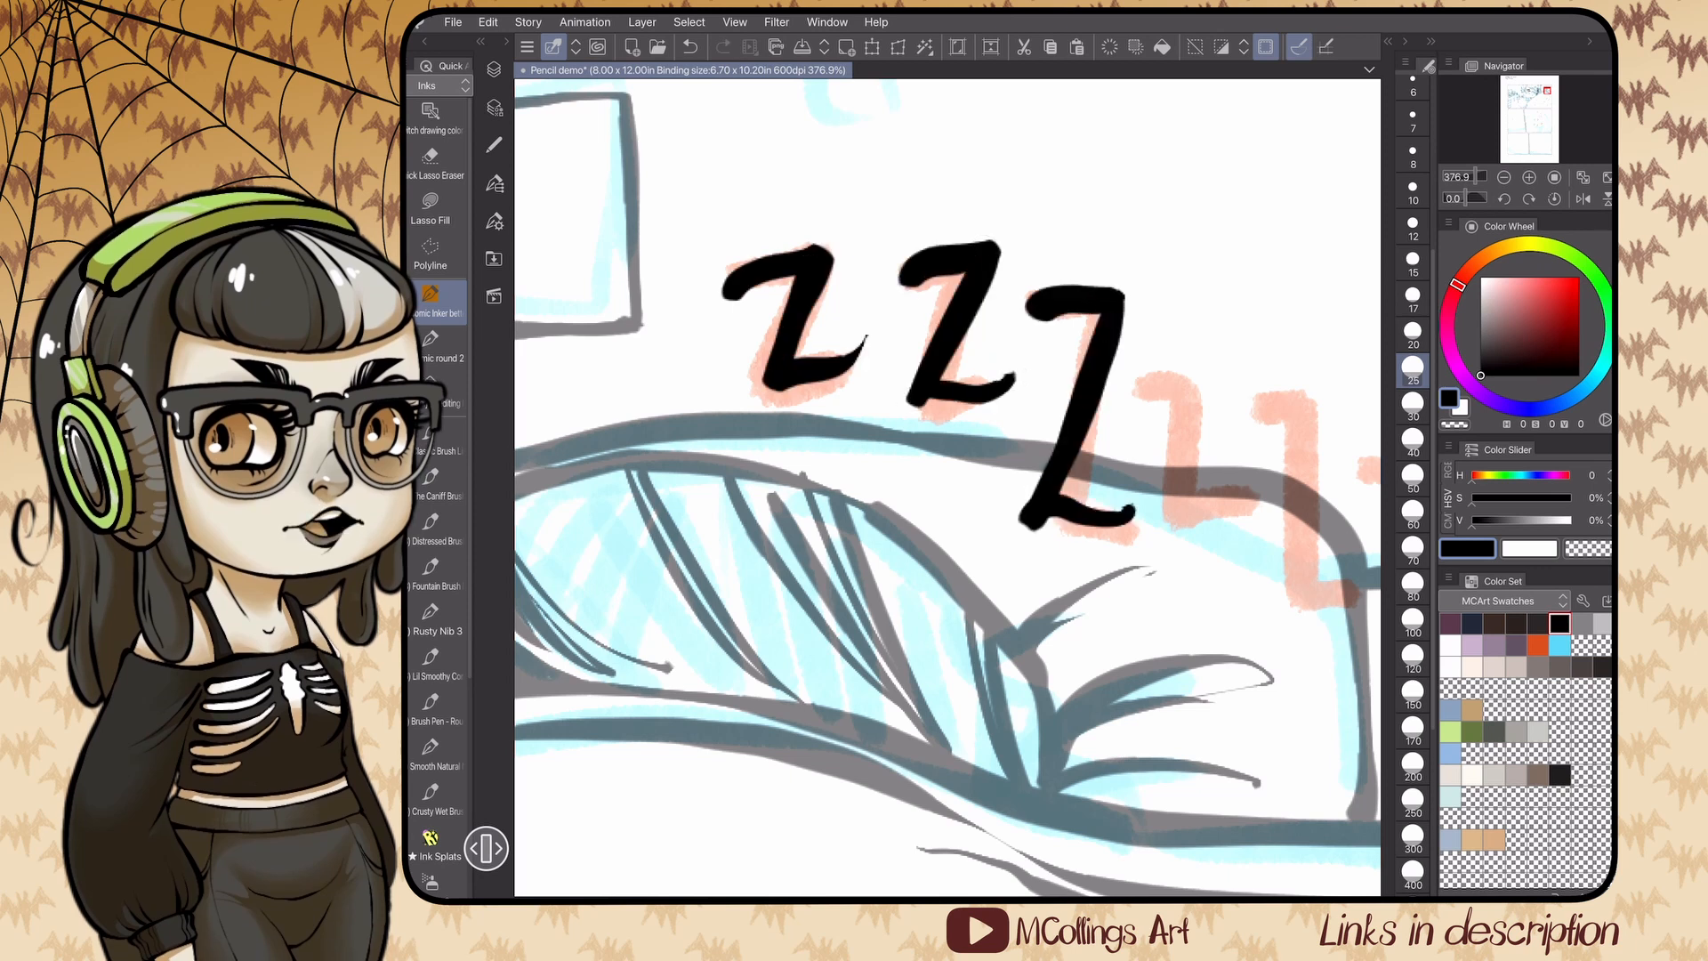
pyautogui.hotkey('ctrl', 'z')
pyautogui.scroll(-2, 948, 405)
pyautogui.moveTo(903, 283)
pyautogui.mouseDown()
pyautogui.moveTo(942, 431)
pyautogui.moveTo(983, 434)
pyautogui.mouseUp()
pyautogui.moveTo(1119, 328); pyautogui.dragTo(1143, 481)
pyautogui.moveTo(1153, 399); pyautogui.dragTo(1183, 449)
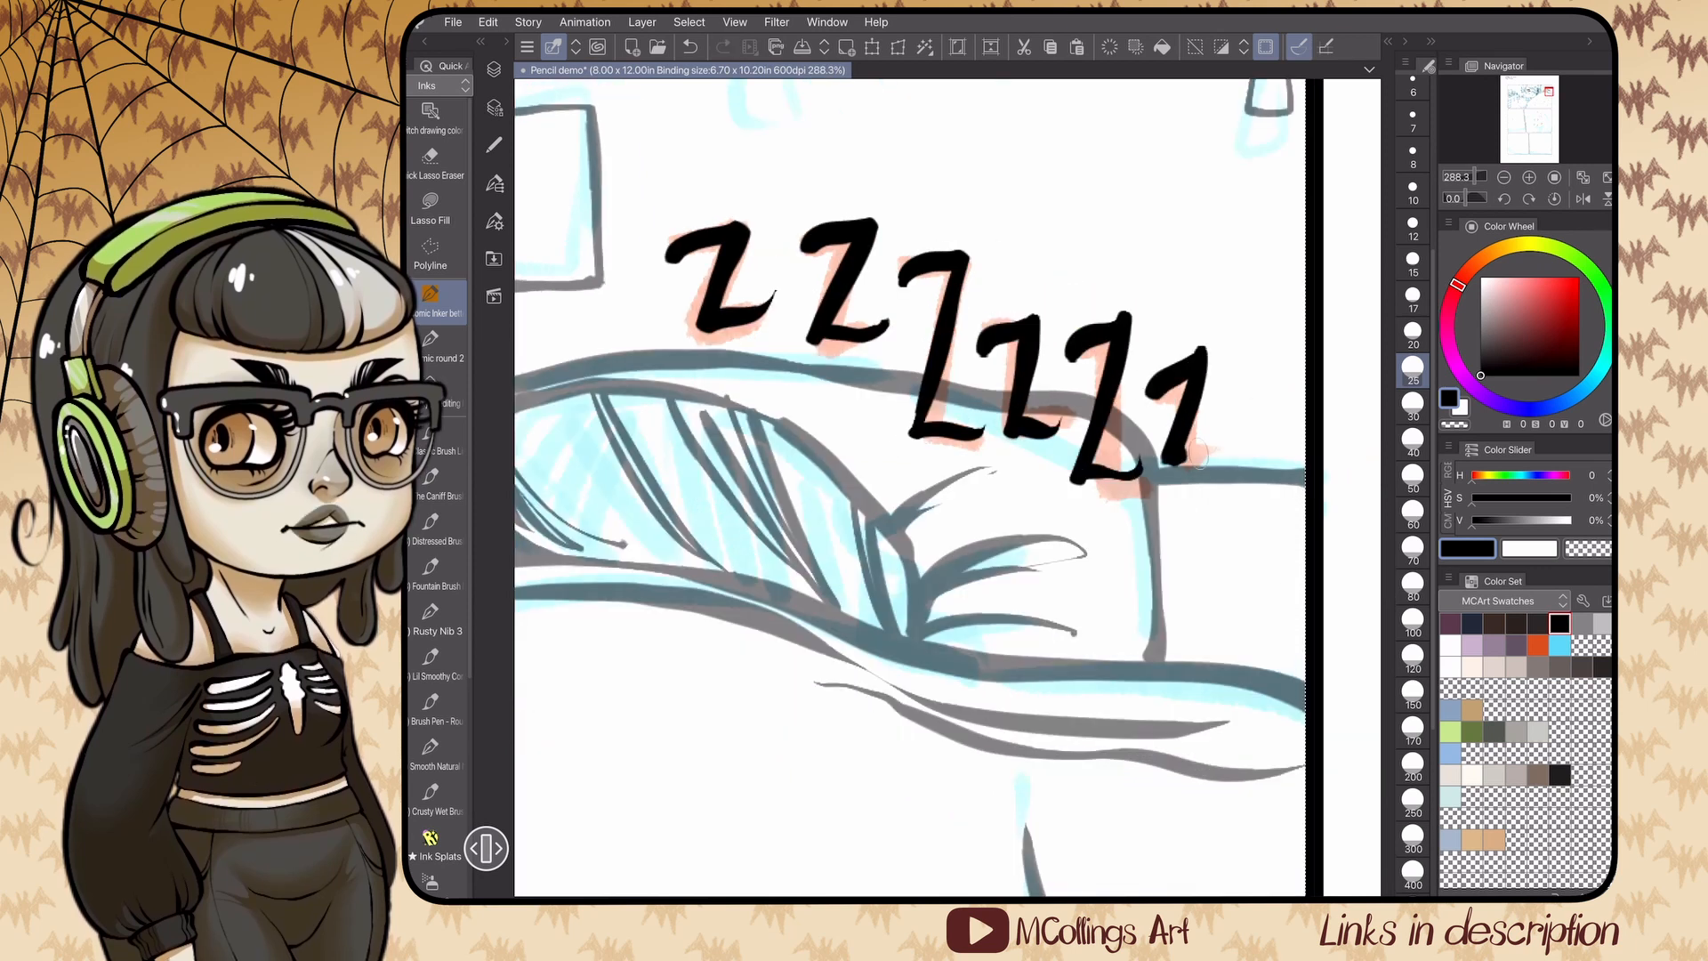
pyautogui.scroll(2, 1156, 401)
pyautogui.moveTo(1010, 434); pyautogui.dragTo(1072, 433)
# - Hide the blue pencil and rough lettering layers
pyautogui.scroll(-8, 1023, 400)
pyautogui.click(494, 69)
pyautogui.click(530, 350)
pyautogui.click(529, 300)
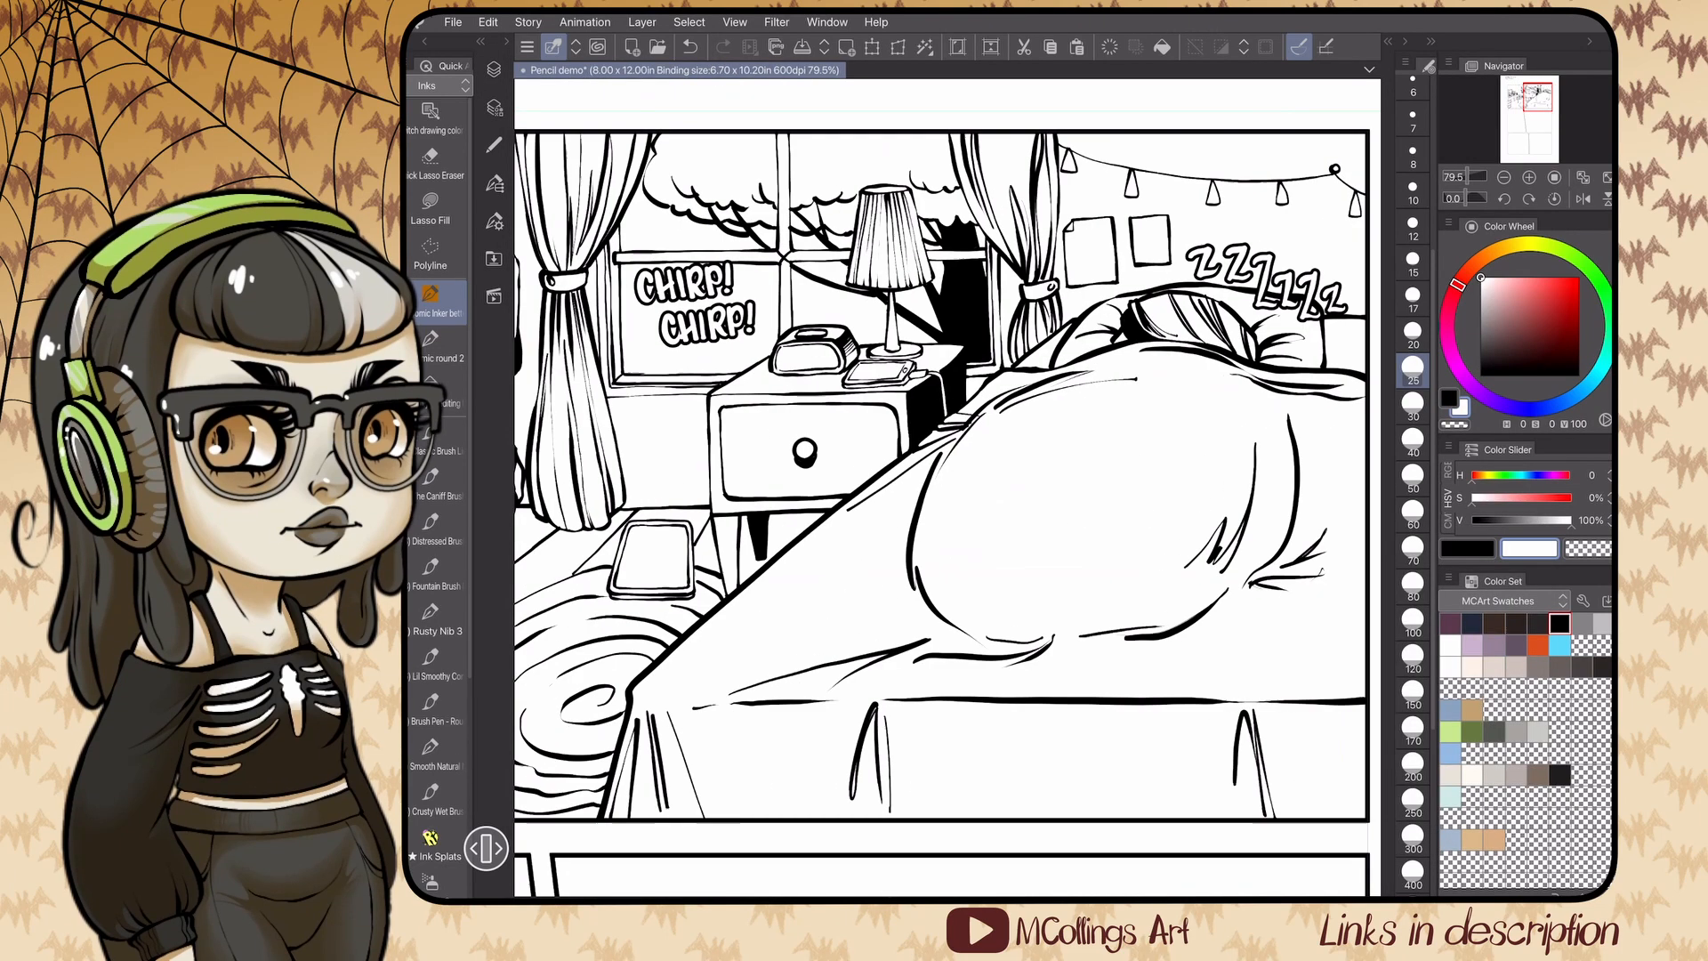
# - Switch to the raccoon sketch sheet, set the brush size to 12 and letter "CSP GPEN" above the first raccoon
pyautogui.scroll(-4, 948, 486)
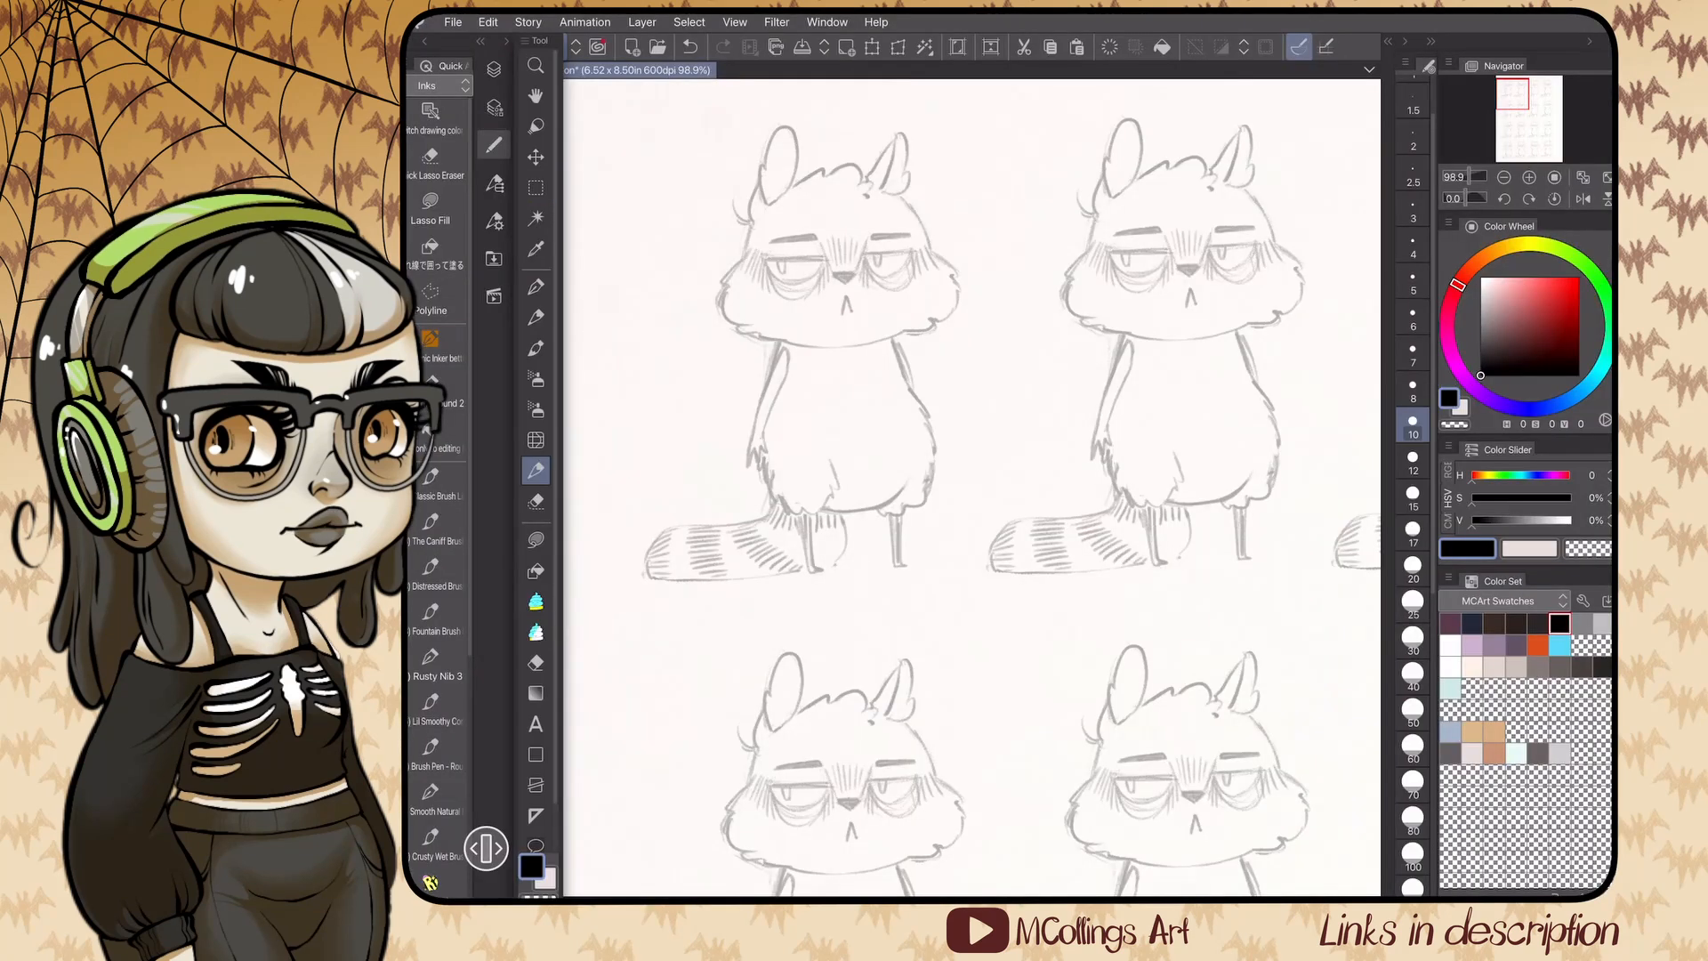
pyautogui.moveTo(846, 454); pyautogui.dragTo(859, 456)
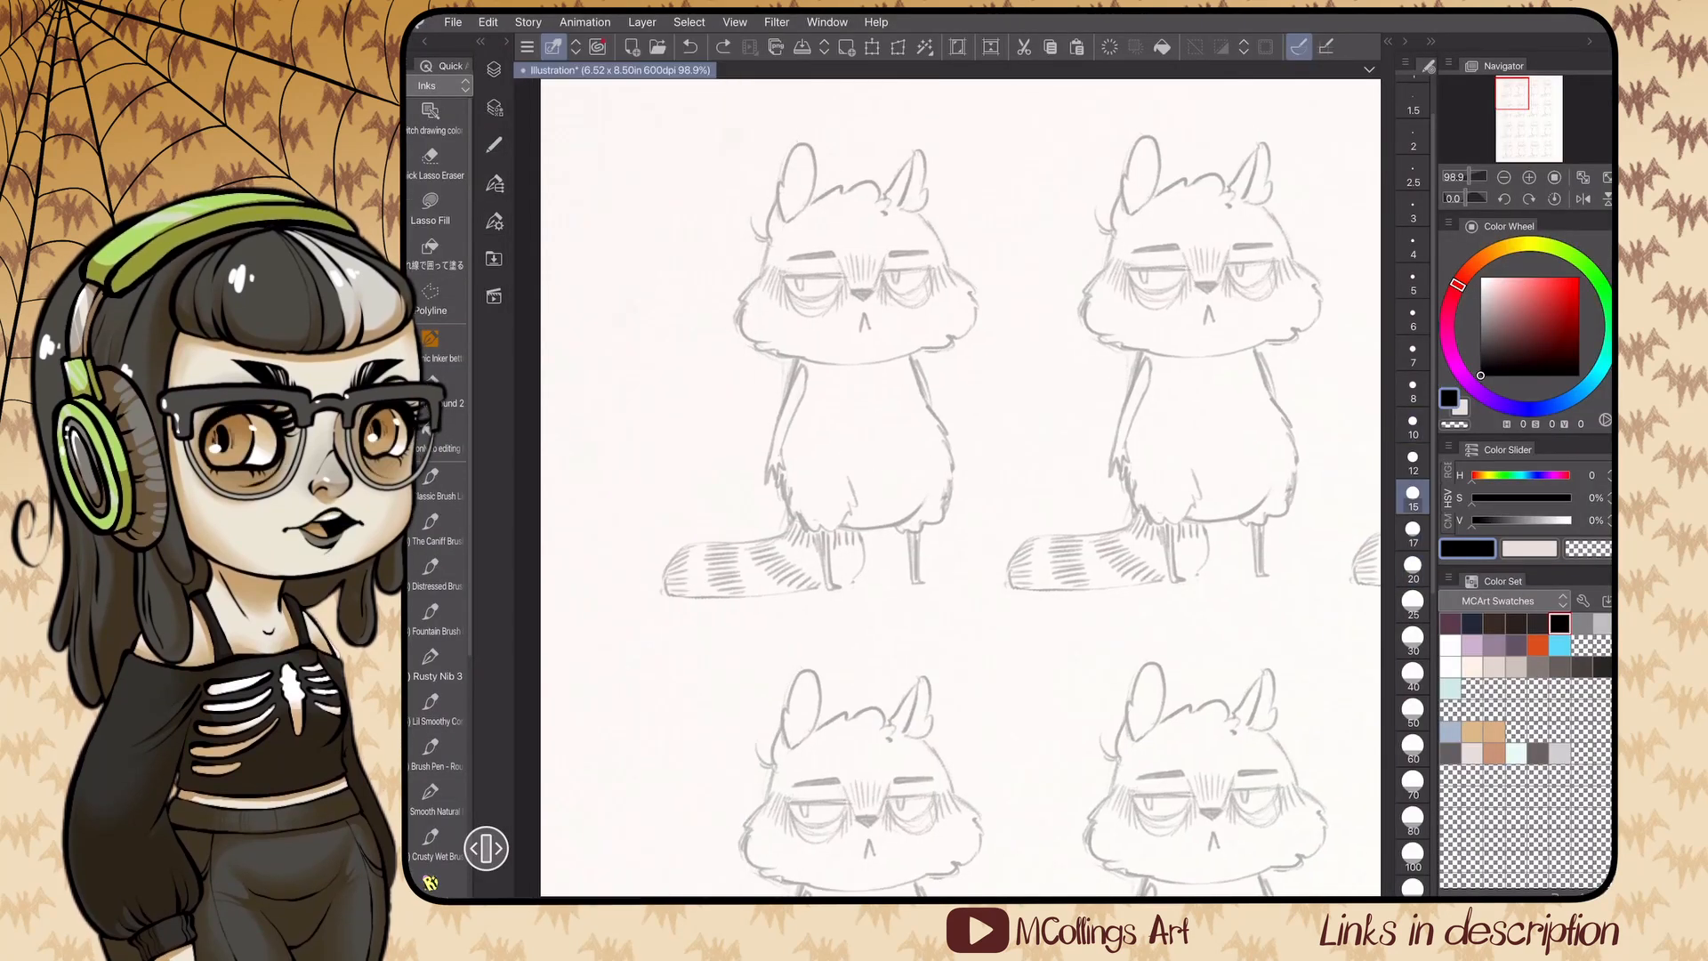
pyautogui.click(1413, 458)
pyautogui.scroll(-1, 961, 487)
pyautogui.scroll(2, 960, 488)
pyautogui.moveTo(794, 160); pyautogui.dragTo(895, 164)
pyautogui.scroll(3, 890, 445)
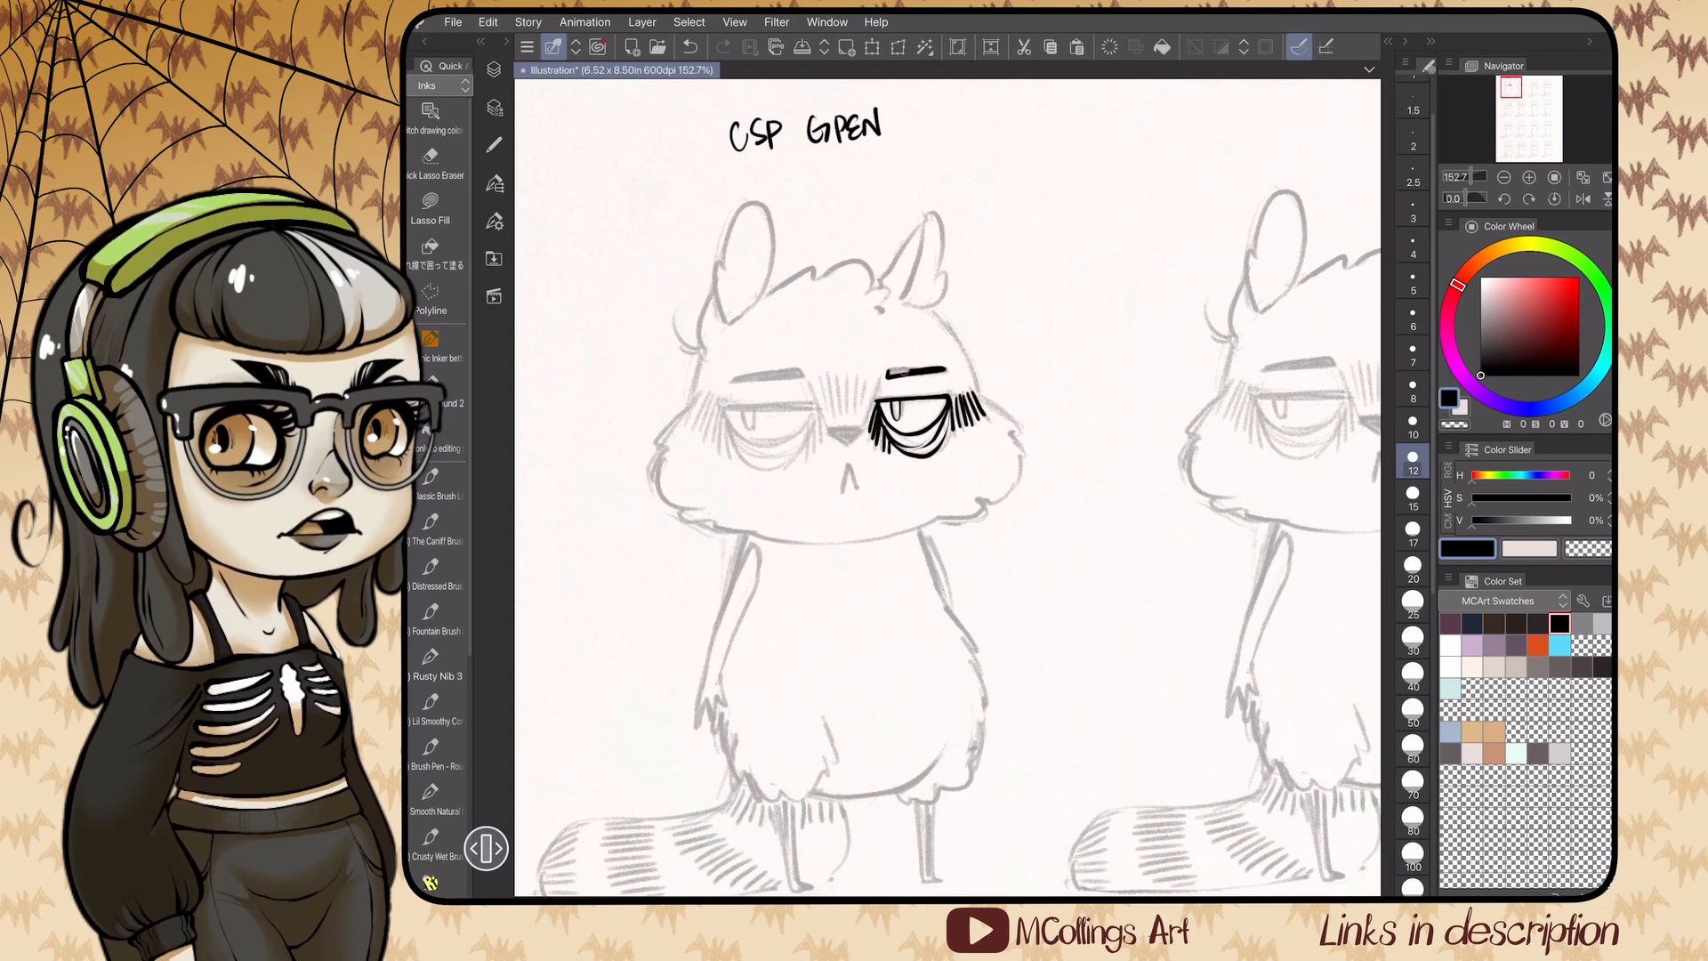
# - Ink the short fur lines between the first raccoon's eyes and its small pointed mouth
pyautogui.moveTo(846, 377); pyautogui.dragTo(848, 413)
pyautogui.moveTo(857, 375); pyautogui.dragTo(854, 411)
pyautogui.moveTo(865, 377)
pyautogui.mouseDown()
pyautogui.moveTo(815, 392)
pyautogui.moveTo(866, 426)
pyautogui.mouseUp()
pyautogui.moveTo(844, 492); pyautogui.dragTo(858, 490)
pyautogui.scroll(2, 890, 445)
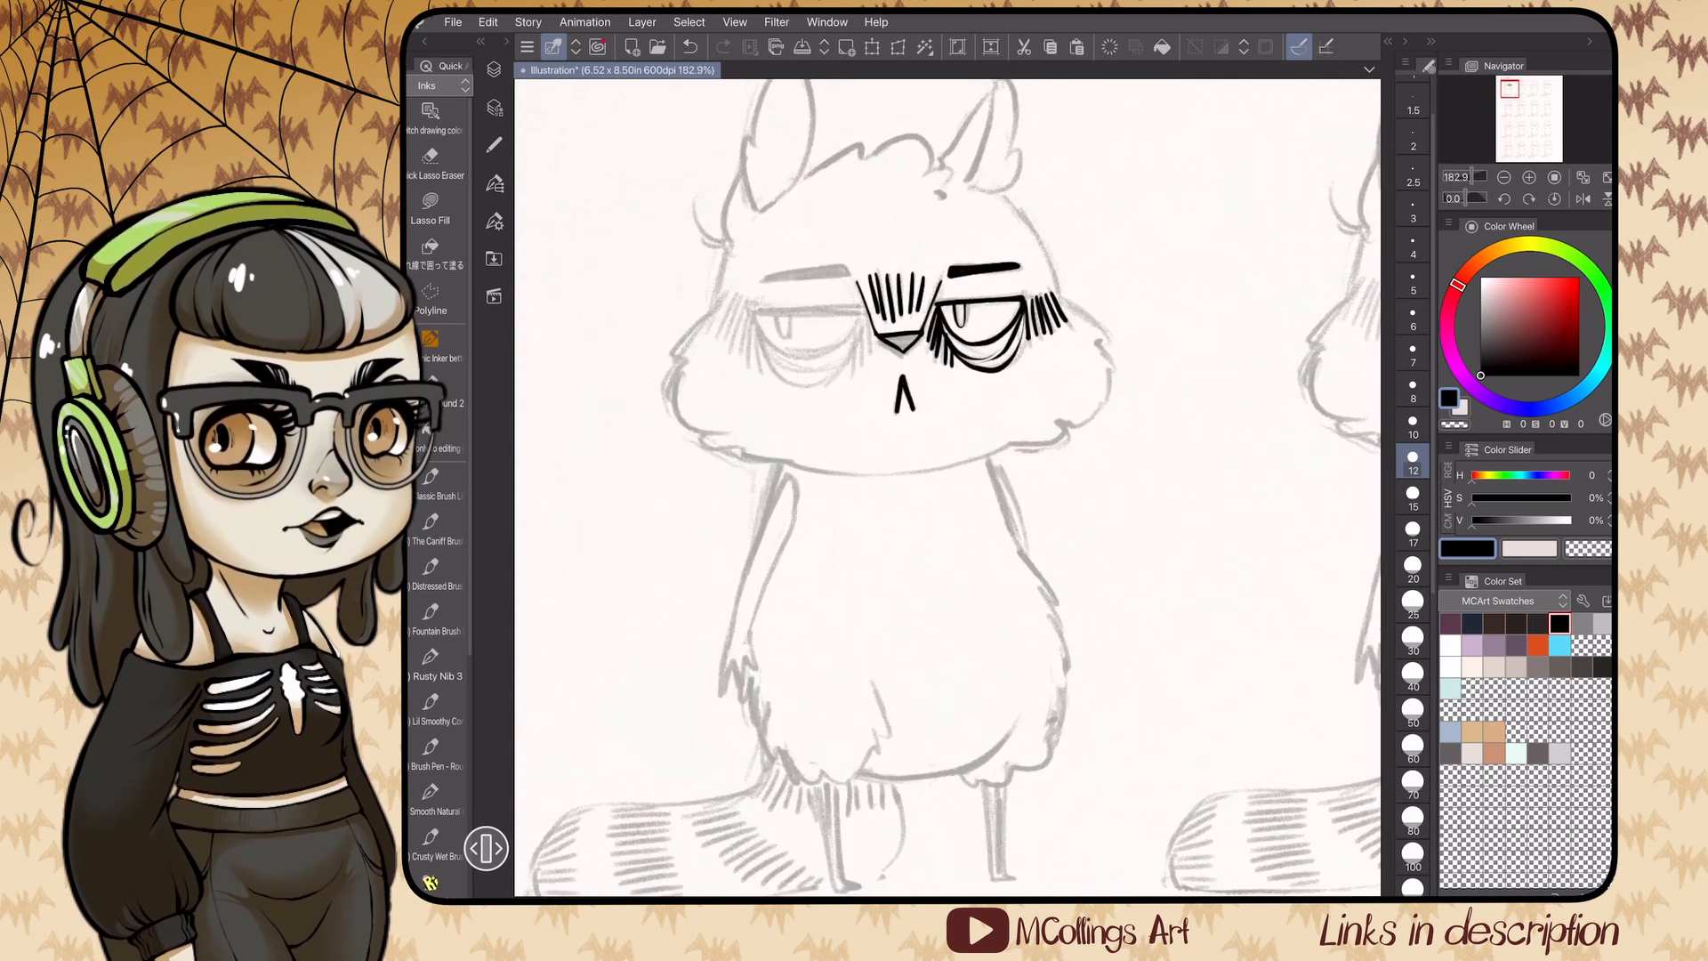
# - Ink the first raccoon's left eye with its bags, surrounding fur dashes and straight eyebrow
pyautogui.moveTo(755, 313); pyautogui.dragTo(858, 310)
pyautogui.moveTo(757, 315); pyautogui.dragTo(857, 315)
pyautogui.moveTo(832, 378); pyautogui.dragTo(854, 343)
pyautogui.moveTo(866, 313); pyautogui.dragTo(861, 358)
pyautogui.moveTo(756, 331); pyautogui.dragTo(758, 373)
pyautogui.moveTo(742, 295)
pyautogui.mouseDown()
pyautogui.moveTo(729, 341)
pyautogui.moveTo(708, 323)
pyautogui.moveTo(845, 267)
pyautogui.mouseUp()
# - Ink the side of the first raccoon's head, the fur tuft, and the fluffy cheek and chin outline
pyautogui.scroll(-1, 947, 487)
pyautogui.moveTo(748, 175); pyautogui.dragTo(733, 246)
pyautogui.moveTo(710, 242); pyautogui.dragTo(732, 252)
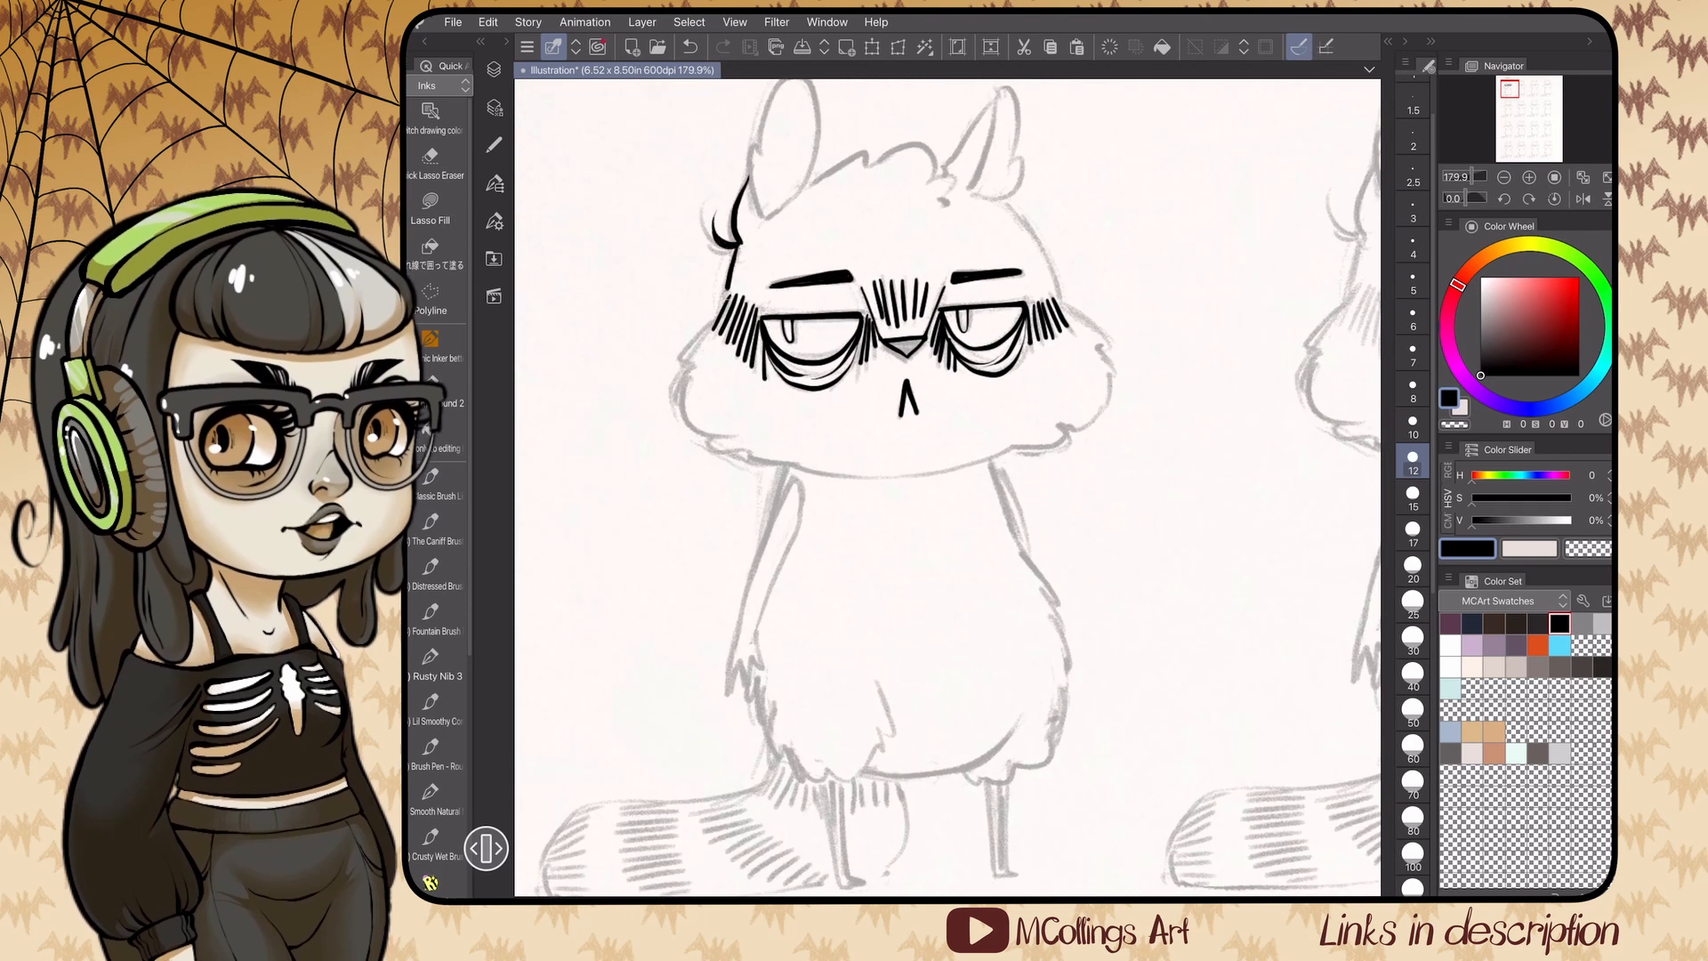
pyautogui.moveTo(698, 342); pyautogui.dragTo(685, 363)
pyautogui.moveTo(683, 366); pyautogui.dragTo(717, 438)
pyautogui.scroll(-1, 948, 487)
pyautogui.scroll(2, 948, 487)
pyautogui.moveTo(826, 473); pyautogui.dragTo(1032, 365)
pyautogui.moveTo(1032, 365)
pyautogui.mouseDown()
pyautogui.moveTo(1081, 323)
pyautogui.moveTo(1087, 228)
pyautogui.mouseUp()
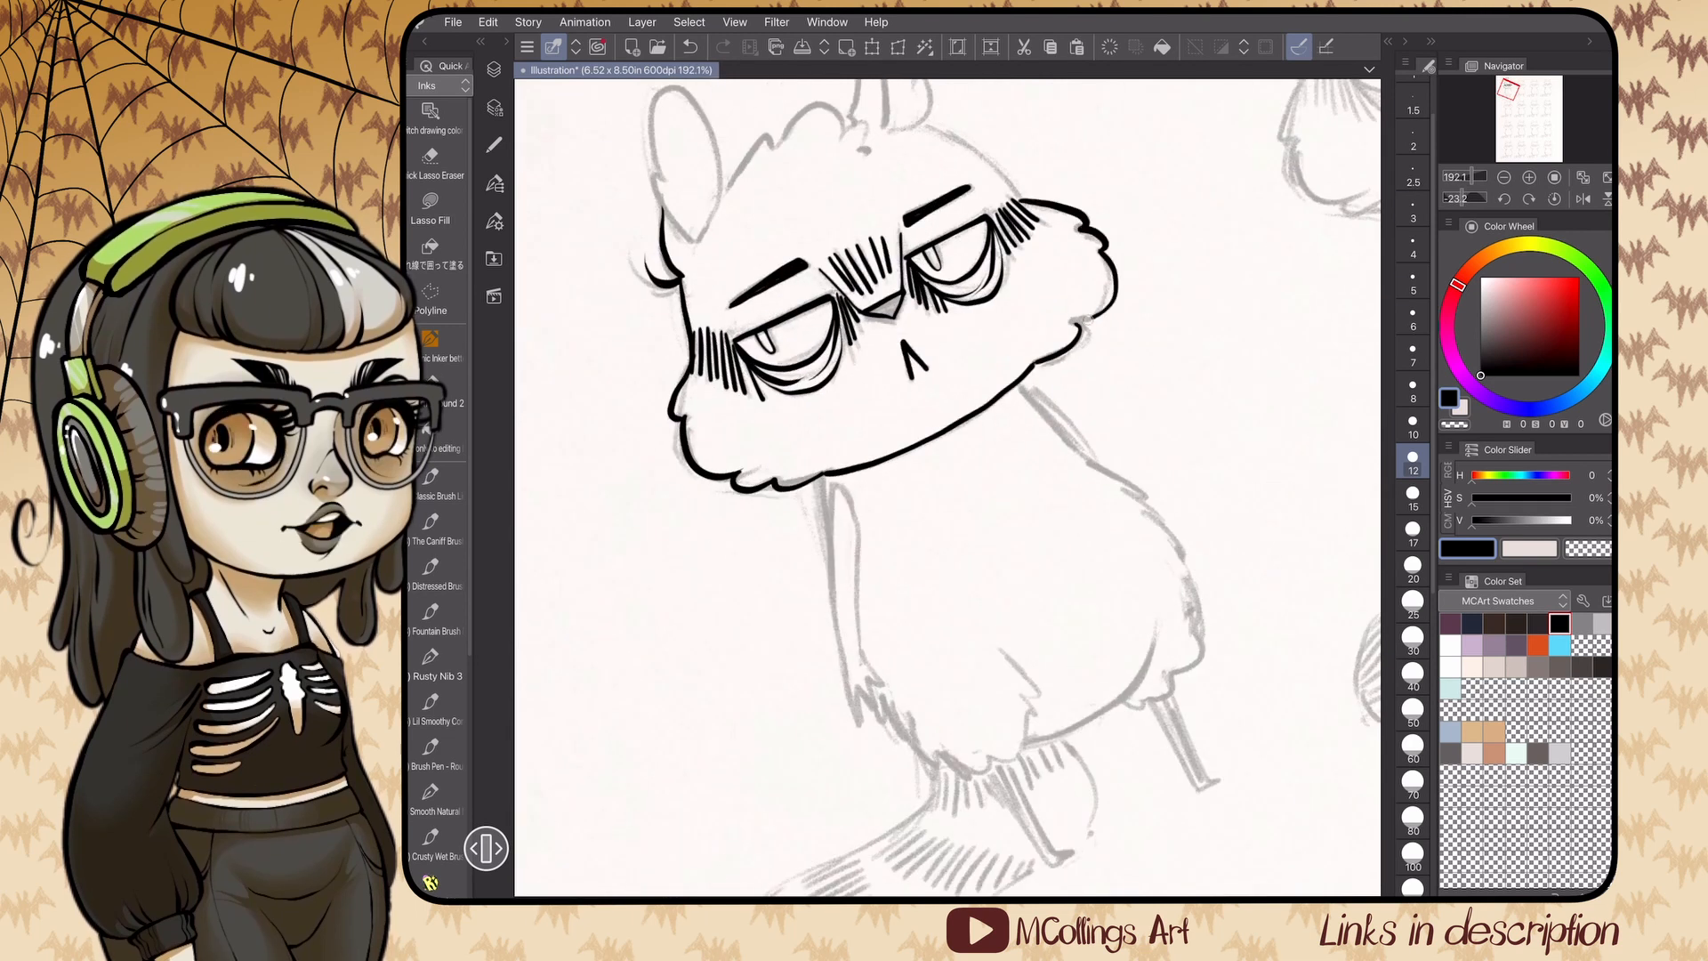
# - Ink the first raccoon's ears and the tufted top outline of its head
pyautogui.scroll(-2, 947, 487)
pyautogui.scroll(1, 947, 487)
pyautogui.moveTo(909, 298); pyautogui.dragTo(964, 389)
pyautogui.moveTo(725, 279); pyautogui.dragTo(778, 258)
pyautogui.moveTo(777, 258); pyautogui.dragTo(843, 269)
pyautogui.moveTo(842, 269)
pyautogui.mouseDown()
pyautogui.moveTo(860, 302)
pyautogui.moveTo(901, 190)
pyautogui.mouseUp()
pyautogui.moveTo(900, 194)
pyautogui.mouseDown()
pyautogui.moveTo(876, 281)
pyautogui.moveTo(925, 258)
pyautogui.mouseUp()
pyautogui.moveTo(925, 258); pyautogui.dragTo(879, 287)
pyautogui.moveTo(680, 220); pyautogui.dragTo(683, 310)
pyautogui.moveTo(677, 222)
pyautogui.mouseDown()
pyautogui.moveTo(738, 305)
pyautogui.moveTo(693, 477)
pyautogui.mouseUp()
# - Ink the first raccoon's arm and hand and the furry outline of its body and belly
pyautogui.scroll(-3, 948, 488)
pyautogui.scroll(2, 947, 488)
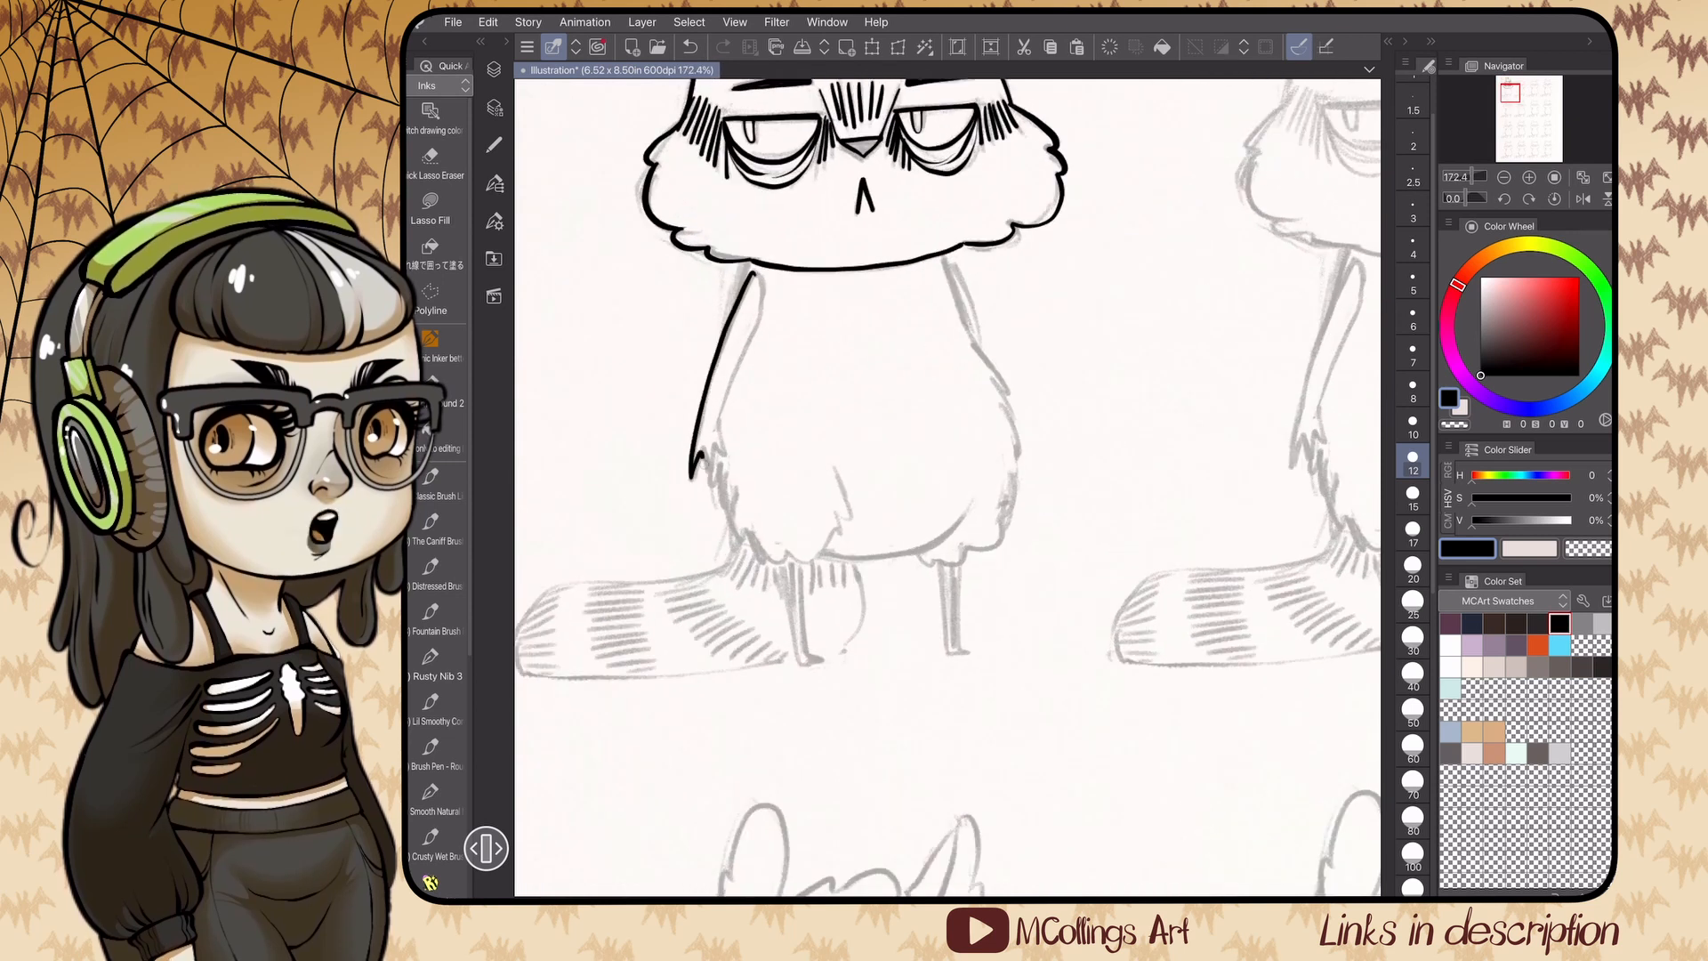
pyautogui.moveTo(754, 273); pyautogui.dragTo(721, 418)
pyautogui.moveTo(693, 477); pyautogui.dragTo(724, 468)
pyautogui.moveTo(748, 262); pyautogui.dragTo(730, 318)
pyautogui.moveTo(943, 256); pyautogui.dragTo(974, 343)
pyautogui.moveTo(729, 509); pyautogui.dragTo(776, 544)
pyautogui.moveTo(776, 545); pyautogui.dragTo(851, 523)
pyautogui.moveTo(834, 555); pyautogui.dragTo(972, 505)
pyautogui.moveTo(1021, 454); pyautogui.dragTo(920, 556)
# - Add short fur marks to the first raccoon's forehead and chest and a solid black shadow under its chin
pyautogui.scroll(2, 948, 488)
pyautogui.moveTo(757, 191); pyautogui.dragTo(740, 204)
pyautogui.moveTo(777, 203); pyautogui.dragTo(799, 203)
pyautogui.scroll(-3, 947, 488)
pyautogui.moveTo(852, 425); pyautogui.dragTo(850, 445)
pyautogui.moveTo(862, 426); pyautogui.dragTo(860, 444)
pyautogui.moveTo(884, 456)
pyautogui.mouseDown()
pyautogui.moveTo(882, 476)
pyautogui.moveTo(898, 468)
pyautogui.mouseUp()
pyautogui.moveTo(909, 450); pyautogui.dragTo(916, 464)
pyautogui.scroll(1, 948, 487)
pyautogui.moveTo(818, 405); pyautogui.dragTo(943, 395)
# - Ink the first raccoon's legs, the tail outline and the fur at the tail's base
pyautogui.scroll(-2, 947, 488)
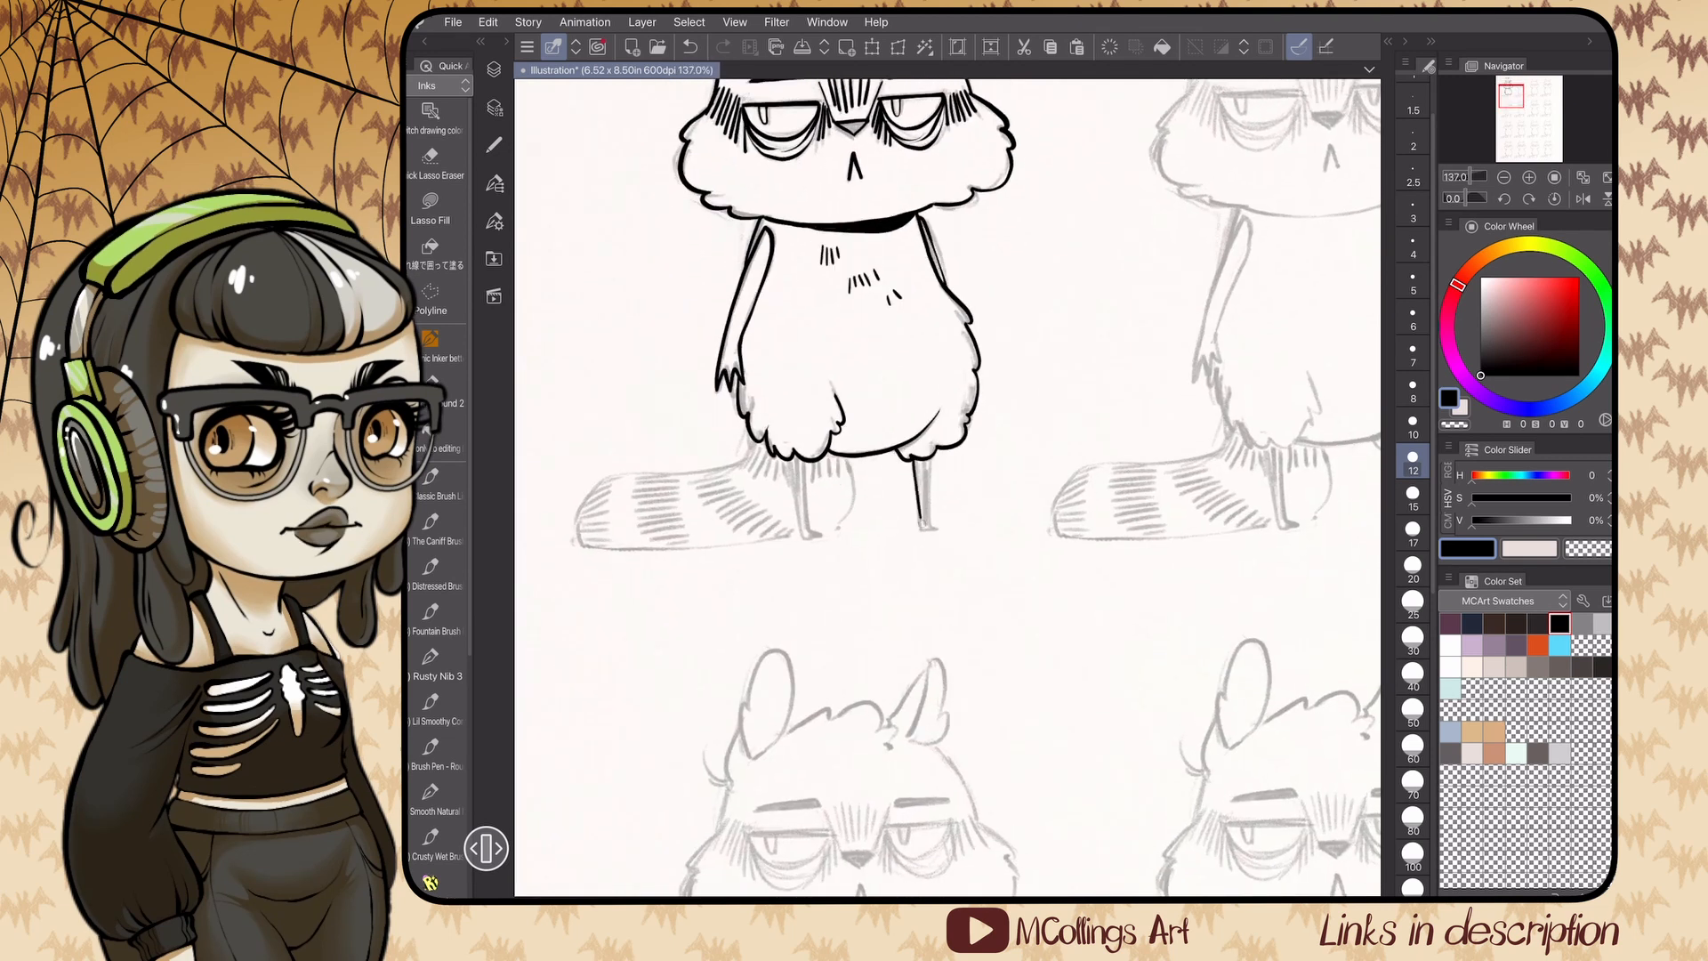
pyautogui.moveTo(851, 510); pyautogui.dragTo(823, 530)
pyautogui.scroll(1, 948, 487)
pyautogui.moveTo(801, 406); pyautogui.dragTo(792, 437)
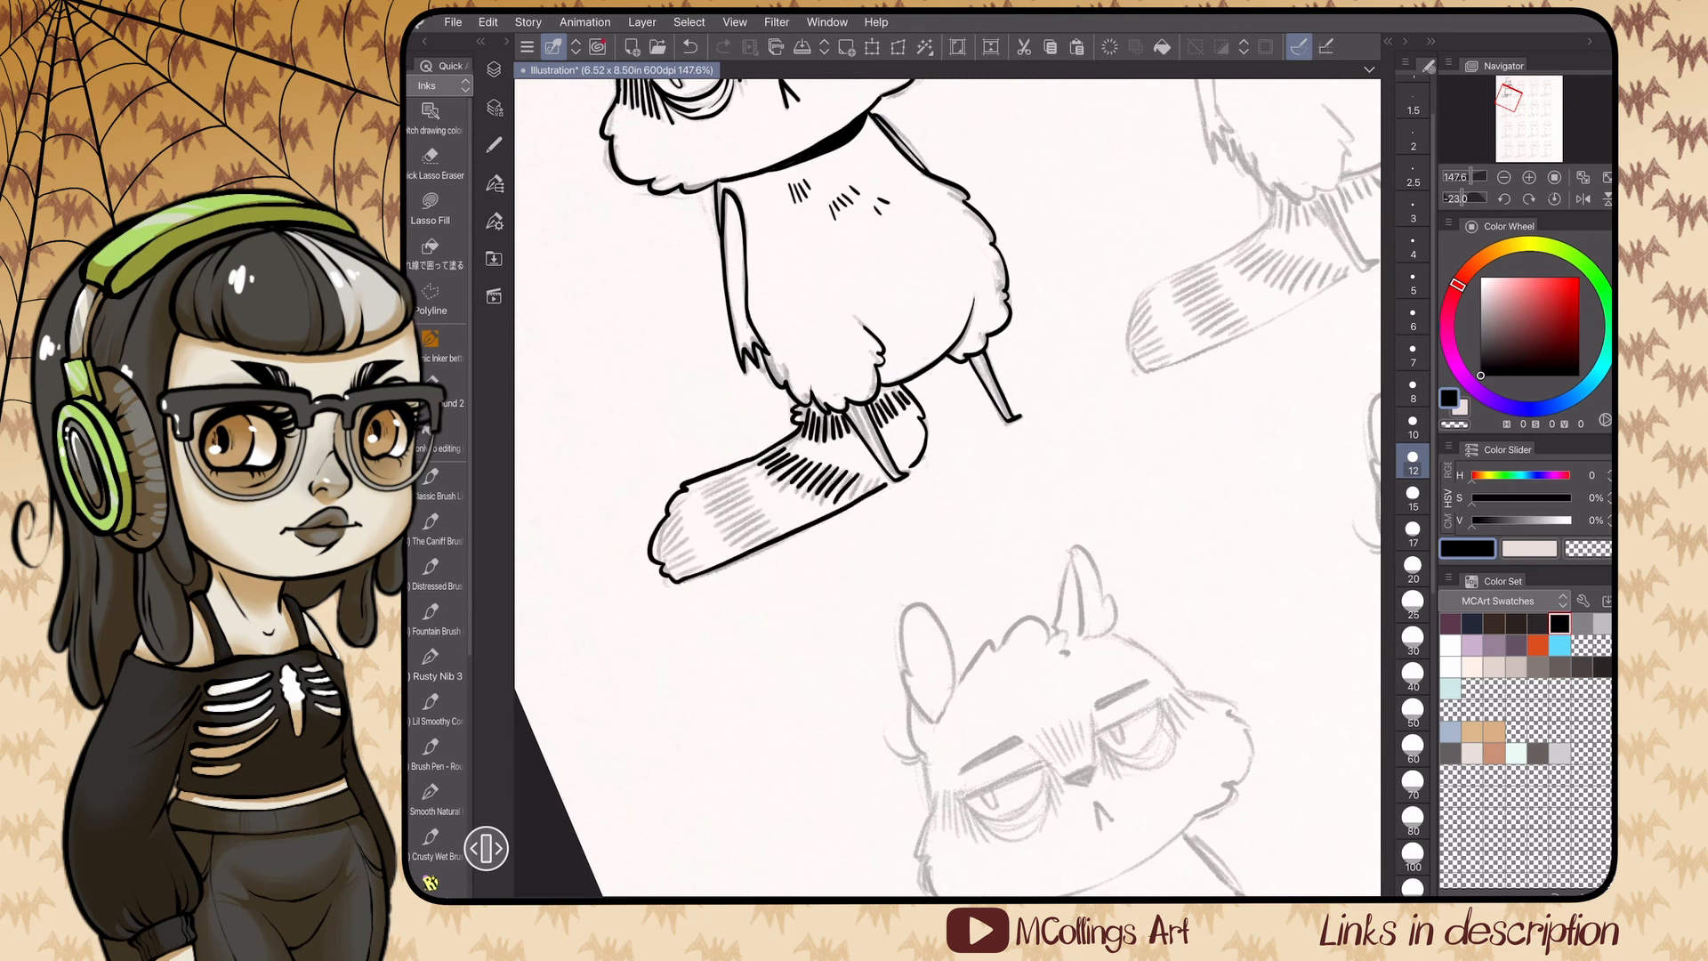
# - Fill the first raccoon's tail bands and tip with short black hatching strokes
pyautogui.moveTo(844, 475); pyautogui.dragTo(859, 497)
pyautogui.moveTo(853, 477); pyautogui.dragTo(867, 494)
pyautogui.moveTo(862, 480); pyautogui.dragTo(875, 491)
pyautogui.moveTo(871, 481); pyautogui.dragTo(881, 488)
pyautogui.moveTo(706, 485); pyautogui.dragTo(738, 477)
pyautogui.moveTo(708, 494); pyautogui.dragTo(740, 483)
pyautogui.moveTo(710, 502); pyautogui.dragTo(742, 489)
pyautogui.moveTo(711, 510); pyautogui.dragTo(743, 496)
pyautogui.moveTo(666, 574); pyautogui.dragTo(692, 546)
# - Switch to a textured pen at size 15 and letter "textured pen" above the second raccoon sketch
pyautogui.scroll(-3, 948, 488)
pyautogui.scroll(1, 948, 488)
pyautogui.click(1413, 606)
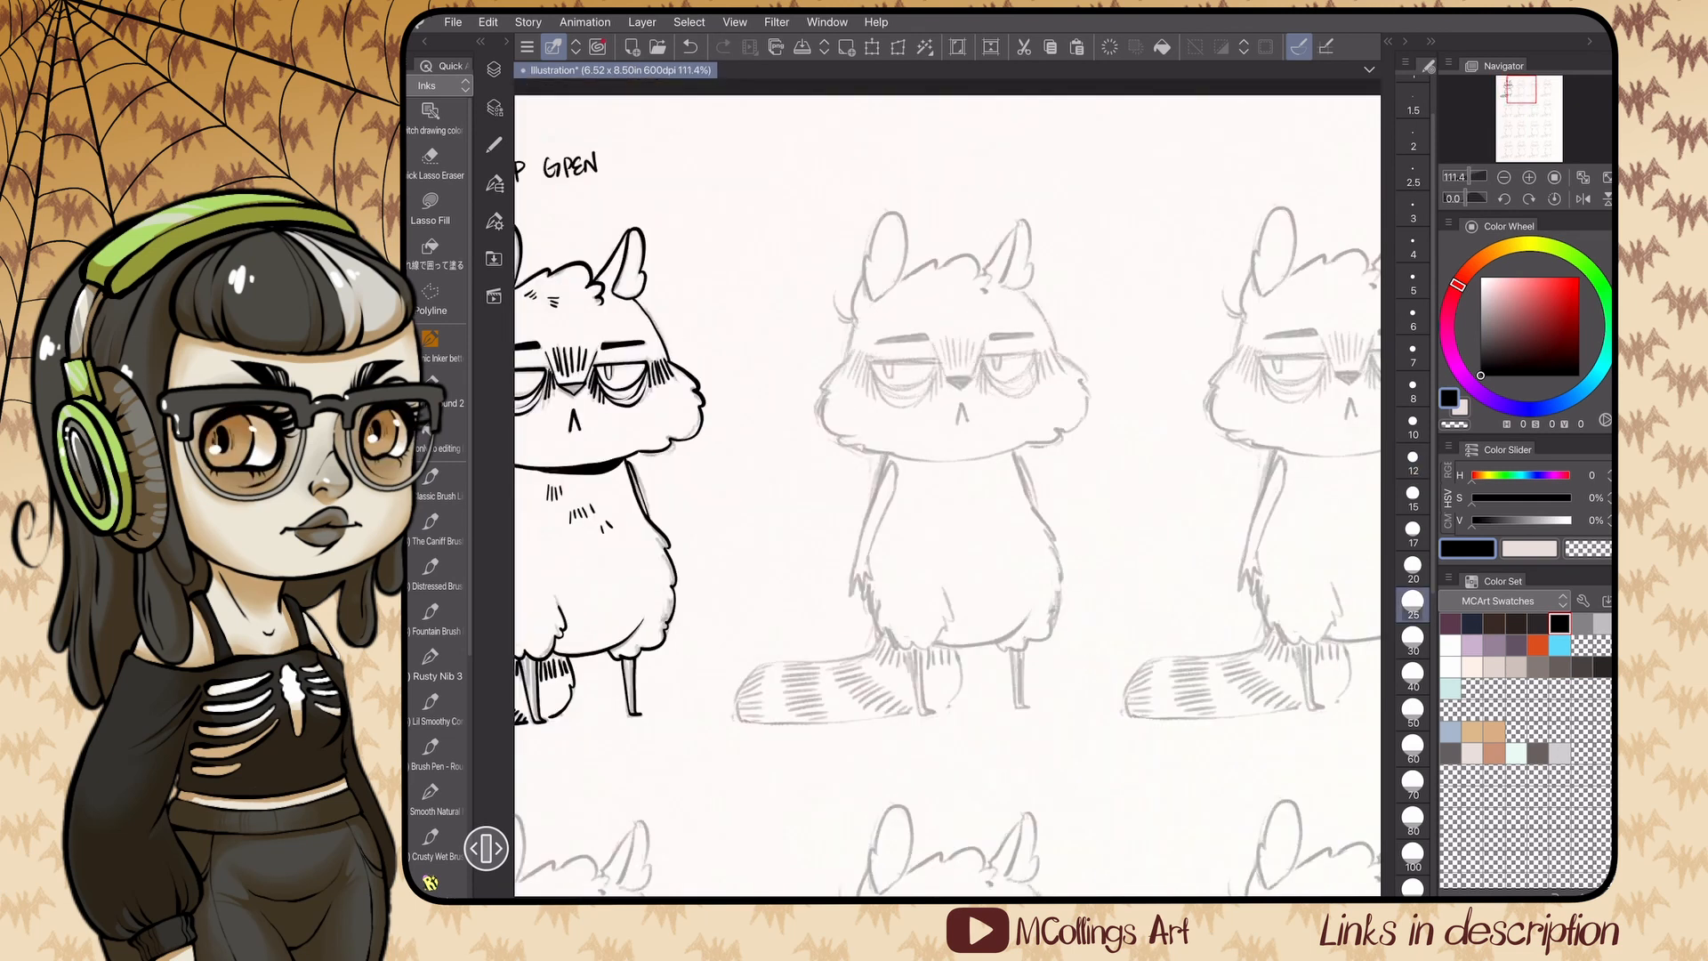
pyautogui.click(494, 183)
pyautogui.moveTo(887, 148); pyautogui.dragTo(888, 174)
pyautogui.moveTo(877, 163); pyautogui.dragTo(898, 161)
pyautogui.moveTo(910, 153); pyautogui.dragTo(898, 169)
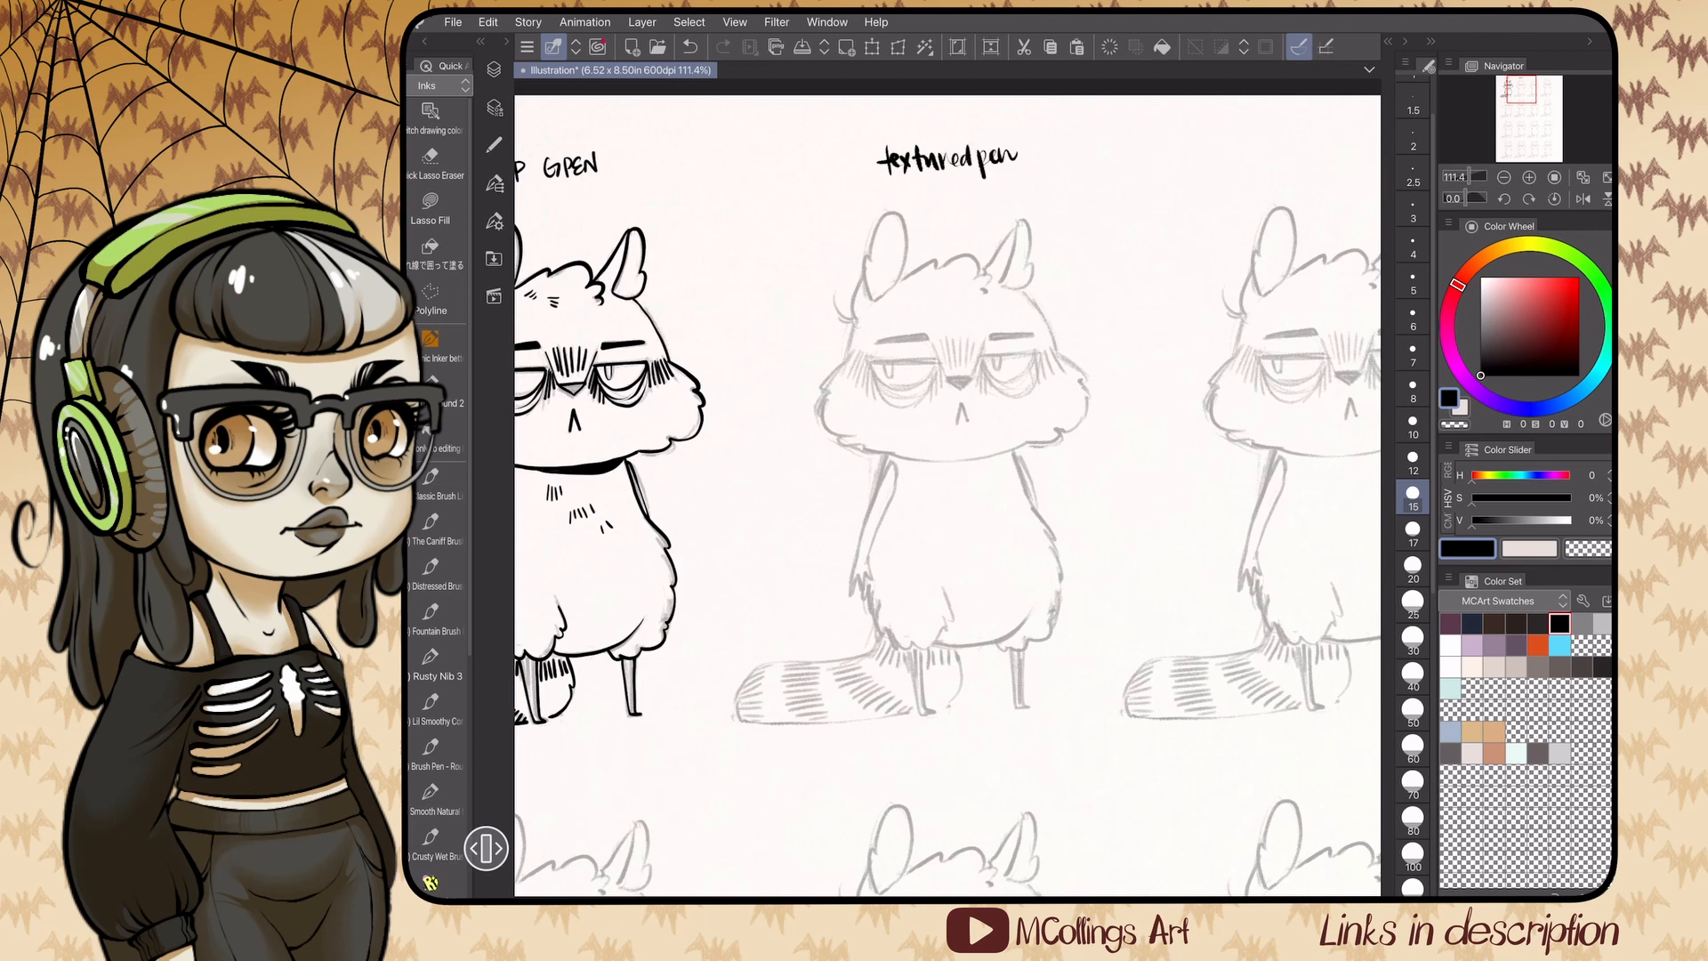
# - Ink the second raccoon's head outline with its ears, hair tuft, fluffy cheeks and chin
pyautogui.moveTo(853, 297); pyautogui.dragTo(906, 276)
pyautogui.moveTo(979, 267); pyautogui.dragTo(988, 289)
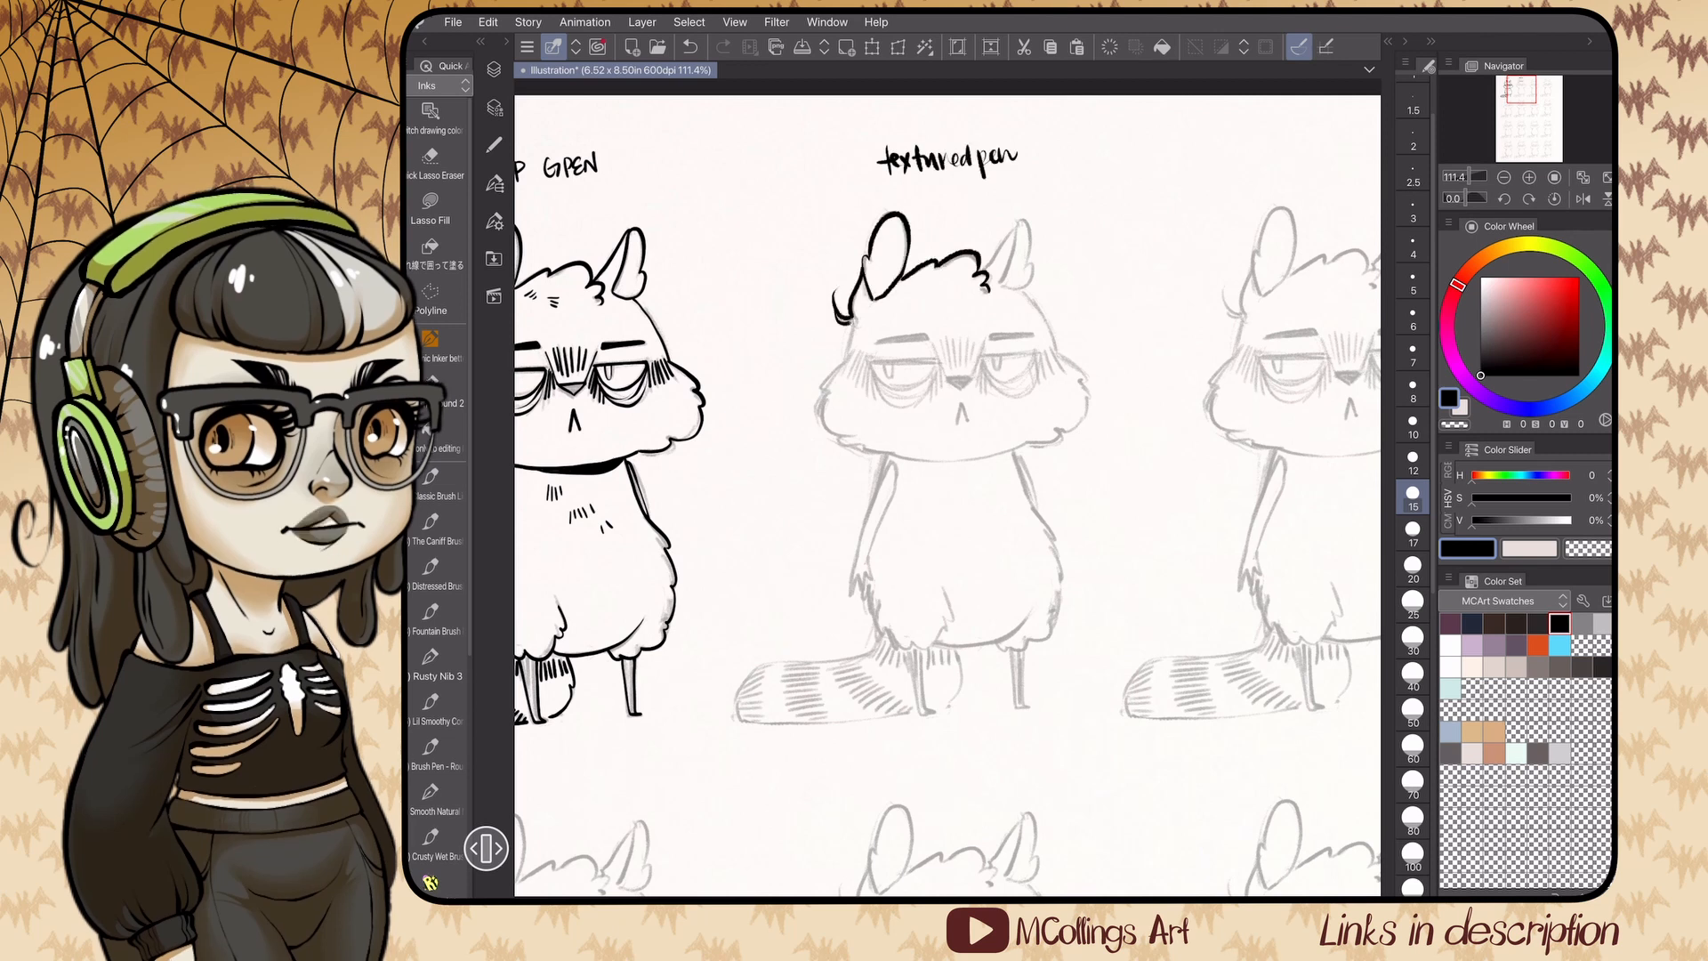
pyautogui.moveTo(856, 298)
pyautogui.mouseDown()
pyautogui.moveTo(822, 386)
pyautogui.moveTo(831, 436)
pyautogui.mouseUp()
pyautogui.moveTo(831, 436)
pyautogui.mouseDown()
pyautogui.moveTo(889, 454)
pyautogui.moveTo(1073, 431)
pyautogui.mouseUp()
pyautogui.moveTo(1021, 291)
pyautogui.mouseDown()
pyautogui.moveTo(1087, 413)
pyautogui.moveTo(1071, 432)
pyautogui.mouseUp()
pyautogui.scroll(2, 948, 487)
pyautogui.moveTo(921, 272); pyautogui.dragTo(970, 207)
pyautogui.moveTo(968, 214)
pyautogui.mouseDown()
pyautogui.moveTo(950, 286)
pyautogui.moveTo(986, 286)
pyautogui.mouseUp()
pyautogui.scroll(-2, 947, 488)
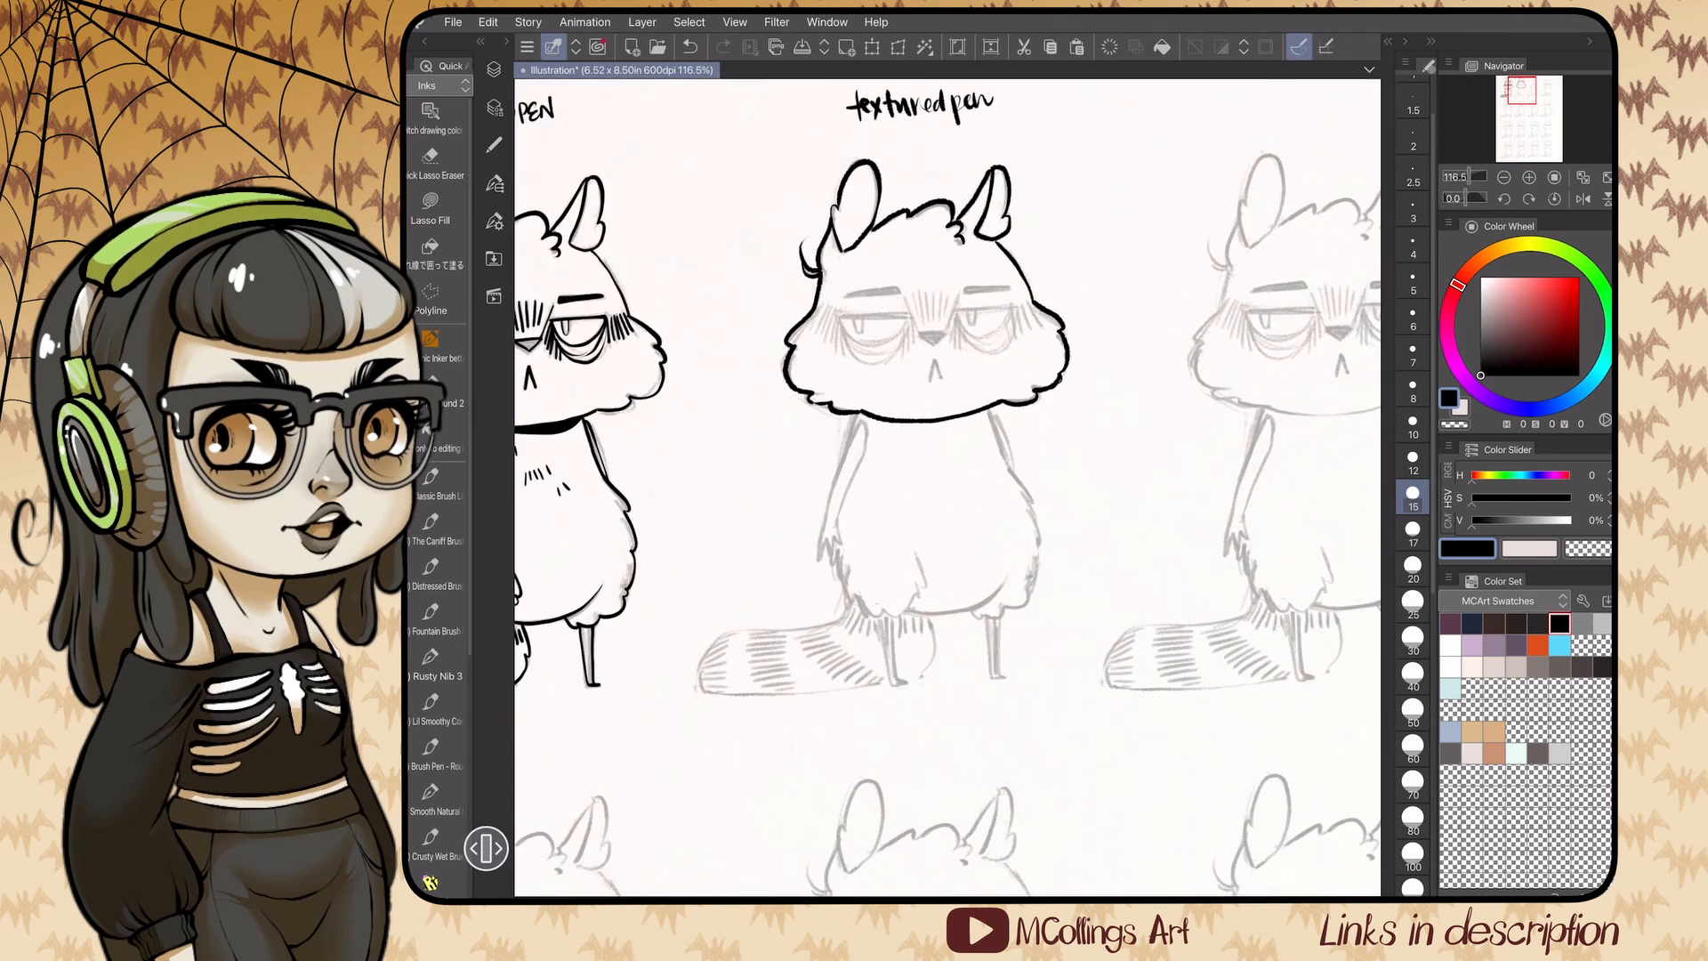
pyautogui.scroll(2, 947, 487)
pyautogui.moveTo(627, 257); pyautogui.dragTo(635, 277)
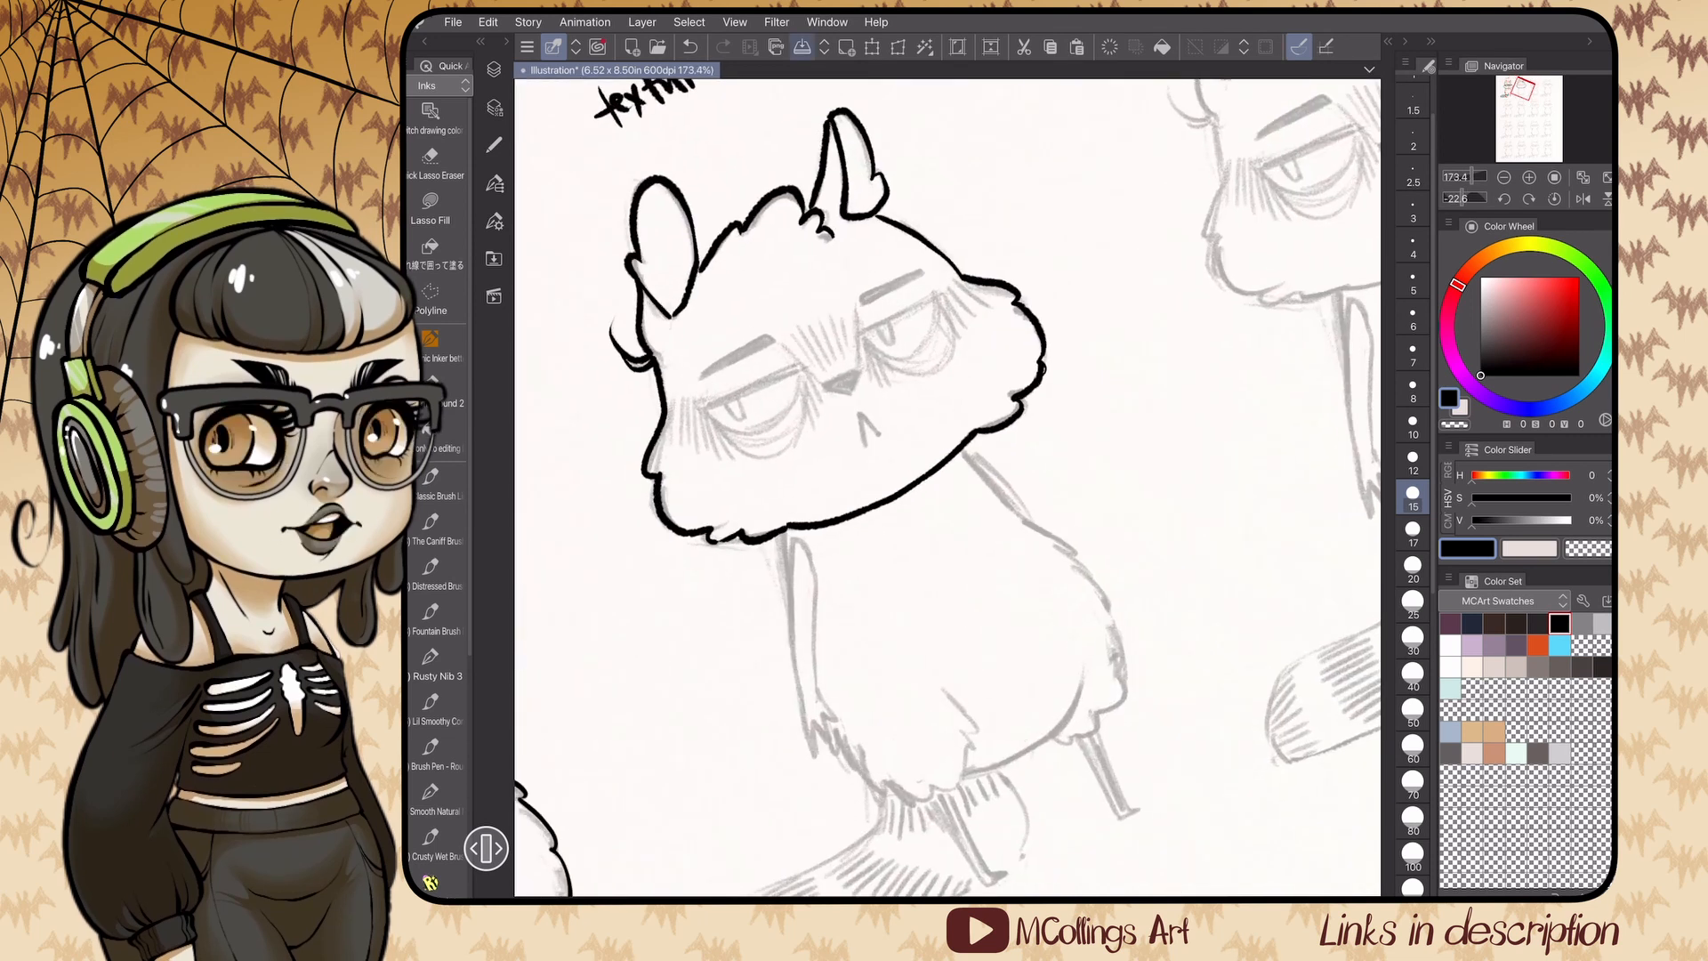
# - Ink the second raccoon's half-closed right eye and the bags beneath it
pyautogui.scroll(2, 948, 487)
pyautogui.moveTo(953, 367); pyautogui.dragTo(1061, 365)
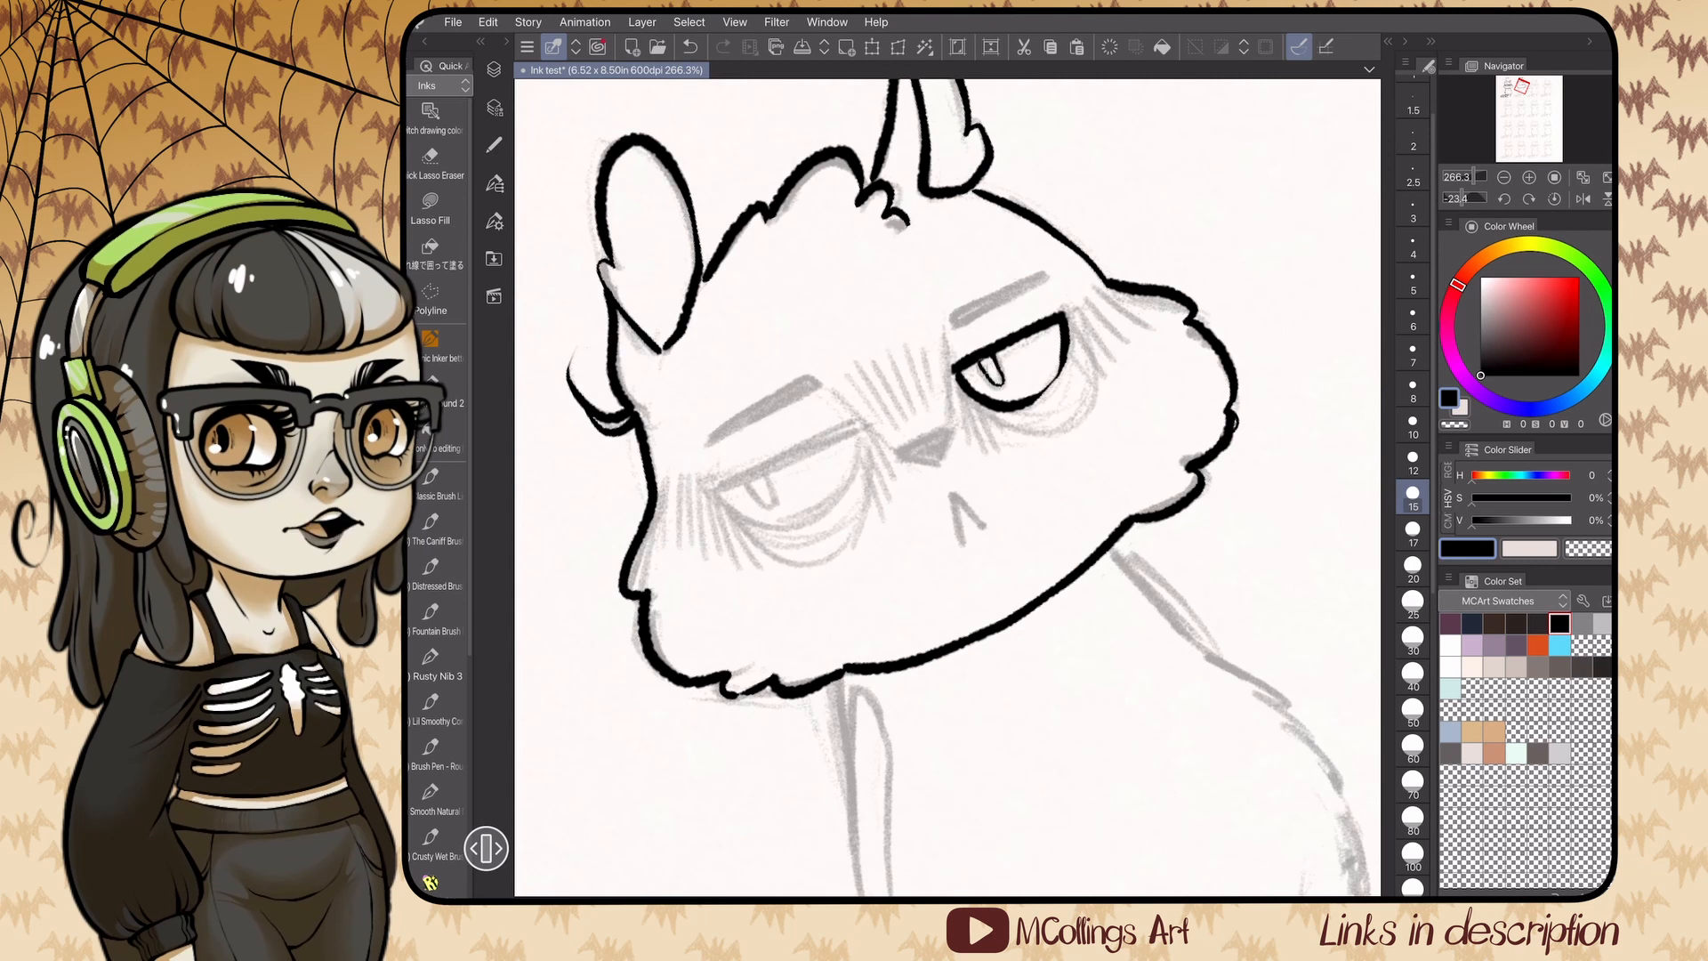
pyautogui.moveTo(978, 400)
pyautogui.mouseDown()
pyautogui.moveTo(1057, 407)
pyautogui.moveTo(1071, 324)
pyautogui.mouseUp()
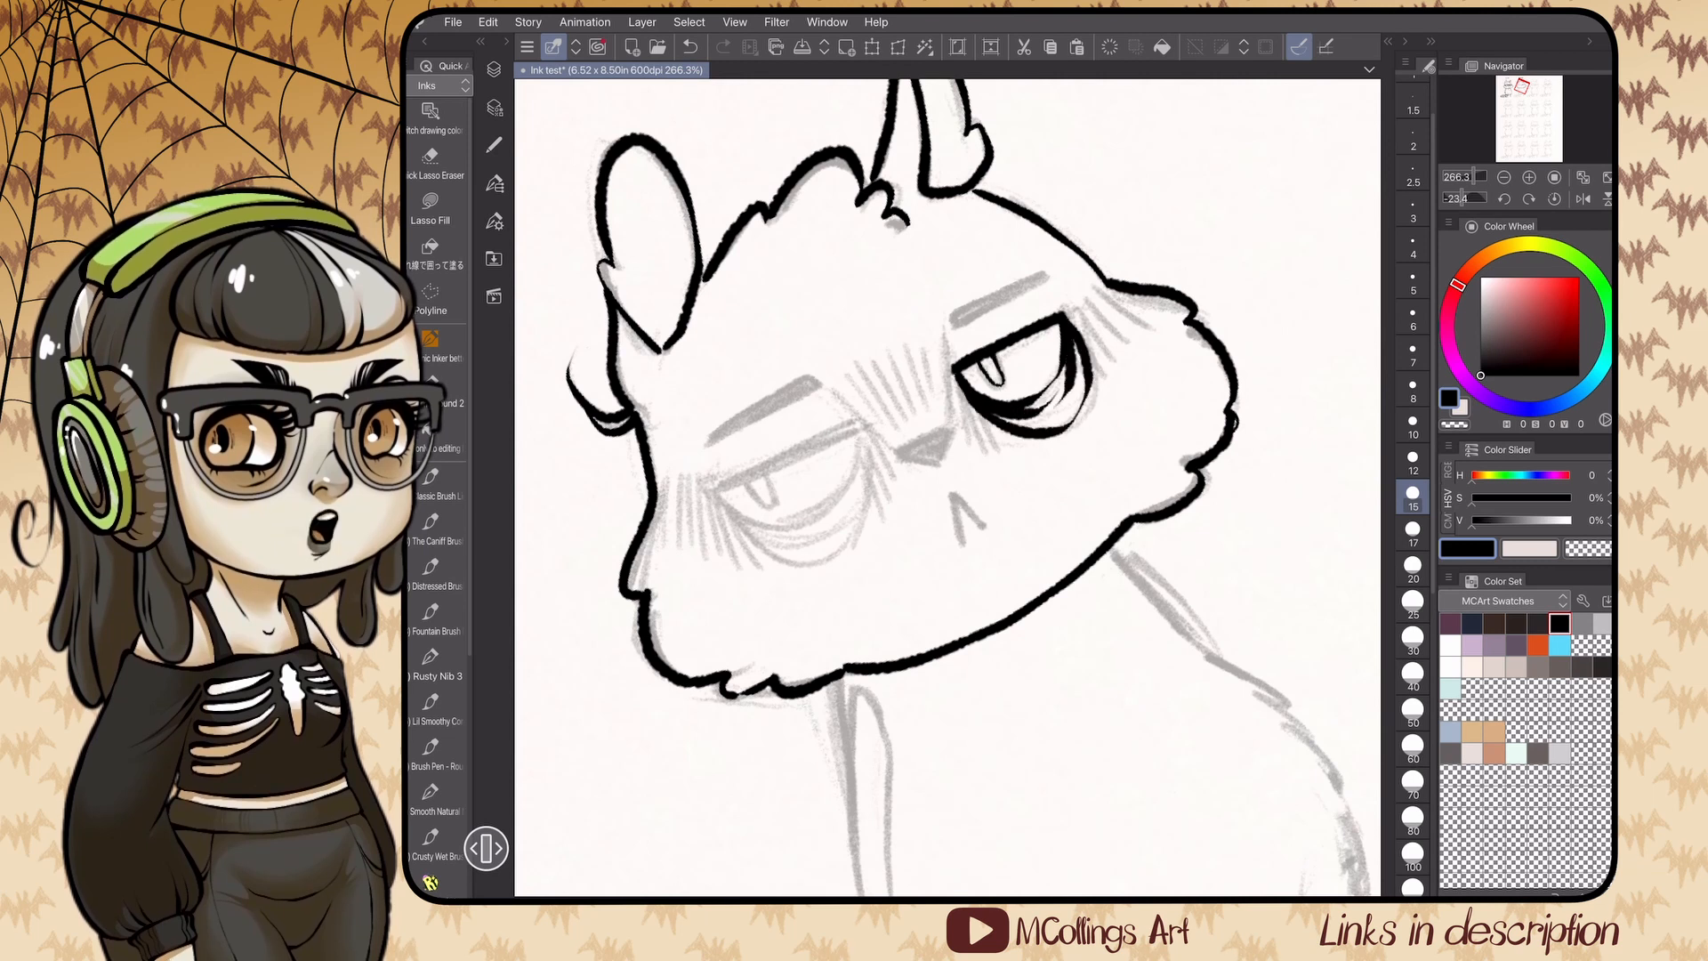
# - Ink the second raccoon's solid black nose, its mouth and the fur dashes at the right eye's inner corner
pyautogui.moveTo(946, 347); pyautogui.dragTo(952, 431)
pyautogui.moveTo(834, 394)
pyautogui.mouseDown()
pyautogui.moveTo(901, 451)
pyautogui.moveTo(950, 430)
pyautogui.moveTo(940, 461)
pyautogui.moveTo(925, 455)
pyautogui.moveTo(963, 541)
pyautogui.mouseUp()
pyautogui.moveTo(955, 495); pyautogui.dragTo(985, 531)
pyautogui.moveTo(957, 394); pyautogui.dragTo(961, 436)
pyautogui.moveTo(964, 405); pyautogui.dragTo(975, 442)
pyautogui.moveTo(972, 415); pyautogui.dragTo(987, 447)
# - Ink the fur dashes at the outer corner of the second raccoon's right eye and its thick eyebrow
pyautogui.moveTo(1071, 322); pyautogui.dragTo(1087, 363)
pyautogui.moveTo(1076, 313); pyautogui.dragTo(1107, 361)
pyautogui.moveTo(1083, 304)
pyautogui.mouseDown()
pyautogui.moveTo(1119, 348)
pyautogui.moveTo(1132, 327)
pyautogui.mouseUp()
pyautogui.moveTo(1106, 285); pyautogui.dragTo(1150, 314)
pyautogui.moveTo(954, 326); pyautogui.dragTo(1047, 280)
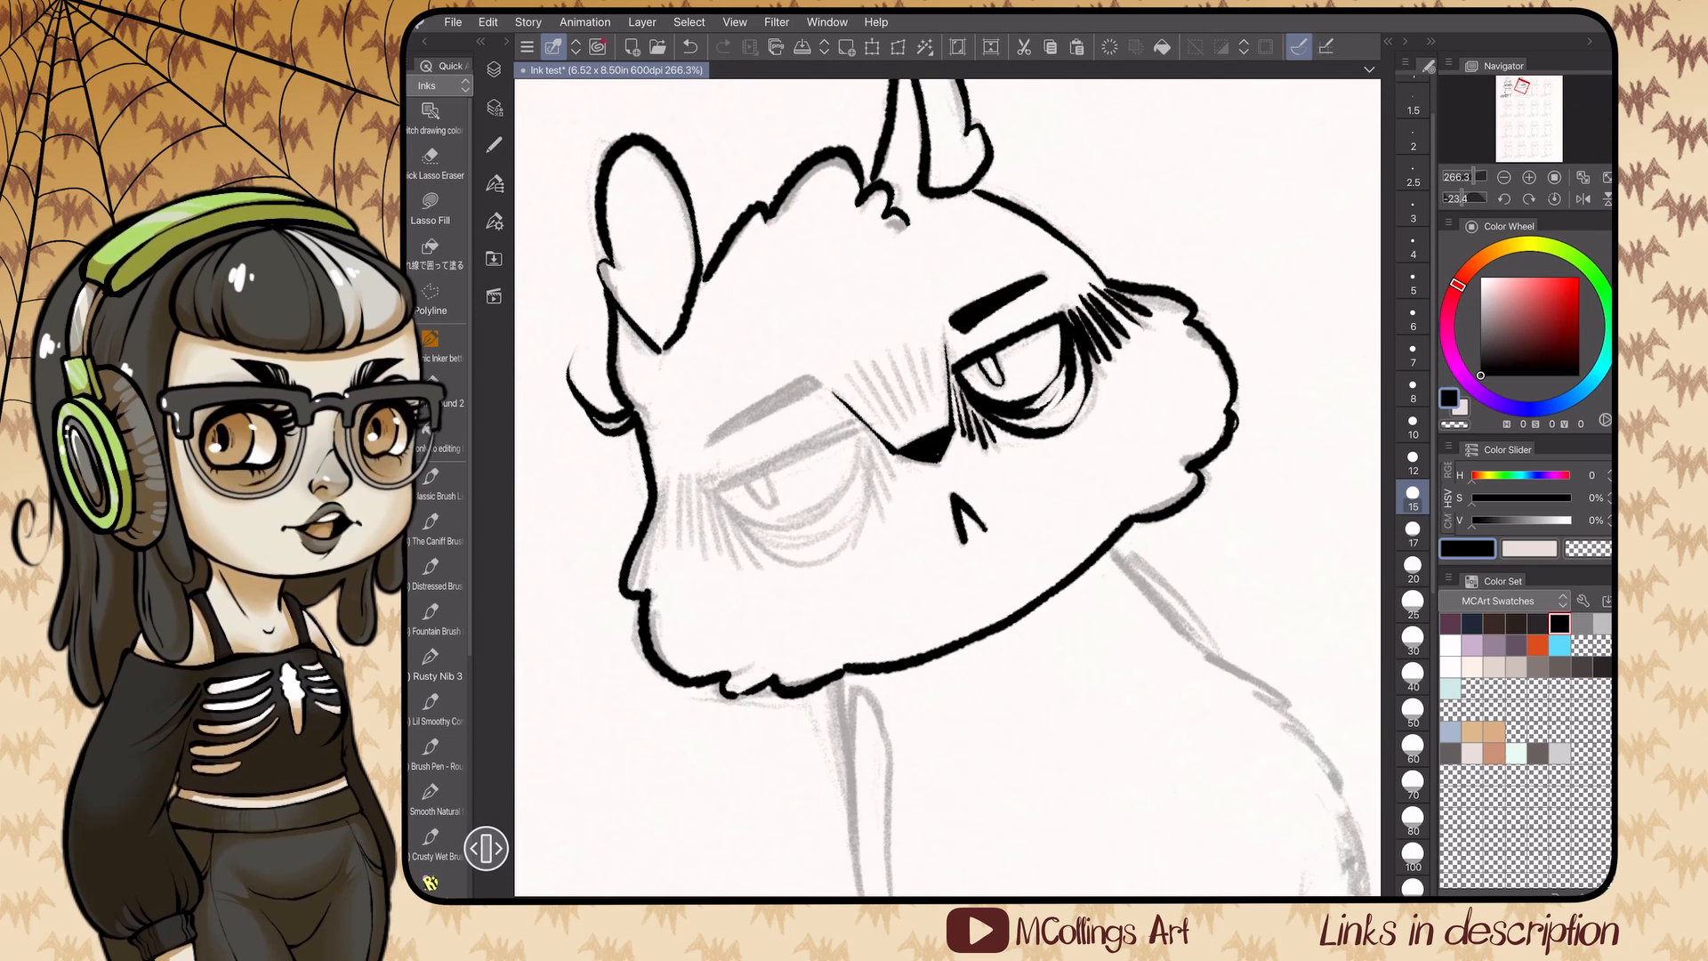
# - Ink the row of short fur lines above the second raccoon's nose
pyautogui.moveTo(867, 416); pyautogui.dragTo(848, 379)
pyautogui.moveTo(879, 426); pyautogui.dragTo(859, 367)
pyautogui.moveTo(901, 415)
pyautogui.mouseDown()
pyautogui.moveTo(882, 345)
pyautogui.moveTo(898, 342)
pyautogui.mouseUp()
pyautogui.moveTo(928, 403); pyautogui.dragTo(916, 339)
pyautogui.moveTo(937, 398); pyautogui.dragTo(932, 341)
# - Ink the second raccoon's left eye with its pupil, bags and the fur dashes on both sides
pyautogui.moveTo(866, 532); pyautogui.dragTo(991, 447)
pyautogui.moveTo(863, 540)
pyautogui.mouseDown()
pyautogui.moveTo(976, 525)
pyautogui.moveTo(995, 456)
pyautogui.moveTo(899, 514)
pyautogui.mouseUp()
pyautogui.moveTo(995, 456); pyautogui.dragTo(1014, 507)
pyautogui.moveTo(880, 562)
pyautogui.mouseDown()
pyautogui.moveTo(1000, 525)
pyautogui.moveTo(1038, 493)
pyautogui.mouseUp()
pyautogui.moveTo(1002, 456); pyautogui.dragTo(1028, 519)
pyautogui.moveTo(947, 487); pyautogui.dragTo(1003, 437)
pyautogui.moveTo(879, 481); pyautogui.dragTo(902, 559)
pyautogui.moveTo(895, 490); pyautogui.dragTo(918, 562)
pyautogui.moveTo(911, 500); pyautogui.dragTo(939, 563)
pyautogui.moveTo(927, 512); pyautogui.dragTo(968, 555)
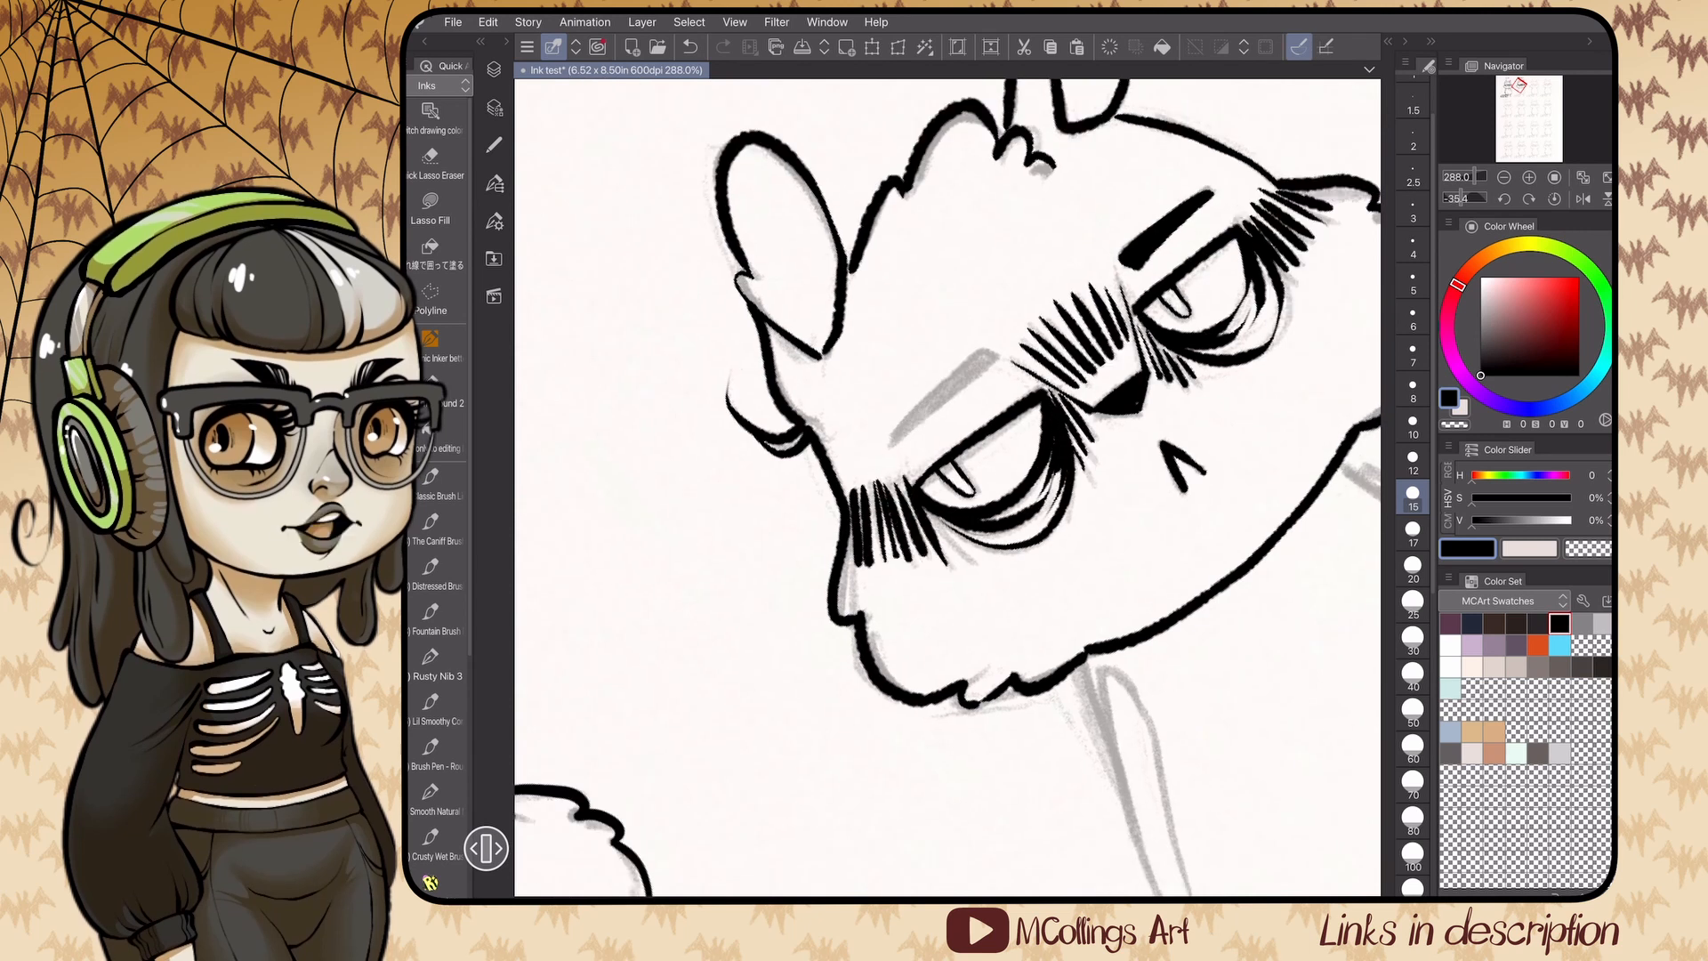
# - Ink the second raccoon's thick left eyebrow
pyautogui.moveTo(1183, 464)
pyautogui.mouseDown()
pyautogui.moveTo(995, 541)
pyautogui.moveTo(1074, 542)
pyautogui.mouseUp()
pyautogui.moveTo(842, 428); pyautogui.dragTo(948, 398)
pyautogui.moveTo(949, 393); pyautogui.dragTo(921, 389)
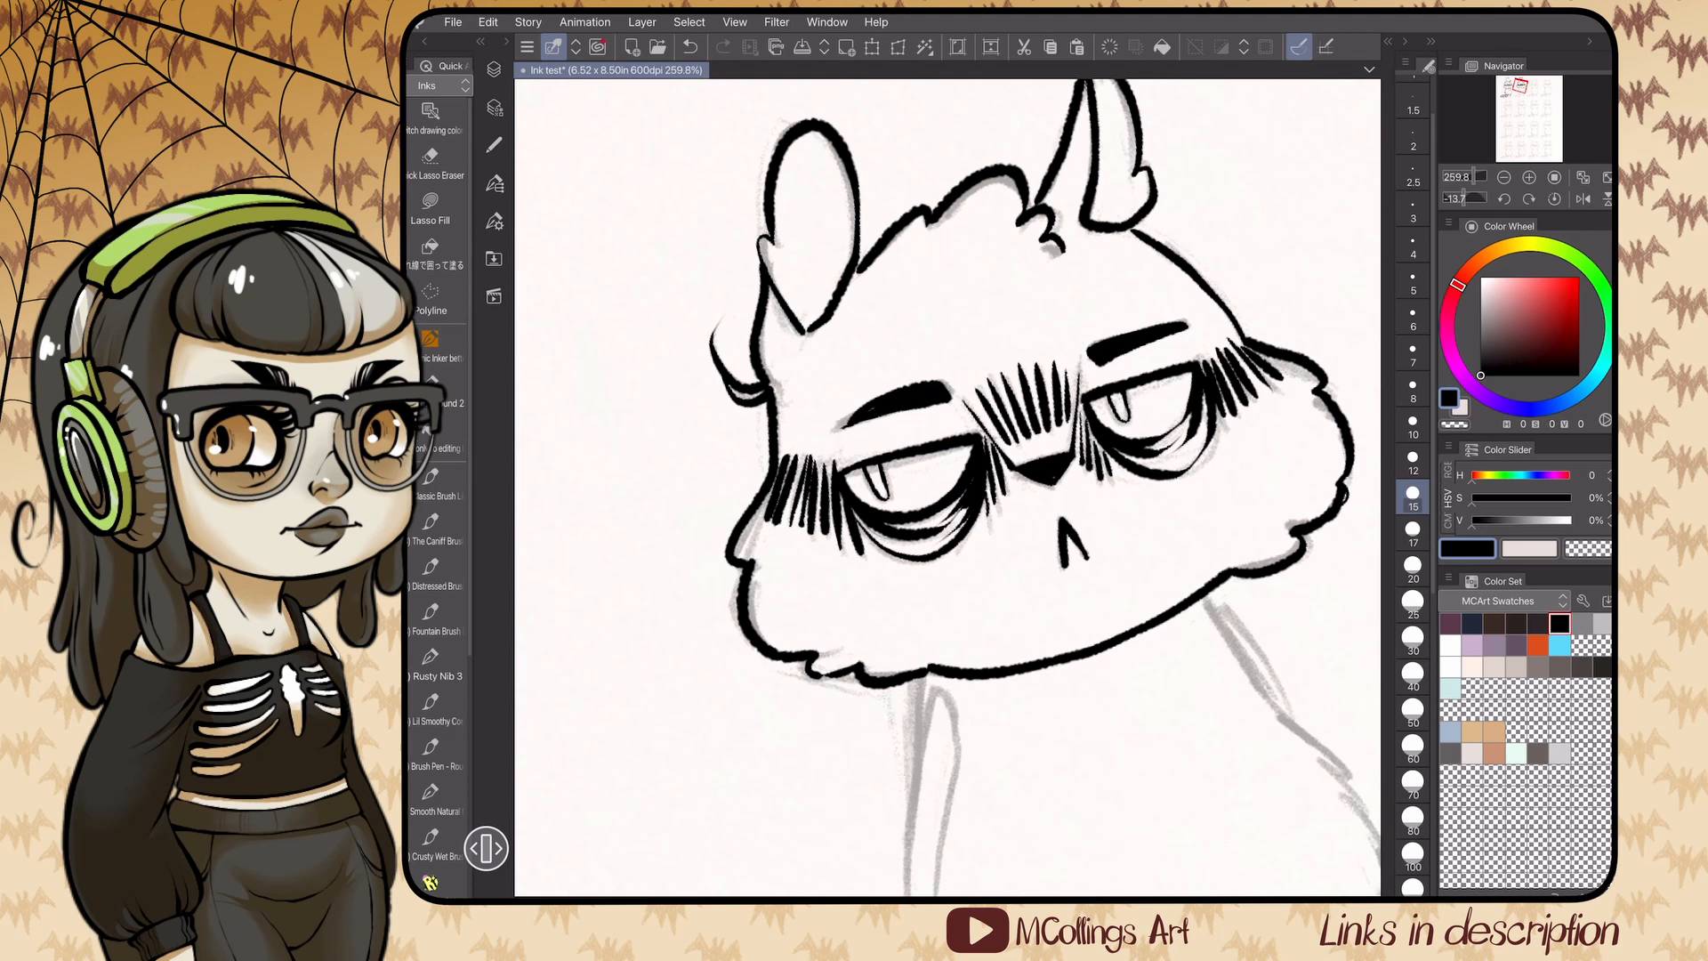
# - Ink the second raccoon's arm and hand and the body outline down to the furry left hip
pyautogui.press('c')
pyautogui.moveTo(1050, 467)
pyautogui.mouseDown()
pyautogui.moveTo(979, 489)
pyautogui.moveTo(927, 189)
pyautogui.mouseUp()
pyautogui.moveTo(789, 327); pyautogui.dragTo(721, 584)
pyautogui.moveTo(721, 583); pyautogui.dragTo(745, 587)
pyautogui.moveTo(790, 342); pyautogui.dragTo(755, 521)
pyautogui.moveTo(752, 528); pyautogui.dragTo(786, 659)
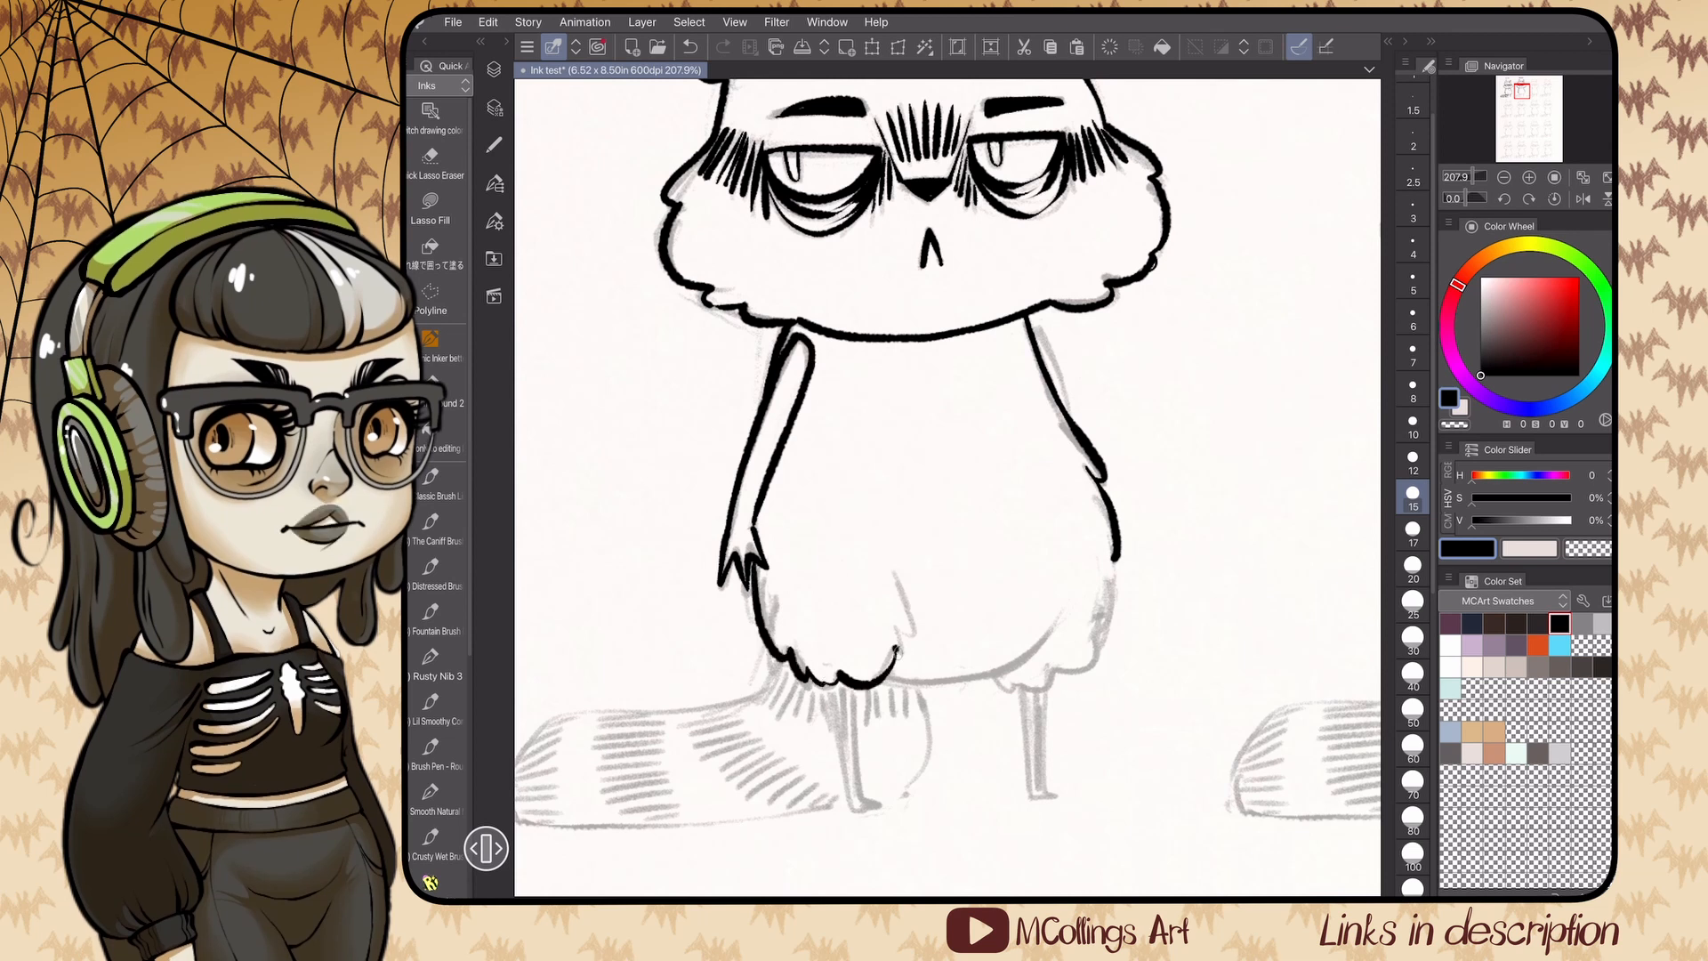
# - Ink the second raccoon's inner hip fur, the belly's lower curve and the right leg
pyautogui.moveTo(899, 571); pyautogui.dragTo(912, 639)
pyautogui.moveTo(889, 682); pyautogui.dragTo(967, 679)
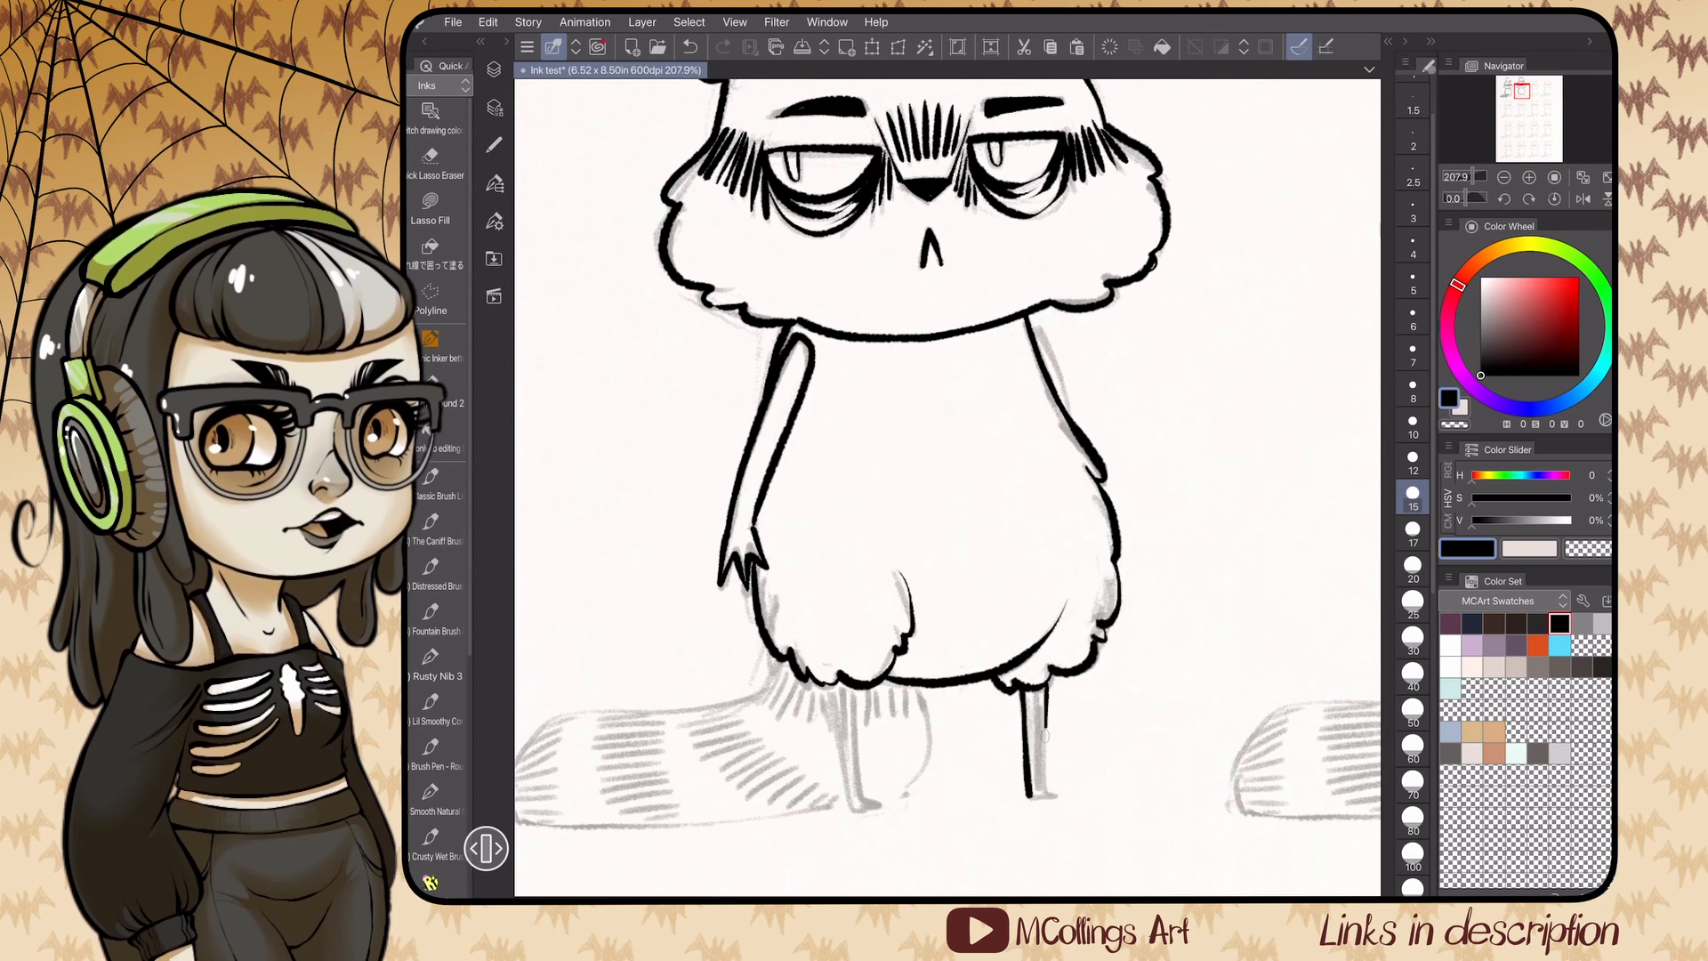
pyautogui.moveTo(1046, 736); pyautogui.dragTo(1056, 794)
pyautogui.moveTo(1030, 797); pyautogui.dragTo(1056, 795)
# - Ink the second raccoon's left leg and the outline of its tail with the furry tip
pyautogui.moveTo(979, 681); pyautogui.dragTo(1014, 500)
pyautogui.moveTo(873, 532); pyautogui.dragTo(919, 647)
pyautogui.moveTo(906, 531); pyautogui.dragTo(948, 637)
pyautogui.moveTo(960, 516)
pyautogui.mouseDown()
pyautogui.moveTo(983, 551)
pyautogui.moveTo(969, 625)
pyautogui.mouseUp()
pyautogui.moveTo(990, 562); pyautogui.dragTo(756, 789)
pyautogui.moveTo(756, 789); pyautogui.dragTo(726, 777)
pyautogui.moveTo(723, 773); pyautogui.dragTo(692, 710)
pyautogui.moveTo(696, 706); pyautogui.dragTo(732, 655)
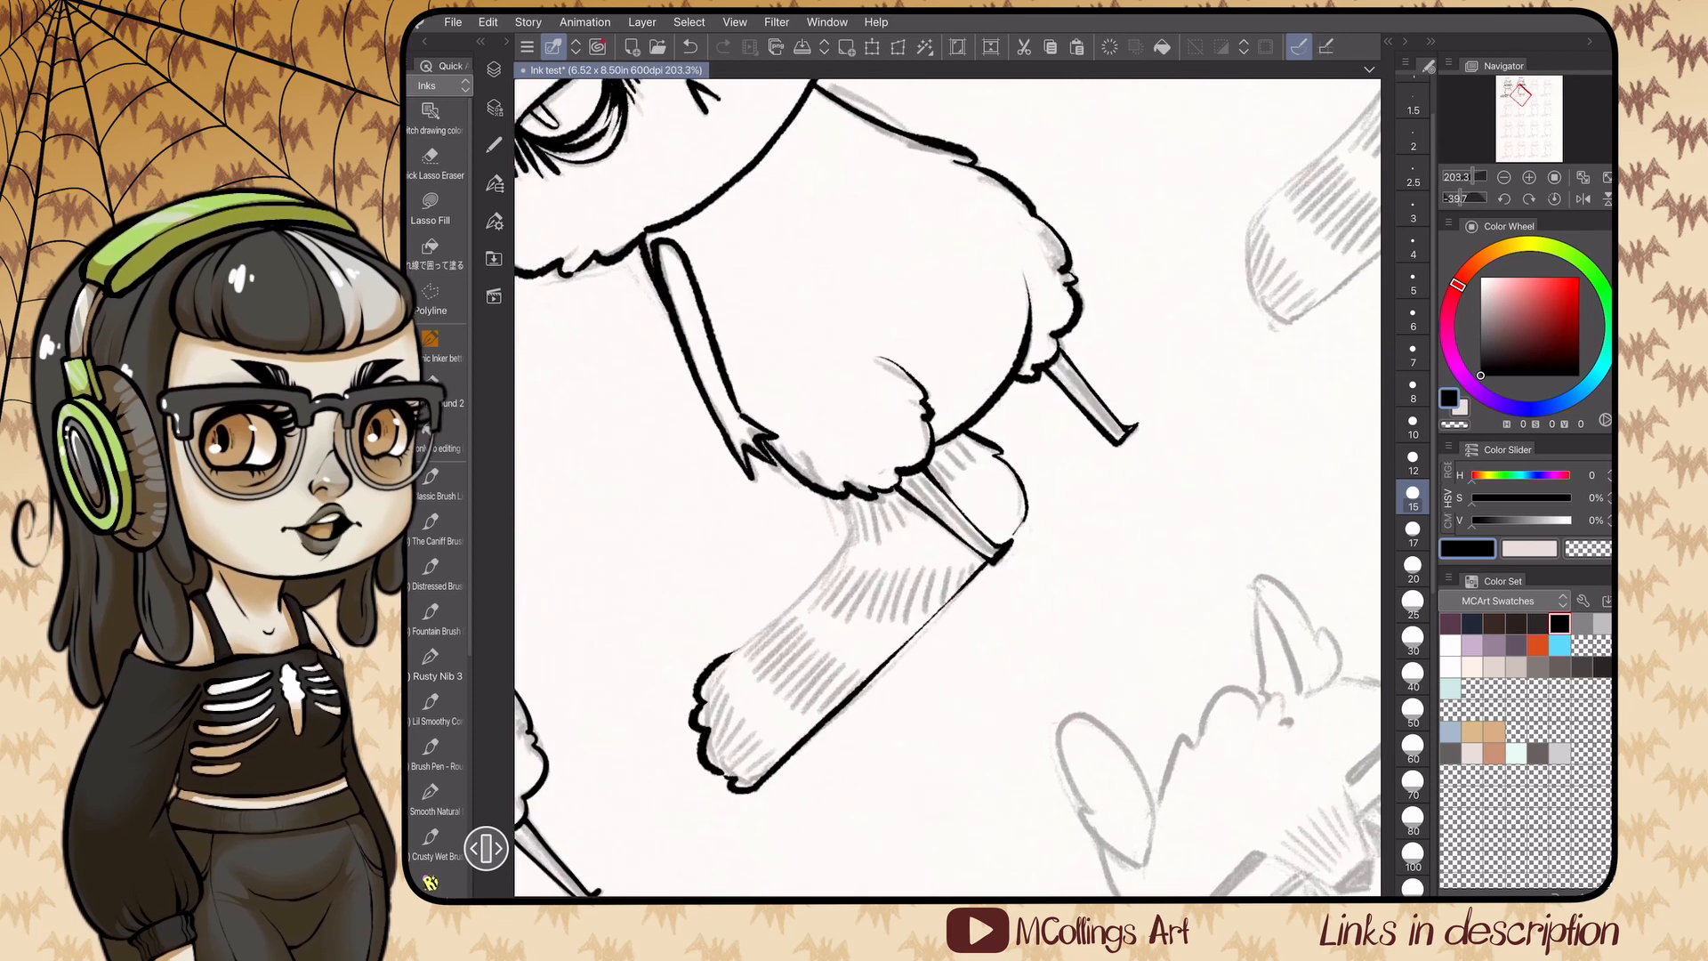
# - Fill the bands and tip of the second raccoon's tail with short black hatching strokes
pyautogui.moveTo(817, 572); pyautogui.dragTo(788, 607)
pyautogui.moveTo(857, 506); pyautogui.dragTo(856, 540)
pyautogui.moveTo(876, 500)
pyautogui.mouseDown()
pyautogui.moveTo(881, 536)
pyautogui.moveTo(914, 525)
pyautogui.mouseUp()
pyautogui.moveTo(960, 443); pyautogui.dragTo(933, 476)
pyautogui.moveTo(843, 563)
pyautogui.mouseDown()
pyautogui.moveTo(816, 594)
pyautogui.moveTo(871, 615)
pyautogui.mouseUp()
pyautogui.moveTo(931, 573); pyautogui.dragTo(926, 618)
pyautogui.moveTo(815, 630); pyautogui.dragTo(770, 669)
pyautogui.moveTo(834, 653); pyautogui.dragTo(790, 693)
pyautogui.moveTo(858, 683); pyautogui.dragTo(819, 714)
pyautogui.moveTo(724, 673)
pyautogui.mouseDown()
pyautogui.moveTo(706, 717)
pyautogui.moveTo(740, 783)
pyautogui.mouseUp()
# - Add short fur hatching to the second raccoon's forehead, cheeks and chest
pyautogui.scroll(-5, 948, 487)
pyautogui.moveTo(911, 556)
pyautogui.mouseDown()
pyautogui.moveTo(923, 571)
pyautogui.moveTo(884, 579)
pyautogui.mouseUp()
pyautogui.hotkey('ctrl', 'z')
pyautogui.scroll(3, 926, 533)
pyautogui.scroll(1, 907, 498)
pyautogui.moveTo(887, 557); pyautogui.dragTo(901, 582)
pyautogui.moveTo(934, 576); pyautogui.dragTo(943, 610)
pyautogui.moveTo(968, 531); pyautogui.dragTo(960, 564)
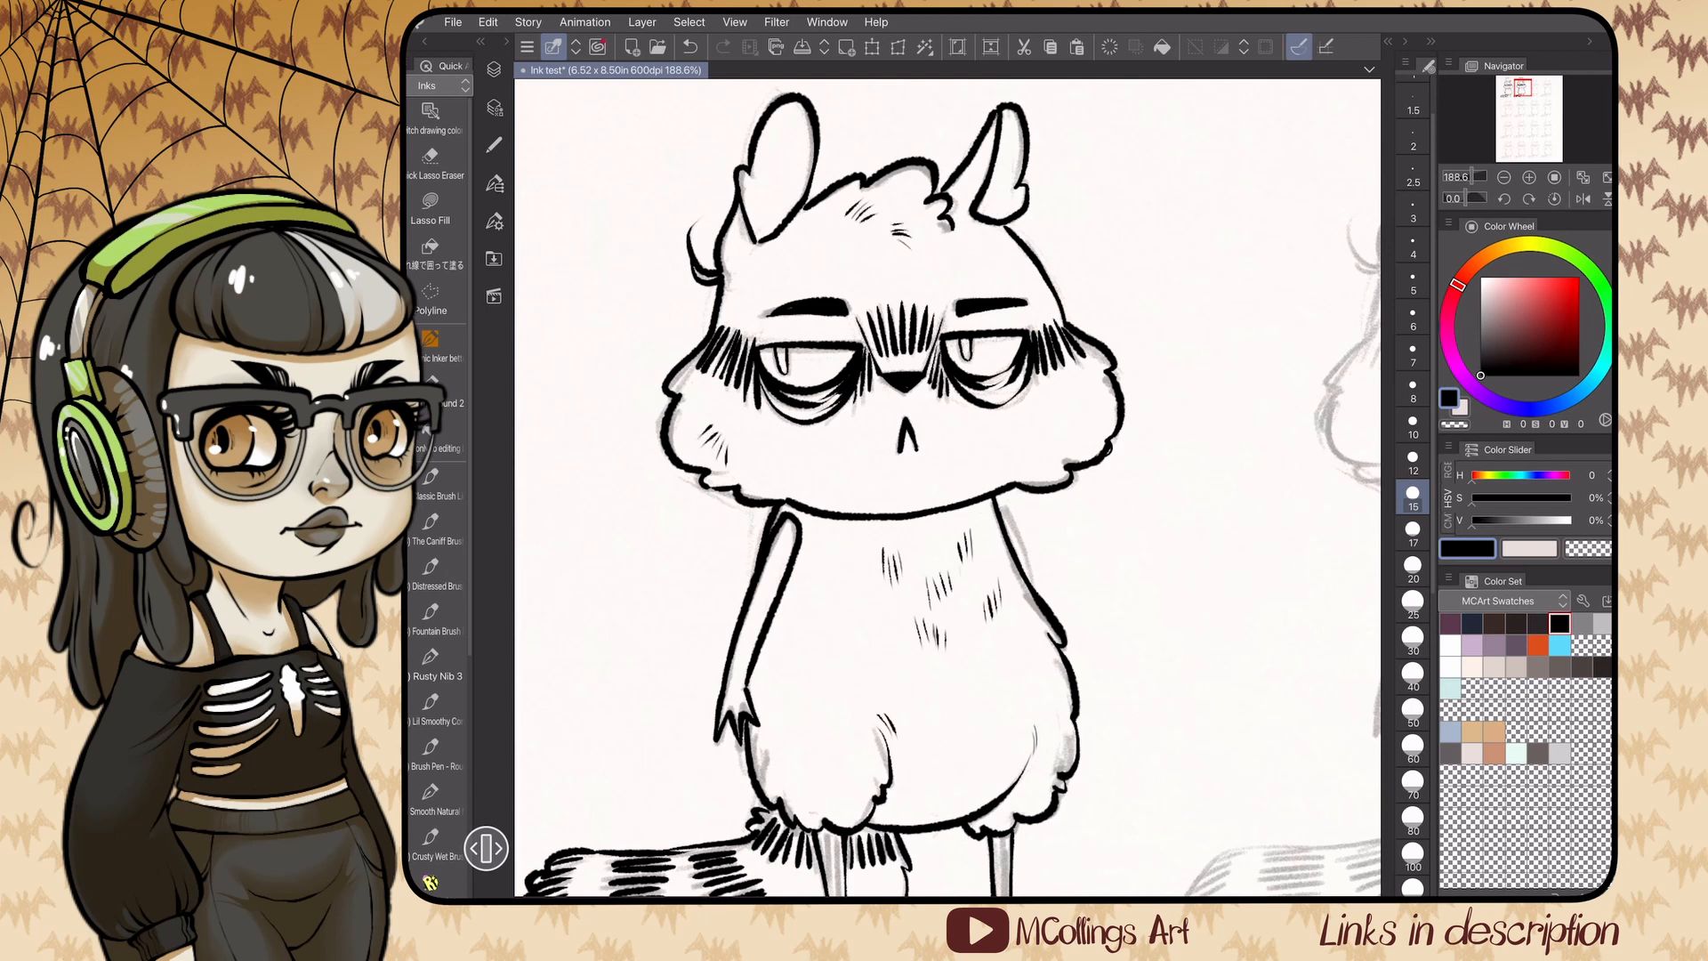
pyautogui.scroll(-4, 948, 487)
pyautogui.hscroll(2, 947, 487)
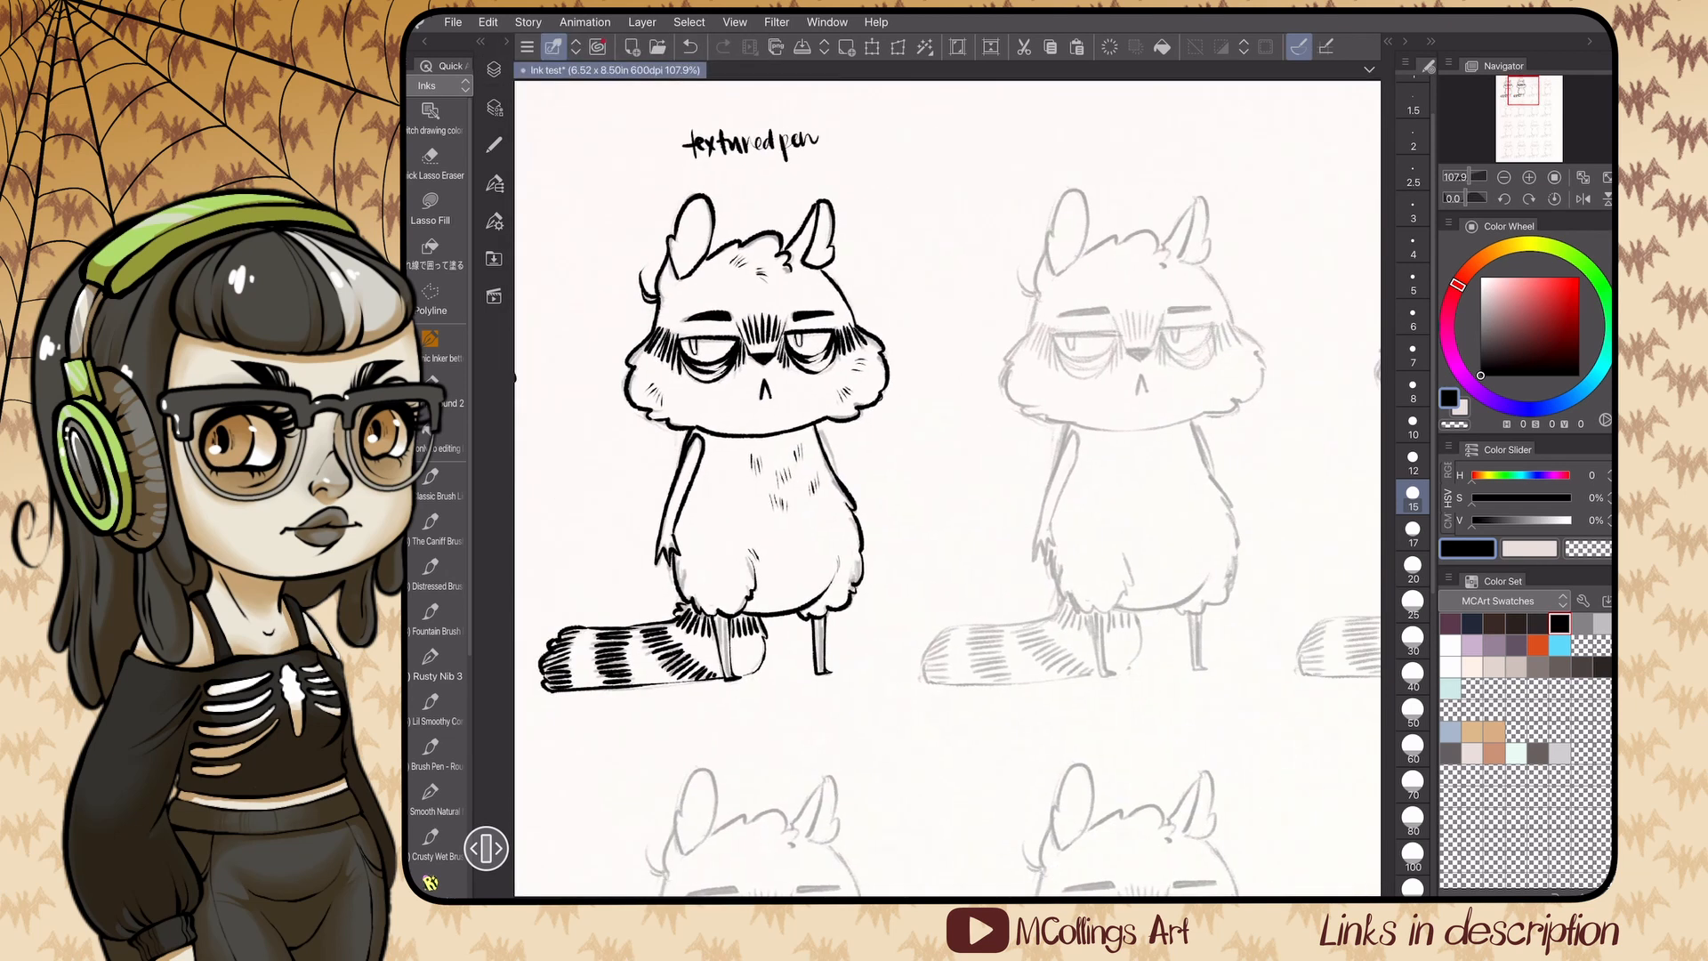
# - Set the brush size to 12 and letter "turnip pen" above the third raccoon in the first row
pyautogui.scroll(3, 947, 487)
pyautogui.click(1413, 461)
pyautogui.moveTo(832, 250); pyautogui.dragTo(845, 267)
pyautogui.moveTo(850, 247); pyautogui.dragTo(871, 266)
pyautogui.moveTo(876, 246); pyautogui.dragTo(936, 248)
pyautogui.moveTo(818, 249); pyautogui.dragTo(846, 247)
pyautogui.moveTo(956, 247); pyautogui.dragTo(1007, 248)
pyautogui.scroll(-3, 948, 486)
pyautogui.scroll(4, 948, 486)
pyautogui.moveTo(954, 328)
pyautogui.mouseDown()
pyautogui.moveTo(1011, 243)
pyautogui.moveTo(986, 344)
pyautogui.moveTo(1026, 249)
pyautogui.moveTo(984, 344)
pyautogui.mouseUp()
pyautogui.hotkey('ctrl', 'z')
pyautogui.hotkey('ctrl', 'z')
# - Ink the third raccoon's ears, crown tuft and the full furry outline of its head and cheeks
pyautogui.moveTo(953, 321); pyautogui.dragTo(1016, 240)
pyautogui.moveTo(817, 336)
pyautogui.mouseDown()
pyautogui.moveTo(895, 306)
pyautogui.moveTo(964, 357)
pyautogui.mouseUp()
pyautogui.moveTo(795, 225)
pyautogui.mouseDown()
pyautogui.moveTo(771, 368)
pyautogui.moveTo(739, 405)
pyautogui.mouseUp()
pyautogui.moveTo(687, 523)
pyautogui.mouseDown()
pyautogui.moveTo(754, 615)
pyautogui.moveTo(1039, 500)
pyautogui.moveTo(1080, 450)
pyautogui.mouseUp()
pyautogui.moveTo(860, 213); pyautogui.dragTo(943, 322)
pyautogui.moveTo(943, 325)
pyautogui.mouseDown()
pyautogui.moveTo(1011, 372)
pyautogui.moveTo(1019, 436)
pyautogui.moveTo(959, 478)
pyautogui.moveTo(988, 458)
pyautogui.moveTo(921, 468)
pyautogui.mouseUp()
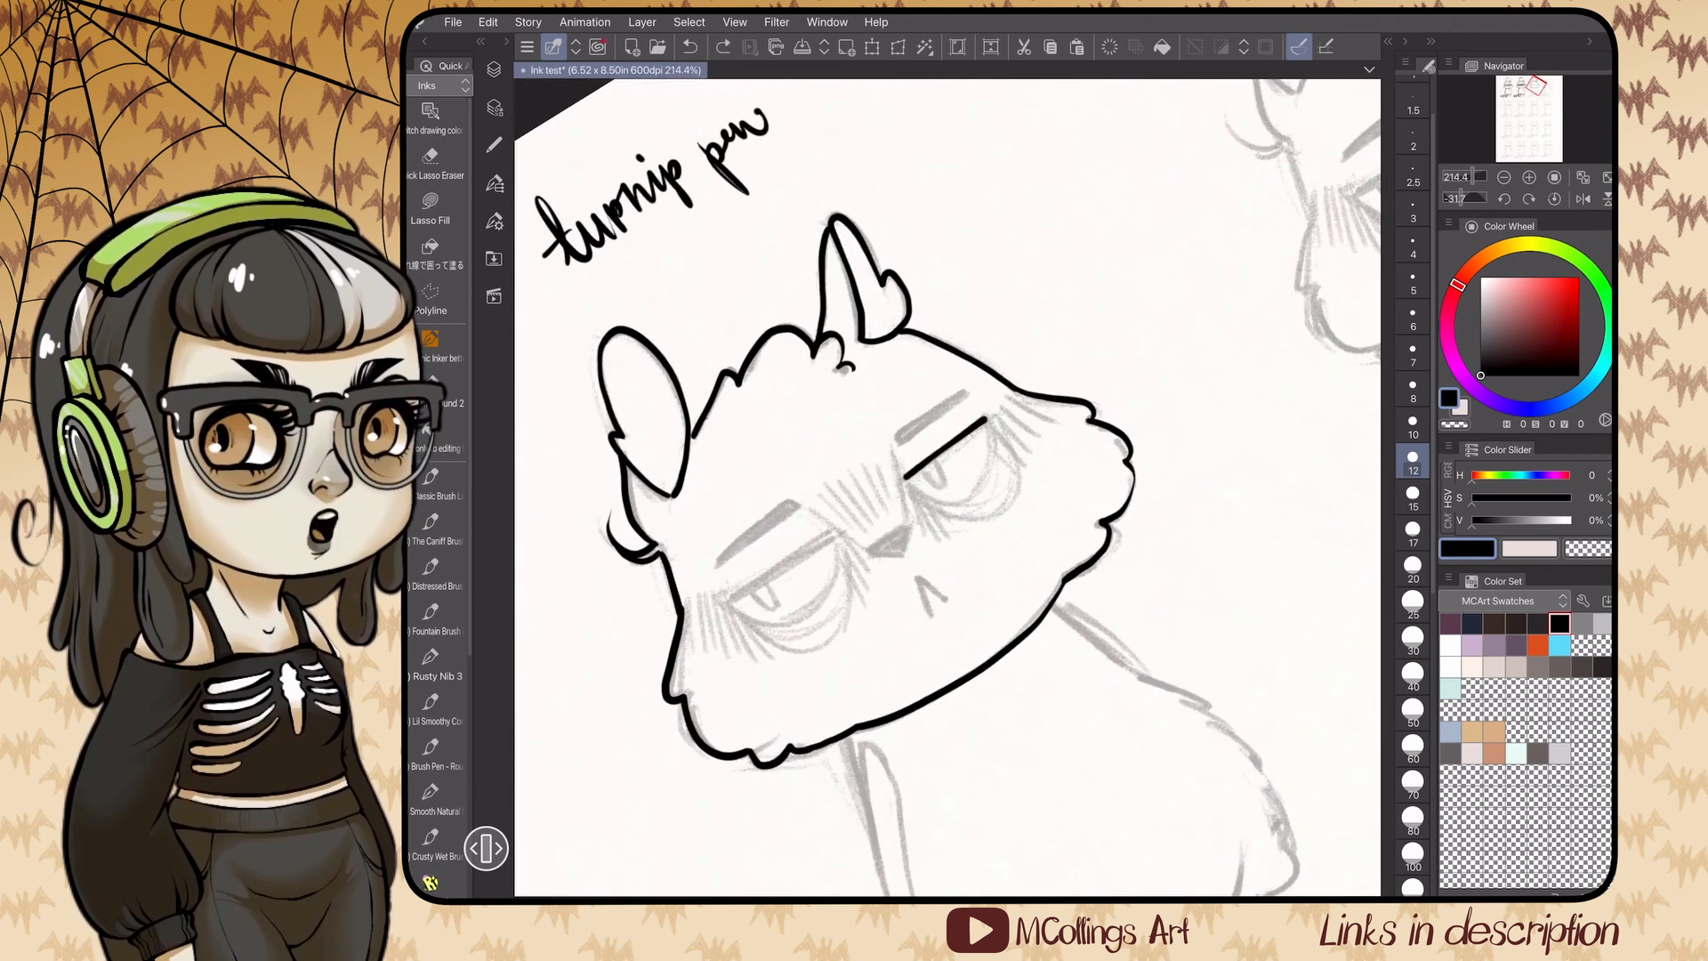
# - Ink the third raccoon's right eye with its brow and fur hatching, plus the black nose and the lines above it
pyautogui.moveTo(985, 418); pyautogui.dragTo(907, 477)
pyautogui.moveTo(990, 397)
pyautogui.mouseDown()
pyautogui.moveTo(986, 450)
pyautogui.moveTo(950, 482)
pyautogui.mouseUp()
pyautogui.moveTo(898, 467); pyautogui.dragTo(959, 481)
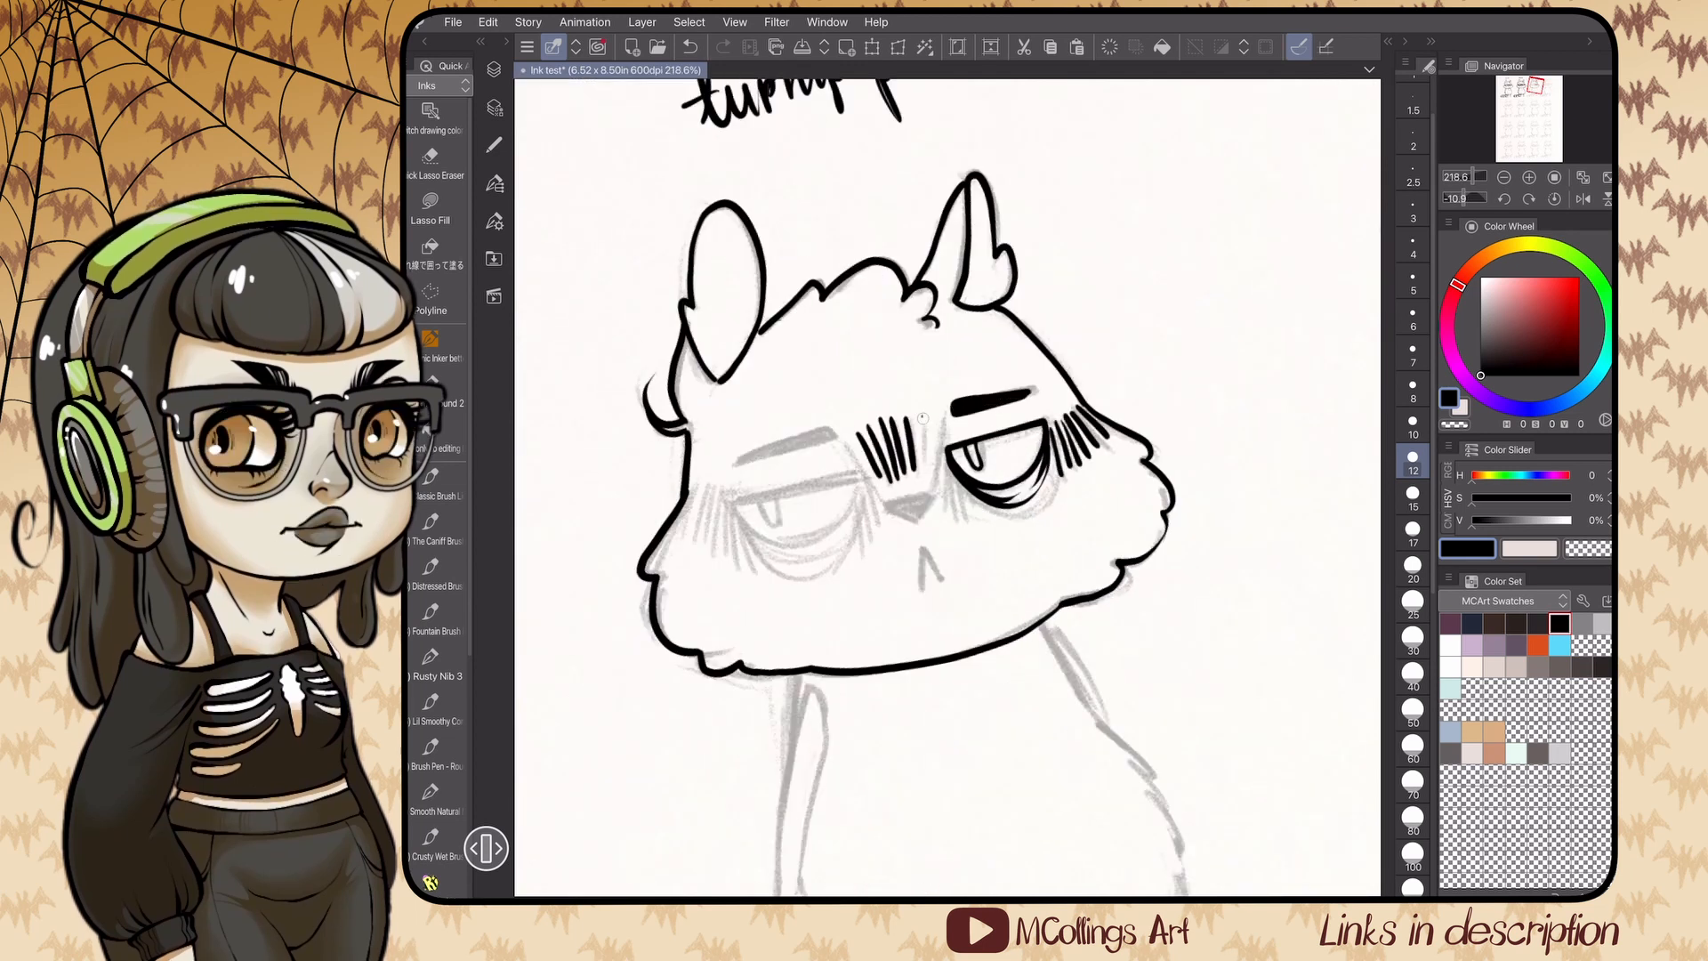
pyautogui.moveTo(941, 442); pyautogui.dragTo(934, 491)
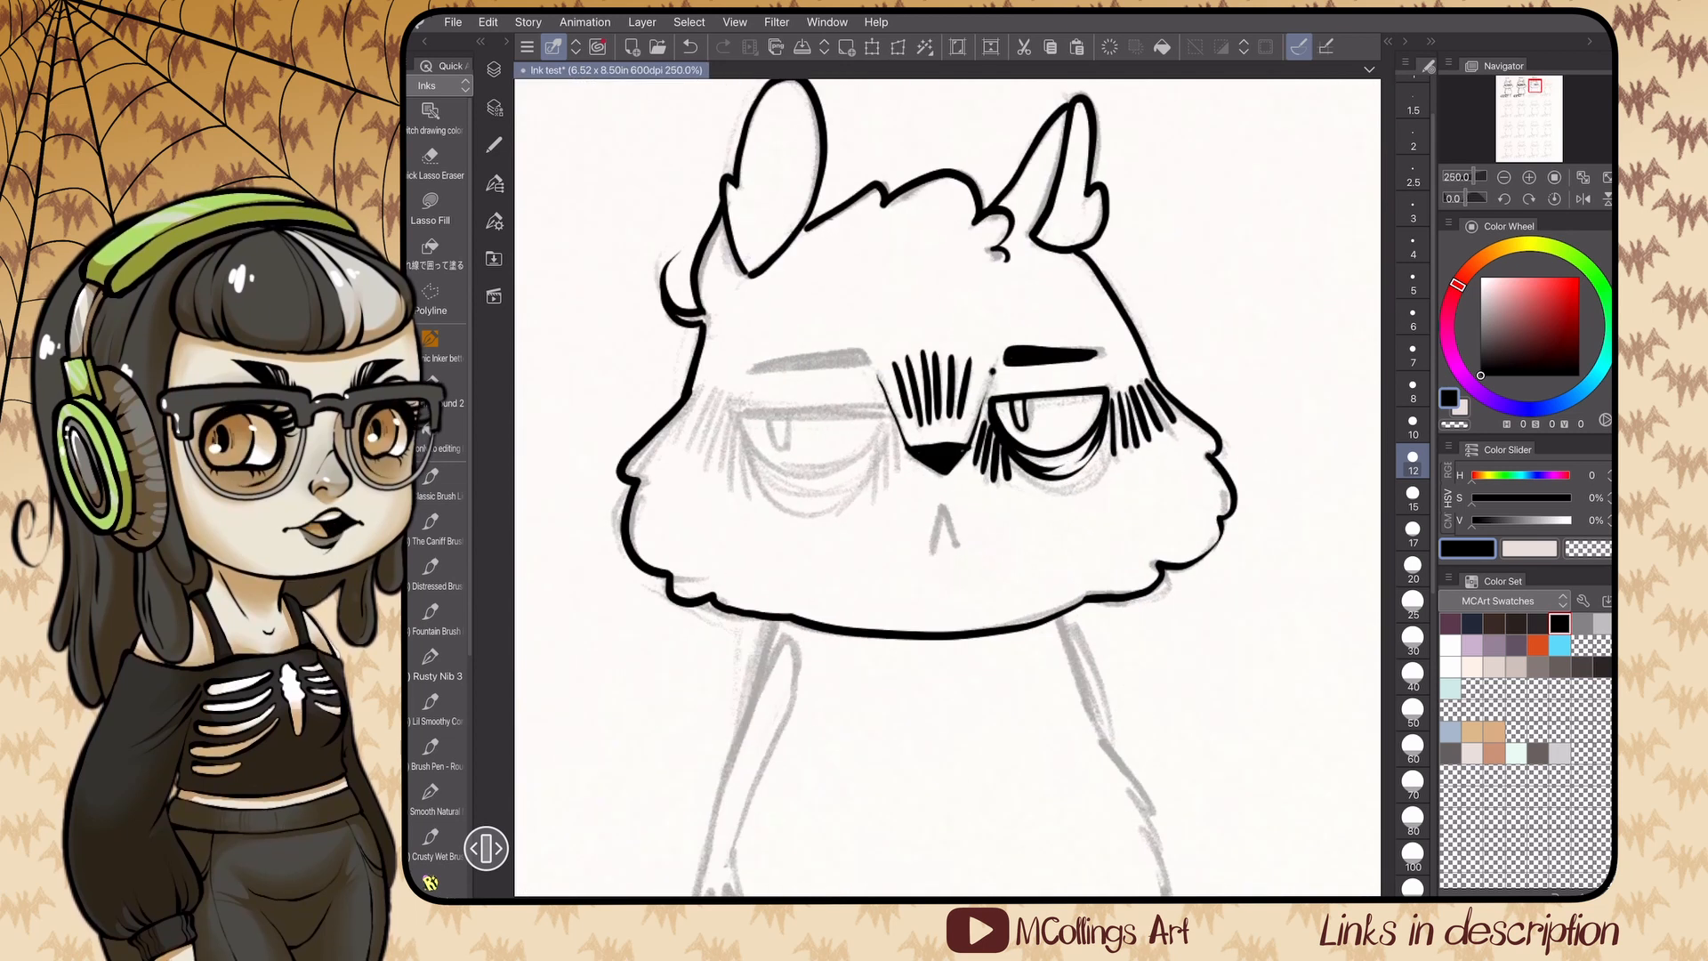
pyautogui.hotkey('ctrl', 'z')
# - Ink the third raccoon's left eye with the bags beneath it and dense fur hatching at its outer corner
pyautogui.moveTo(712, 563)
pyautogui.mouseDown()
pyautogui.moveTo(843, 470)
pyautogui.moveTo(711, 564)
pyautogui.mouseUp()
pyautogui.moveTo(740, 541)
pyautogui.mouseDown()
pyautogui.moveTo(756, 532)
pyautogui.moveTo(752, 560)
pyautogui.mouseUp()
pyautogui.moveTo(758, 483); pyautogui.dragTo(760, 568)
pyautogui.moveTo(771, 483); pyautogui.dragTo(779, 562)
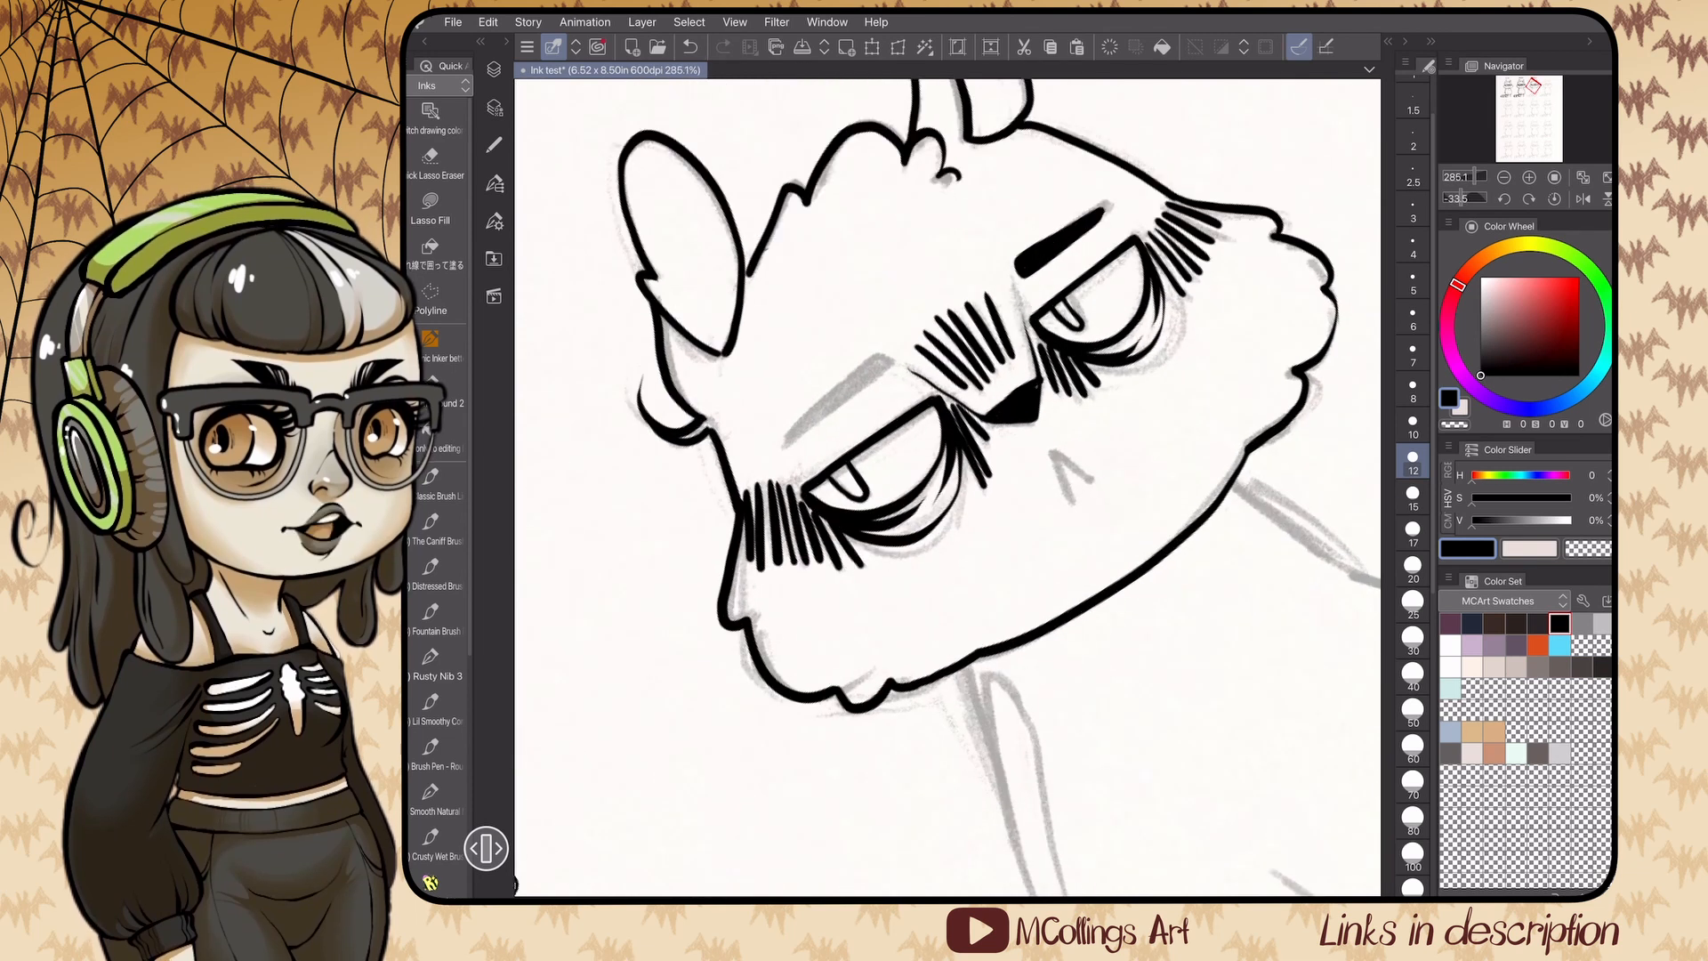
# - Ink the third raccoon's left eyebrow and its small pointed mouth
pyautogui.scroll(-3, 1059, 532)
pyautogui.moveTo(861, 458); pyautogui.dragTo(874, 434)
pyautogui.scroll(2, 979, 462)
pyautogui.moveTo(956, 531)
pyautogui.mouseDown()
pyautogui.moveTo(988, 521)
pyautogui.moveTo(945, 523)
pyautogui.mouseUp()
pyautogui.hotkey('ctrl', 'z')
# - Ink the third raccoon's right arm, right body side with furry hip, and the belly's lower curve
pyautogui.scroll(-2, 943, 480)
pyautogui.scroll(2, 925, 481)
pyautogui.moveTo(892, 468); pyautogui.dragTo(930, 588)
pyautogui.moveTo(931, 588); pyautogui.dragTo(977, 667)
pyautogui.scroll(-2, 948, 487)
pyautogui.moveTo(1020, 608); pyautogui.dragTo(921, 647)
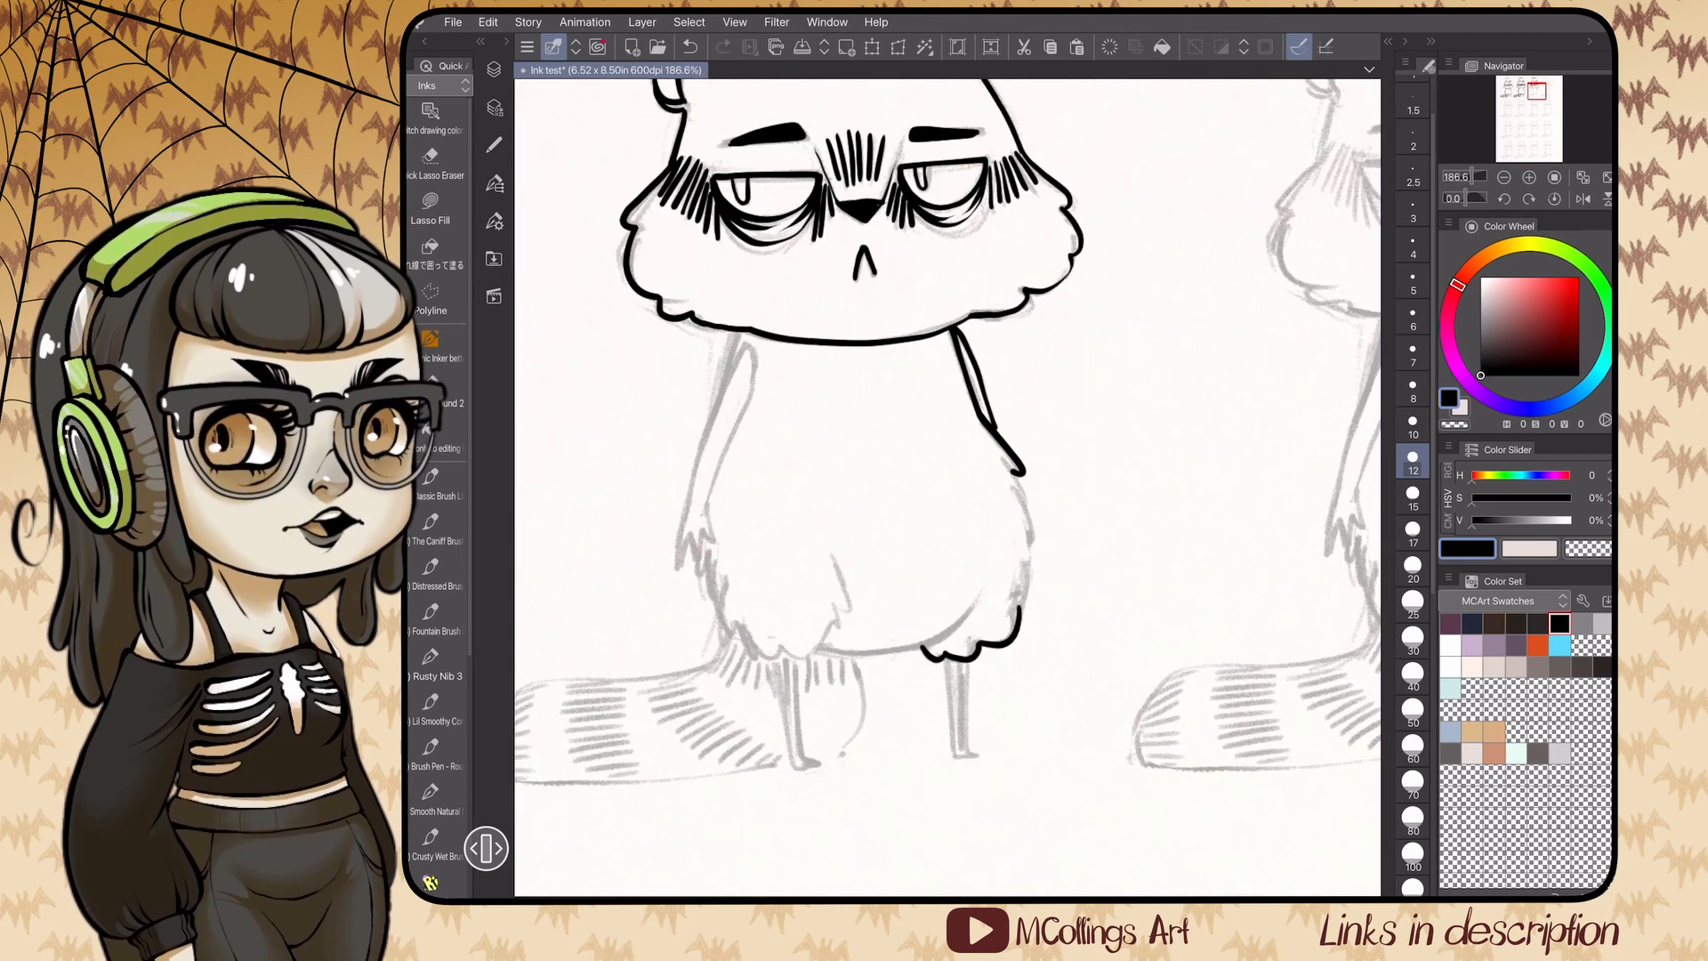
pyautogui.moveTo(817, 647); pyautogui.dragTo(983, 580)
# - Ink the third raccoon's left arm and hand, and the furry outline of its left hip
pyautogui.scroll(1, 926, 462)
pyautogui.moveTo(793, 278)
pyautogui.mouseDown()
pyautogui.moveTo(719, 488)
pyautogui.moveTo(765, 523)
pyautogui.moveTo(752, 481)
pyautogui.moveTo(779, 602)
pyautogui.mouseUp()
pyautogui.moveTo(781, 603); pyautogui.dragTo(823, 631)
pyautogui.moveTo(905, 518); pyautogui.dragTo(892, 600)
pyautogui.moveTo(892, 599); pyautogui.dragTo(827, 627)
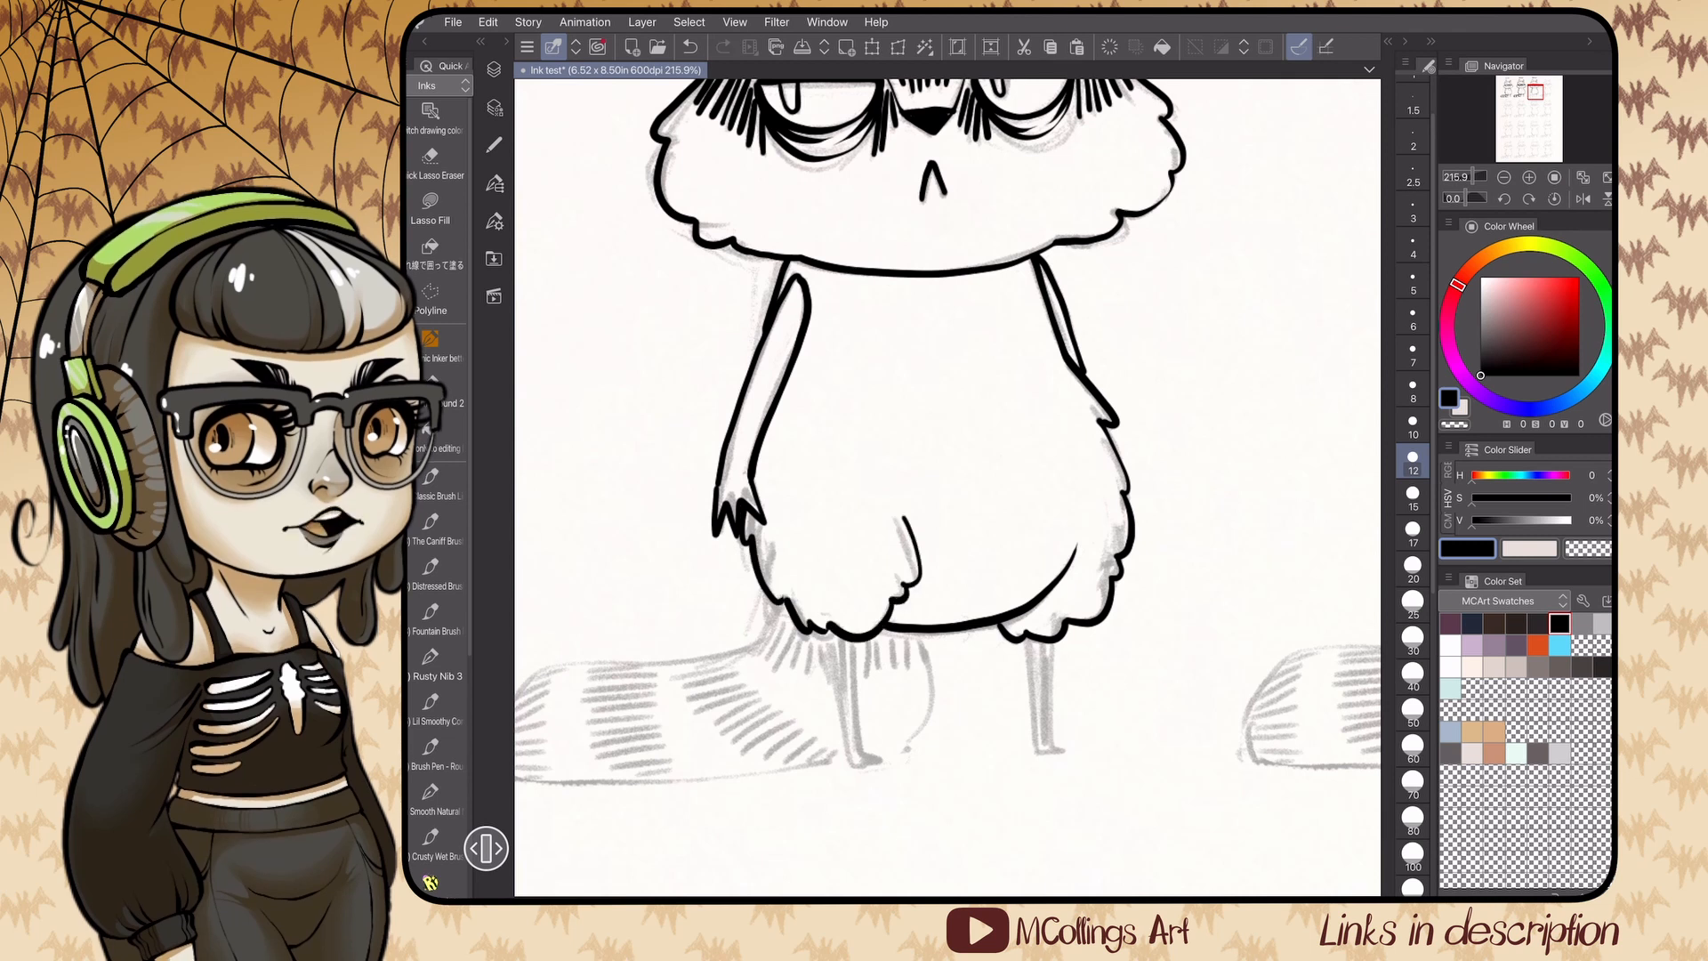
# - Ink both of the third raccoon's legs and fill them solid black
pyautogui.scroll(-1, 948, 487)
pyautogui.moveTo(819, 552); pyautogui.dragTo(852, 679)
pyautogui.moveTo(861, 559); pyautogui.dragTo(878, 676)
pyautogui.hotkey('ctrl', 'z')
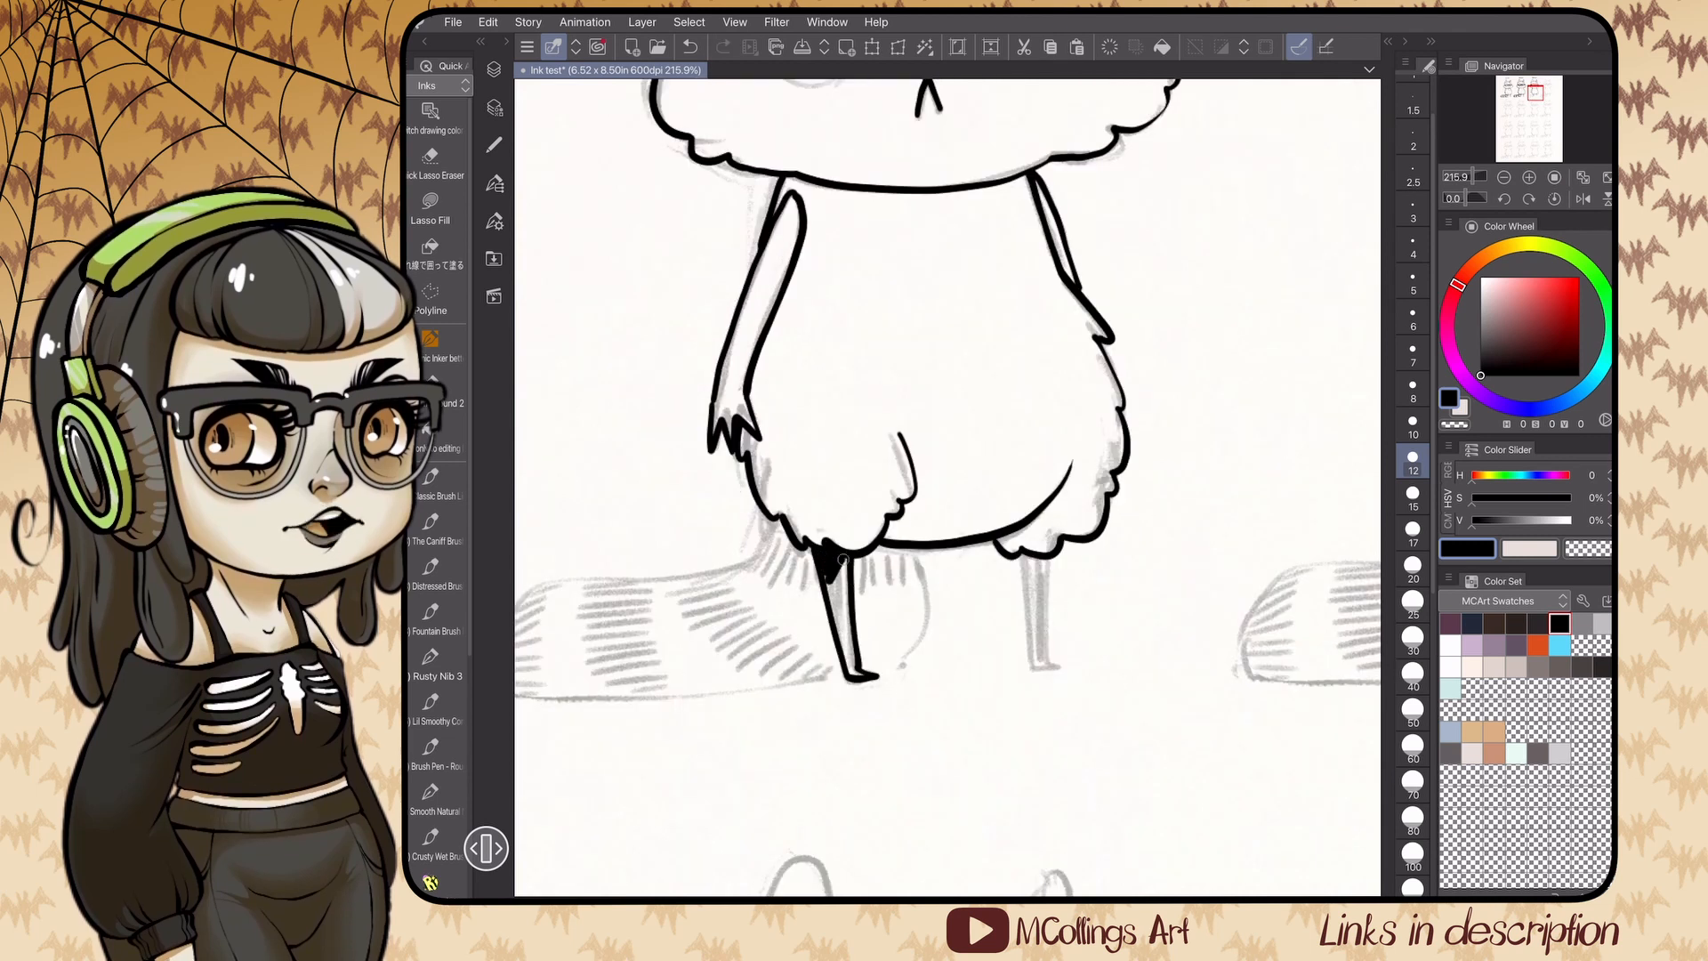
pyautogui.moveTo(841, 557); pyautogui.dragTo(852, 662)
pyautogui.moveTo(1019, 553)
pyautogui.mouseDown()
pyautogui.moveTo(1034, 662)
pyautogui.moveTo(1059, 662)
pyautogui.moveTo(1039, 622)
pyautogui.mouseUp()
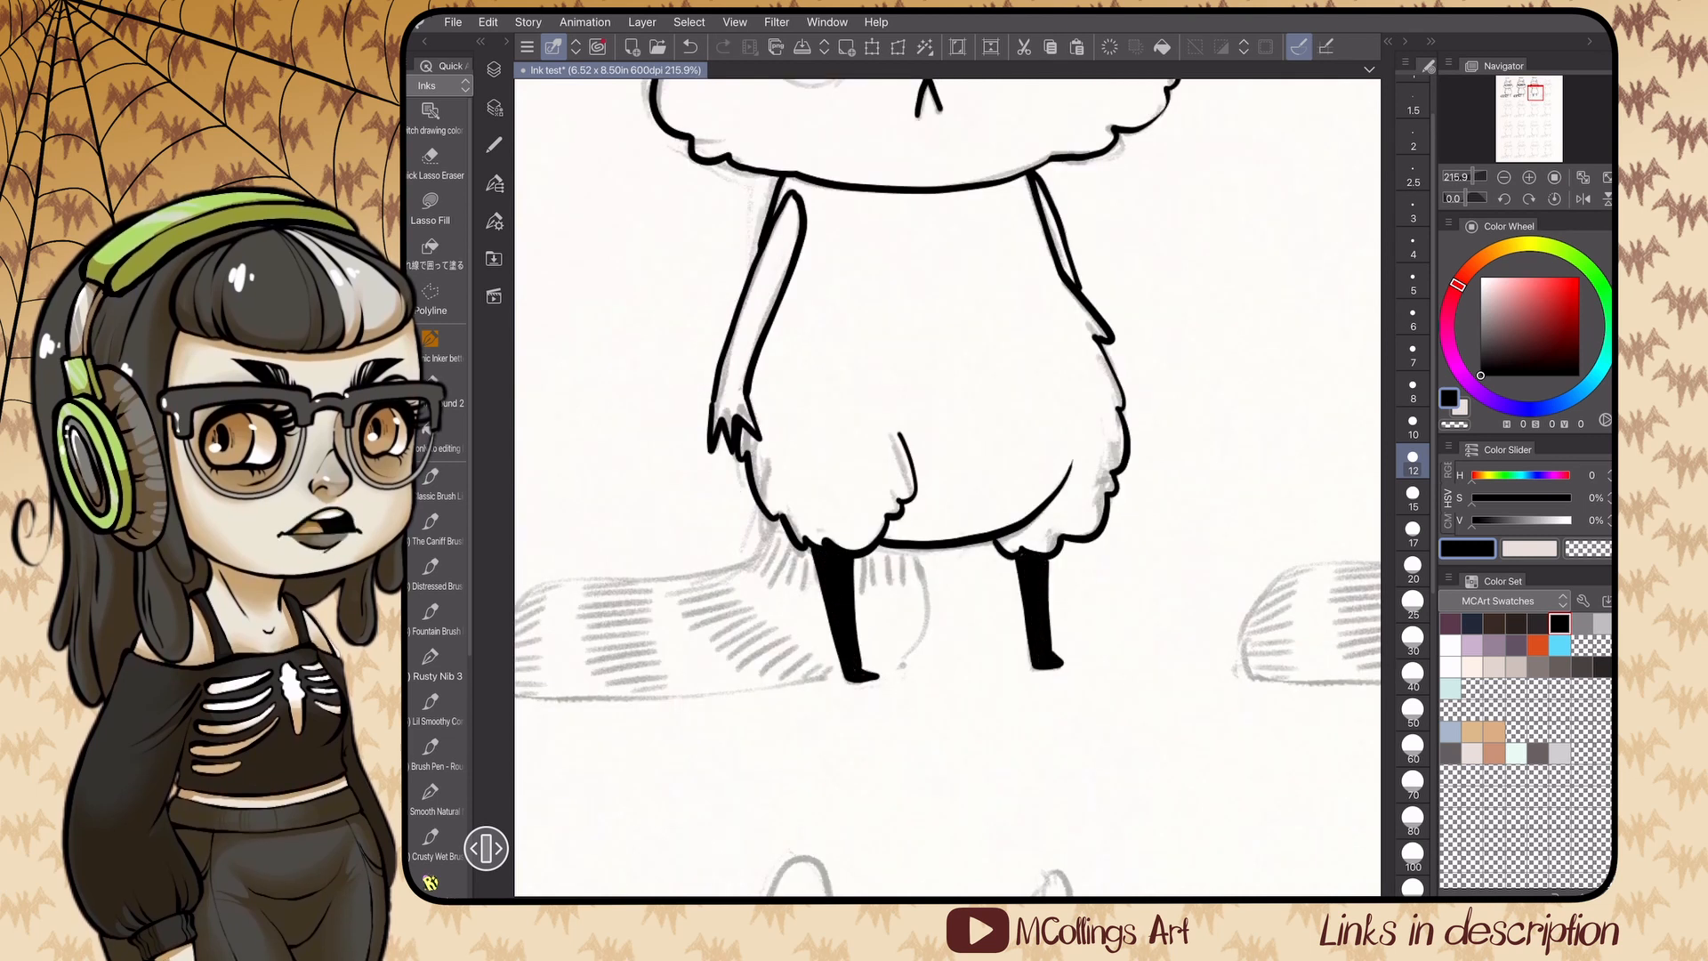
# - Ink the outline of the third raccoon's tail, with a furry base and tip
pyautogui.scroll(-1, 948, 488)
pyautogui.moveTo(915, 536); pyautogui.dragTo(910, 577)
pyautogui.moveTo(909, 578); pyautogui.dragTo(755, 657)
pyautogui.moveTo(753, 660)
pyautogui.mouseDown()
pyautogui.moveTo(754, 759)
pyautogui.moveTo(1010, 643)
pyautogui.mouseUp()
pyautogui.hotkey('ctrl', 'z')
pyautogui.moveTo(755, 760); pyautogui.dragTo(959, 668)
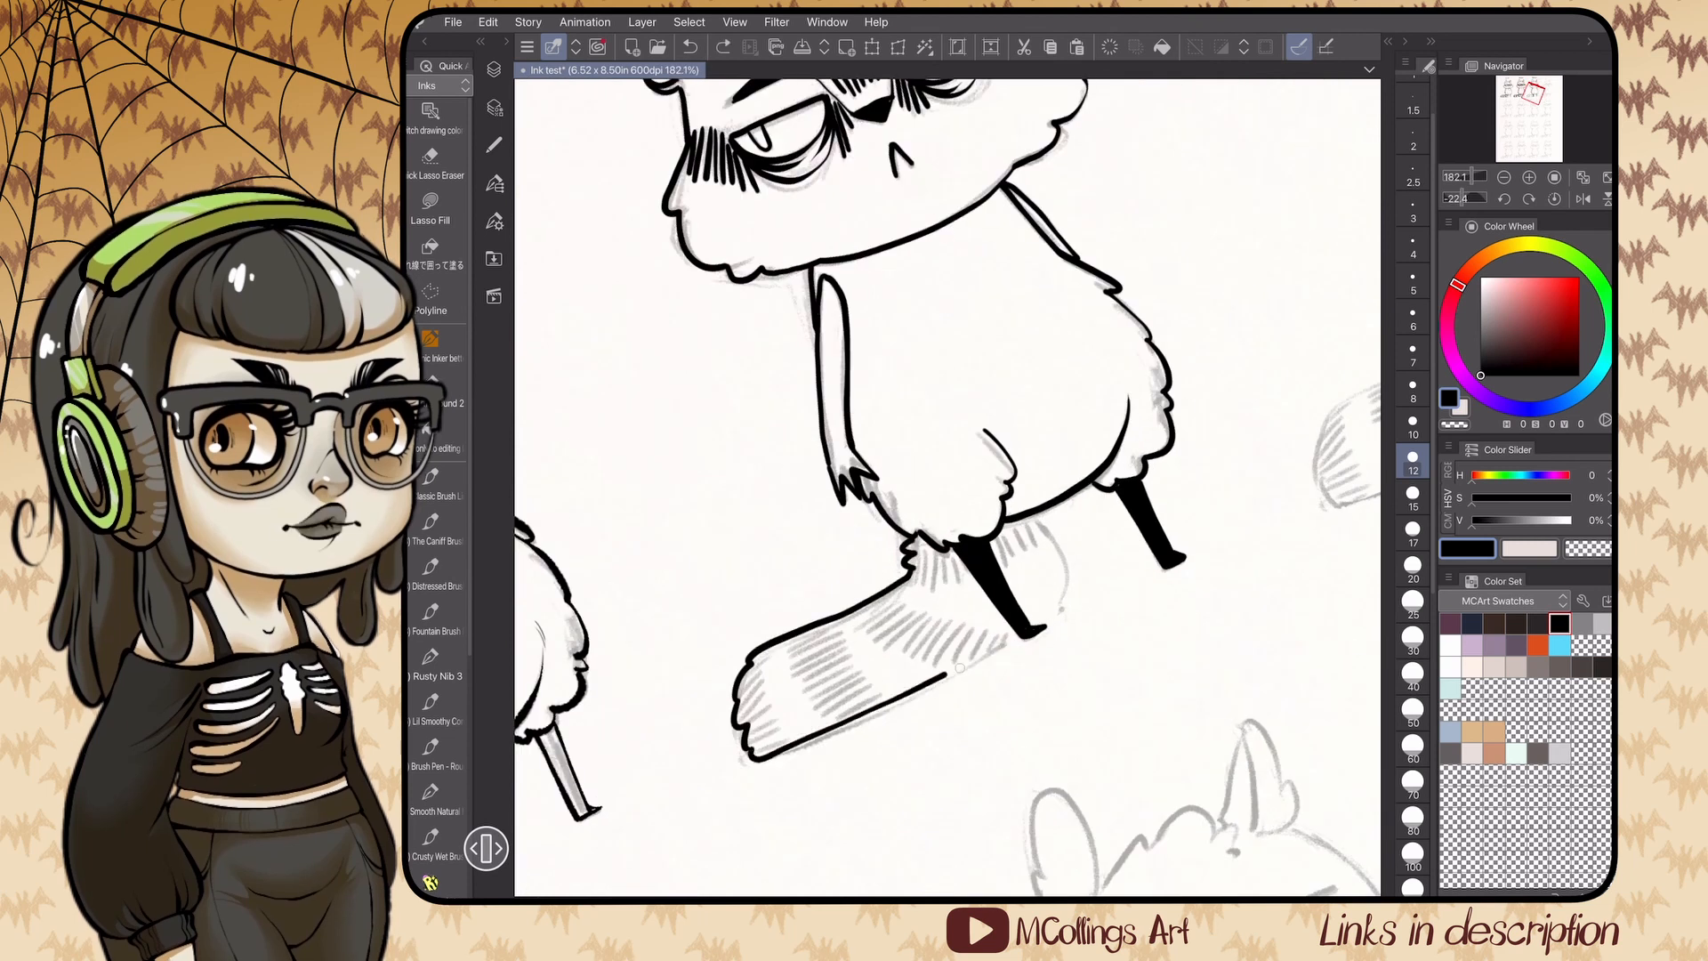
# - Fill the bands and tip of the third raccoon's tail with short black hatching strokes
pyautogui.moveTo(923, 551); pyautogui.dragTo(920, 583)
pyautogui.moveTo(934, 554); pyautogui.dragTo(932, 587)
pyautogui.moveTo(943, 553); pyautogui.dragTo(946, 588)
pyautogui.moveTo(952, 552); pyautogui.dragTo(962, 583)
pyautogui.moveTo(995, 539)
pyautogui.mouseDown()
pyautogui.moveTo(1006, 567)
pyautogui.moveTo(1027, 556)
pyautogui.mouseUp()
pyautogui.moveTo(1028, 520); pyautogui.dragTo(1046, 543)
pyautogui.moveTo(861, 626); pyautogui.dragTo(898, 604)
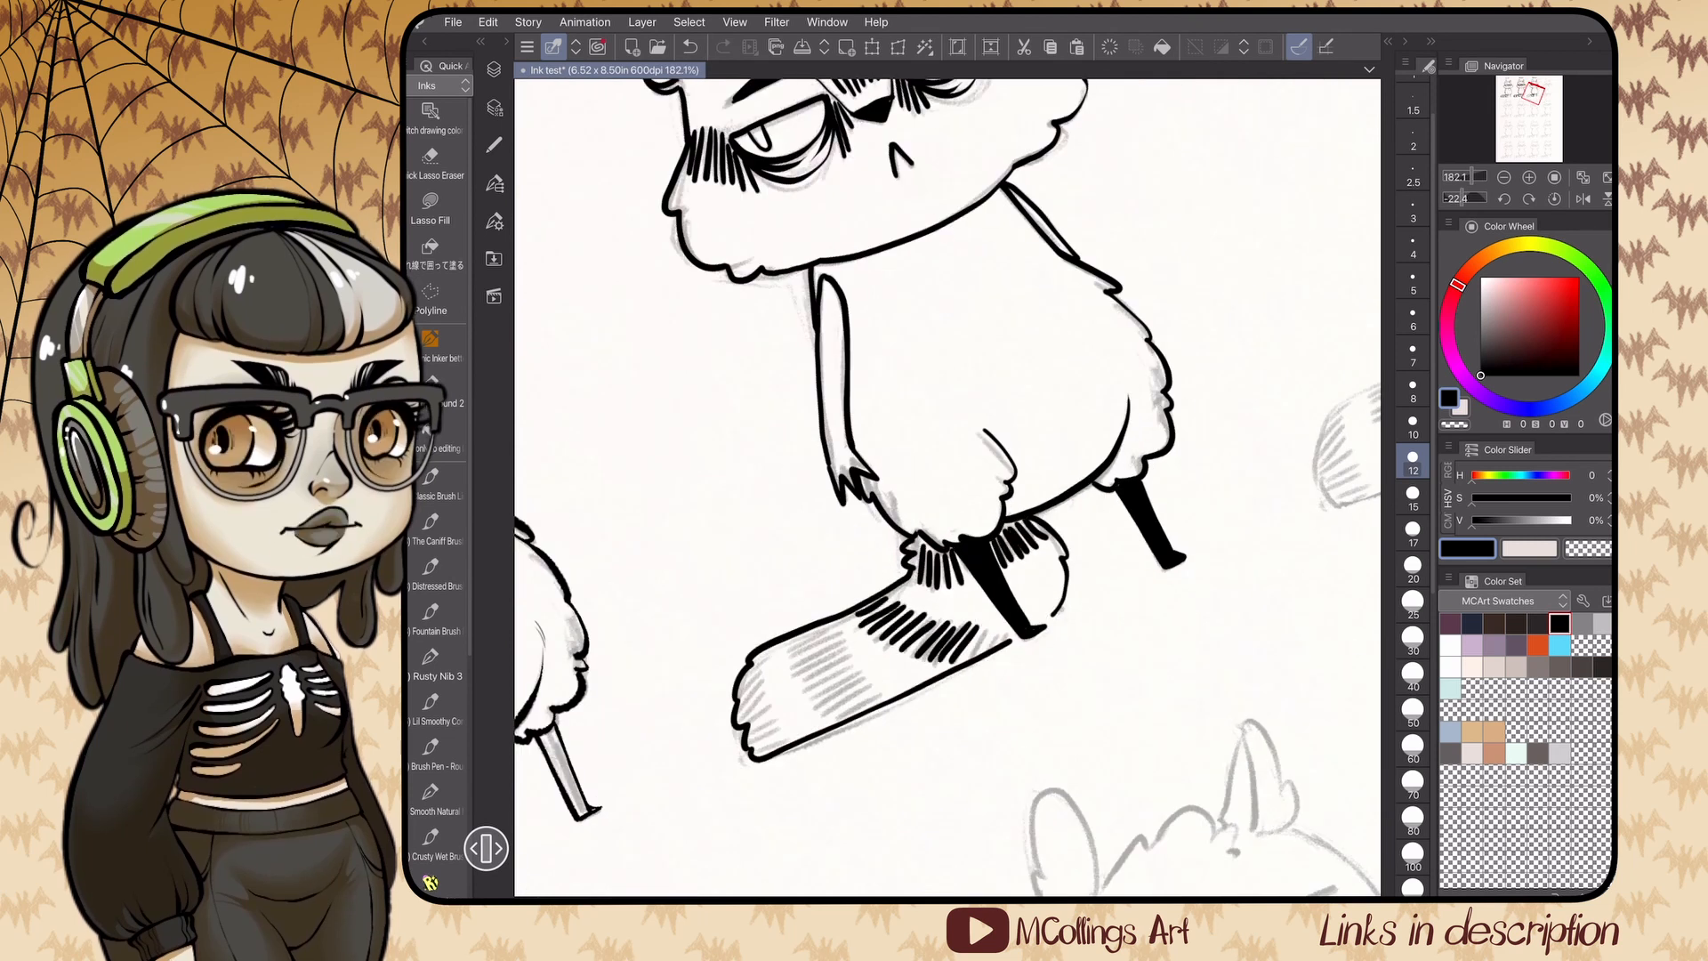
pyautogui.moveTo(753, 737); pyautogui.dragTo(776, 717)
pyautogui.moveTo(754, 748); pyautogui.dragTo(784, 726)
pyautogui.moveTo(760, 755); pyautogui.dragTo(790, 738)
# - Add short fur marks to the third raccoon's forehead, cheeks and chest
pyautogui.scroll(-1, 948, 487)
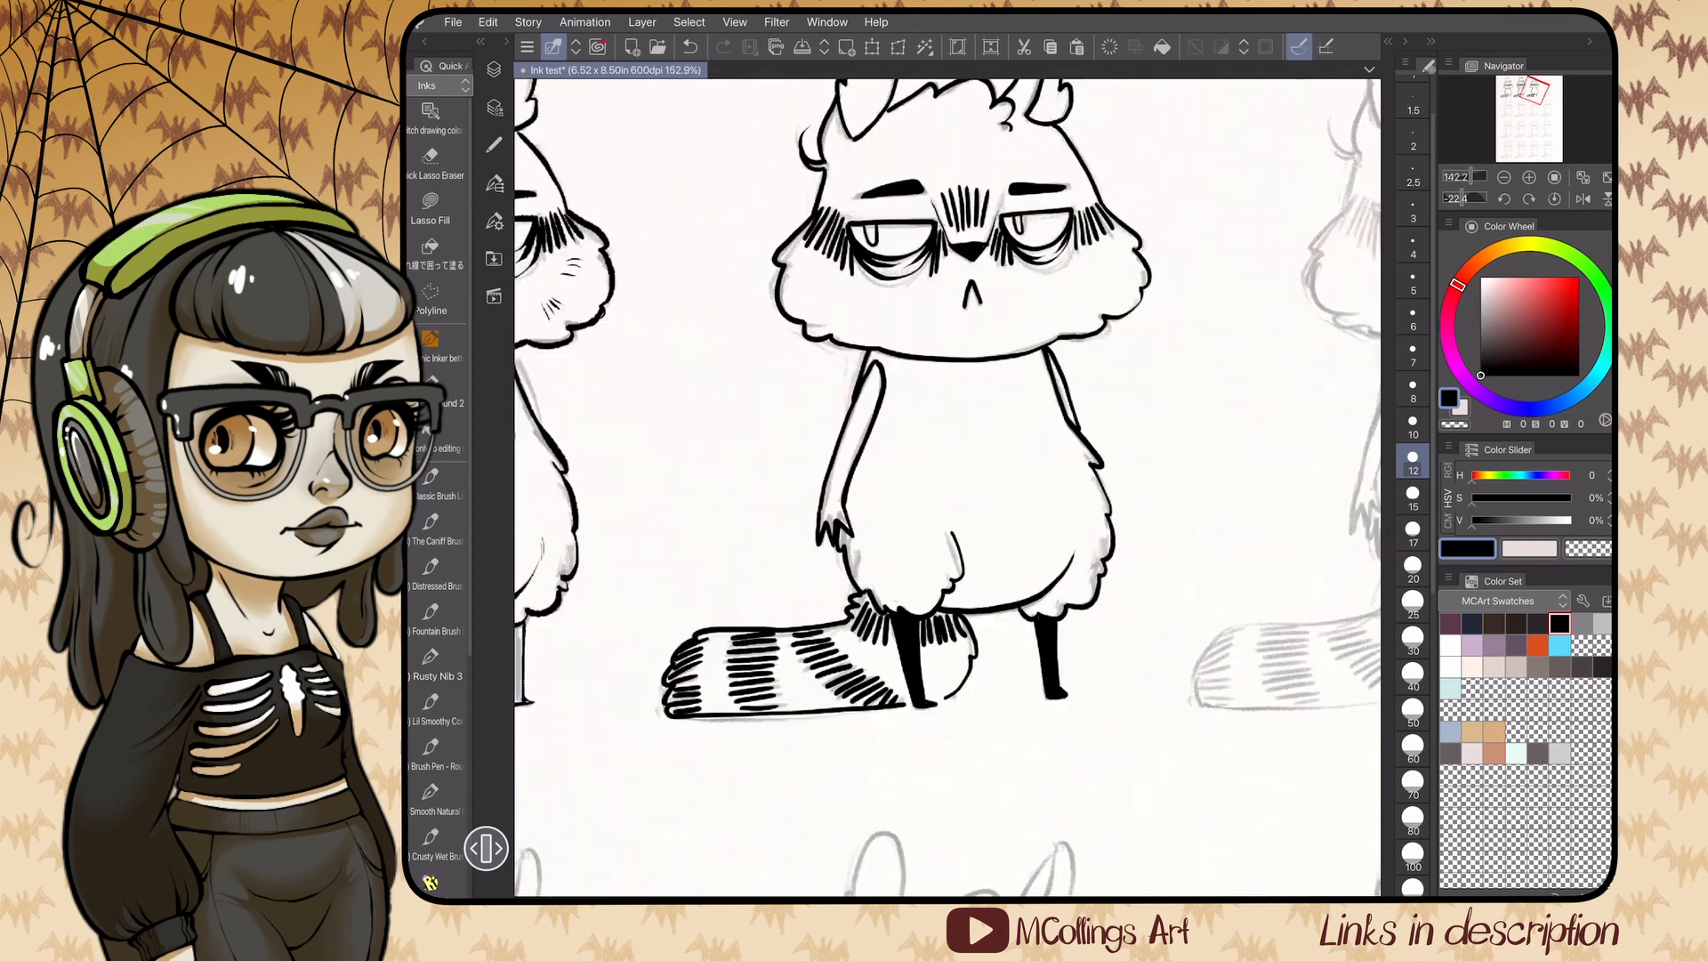
pyautogui.scroll(1, 948, 487)
pyautogui.moveTo(898, 481); pyautogui.dragTo(901, 498)
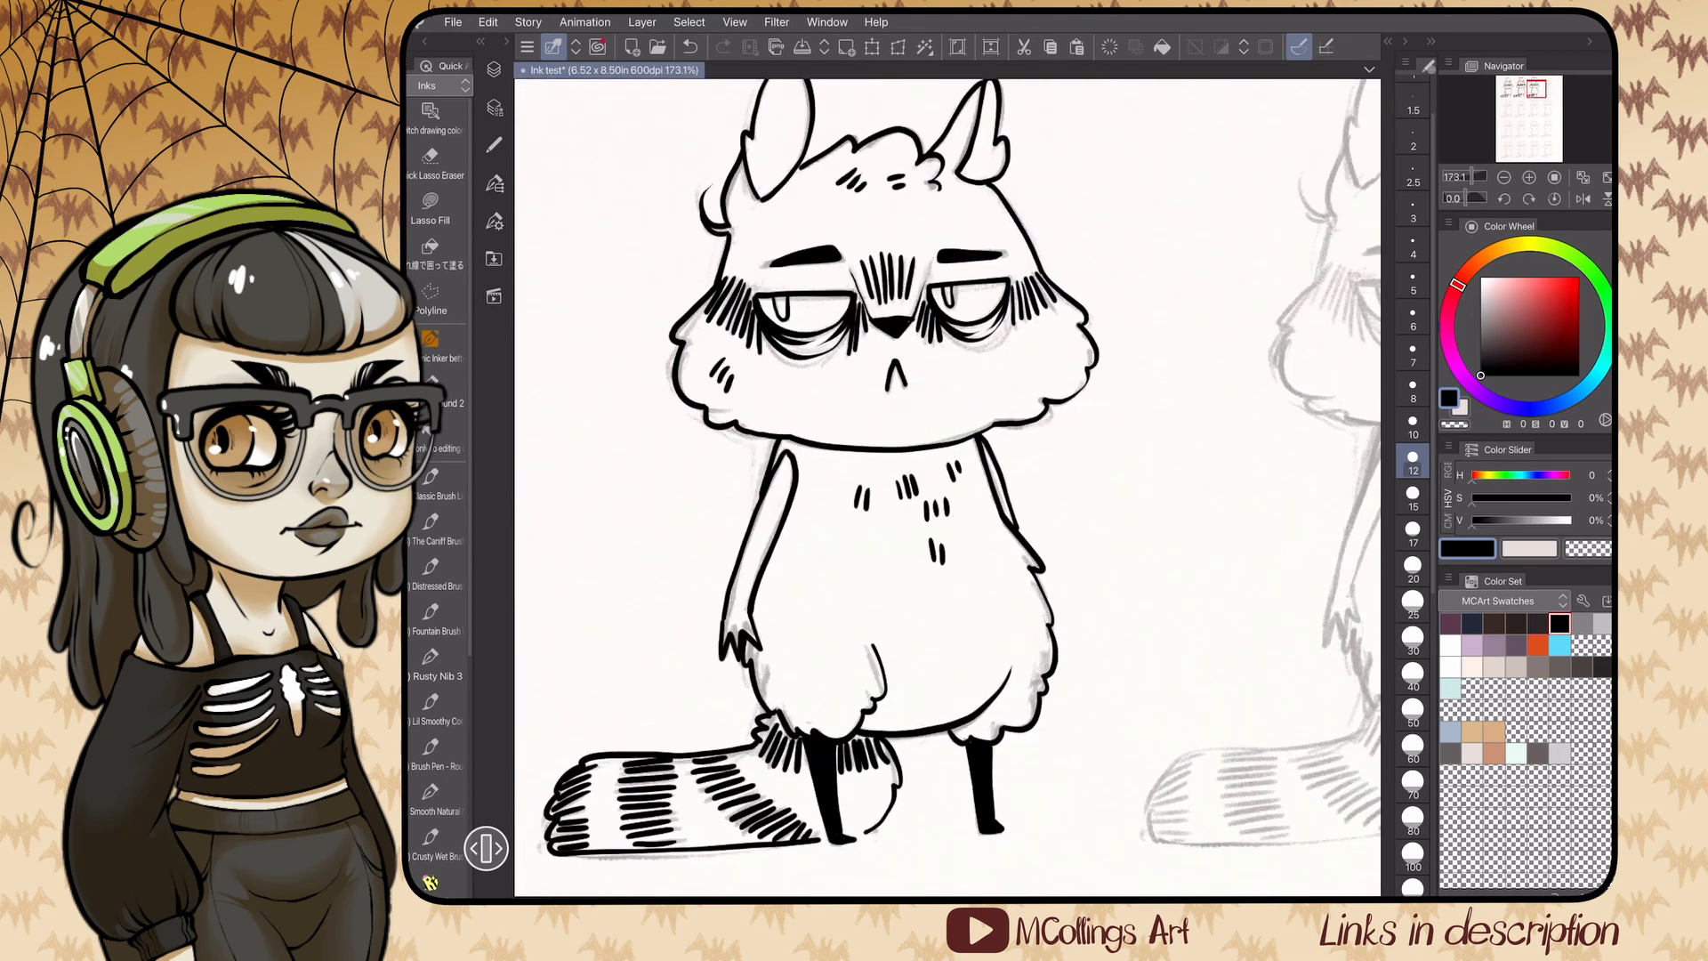
pyautogui.moveTo(1024, 359); pyautogui.dragTo(1029, 381)
pyautogui.moveTo(1033, 354); pyautogui.dragTo(1041, 371)
# - Set the brush size to 20 and ink the furry cheeks and chin outline of the first row's fourth raccoon
pyautogui.scroll(-5, 947, 488)
pyautogui.moveTo(1050, 349); pyautogui.dragTo(1081, 484)
pyautogui.scroll(4, 947, 487)
pyautogui.click(1413, 497)
pyautogui.hotkey('ctrl', 'z')
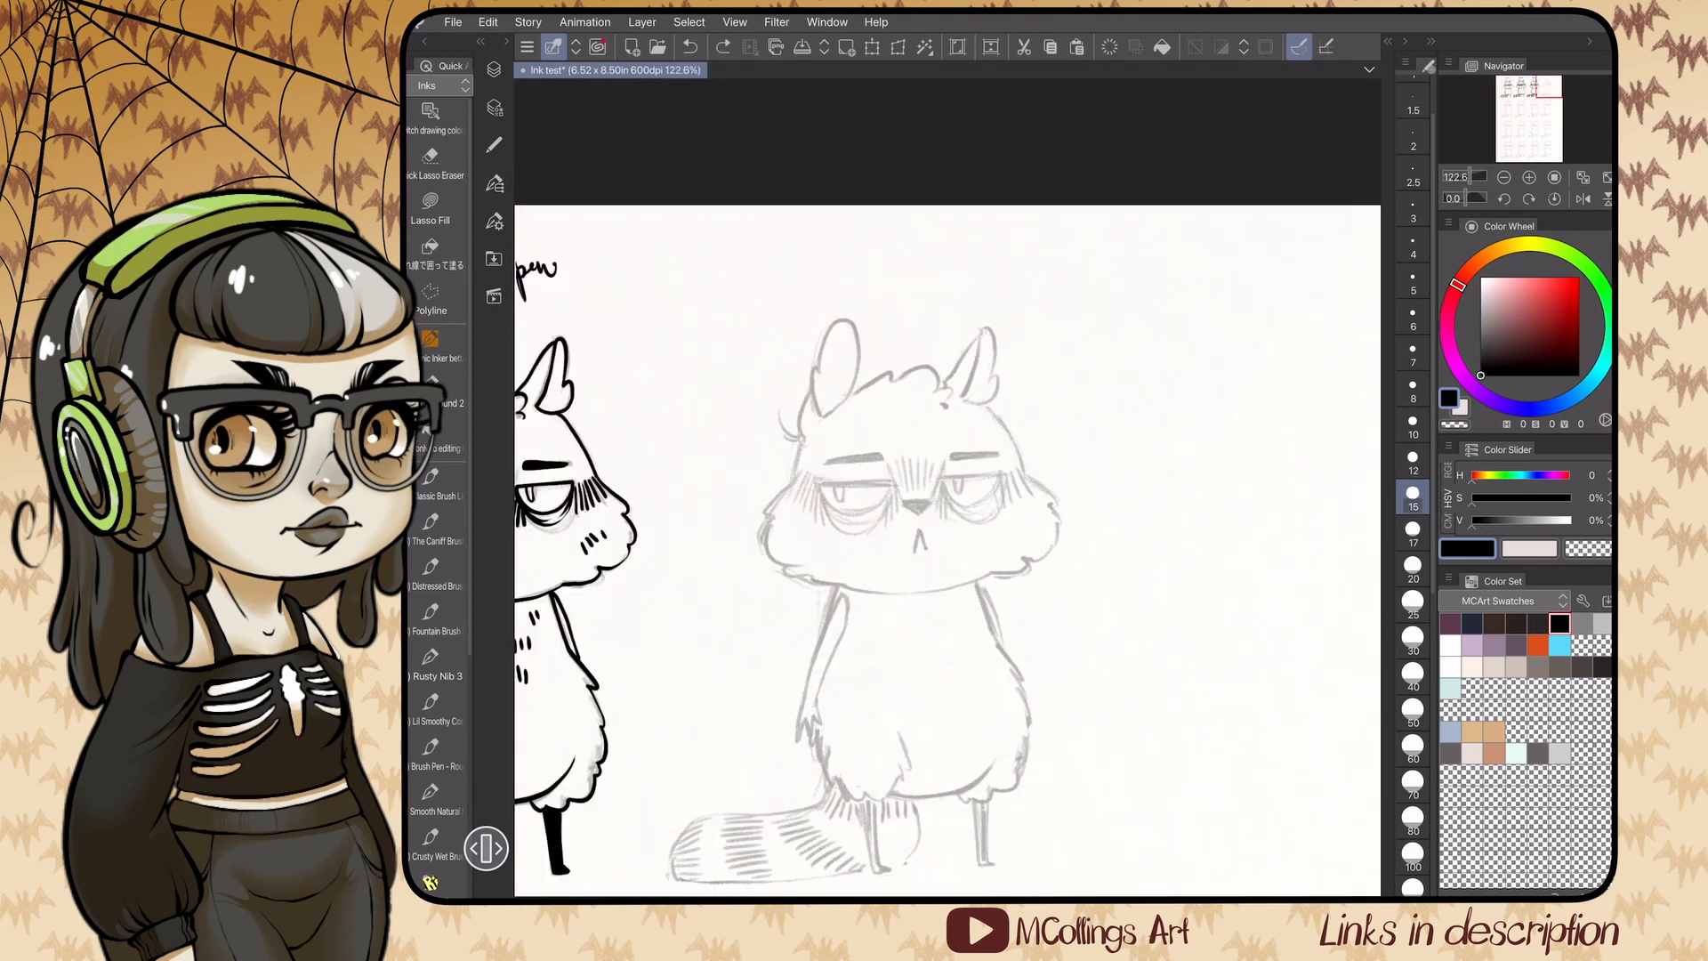
pyautogui.click(1413, 570)
pyautogui.scroll(4, 920, 523)
pyautogui.moveTo(698, 375); pyautogui.dragTo(681, 458)
pyautogui.moveTo(682, 458); pyautogui.dragTo(633, 507)
pyautogui.moveTo(645, 510)
pyautogui.mouseDown()
pyautogui.moveTo(640, 580)
pyautogui.moveTo(801, 635)
pyautogui.moveTo(989, 632)
pyautogui.moveTo(1116, 604)
pyautogui.moveTo(1105, 589)
pyautogui.mouseUp()
pyautogui.moveTo(1111, 594); pyautogui.dragTo(1173, 529)
pyautogui.hotkey('ctrl', 'z')
pyautogui.moveTo(1110, 433); pyautogui.dragTo(1159, 490)
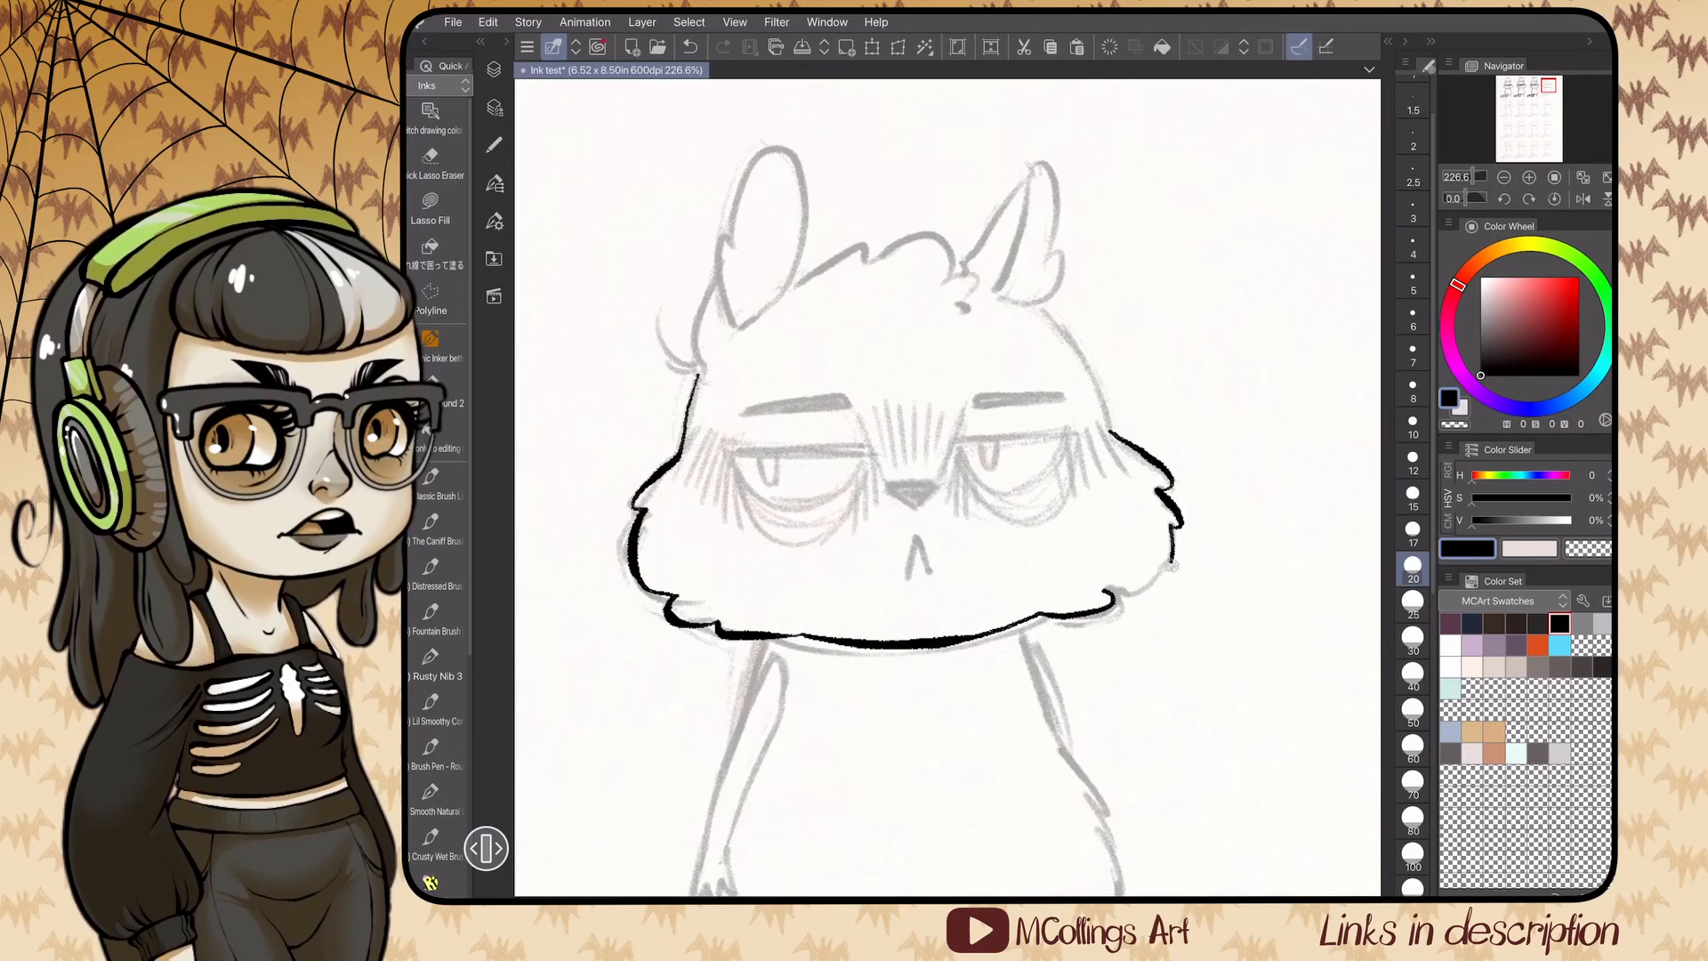
# - Ink the fourth raccoon's left eye with its bags, the black nose and the fur lines above it
pyautogui.scroll(-4, 920, 498)
pyautogui.scroll(3, 919, 498)
pyautogui.moveTo(766, 460)
pyautogui.mouseDown()
pyautogui.moveTo(886, 457)
pyautogui.moveTo(850, 505)
pyautogui.moveTo(807, 464)
pyautogui.moveTo(869, 500)
pyautogui.mouseUp()
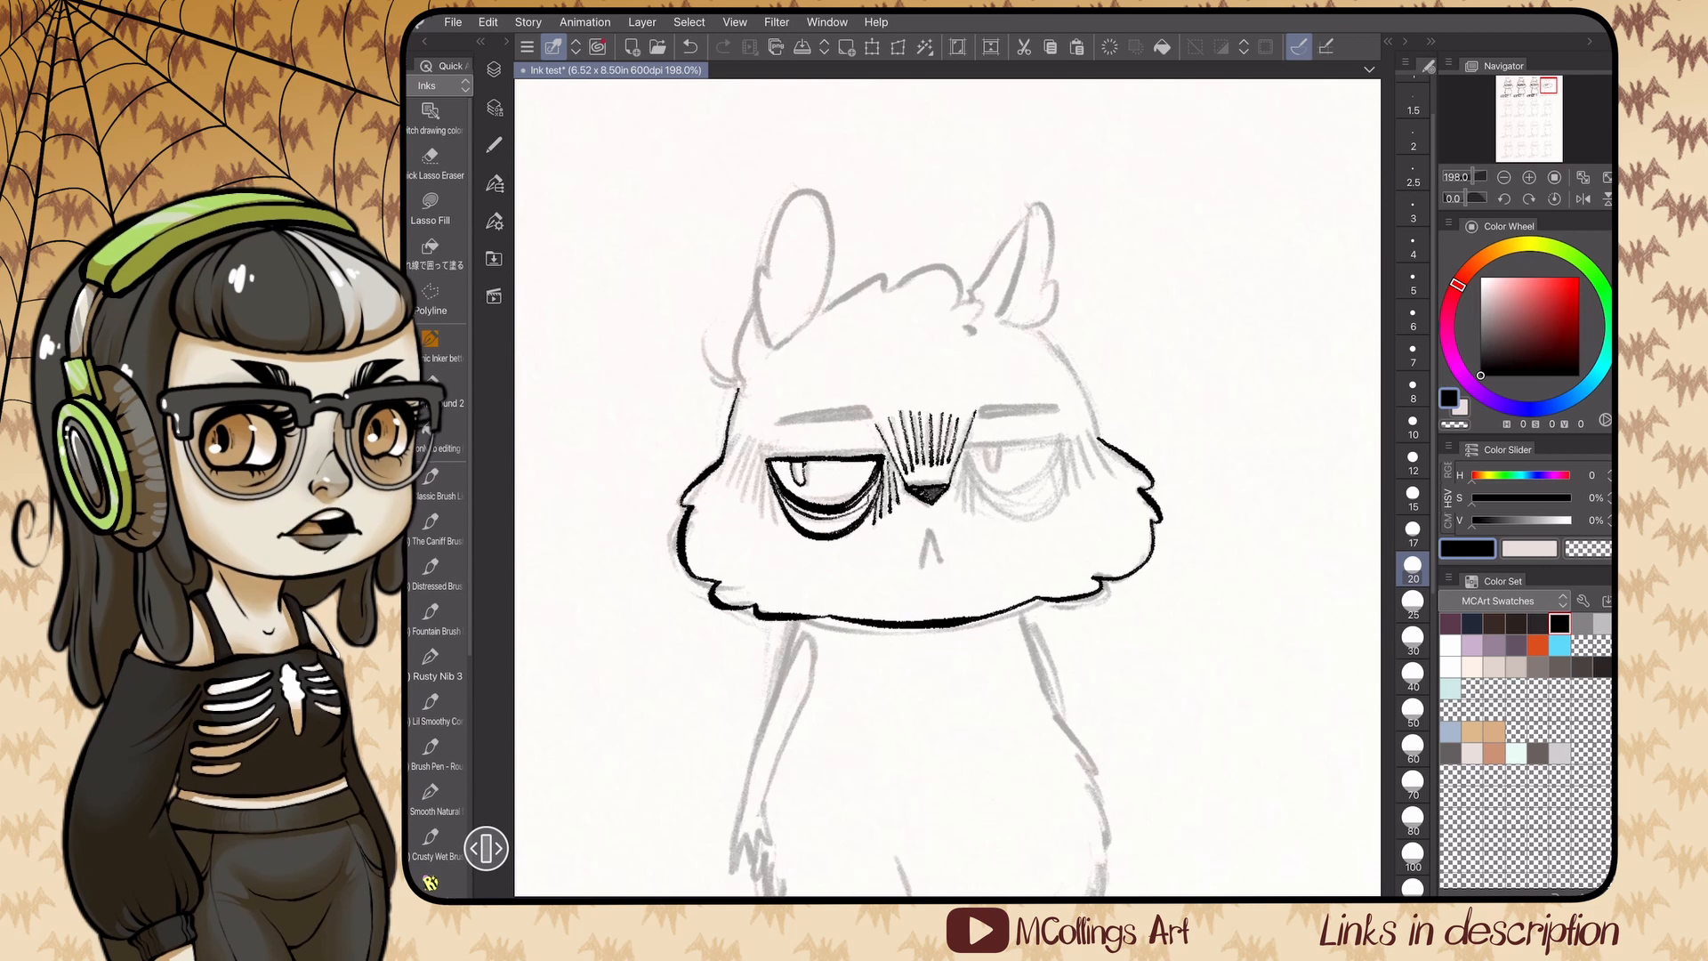
pyautogui.click(494, 69)
pyautogui.click(529, 196)
pyautogui.click(529, 196)
pyautogui.click(494, 70)
# - Letter "Mameo pen" beside the fourth raccoon's head
pyautogui.moveTo(1093, 367); pyautogui.dragTo(1114, 363)
pyautogui.moveTo(1128, 342); pyautogui.dragTo(1133, 360)
pyautogui.moveTo(1137, 338); pyautogui.dragTo(1152, 354)
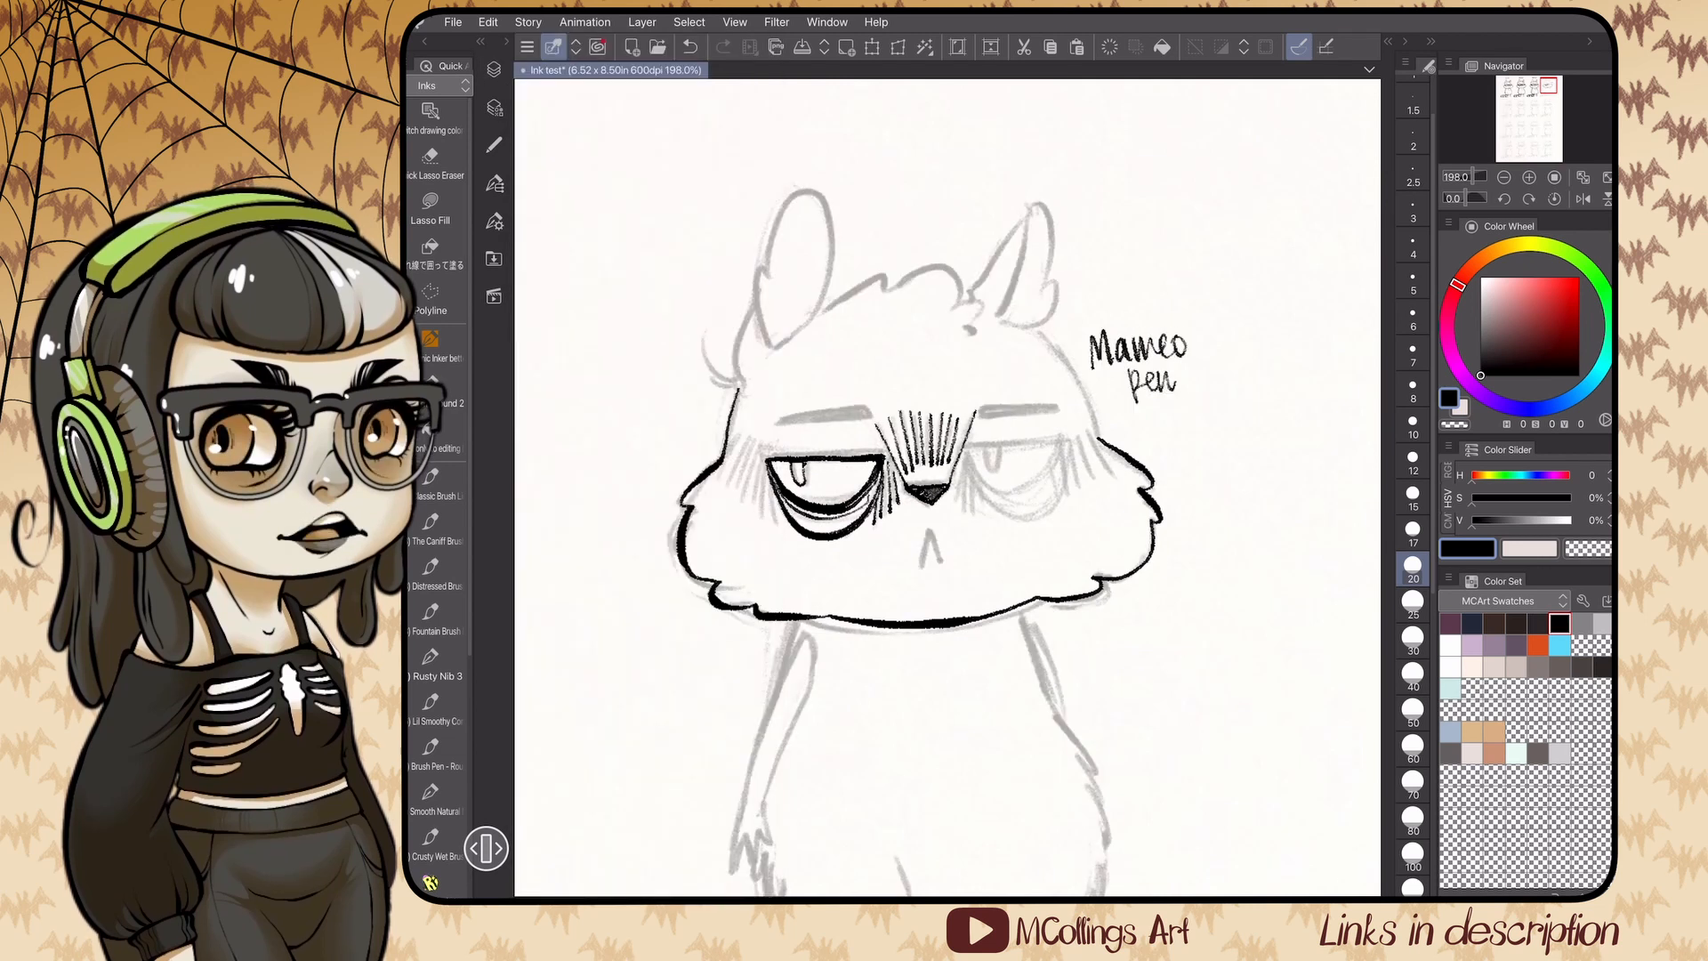
pyautogui.scroll(-4, 947, 488)
pyautogui.moveTo(801, 623); pyautogui.dragTo(1157, 356)
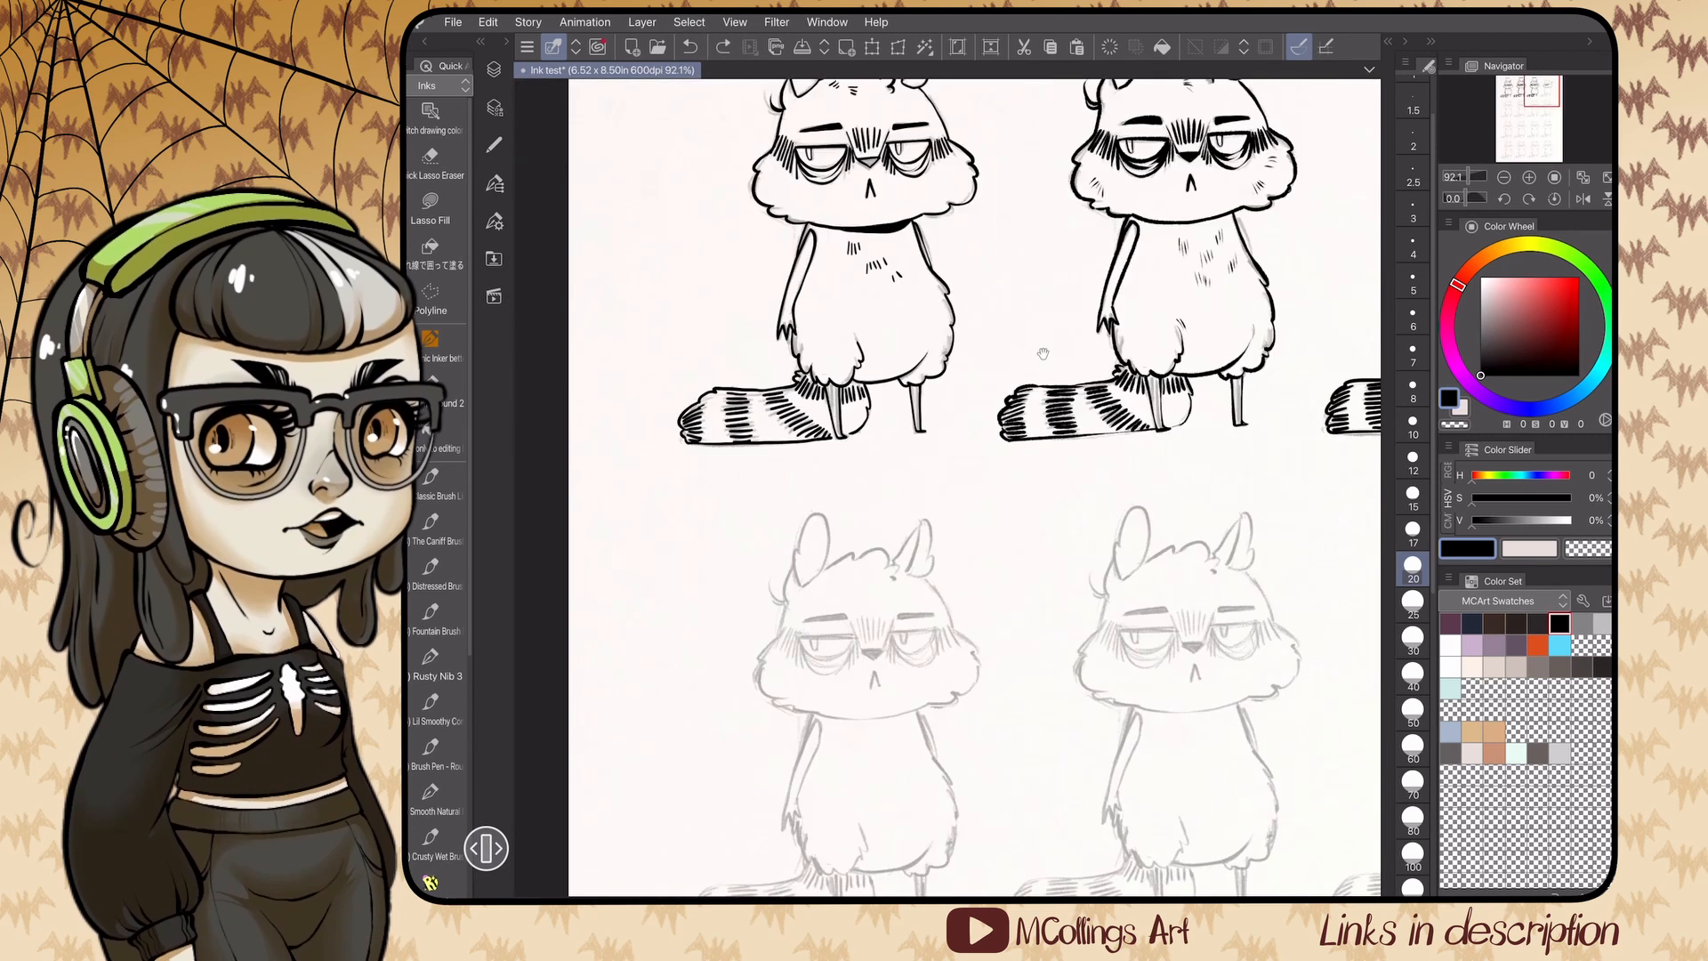
pyautogui.scroll(2, 948, 488)
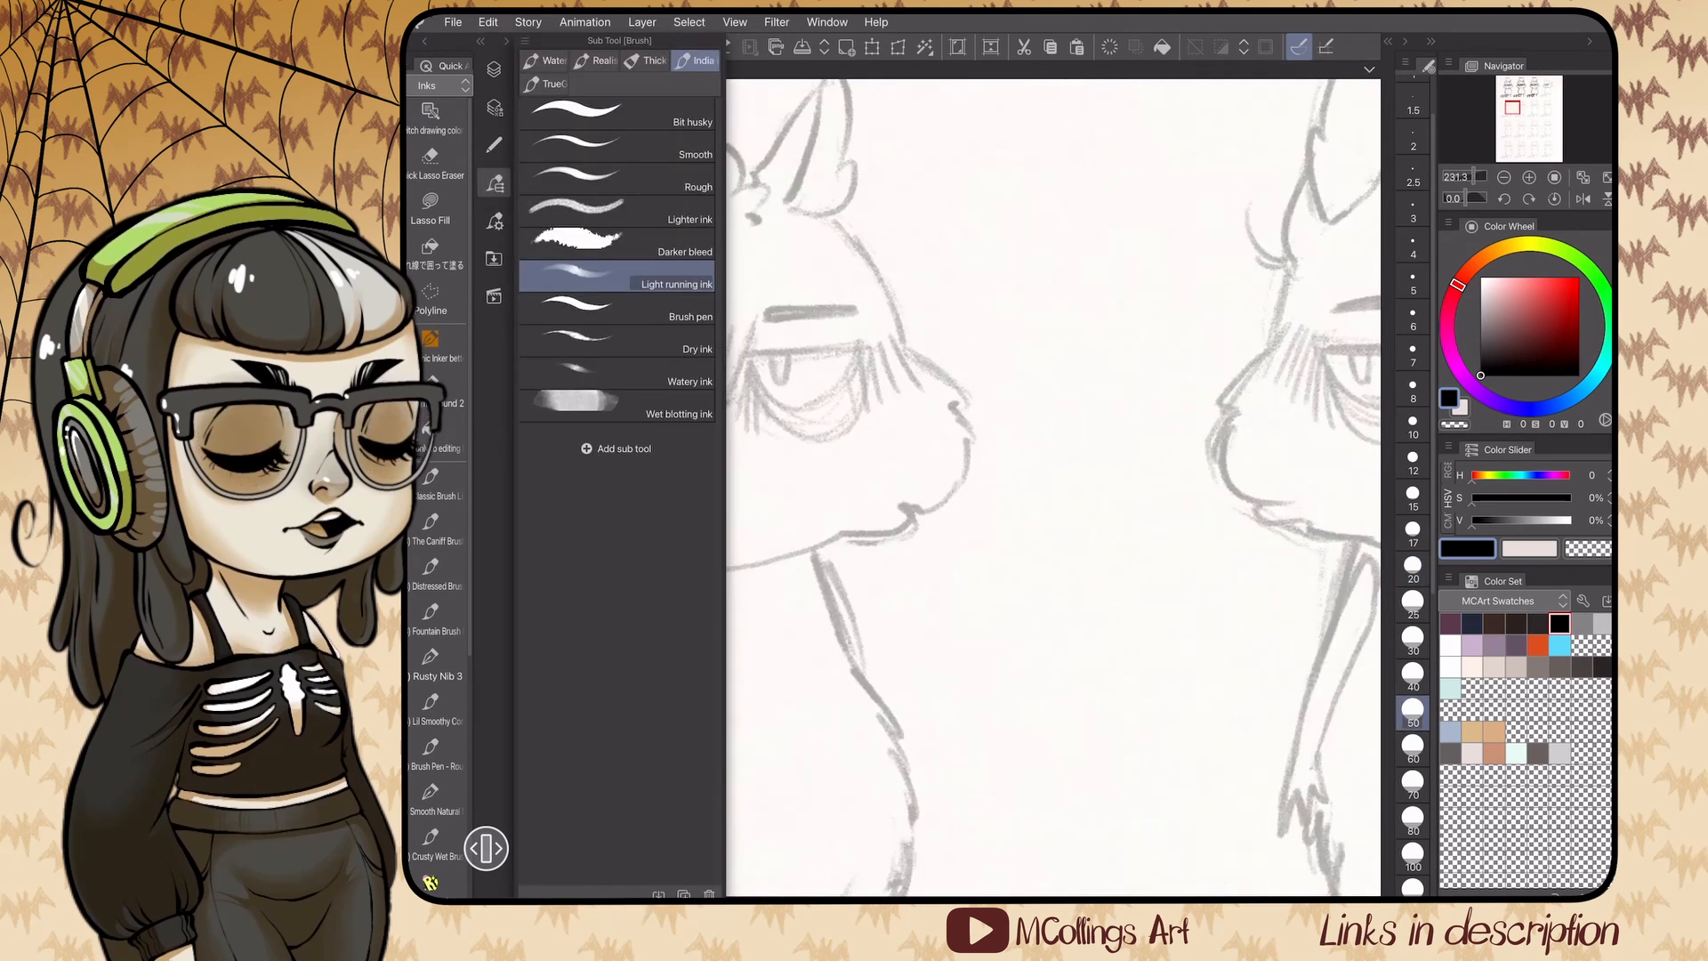
pyautogui.click(1413, 786)
pyautogui.moveTo(935, 337)
pyautogui.mouseDown()
pyautogui.moveTo(911, 392)
pyautogui.moveTo(999, 678)
pyautogui.mouseUp()
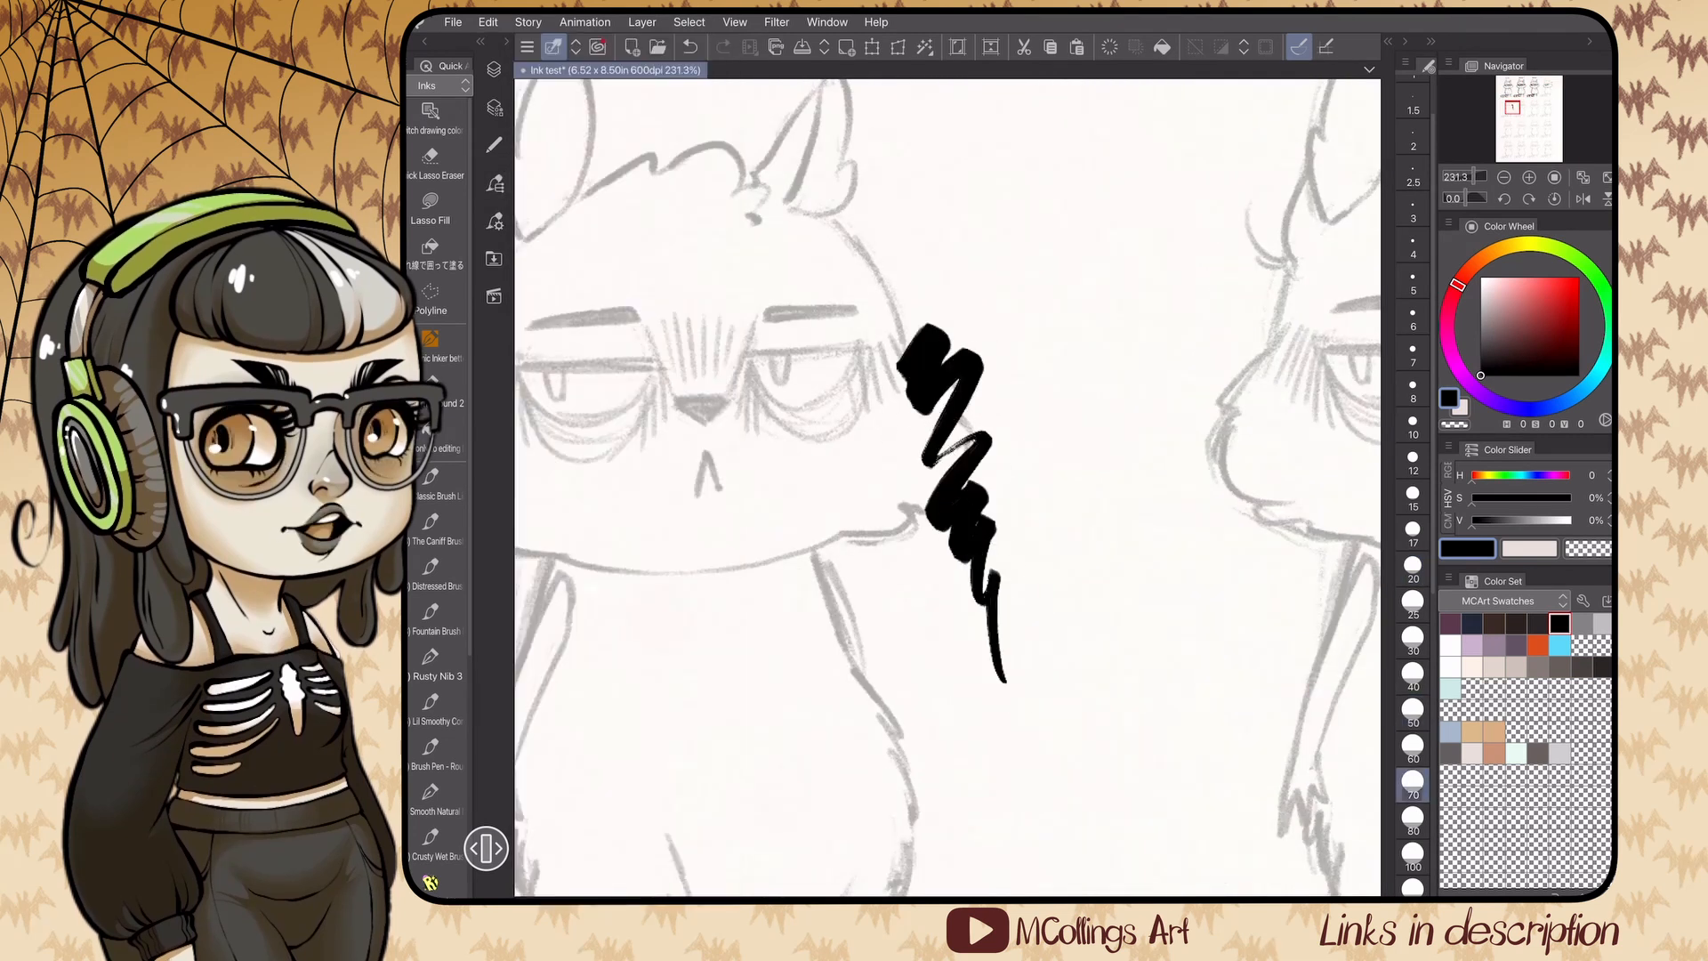
pyautogui.hotkey('ctrl', 'z')
# - Set the brush size to 20 and letter "Brush pen" above the first raccoon in the second row
pyautogui.click(1413, 570)
pyautogui.scroll(-3, 1156, 657)
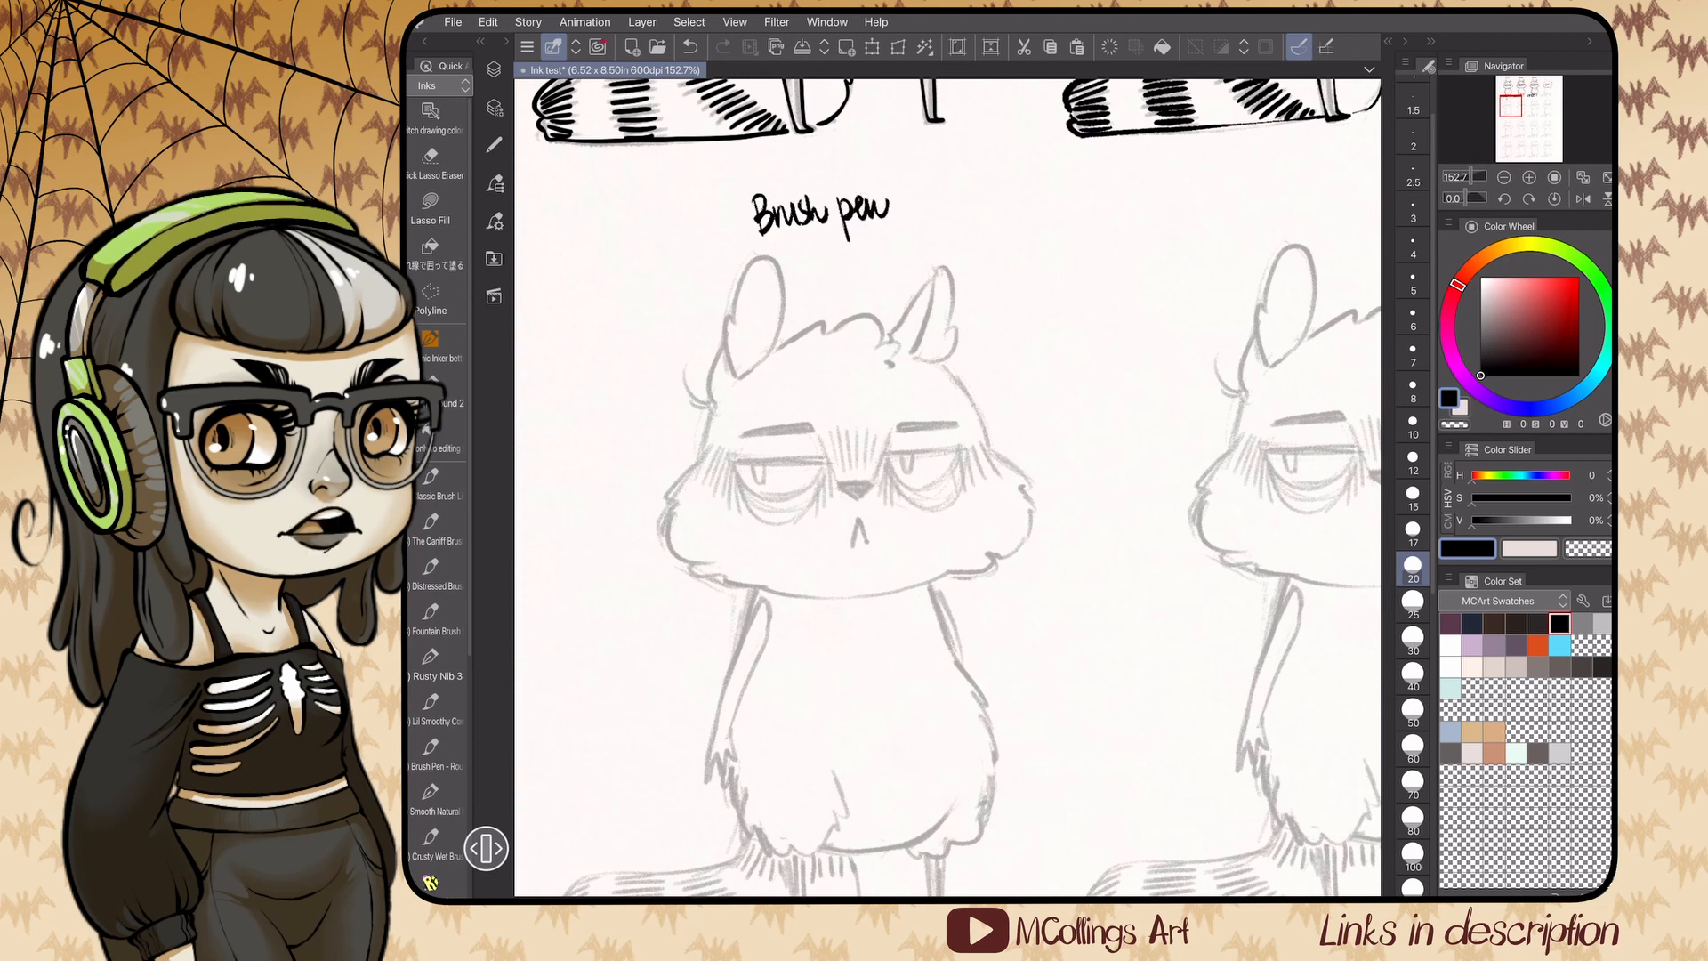
# - Ink both ears and the crown tuft of the Brush pen raccoon
pyautogui.scroll(5, 932, 271)
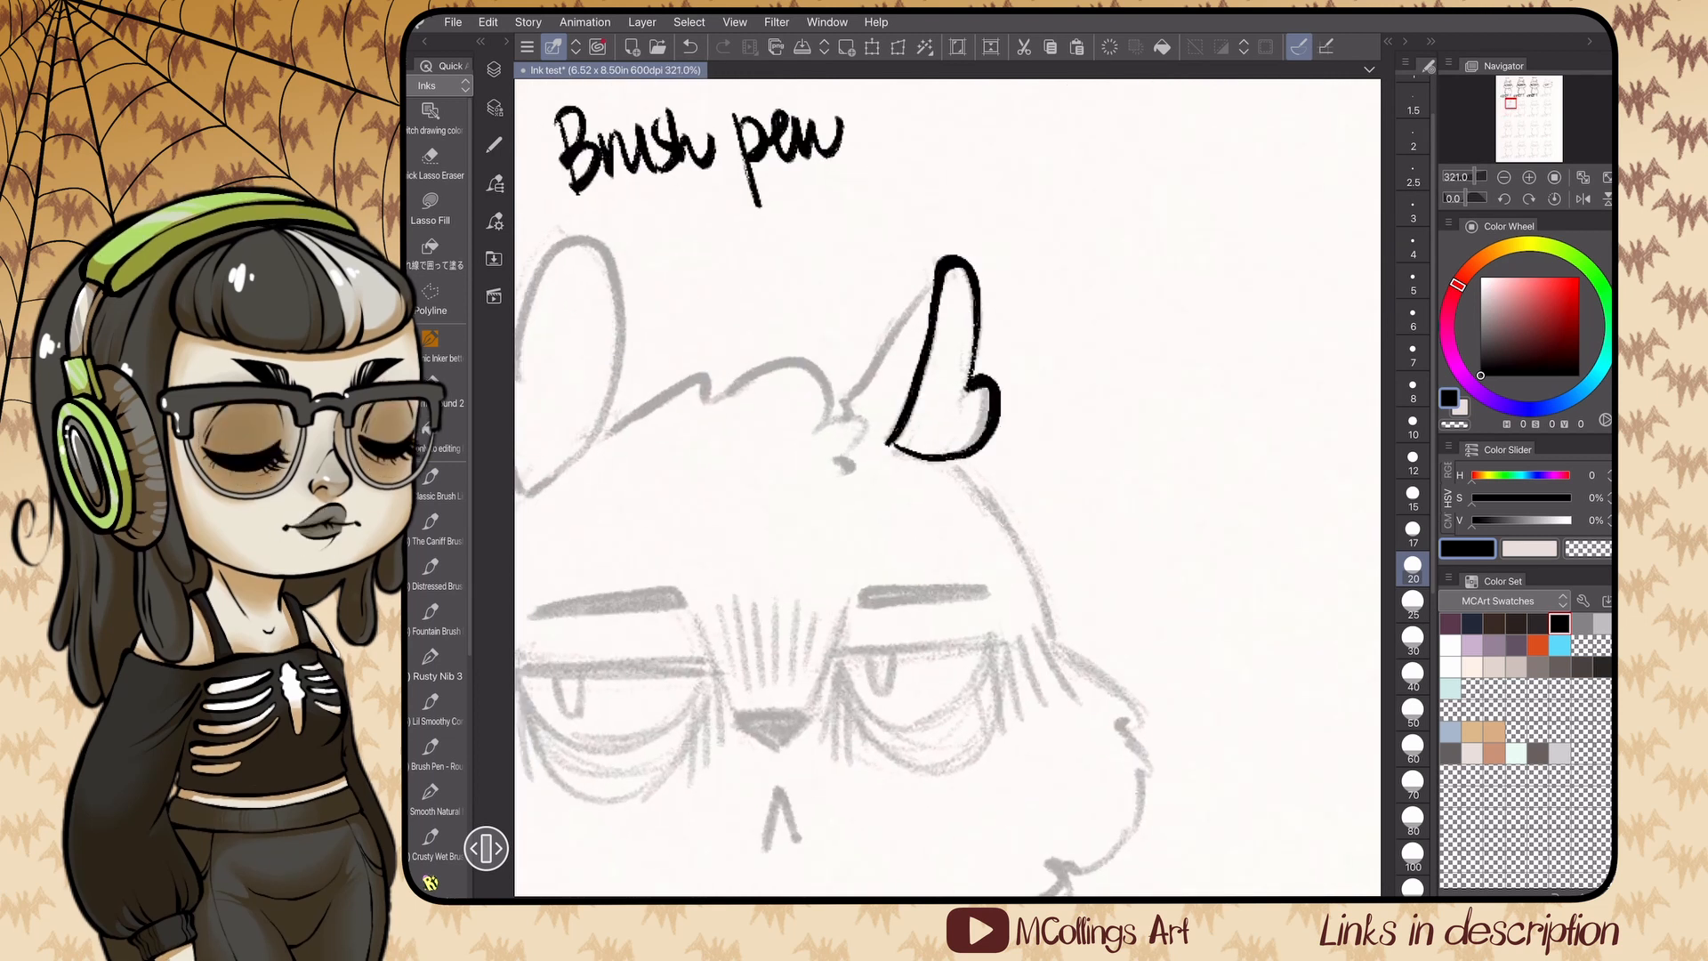
pyautogui.moveTo(598, 438); pyautogui.dragTo(827, 418)
pyautogui.scroll(-1, 837, 374)
pyautogui.moveTo(755, 509)
pyautogui.mouseDown()
pyautogui.moveTo(747, 400)
pyautogui.moveTo(841, 374)
pyautogui.mouseUp()
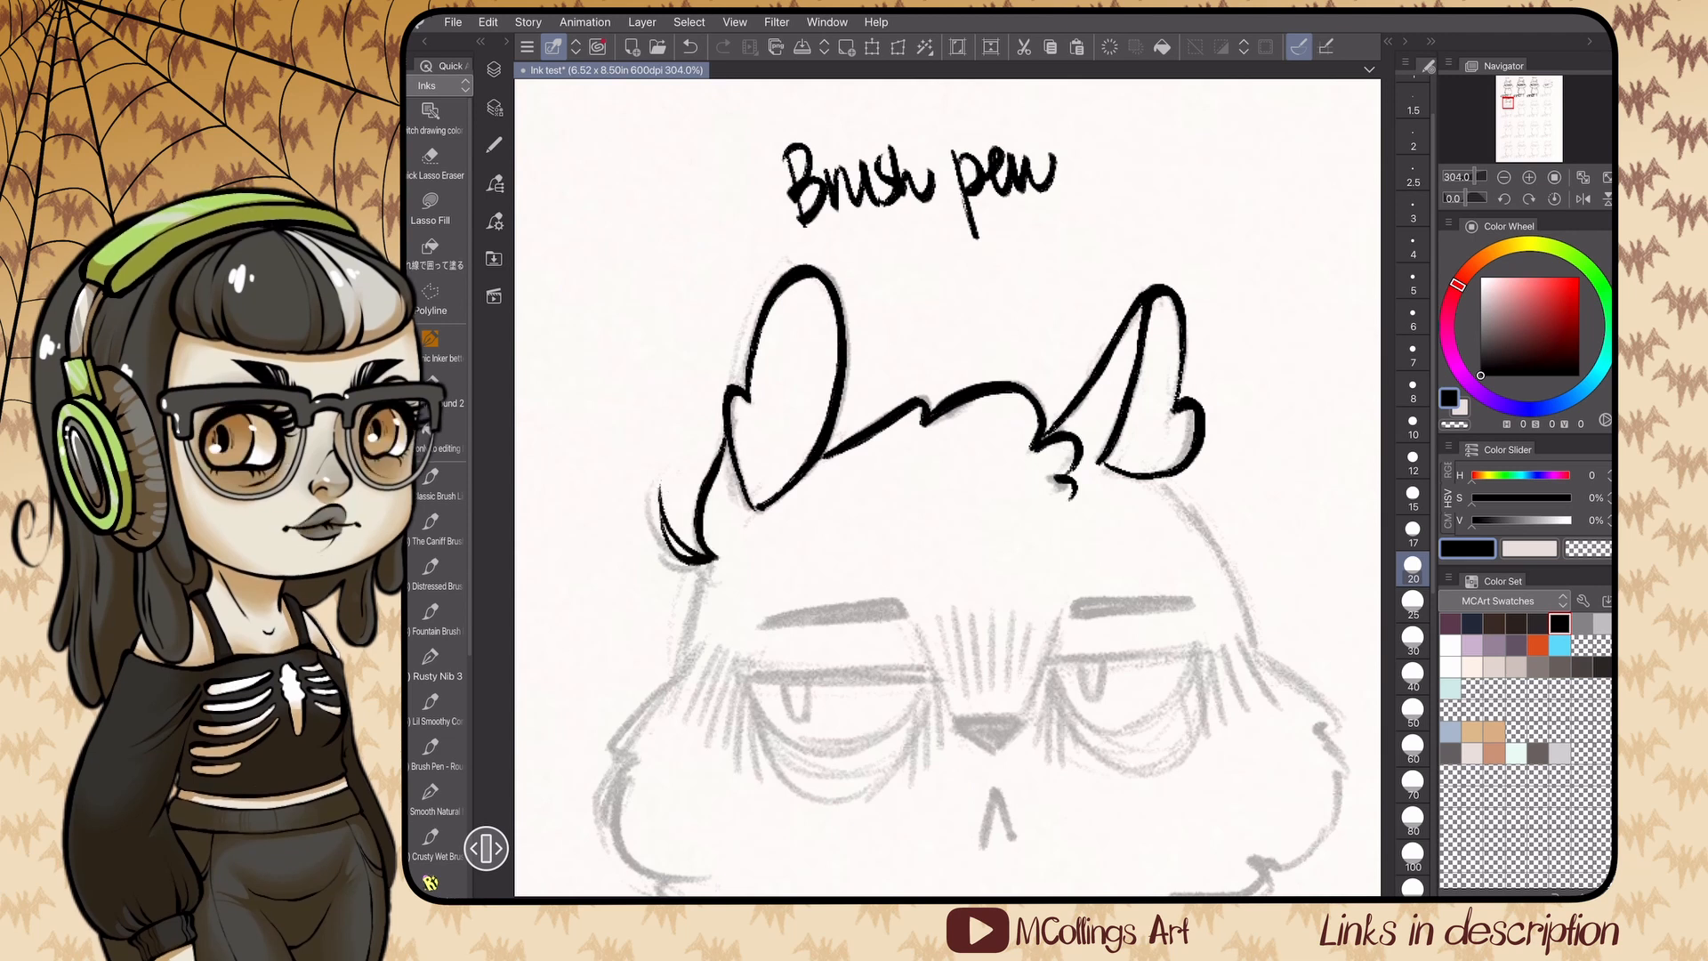
# - Ink the left side of the Brush pen raccoon's head, its left cheek fur and the start of the chin
pyautogui.moveTo(711, 560); pyautogui.dragTo(683, 673)
pyautogui.scroll(1, 948, 487)
pyautogui.moveTo(714, 490); pyautogui.dragTo(652, 600)
pyautogui.moveTo(763, 756); pyautogui.dragTo(865, 790)
pyautogui.scroll(-2, 947, 488)
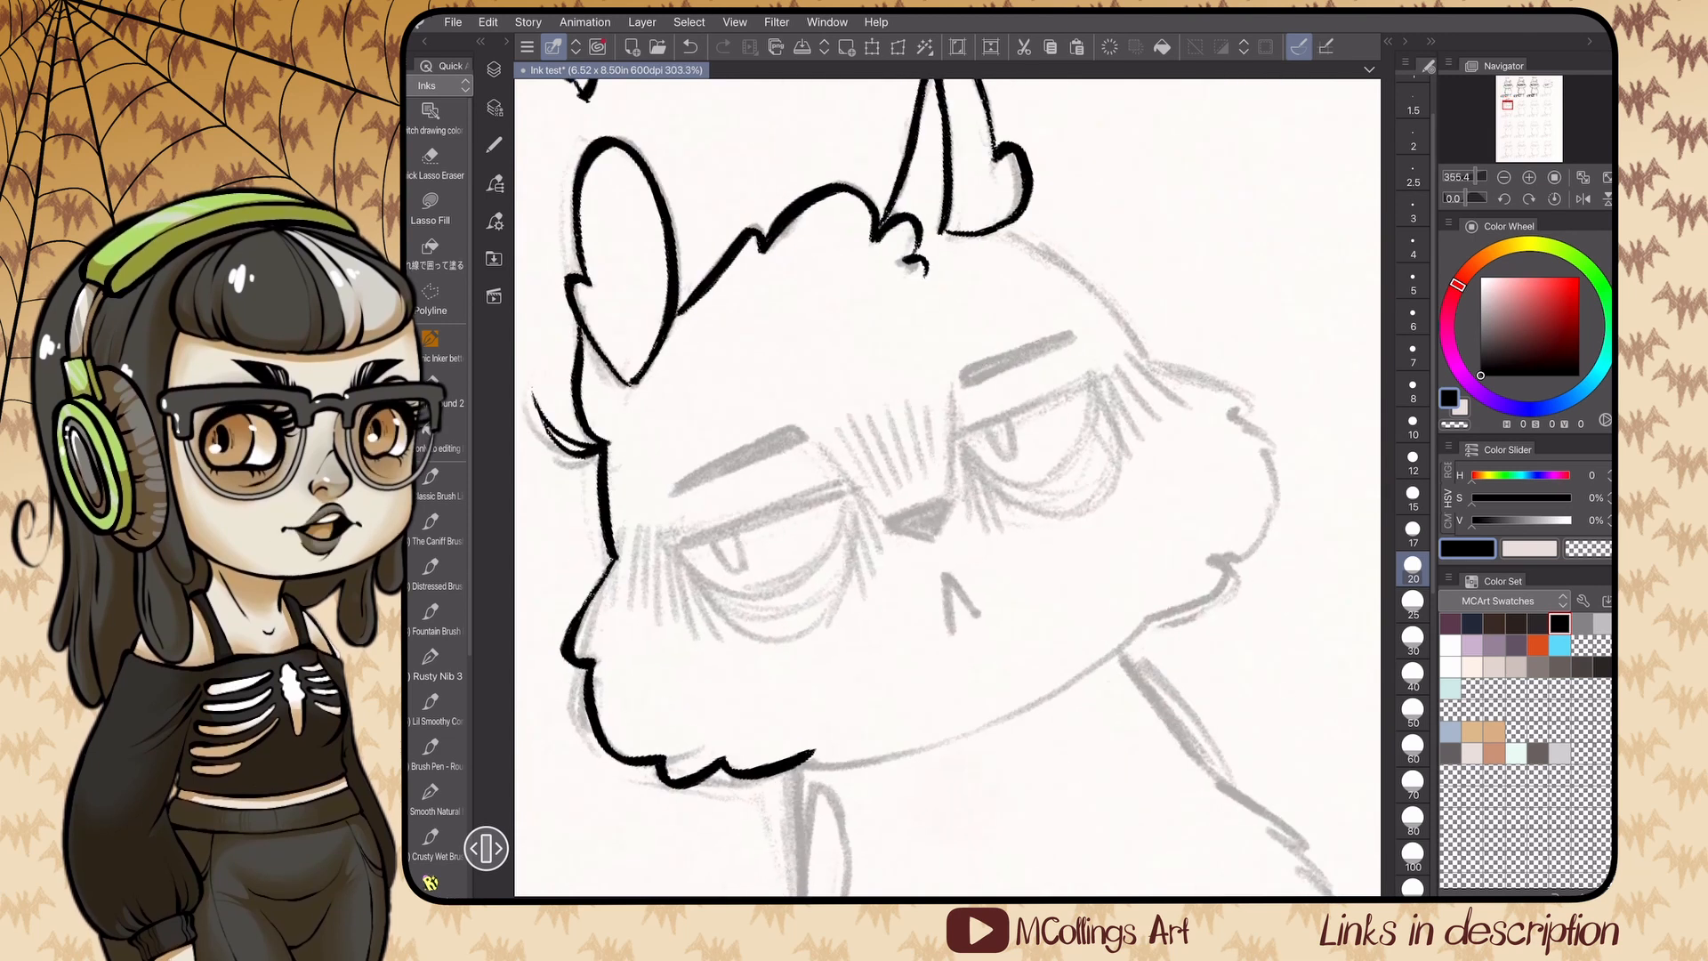
pyautogui.hotkey('ctrl', 'z')
pyautogui.moveTo(722, 630)
pyautogui.mouseDown()
pyautogui.moveTo(794, 634)
pyautogui.moveTo(1106, 505)
pyautogui.moveTo(793, 634)
pyautogui.mouseUp()
pyautogui.hotkey('ctrl', 'z')
pyautogui.hotkey('ctrl', 'z')
pyautogui.moveTo(795, 633)
pyautogui.mouseDown()
pyautogui.moveTo(861, 628)
pyautogui.moveTo(1033, 525)
pyautogui.mouseUp()
pyautogui.hotkey('ctrl', 'z')
pyautogui.hotkey('ctrl', 'z')
pyautogui.hotkey('ctrl', 'z')
# - Ink the Brush pen raccoon's right jaw, furry right cheek and the right side of its head
pyautogui.scroll(3, 948, 487)
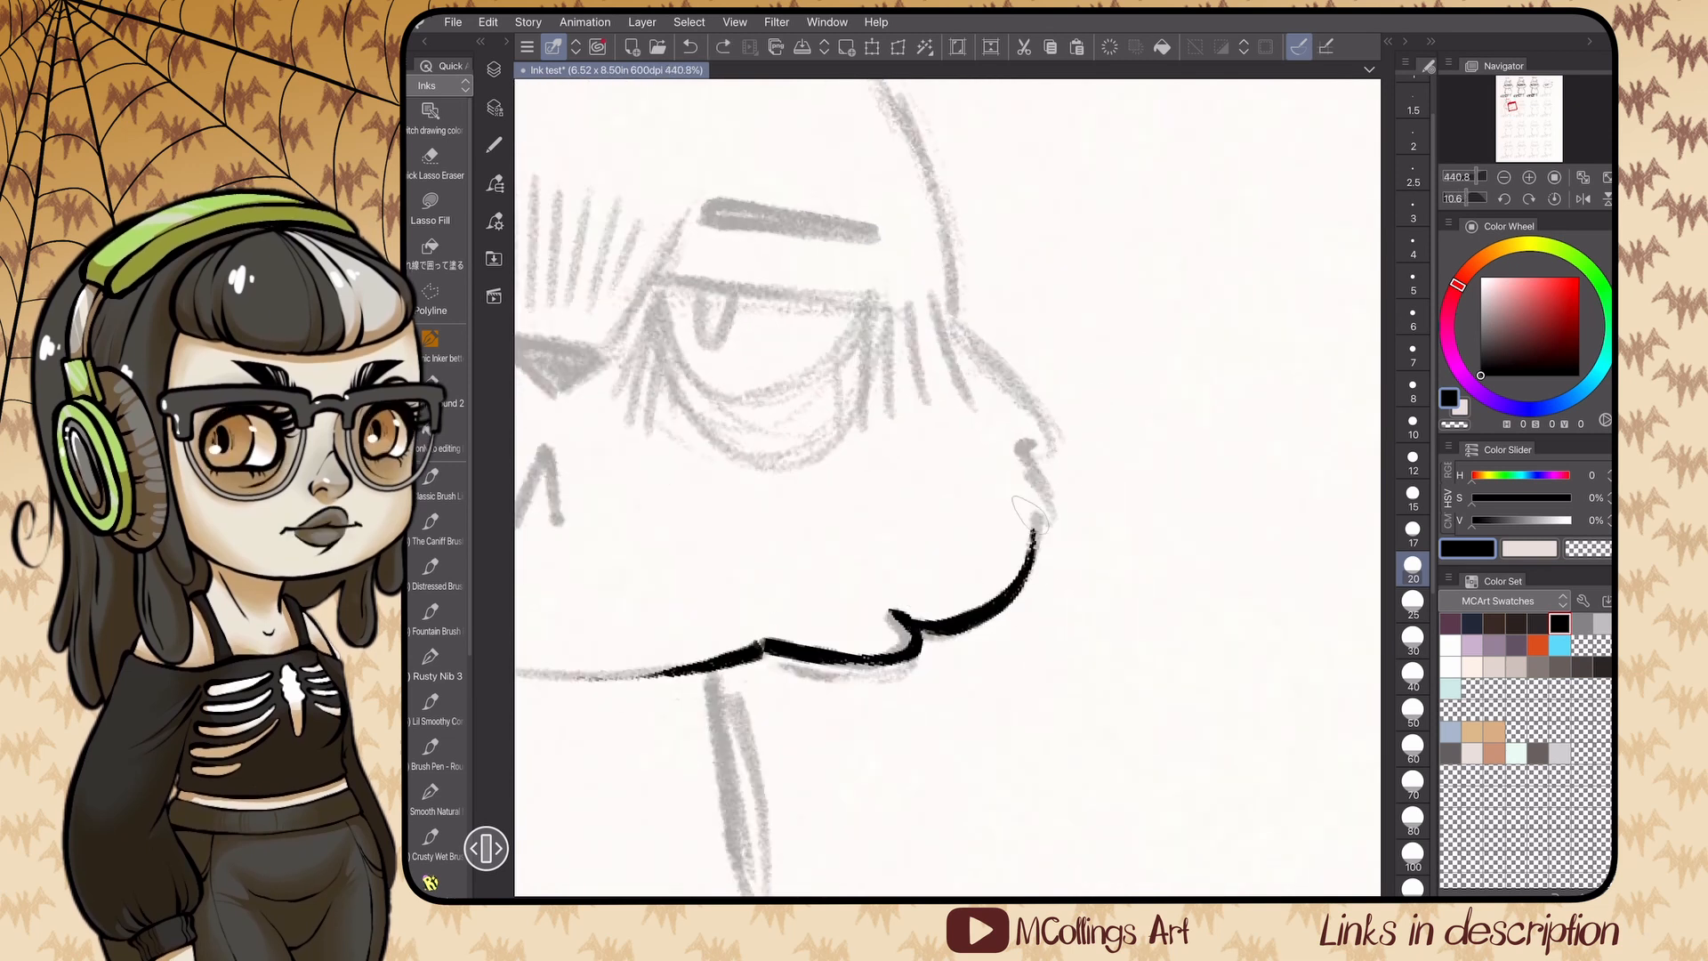
pyautogui.moveTo(997, 356); pyautogui.dragTo(954, 316)
pyautogui.scroll(-3, 947, 488)
pyautogui.moveTo(883, 271); pyautogui.dragTo(975, 464)
# - Ink the Brush pen raccoon's right eye with its lid, pupil and heavy dark bags underneath
pyautogui.scroll(3, 947, 487)
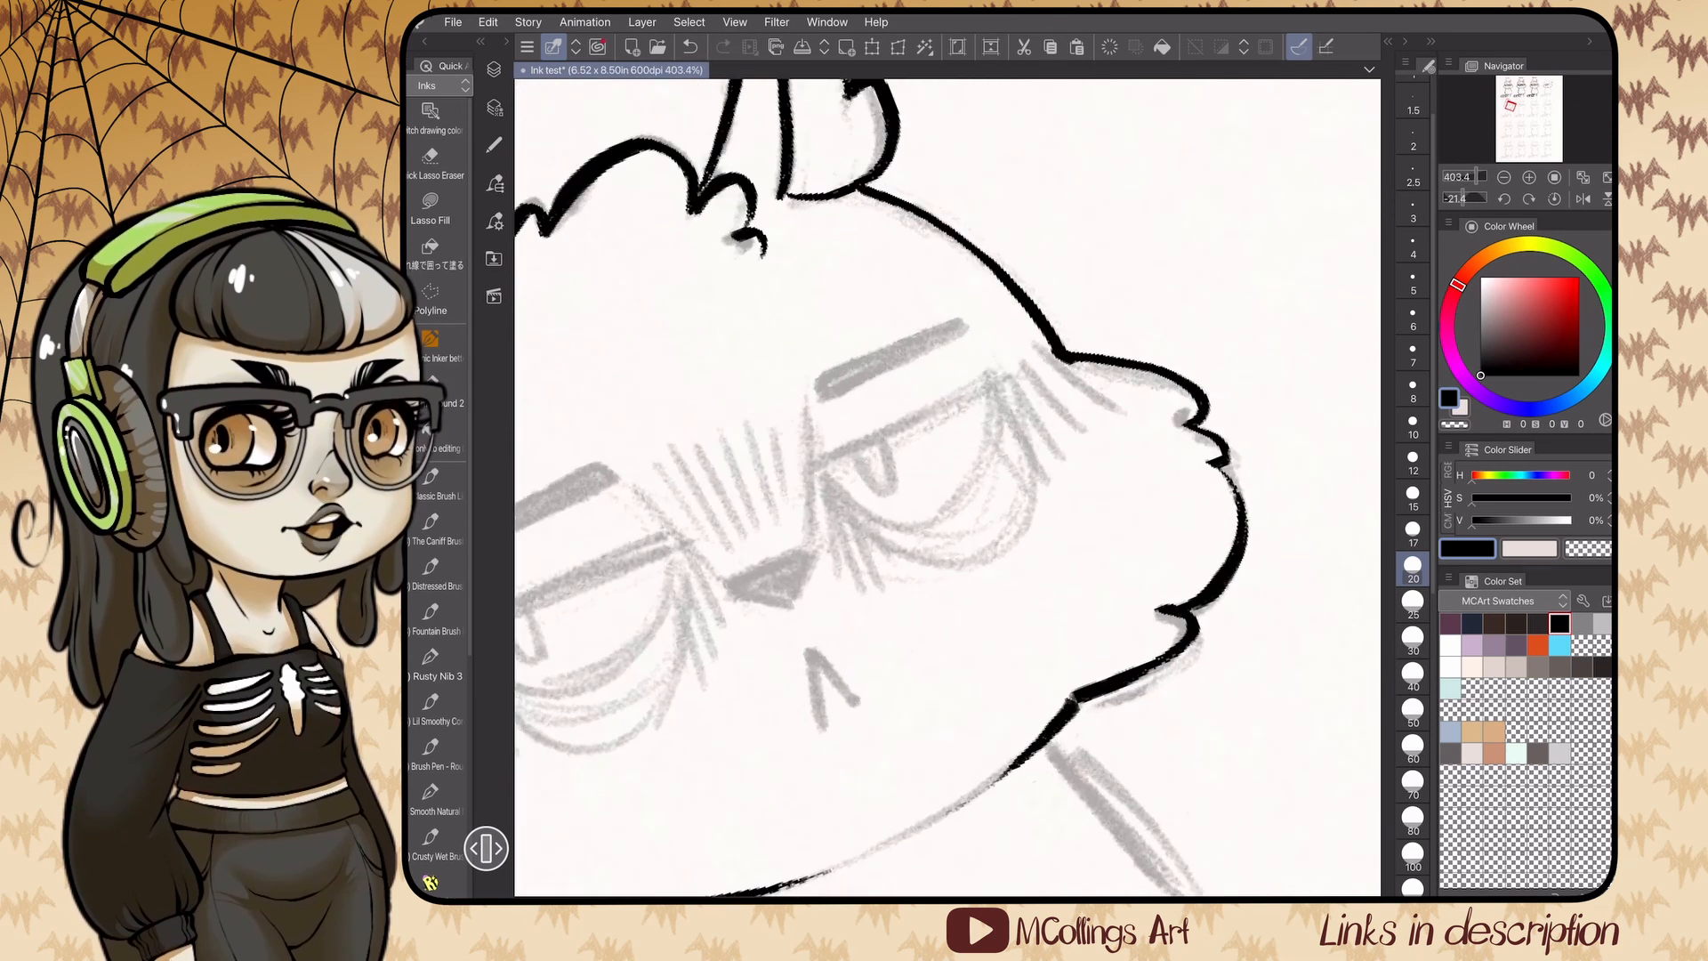
pyautogui.moveTo(821, 469); pyautogui.dragTo(995, 382)
pyautogui.moveTo(823, 463)
pyautogui.mouseDown()
pyautogui.moveTo(969, 390)
pyautogui.moveTo(993, 422)
pyautogui.mouseUp()
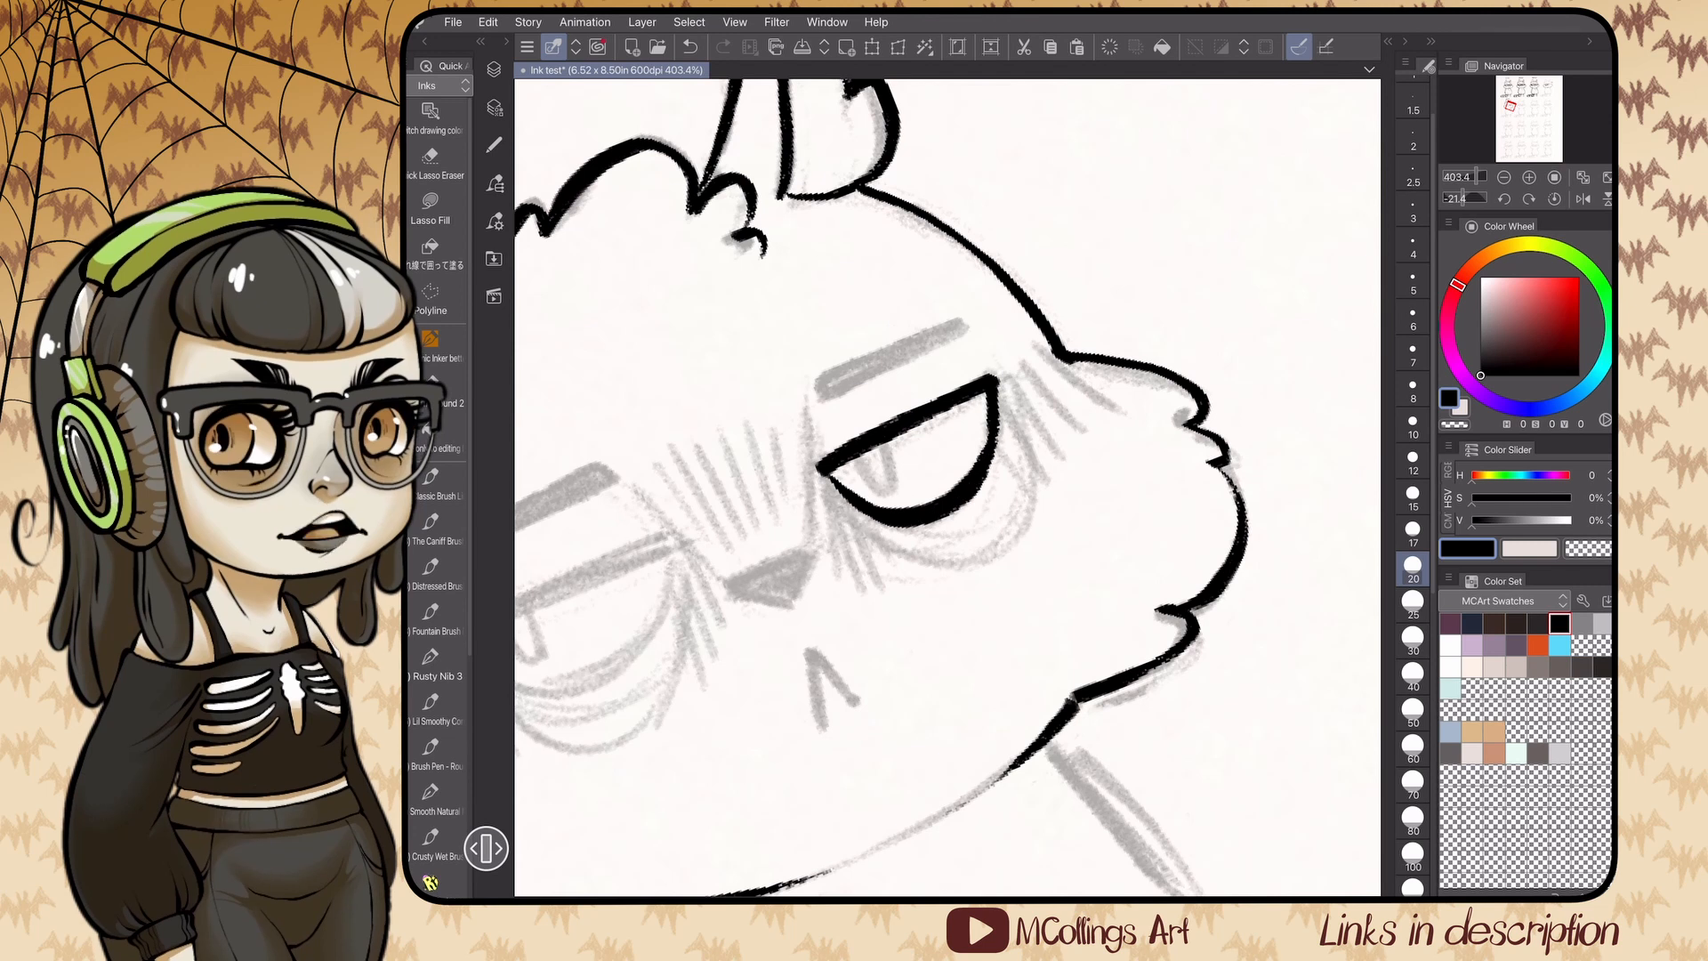
pyautogui.moveTo(833, 485); pyautogui.dragTo(983, 509)
pyautogui.moveTo(998, 388); pyautogui.dragTo(994, 496)
pyautogui.moveTo(1004, 391); pyautogui.dragTo(969, 552)
pyautogui.moveTo(827, 480); pyautogui.dragTo(954, 568)
pyautogui.moveTo(1029, 491); pyautogui.dragTo(930, 566)
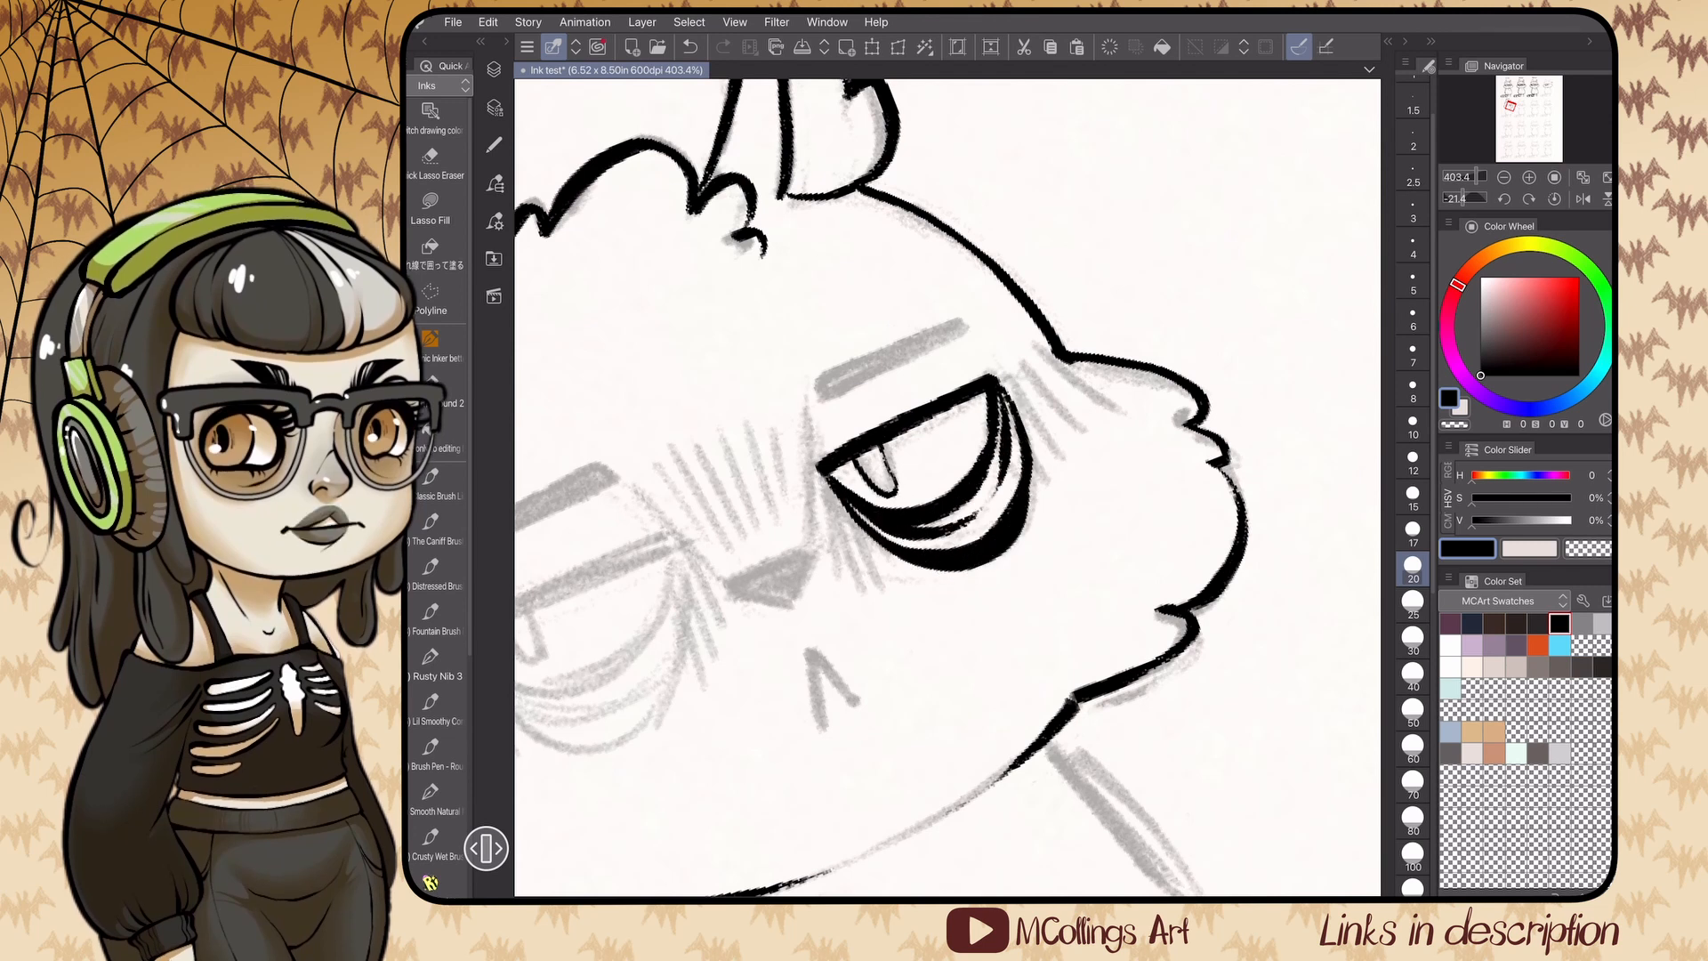
# - Fill the Brush pen raccoon's right eyebrow and nose solid black, with fur lines at the right eye's outer corner
pyautogui.scroll(-1, 947, 488)
pyautogui.moveTo(881, 409); pyautogui.dragTo(990, 353)
pyautogui.moveTo(866, 383); pyautogui.dragTo(881, 407)
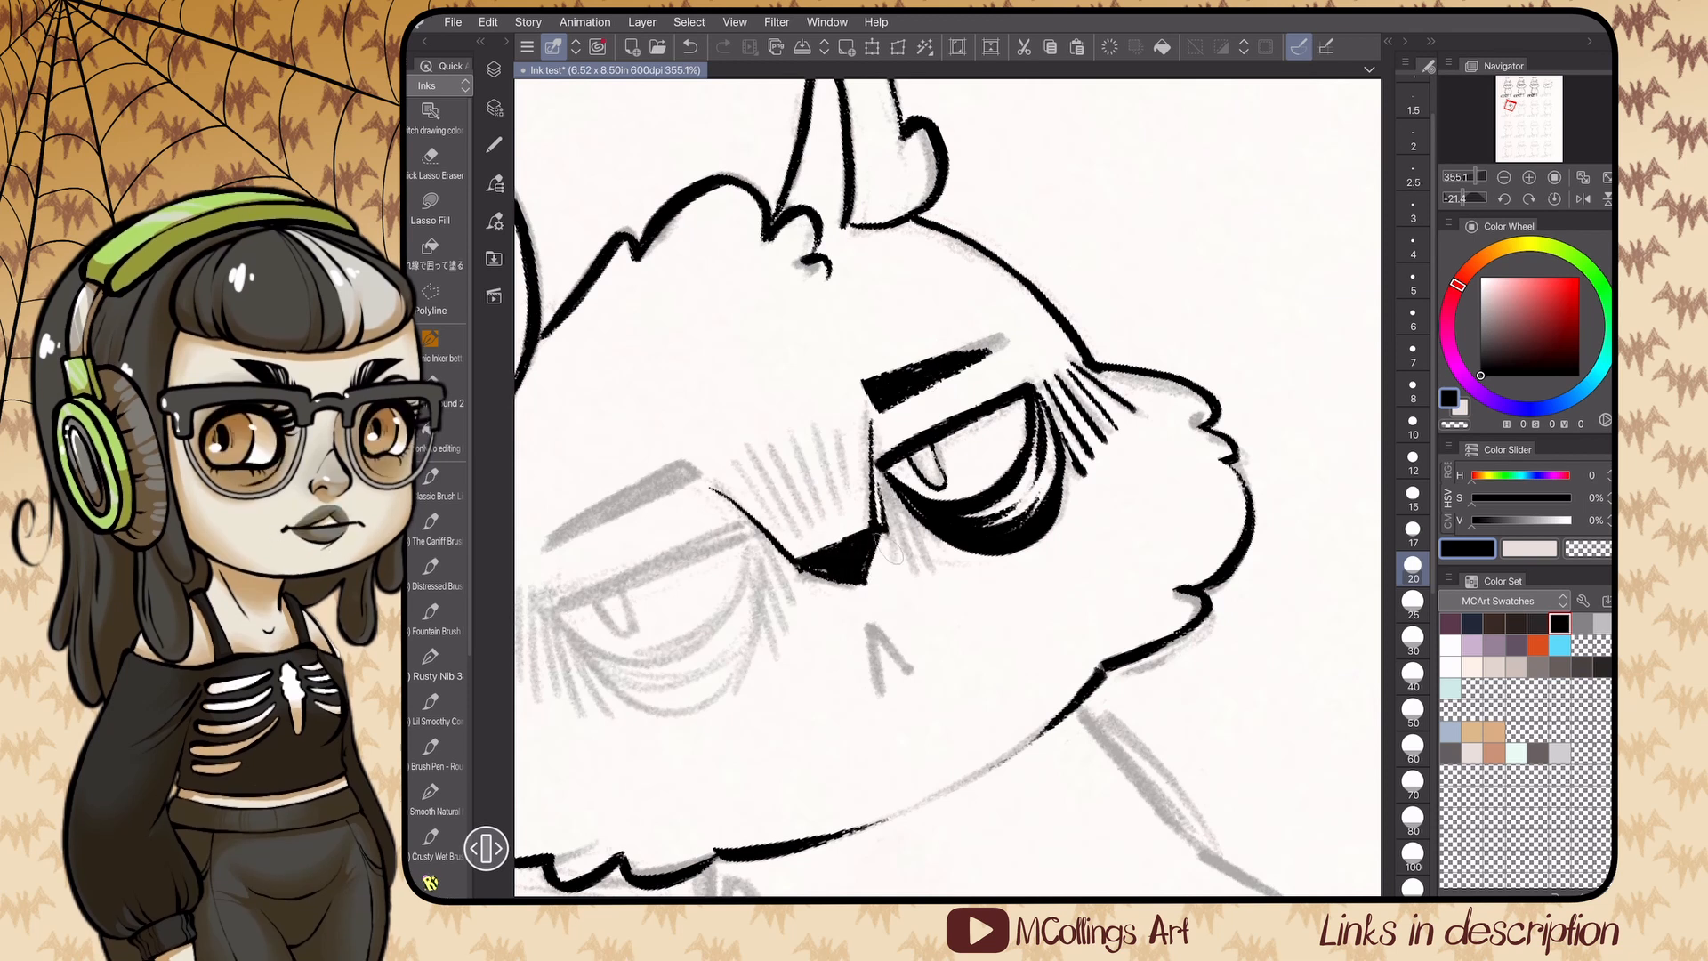
# - Hatch the fur between the Brush pen raccoon's right eye and nose, and the strip above the nose
pyautogui.moveTo(883, 499); pyautogui.dragTo(892, 553)
pyautogui.moveTo(892, 500); pyautogui.dragTo(913, 577)
pyautogui.moveTo(905, 523); pyautogui.dragTo(932, 571)
pyautogui.scroll(-3, 947, 487)
pyautogui.moveTo(878, 433); pyautogui.dragTo(910, 487)
pyautogui.moveTo(954, 412); pyautogui.dragTo(960, 471)
pyautogui.scroll(-2, 948, 488)
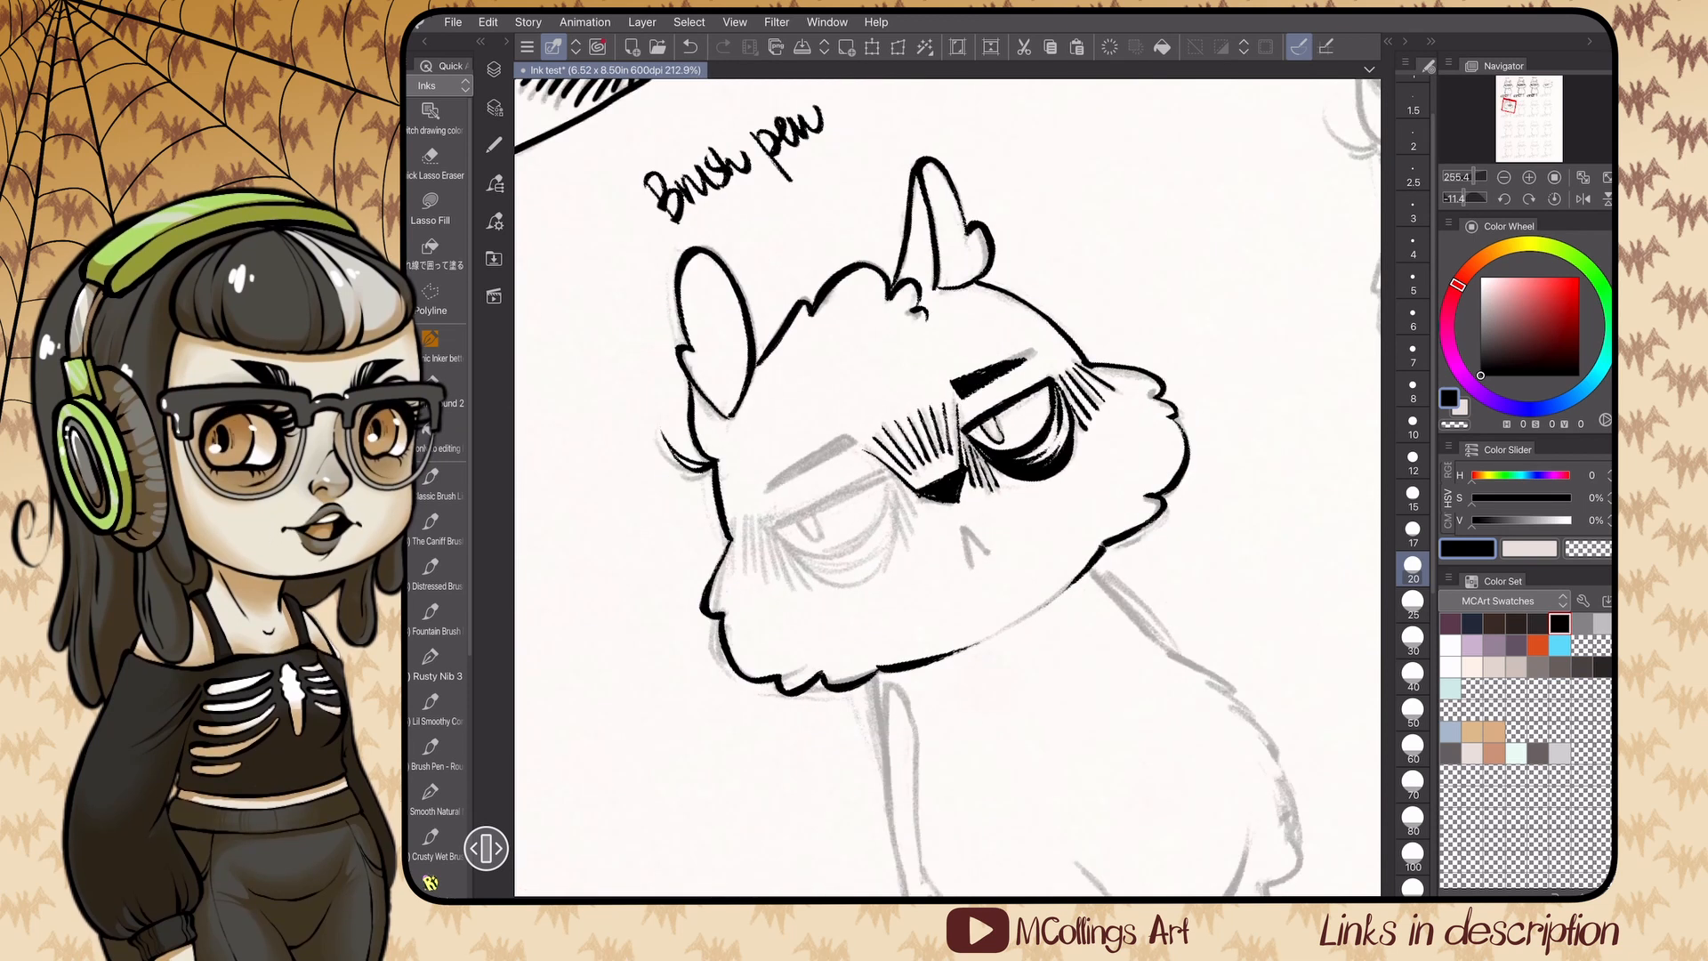
# - Ink the Brush pen raccoon's left eye with its lid, pupil and thick dark bags underneath
pyautogui.scroll(4, 948, 488)
pyautogui.moveTo(561, 548); pyautogui.dragTo(762, 448)
pyautogui.moveTo(687, 473)
pyautogui.mouseDown()
pyautogui.moveTo(710, 600)
pyautogui.moveTo(771, 467)
pyautogui.mouseUp()
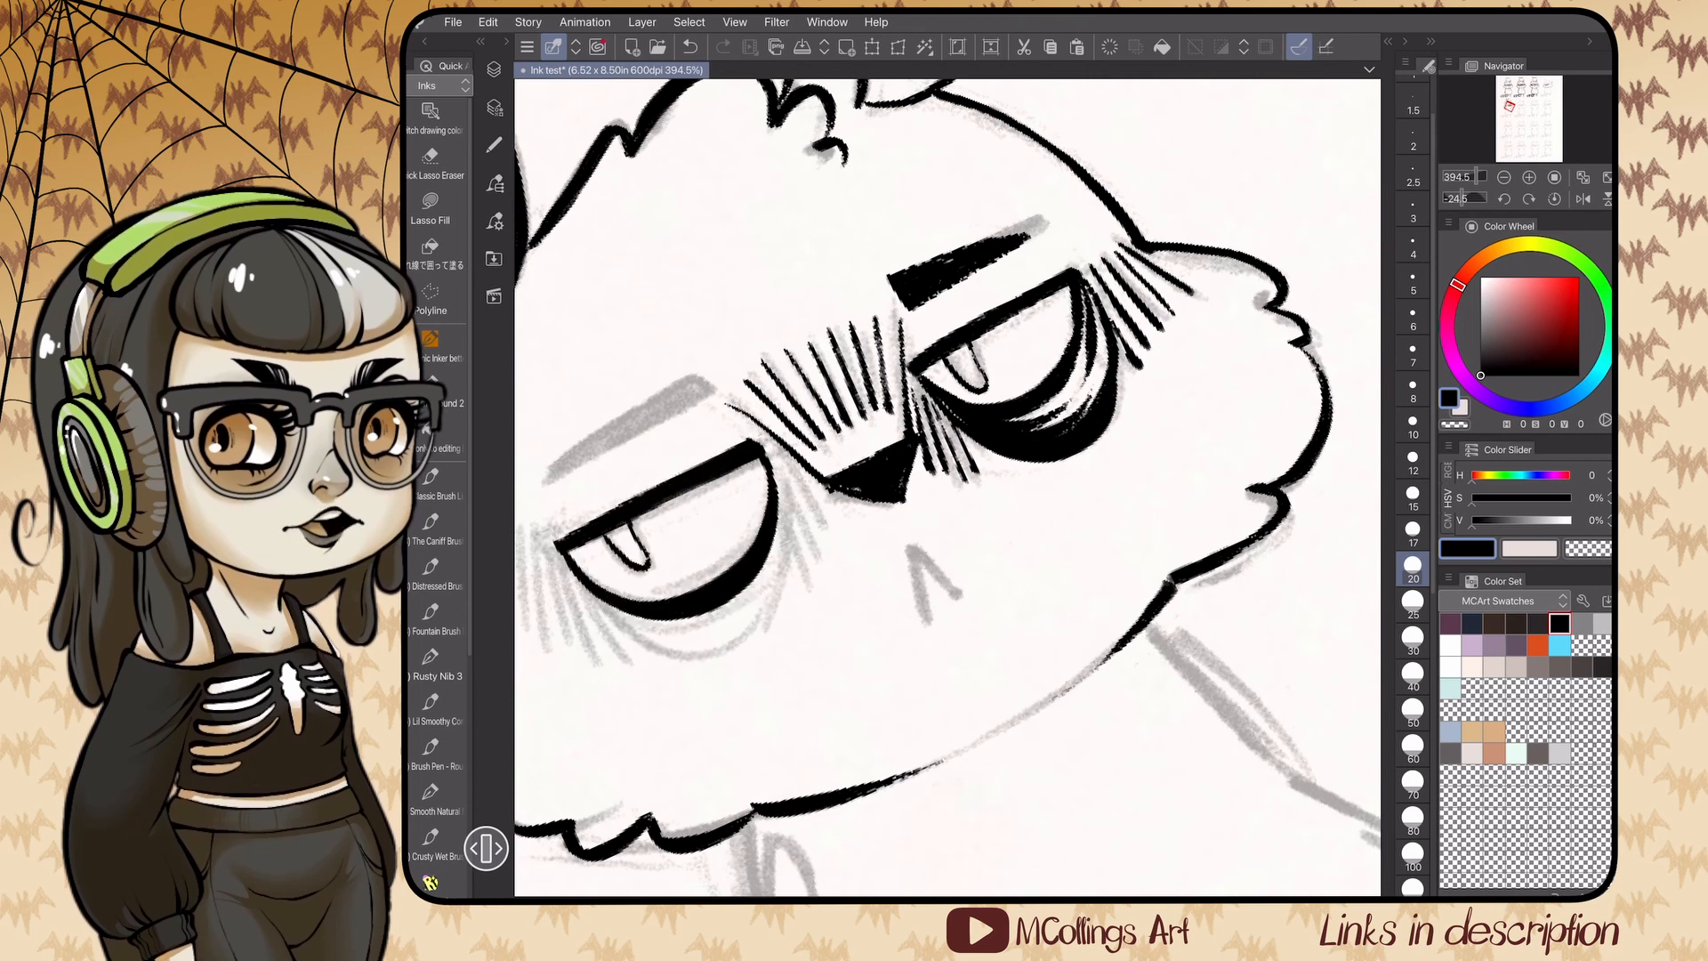
pyautogui.moveTo(583, 584); pyautogui.dragTo(730, 598)
pyautogui.moveTo(773, 456); pyautogui.dragTo(744, 621)
pyautogui.moveTo(583, 587); pyautogui.dragTo(668, 656)
pyautogui.moveTo(777, 448); pyautogui.dragTo(643, 646)
pyautogui.moveTo(769, 575); pyautogui.dragTo(691, 696)
# - Hatch the fur around the outer corner of the Brush pen raccoon's left eye with tapering strokes
pyautogui.scroll(-3, 948, 488)
pyautogui.scroll(4, 948, 487)
pyautogui.moveTo(705, 584)
pyautogui.mouseDown()
pyautogui.moveTo(729, 686)
pyautogui.moveTo(763, 688)
pyautogui.mouseUp()
pyautogui.moveTo(751, 580); pyautogui.dragTo(810, 692)
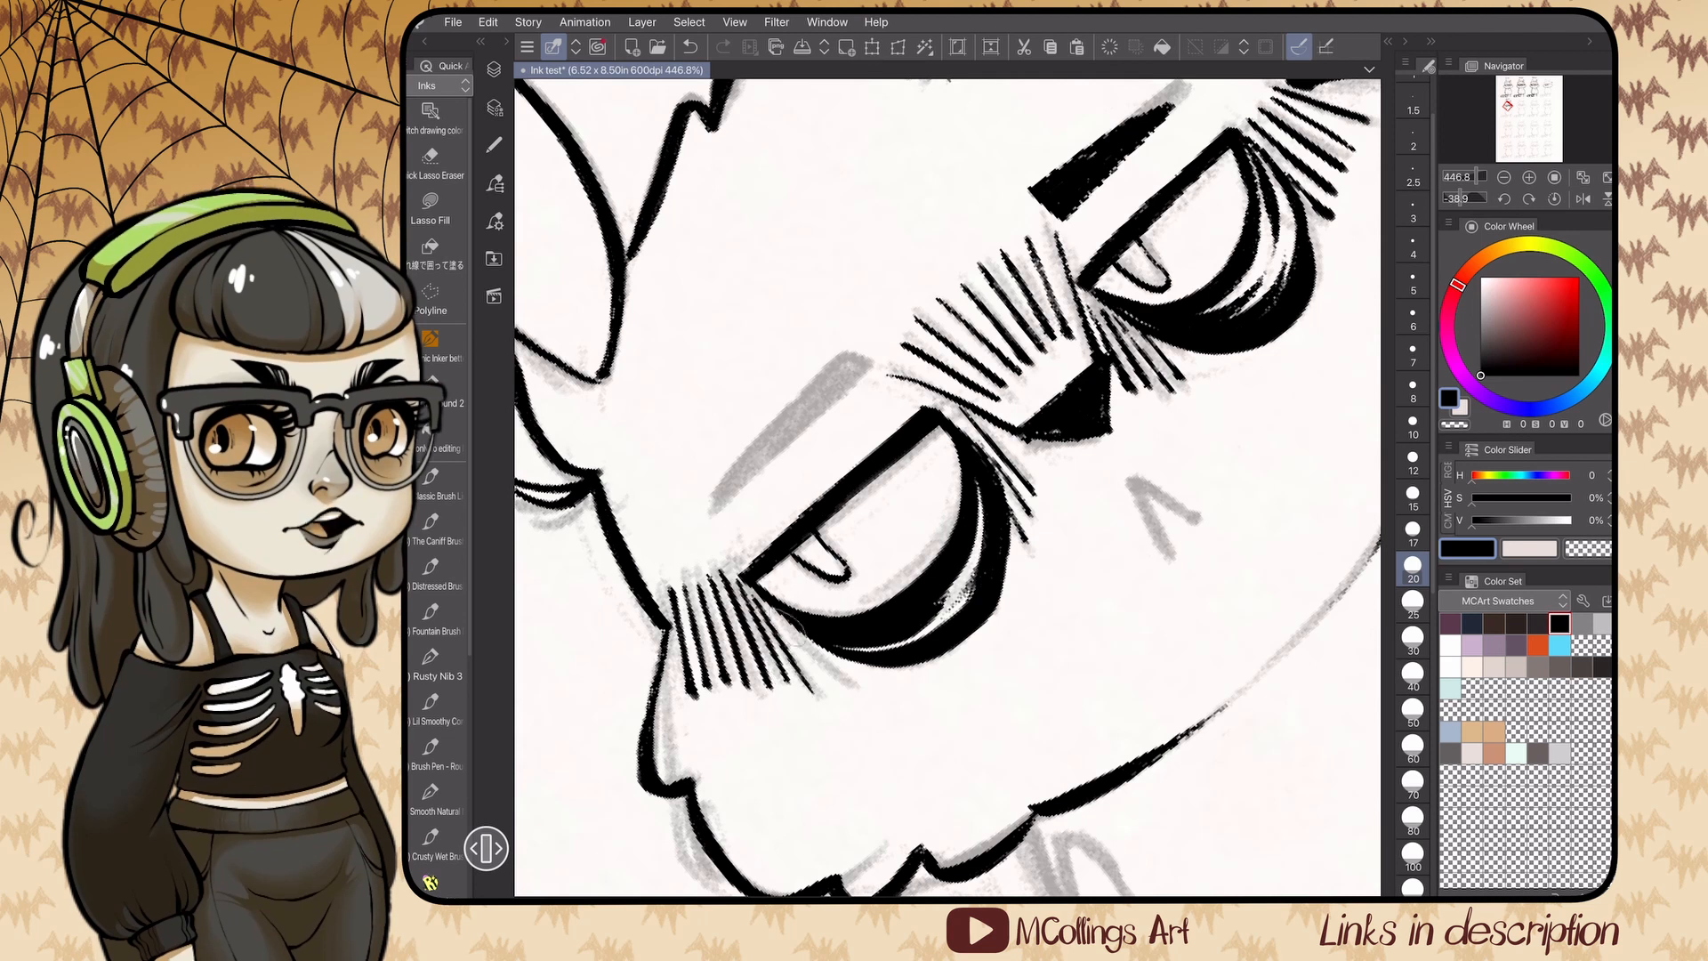
pyautogui.moveTo(772, 610); pyautogui.dragTo(841, 686)
# - Outline and fill the Brush pen raccoon's left eyebrow in solid black, and ink its small pointed mouth
pyautogui.scroll(-2, 1054, 596)
pyautogui.moveTo(808, 509); pyautogui.dragTo(906, 416)
pyautogui.moveTo(877, 409)
pyautogui.mouseDown()
pyautogui.moveTo(806, 512)
pyautogui.moveTo(907, 418)
pyautogui.mouseUp()
pyautogui.hotkey('ctrl', 'z')
pyautogui.hotkey('ctrl', 'z')
pyautogui.moveTo(820, 495); pyautogui.dragTo(867, 447)
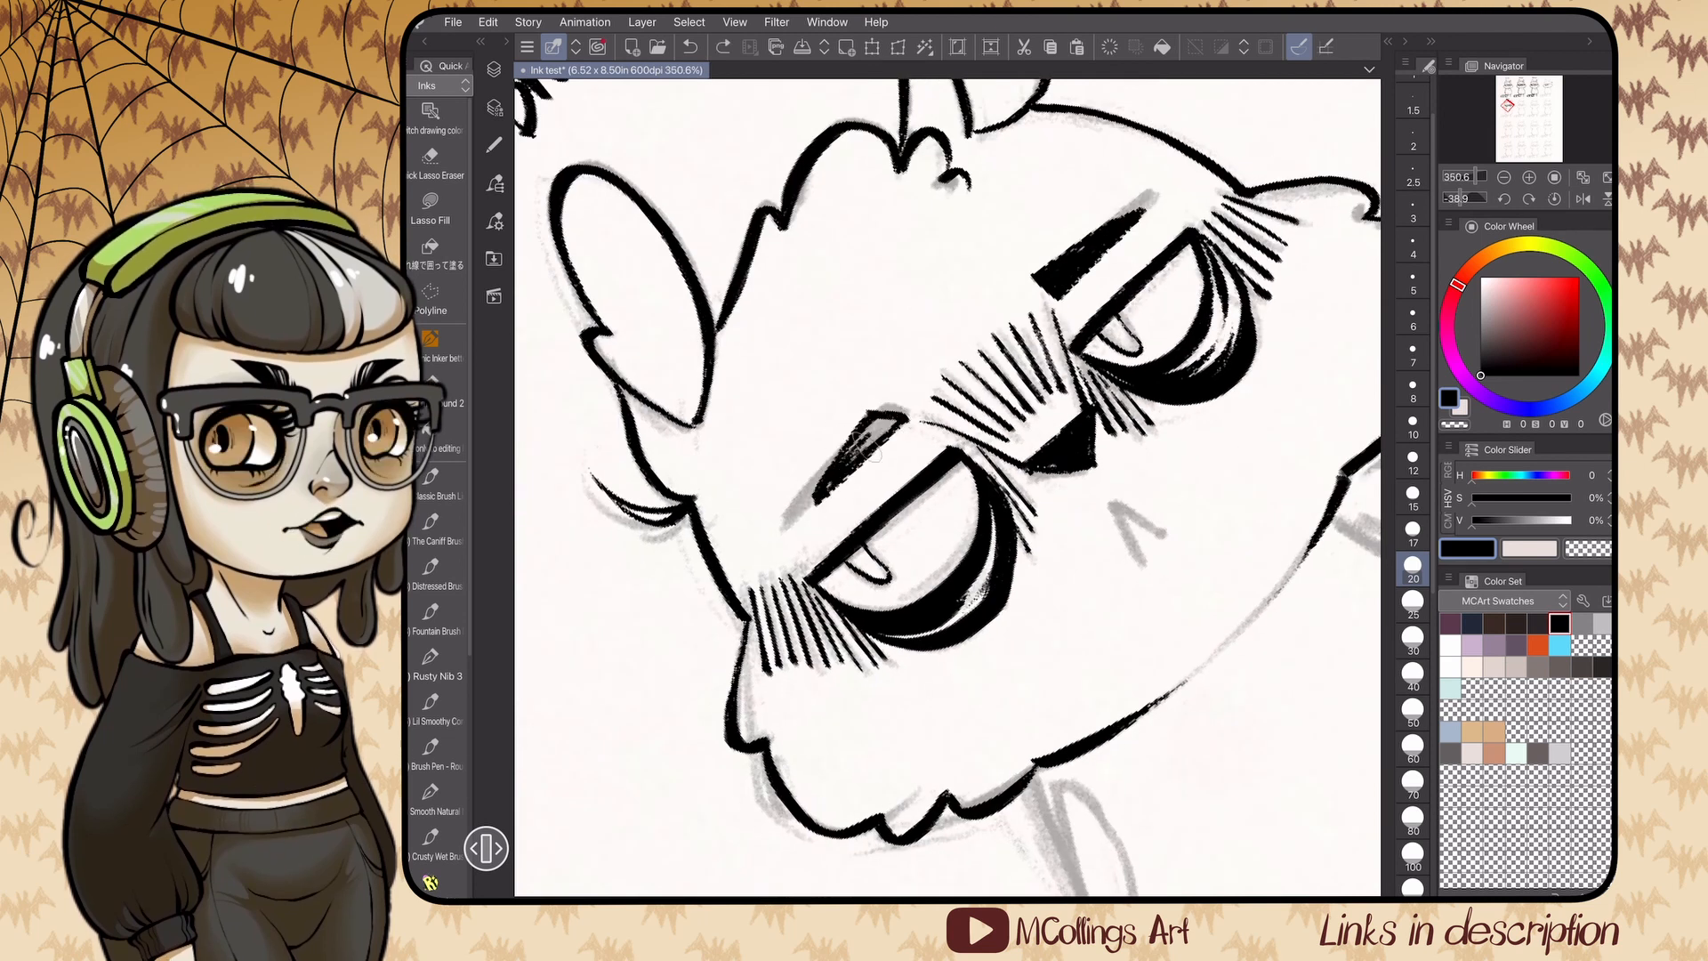
pyautogui.moveTo(1030, 282); pyautogui.dragTo(1053, 304)
pyautogui.scroll(-2, 947, 487)
pyautogui.scroll(2, 947, 488)
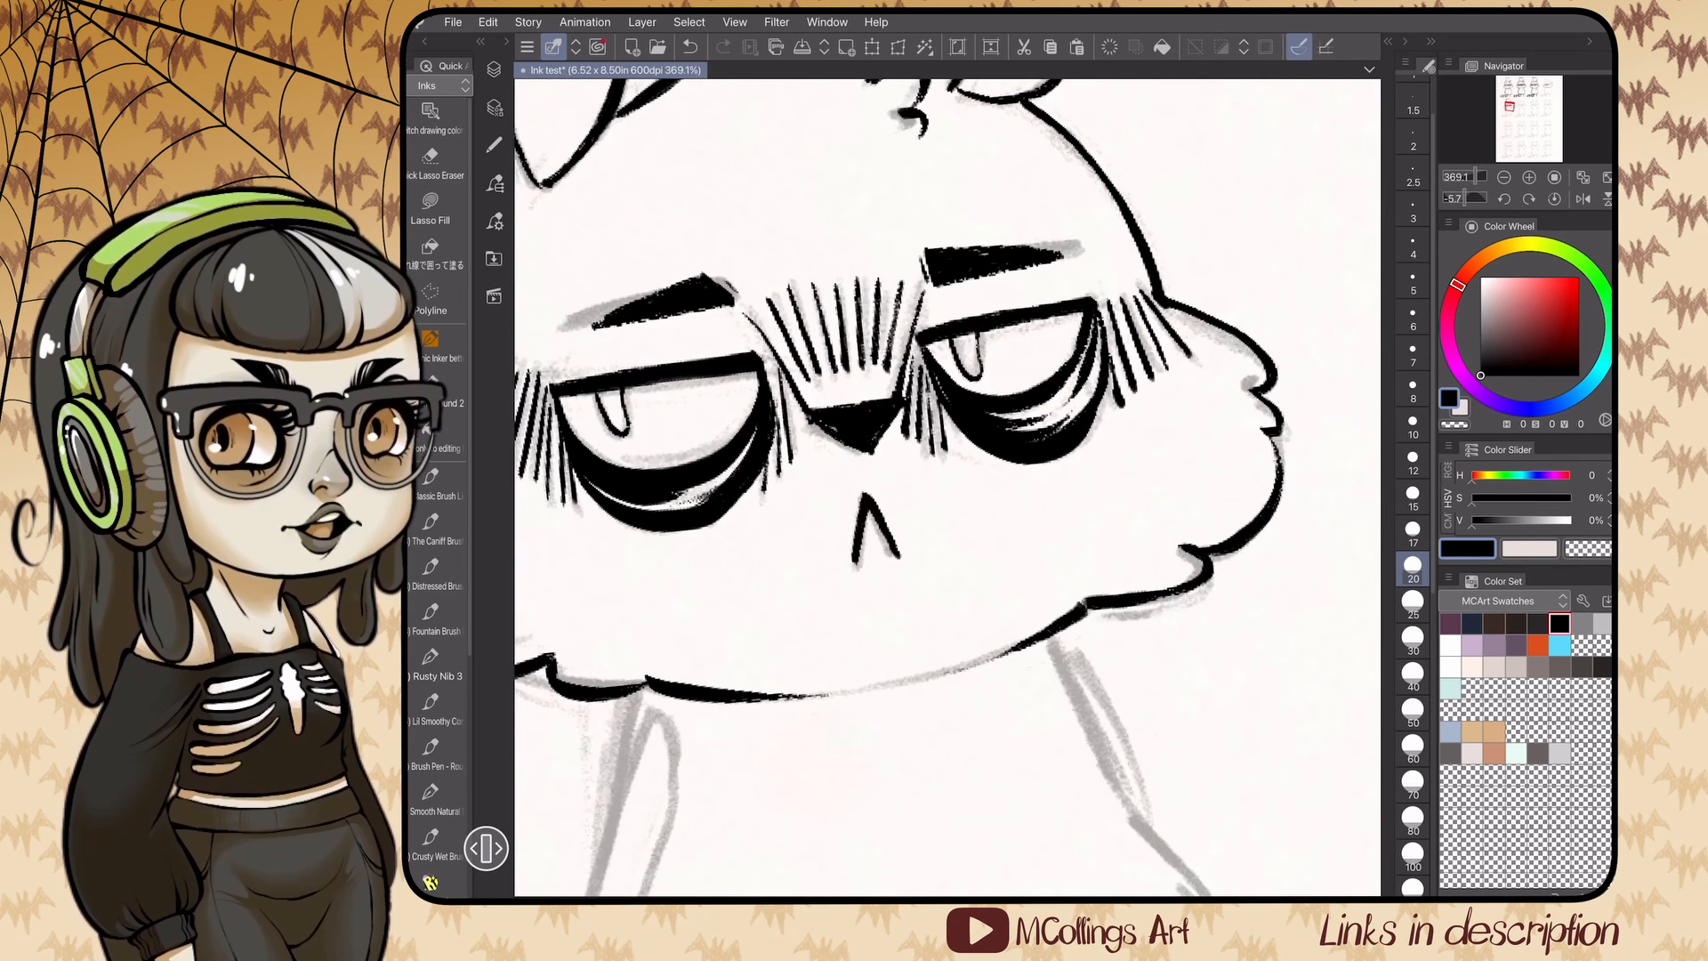
# - Add short groups of fur ticks on both cheeks of the Brush pen raccoon
pyautogui.scroll(-3, 948, 487)
pyautogui.scroll(2, 947, 487)
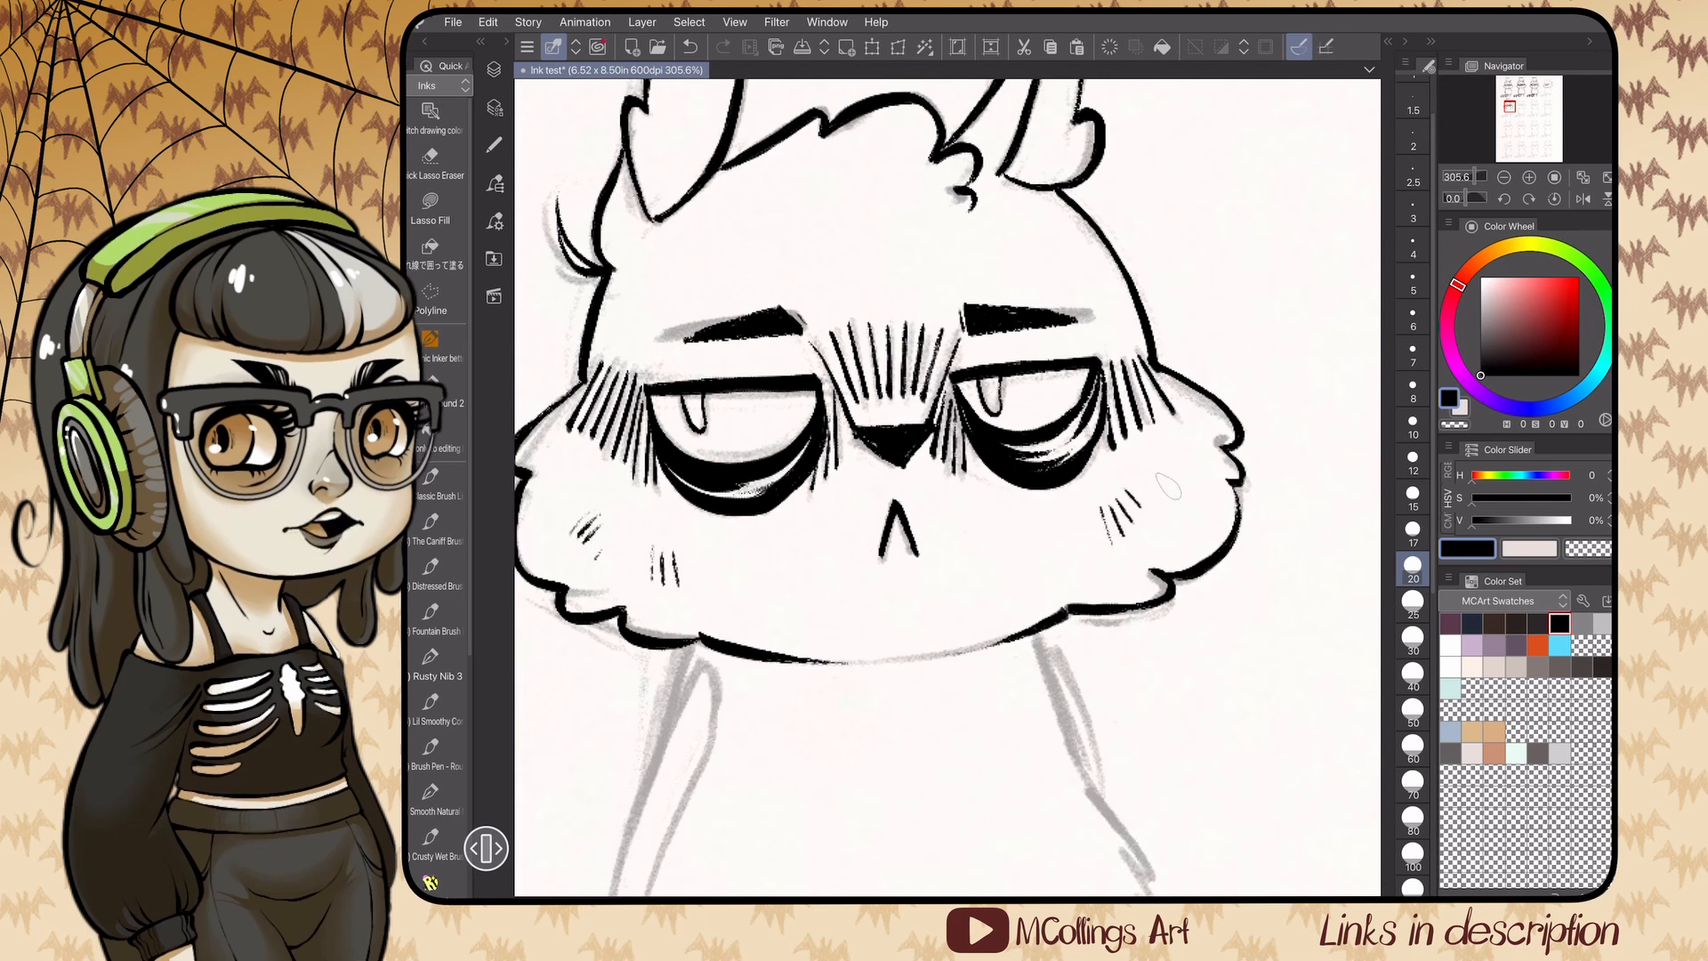
pyautogui.moveTo(1188, 474); pyautogui.dragTo(1158, 508)
pyautogui.moveTo(1221, 461); pyautogui.dragTo(1186, 489)
# - Ink the Brush pen raccoon's left arm from the shoulder down to the clawed hand and back up
pyautogui.scroll(-1, 947, 488)
pyautogui.scroll(-3, 948, 487)
pyautogui.scroll(3, 948, 487)
pyautogui.moveTo(765, 461); pyautogui.dragTo(672, 756)
pyautogui.moveTo(712, 690); pyautogui.dragTo(756, 442)
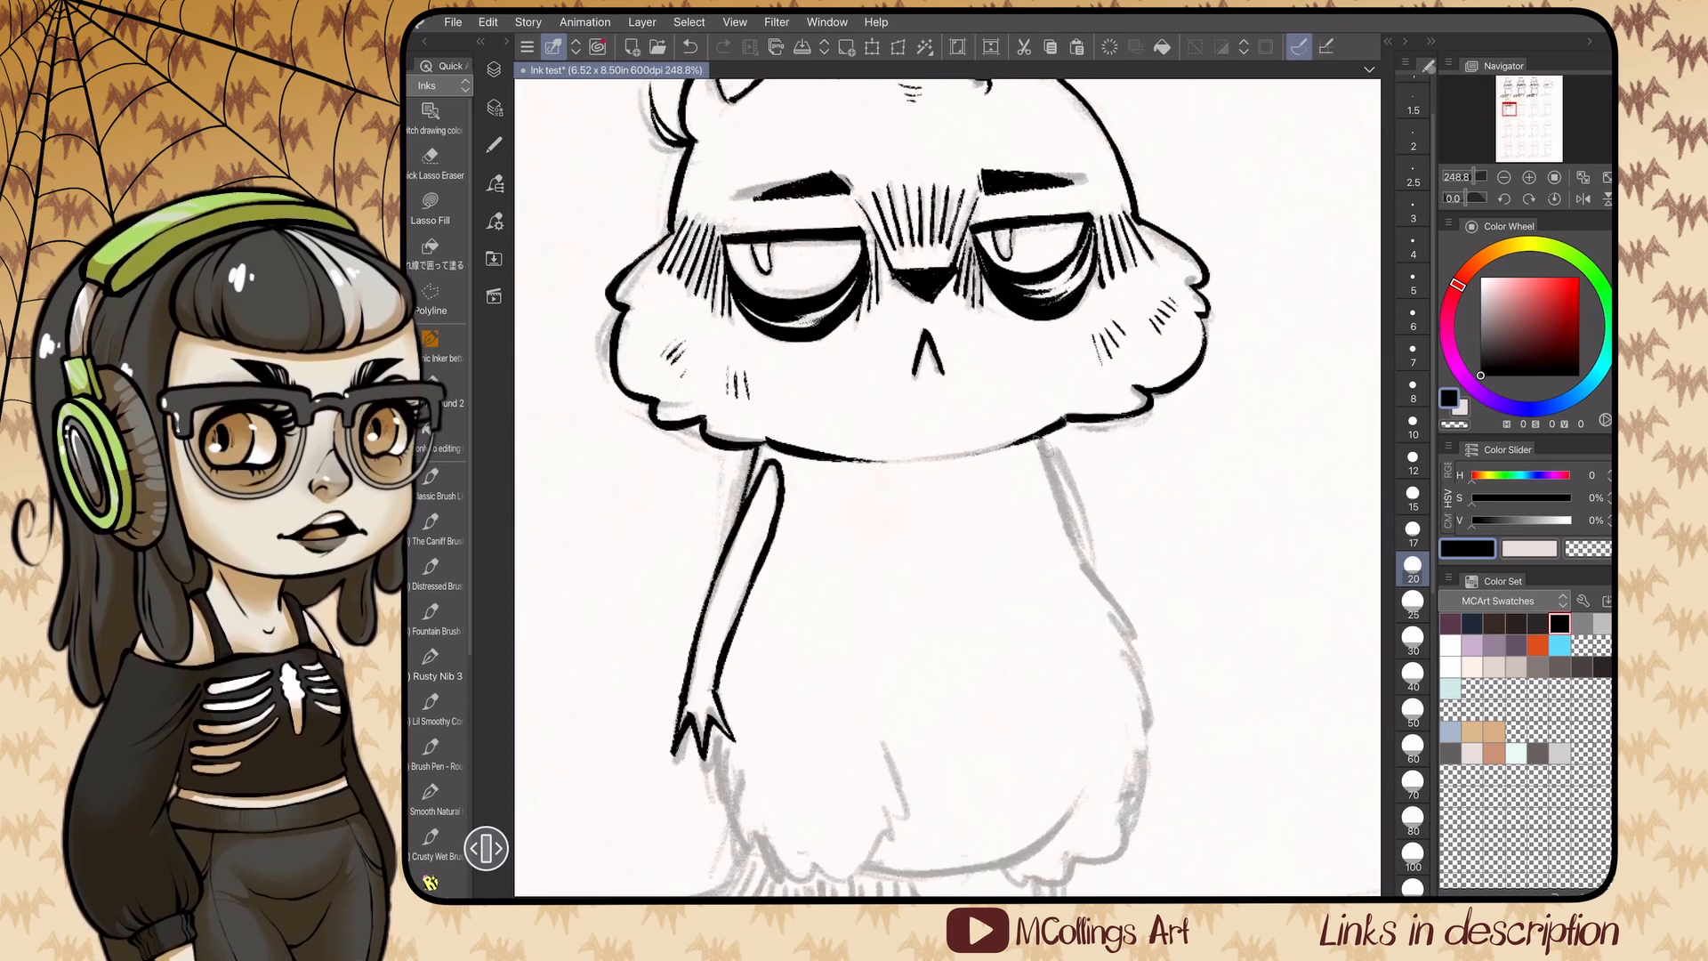
# - Ink the Brush pen raccoon's right arm as a narrow tapering shape, with the body line below it
pyautogui.moveTo(1100, 569); pyautogui.dragTo(1136, 630)
pyautogui.scroll(-2, 947, 488)
pyautogui.hotkey('ctrl', 'z')
pyautogui.moveTo(1014, 383); pyautogui.dragTo(1032, 438)
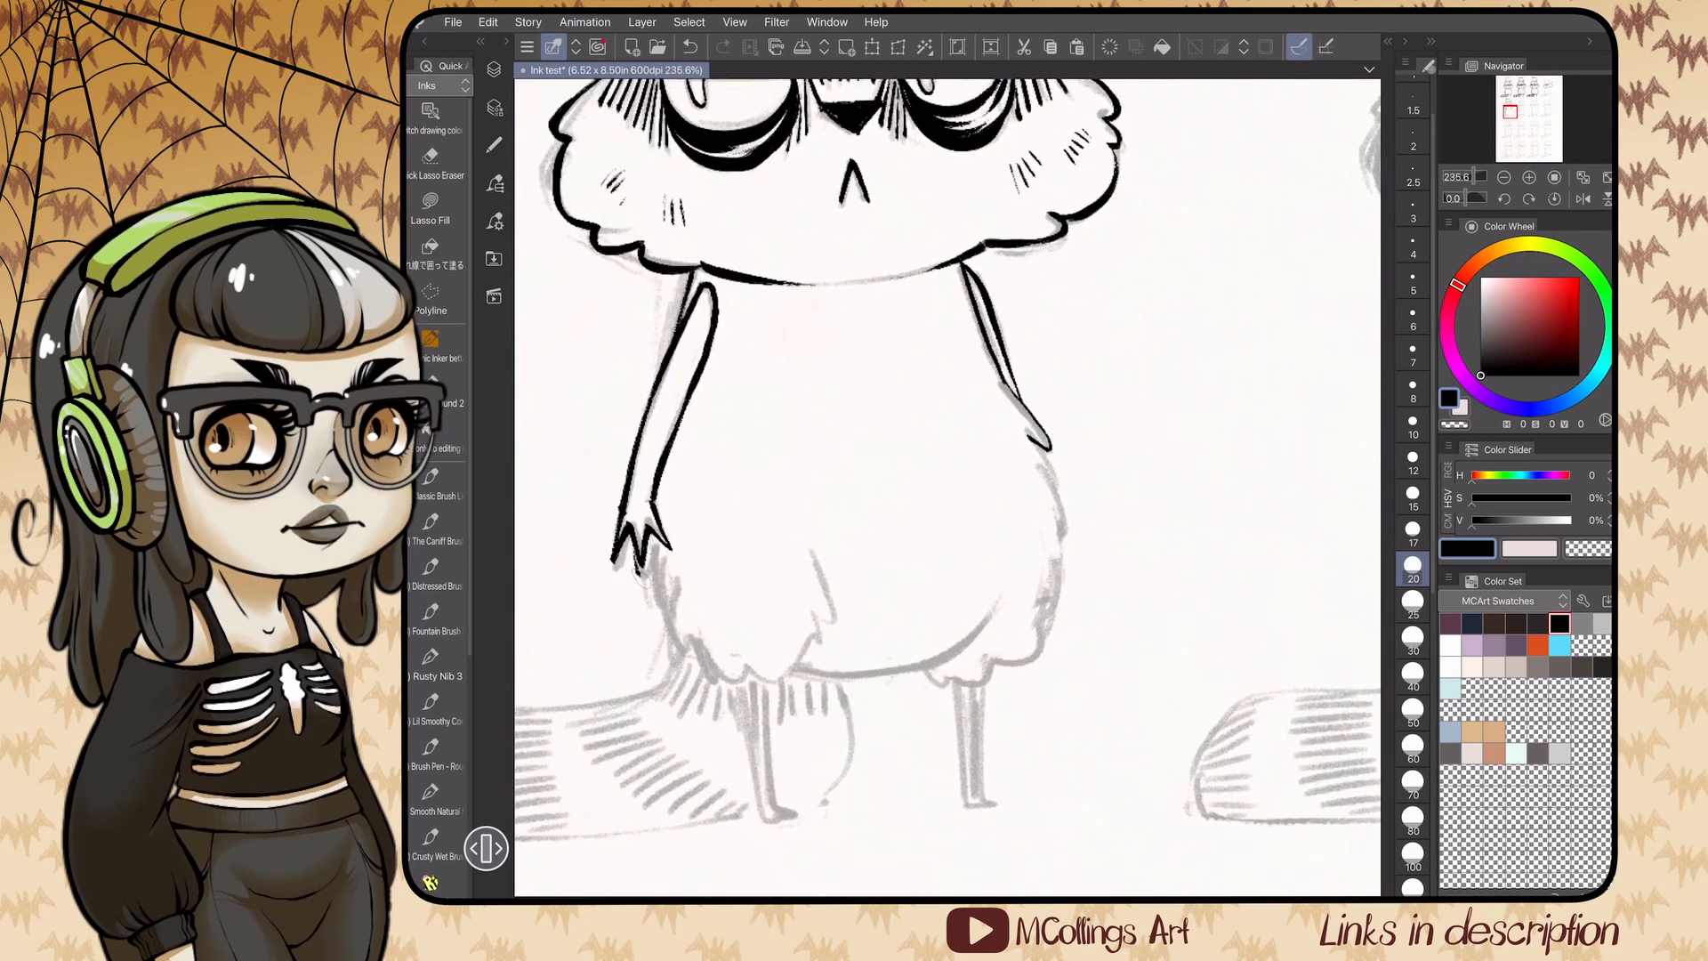
pyautogui.hotkey('ctrl', 'z')
# - Ink the Brush pen raccoon's furry lower body: the left haunch, curved belly line and scalloped right side
pyautogui.scroll(3, 947, 488)
pyautogui.moveTo(729, 628)
pyautogui.mouseDown()
pyautogui.moveTo(792, 628)
pyautogui.moveTo(863, 574)
pyautogui.moveTo(880, 483)
pyautogui.moveTo(890, 615)
pyautogui.moveTo(1112, 534)
pyautogui.mouseUp()
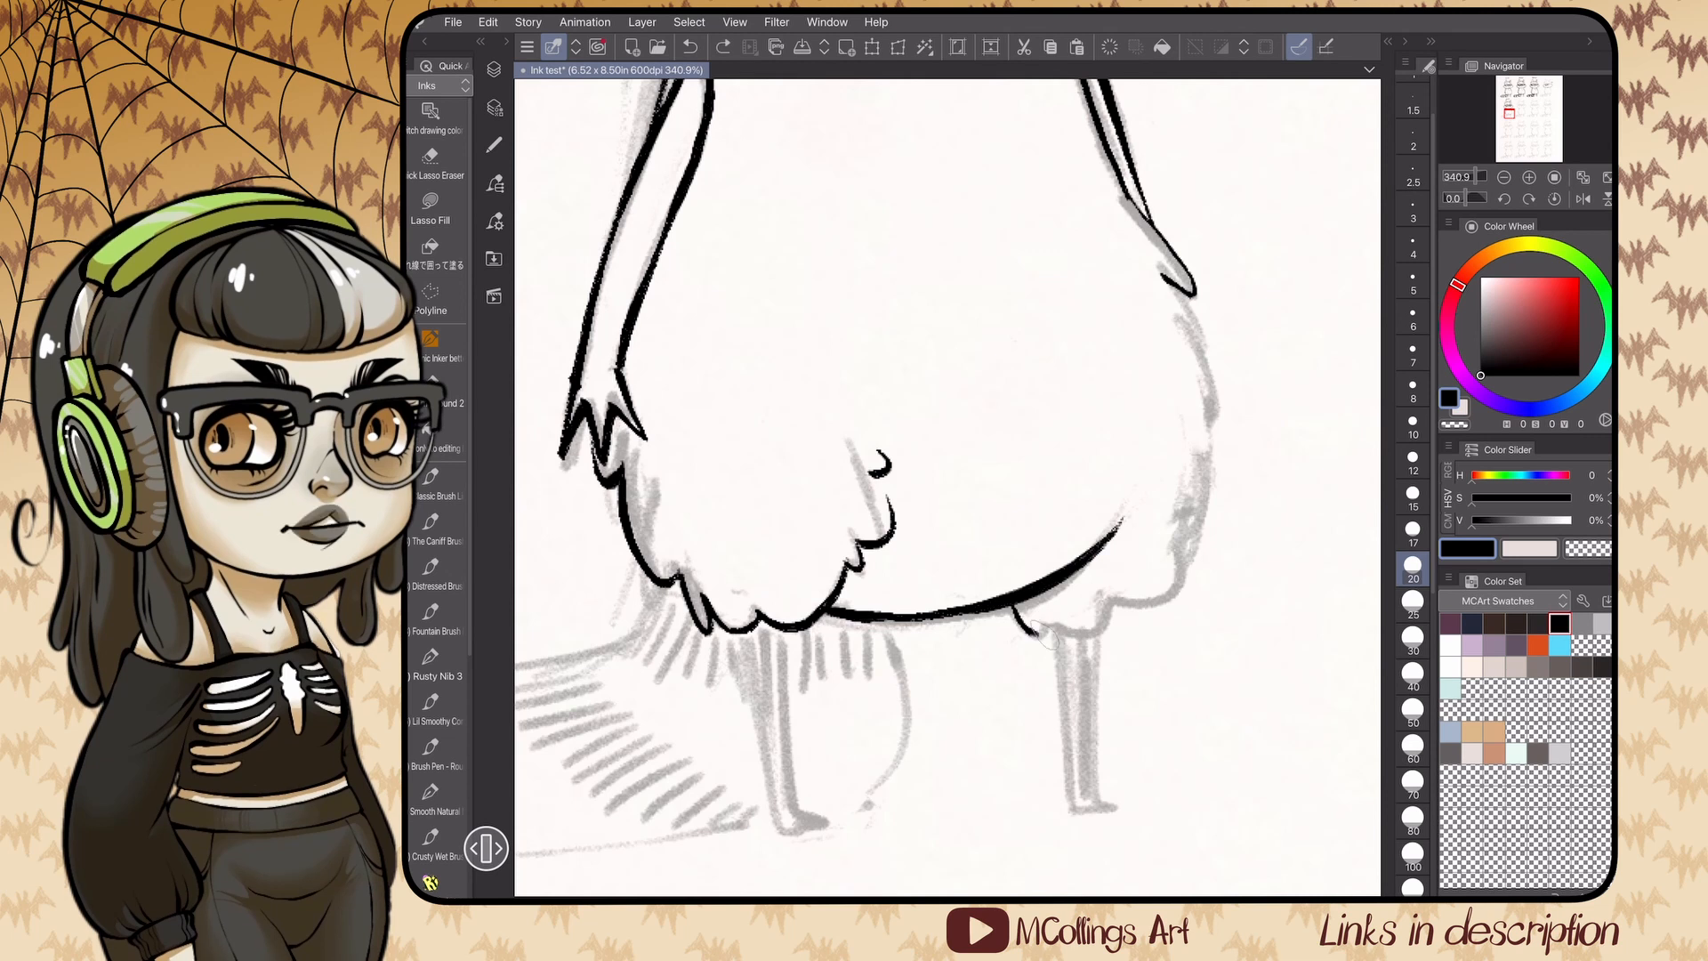
pyautogui.moveTo(1037, 634)
pyautogui.mouseDown()
pyautogui.moveTo(1115, 609)
pyautogui.moveTo(1184, 552)
pyautogui.mouseUp()
pyautogui.moveTo(1194, 296); pyautogui.dragTo(1212, 421)
pyautogui.scroll(-3, 948, 487)
pyautogui.hotkey('ctrl', 'z')
pyautogui.scroll(3, 947, 487)
# - Outline the Brush pen raccoon's right leg and foot and fill them solid black
pyautogui.moveTo(929, 313)
pyautogui.mouseDown()
pyautogui.moveTo(945, 450)
pyautogui.moveTo(921, 668)
pyautogui.mouseUp()
pyautogui.scroll(3, 947, 488)
pyautogui.hotkey('ctrl', 'z')
pyautogui.scroll(-2, 948, 487)
pyautogui.moveTo(966, 360); pyautogui.dragTo(995, 597)
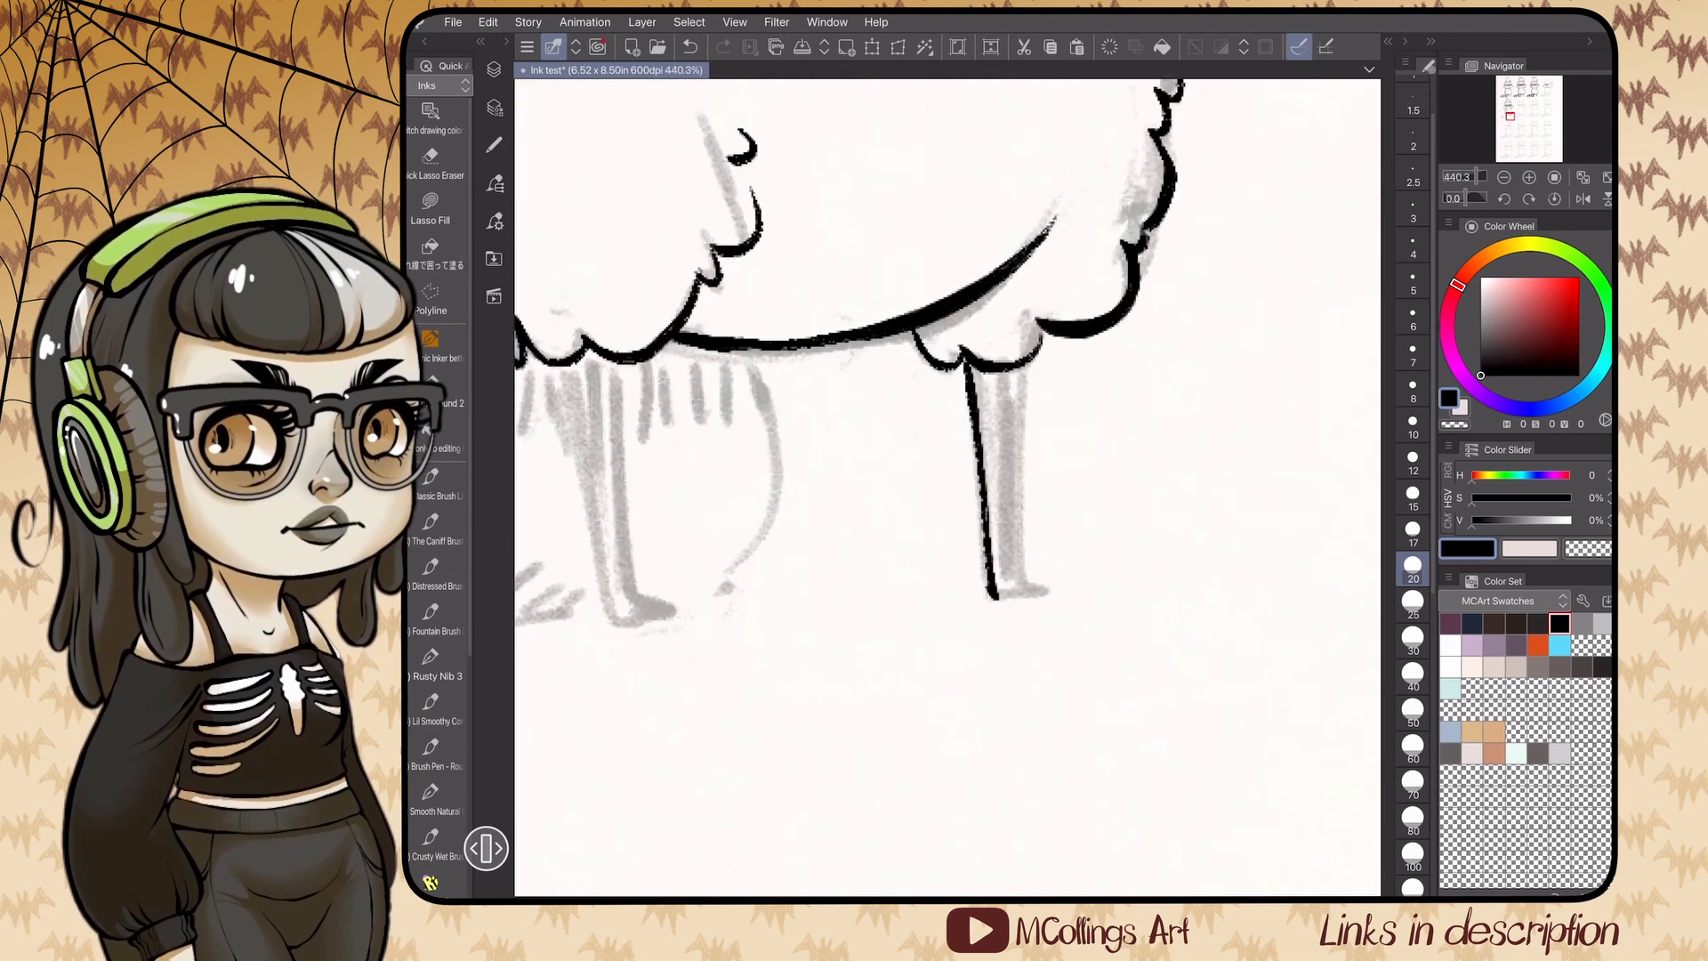
pyautogui.moveTo(1025, 454); pyautogui.dragTo(1055, 591)
pyautogui.moveTo(978, 367)
pyautogui.mouseDown()
pyautogui.moveTo(1010, 427)
pyautogui.moveTo(997, 498)
pyautogui.moveTo(1023, 589)
pyautogui.mouseUp()
# - Outline the Brush pen raccoon's left leg and foot and fill them solid black
pyautogui.hscroll(-5, 948, 487)
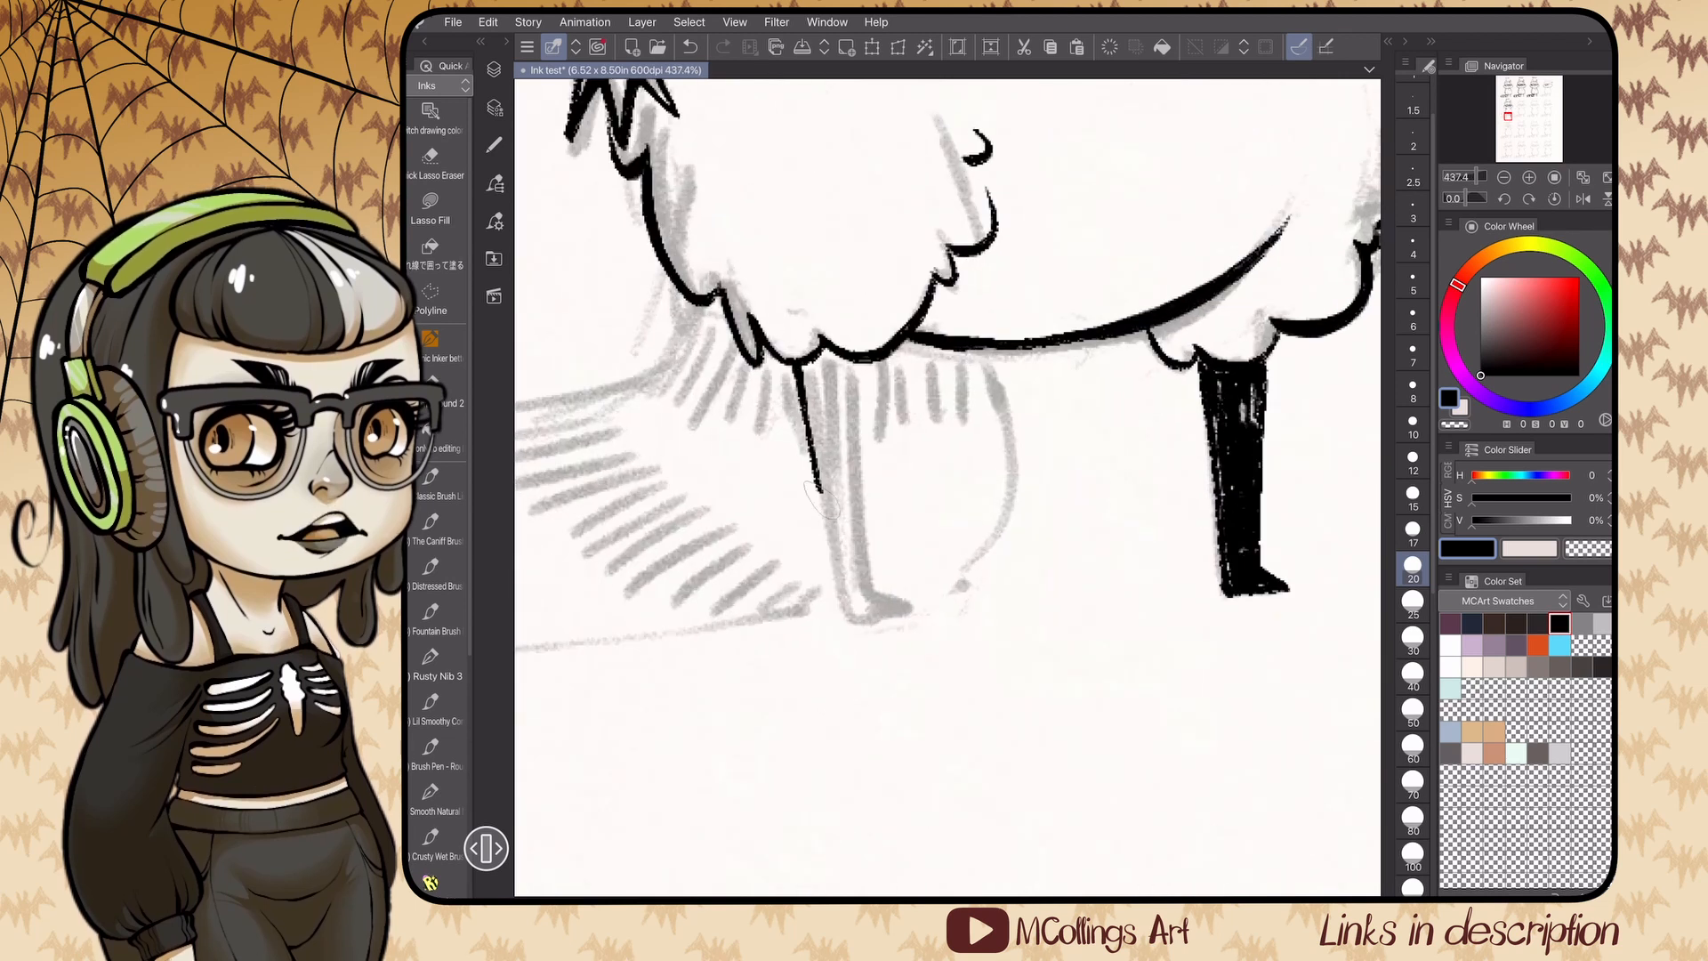
pyautogui.moveTo(790, 363); pyautogui.dragTo(842, 614)
pyautogui.moveTo(854, 359); pyautogui.dragTo(866, 586)
pyautogui.scroll(2, 947, 487)
pyautogui.moveTo(838, 642)
pyautogui.mouseDown()
pyautogui.moveTo(891, 623)
pyautogui.moveTo(844, 681)
pyautogui.moveTo(884, 630)
pyautogui.mouseUp()
pyautogui.hotkey('ctrl', 'z')
pyautogui.moveTo(884, 630); pyautogui.dragTo(842, 680)
pyautogui.scroll(1, 948, 487)
pyautogui.moveTo(736, 317)
pyautogui.mouseDown()
pyautogui.moveTo(795, 327)
pyautogui.moveTo(771, 414)
pyautogui.moveTo(783, 521)
pyautogui.moveTo(845, 614)
pyautogui.moveTo(853, 598)
pyautogui.mouseUp()
pyautogui.scroll(-4, 948, 487)
# - Ink the outline of the Brush pen raccoon's tail with furry notches at the tip and base
pyautogui.scroll(2, 948, 488)
pyautogui.moveTo(872, 324)
pyautogui.mouseDown()
pyautogui.moveTo(855, 383)
pyautogui.moveTo(660, 516)
pyautogui.moveTo(545, 700)
pyautogui.moveTo(587, 745)
pyautogui.moveTo(766, 674)
pyautogui.moveTo(1078, 489)
pyautogui.mouseUp()
pyautogui.scroll(-1, 1078, 489)
pyautogui.hotkey('ctrl', 'z')
pyautogui.moveTo(608, 740)
pyautogui.mouseDown()
pyautogui.moveTo(1071, 491)
pyautogui.moveTo(1159, 359)
pyautogui.mouseUp()
pyautogui.moveTo(1162, 360); pyautogui.dragTo(1087, 264)
# - Hatch short fur strokes along the base of the Brush pen raccoon's tail under the body
pyautogui.moveTo(886, 328); pyautogui.dragTo(875, 366)
pyautogui.moveTo(893, 338); pyautogui.dragTo(883, 390)
pyautogui.moveTo(902, 336); pyautogui.dragTo(897, 398)
pyautogui.moveTo(913, 342); pyautogui.dragTo(912, 407)
pyautogui.moveTo(926, 349); pyautogui.dragTo(927, 400)
pyautogui.moveTo(934, 351); pyautogui.dragTo(939, 394)
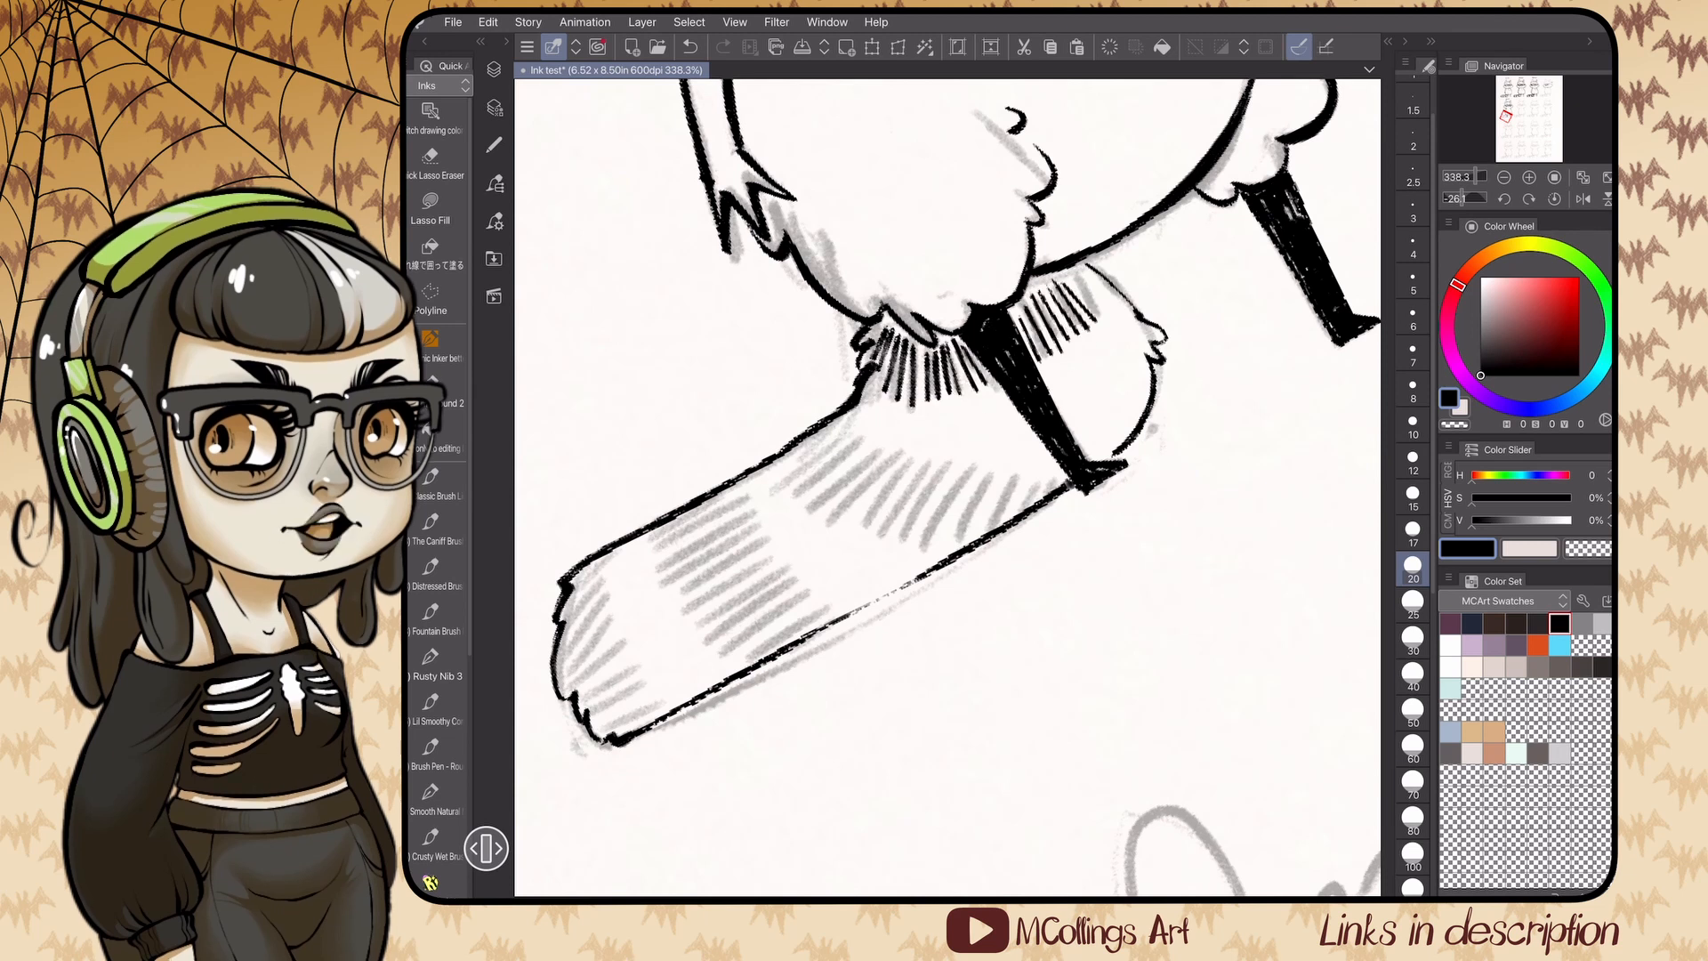
# - Hatch the dark stripes and the tip of the Brush pen raccoon's tail with short parallel strokes
pyautogui.moveTo(814, 438); pyautogui.dragTo(795, 481)
pyautogui.moveTo(867, 454)
pyautogui.mouseDown()
pyautogui.moveTo(850, 503)
pyautogui.moveTo(898, 520)
pyautogui.mouseUp()
pyautogui.moveTo(951, 481)
pyautogui.mouseDown()
pyautogui.moveTo(934, 534)
pyautogui.moveTo(987, 538)
pyautogui.mouseUp()
pyautogui.moveTo(743, 520)
pyautogui.mouseDown()
pyautogui.moveTo(681, 560)
pyautogui.moveTo(686, 591)
pyautogui.mouseUp()
pyautogui.moveTo(790, 581); pyautogui.dragTo(698, 628)
pyautogui.moveTo(814, 606); pyautogui.dragTo(734, 654)
pyautogui.moveTo(607, 567)
pyautogui.mouseDown()
pyautogui.moveTo(564, 623)
pyautogui.moveTo(568, 667)
pyautogui.mouseUp()
pyautogui.moveTo(636, 649)
pyautogui.mouseDown()
pyautogui.moveTo(586, 707)
pyautogui.moveTo(596, 725)
pyautogui.mouseUp()
# - Add scattered groups of short fur ticks on the Brush pen raccoon's chest
pyautogui.scroll(-3, 947, 487)
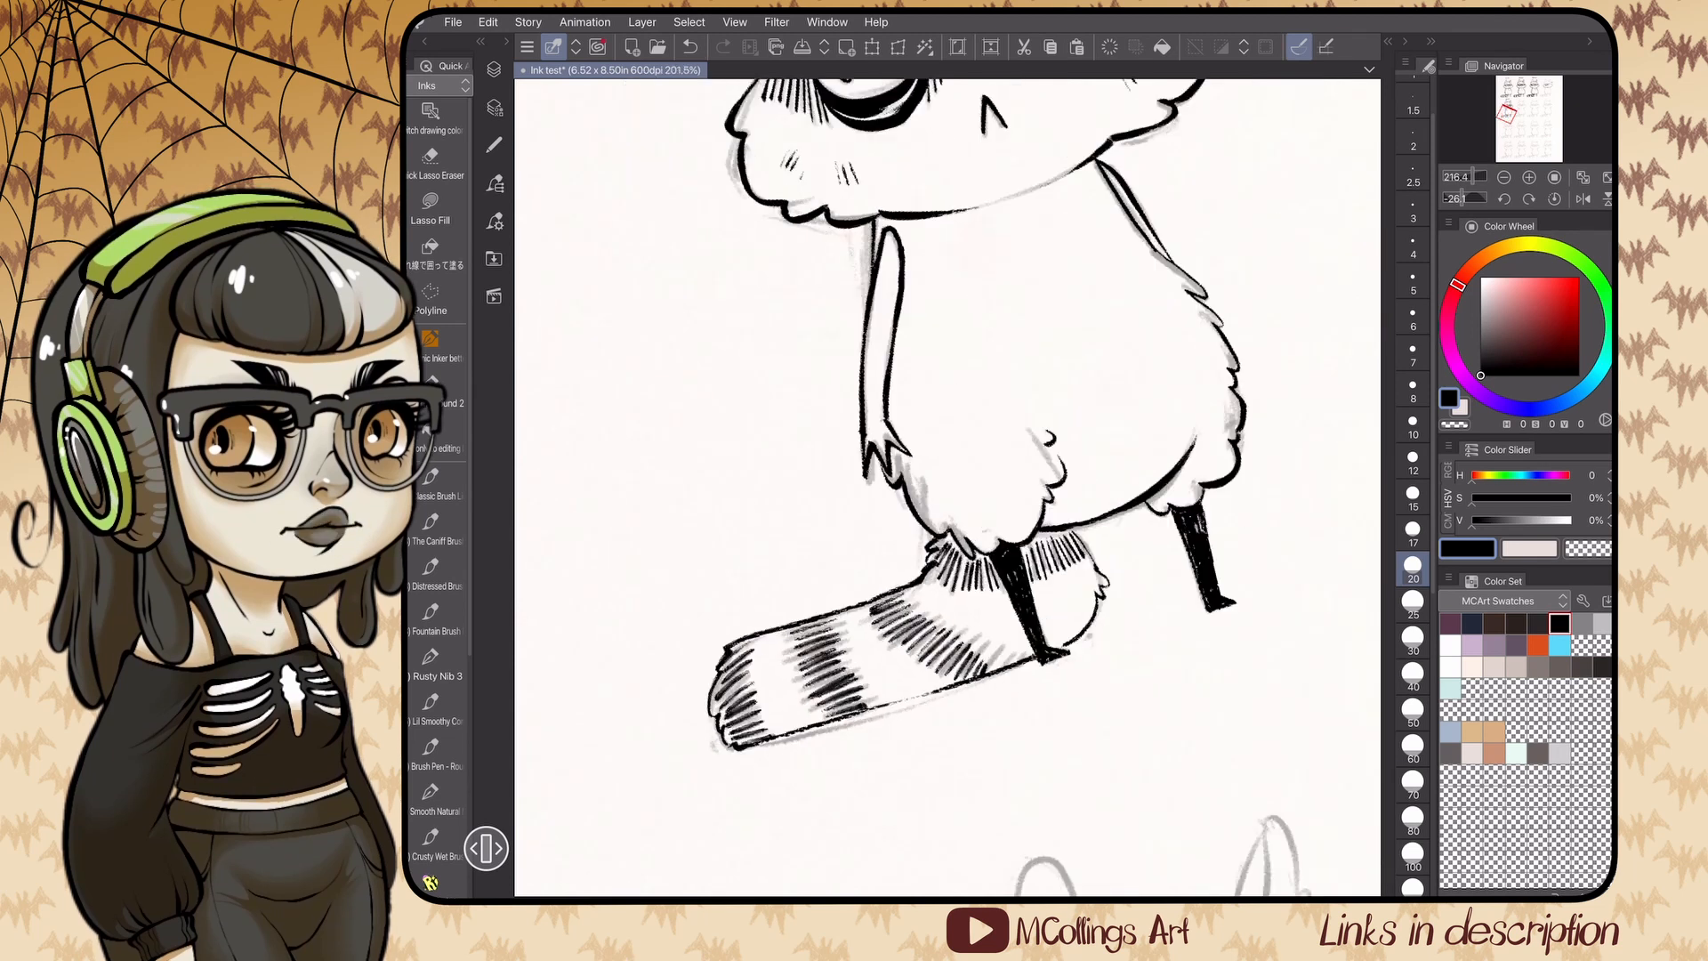
pyautogui.scroll(2, 948, 488)
pyautogui.moveTo(1006, 335); pyautogui.dragTo(1013, 377)
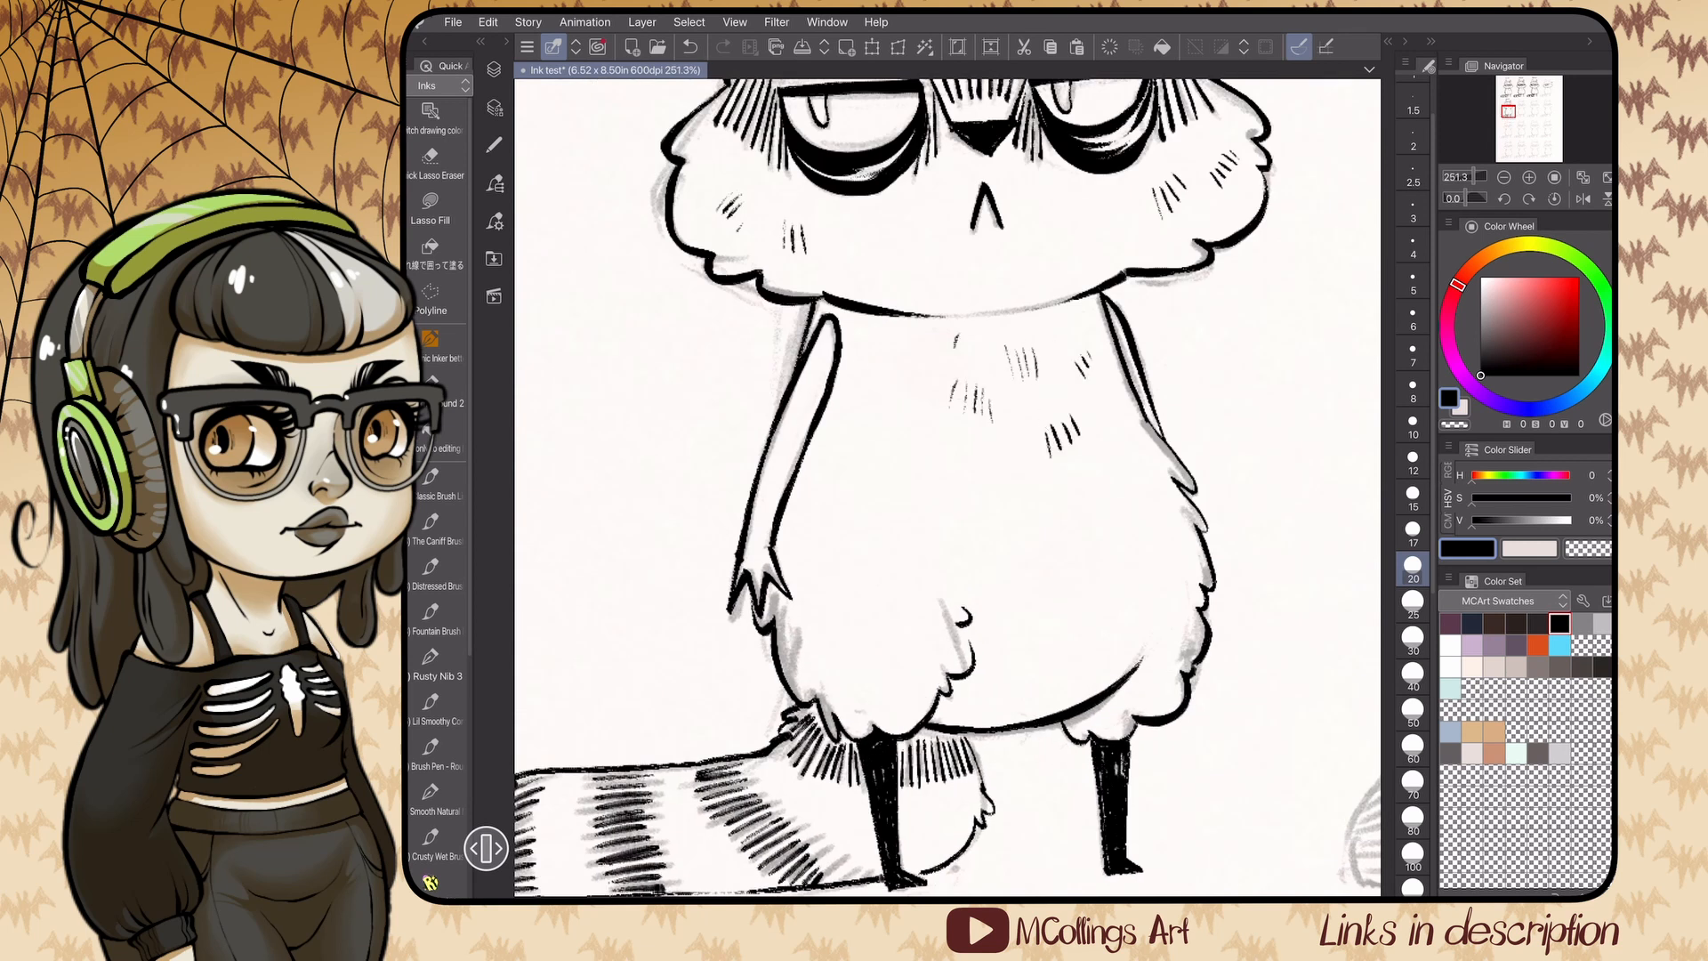
# - Switch to the Classic Brush pen and letter "Classic Brush Pen" with a boxed "TGTS" above the next raccoon sketch
pyautogui.scroll(-2, 948, 487)
pyautogui.click(435, 530)
pyautogui.moveTo(998, 185); pyautogui.dragTo(998, 210)
pyautogui.moveTo(1007, 181)
pyautogui.mouseDown()
pyautogui.moveTo(1008, 208)
pyautogui.moveTo(1028, 205)
pyautogui.mouseUp()
pyautogui.moveTo(1038, 184); pyautogui.dragTo(1032, 204)
pyautogui.moveTo(1066, 183); pyautogui.dragTo(1068, 195)
pyautogui.moveTo(1043, 214)
pyautogui.mouseDown()
pyautogui.moveTo(1093, 294)
pyautogui.moveTo(1108, 290)
pyautogui.mouseUp()
pyautogui.scroll(-2, 948, 488)
pyautogui.moveTo(1141, 268); pyautogui.dragTo(1130, 290)
pyautogui.scroll(-1, 948, 487)
pyautogui.scroll(2, 948, 487)
pyautogui.moveTo(979, 295); pyautogui.dragTo(982, 292)
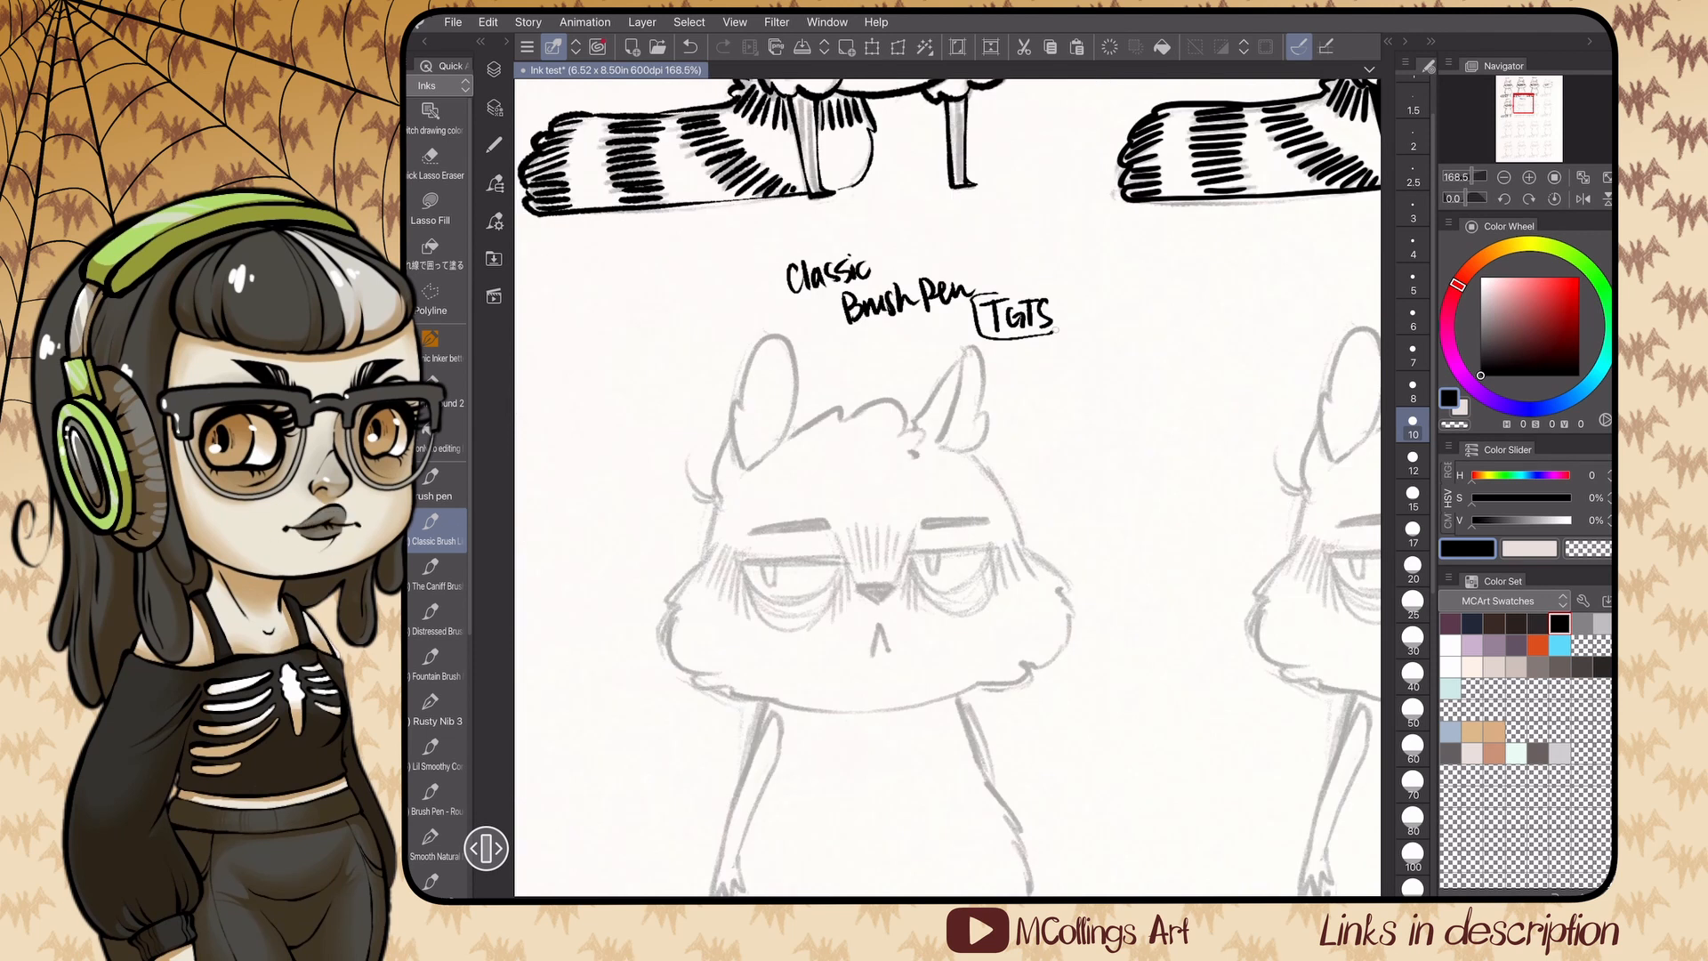
# - Ink the Classic Brush Pen raccoon's two ears and the hair tuft between them
pyautogui.scroll(-1, 948, 487)
pyautogui.scroll(3, 948, 488)
pyautogui.moveTo(725, 443)
pyautogui.mouseDown()
pyautogui.moveTo(790, 271)
pyautogui.moveTo(727, 443)
pyautogui.moveTo(965, 384)
pyautogui.mouseUp()
pyautogui.moveTo(1031, 279); pyautogui.dragTo(998, 407)
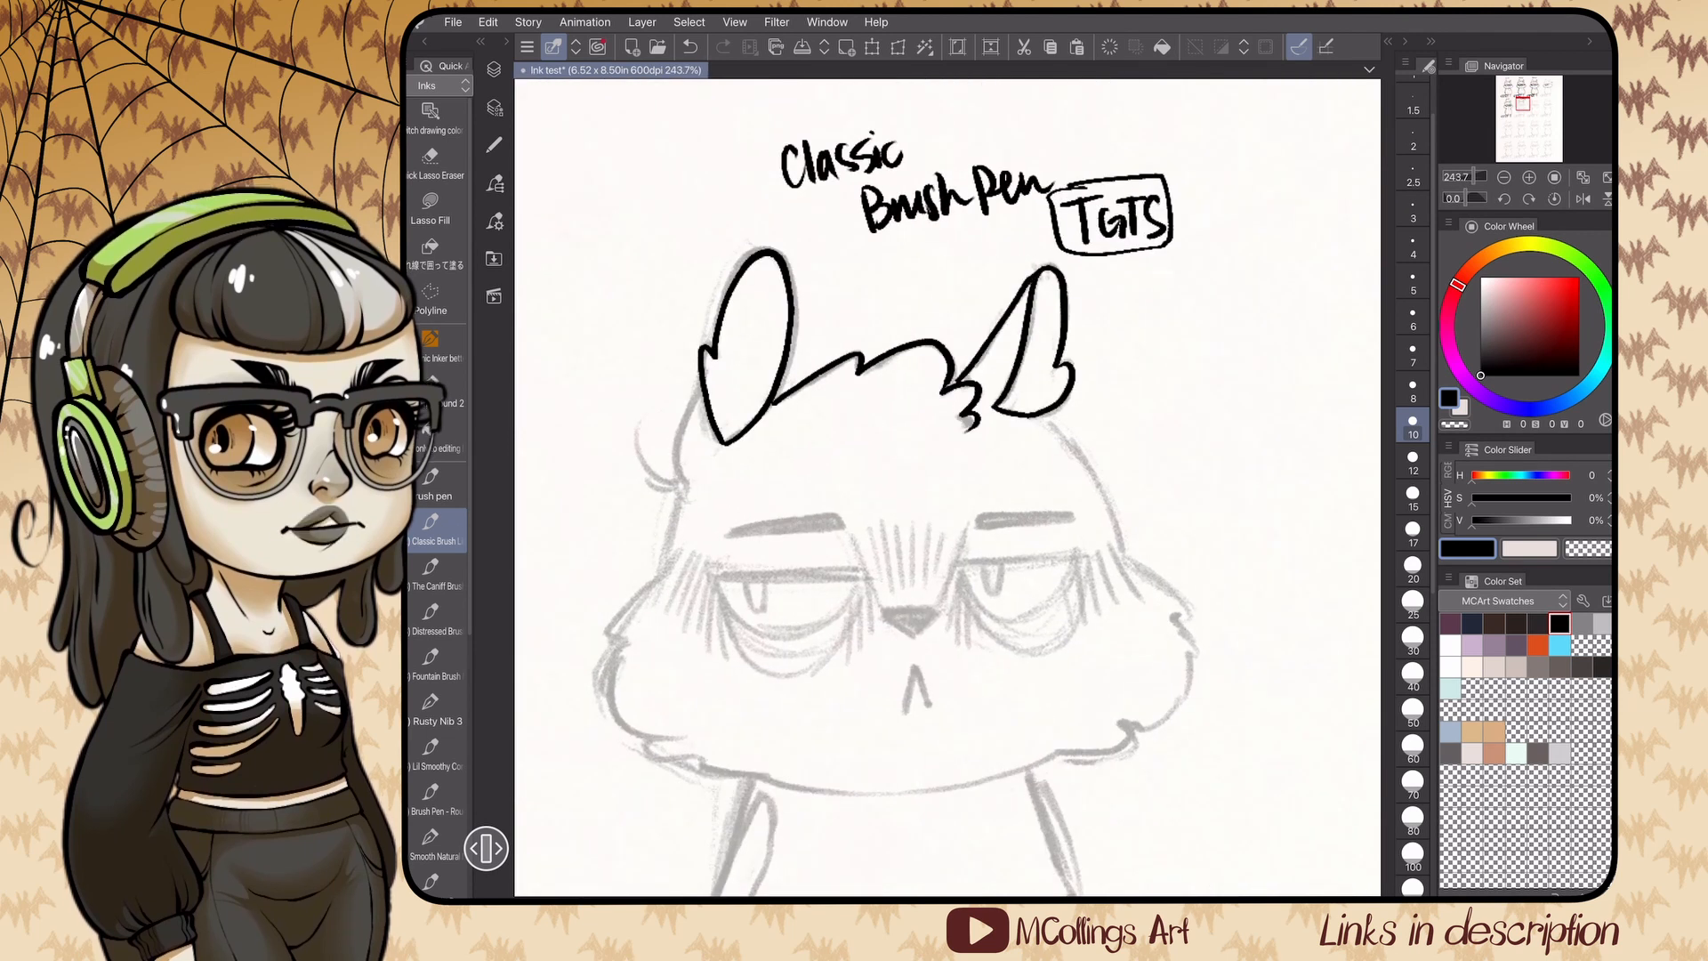
# - Ink the Classic Brush Pen raccoon's head outline, including the fluffy cheeks, the chin and the tuft beside the left ear
pyautogui.scroll(-1, 948, 487)
pyautogui.moveTo(739, 397); pyautogui.dragTo(718, 481)
pyautogui.moveTo(1088, 333); pyautogui.dragTo(1163, 460)
pyautogui.scroll(-3, 947, 488)
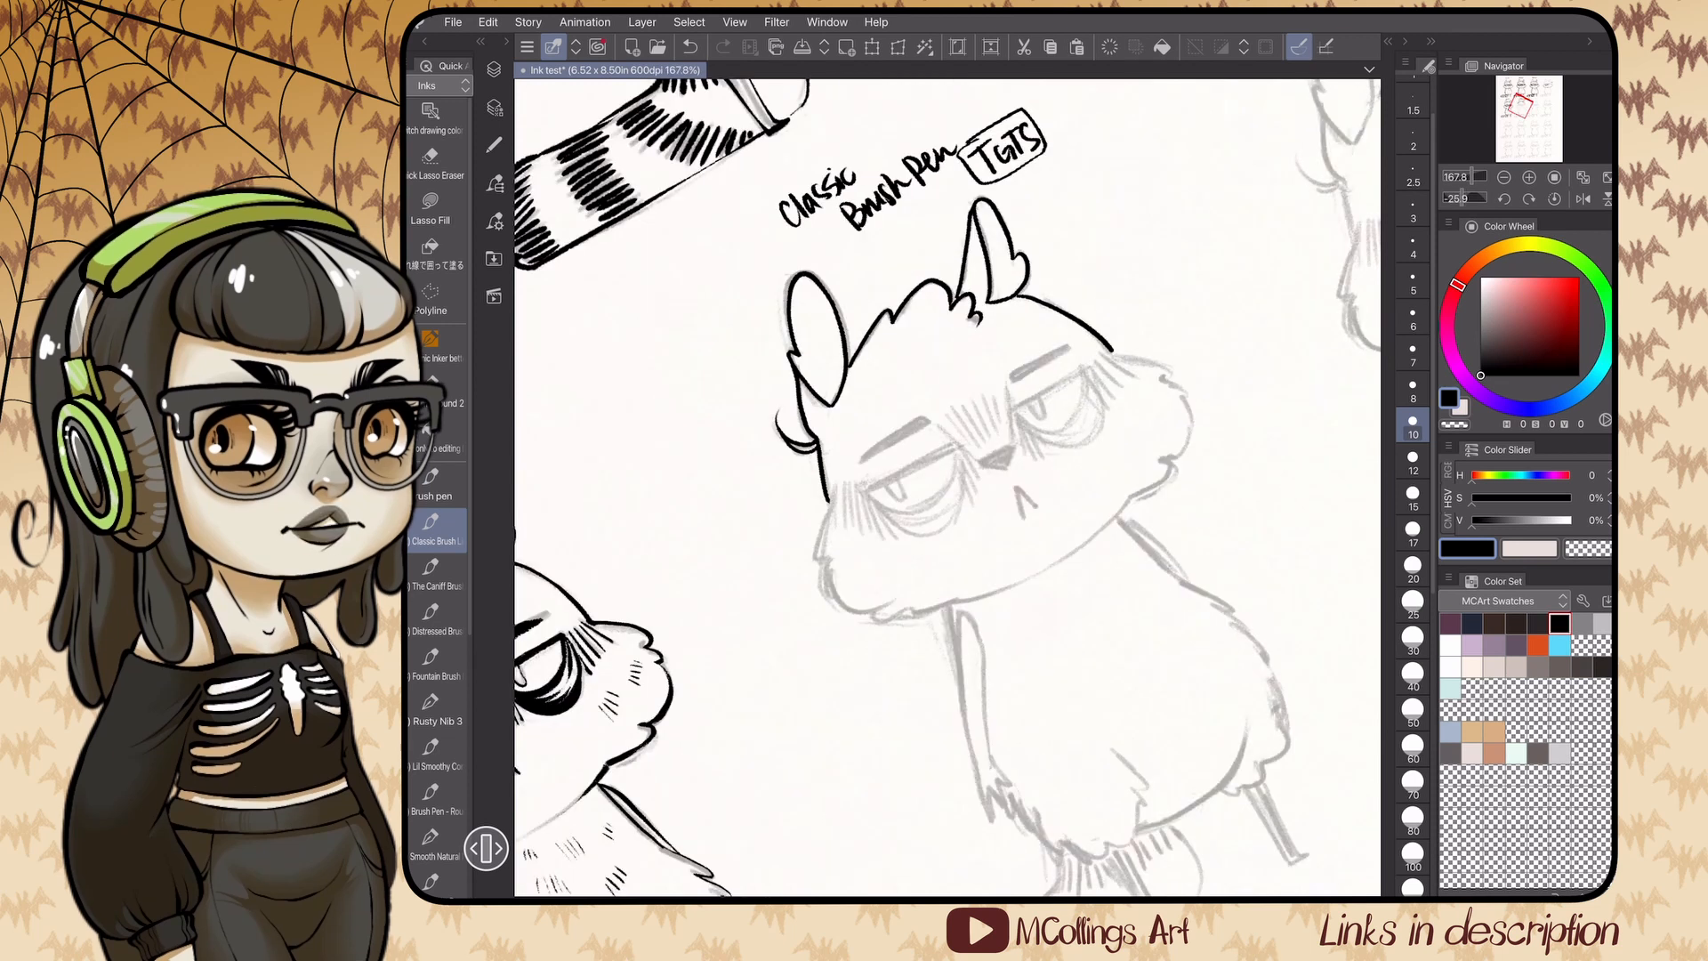
pyautogui.scroll(2, 947, 487)
pyautogui.moveTo(777, 484)
pyautogui.mouseDown()
pyautogui.moveTo(768, 595)
pyautogui.moveTo(899, 632)
pyautogui.moveTo(1041, 580)
pyautogui.moveTo(1232, 428)
pyautogui.mouseUp()
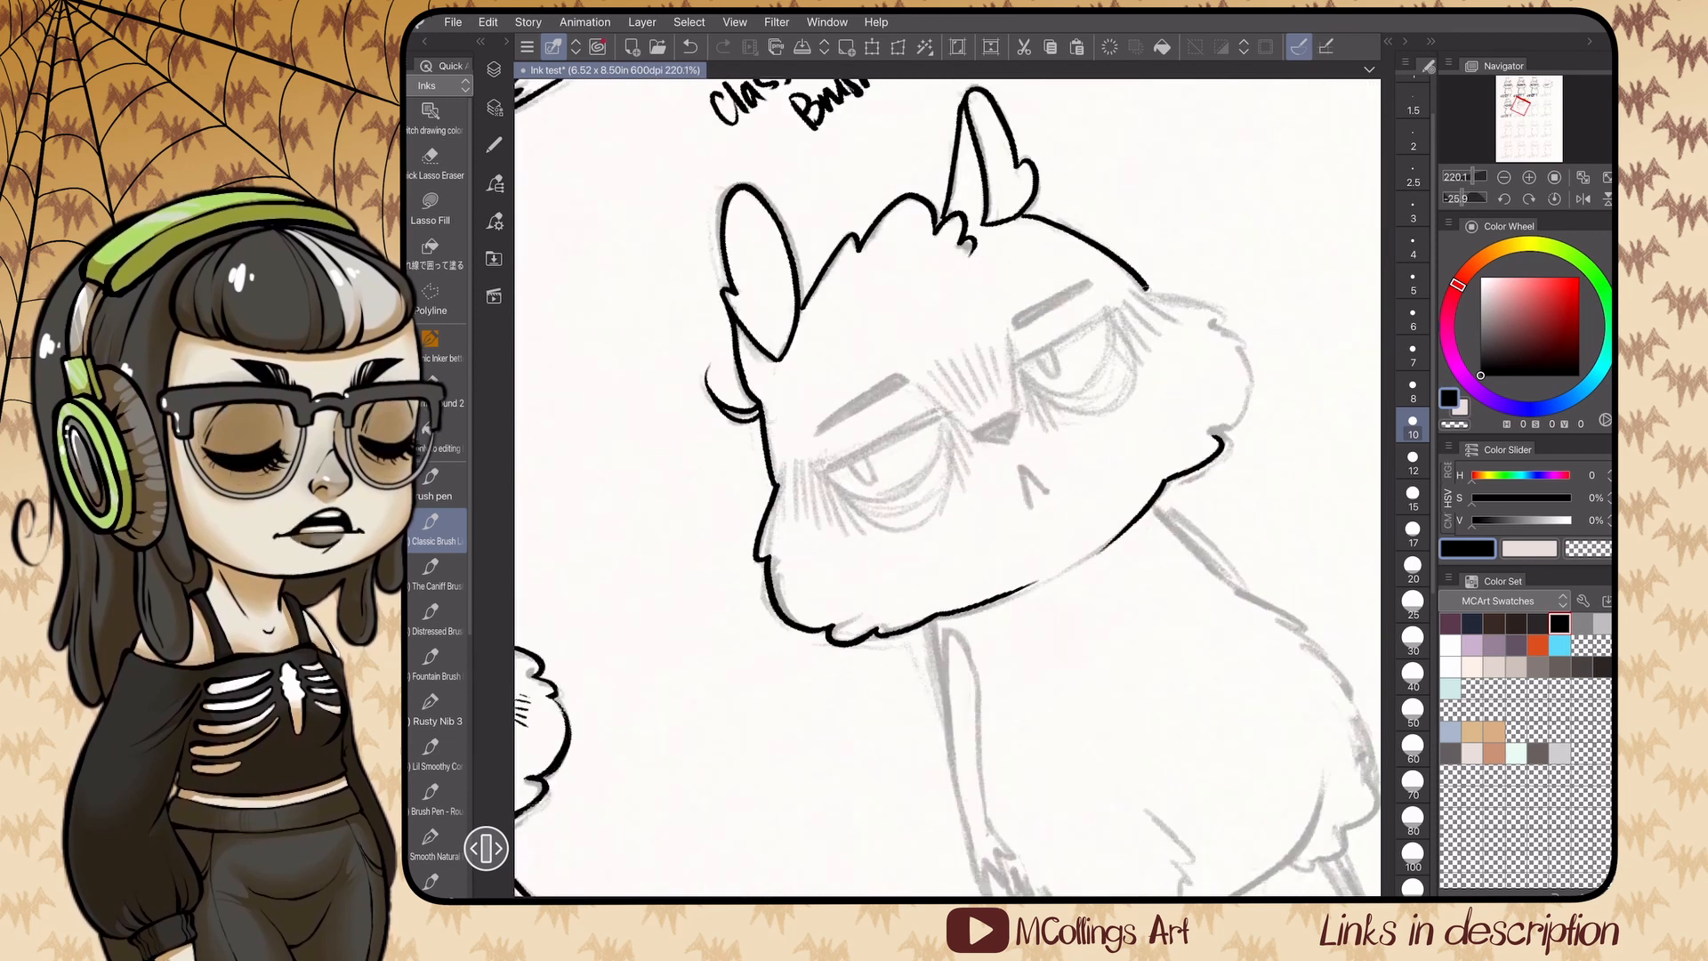
pyautogui.moveTo(1148, 286); pyautogui.dragTo(1253, 392)
# - Add short groups of fur ticks on both cheeks of the Classic Brush Pen raccoon
pyautogui.scroll(-1, 948, 488)
pyautogui.scroll(2, 948, 487)
pyautogui.moveTo(643, 467); pyautogui.dragTo(714, 531)
pyautogui.moveTo(1079, 489); pyautogui.dragTo(1089, 501)
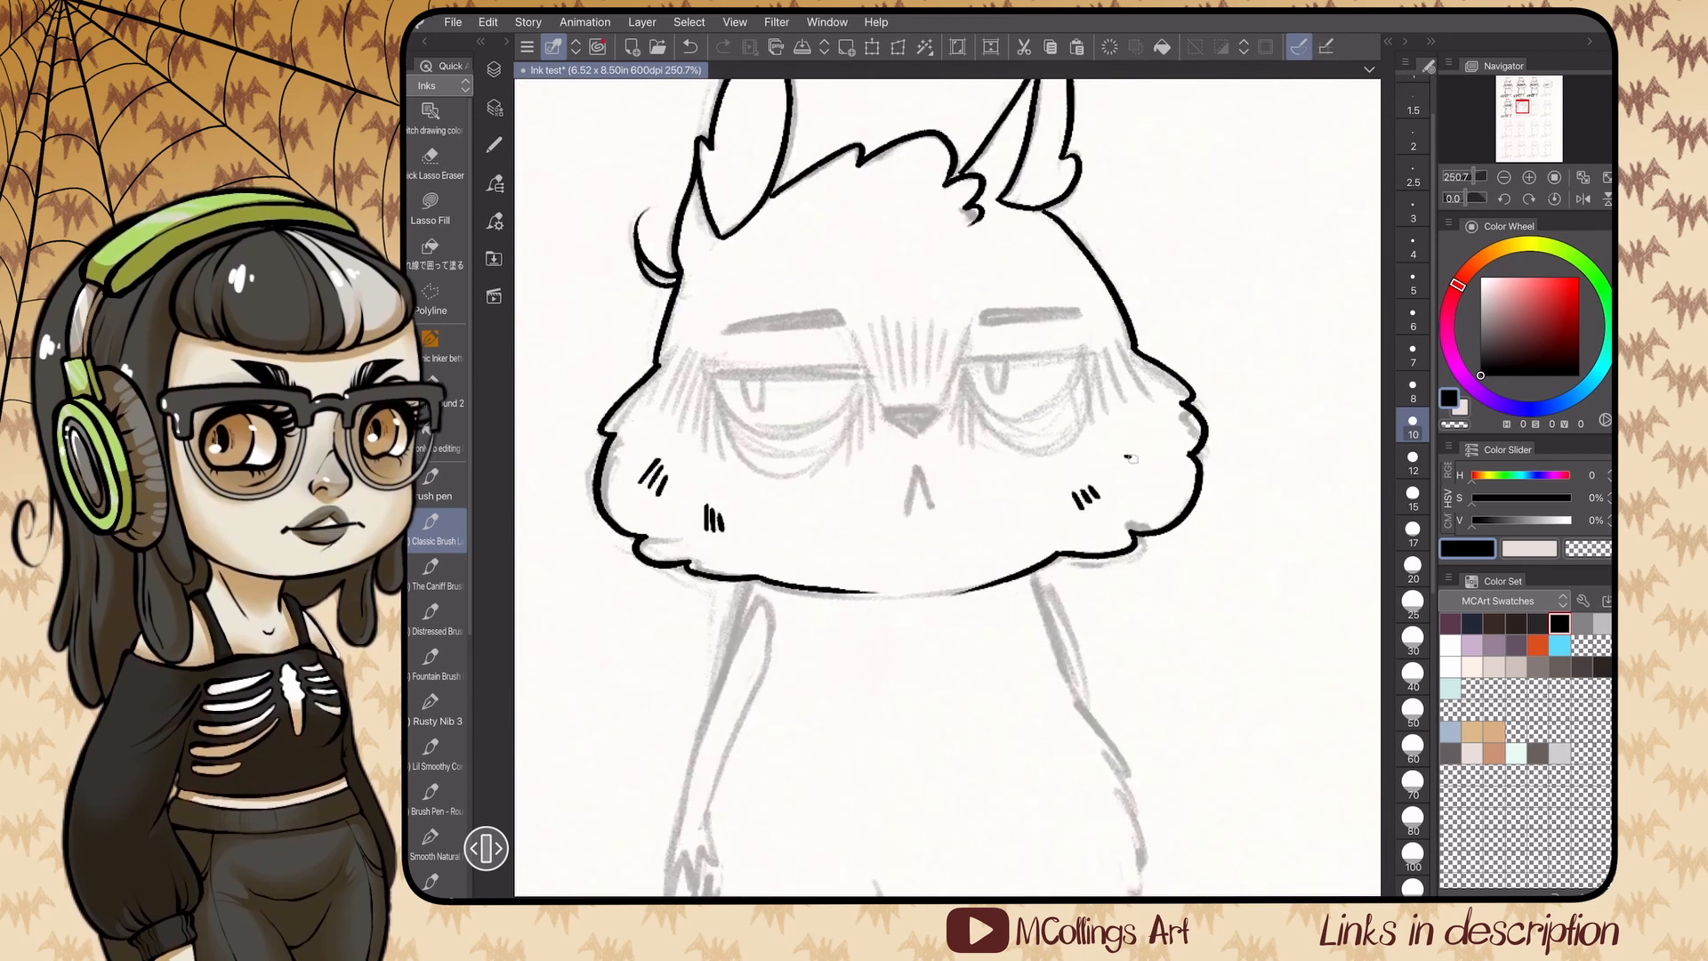
# - Ink the Classic Brush Pen raccoon's right eye with lid, pupil and bags underneath, and fill its right eyebrow
pyautogui.moveTo(964, 365); pyautogui.dragTo(1082, 360)
pyautogui.hotkey('ctrl', 'z')
pyautogui.scroll(3, 948, 488)
pyautogui.moveTo(794, 438); pyautogui.dragTo(926, 380)
pyautogui.moveTo(869, 480); pyautogui.dragTo(932, 382)
pyautogui.moveTo(822, 431); pyautogui.dragTo(848, 457)
pyautogui.moveTo(793, 366)
pyautogui.mouseDown()
pyautogui.moveTo(890, 340)
pyautogui.moveTo(817, 370)
pyautogui.mouseUp()
pyautogui.moveTo(930, 389); pyautogui.dragTo(939, 470)
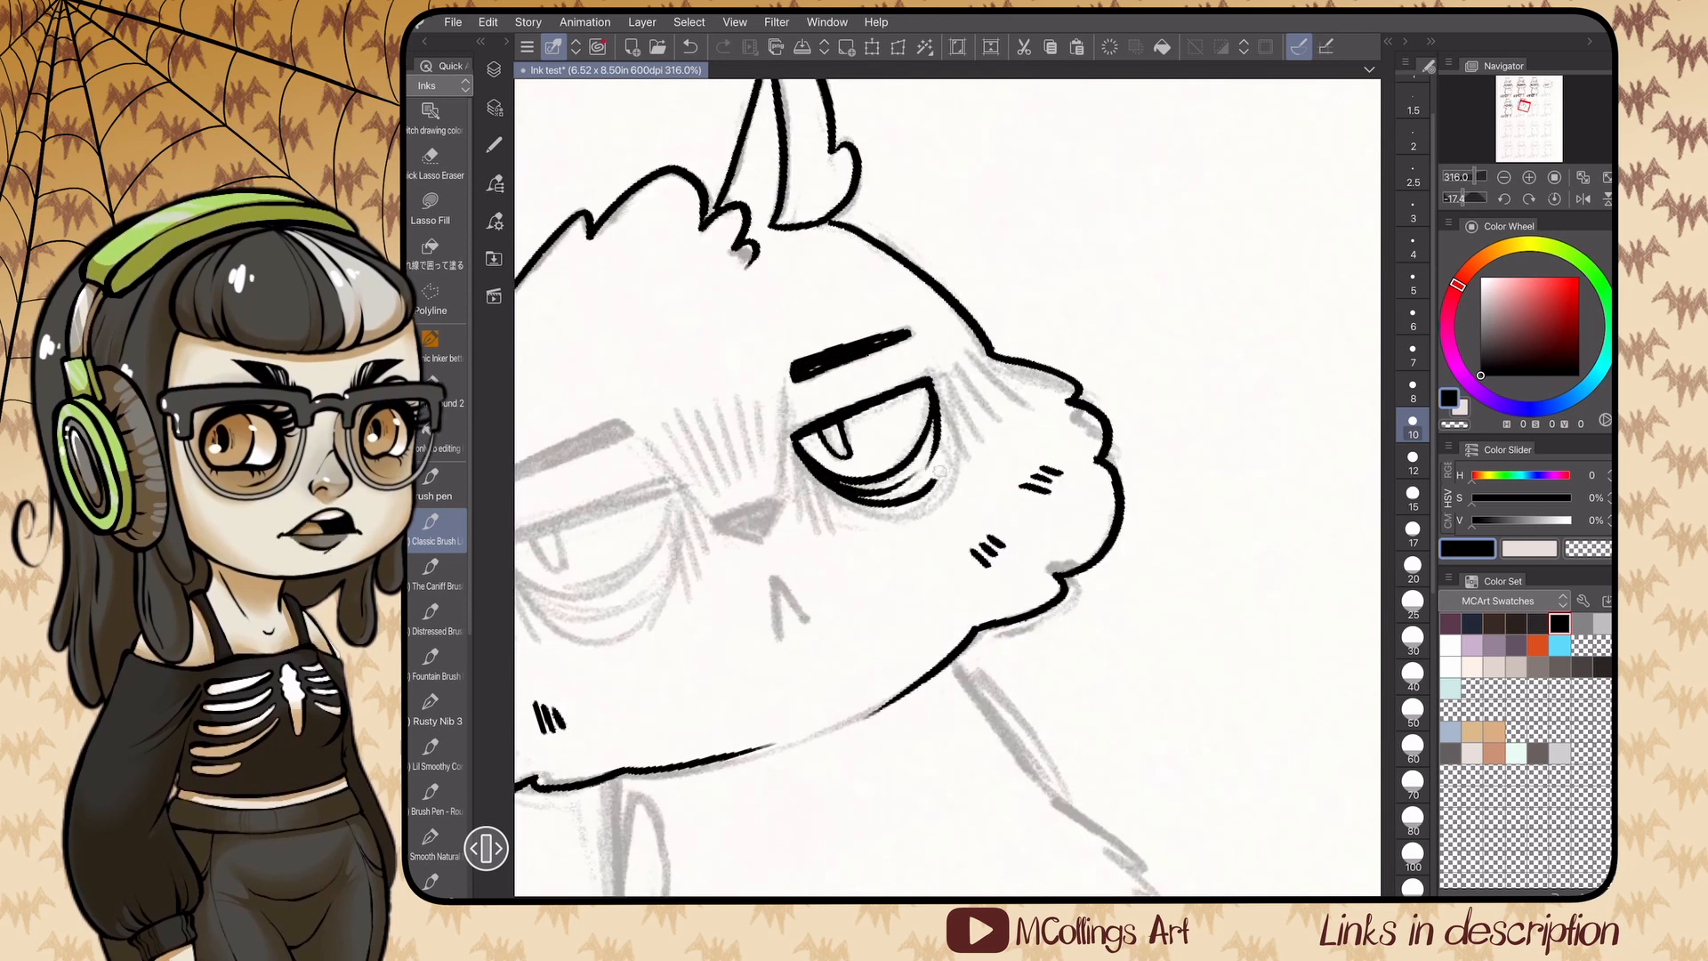
# - Hatch the fur at the outer and inner corners of the Classic Brush Pen raccoon's right eye
pyautogui.moveTo(945, 378); pyautogui.dragTo(970, 441)
pyautogui.moveTo(954, 365)
pyautogui.mouseDown()
pyautogui.moveTo(992, 428)
pyautogui.moveTo(1015, 413)
pyautogui.mouseUp()
pyautogui.scroll(-3, 947, 488)
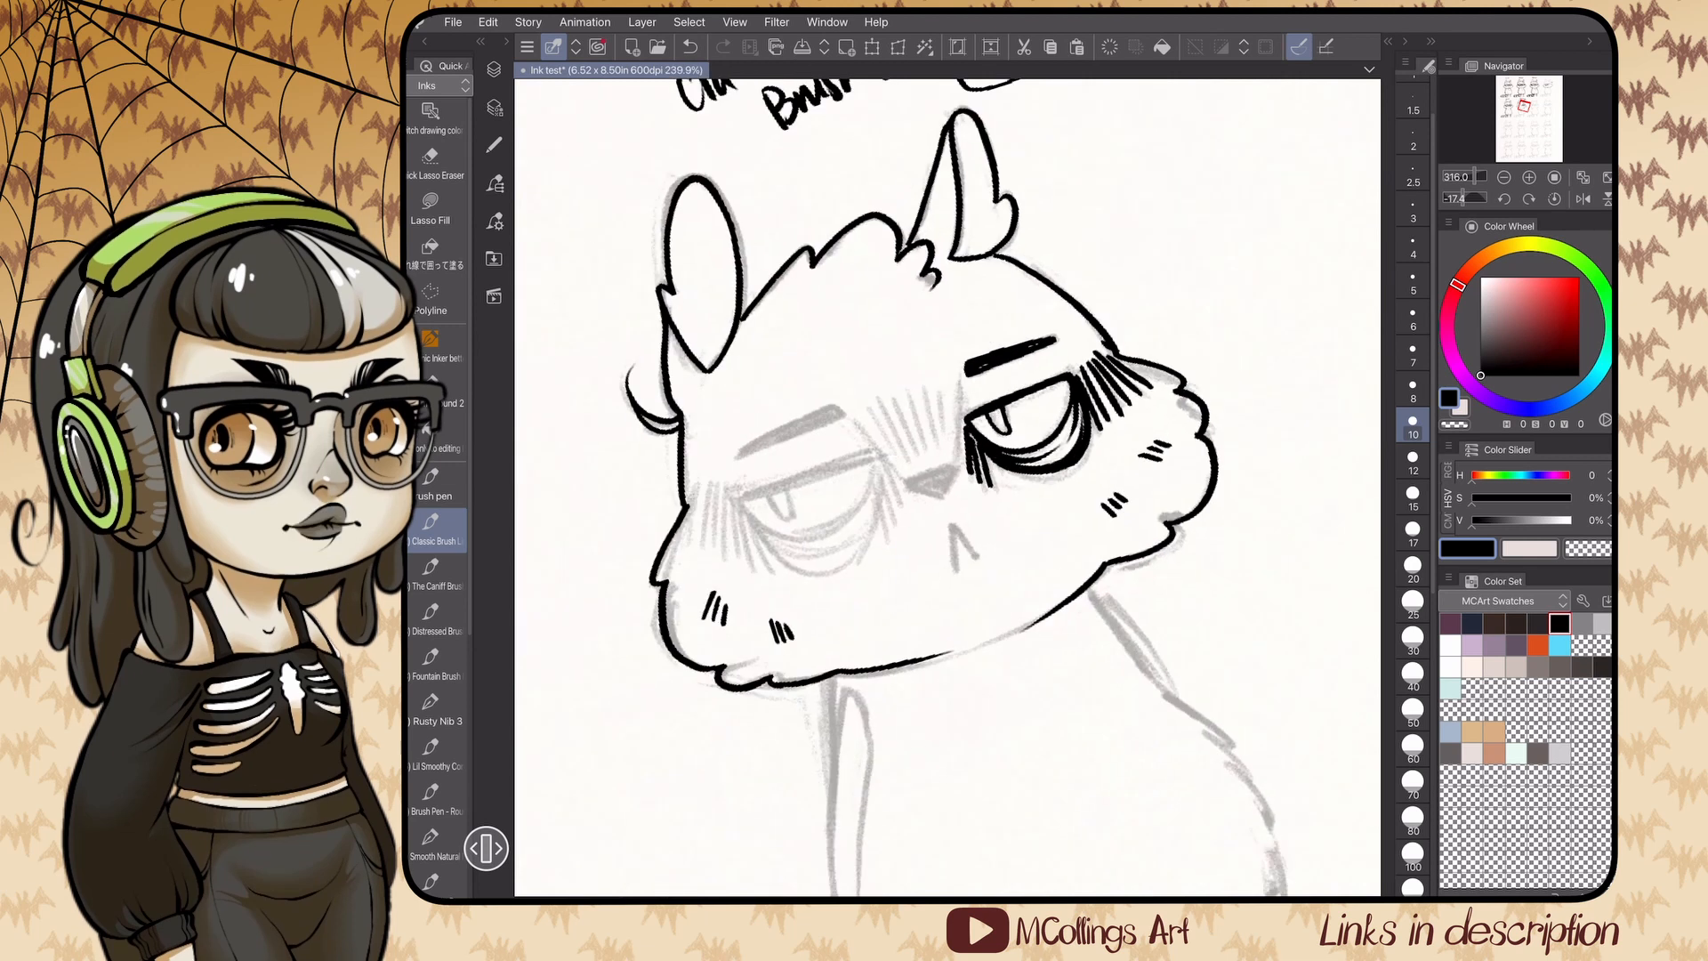
# - Ink the Classic Brush Pen raccoon's nose solid black and hatch the strip of fur above it
pyautogui.scroll(4, 948, 488)
pyautogui.moveTo(739, 390); pyautogui.dragTo(814, 486)
pyautogui.moveTo(913, 334); pyautogui.dragTo(895, 461)
pyautogui.moveTo(813, 485)
pyautogui.mouseDown()
pyautogui.moveTo(866, 508)
pyautogui.moveTo(876, 485)
pyautogui.mouseUp()
pyautogui.moveTo(767, 375); pyautogui.dragTo(803, 441)
pyautogui.moveTo(780, 359); pyautogui.dragTo(820, 450)
pyautogui.moveTo(806, 356); pyautogui.dragTo(836, 437)
pyautogui.moveTo(828, 344)
pyautogui.mouseDown()
pyautogui.moveTo(847, 433)
pyautogui.moveTo(861, 426)
pyautogui.mouseUp()
pyautogui.moveTo(874, 339); pyautogui.dragTo(876, 422)
pyautogui.scroll(-3, 948, 487)
# - Ink the Classic Brush Pen raccoon's left eye with its lid, pupil and layered bags underneath
pyautogui.moveTo(687, 453); pyautogui.dragTo(852, 414)
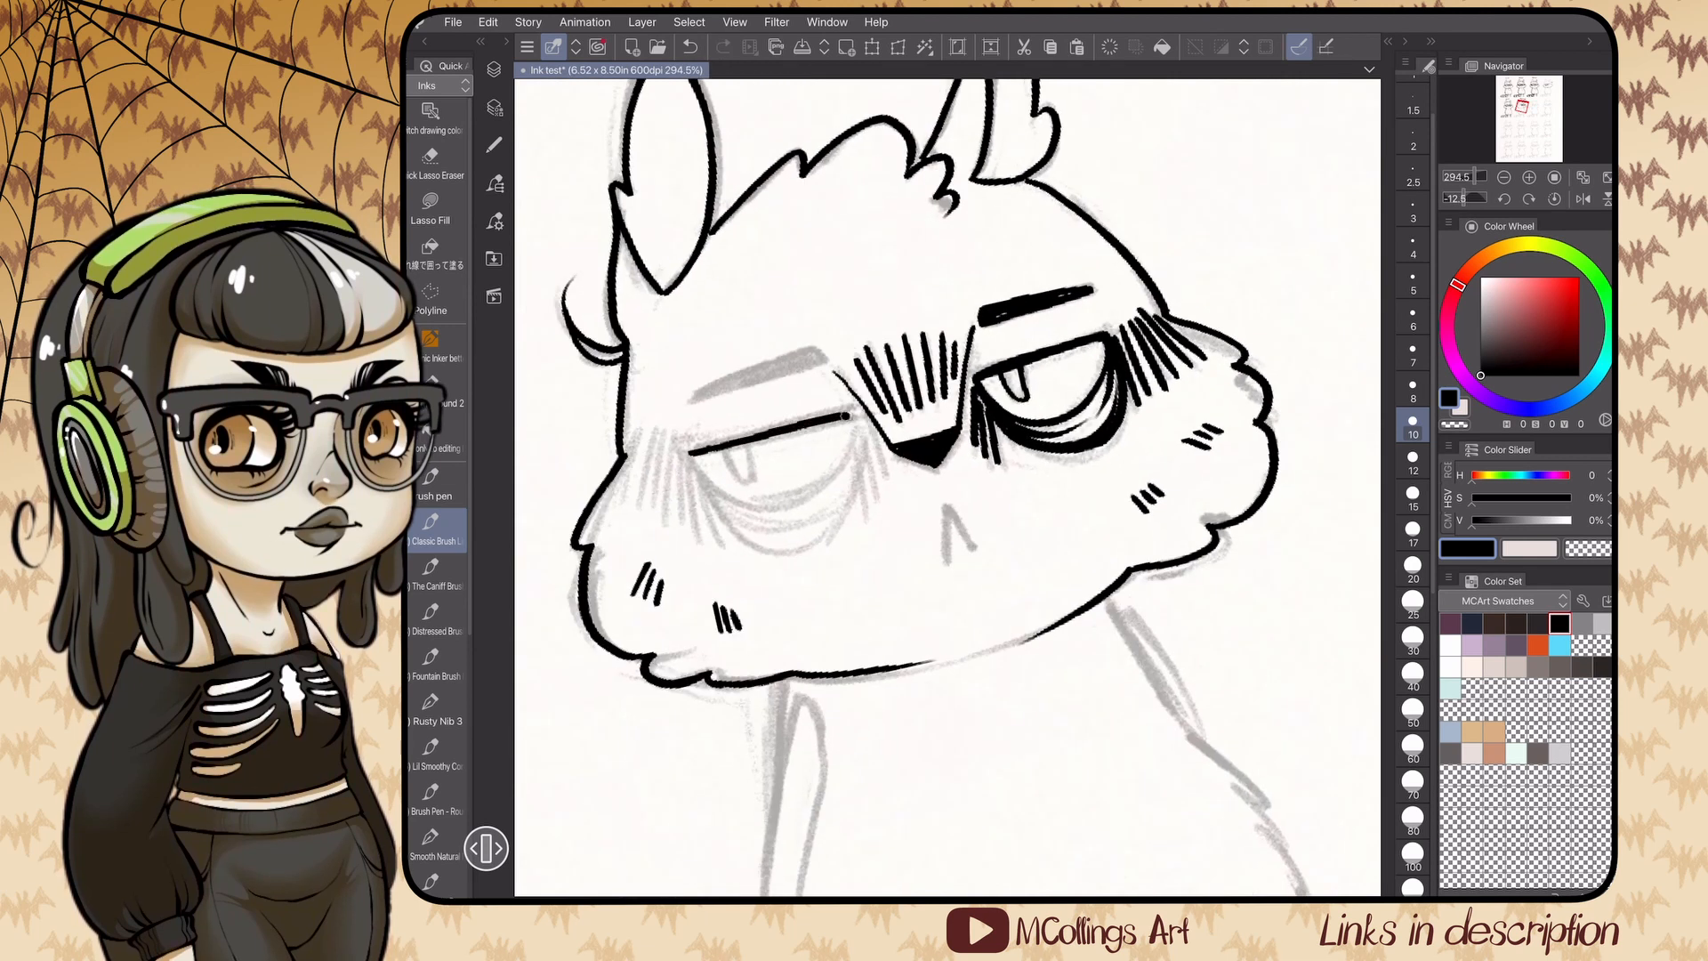
pyautogui.hotkey('ctrl', 'z')
pyautogui.scroll(3, 947, 488)
pyautogui.moveTo(690, 500); pyautogui.dragTo(856, 423)
pyautogui.moveTo(689, 500)
pyautogui.mouseDown()
pyautogui.moveTo(759, 537)
pyautogui.moveTo(861, 426)
pyautogui.mouseUp()
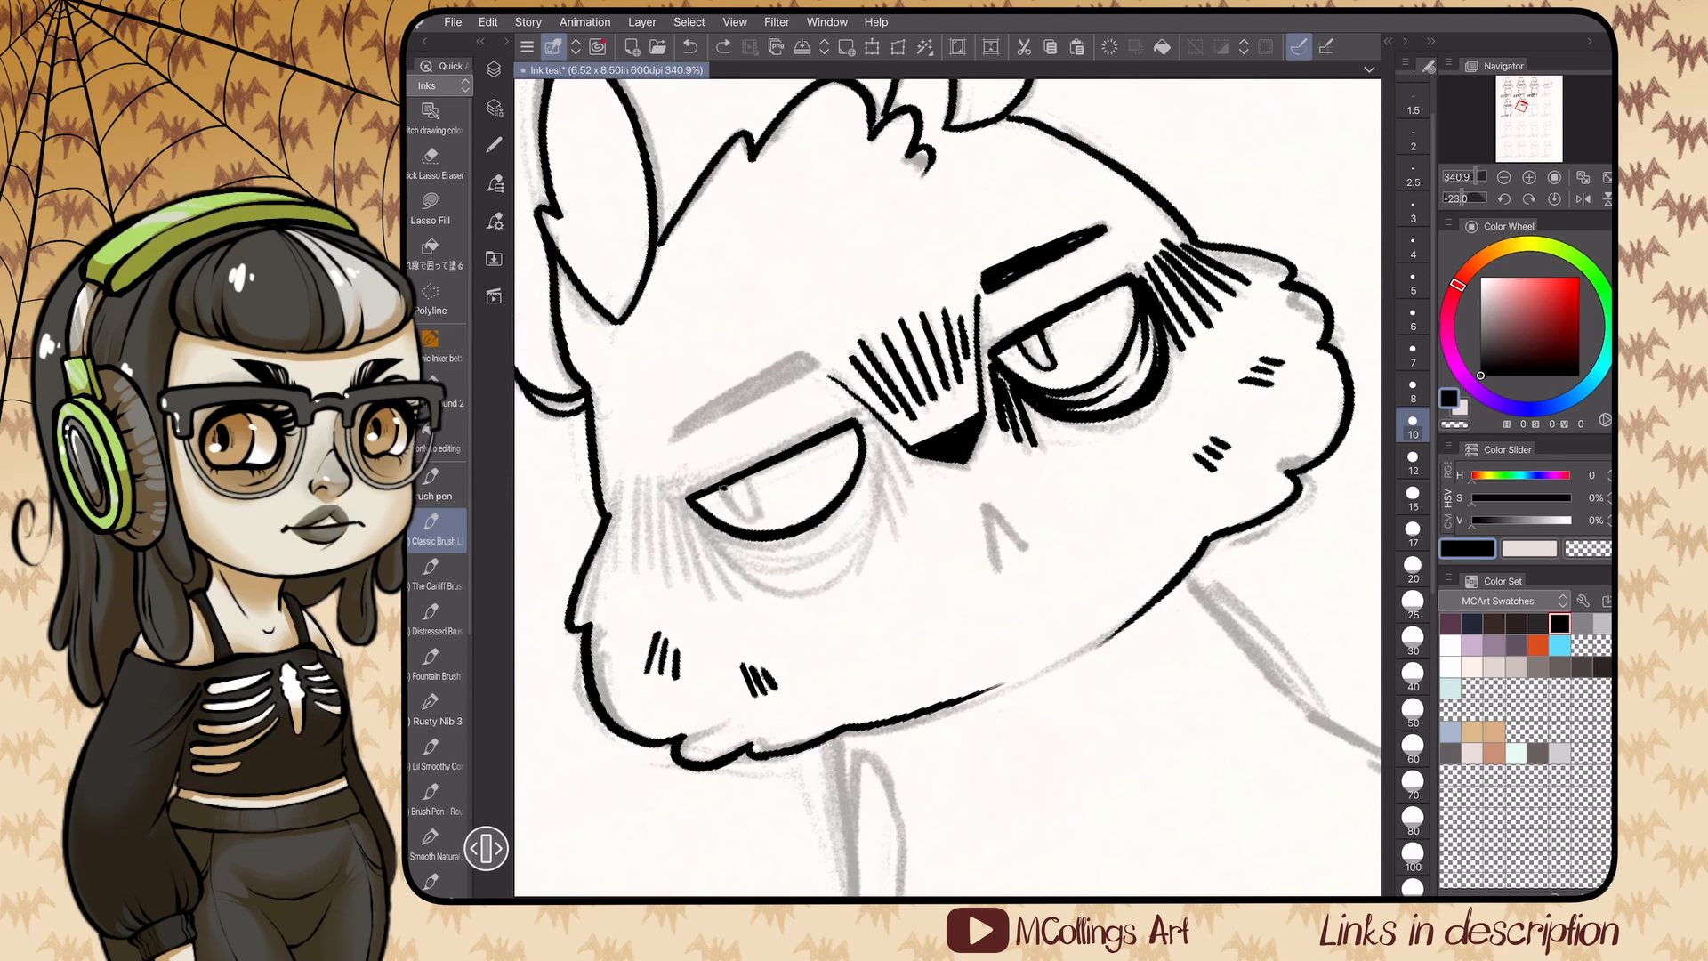
pyautogui.moveTo(690, 503); pyautogui.dragTo(825, 537)
pyautogui.moveTo(696, 512); pyautogui.dragTo(802, 569)
pyautogui.moveTo(869, 429); pyautogui.dragTo(823, 541)
pyautogui.moveTo(879, 485); pyautogui.dragTo(785, 585)
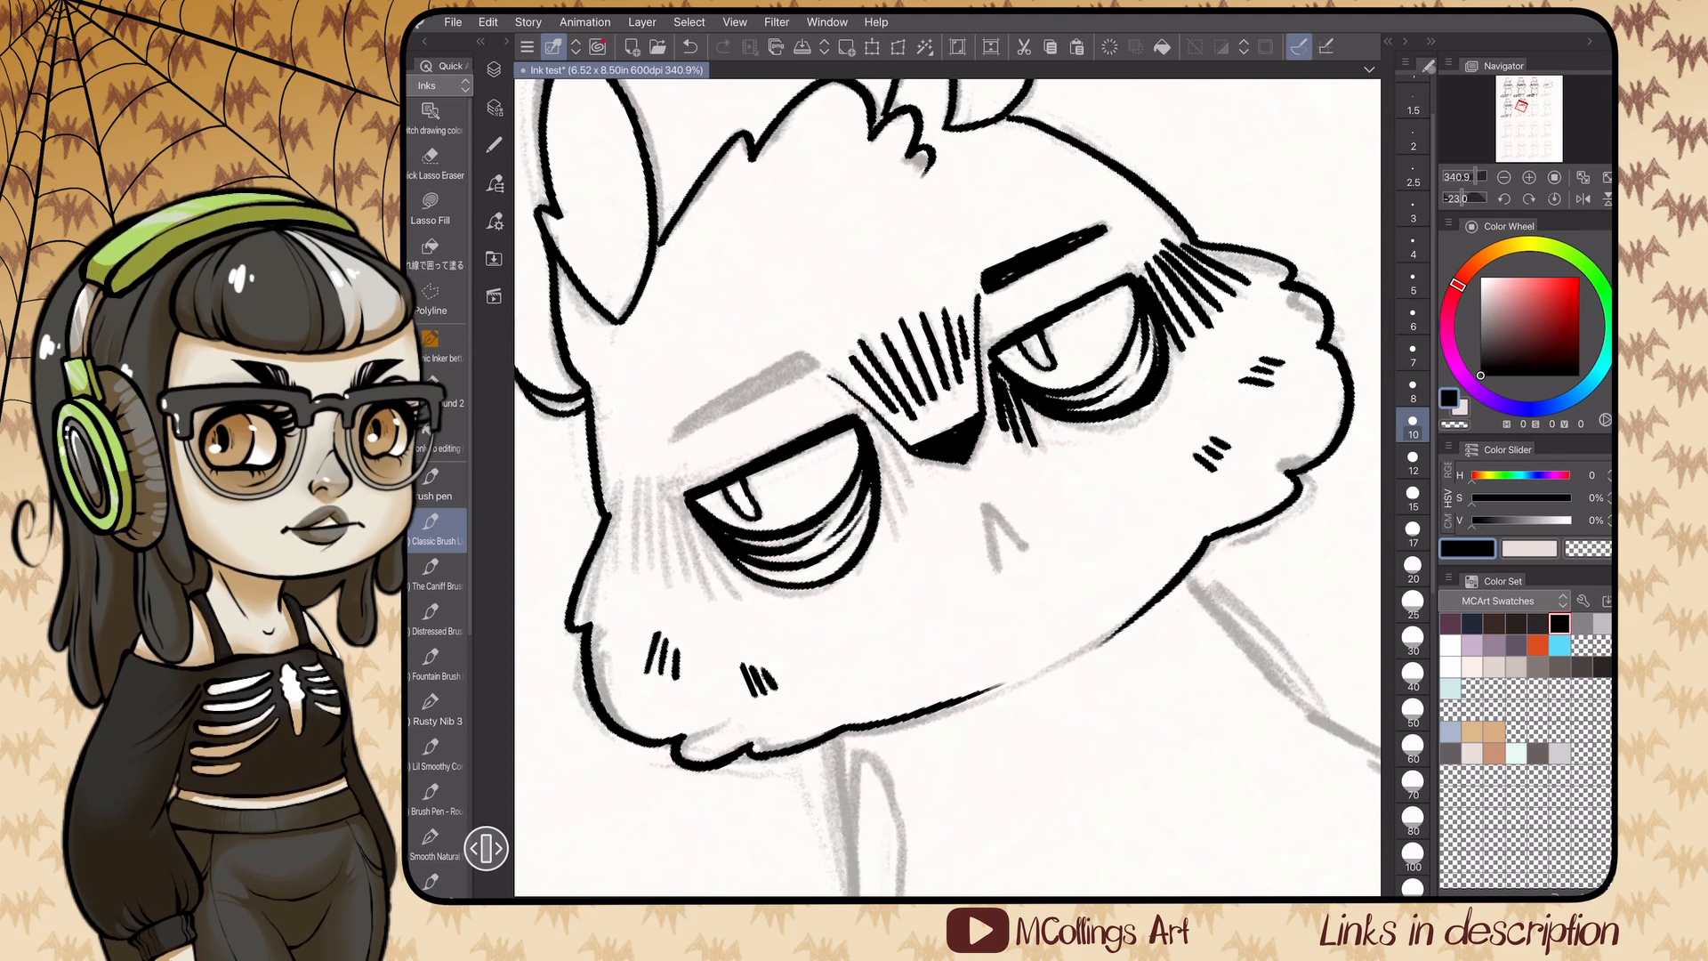
# - Hatch the fur at the inner and outer corners of the Classic Brush Pen raccoon's left eye
pyautogui.moveTo(877, 430); pyautogui.dragTo(895, 531)
pyautogui.moveTo(886, 433); pyautogui.dragTo(907, 513)
pyautogui.moveTo(895, 442)
pyautogui.mouseDown()
pyautogui.moveTo(913, 483)
pyautogui.moveTo(948, 488)
pyautogui.mouseUp()
pyautogui.moveTo(716, 465); pyautogui.dragTo(705, 549)
pyautogui.moveTo(731, 462); pyautogui.dragTo(720, 552)
pyautogui.moveTo(743, 463)
pyautogui.mouseDown()
pyautogui.moveTo(740, 551)
pyautogui.moveTo(783, 562)
pyautogui.mouseUp()
pyautogui.moveTo(790, 505); pyautogui.dragTo(824, 578)
# - Ink the Classic Brush Pen raccoon's left eyebrow and its small pointed mouth
pyautogui.moveTo(781, 419); pyautogui.dragTo(907, 352)
pyautogui.scroll(-3, 948, 487)
pyautogui.moveTo(954, 433)
pyautogui.mouseDown()
pyautogui.moveTo(937, 486)
pyautogui.moveTo(972, 486)
pyautogui.mouseUp()
# - Ink both arms of the Classic Brush Pen raccoon, with a clawed hand at the end of the left one
pyautogui.moveTo(948, 622); pyautogui.dragTo(993, 303)
pyautogui.scroll(2, 947, 488)
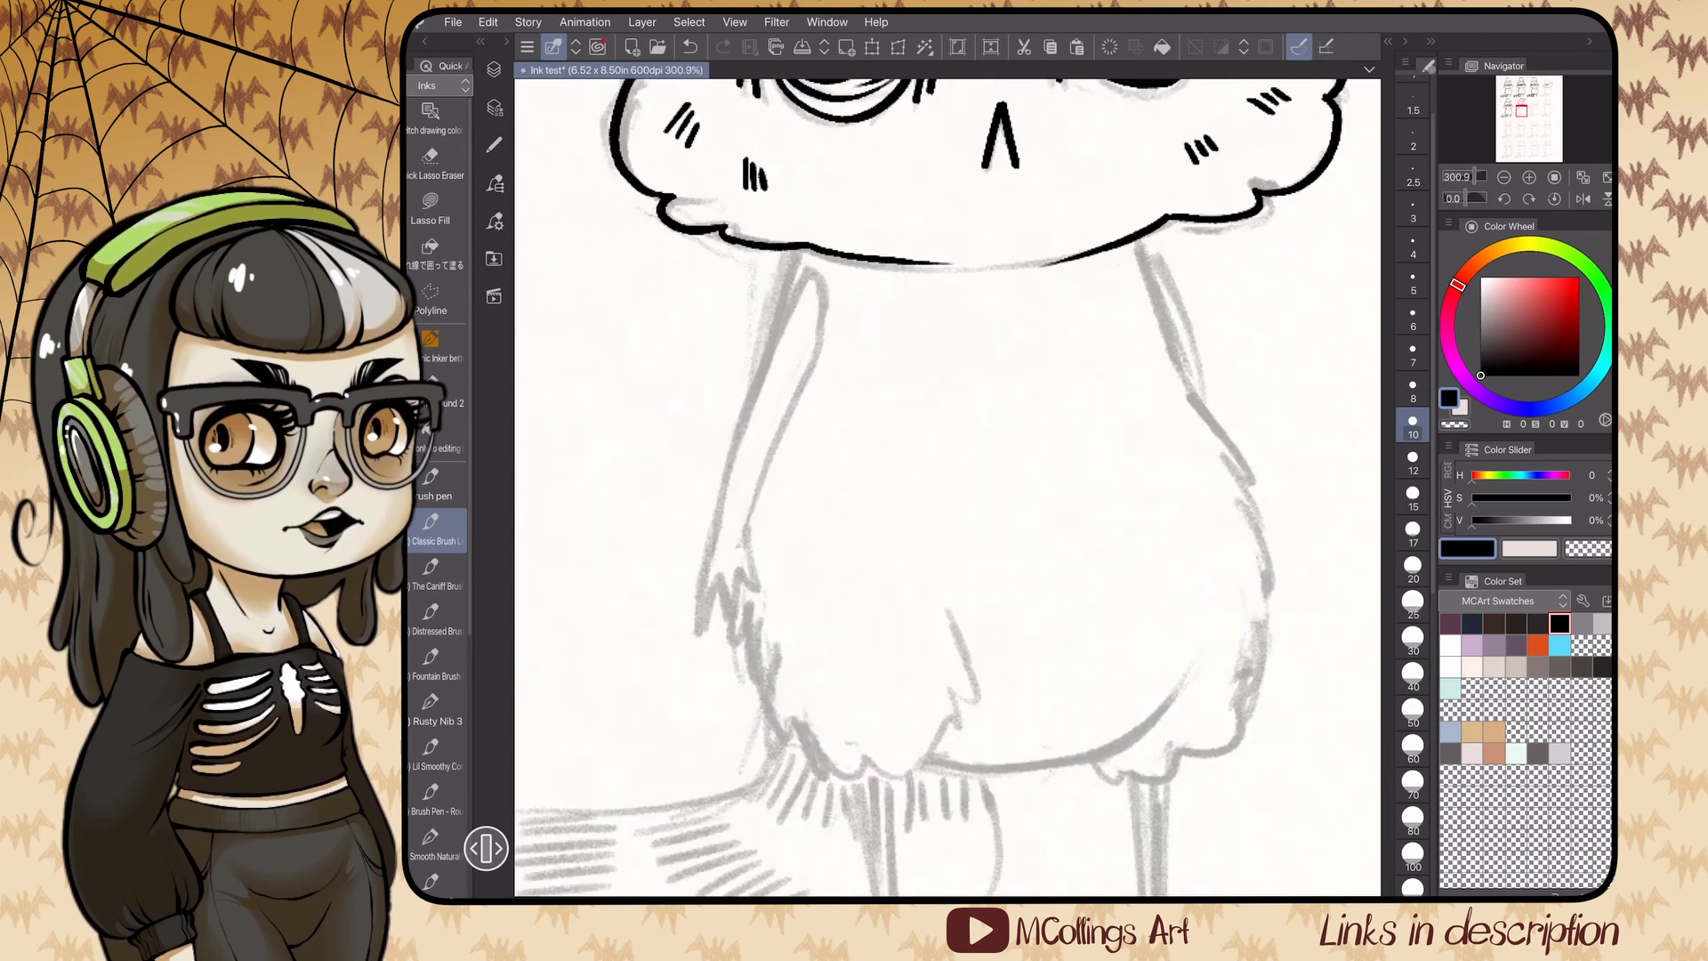
pyautogui.moveTo(803, 249)
pyautogui.mouseDown()
pyautogui.moveTo(706, 569)
pyautogui.moveTo(767, 623)
pyautogui.mouseUp()
pyautogui.moveTo(758, 556); pyautogui.dragTo(817, 272)
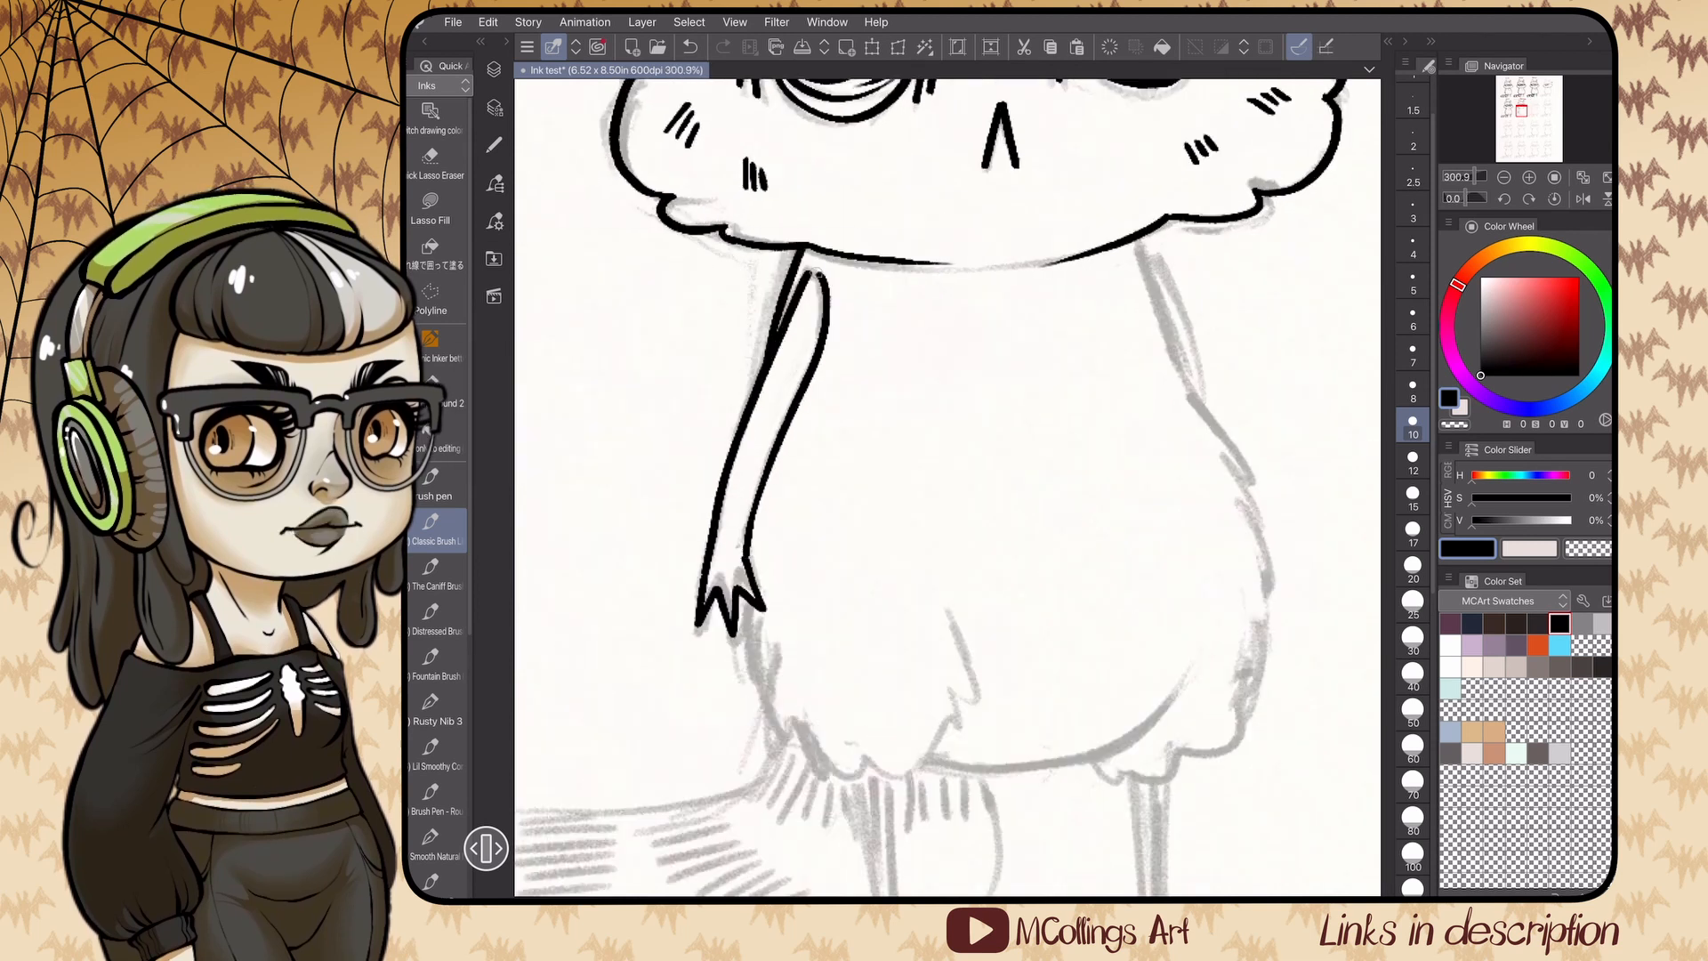
pyautogui.scroll(-1, 947, 488)
pyautogui.moveTo(1141, 239)
pyautogui.mouseDown()
pyautogui.moveTo(1157, 294)
pyautogui.moveTo(1117, 391)
pyautogui.mouseUp()
pyautogui.moveTo(1067, 243); pyautogui.dragTo(1165, 466)
# - Ink the Classic Brush Pen raccoon's furry left haunch, curved belly line and the start of the right haunch
pyautogui.scroll(-2, 948, 488)
pyautogui.scroll(2, 948, 487)
pyautogui.moveTo(706, 462)
pyautogui.mouseDown()
pyautogui.moveTo(716, 530)
pyautogui.moveTo(826, 614)
pyautogui.moveTo(912, 559)
pyautogui.moveTo(1121, 511)
pyautogui.mouseUp()
pyautogui.moveTo(1023, 598); pyautogui.dragTo(1088, 623)
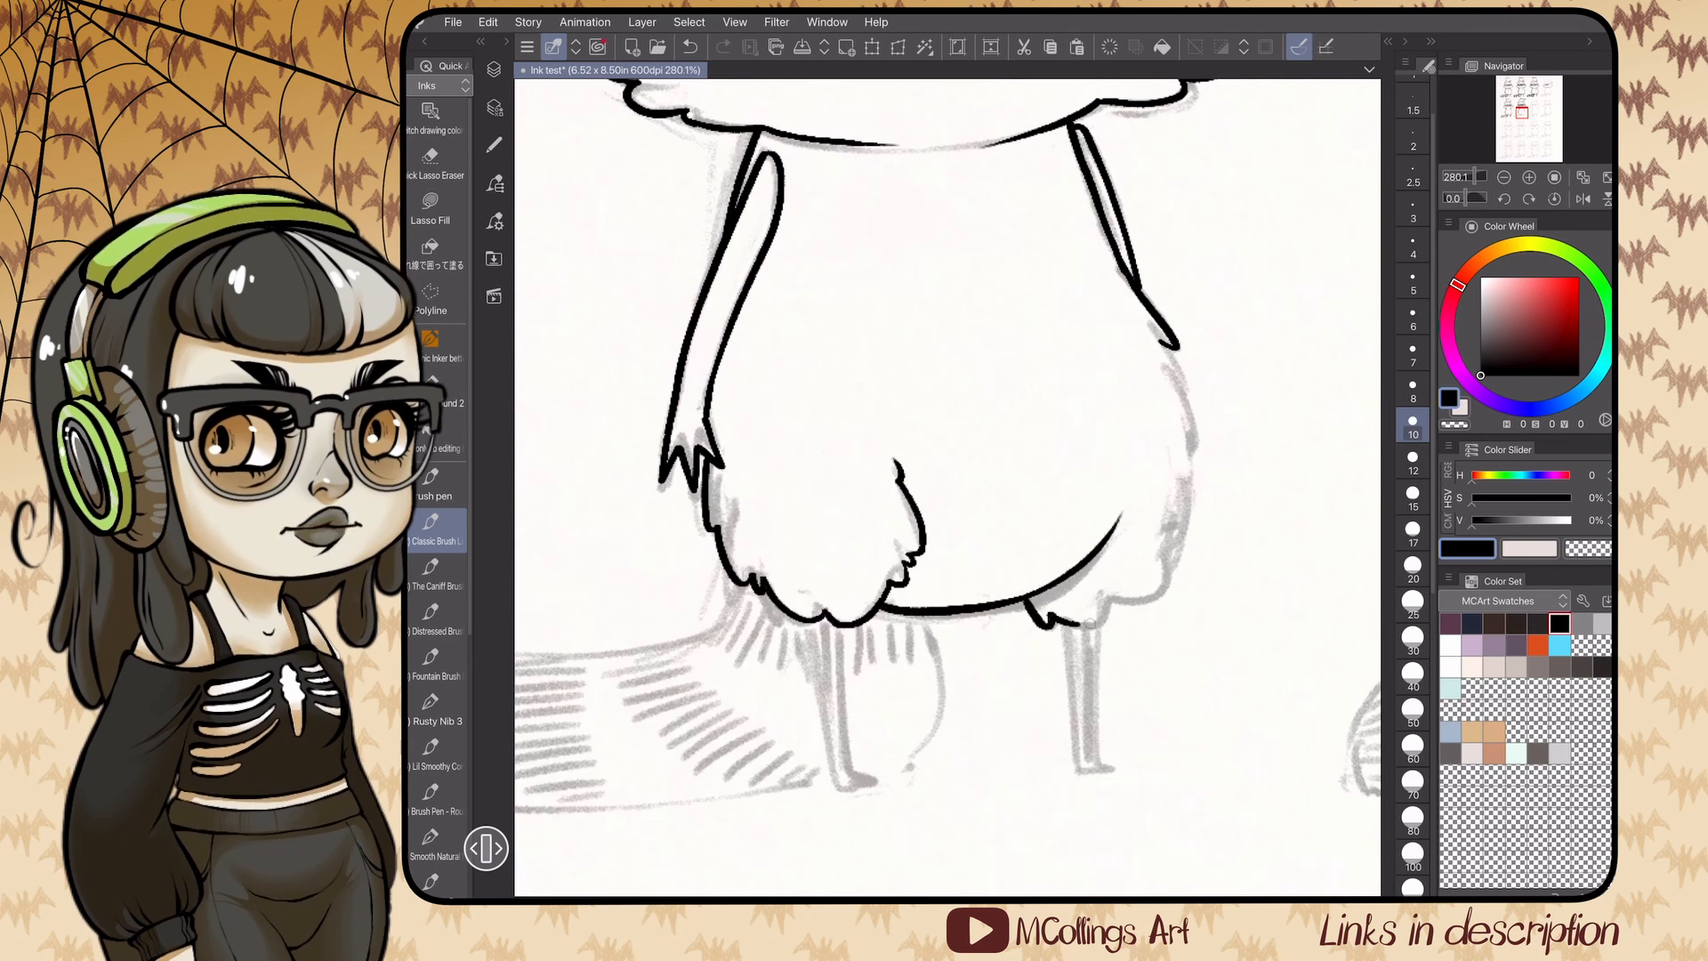
# - Ink the jagged fur along the Classic Brush Pen raccoon's right side down to the right haunch
pyautogui.moveTo(1159, 342); pyautogui.dragTo(1193, 469)
pyautogui.hscroll(2, 948, 488)
pyautogui.moveTo(990, 376); pyautogui.dragTo(1010, 447)
pyautogui.scroll(-2, 947, 488)
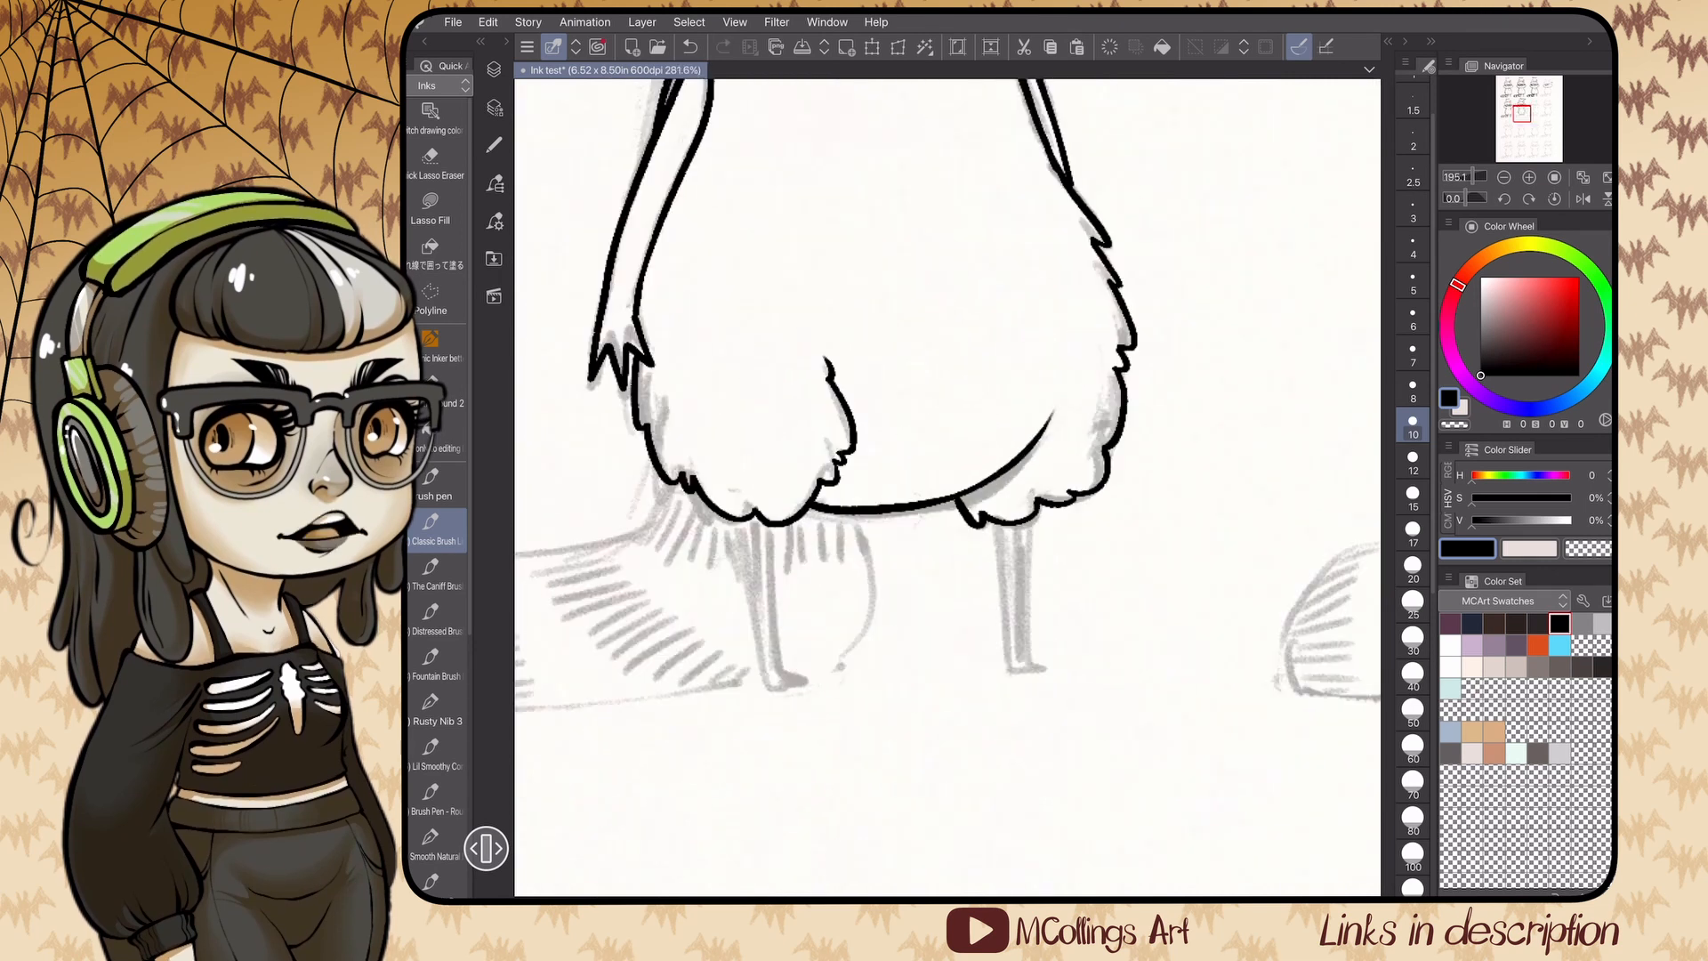
# - Ink the Classic Brush Pen raccoon's left leg and foot as a solid black shape
pyautogui.scroll(2, 947, 487)
pyautogui.moveTo(718, 461); pyautogui.dragTo(748, 671)
pyautogui.hotkey('ctrl', 'z')
pyautogui.scroll(-1, 948, 488)
pyautogui.moveTo(802, 383)
pyautogui.mouseDown()
pyautogui.moveTo(829, 595)
pyautogui.moveTo(857, 580)
pyautogui.moveTo(936, 607)
pyautogui.mouseUp()
pyautogui.scroll(-1, 948, 488)
pyautogui.moveTo(774, 477)
pyautogui.mouseDown()
pyautogui.moveTo(841, 534)
pyautogui.moveTo(872, 620)
pyautogui.mouseUp()
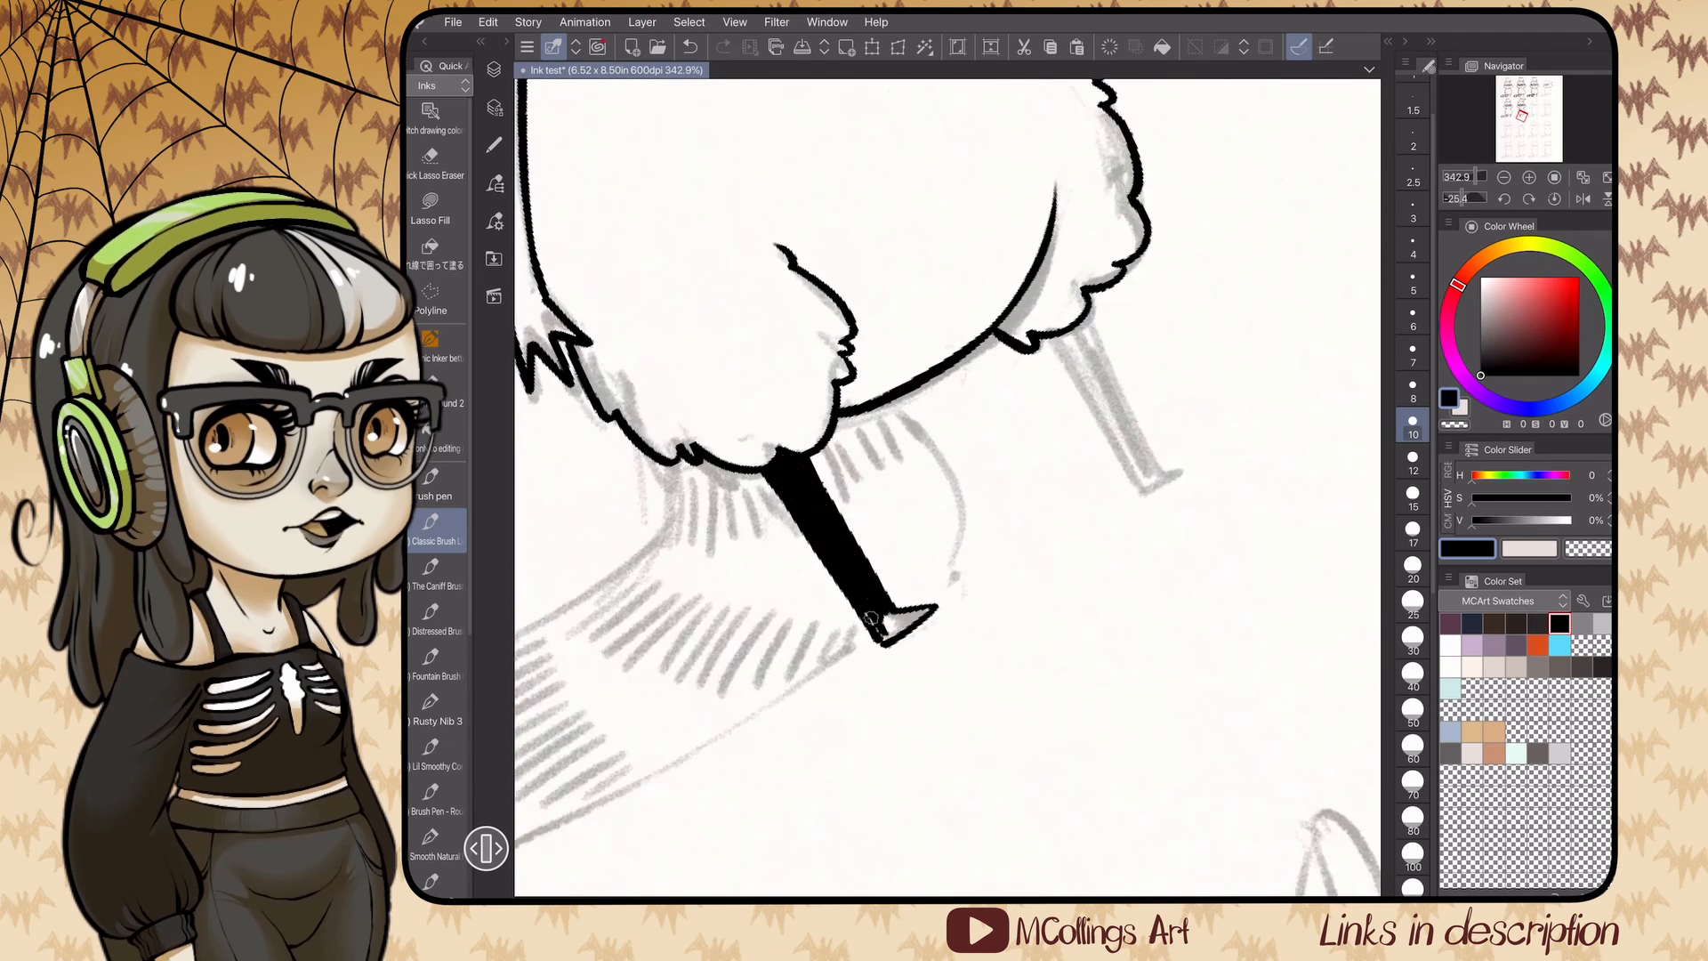
# - Ink both edges of the Classic Brush Pen raccoon's right leg and foot and fill them solid black
pyautogui.hscroll(3, 948, 488)
pyautogui.moveTo(839, 319); pyautogui.dragTo(857, 536)
pyautogui.moveTo(893, 308); pyautogui.dragTo(899, 517)
pyautogui.scroll(2, 948, 488)
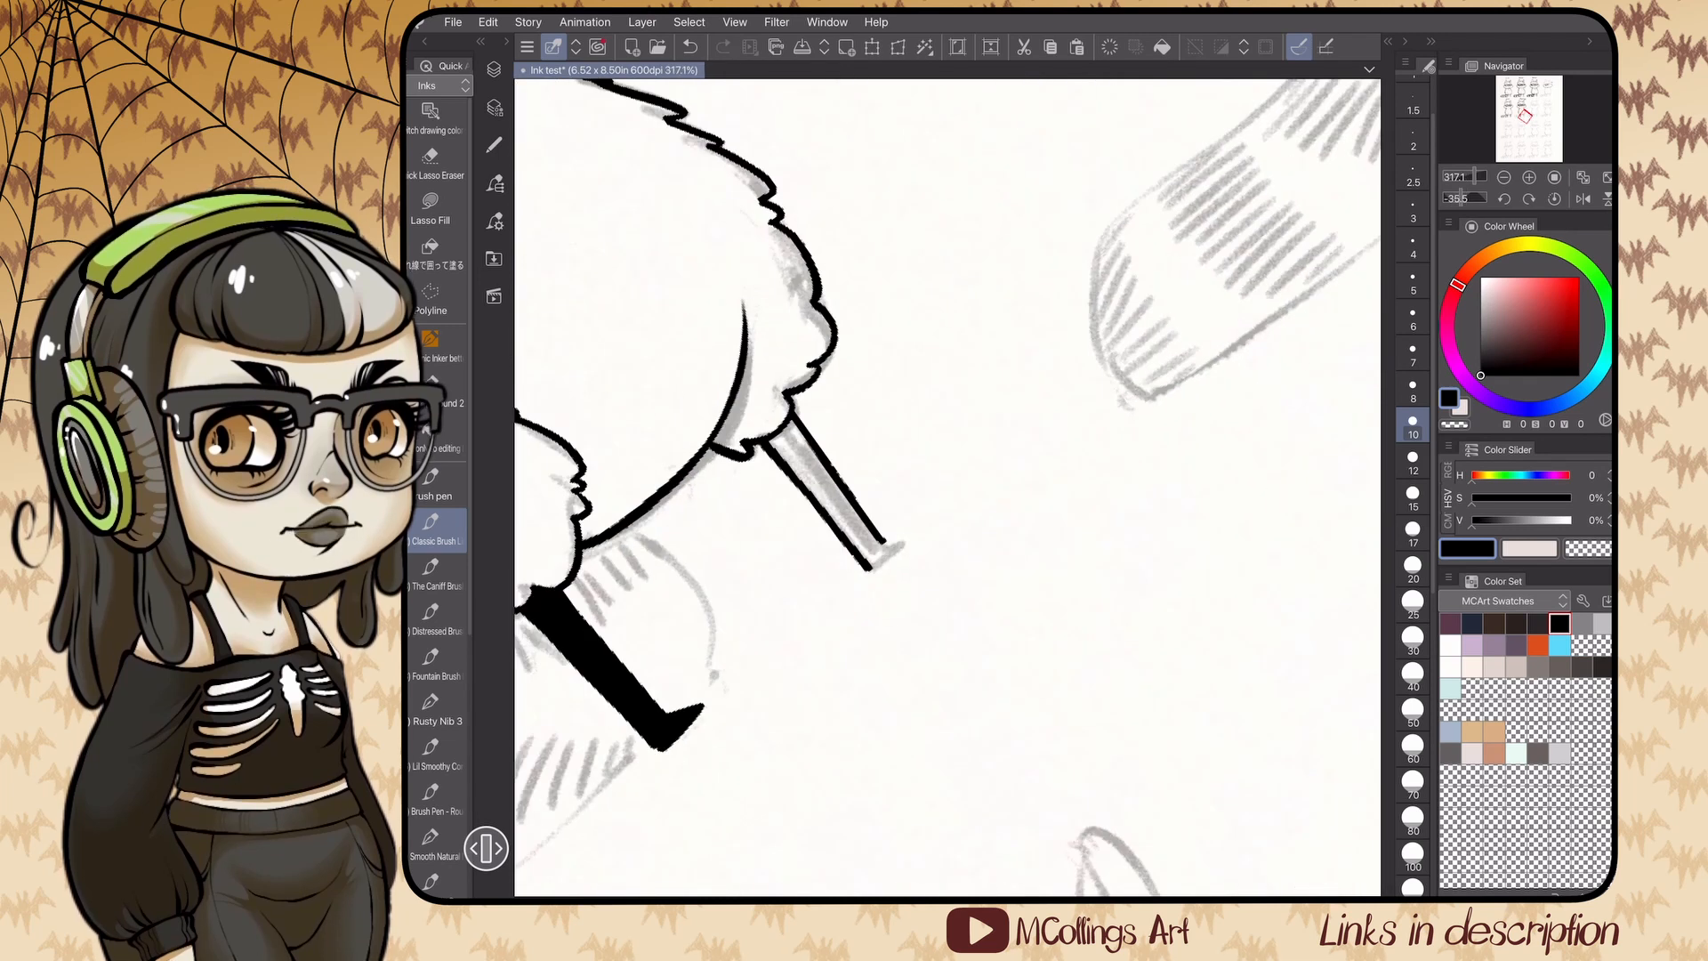
pyautogui.moveTo(801, 404)
pyautogui.mouseDown()
pyautogui.moveTo(863, 471)
pyautogui.moveTo(956, 529)
pyautogui.moveTo(977, 521)
pyautogui.mouseUp()
# - Ink the outline of the Classic Brush Pen raccoon's tail, with a ragged tip and a curve behind the left leg
pyautogui.scroll(-2, 977, 520)
pyautogui.moveTo(1167, 388); pyautogui.dragTo(1189, 50)
pyautogui.moveTo(758, 302)
pyautogui.mouseDown()
pyautogui.moveTo(774, 345)
pyautogui.moveTo(669, 634)
pyautogui.mouseUp()
pyautogui.hotkey('ctrl', 'z')
pyautogui.moveTo(764, 717); pyautogui.dragTo(979, 345)
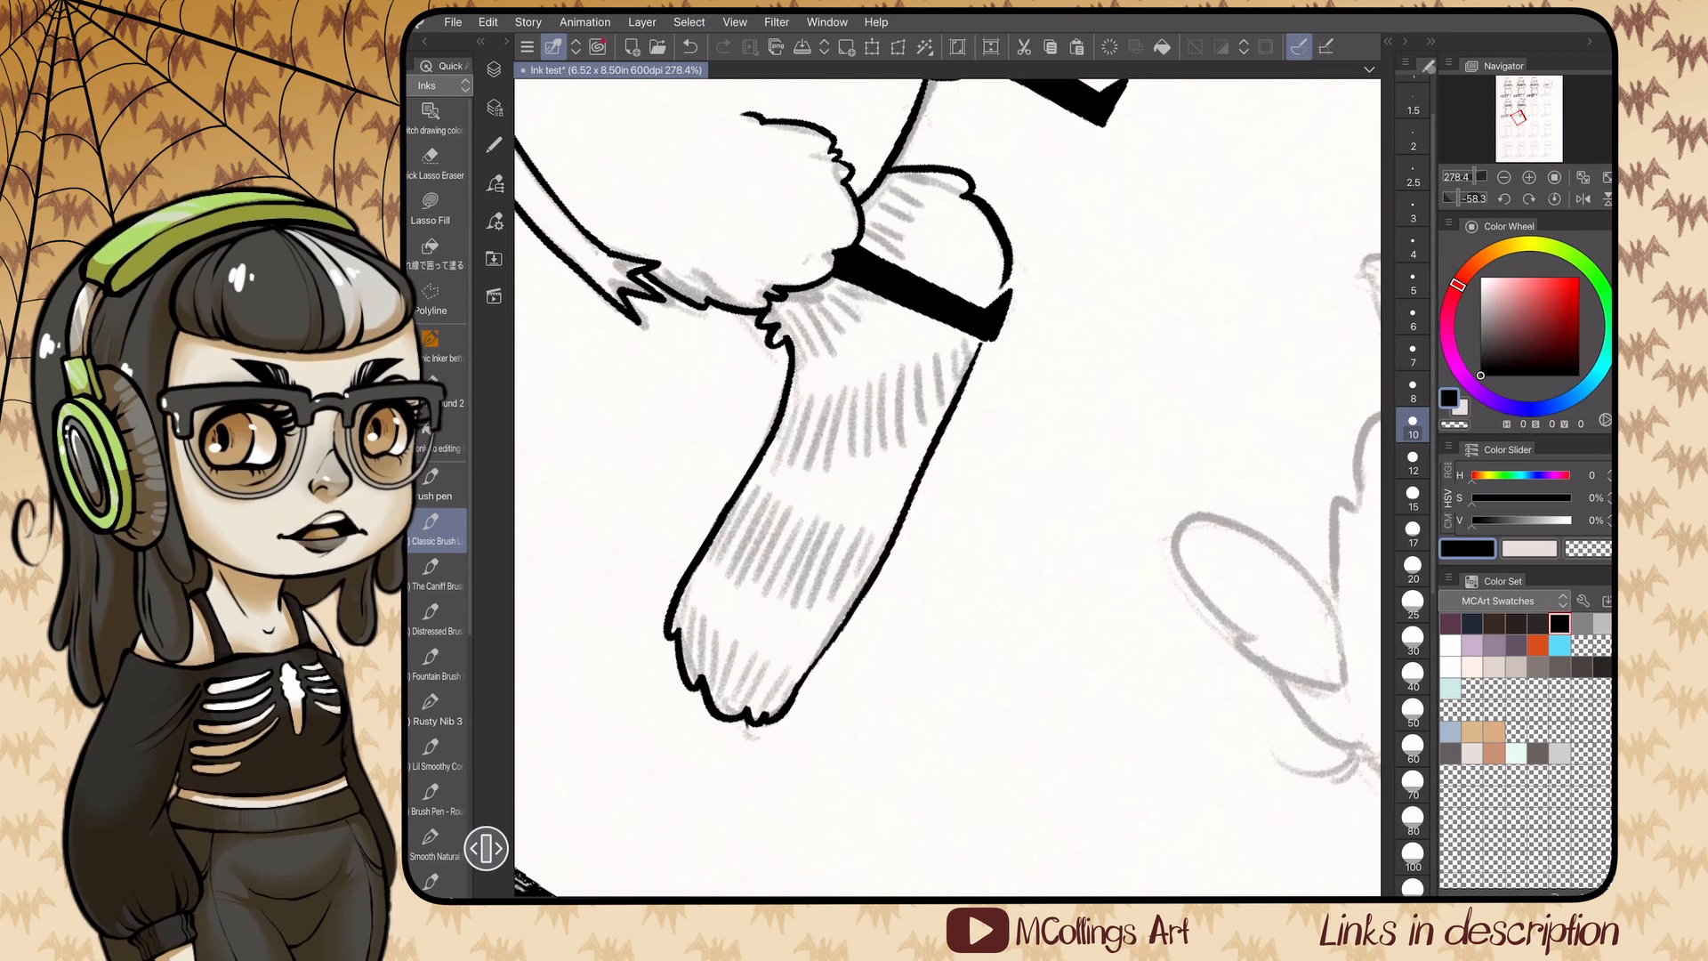
pyautogui.hotkey('ctrl', 'z')
pyautogui.moveTo(841, 610); pyautogui.dragTo(981, 345)
# - Hatch the dark fur at the base of the Classic Brush Pen raccoon's tail on both sides of the leg
pyautogui.moveTo(782, 310)
pyautogui.mouseDown()
pyautogui.moveTo(807, 361)
pyautogui.moveTo(830, 351)
pyautogui.mouseUp()
pyautogui.moveTo(845, 285); pyautogui.dragTo(869, 317)
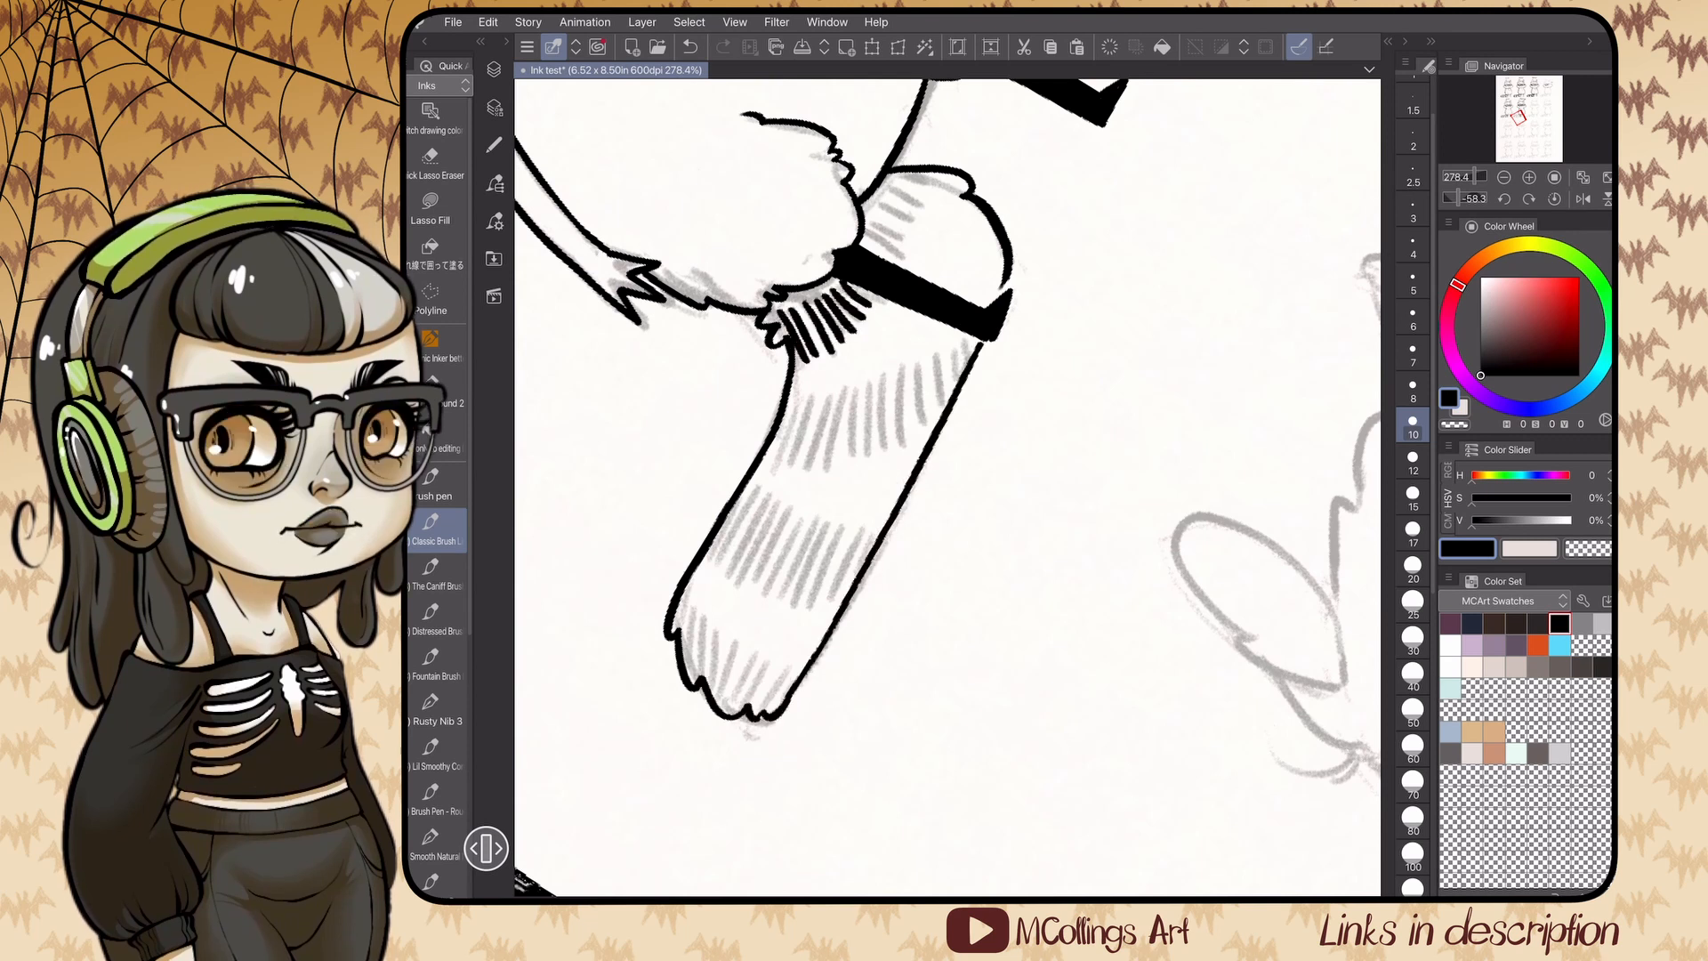
pyautogui.moveTo(866, 238); pyautogui.dragTo(900, 260)
pyautogui.moveTo(892, 188); pyautogui.dragTo(928, 210)
# - Hatch the two middle stripes of the Classic Brush Pen raccoon's tail with rows of short parallel strokes
pyautogui.moveTo(794, 399); pyautogui.dragTo(779, 458)
pyautogui.moveTo(853, 396); pyautogui.dragTo(846, 459)
pyautogui.moveTo(889, 375); pyautogui.dragTo(880, 452)
pyautogui.moveTo(935, 367)
pyautogui.mouseDown()
pyautogui.moveTo(922, 442)
pyautogui.moveTo(943, 406)
pyautogui.mouseUp()
pyautogui.moveTo(752, 485)
pyautogui.mouseDown()
pyautogui.moveTo(725, 560)
pyautogui.moveTo(752, 583)
pyautogui.mouseUp()
pyautogui.moveTo(827, 521)
pyautogui.mouseDown()
pyautogui.moveTo(801, 601)
pyautogui.moveTo(845, 601)
pyautogui.mouseUp()
# - Hatch the dark tip of the Classic Brush Pen raccoon's tail with short strokes
pyautogui.moveTo(698, 592)
pyautogui.mouseDown()
pyautogui.moveTo(685, 654)
pyautogui.moveTo(699, 674)
pyautogui.mouseUp()
pyautogui.moveTo(715, 628); pyautogui.dragTo(708, 687)
pyautogui.moveTo(735, 640); pyautogui.dragTo(722, 699)
pyautogui.moveTo(759, 653); pyautogui.dragTo(740, 706)
pyautogui.moveTo(779, 663); pyautogui.dragTo(758, 707)
pyautogui.scroll(-3, 947, 487)
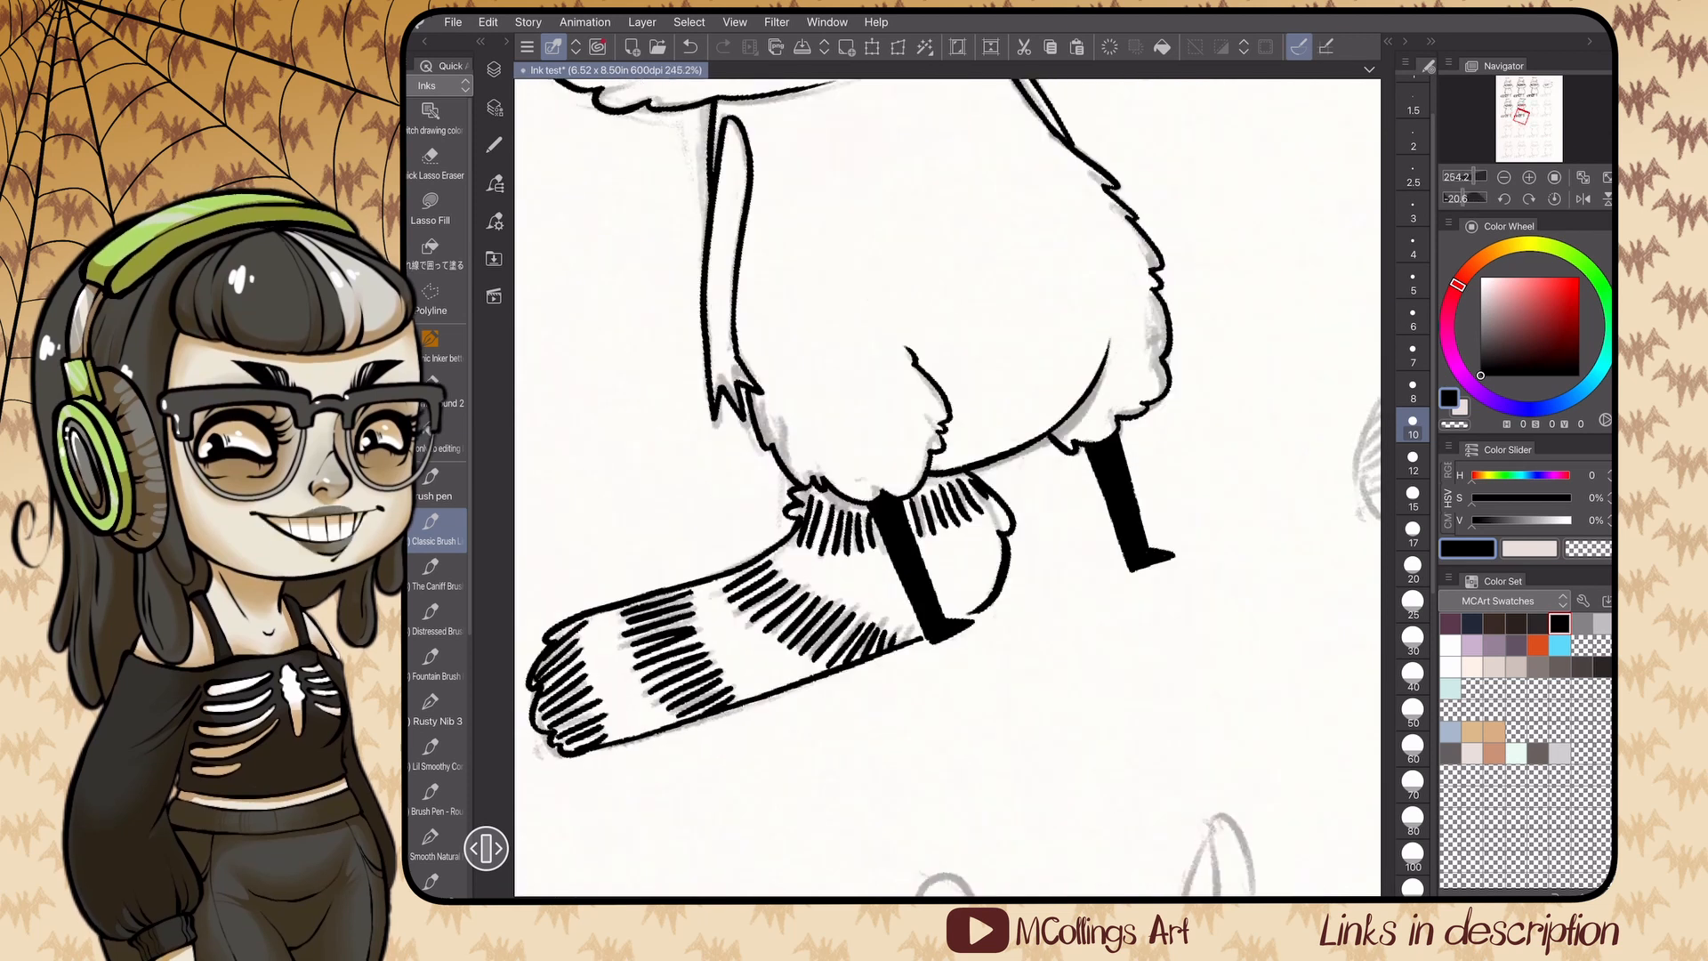
# - Letter "Fountain pen" with a boxed "TGTS" above the next raccoon sketch, using the Fountain Brush at size 20
pyautogui.moveTo(893, 252); pyautogui.dragTo(894, 273)
pyautogui.moveTo(907, 258); pyautogui.dragTo(913, 266)
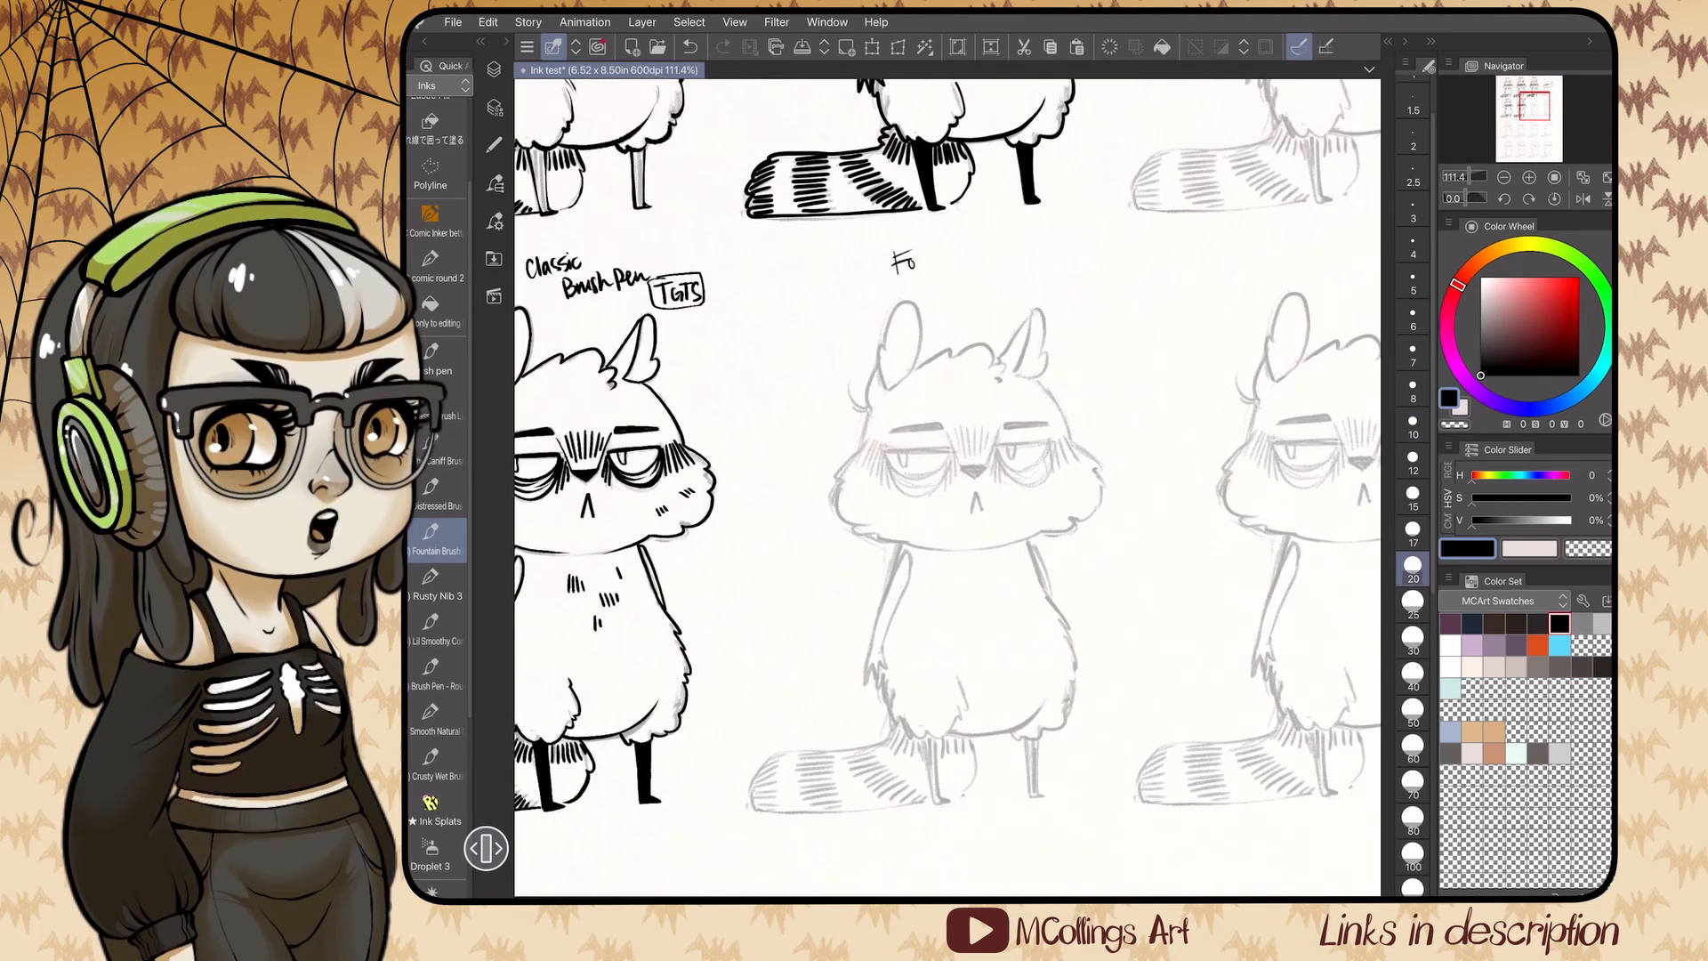
# - Ink the Fountain Pen raccoon's ears, hair tuft and the upper left side of its head
pyautogui.scroll(4, 1143, 305)
pyautogui.moveTo(896, 436); pyautogui.dragTo(946, 400)
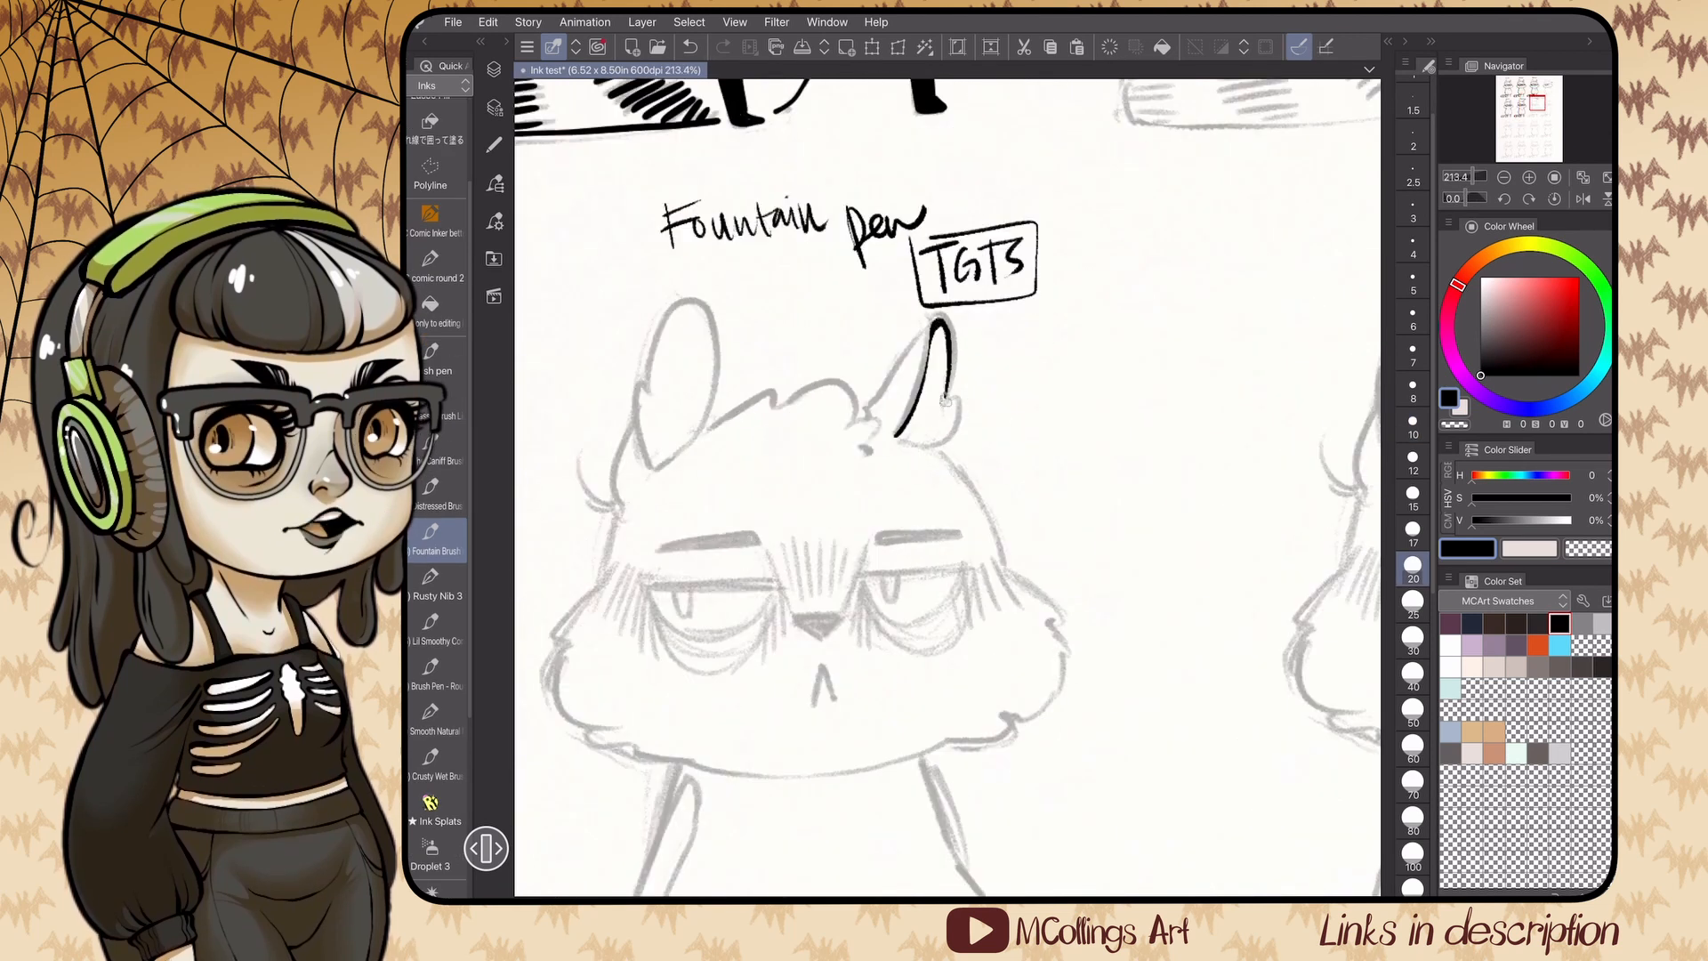
pyautogui.scroll(2, 947, 488)
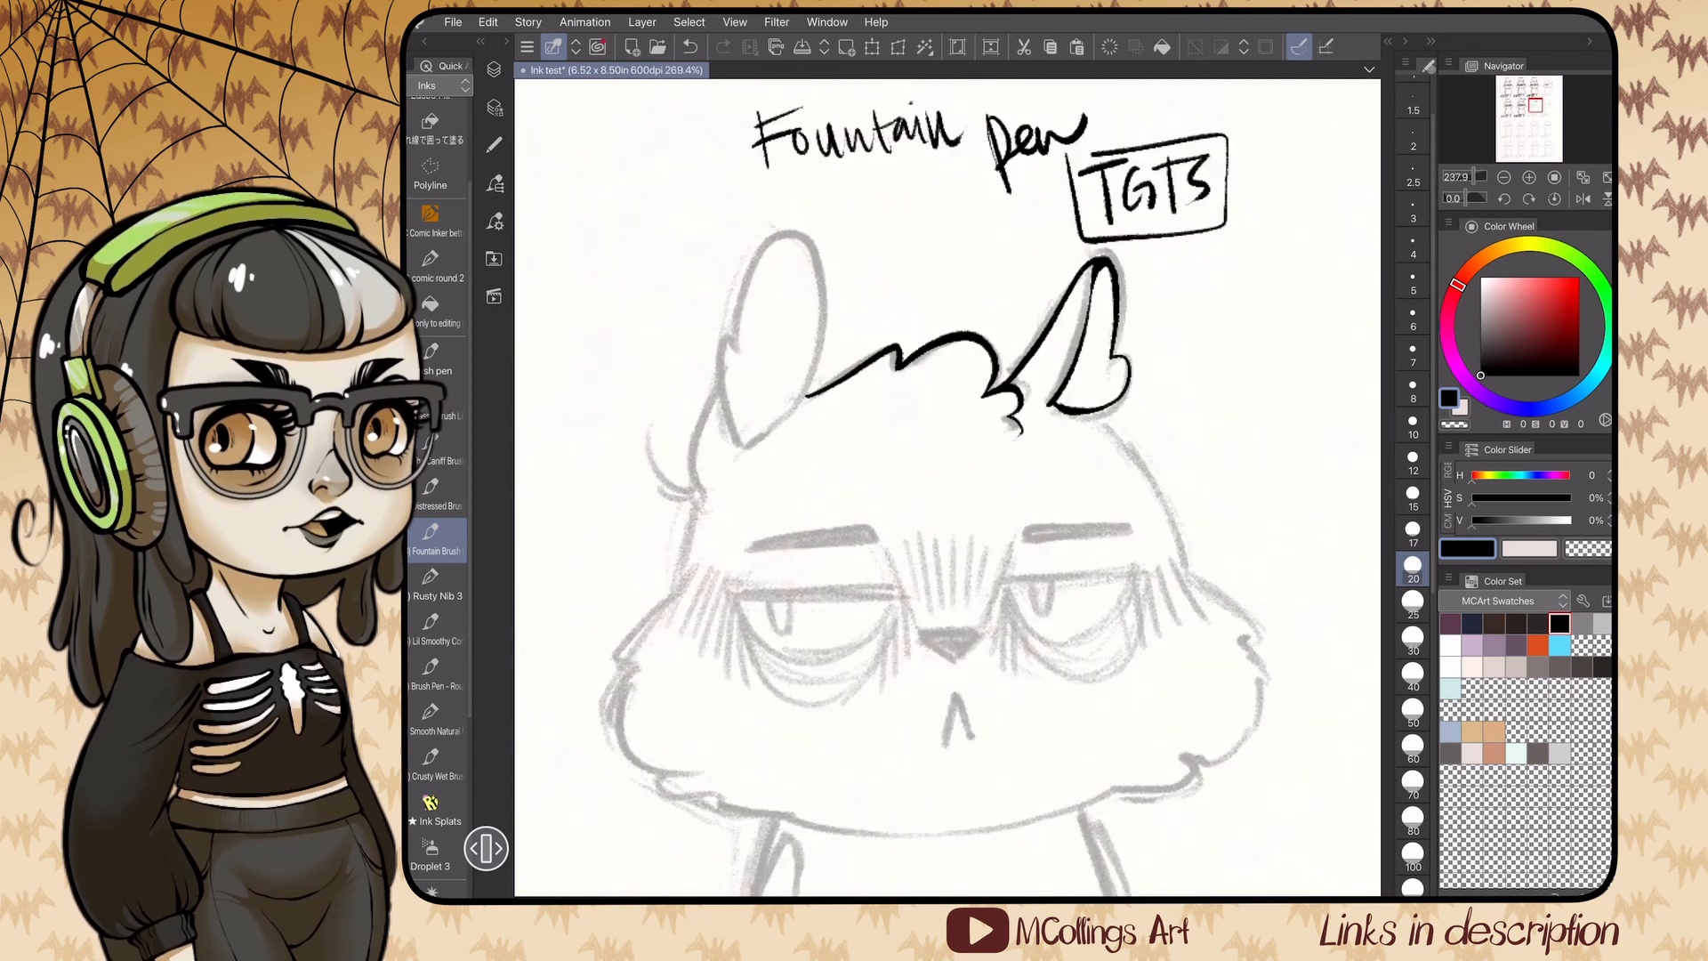
pyautogui.moveTo(797, 241)
pyautogui.mouseDown()
pyautogui.moveTo(746, 451)
pyautogui.moveTo(674, 595)
pyautogui.mouseUp()
pyautogui.scroll(1, 947, 487)
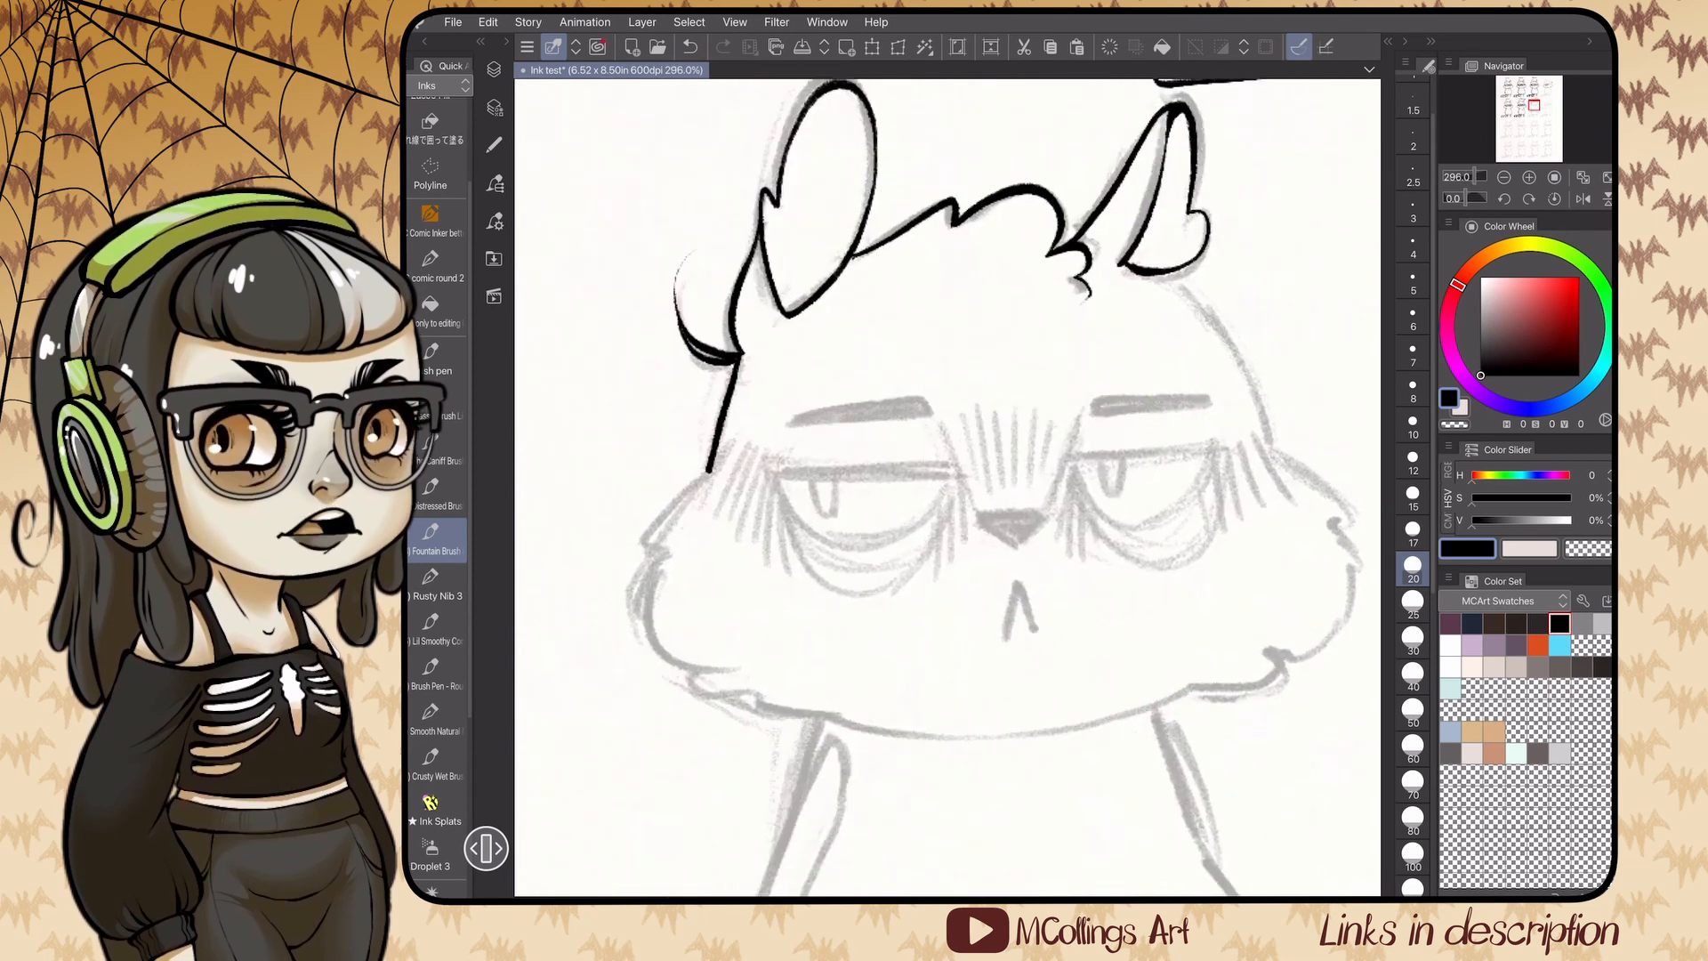
# - Ink the Fountain Pen raccoon's furry left cheek and the underside of its face
pyautogui.moveTo(714, 472)
pyautogui.mouseDown()
pyautogui.moveTo(706, 676)
pyautogui.moveTo(752, 696)
pyautogui.mouseUp()
pyautogui.moveTo(750, 694); pyautogui.dragTo(947, 723)
pyautogui.scroll(1, 948, 488)
pyautogui.hotkey('ctrl', 'z')
pyautogui.moveTo(613, 554)
pyautogui.mouseDown()
pyautogui.moveTo(682, 578)
pyautogui.moveTo(892, 594)
pyautogui.mouseUp()
pyautogui.moveTo(955, 584); pyautogui.dragTo(1167, 513)
# - Ink the right side of the Fountain Pen raccoon's head down to the furry right cheek and jaw
pyautogui.scroll(-1, 948, 488)
pyautogui.moveTo(867, 209); pyautogui.dragTo(1060, 500)
pyautogui.moveTo(977, 596); pyautogui.dragTo(1060, 498)
pyautogui.hotkey('ctrl', 'z')
pyautogui.moveTo(978, 594)
pyautogui.mouseDown()
pyautogui.moveTo(1017, 594)
pyautogui.moveTo(1056, 498)
pyautogui.mouseUp()
pyautogui.scroll(-1, 948, 488)
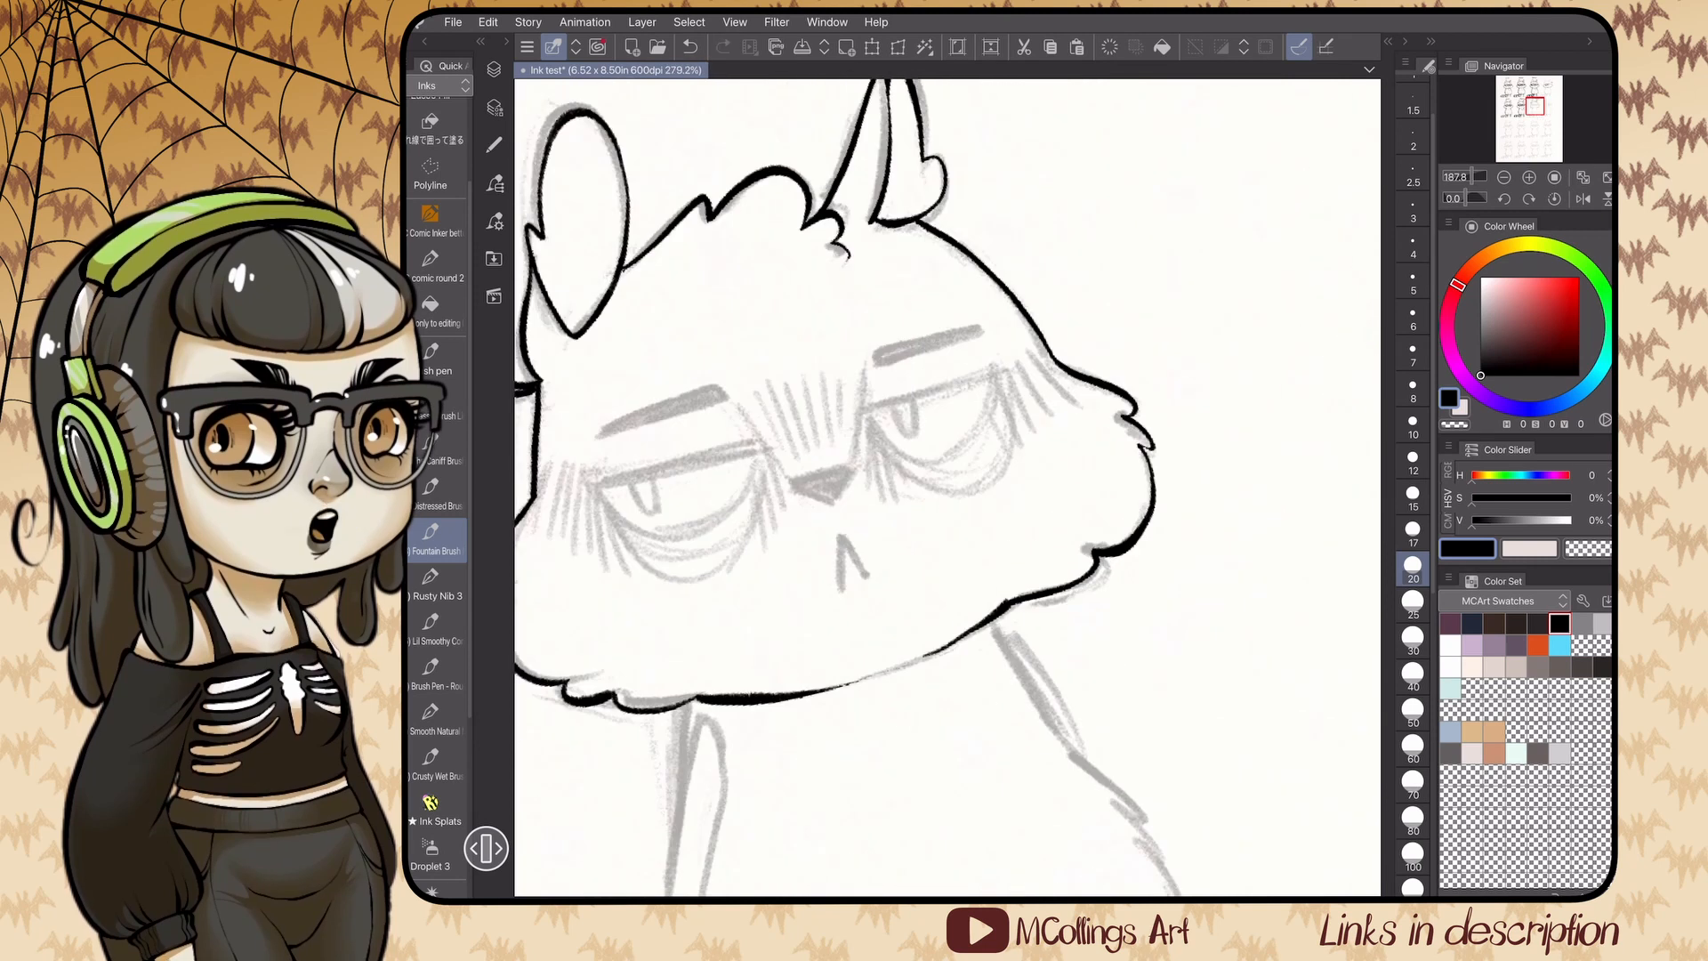
# - Ink the Fountain Pen raccoon's half-closed right eye with a thick lid and a dark bag beneath it
pyautogui.moveTo(870, 414); pyautogui.dragTo(997, 372)
pyautogui.moveTo(872, 412); pyautogui.dragTo(993, 379)
pyautogui.moveTo(897, 412); pyautogui.dragTo(986, 484)
pyautogui.moveTo(995, 380); pyautogui.dragTo(984, 485)
pyautogui.moveTo(892, 455); pyautogui.dragTo(982, 479)
# - Hatch the dark fur strokes beside the Fountain Pen raccoon's right eye
pyautogui.moveTo(998, 396)
pyautogui.mouseDown()
pyautogui.moveTo(947, 474)
pyautogui.moveTo(1019, 446)
pyautogui.mouseUp()
pyautogui.moveTo(1011, 366); pyautogui.dragTo(1032, 435)
pyautogui.moveTo(1021, 358); pyautogui.dragTo(1045, 427)
pyautogui.moveTo(1031, 349); pyautogui.dragTo(1059, 413)
pyautogui.moveTo(1044, 357); pyautogui.dragTo(1075, 401)
# - Ink the Fountain Pen raccoon's black nose and bridge lines, with fur strokes on the forehead between the eyes
pyautogui.moveTo(736, 402); pyautogui.dragTo(792, 484)
pyautogui.moveTo(792, 484)
pyautogui.mouseDown()
pyautogui.moveTo(854, 466)
pyautogui.moveTo(836, 499)
pyautogui.mouseUp()
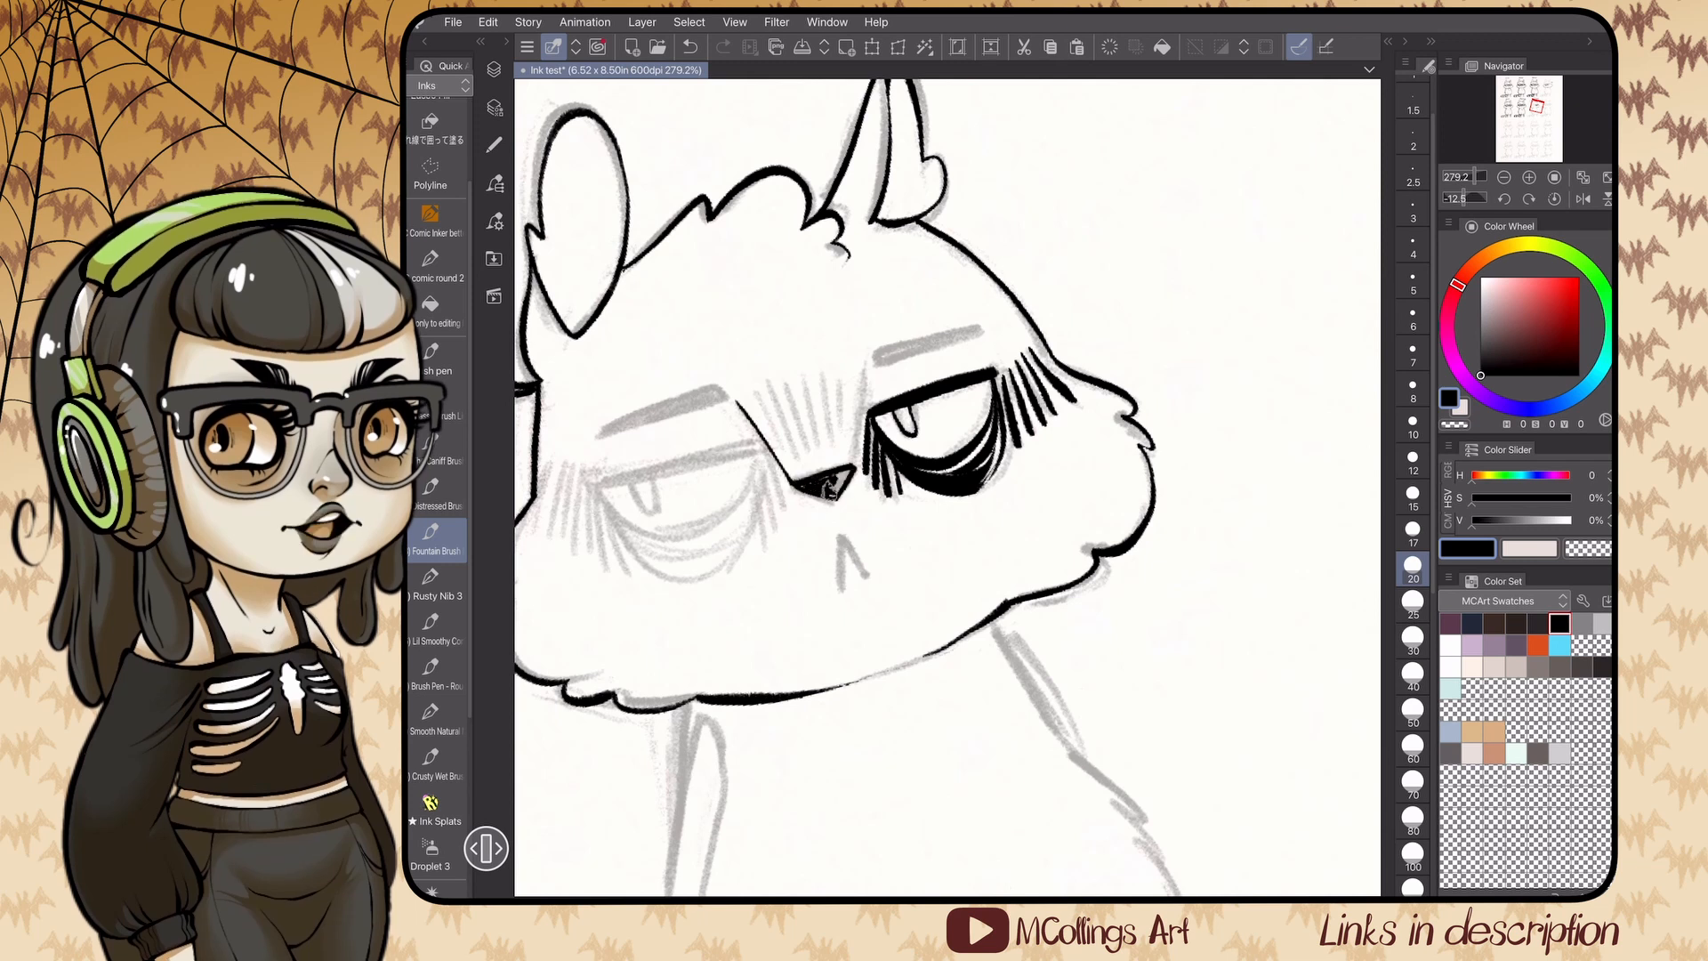
pyautogui.moveTo(863, 375); pyautogui.dragTo(854, 468)
pyautogui.moveTo(756, 394); pyautogui.dragTo(798, 457)
pyautogui.moveTo(784, 386); pyautogui.dragTo(812, 455)
pyautogui.moveTo(802, 379)
pyautogui.mouseDown()
pyautogui.moveTo(820, 447)
pyautogui.moveTo(804, 395)
pyautogui.mouseUp()
# - Ink the Fountain Pen raccoon's left eyebrow and half-closed left eye with the dark bag beneath it
pyautogui.scroll(-1, 947, 487)
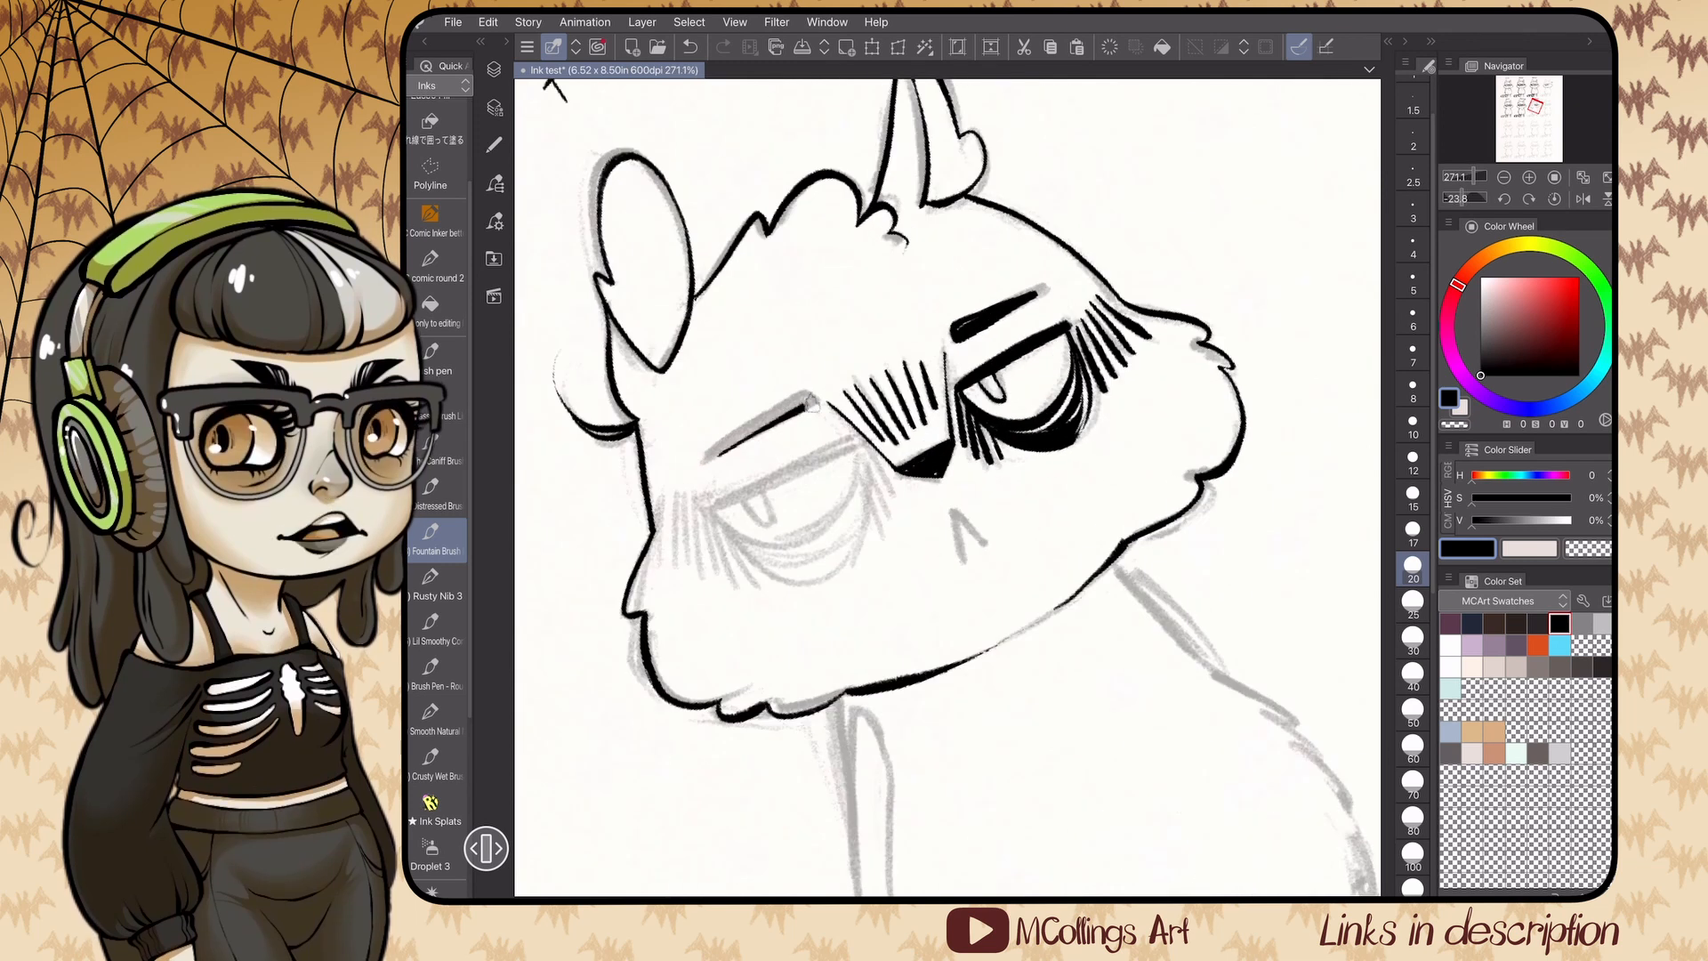
pyautogui.moveTo(722, 452); pyautogui.dragTo(816, 402)
pyautogui.moveTo(765, 419); pyautogui.dragTo(810, 399)
pyautogui.moveTo(715, 508); pyautogui.dragTo(856, 444)
pyautogui.moveTo(717, 509); pyautogui.dragTo(860, 447)
pyautogui.moveTo(725, 523); pyautogui.dragTo(768, 553)
pyautogui.moveTo(860, 453); pyautogui.dragTo(772, 557)
pyautogui.moveTo(728, 532); pyautogui.dragTo(837, 576)
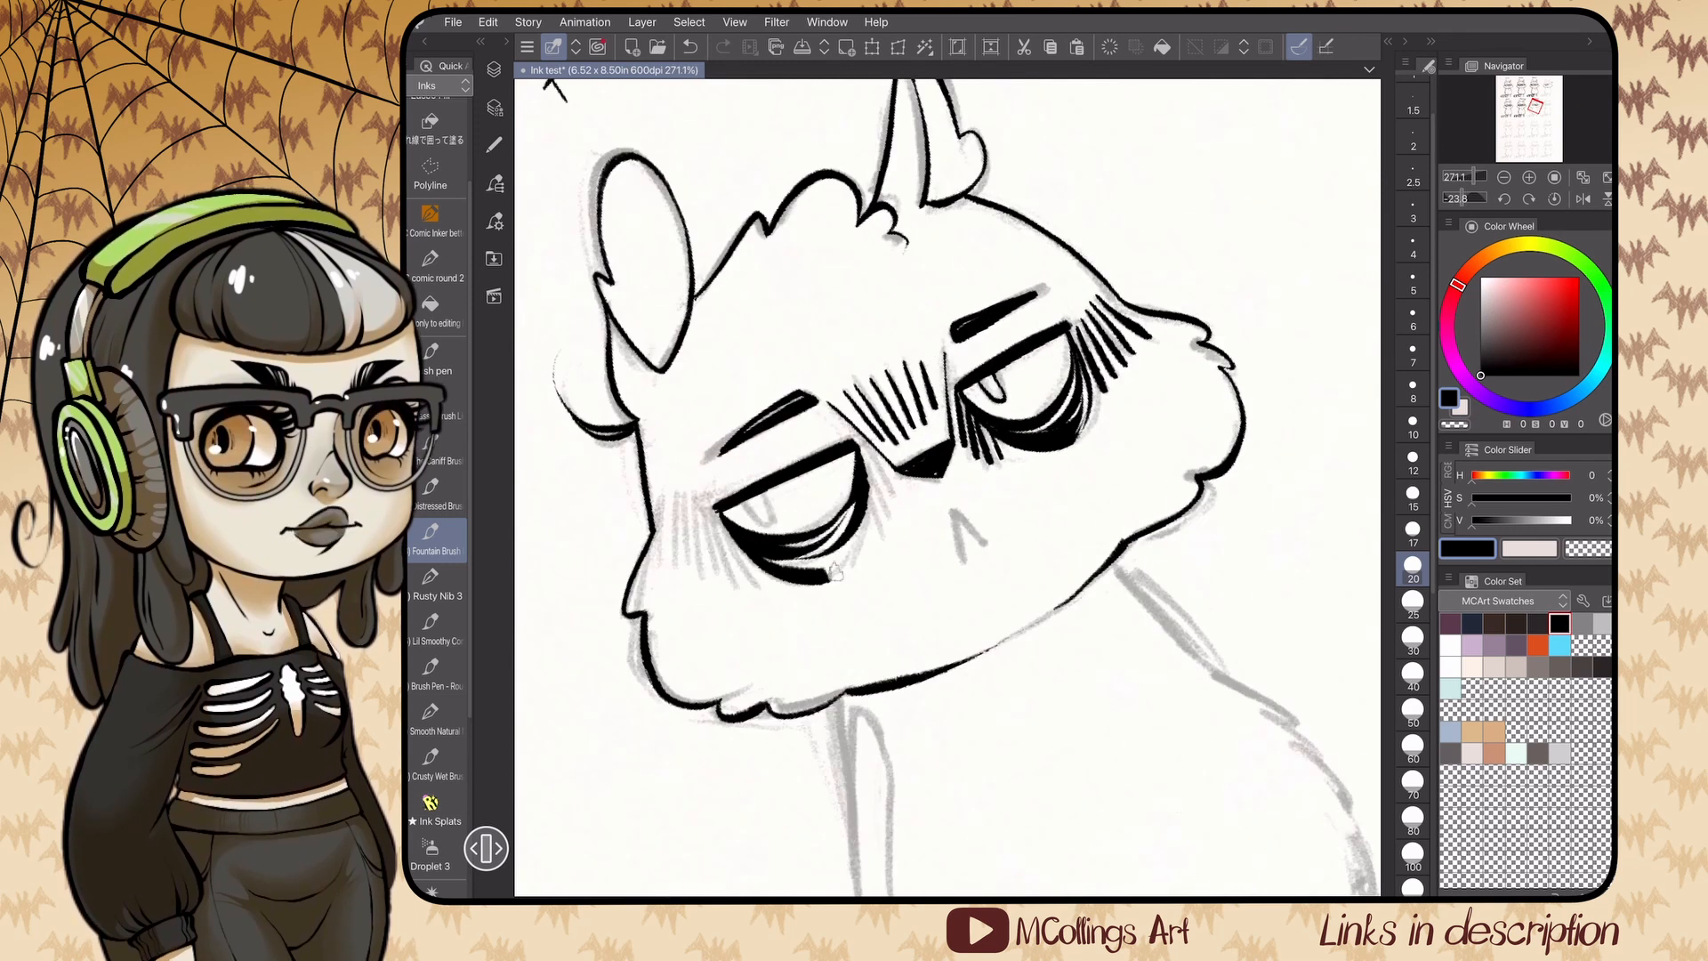
# - Hatch the fur strokes outside the Fountain Pen raccoon's left eye and ink its small pointed mouth
pyautogui.moveTo(664, 497); pyautogui.dragTo(659, 562)
pyautogui.moveTo(672, 495); pyautogui.dragTo(672, 571)
pyautogui.moveTo(684, 492); pyautogui.dragTo(684, 573)
pyautogui.moveTo(693, 495); pyautogui.dragTo(699, 576)
pyautogui.moveTo(703, 498); pyautogui.dragTo(715, 583)
pyautogui.moveTo(713, 507); pyautogui.dragTo(734, 585)
pyautogui.scroll(-1, 947, 487)
pyautogui.moveTo(886, 542); pyautogui.dragTo(893, 523)
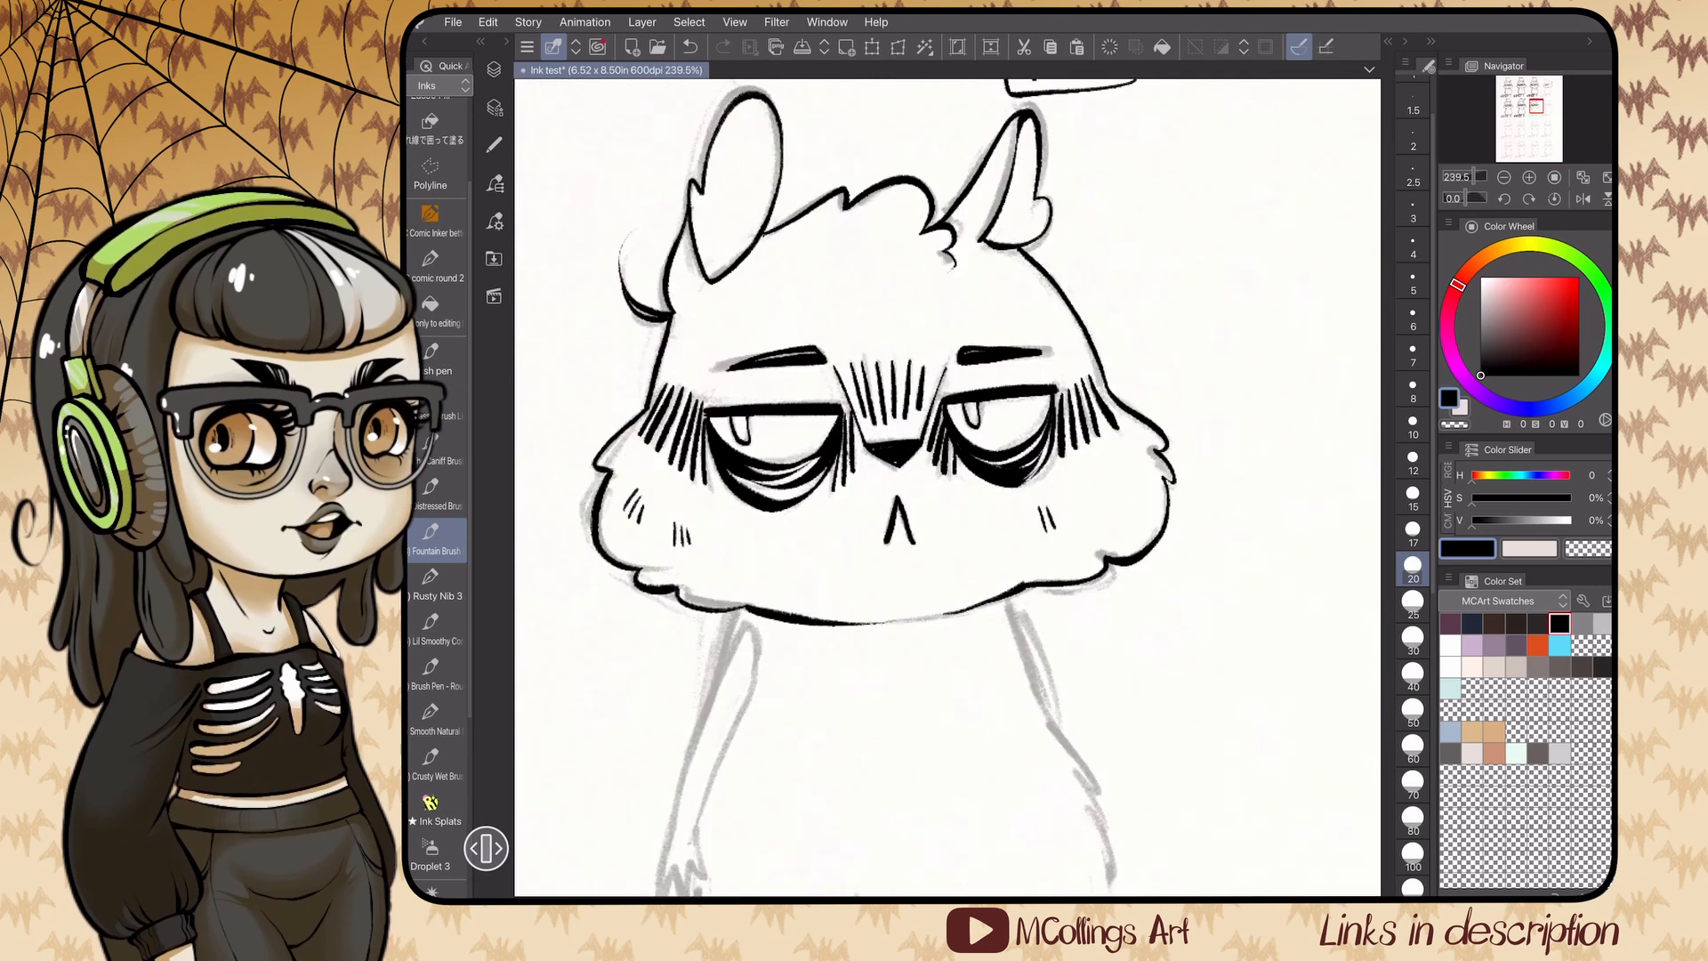
# - Ink the Fountain Pen raccoon's upper right side and its left arm with a clawed hand
pyautogui.scroll(-3, 948, 488)
pyautogui.moveTo(1029, 335); pyautogui.dragTo(1064, 439)
pyautogui.moveTo(1064, 439); pyautogui.dragTo(1105, 495)
pyautogui.moveTo(802, 347); pyautogui.dragTo(746, 531)
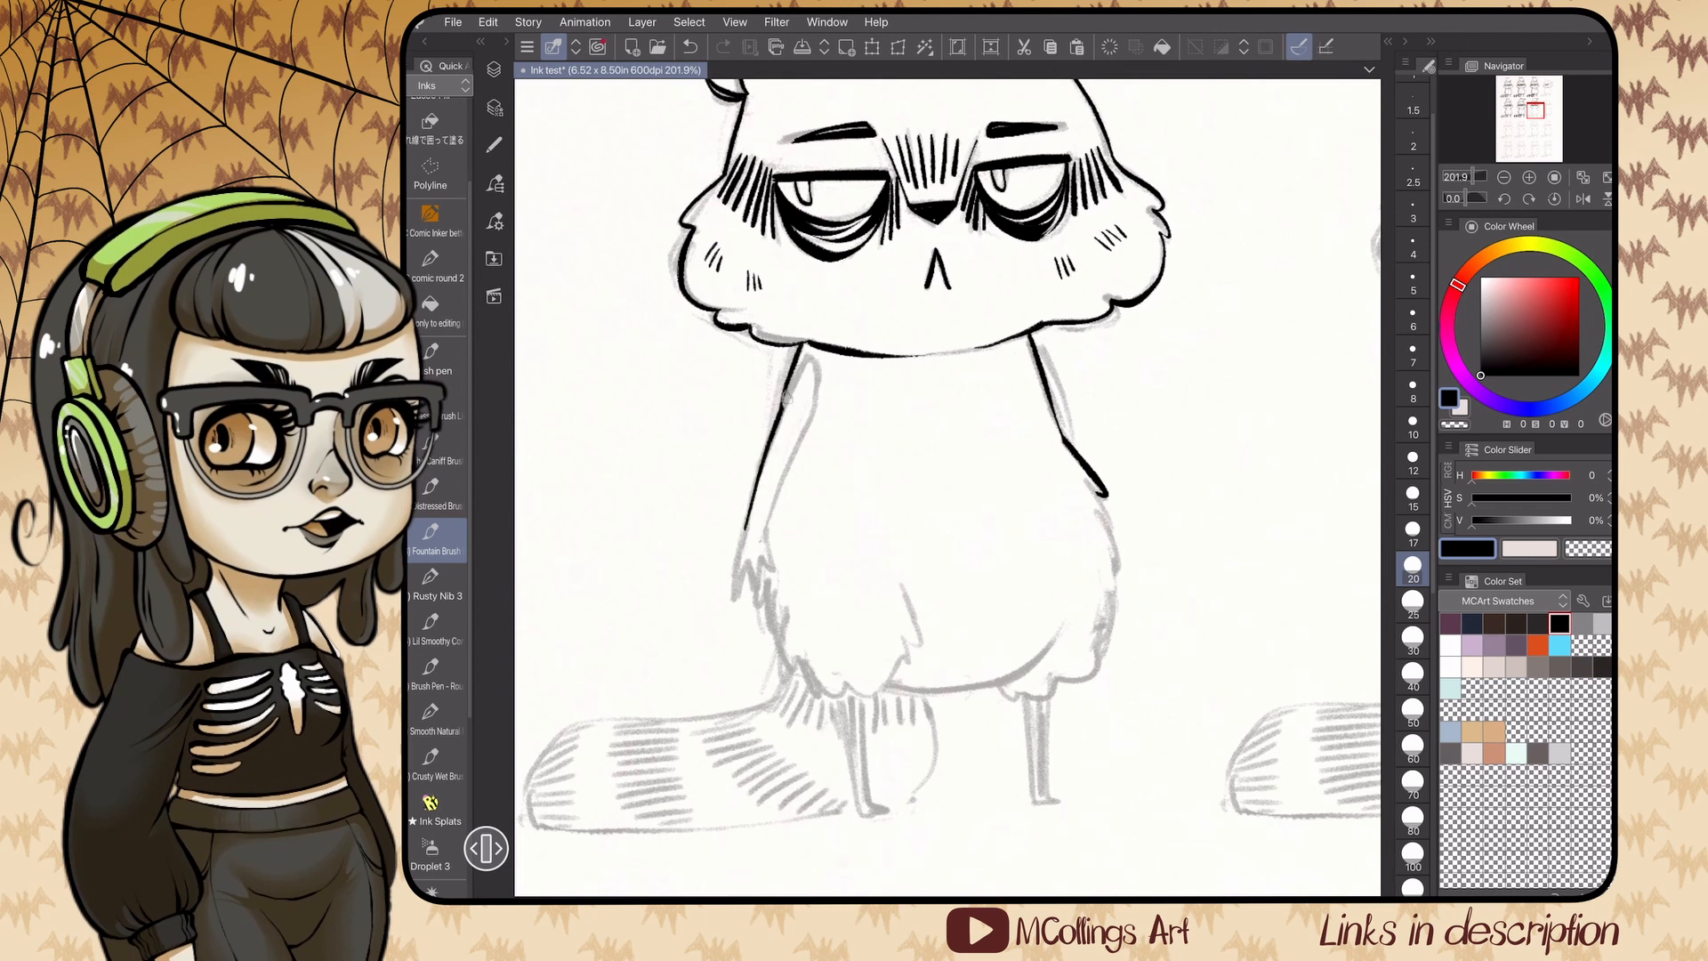
pyautogui.moveTo(792, 382); pyautogui.dragTo(769, 530)
pyautogui.moveTo(748, 527)
pyautogui.mouseDown()
pyautogui.moveTo(734, 598)
pyautogui.moveTo(756, 606)
pyautogui.mouseUp()
pyautogui.moveTo(756, 606); pyautogui.dragTo(781, 585)
pyautogui.moveTo(768, 531); pyautogui.dragTo(782, 586)
# - Ink the Fountain Pen raccoon's furry left haunch from below the hand around to its inner edge
pyautogui.scroll(3, 947, 487)
pyautogui.moveTo(719, 405); pyautogui.dragTo(728, 464)
pyautogui.moveTo(728, 432); pyautogui.dragTo(763, 509)
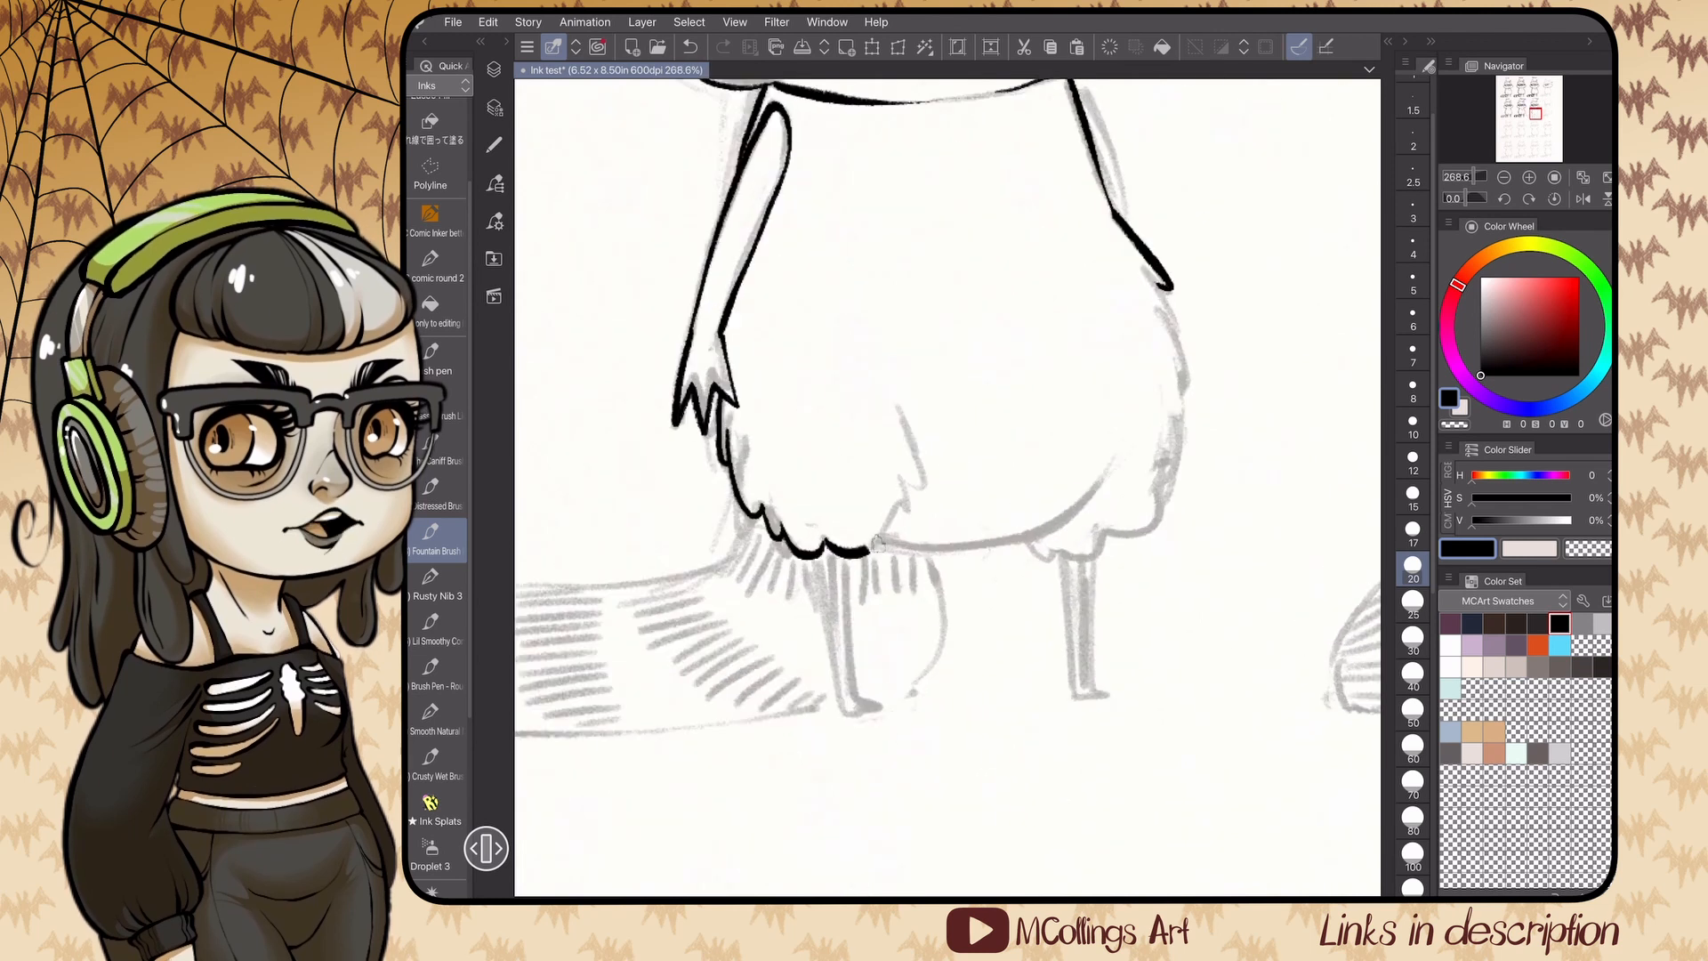
pyautogui.moveTo(879, 542); pyautogui.dragTo(898, 506)
pyautogui.moveTo(898, 505); pyautogui.dragTo(903, 488)
pyautogui.moveTo(903, 487); pyautogui.dragTo(899, 388)
# - Ink the Fountain Pen raccoon's curved belly line, right haunch and the jagged fur along its right side
pyautogui.hscroll(1, 948, 488)
pyautogui.moveTo(829, 542)
pyautogui.mouseDown()
pyautogui.moveTo(1057, 450)
pyautogui.moveTo(1054, 434)
pyautogui.mouseUp()
pyautogui.hotkey('ctrl', 'z')
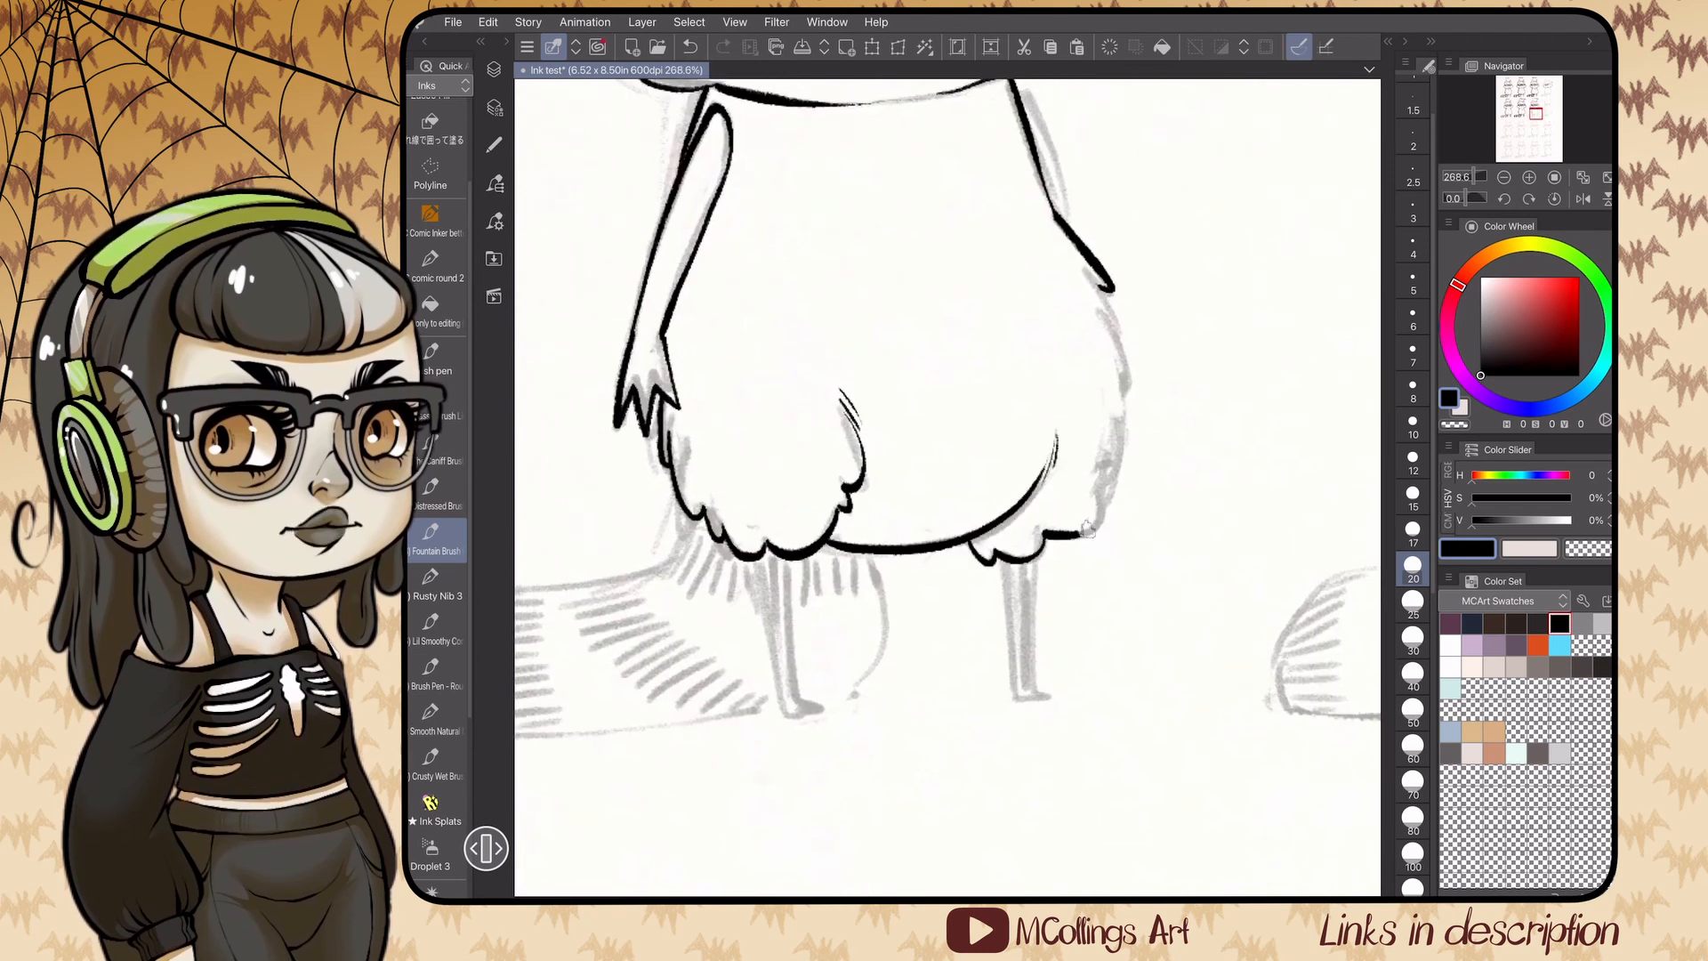
pyautogui.moveTo(1136, 386); pyautogui.dragTo(1124, 399)
pyautogui.moveTo(1124, 399); pyautogui.dragTo(1108, 479)
# - Outline the Fountain Pen raccoon's right leg and foot and fill the shape with black
pyautogui.scroll(1, 948, 487)
pyautogui.moveTo(930, 489); pyautogui.dragTo(947, 664)
pyautogui.moveTo(946, 664); pyautogui.dragTo(1000, 661)
pyautogui.moveTo(980, 481); pyautogui.dragTo(982, 654)
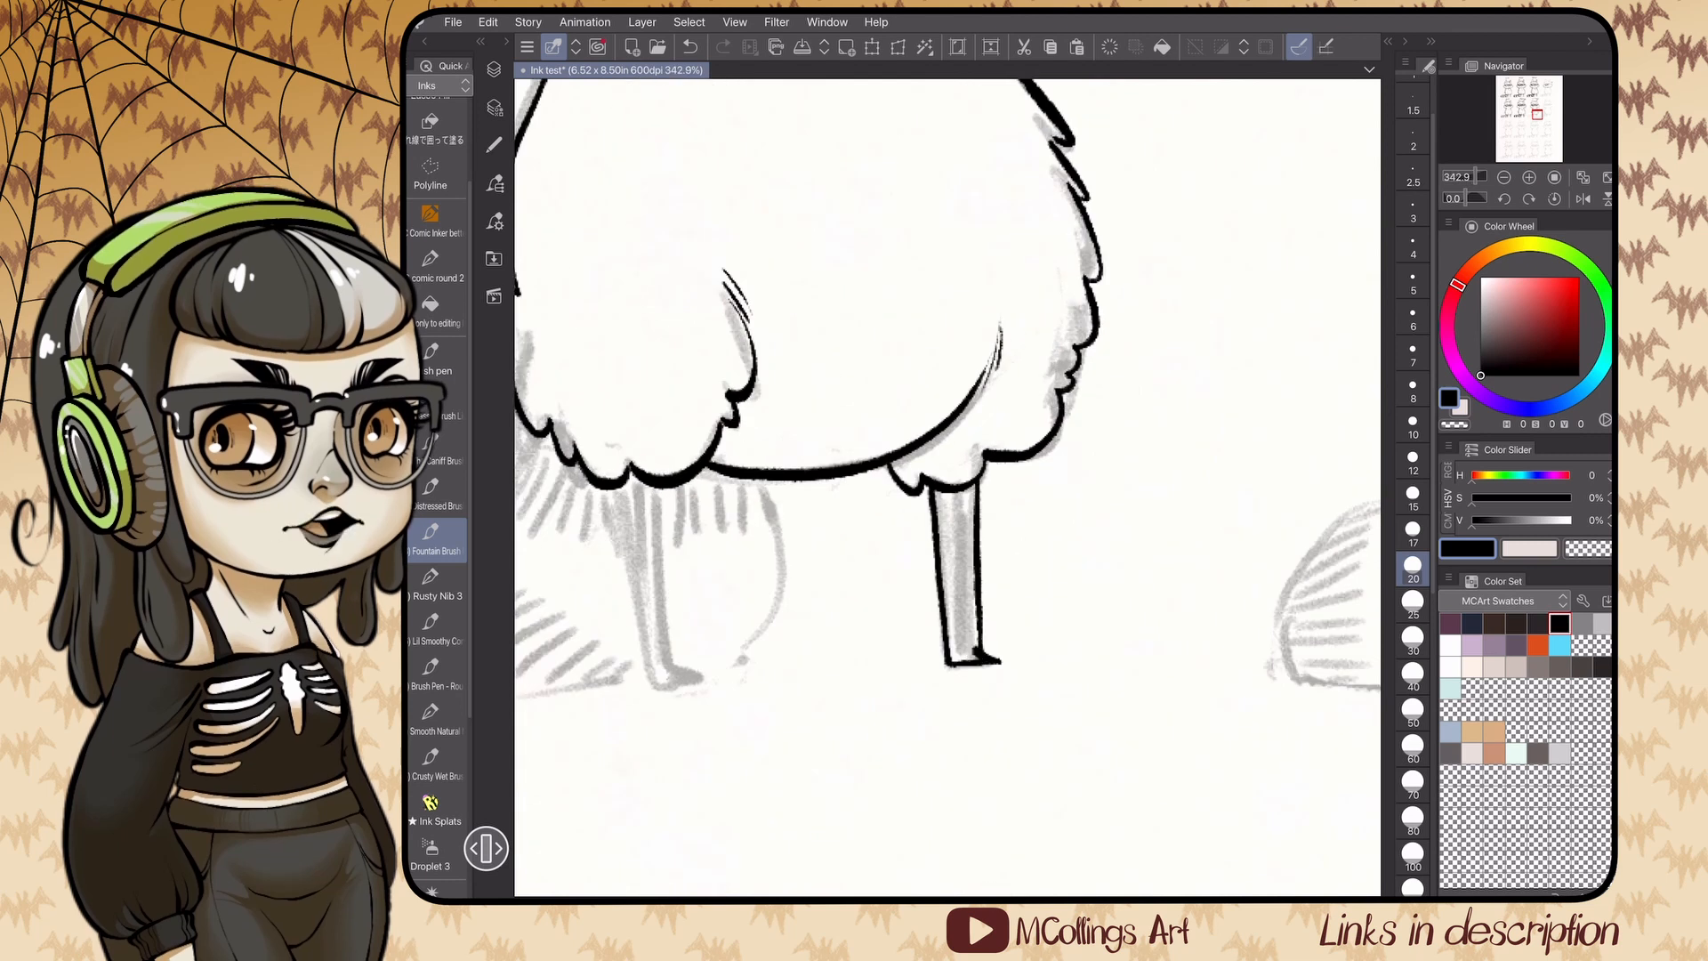
pyautogui.click(432, 310)
pyautogui.click(960, 570)
# - Outline the Fountain Pen raccoon's left leg and foot with the Fountain Brush and fill the shape with black
pyautogui.click(432, 538)
pyautogui.scroll(-3, 947, 487)
pyautogui.moveTo(877, 484); pyautogui.dragTo(951, 605)
pyautogui.scroll(3, 948, 488)
pyautogui.moveTo(758, 500); pyautogui.dragTo(908, 617)
pyautogui.moveTo(907, 617); pyautogui.dragTo(943, 580)
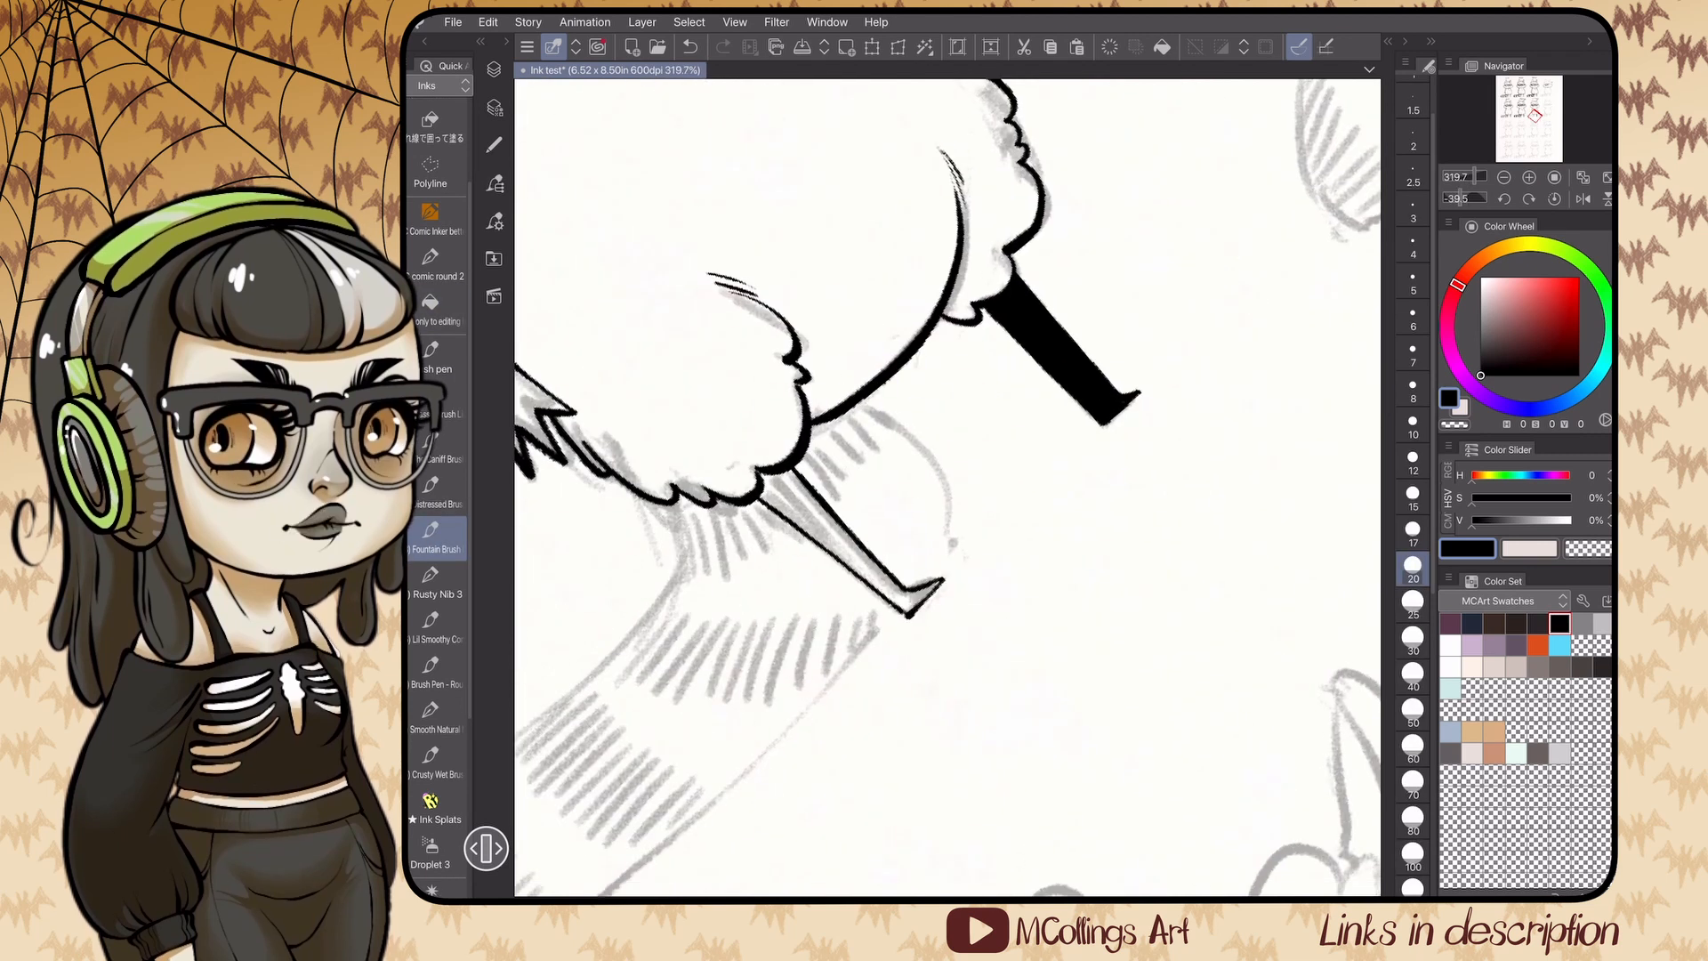
pyautogui.click(432, 310)
pyautogui.click(841, 538)
# - Ink the outline of the Fountain Pen raccoon's tail with the Fountain Brush, including its ragged tip
pyautogui.click(431, 538)
pyautogui.scroll(-1, 948, 487)
pyautogui.moveTo(924, 347); pyautogui.dragTo(996, 388)
pyautogui.scroll(-2, 947, 488)
pyautogui.moveTo(818, 340)
pyautogui.mouseDown()
pyautogui.moveTo(825, 405)
pyautogui.moveTo(593, 666)
pyautogui.mouseUp()
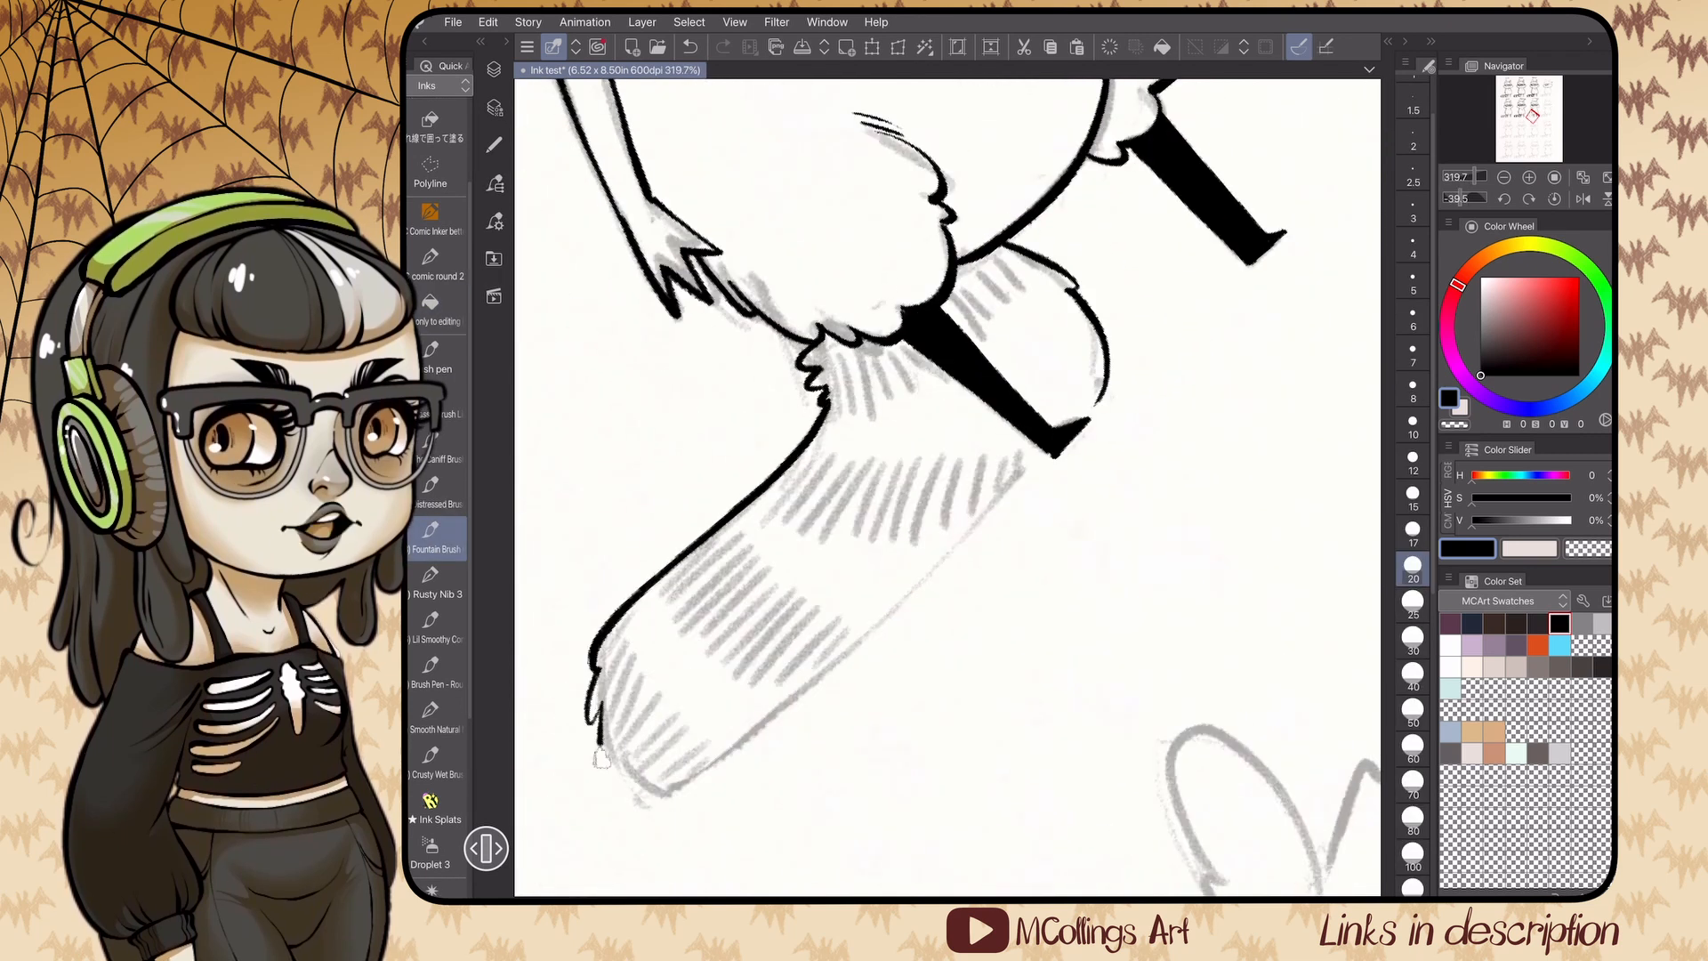
pyautogui.moveTo(607, 739); pyautogui.dragTo(663, 792)
pyautogui.moveTo(663, 792); pyautogui.dragTo(1034, 460)
# - Hatch the upper stripe and the base fur of the Fountain Pen raccoon's tail
pyautogui.moveTo(808, 464); pyautogui.dragTo(768, 506)
pyautogui.moveTo(845, 465)
pyautogui.mouseDown()
pyautogui.moveTo(803, 533)
pyautogui.moveTo(855, 545)
pyautogui.mouseUp()
pyautogui.moveTo(944, 467); pyautogui.dragTo(926, 539)
pyautogui.moveTo(856, 351)
pyautogui.mouseDown()
pyautogui.moveTo(867, 419)
pyautogui.moveTo(911, 393)
pyautogui.mouseUp()
pyautogui.moveTo(986, 267); pyautogui.dragTo(1014, 304)
# - Hatch the middle stripe of the Fountain Pen raccoon's tail with long parallel strokes across its width
pyautogui.scroll(2, 947, 487)
pyautogui.moveTo(763, 484); pyautogui.dragTo(763, 592)
pyautogui.moveTo(792, 485); pyautogui.dragTo(798, 607)
pyautogui.moveTo(827, 478); pyautogui.dragTo(844, 596)
pyautogui.moveTo(883, 476); pyautogui.dragTo(897, 589)
pyautogui.moveTo(928, 457); pyautogui.dragTo(945, 569)
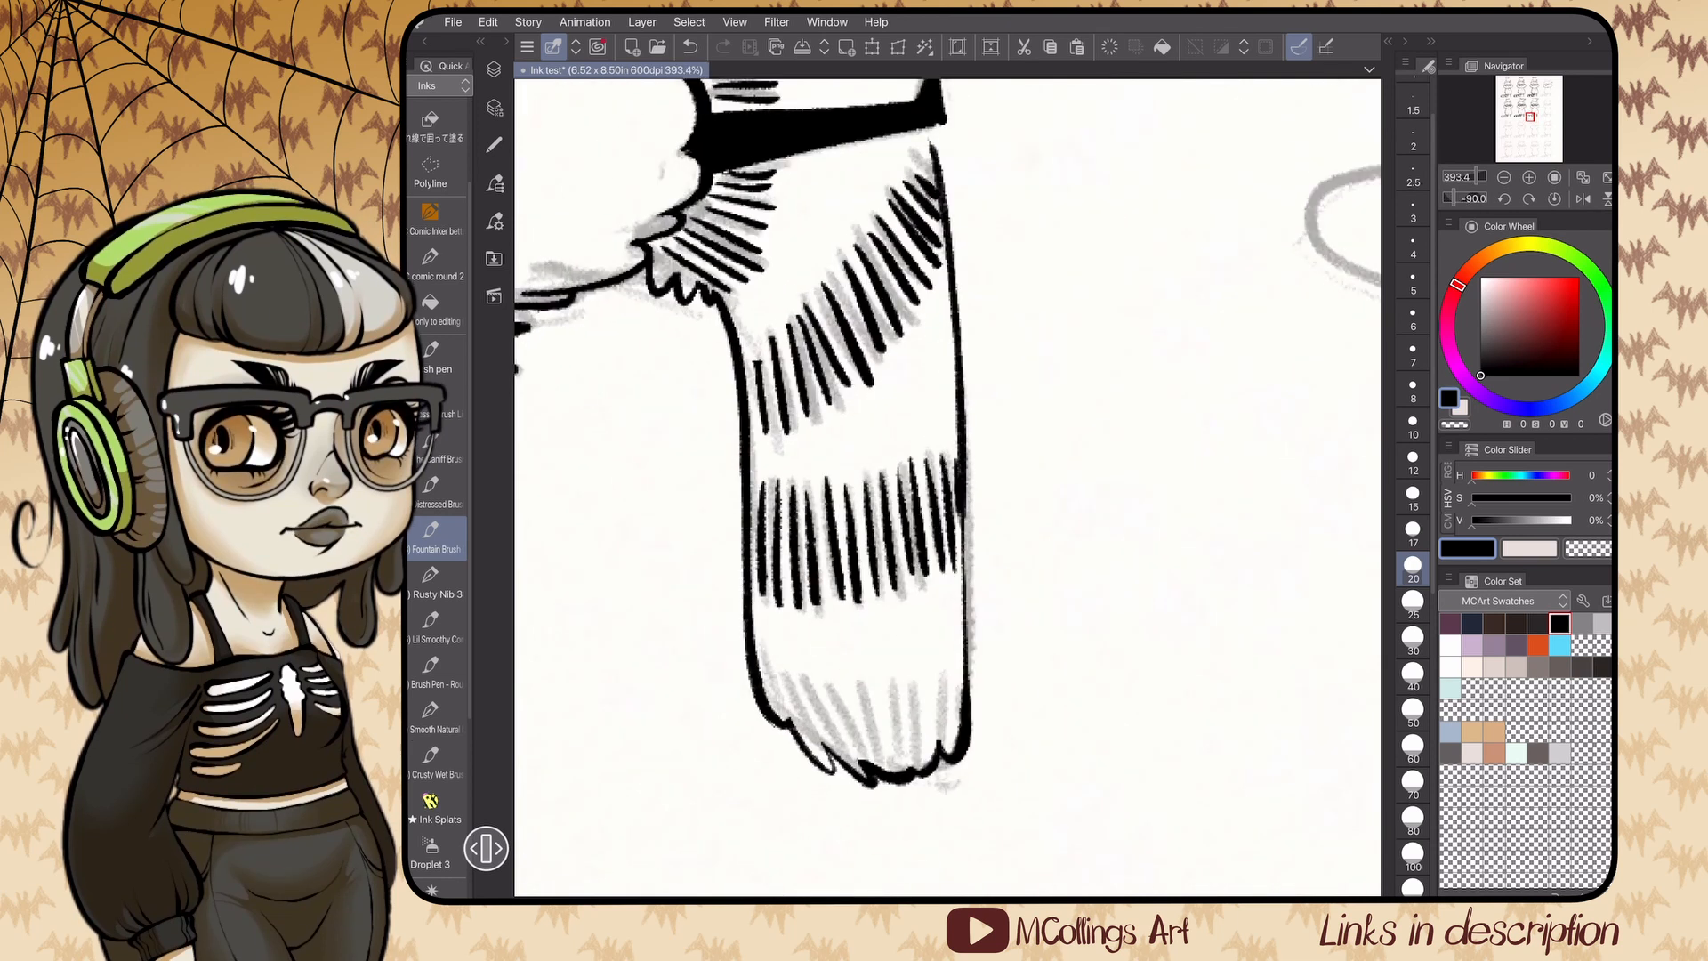
# - Hatch the dark tip of the Fountain Pen raccoon's tail
pyautogui.moveTo(767, 652); pyautogui.dragTo(819, 745)
pyautogui.moveTo(860, 677)
pyautogui.mouseDown()
pyautogui.moveTo(879, 756)
pyautogui.moveTo(904, 756)
pyautogui.mouseUp()
pyautogui.moveTo(918, 676); pyautogui.dragTo(926, 754)
# - Add small fur marks to the Fountain Pen raccoon's chest
pyautogui.scroll(-3, 947, 487)
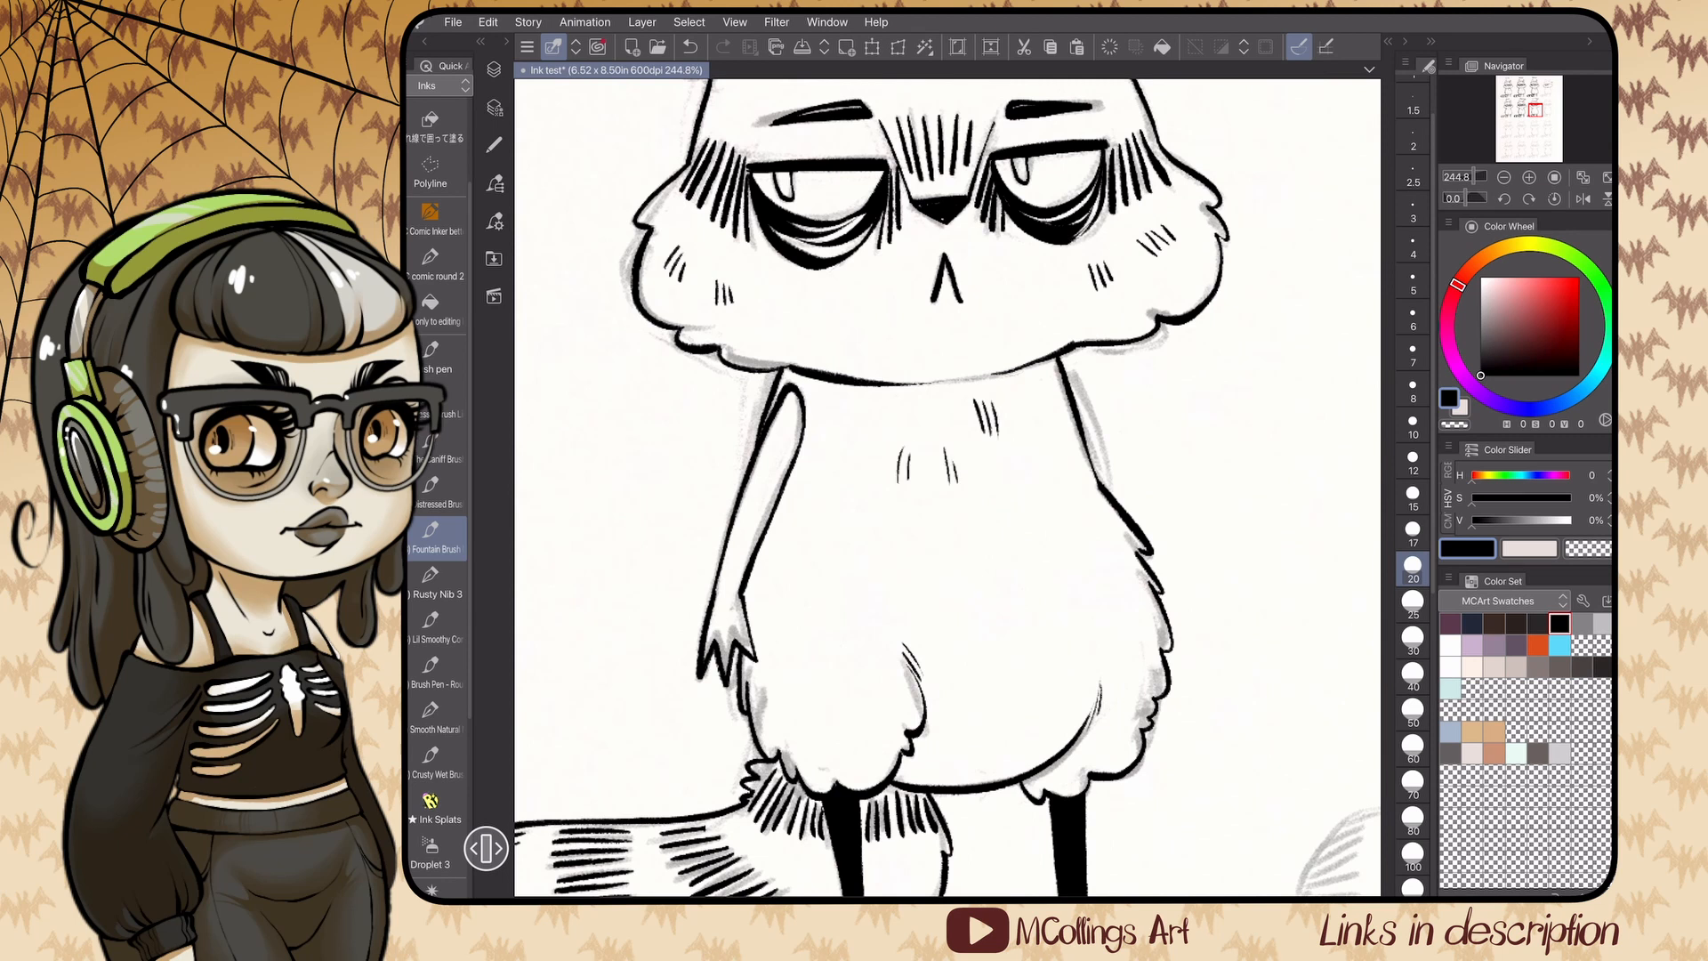
pyautogui.moveTo(997, 500); pyautogui.dragTo(992, 530)
pyautogui.moveTo(1012, 497); pyautogui.dragTo(1004, 522)
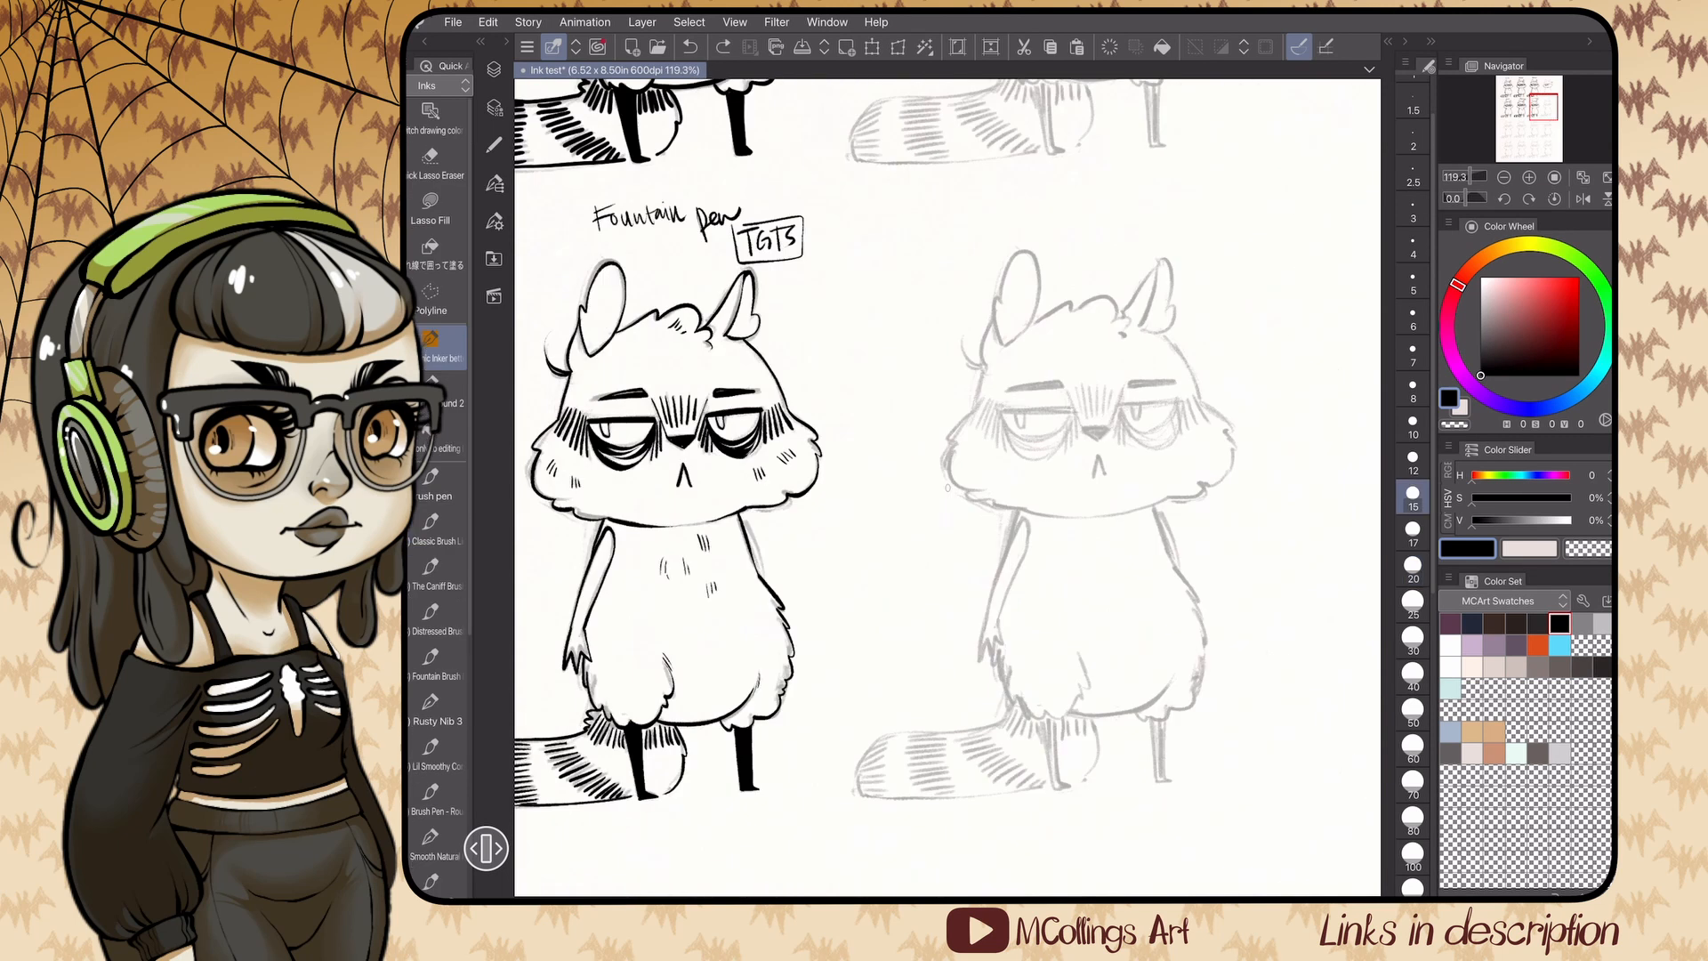
# - Letter "MC Comic Inker" above the next raccoon sketch, using the comic inker brush at size 15
pyautogui.moveTo(1032, 182); pyautogui.dragTo(1026, 216)
pyautogui.moveTo(1033, 183); pyautogui.dragTo(1049, 214)
pyautogui.moveTo(1064, 190)
pyautogui.mouseDown()
pyautogui.moveTo(1066, 211)
pyautogui.moveTo(1155, 219)
pyautogui.mouseUp()
# - Ink the MC Comic Inker raccoon's two ears and the hair tuft between them
pyautogui.scroll(2, 947, 488)
pyautogui.moveTo(1011, 346)
pyautogui.mouseDown()
pyautogui.moveTo(993, 303)
pyautogui.moveTo(1052, 377)
pyautogui.moveTo(1101, 287)
pyautogui.mouseUp()
pyautogui.moveTo(1079, 365)
pyautogui.mouseDown()
pyautogui.moveTo(1119, 340)
pyautogui.moveTo(1057, 395)
pyautogui.mouseUp()
pyautogui.moveTo(859, 358); pyautogui.dragTo(851, 425)
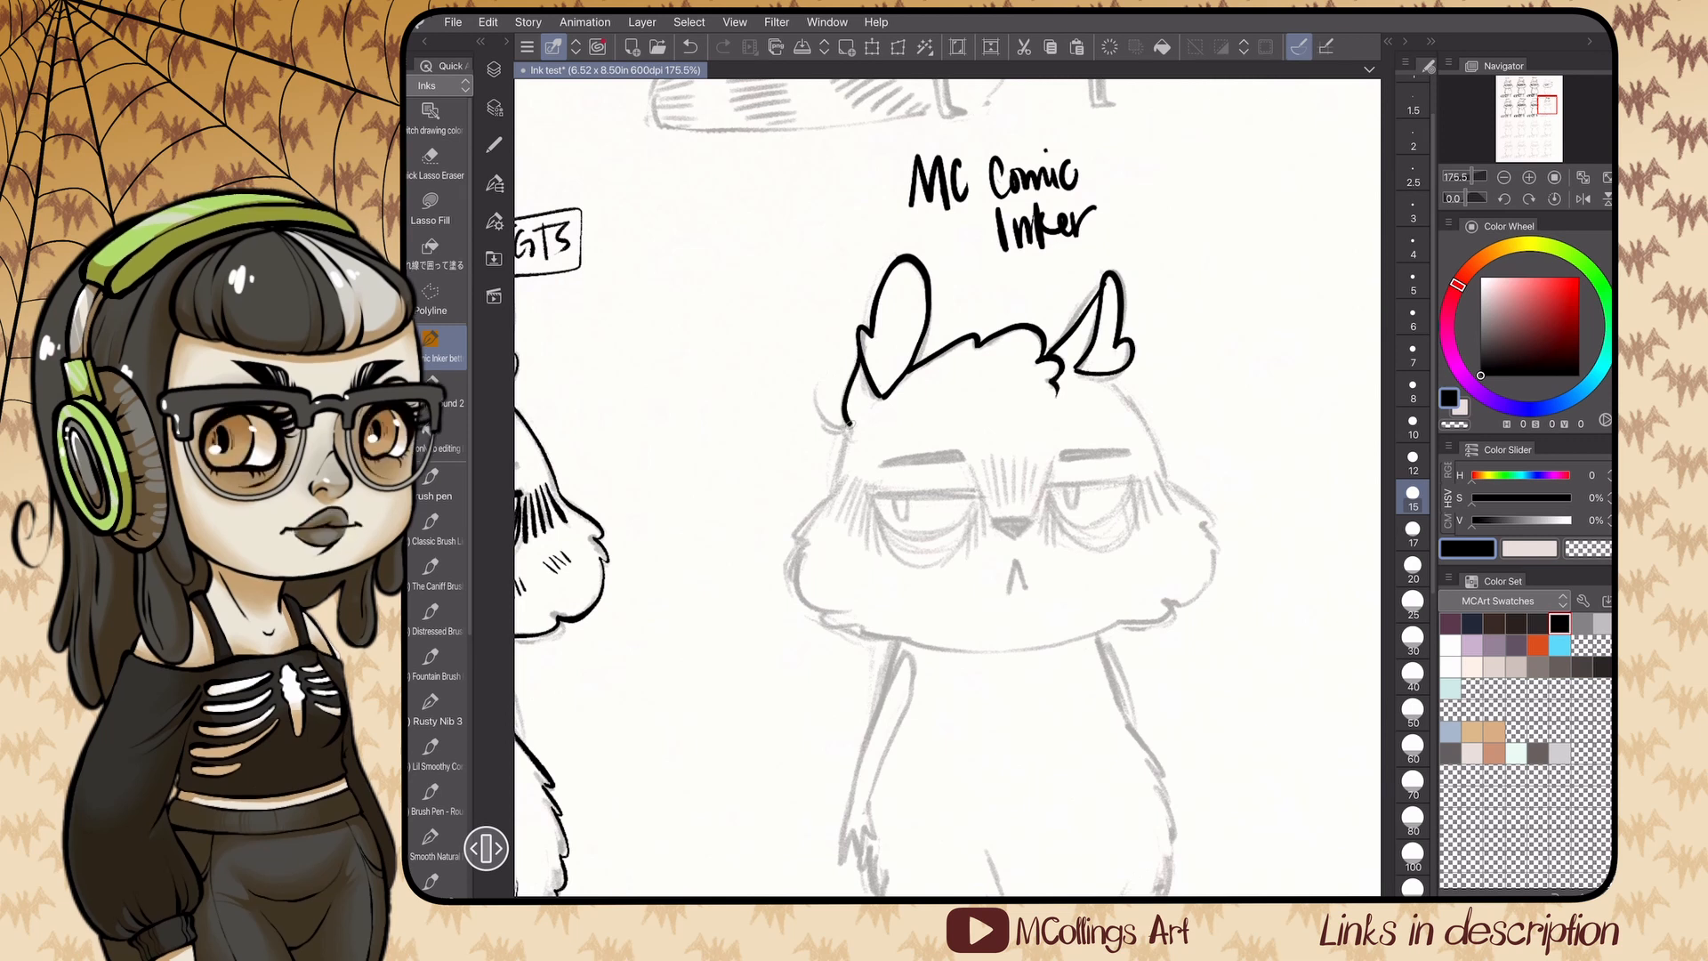
# - Ink the MC Comic Inker raccoon's head outline and the jagged fur of both cheeks down to the chin
pyautogui.scroll(-2, 947, 487)
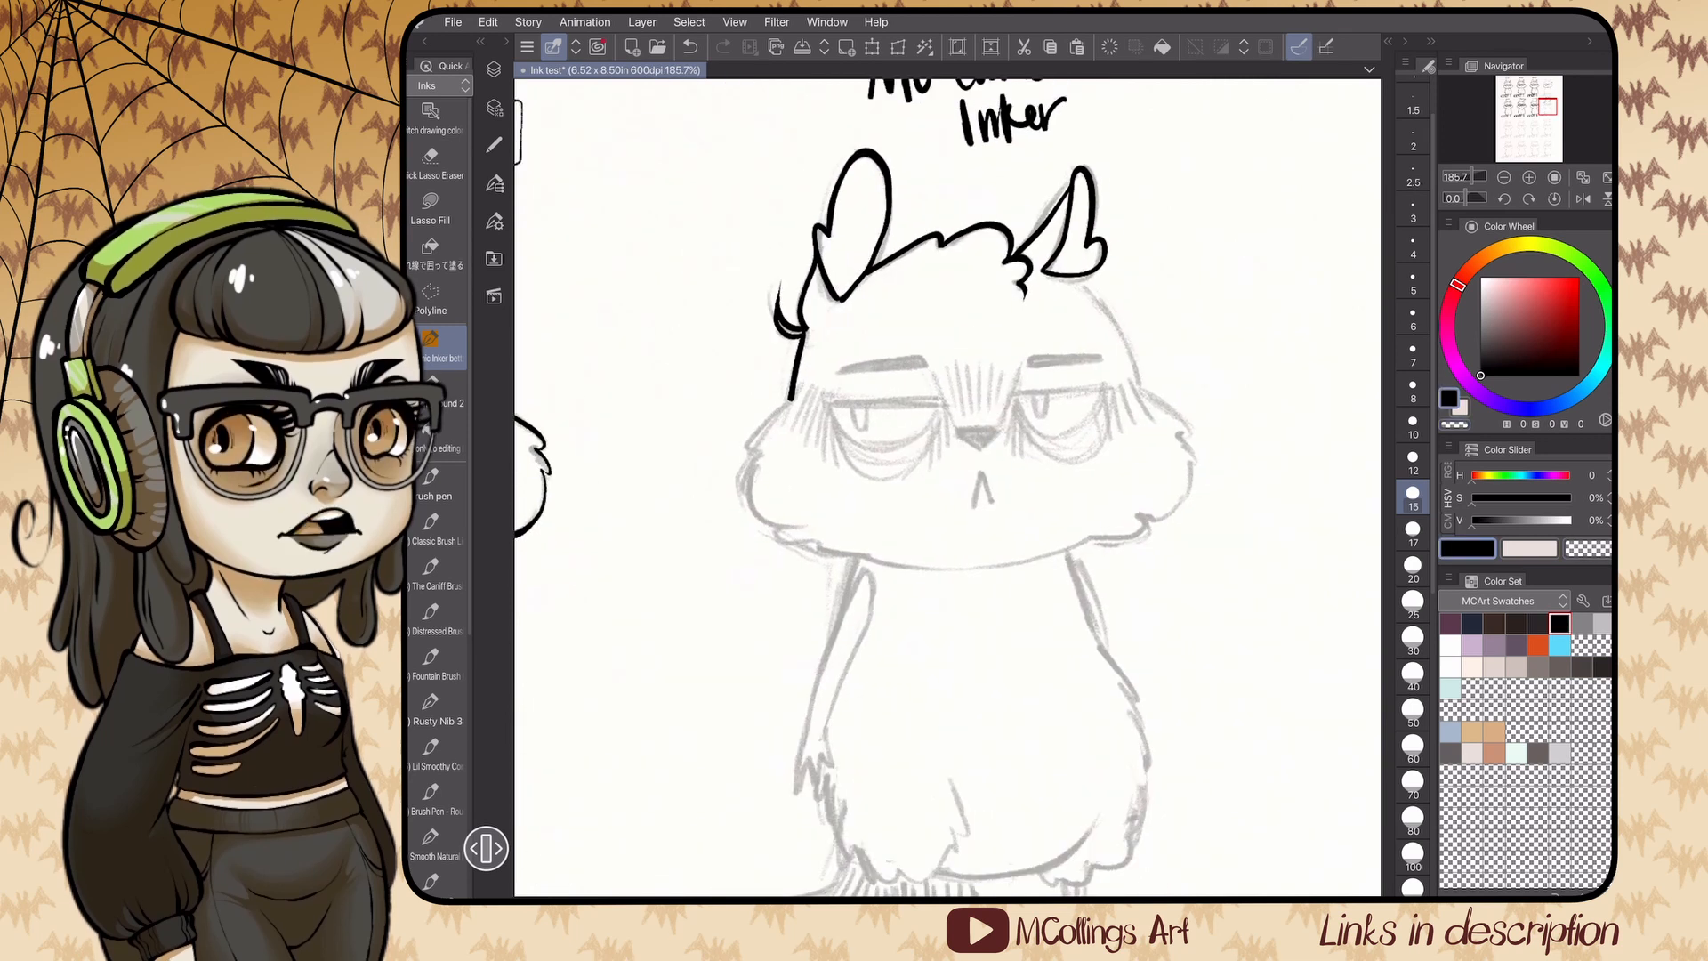
pyautogui.moveTo(1124, 346); pyautogui.dragTo(1140, 384)
pyautogui.scroll(1, 947, 487)
pyautogui.moveTo(797, 399)
pyautogui.mouseDown()
pyautogui.moveTo(762, 455)
pyautogui.moveTo(807, 535)
pyautogui.mouseUp()
pyautogui.moveTo(807, 536)
pyautogui.mouseDown()
pyautogui.moveTo(987, 536)
pyautogui.moveTo(1174, 452)
pyautogui.mouseUp()
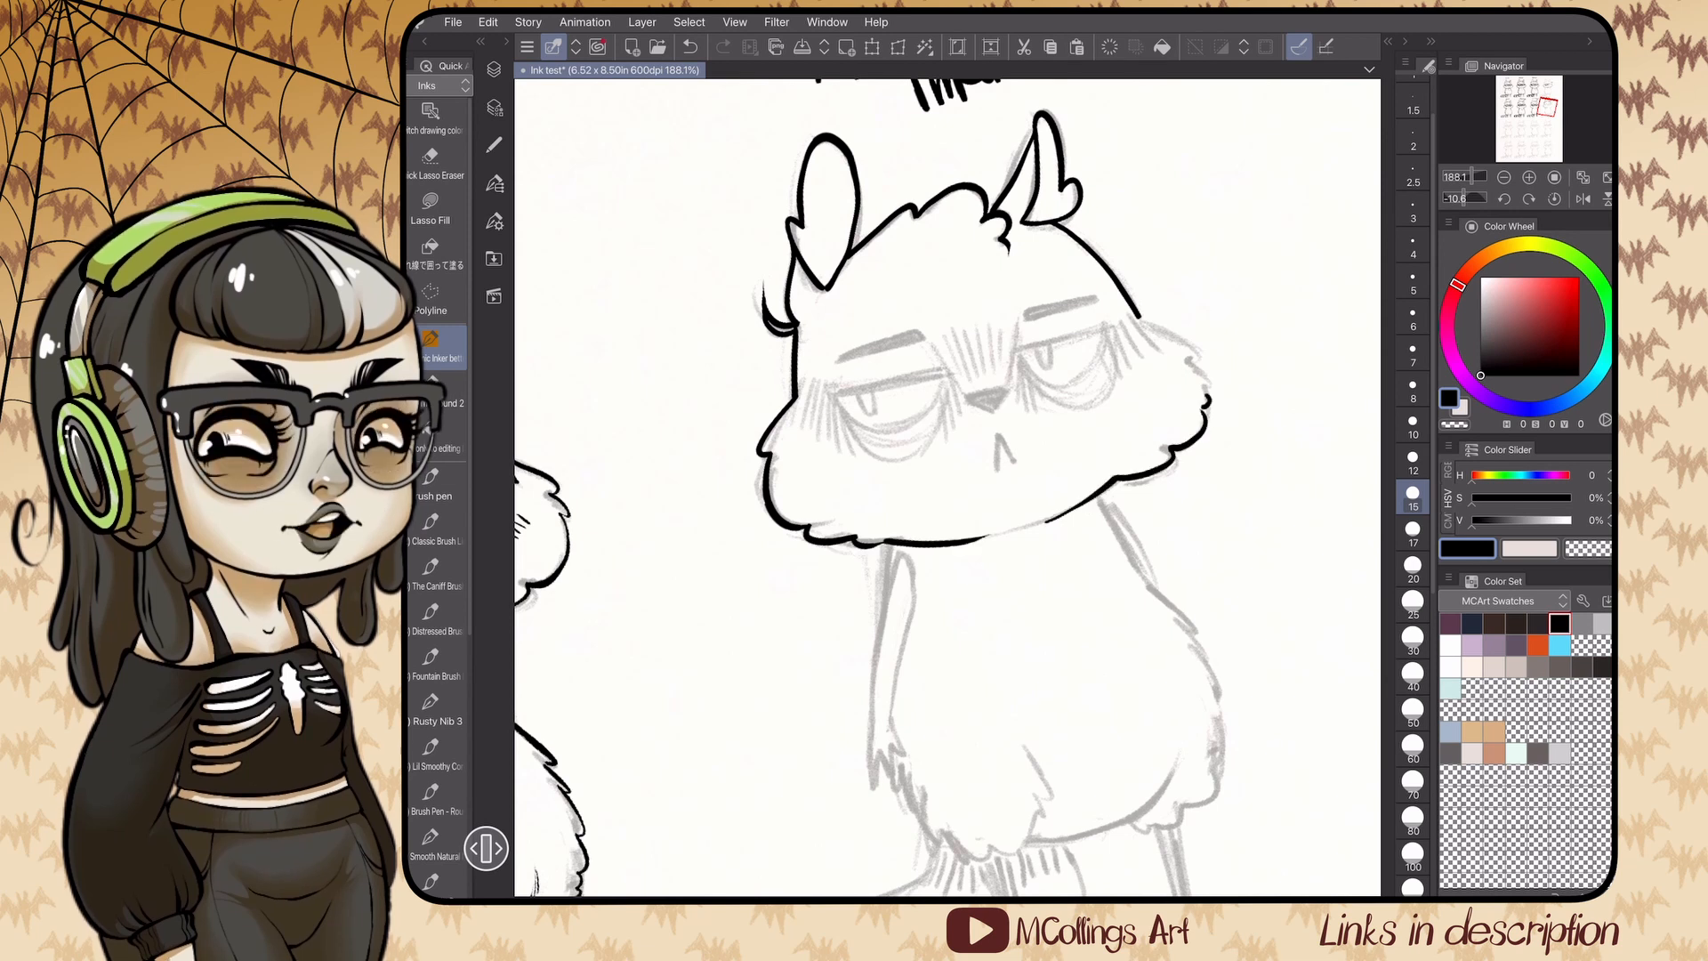
pyautogui.scroll(3, 947, 488)
pyautogui.hotkey('ctrl', 'z')
pyautogui.moveTo(984, 470); pyautogui.dragTo(1041, 382)
pyautogui.moveTo(1041, 379); pyautogui.dragTo(1023, 315)
pyautogui.scroll(-2, 948, 487)
# - Ink the raccoon's right-hand eye with its heavy lid, pupil and under-eye bags, plus the thick eyebrow above it
pyautogui.moveTo(945, 276); pyautogui.dragTo(1069, 331)
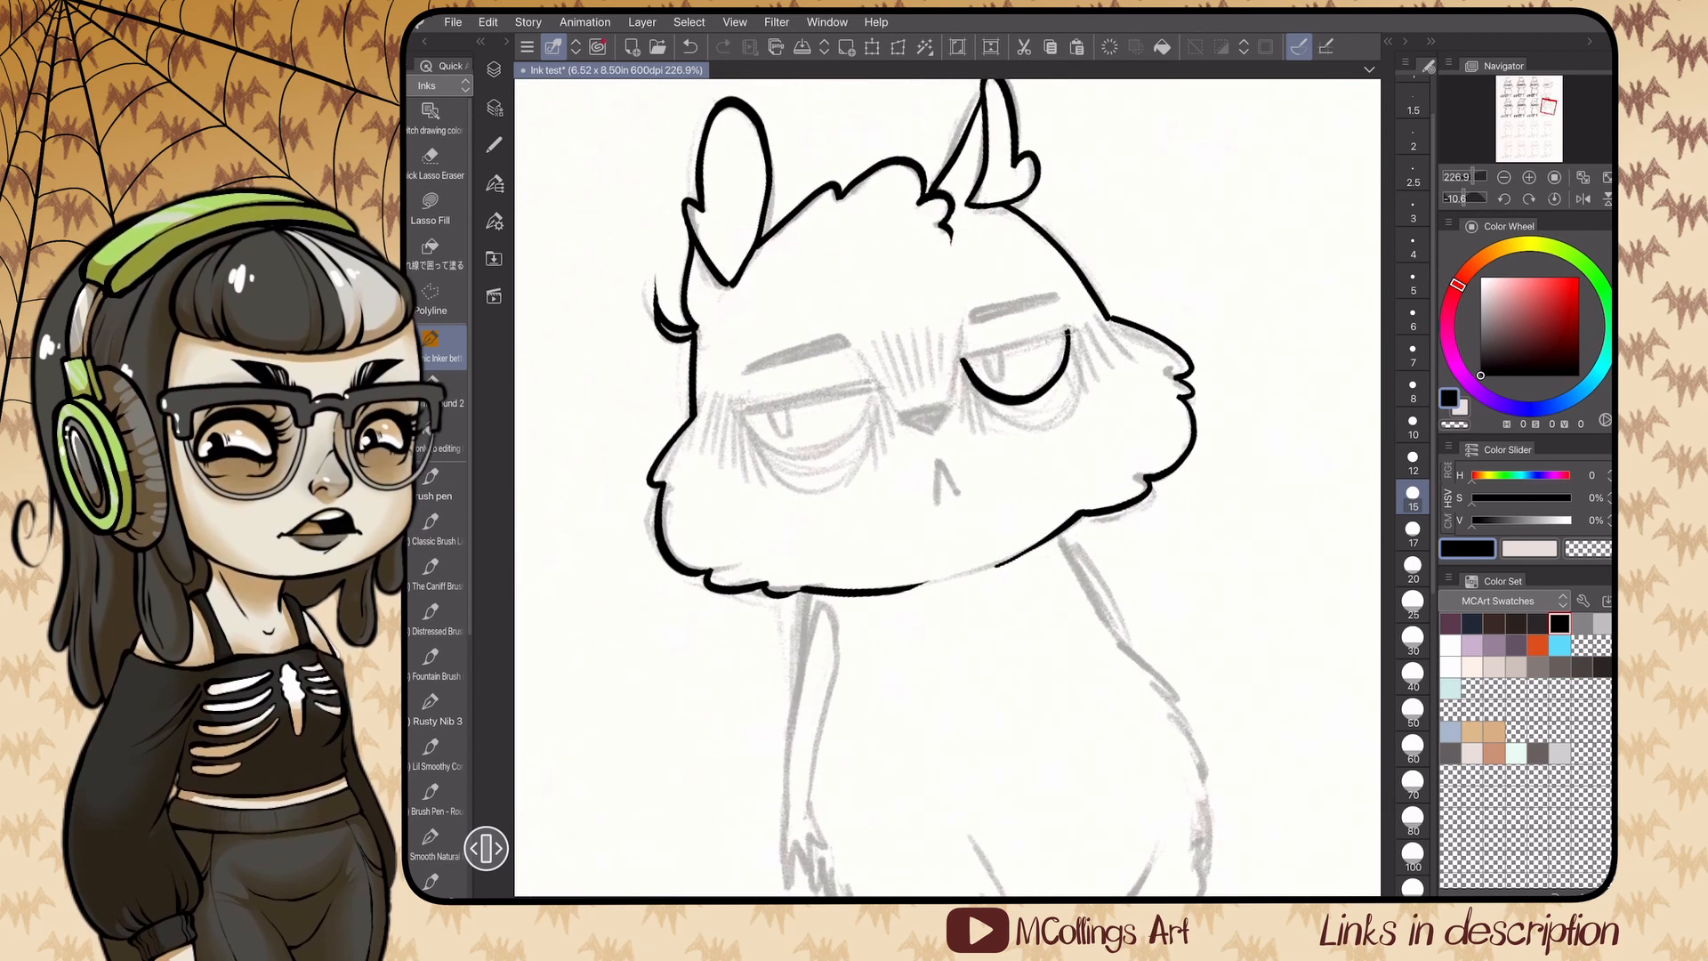
pyautogui.moveTo(968, 356)
pyautogui.mouseDown()
pyautogui.moveTo(1069, 326)
pyautogui.moveTo(998, 379)
pyautogui.mouseUp()
pyautogui.moveTo(1069, 329); pyautogui.dragTo(1046, 426)
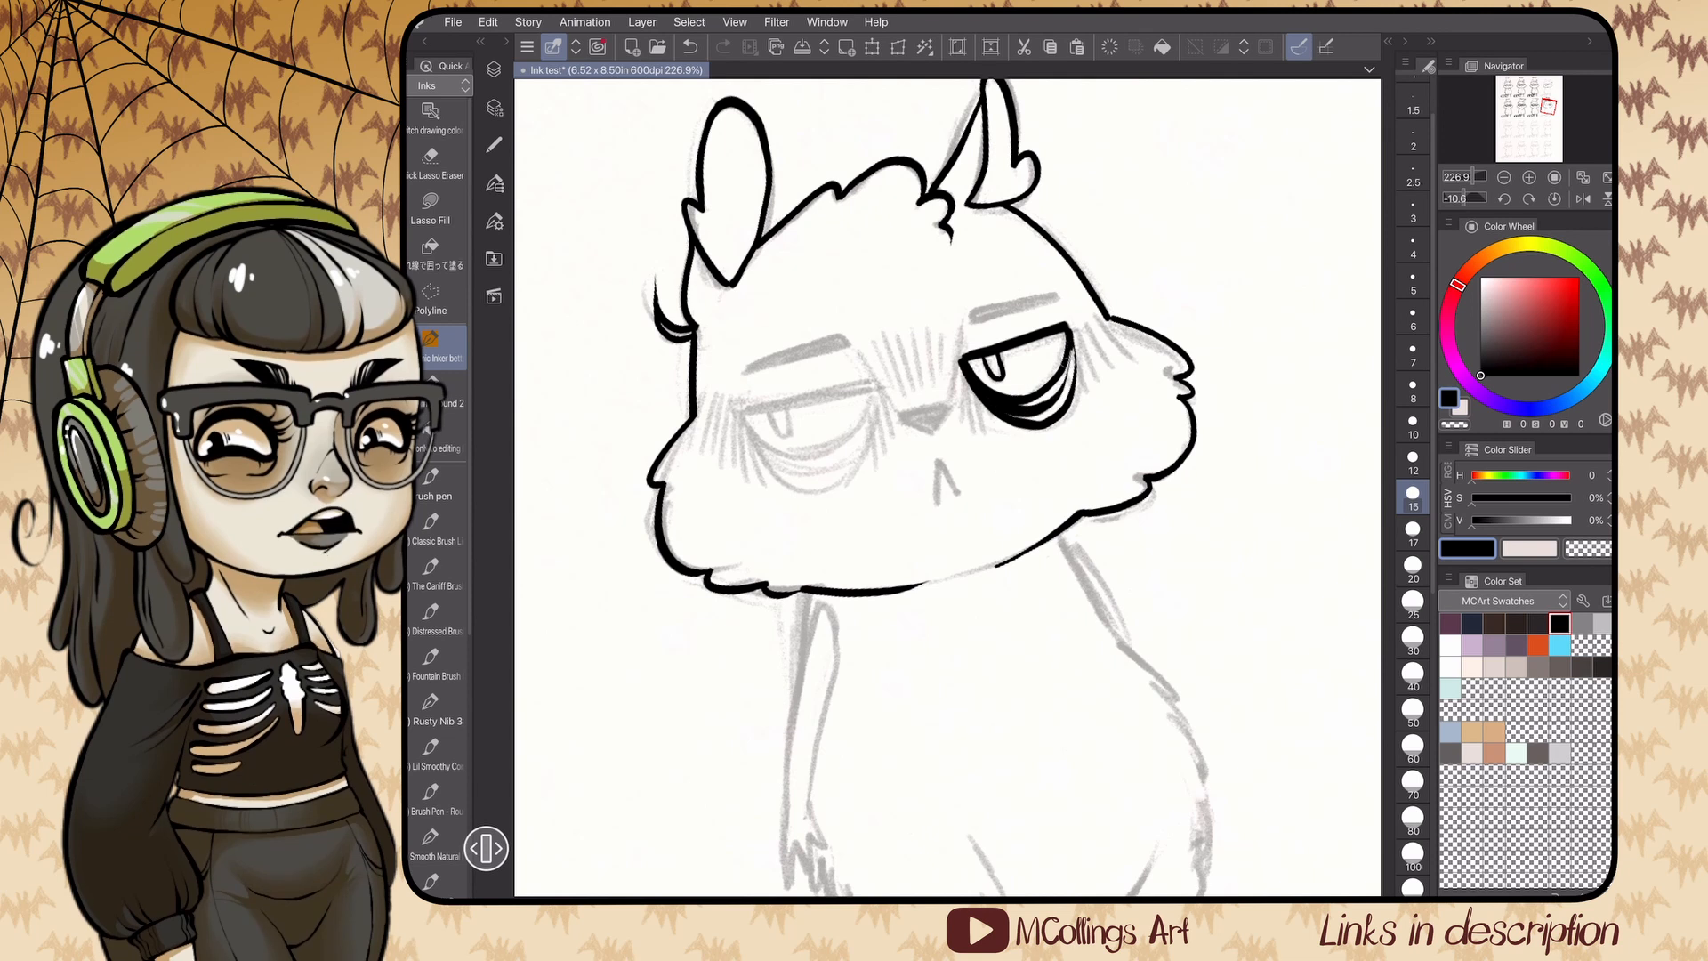
pyautogui.scroll(1, 1047, 401)
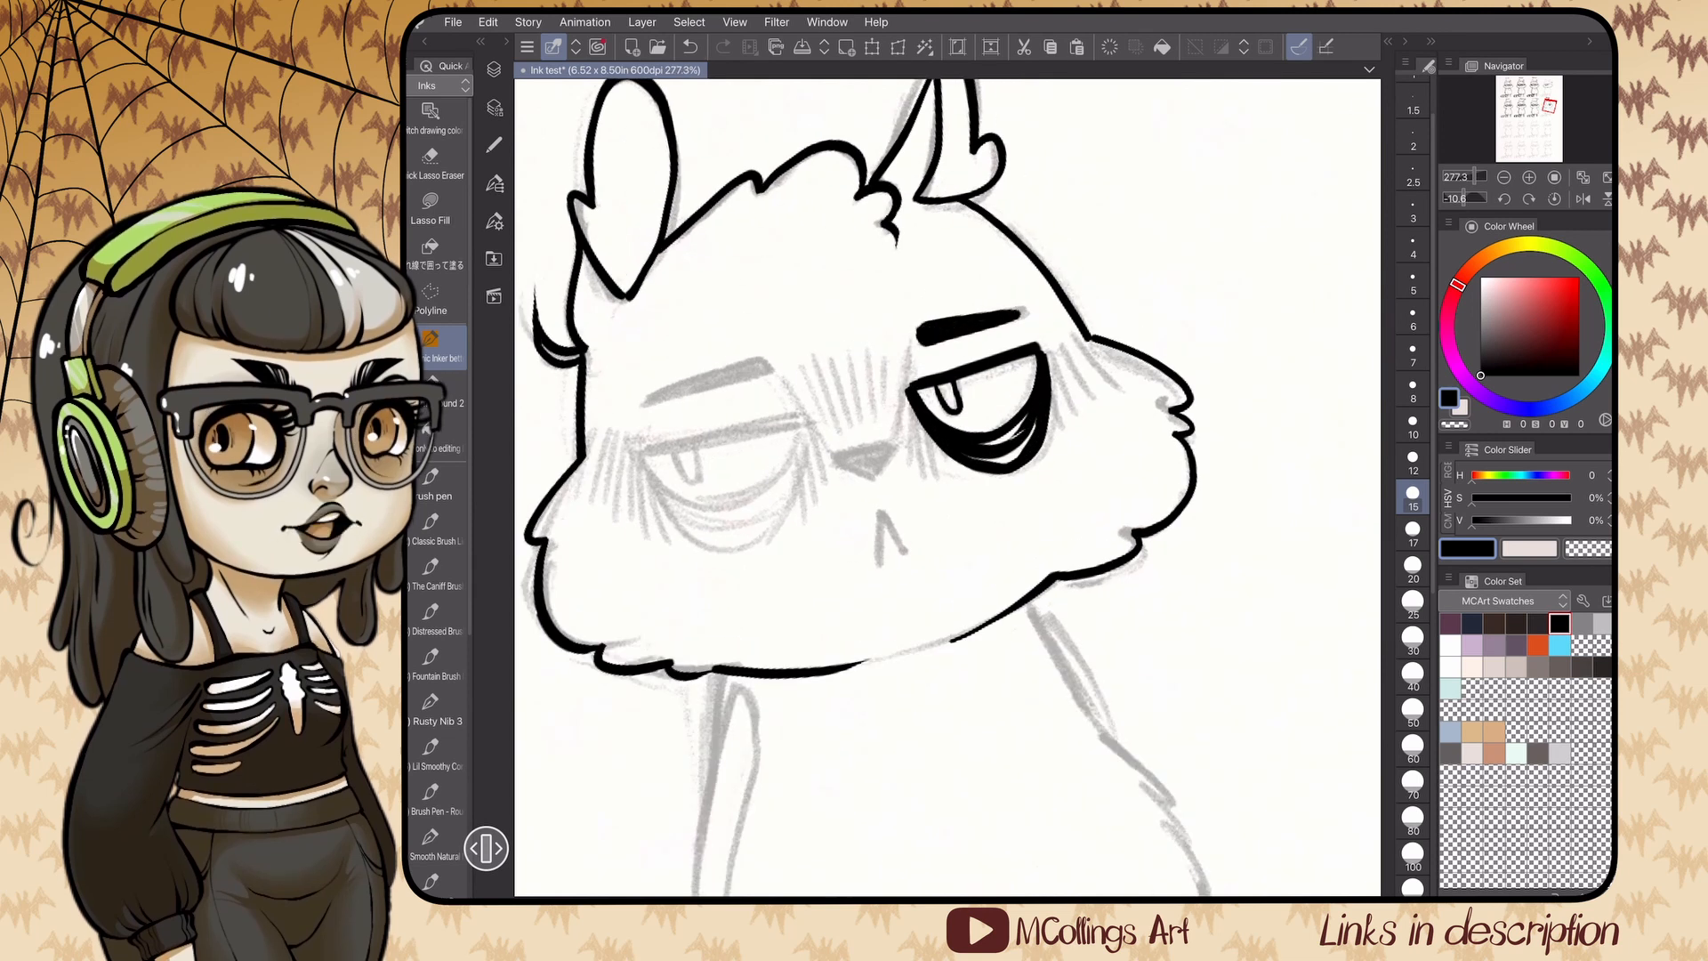
# - Hatch the dark mask fur on both sides of the right-hand eye
pyautogui.moveTo(1054, 420); pyautogui.dragTo(1063, 383)
pyautogui.moveTo(1063, 408); pyautogui.dragTo(1104, 343)
pyautogui.moveTo(1081, 372); pyautogui.dragTo(1116, 331)
pyautogui.scroll(2, 774, 432)
pyautogui.moveTo(908, 413); pyautogui.dragTo(910, 464)
pyautogui.moveTo(918, 418); pyautogui.dragTo(920, 458)
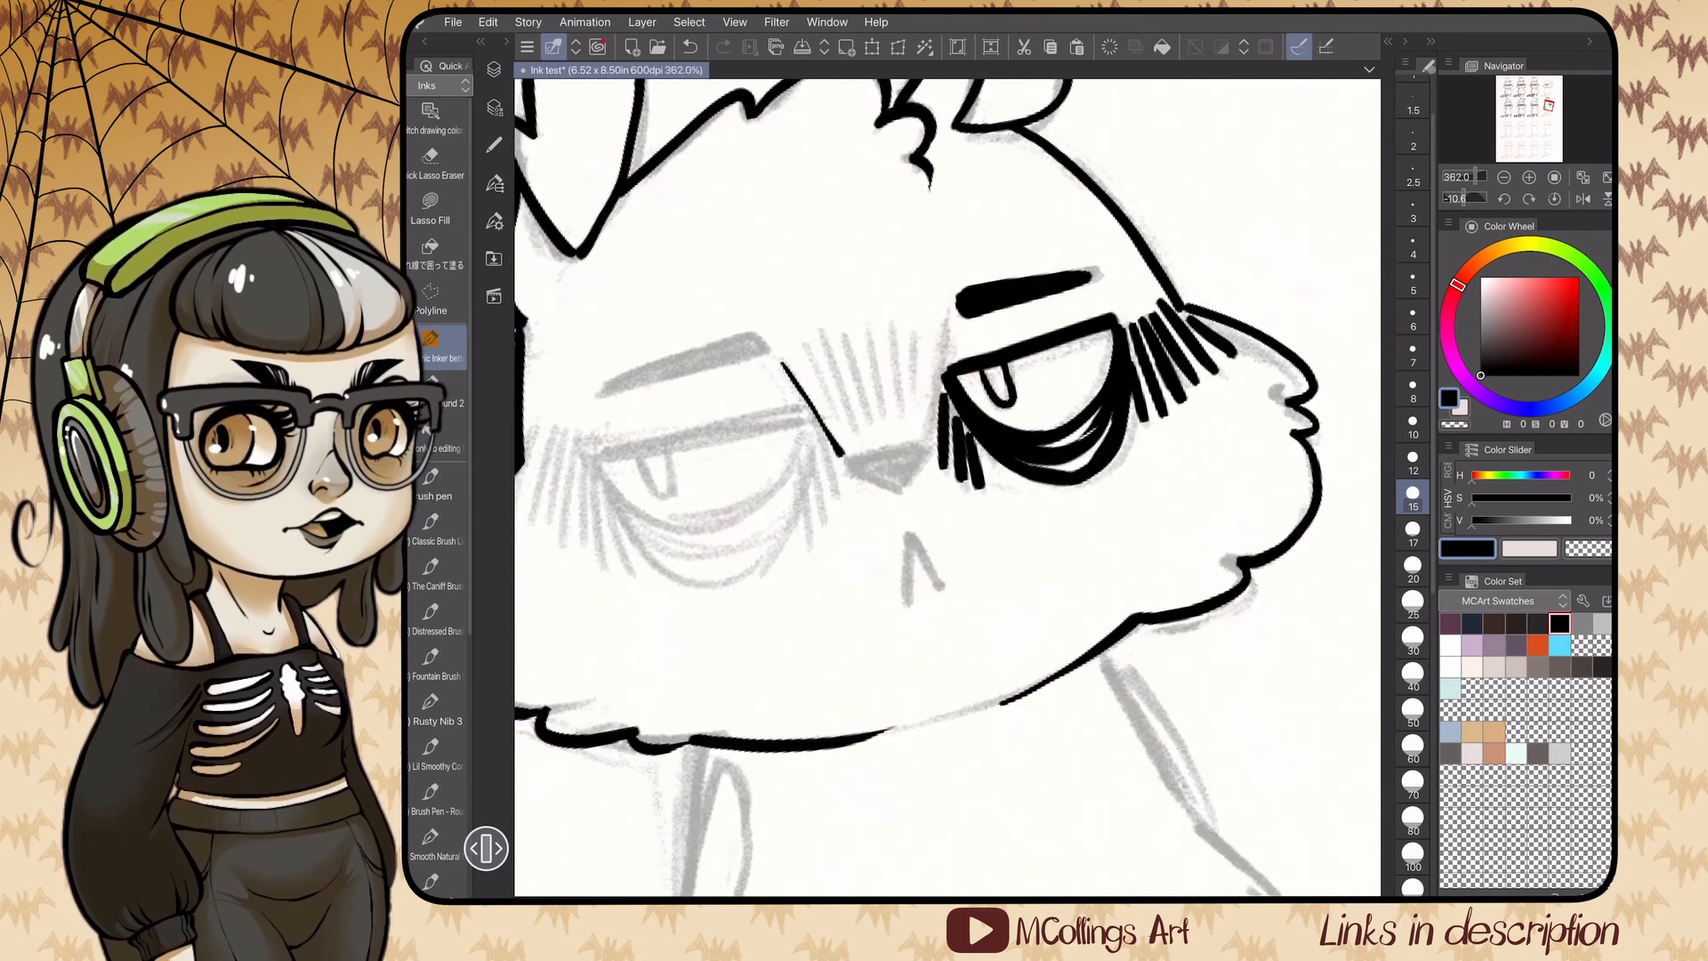
# - Hatch the forehead fur between the eyes and ink the nose solid black
pyautogui.moveTo(801, 348); pyautogui.dragTo(835, 417)
pyautogui.moveTo(818, 335)
pyautogui.mouseDown()
pyautogui.moveTo(854, 424)
pyautogui.moveTo(869, 415)
pyautogui.mouseUp()
pyautogui.moveTo(865, 323); pyautogui.dragTo(884, 411)
pyautogui.moveTo(892, 319); pyautogui.dragTo(900, 406)
pyautogui.moveTo(924, 324); pyautogui.dragTo(919, 396)
pyautogui.scroll(1, 948, 487)
# - Ink the raccoon's left-hand eye with its heavy lid, pupil and dark under-eye bags
pyautogui.moveTo(703, 504)
pyautogui.mouseDown()
pyautogui.moveTo(890, 410)
pyautogui.moveTo(854, 418)
pyautogui.mouseUp()
pyautogui.moveTo(701, 507)
pyautogui.mouseDown()
pyautogui.moveTo(845, 527)
pyautogui.moveTo(890, 416)
pyautogui.mouseUp()
pyautogui.hotkey('ctrl', 'z')
pyautogui.moveTo(707, 524); pyautogui.dragTo(896, 547)
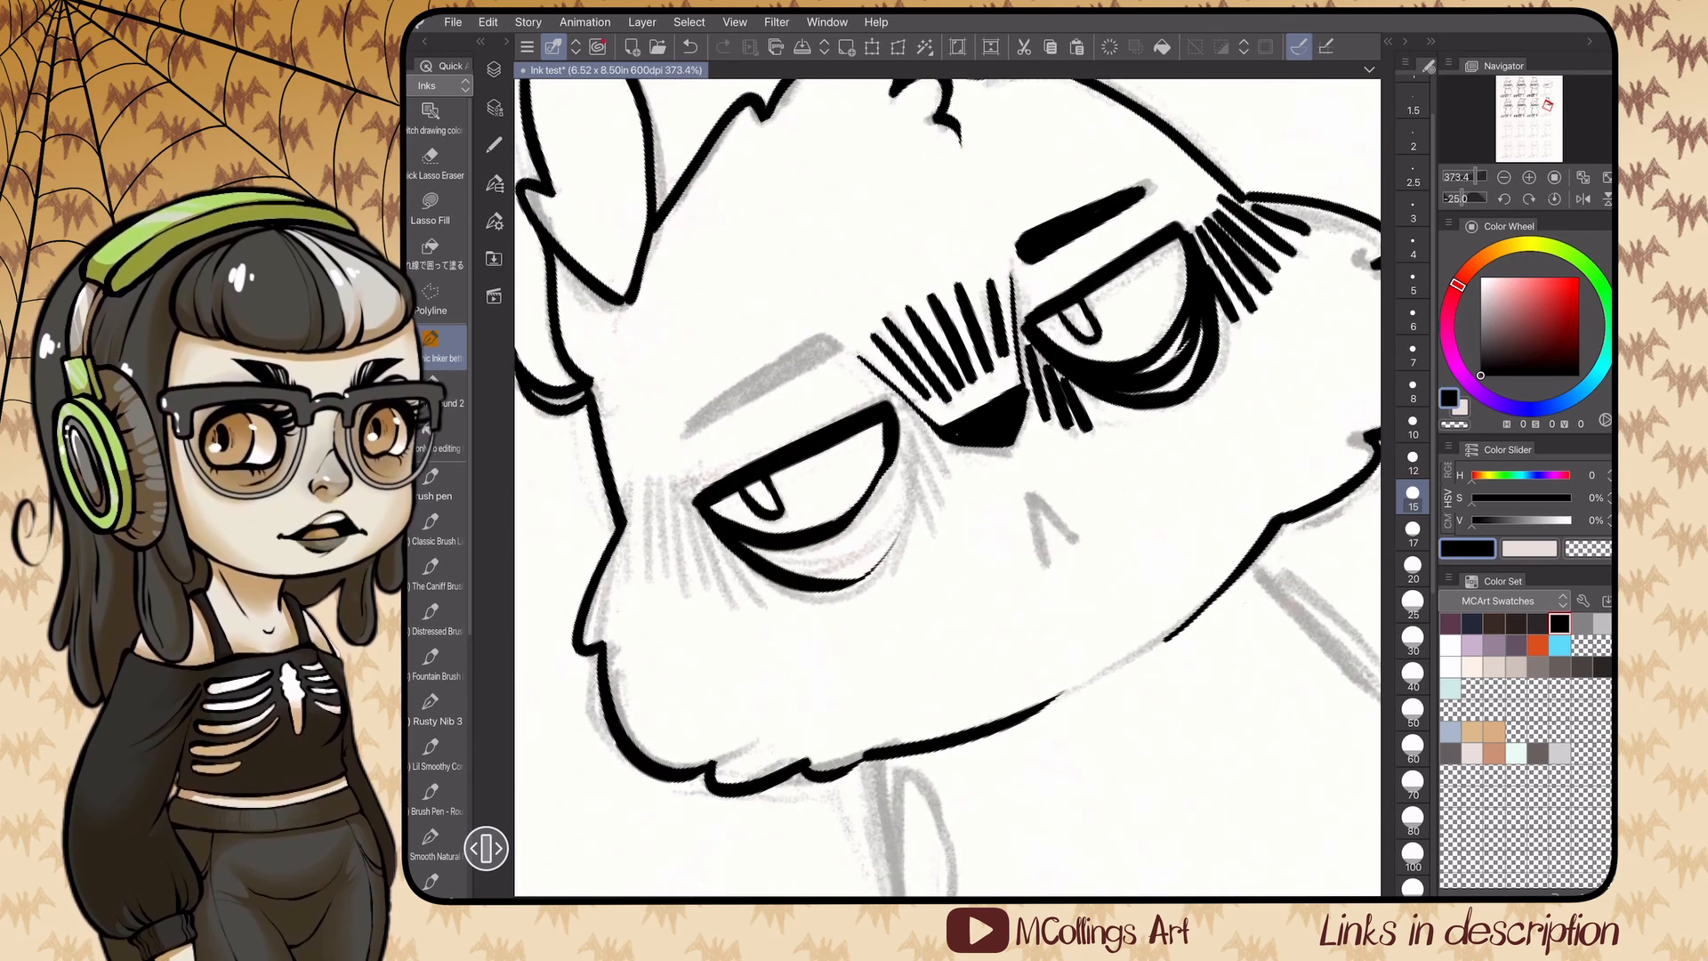
pyautogui.moveTo(738, 538); pyautogui.dragTo(890, 471)
pyautogui.moveTo(783, 569)
pyautogui.mouseDown()
pyautogui.moveTo(899, 453)
pyautogui.moveTo(903, 467)
pyautogui.mouseUp()
# - Hatch the dark mask fur on both sides of the left-hand eye
pyautogui.moveTo(899, 400); pyautogui.dragTo(917, 516)
pyautogui.moveTo(921, 391); pyautogui.dragTo(943, 511)
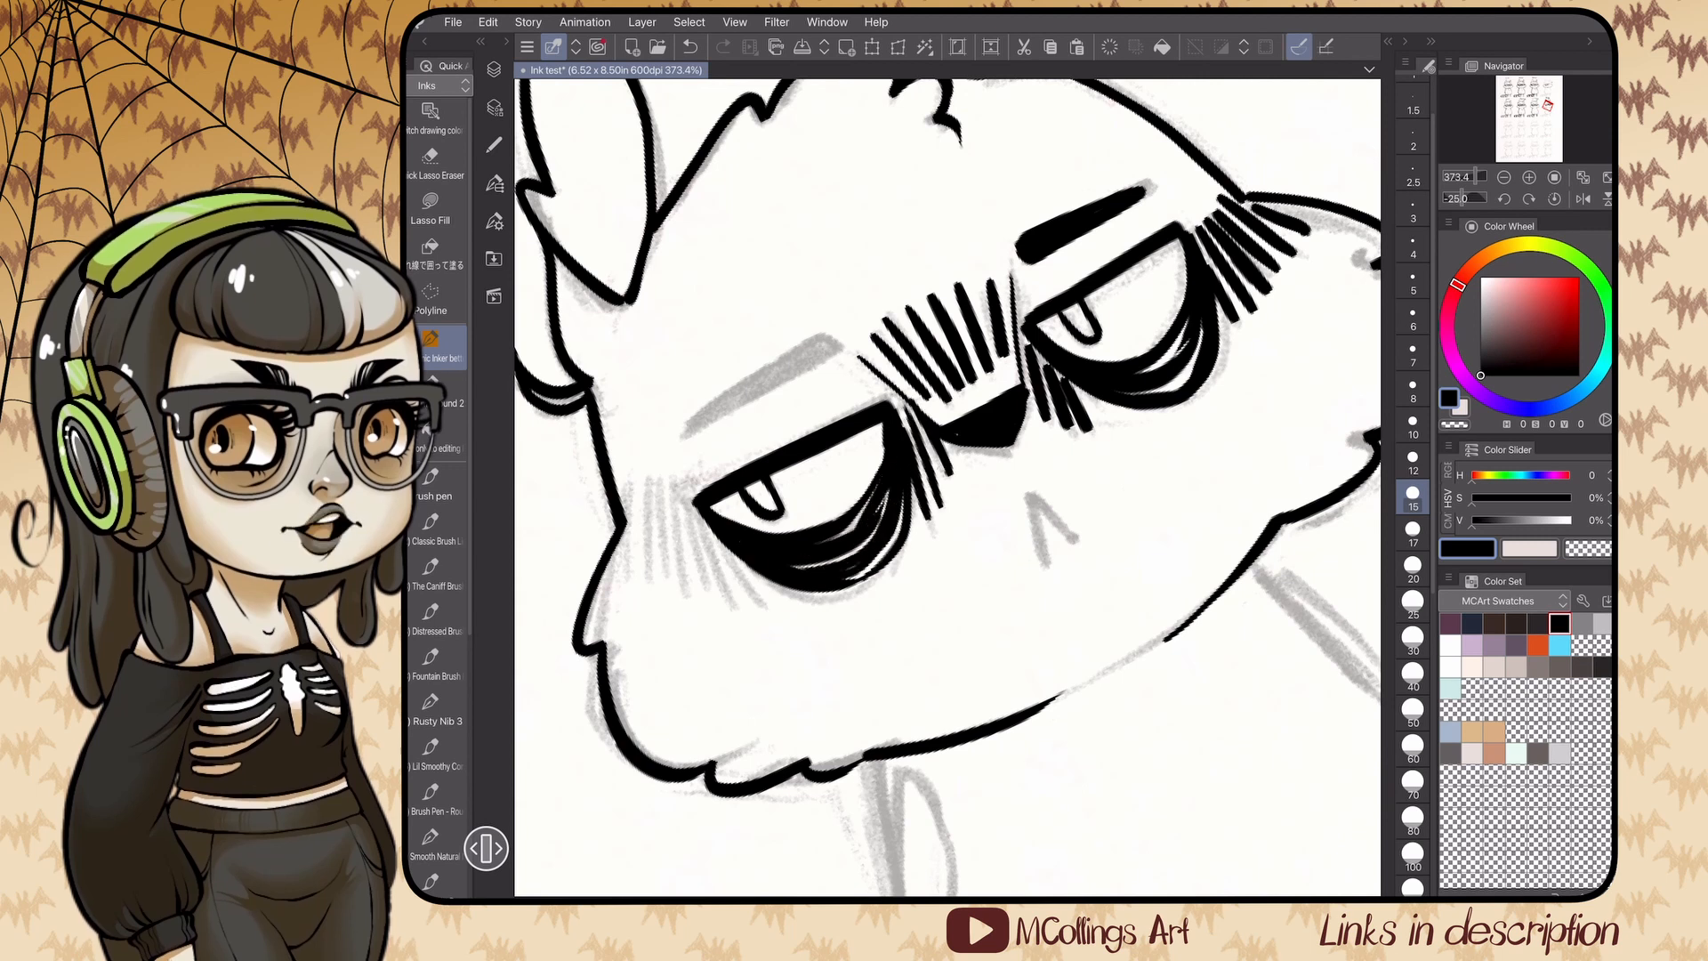
pyautogui.moveTo(623, 480); pyautogui.dragTo(627, 582)
pyautogui.moveTo(645, 476); pyautogui.dragTo(650, 583)
pyautogui.moveTo(677, 476); pyautogui.dragTo(685, 588)
pyautogui.moveTo(694, 516); pyautogui.dragTo(712, 596)
pyautogui.moveTo(710, 524); pyautogui.dragTo(731, 602)
pyautogui.moveTo(722, 528); pyautogui.dragTo(752, 605)
# - Ink the thick eyebrow over the left-hand eye and the small pointed mouth below the nose
pyautogui.moveTo(698, 430); pyautogui.dragTo(829, 345)
pyautogui.moveTo(823, 349); pyautogui.dragTo(750, 387)
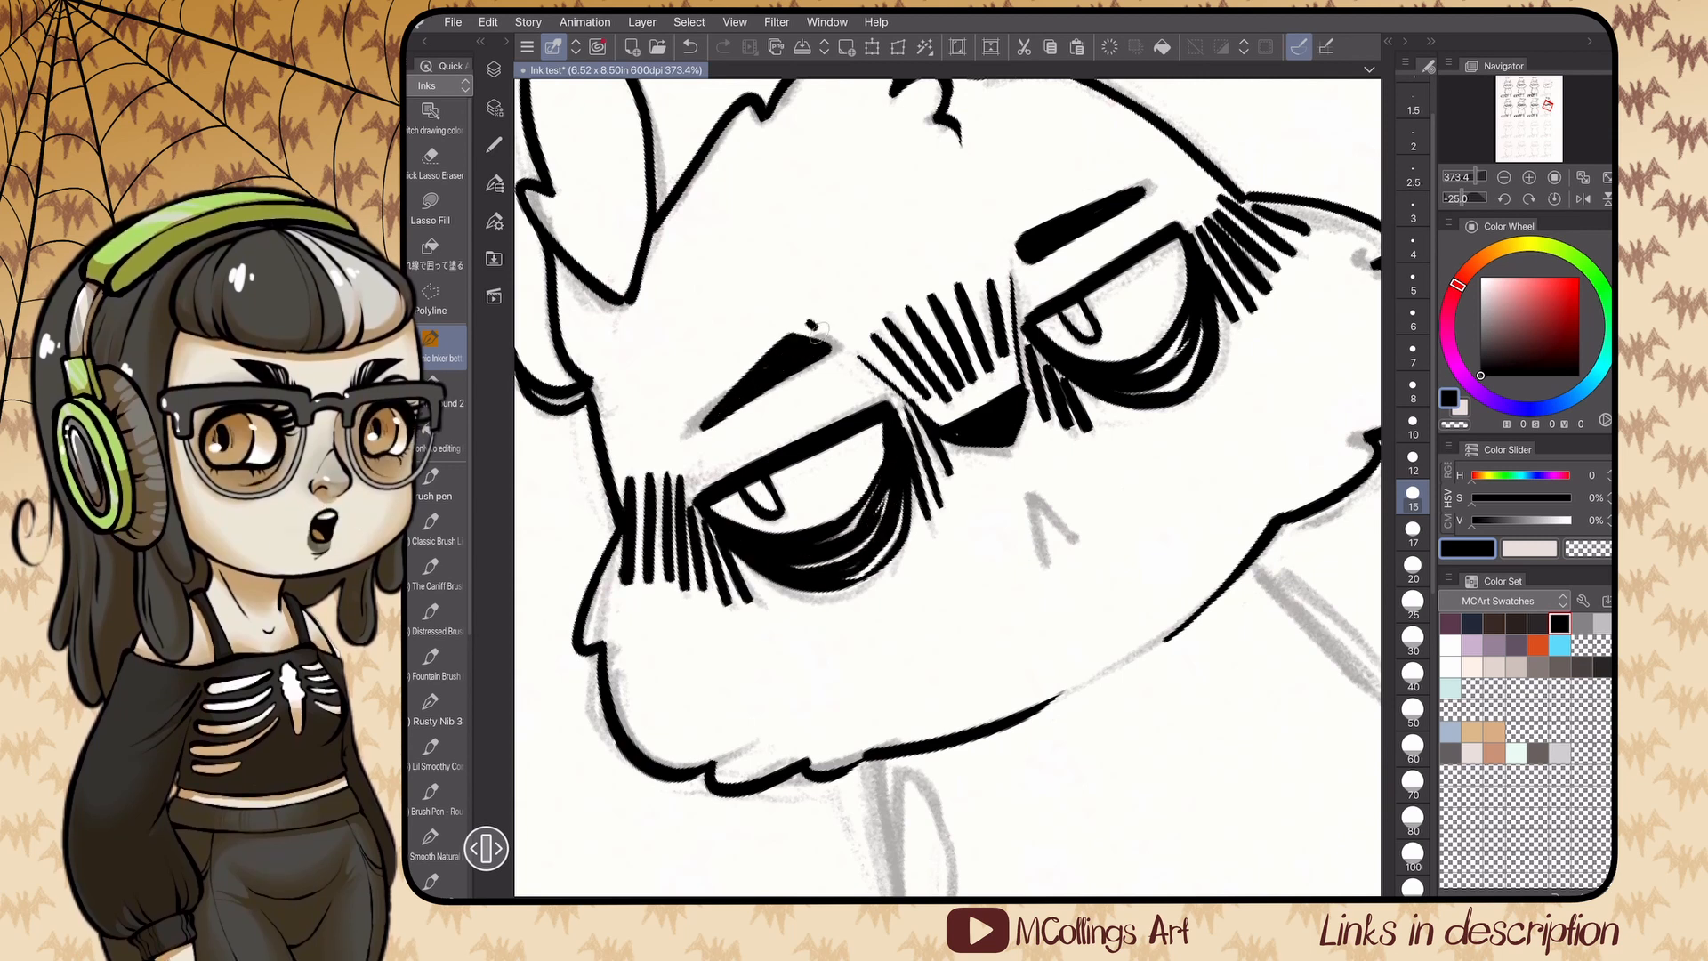
pyautogui.moveTo(819, 333); pyautogui.dragTo(835, 345)
pyautogui.scroll(-3, 949, 427)
pyautogui.moveTo(947, 412); pyautogui.dragTo(936, 459)
pyautogui.moveTo(946, 413); pyautogui.dragTo(958, 457)
# - Ink the raccoon's left-hand arm and its clawed hand
pyautogui.scroll(-2, 949, 486)
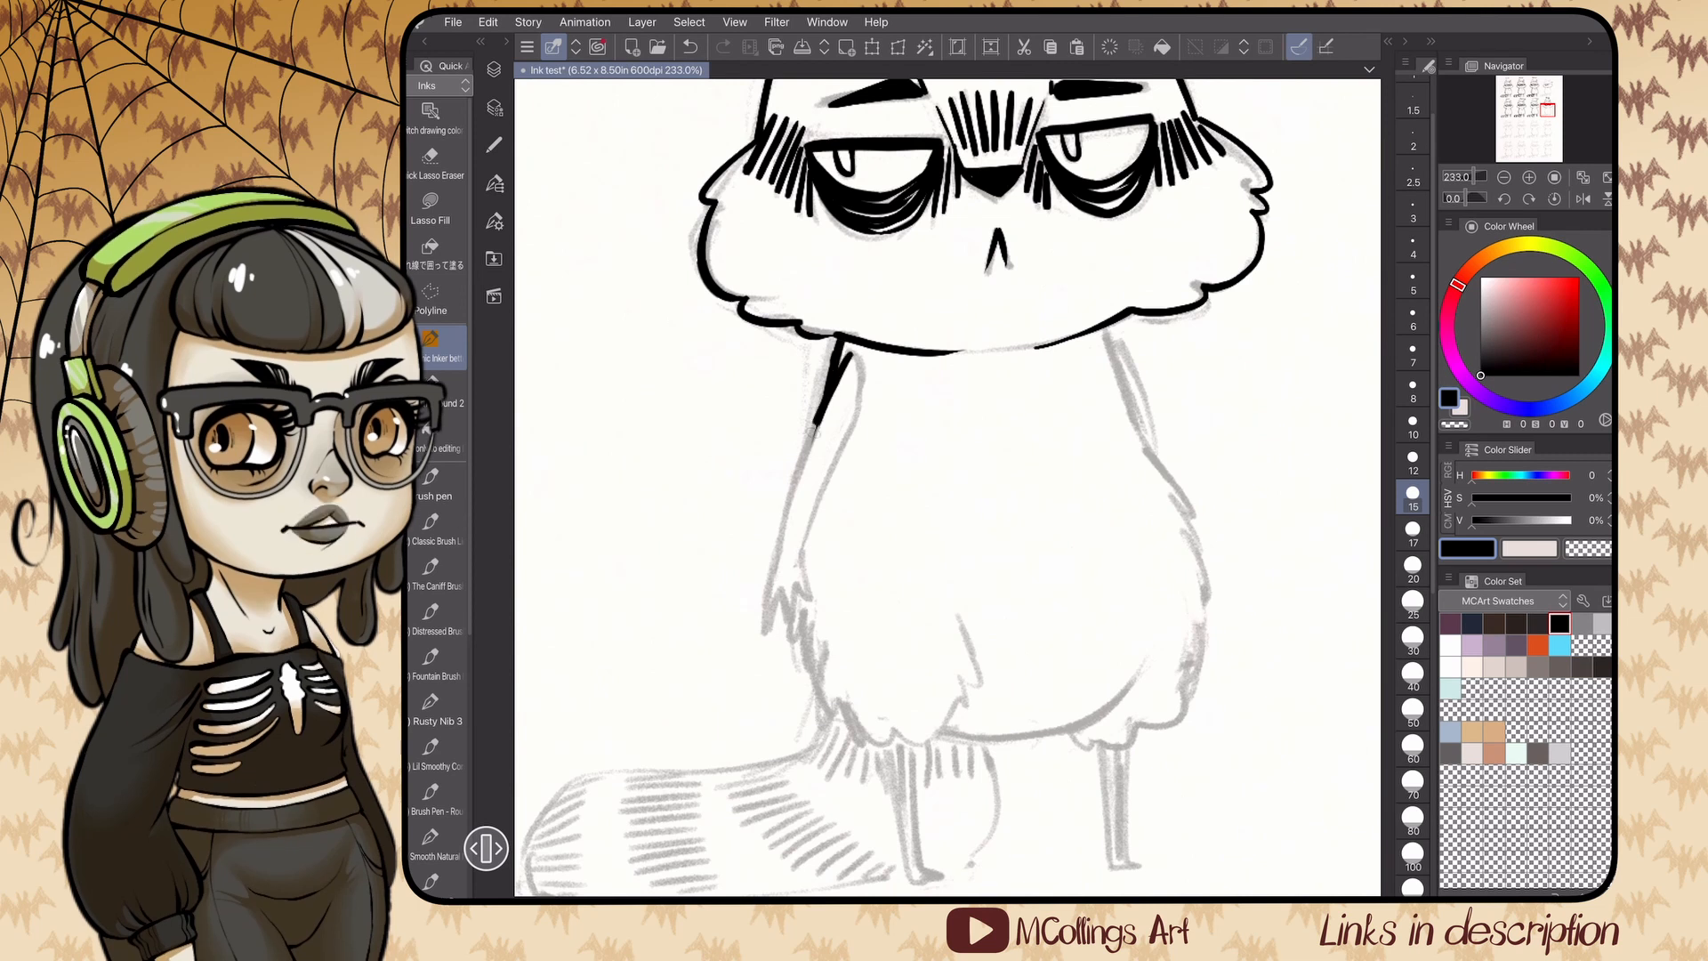
pyautogui.moveTo(815, 425); pyautogui.dragTo(790, 628)
pyautogui.moveTo(813, 524); pyautogui.dragTo(850, 354)
pyautogui.hscroll(2, 948, 486)
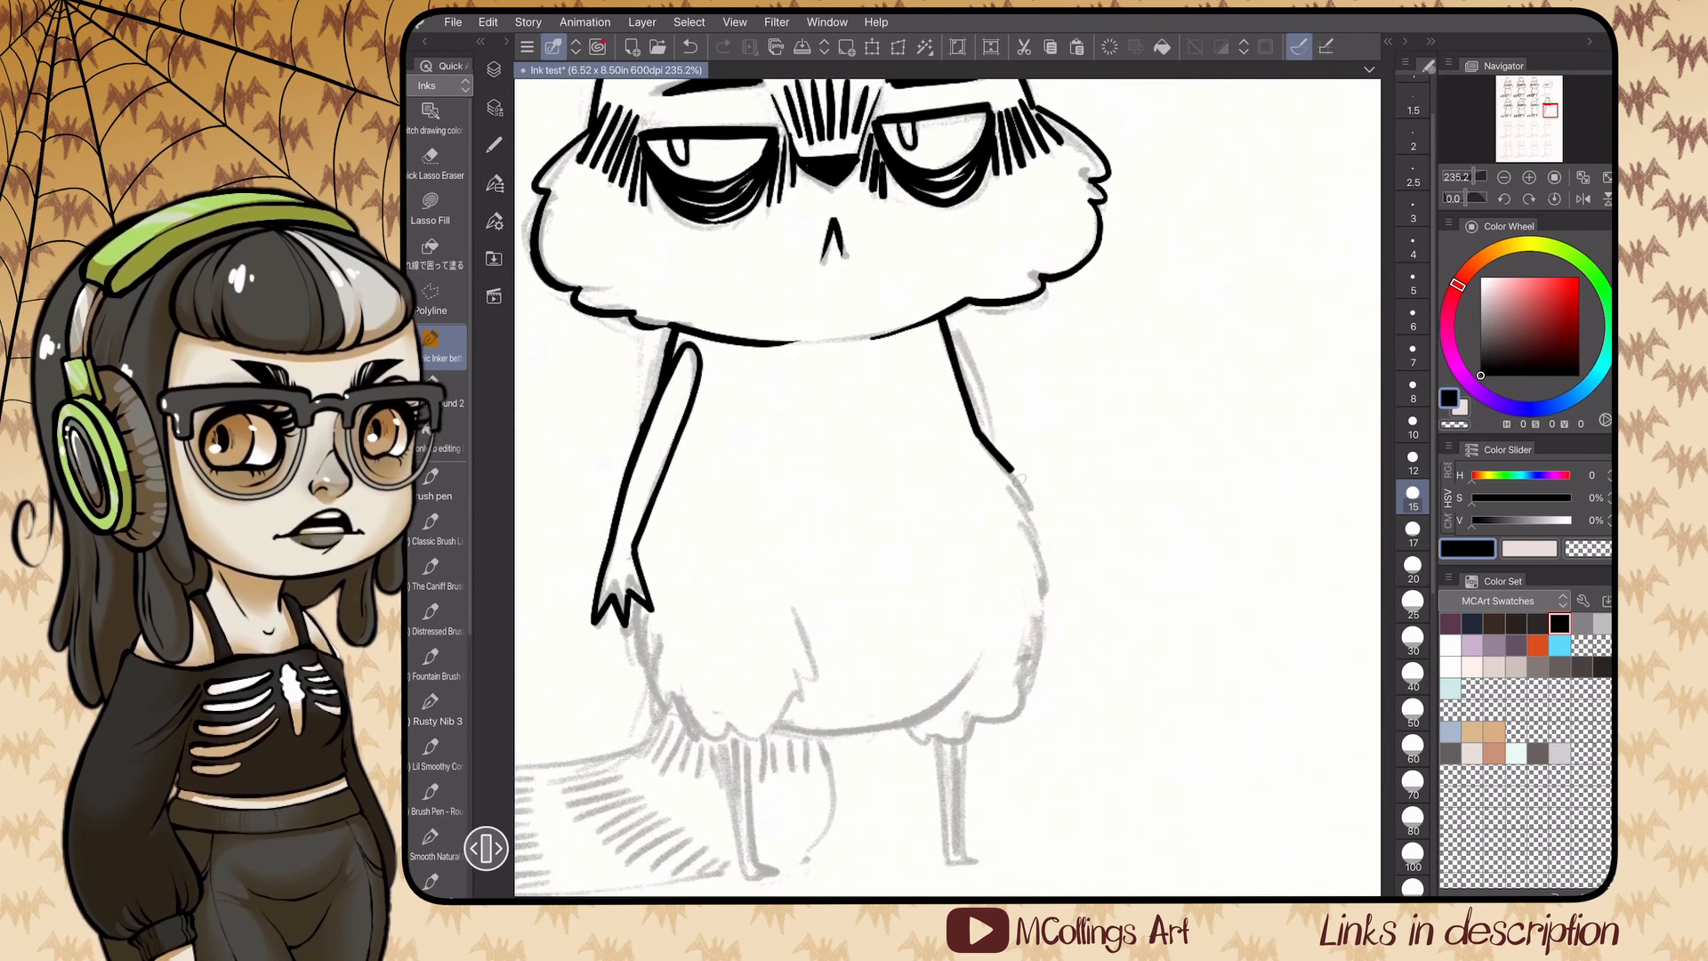
# - Ink the right-hand arm and the furry outline of the body, haunches and belly
pyautogui.moveTo(973, 376); pyautogui.dragTo(993, 441)
pyautogui.scroll(-3, 948, 486)
pyautogui.scroll(2, 949, 486)
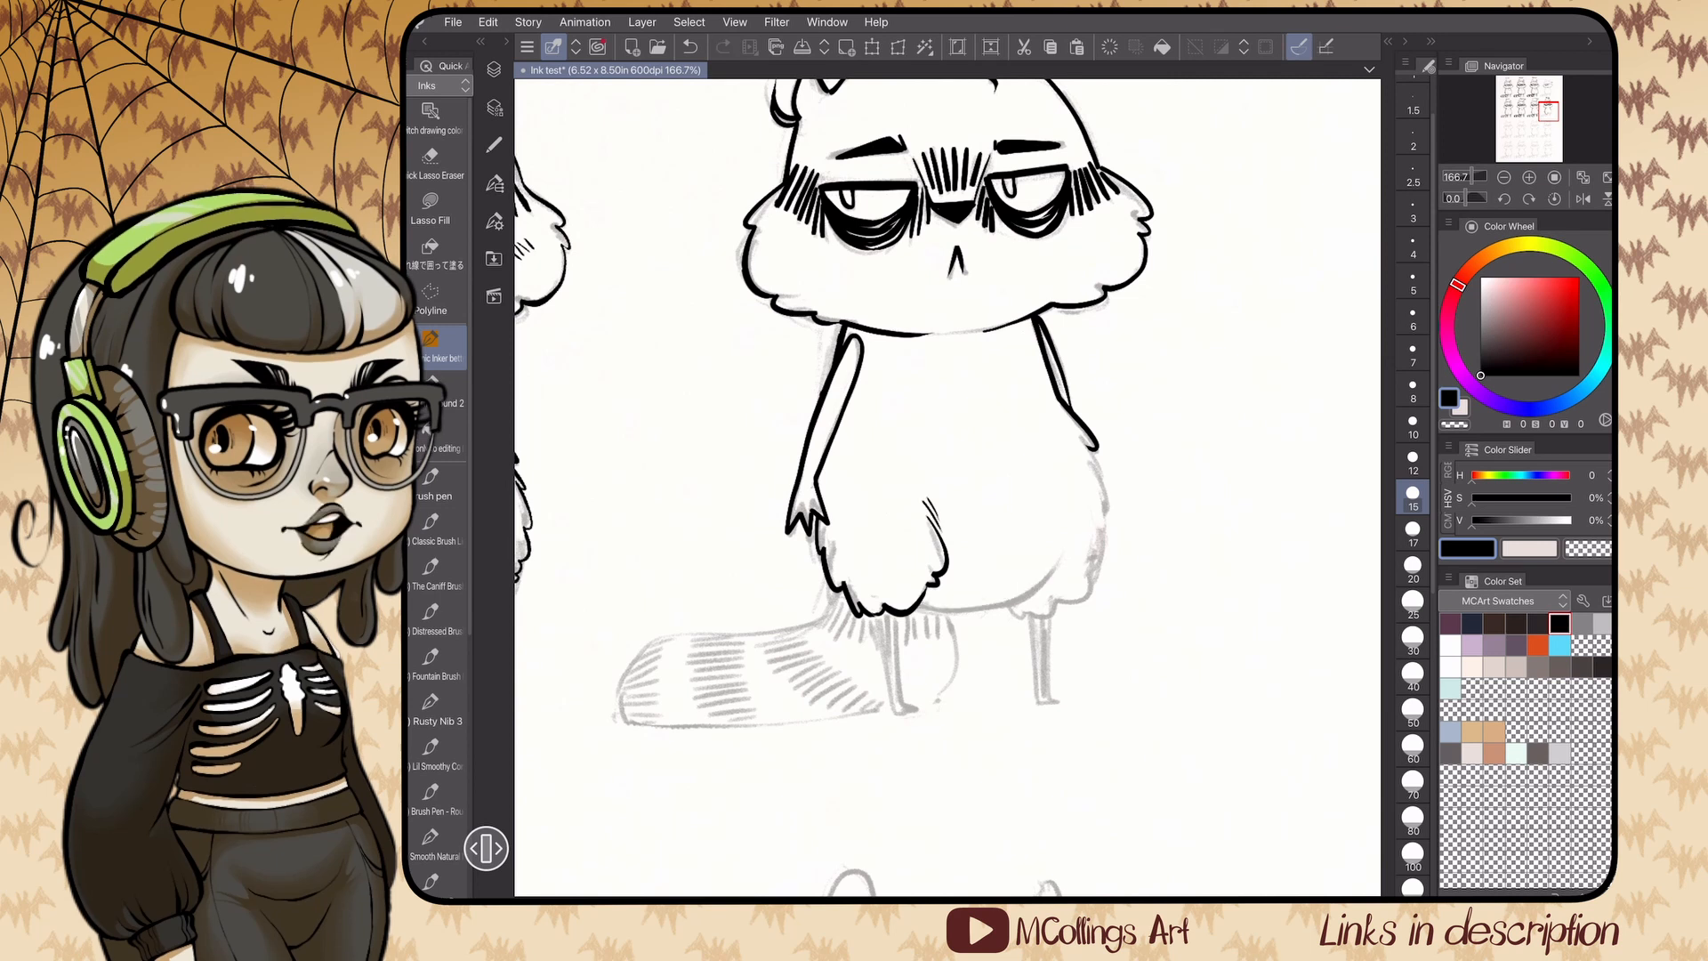
pyautogui.scroll(2, 899, 649)
pyautogui.moveTo(828, 648); pyautogui.dragTo(894, 650)
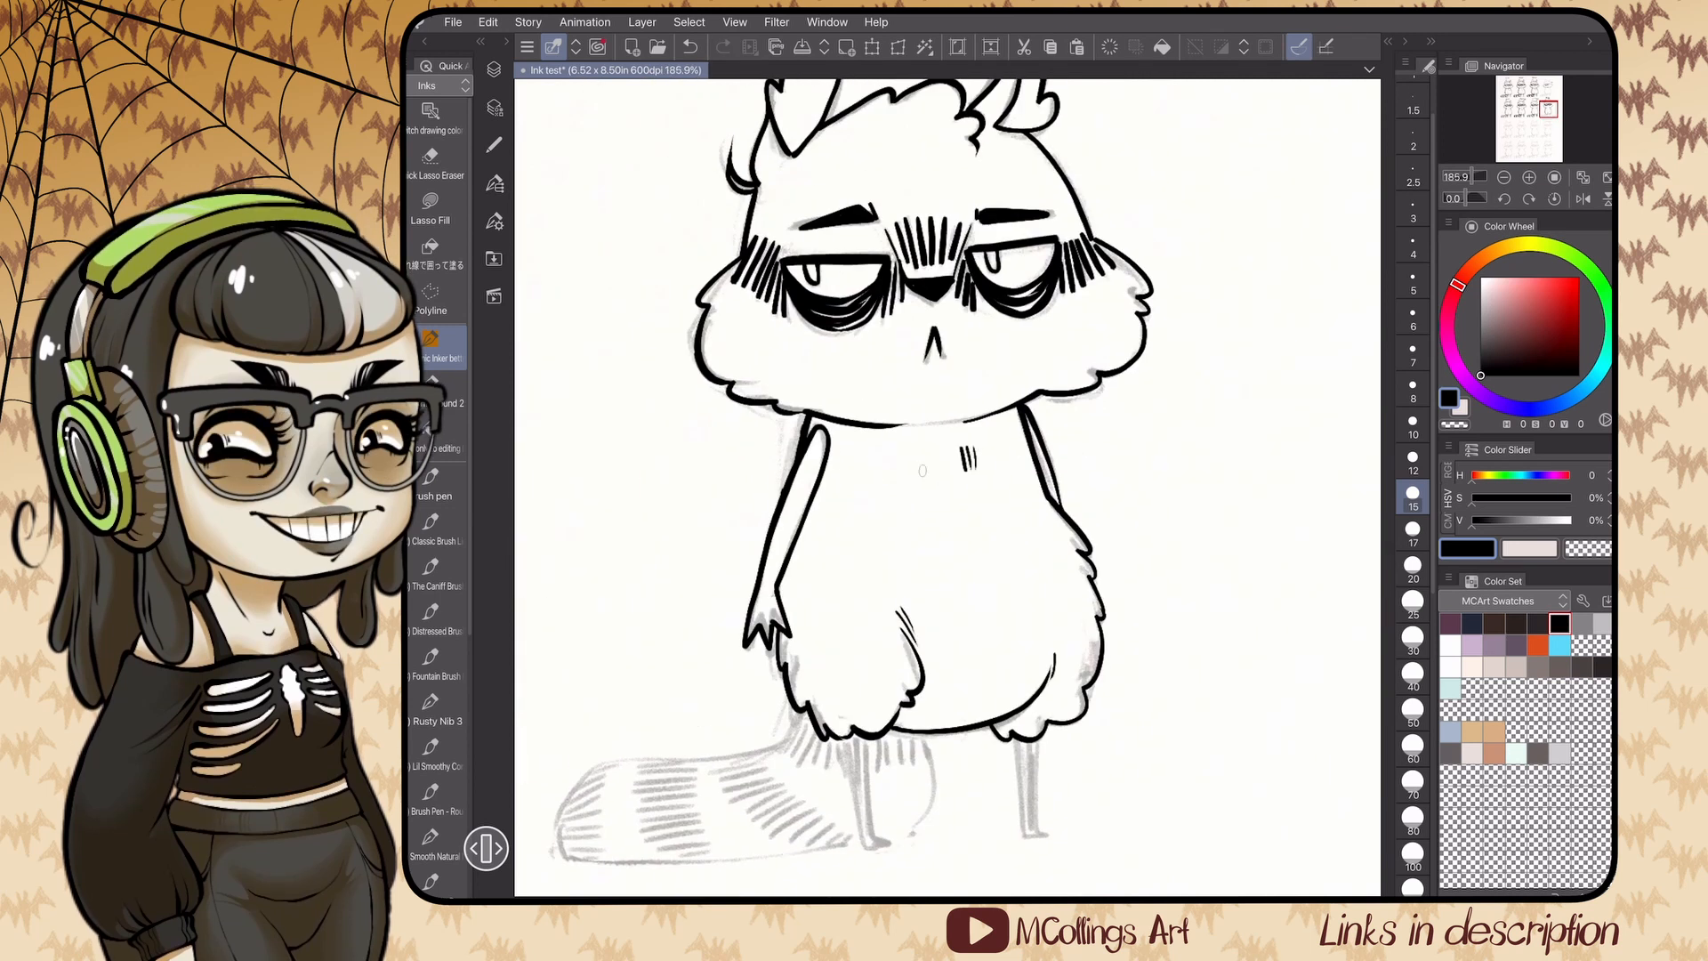
# - Add short fur marks to the raccoon's chest and cheeks
pyautogui.moveTo(922, 471); pyautogui.dragTo(931, 493)
pyautogui.moveTo(930, 471); pyautogui.dragTo(936, 490)
pyautogui.moveTo(973, 500); pyautogui.dragTo(976, 521)
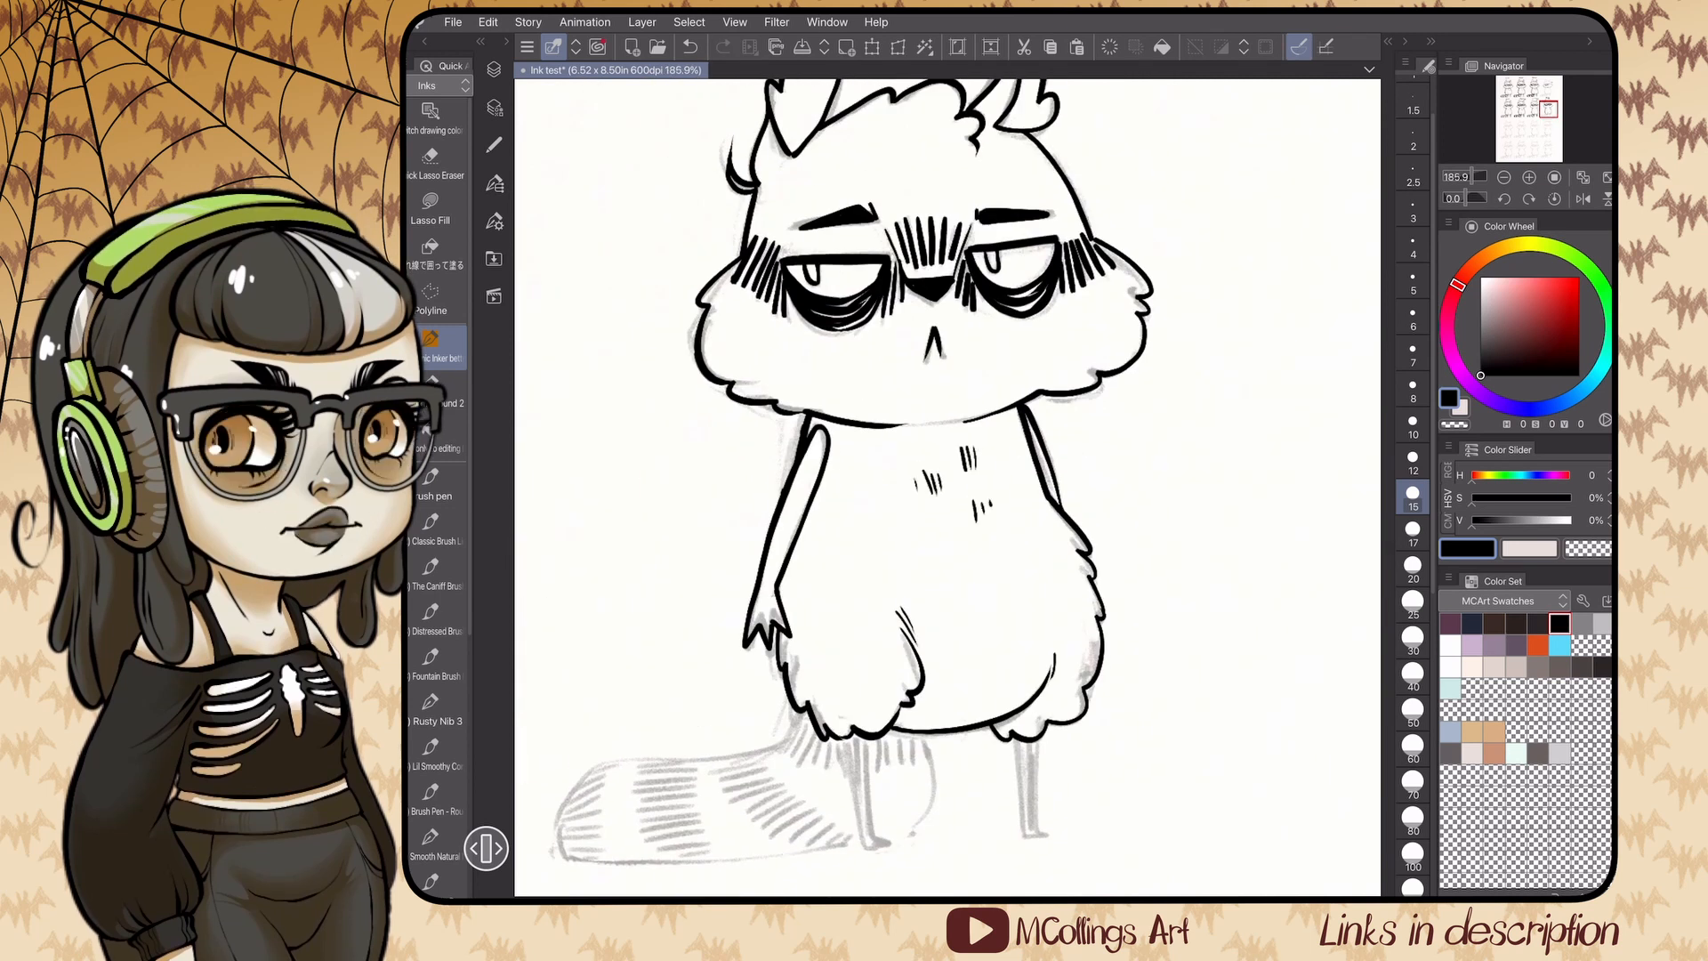
pyautogui.moveTo(1081, 311); pyautogui.dragTo(1089, 328)
pyautogui.moveTo(1087, 309); pyautogui.dragTo(1096, 323)
pyautogui.moveTo(731, 322); pyautogui.dragTo(761, 361)
pyautogui.scroll(-1, 926, 498)
pyautogui.scroll(-3, 947, 488)
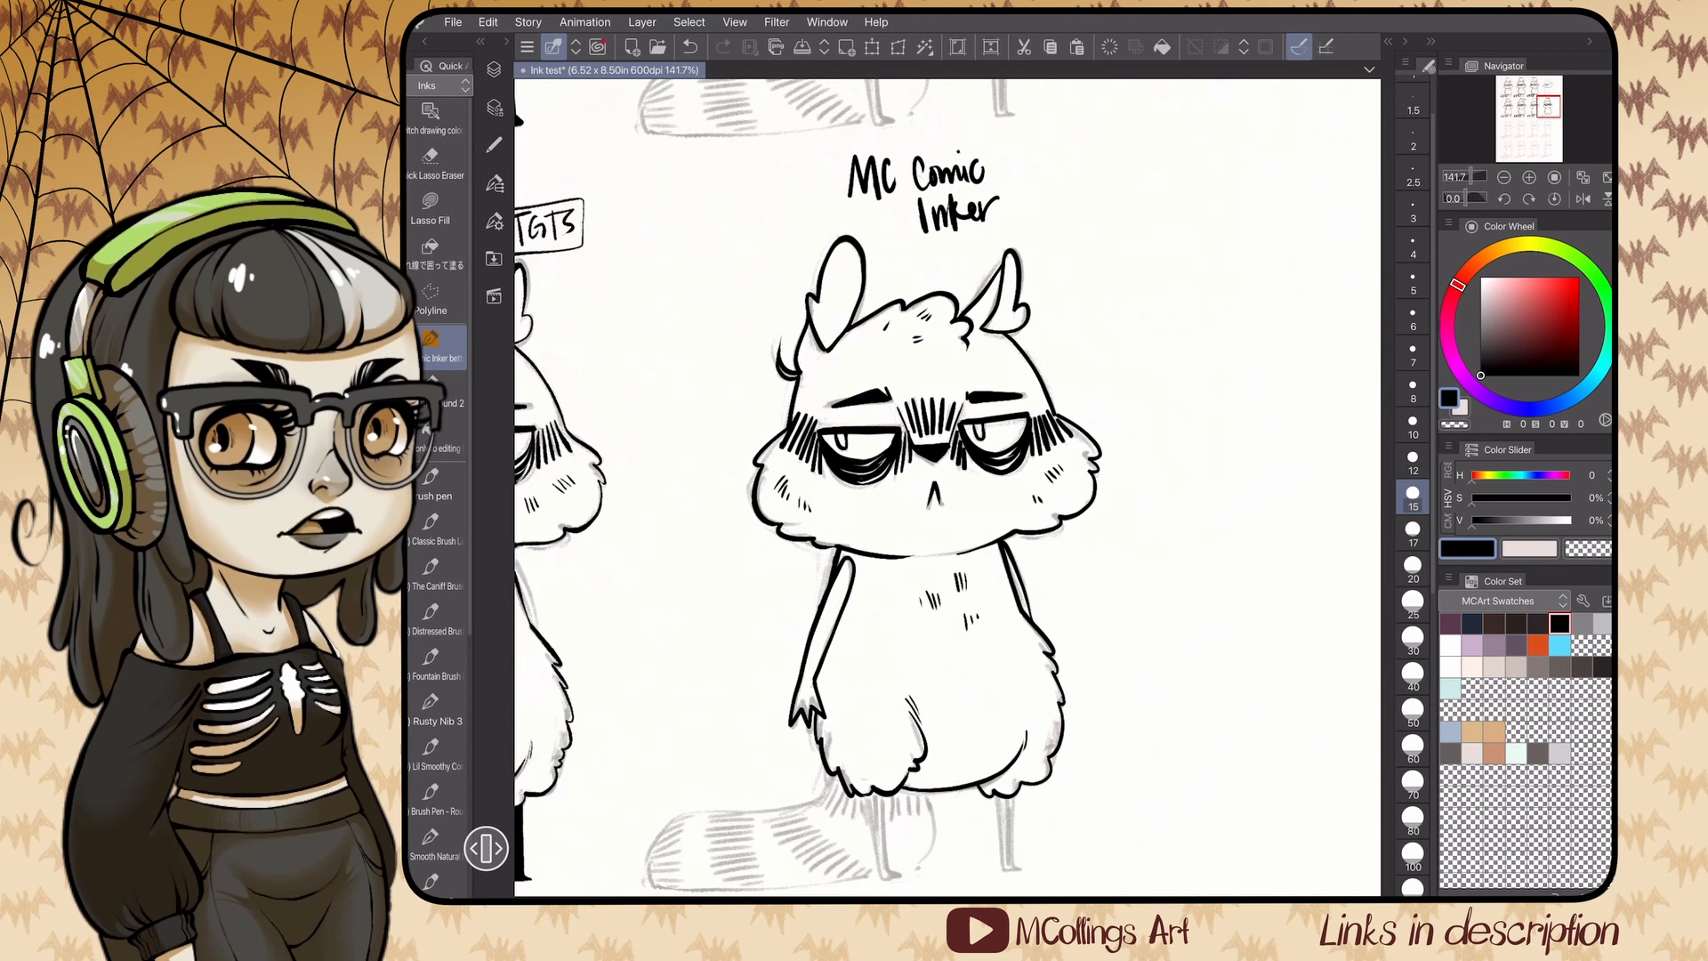
# - Outline the raccoon's two legs, fill them solid black, and return to the comic inker brush
pyautogui.scroll(3, 943, 534)
pyautogui.moveTo(881, 514)
pyautogui.mouseDown()
pyautogui.moveTo(900, 618)
pyautogui.moveTo(930, 616)
pyautogui.mouseUp()
pyautogui.moveTo(926, 614); pyautogui.dragTo(909, 514)
pyautogui.moveTo(1043, 515)
pyautogui.mouseDown()
pyautogui.moveTo(1064, 612)
pyautogui.moveTo(1087, 608)
pyautogui.mouseUp()
pyautogui.moveTo(1079, 607); pyautogui.dragTo(1069, 513)
pyautogui.click(436, 439)
pyautogui.click(1057, 561)
pyautogui.click(900, 565)
pyautogui.click(437, 347)
# - Outline the raccoon's tail and hatch the fur at its base
pyautogui.scroll(-3, 948, 488)
pyautogui.moveTo(939, 473)
pyautogui.mouseDown()
pyautogui.moveTo(913, 520)
pyautogui.moveTo(820, 594)
pyautogui.mouseUp()
pyautogui.moveTo(820, 594)
pyautogui.mouseDown()
pyautogui.moveTo(840, 644)
pyautogui.moveTo(1021, 539)
pyautogui.mouseUp()
pyautogui.moveTo(1021, 442)
pyautogui.mouseDown()
pyautogui.moveTo(1057, 460)
pyautogui.moveTo(1050, 513)
pyautogui.mouseUp()
pyautogui.moveTo(945, 474); pyautogui.dragTo(943, 500)
pyautogui.moveTo(957, 475); pyautogui.dragTo(965, 500)
pyautogui.moveTo(1003, 457); pyautogui.dragTo(1025, 469)
pyautogui.moveTo(927, 510)
pyautogui.mouseDown()
pyautogui.moveTo(908, 531)
pyautogui.moveTo(920, 542)
pyautogui.mouseUp()
pyautogui.moveTo(945, 523)
pyautogui.mouseDown()
pyautogui.moveTo(932, 549)
pyautogui.moveTo(952, 556)
pyautogui.mouseUp()
pyautogui.moveTo(989, 532); pyautogui.dragTo(924, 639)
# - Hatch the dark stripes along the MC Comic Inker raccoon's tail
pyautogui.scroll(-3, 947, 488)
pyautogui.scroll(6, 948, 487)
pyautogui.moveTo(916, 568); pyautogui.dragTo(932, 641)
pyautogui.moveTo(928, 566); pyautogui.dragTo(959, 636)
pyautogui.moveTo(959, 561); pyautogui.dragTo(975, 628)
pyautogui.moveTo(978, 550); pyautogui.dragTo(1006, 621)
pyautogui.moveTo(1007, 536); pyautogui.dragTo(1020, 613)
pyautogui.moveTo(1020, 534); pyautogui.dragTo(1032, 601)
pyautogui.moveTo(947, 682); pyautogui.dragTo(963, 713)
pyautogui.moveTo(968, 680); pyautogui.dragTo(986, 719)
pyautogui.moveTo(1014, 657); pyautogui.dragTo(1029, 717)
pyautogui.moveTo(1044, 651); pyautogui.dragTo(1056, 705)
# - Hide the sketch on Layer 1 so that only the inked raccoons are shown across the page
pyautogui.scroll(2, 1235, 413)
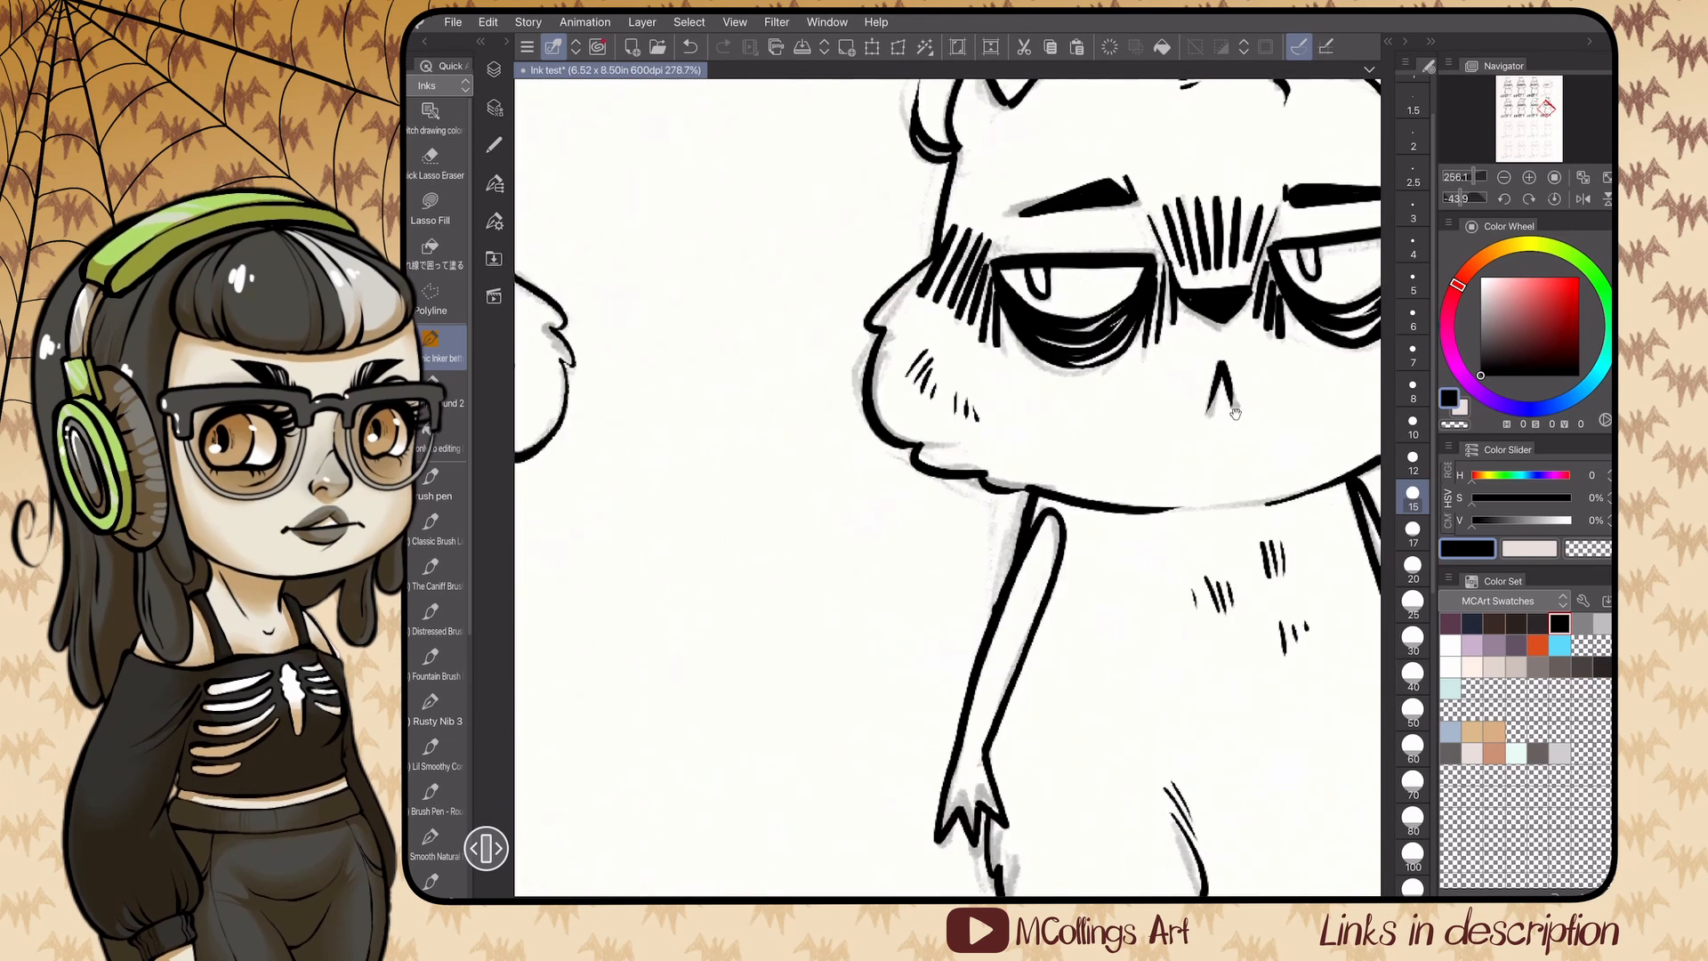
pyautogui.scroll(-10, 1235, 412)
pyautogui.click(494, 70)
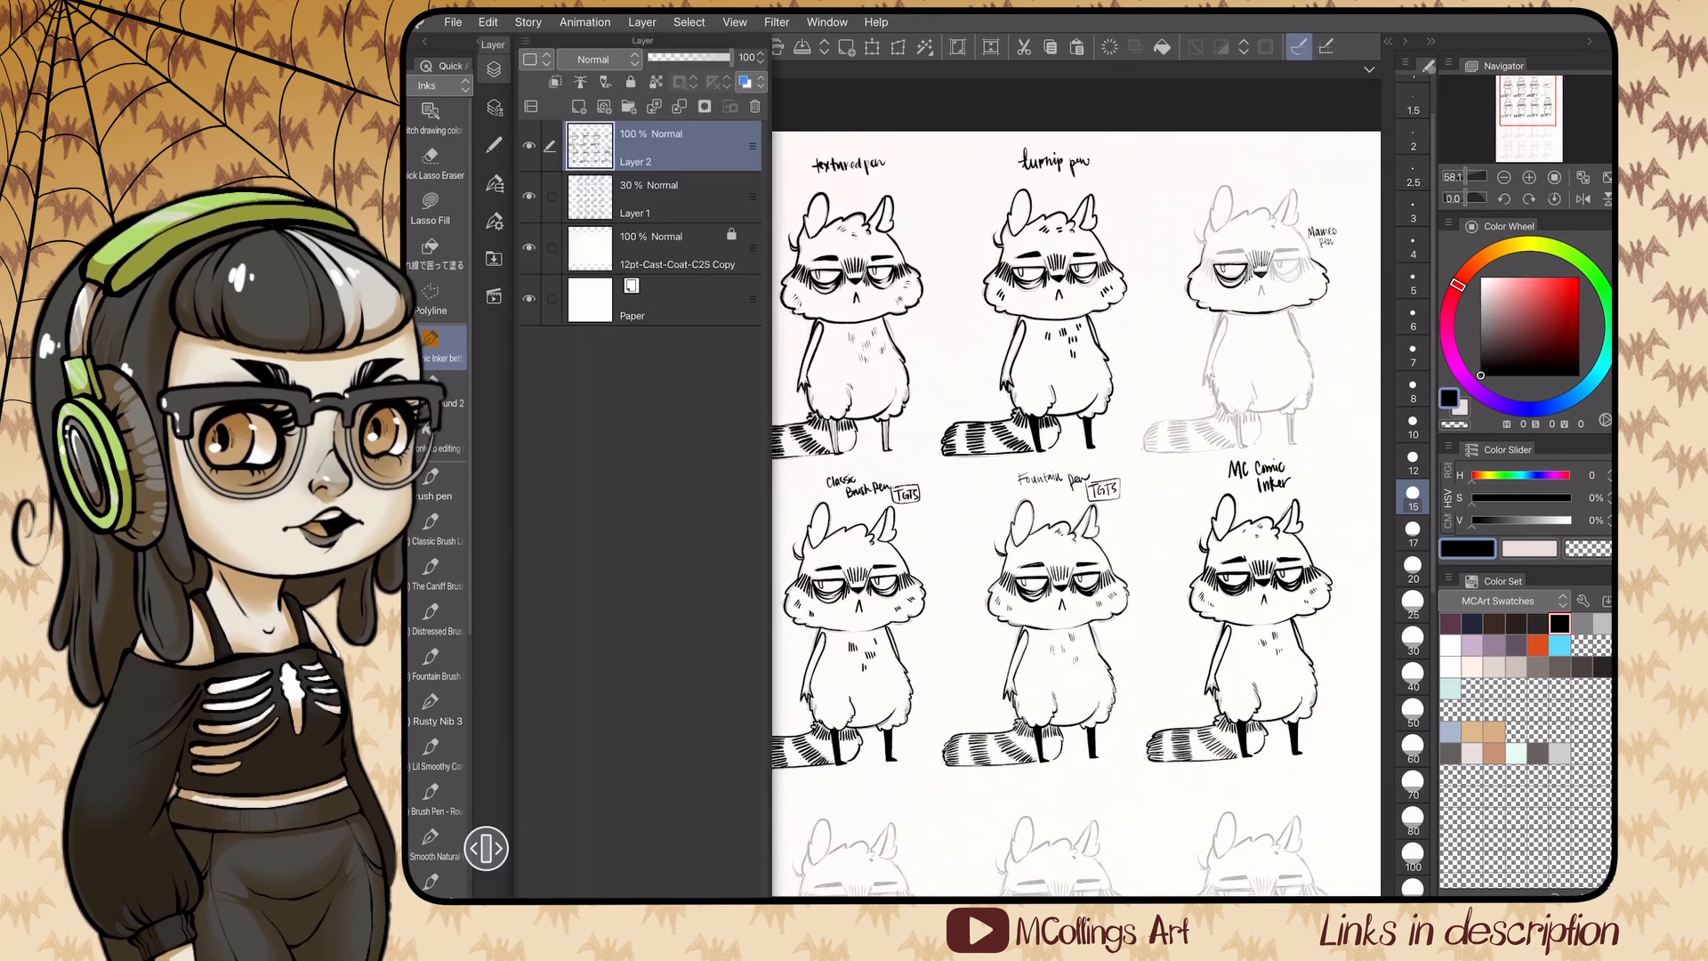
pyautogui.click(529, 197)
pyautogui.click(493, 69)
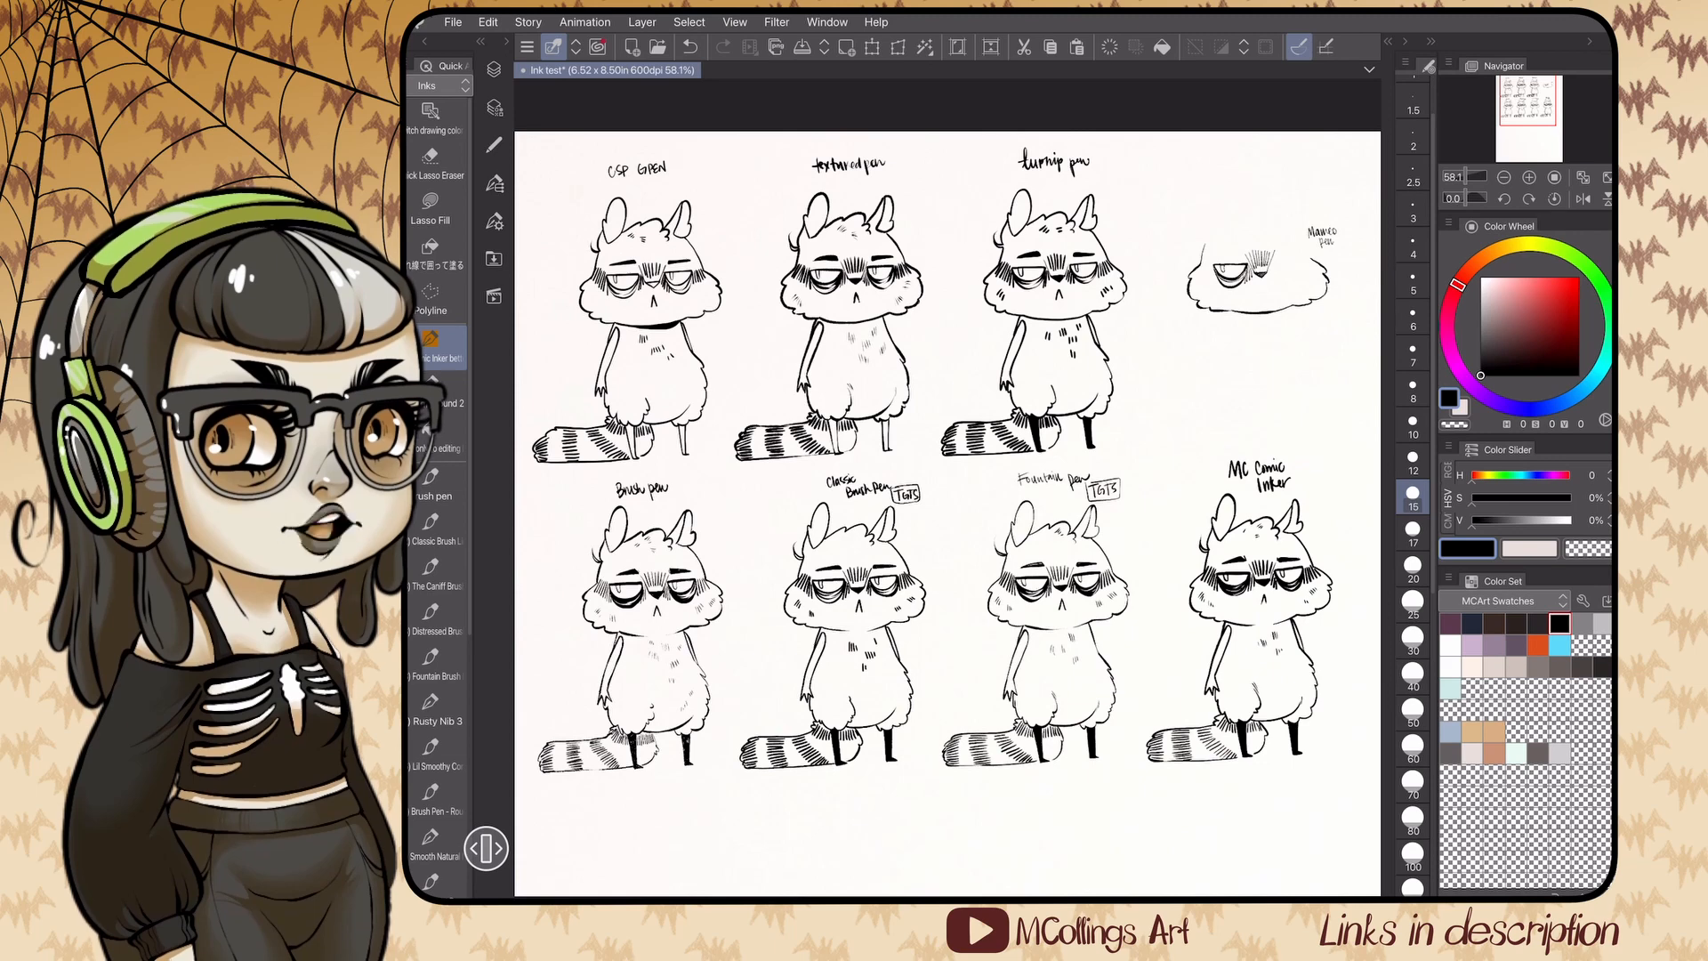